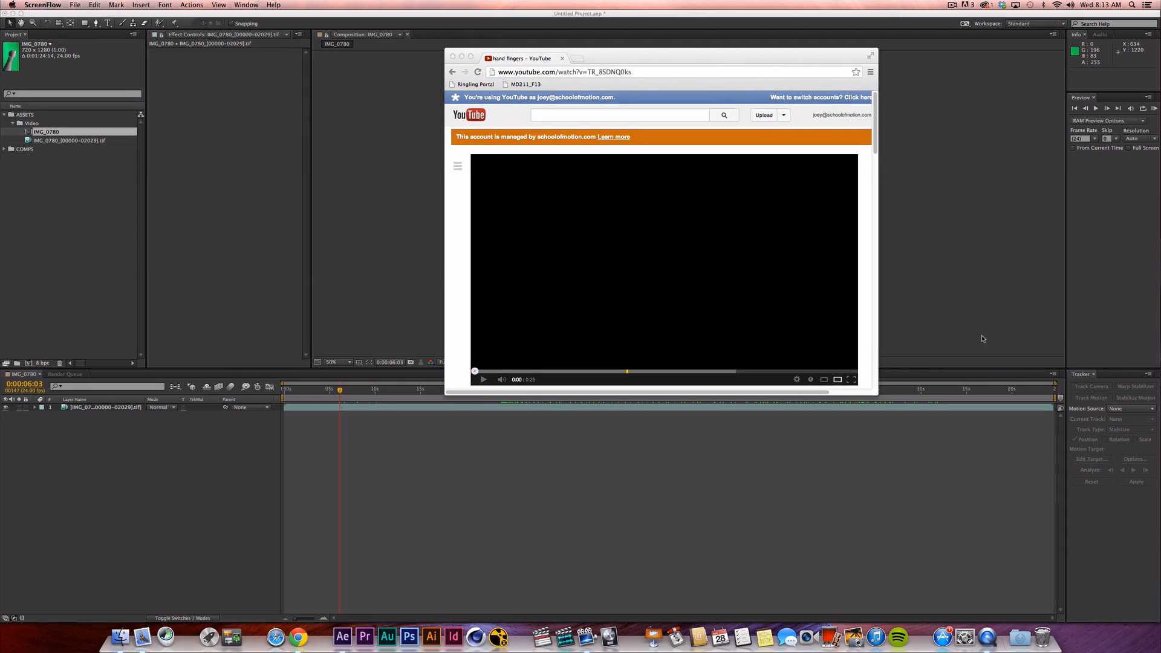
Play the hand fingers reference video to study the arm motion, pause it, and switch back to After Effects.
{"action": "left_click", "coordinate": [483, 379]}
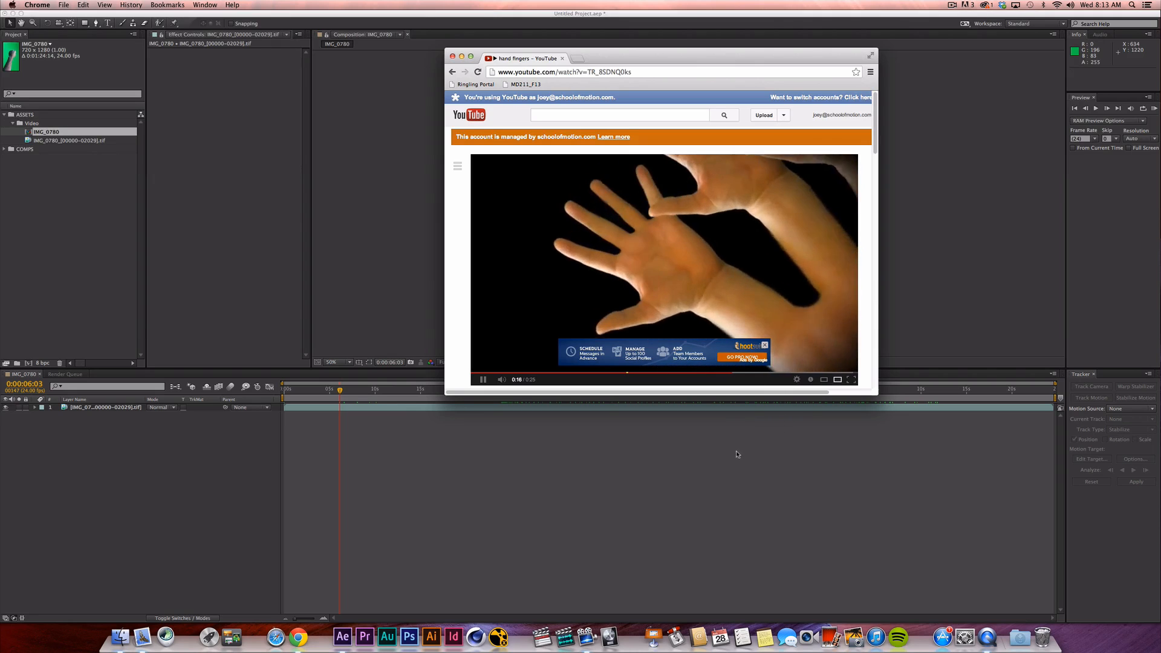
{"action": "left_click", "coordinate": [482, 381]}
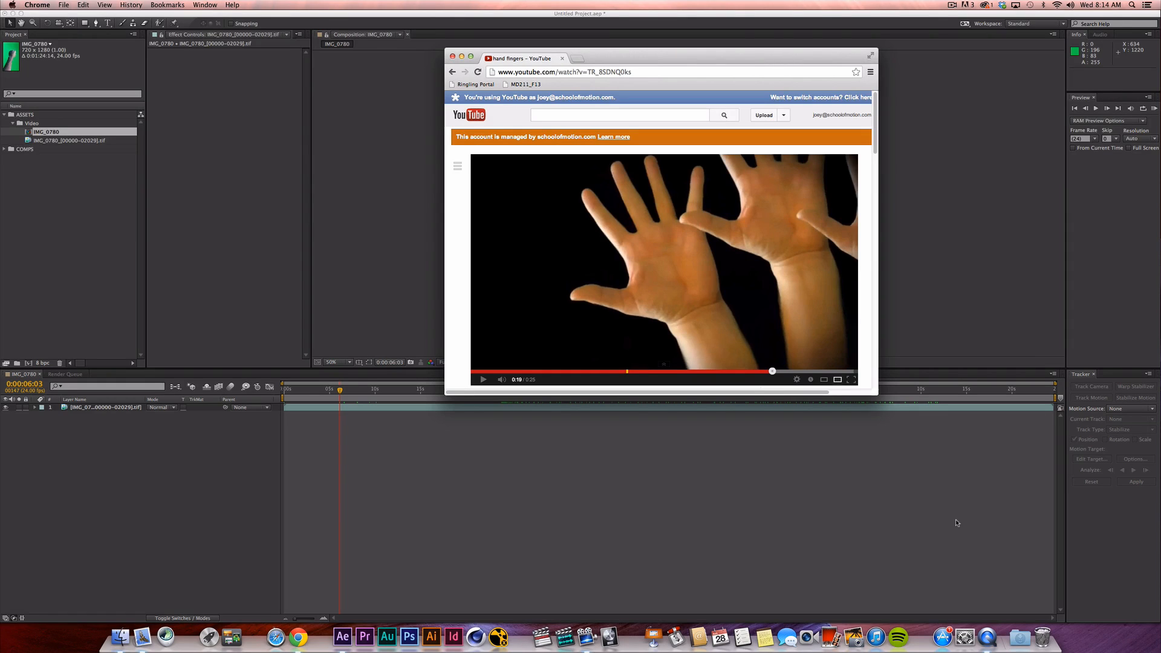
{"action": "left_click", "coordinate": [956, 523]}
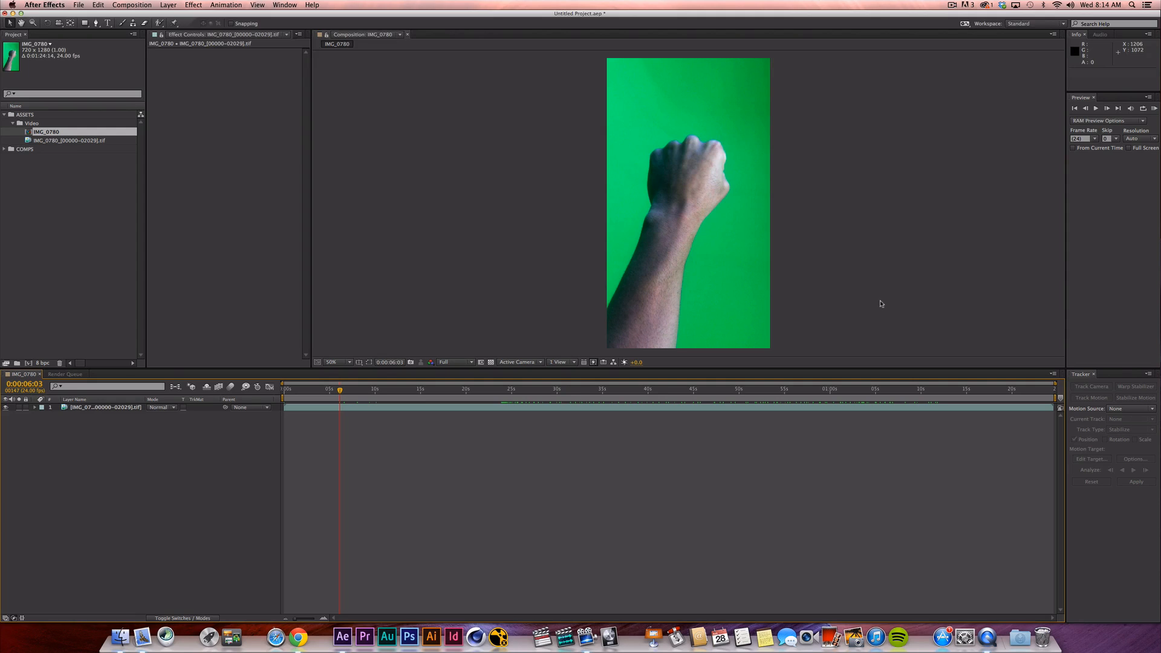
Play the green-screen hand footage from 0:00:06:03, stop it, and step back to 0:00:11:22 to examine the open-hand frames.
{"action": "key", "text": "space"}
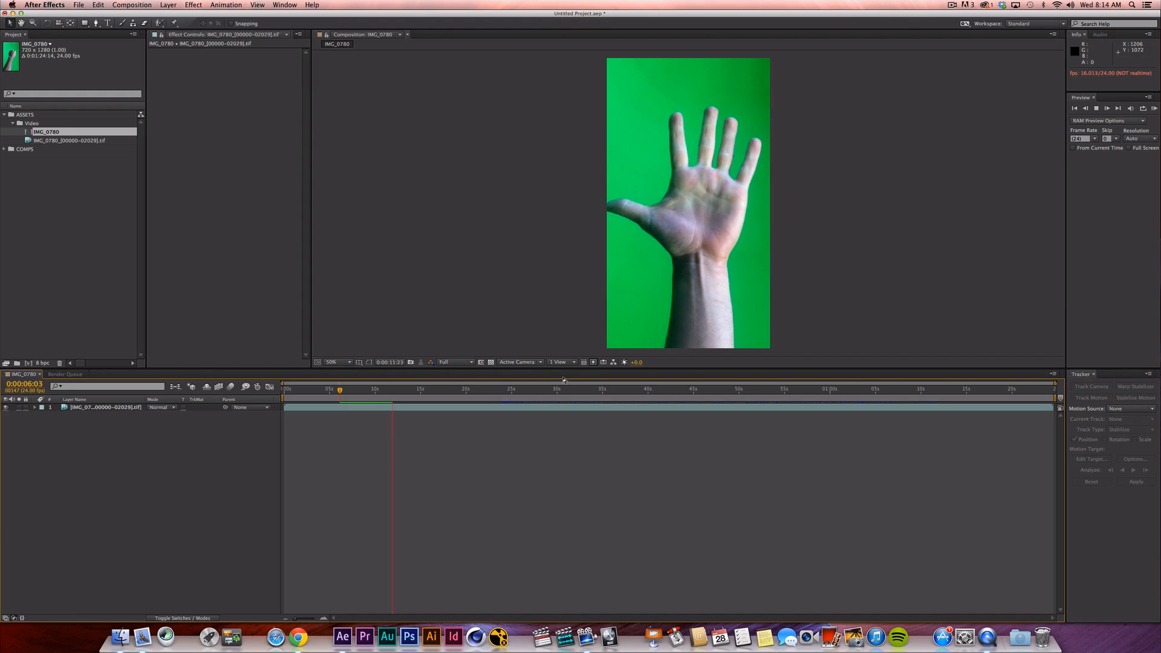
{"action": "key", "text": "space"}
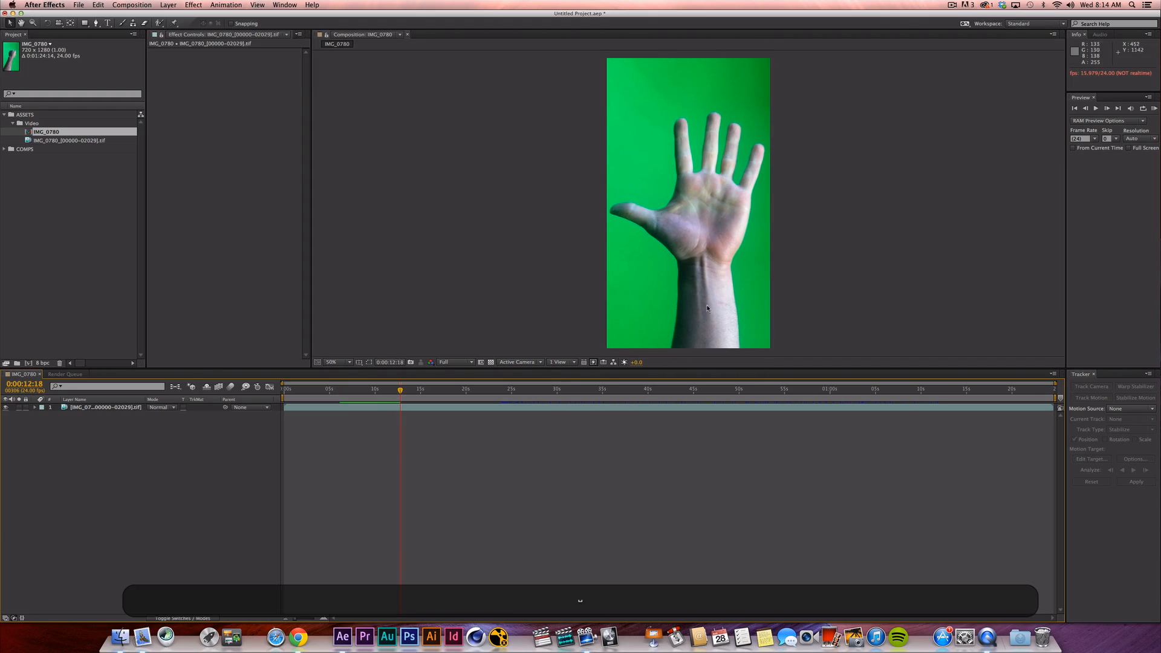
{"action": "key", "text": "Page_Up"}
{"action": "key", "text": "Page_Up"}
{"action": "key", "text": "Page_Up"}
{"action": "key", "text": "Page_Up"}
{"action": "key", "text": "Page_Up"}
{"action": "key", "text": "Page_Up"}
{"action": "key", "text": "Page_Up"}
{"action": "key", "text": "Page_Up"}
{"action": "key", "text": "Page_Up"}
{"action": "key", "text": "Page_Up"}
{"action": "key", "text": "Page_Up"}
{"action": "key", "text": "Page_Up"}
{"action": "key", "text": "Page_Up"}
{"action": "key", "text": "Page_Up"}
{"action": "key", "text": "Page_Up"}
{"action": "key", "text": "Page_Up"}
{"action": "key", "text": "Page_Up"}
{"action": "key", "text": "Page_Up"}
{"action": "key", "text": "Page_Up"}
{"action": "key", "text": "Page_Up"}
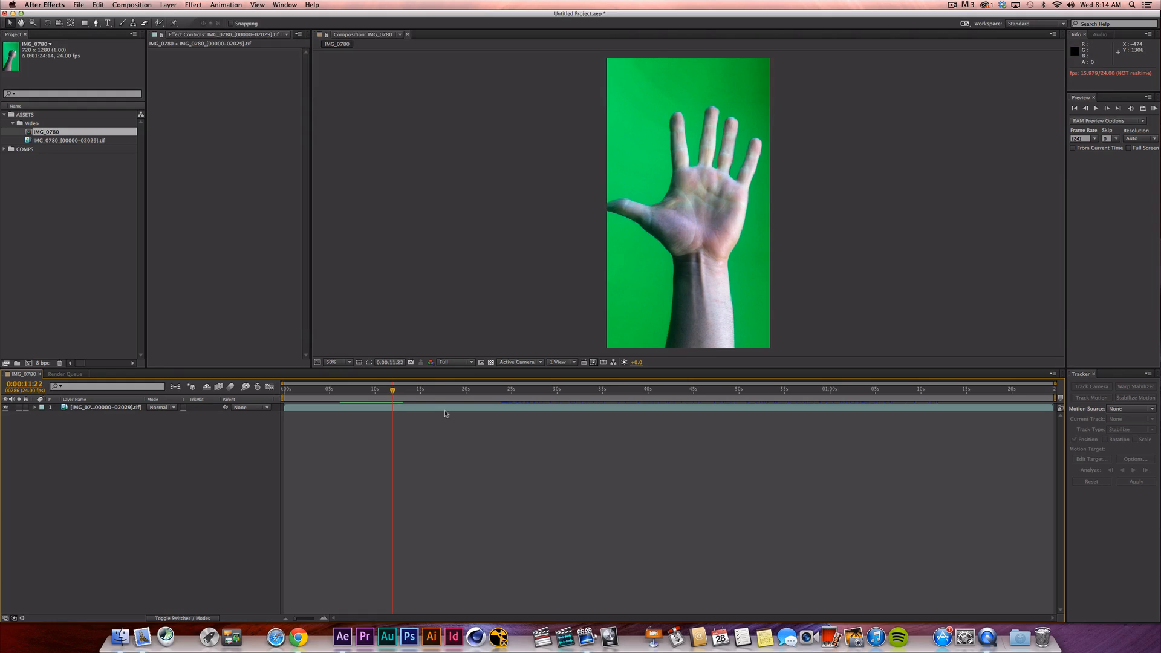
Scrub through the remaining takes of the hand footage to the closed fist at 0:01:00:22.
{"action": "left_click", "coordinate": [424, 391]}
{"action": "left_click_drag", "start_coordinate": [426, 392], "coordinate": [737, 390]}
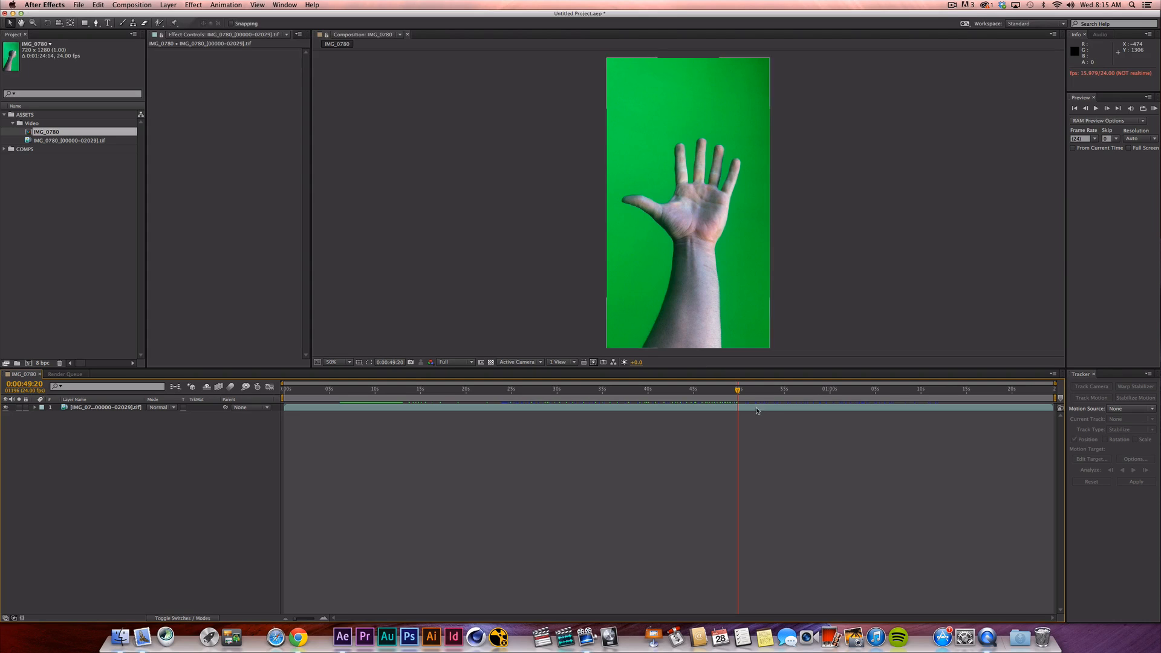
{"action": "left_click_drag", "start_coordinate": [738, 391], "coordinate": [845, 400]}
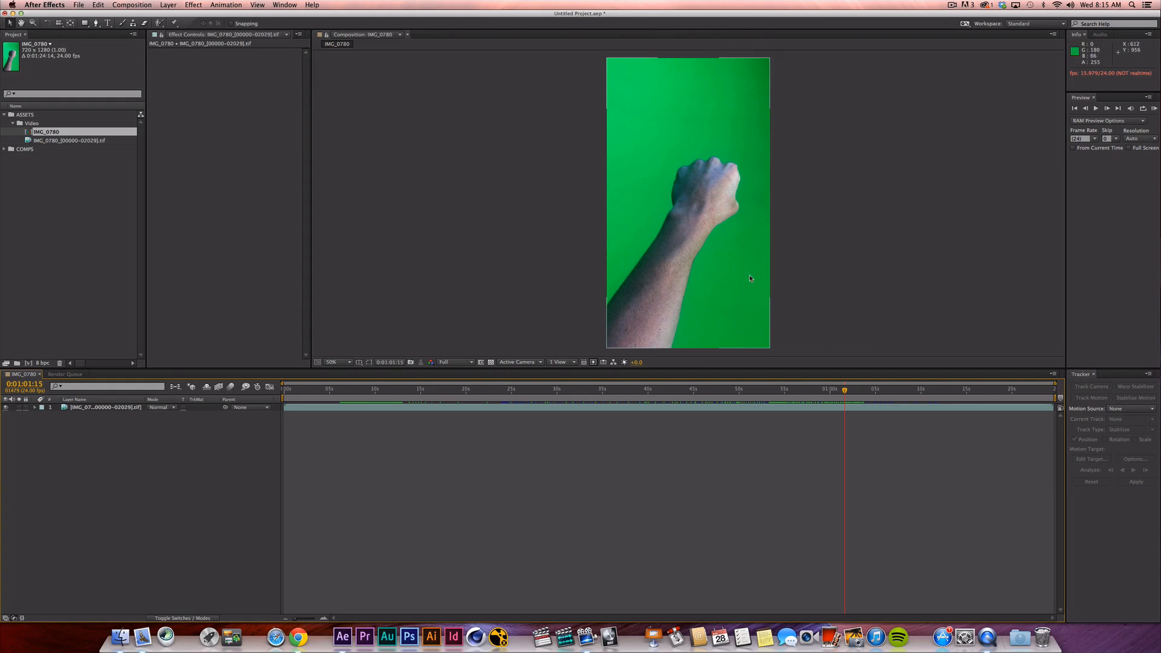
{"action": "left_click_drag", "start_coordinate": [852, 393], "coordinate": [838, 388]}
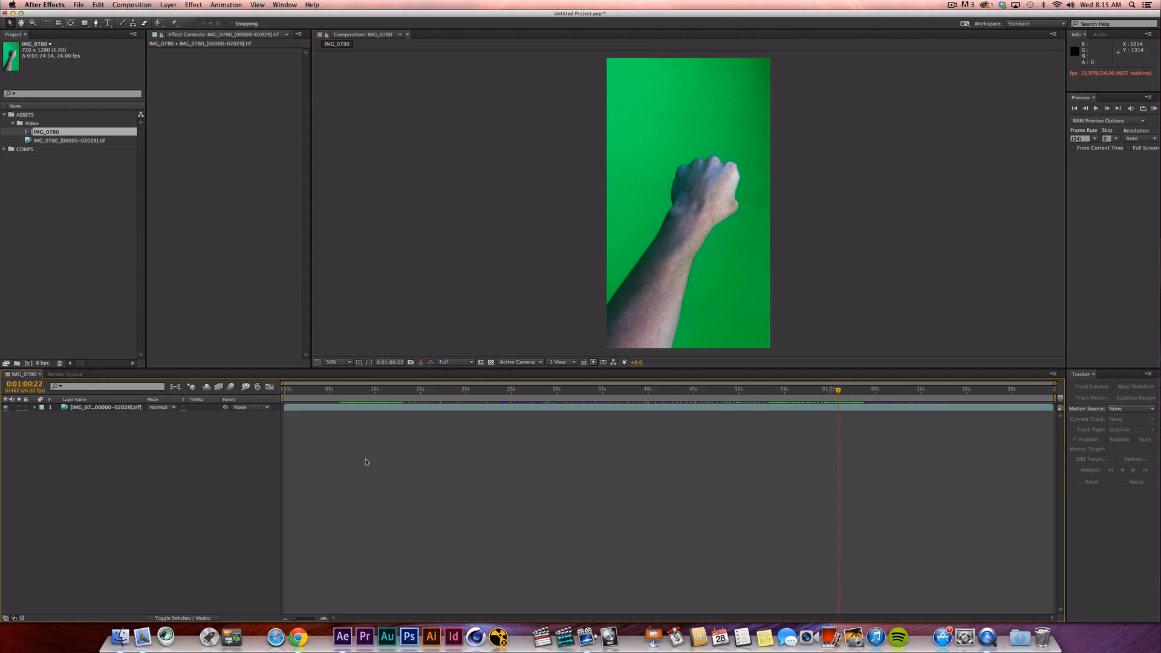
Duplicate the footage layer and trim the copy to run from 0:01:00:22 to 0:01:03:14.
{"action": "left_click", "coordinate": [127, 409]}
{"action": "double_click", "coordinate": [128, 408]}
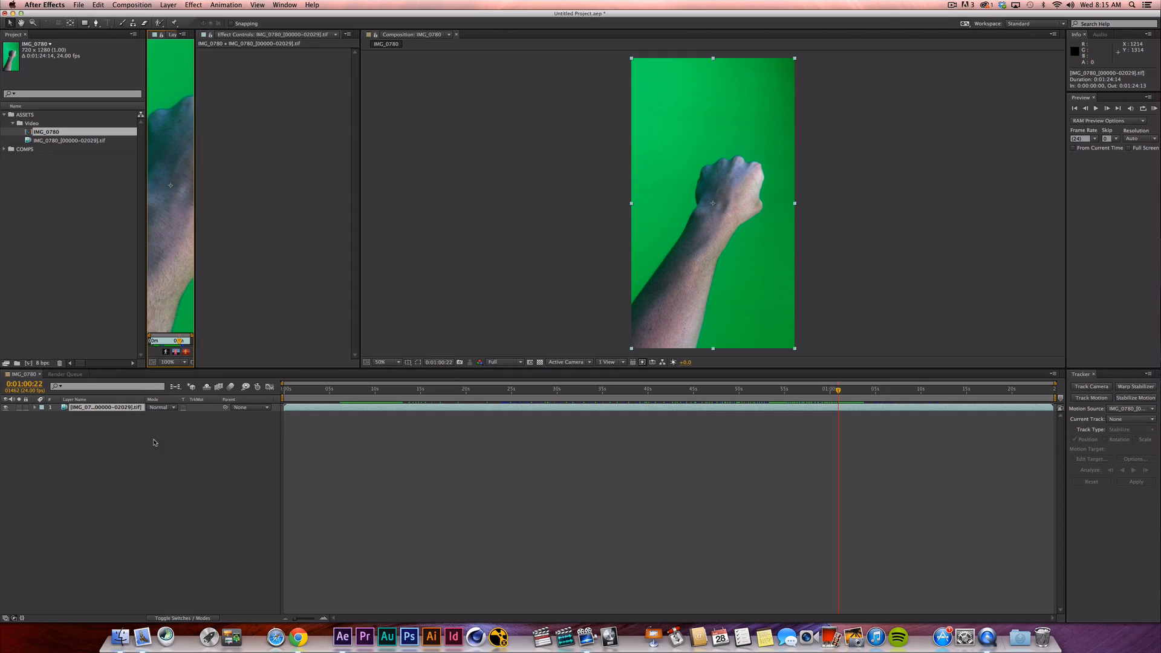
{"action": "key", "text": "super+w"}
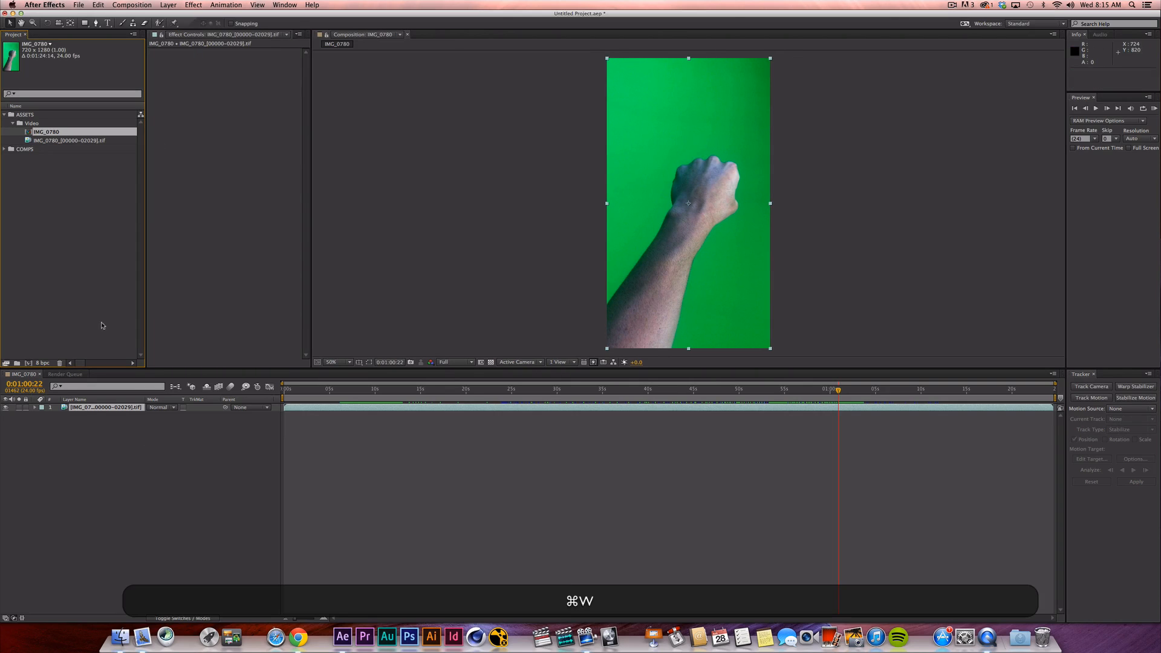
{"action": "key", "text": "super+d"}
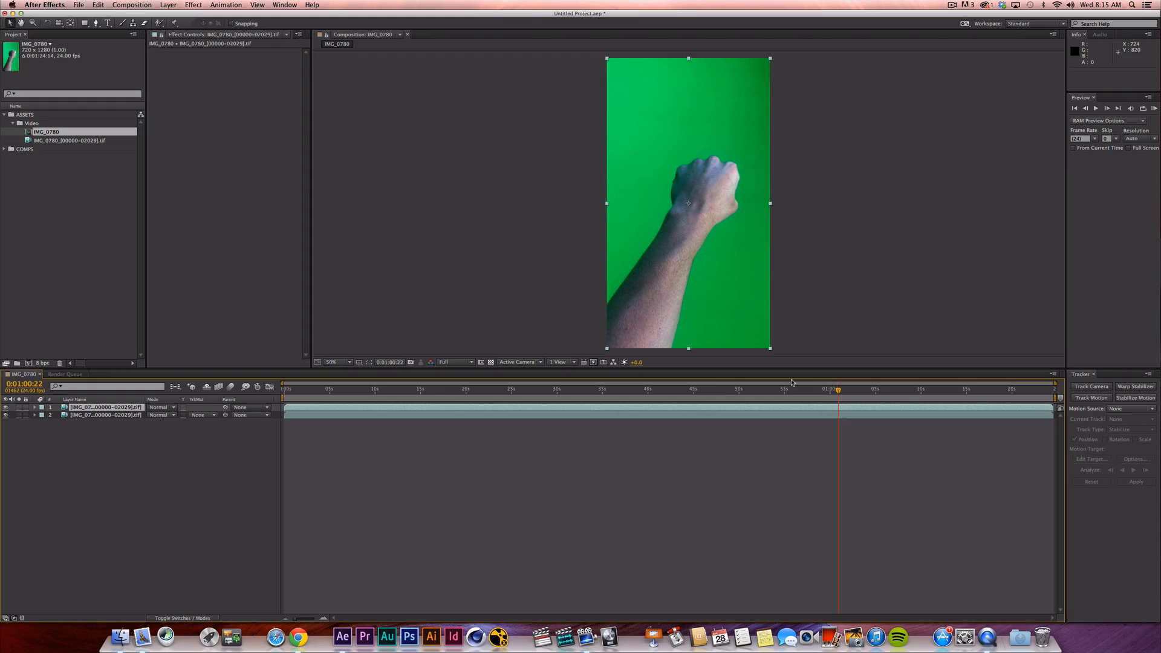
{"action": "key", "text": "alt"}
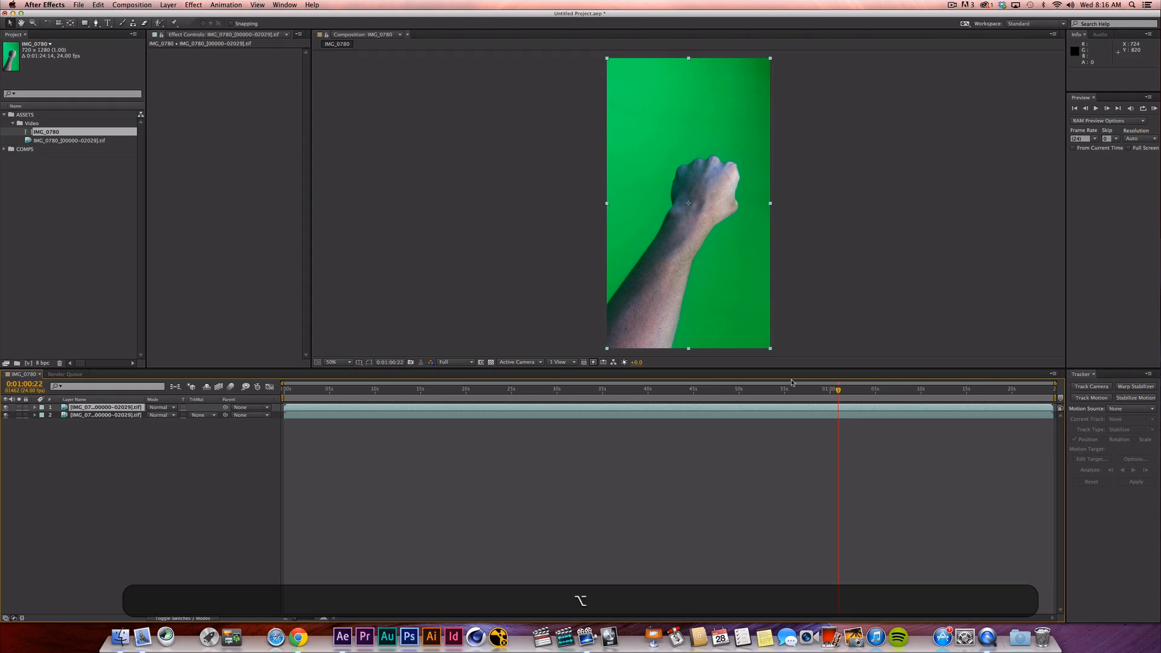
{"action": "key", "text": "alt+space"}
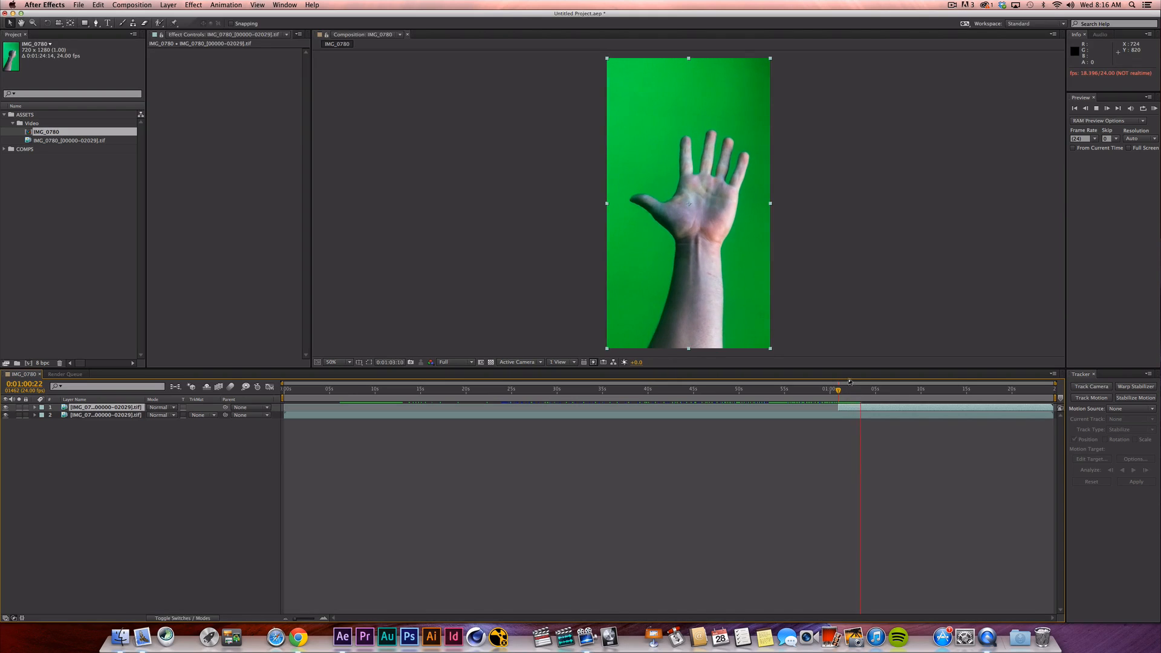
{"action": "key", "text": "space"}
{"action": "key", "text": "alt+bracketright"}
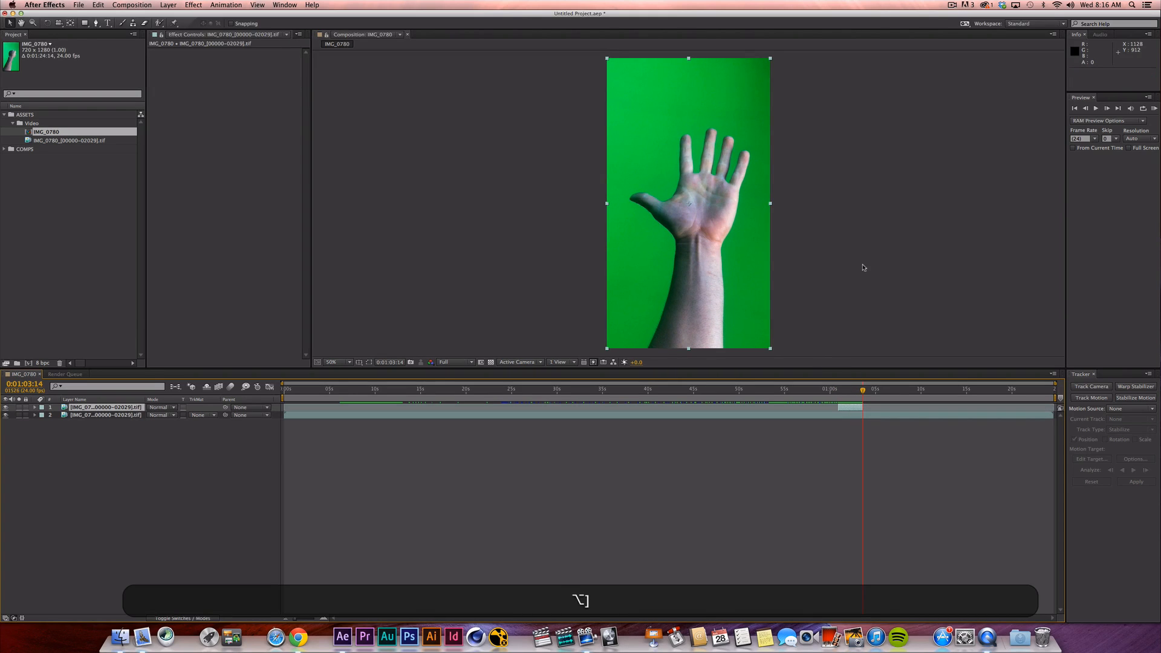
Preview the start of the trimmed layer and tighten its in point to 0:01:01:13, just before the fist moves.
{"action": "key", "text": "i"}
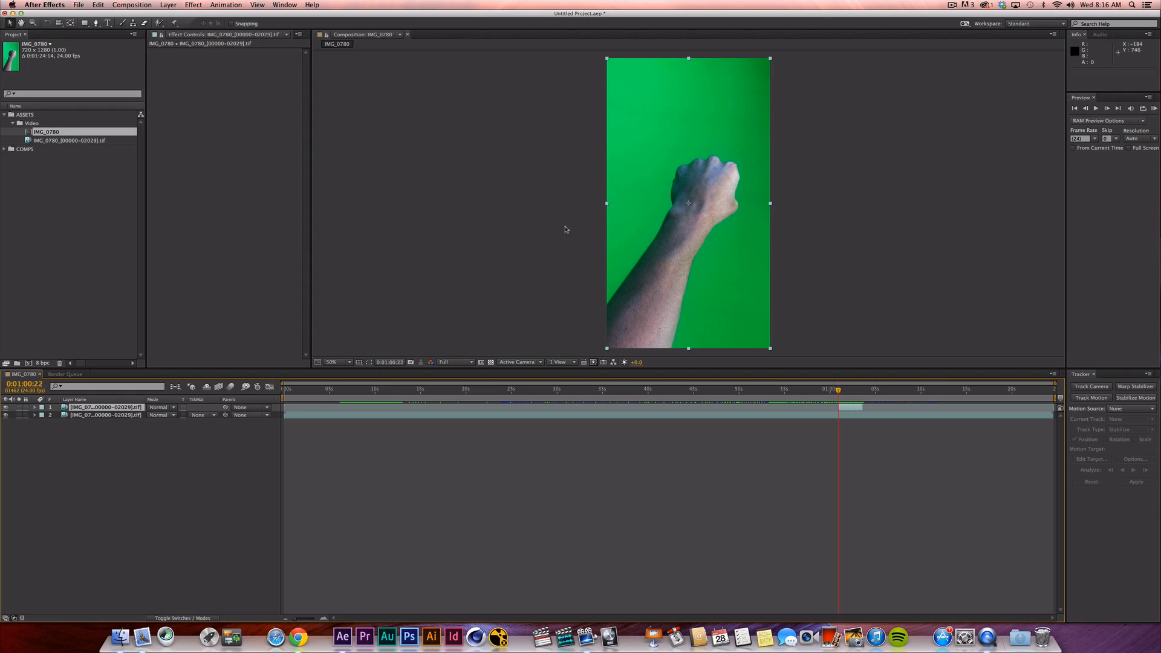
{"action": "key", "text": "space"}
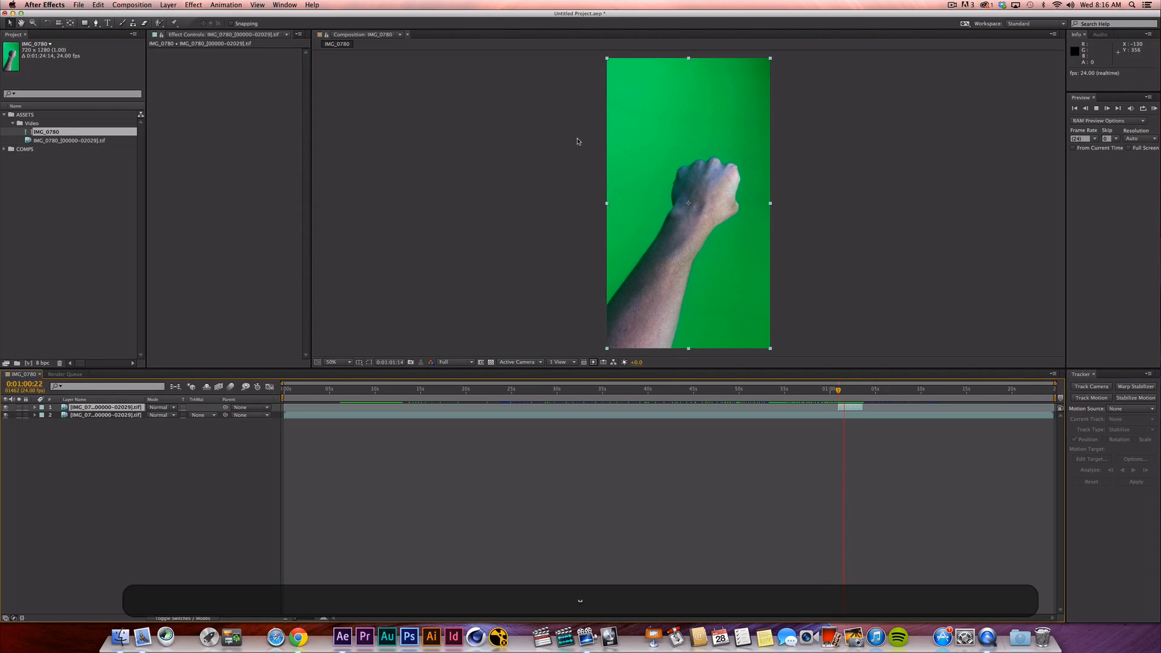
{"action": "key", "text": "Page_Up"}
{"action": "key", "text": "Page_Up"}
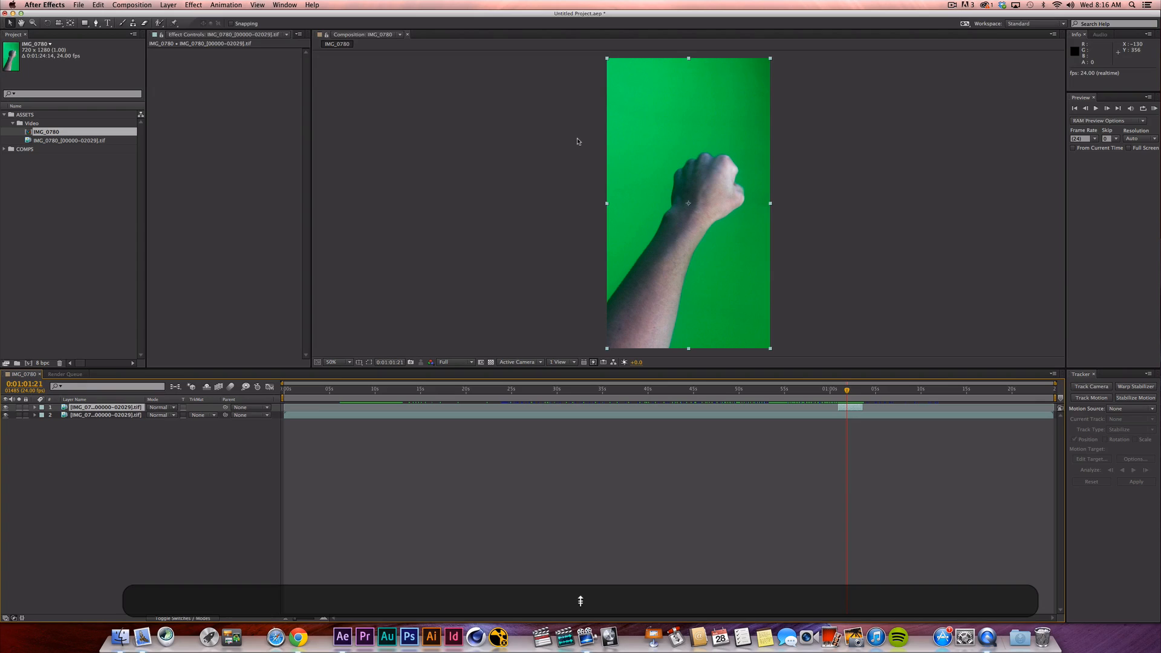
{"action": "key", "text": "Page_Up"}
{"action": "key", "text": "Page_Up"}
{"action": "key", "text": "Page_Up"}
{"action": "key", "text": "Page_Up"}
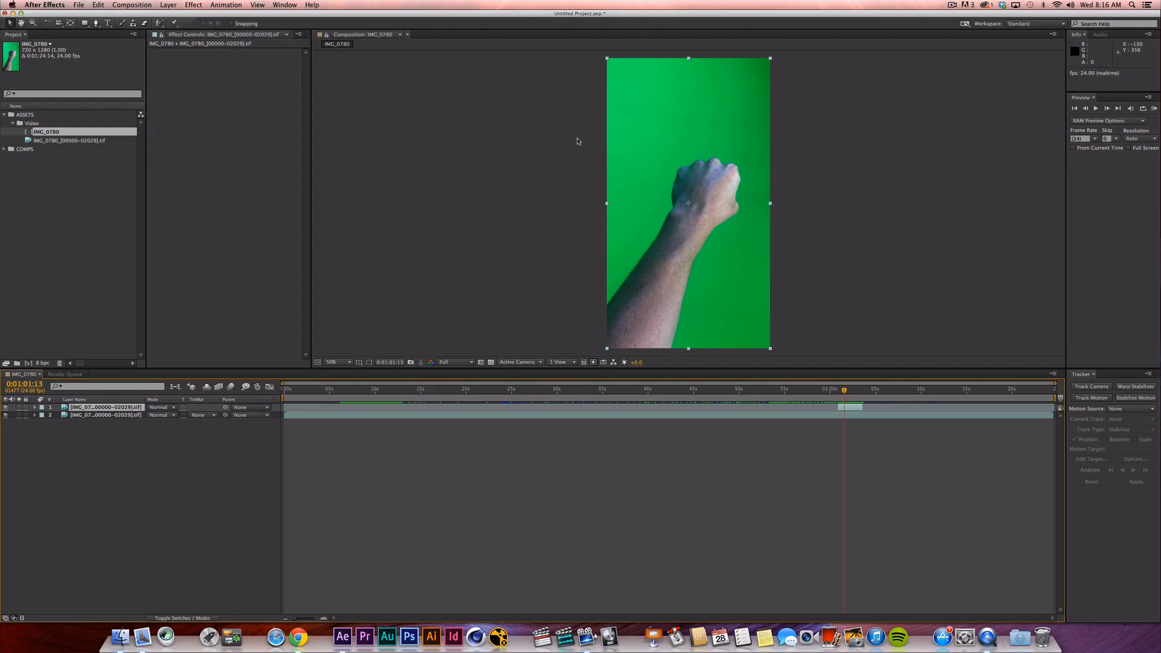
{"action": "key", "text": "alt"}
{"action": "key", "text": "alt+bracketleft"}
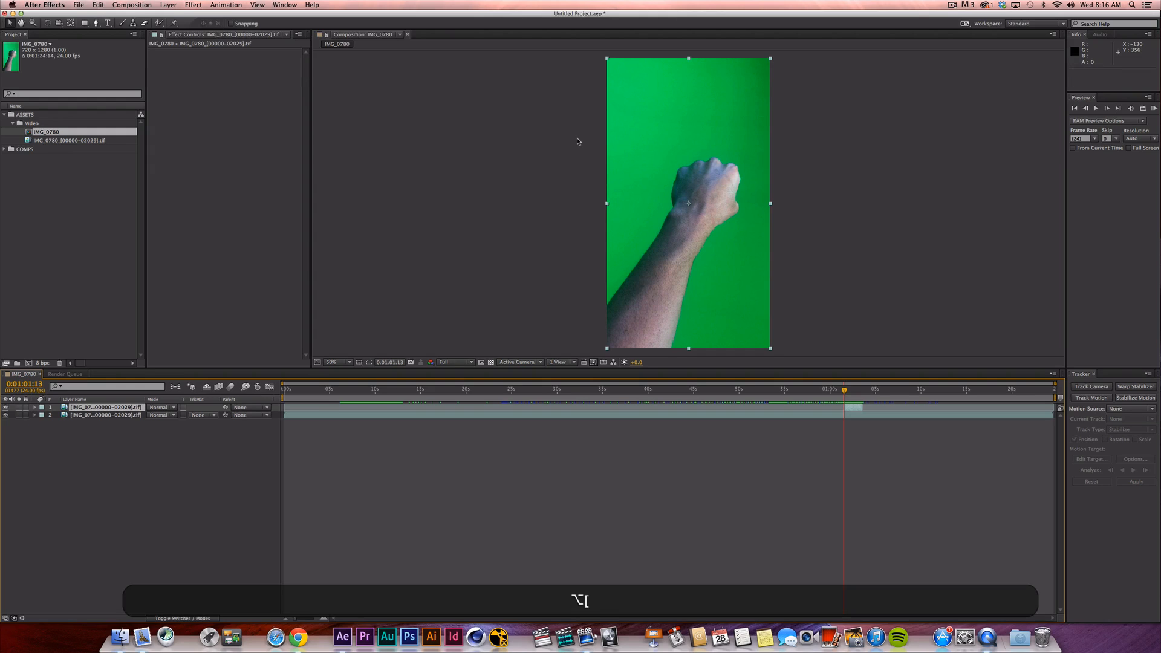
Step through the end of the trimmed layer frame by frame and trim its out point to 0:01:03:08.
{"action": "key", "text": "o"}
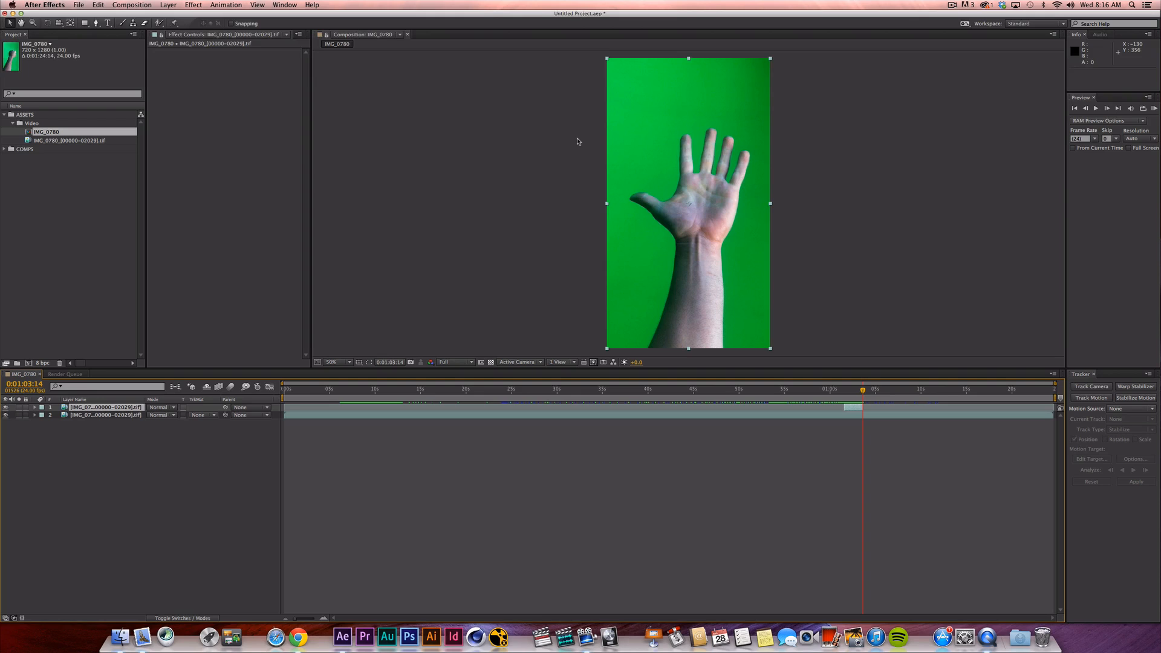
{"action": "key", "text": "Page_Up"}
{"action": "key", "text": "Page_Up"}
{"action": "key", "text": "Page_Up"}
{"action": "key", "text": "Page_Up"}
{"action": "key", "text": "Page_Up"}
{"action": "key", "text": "Page_Up"}
{"action": "key", "text": "Page_Up"}
{"action": "key", "text": "Page_Up"}
{"action": "key", "text": "Page_Up"}
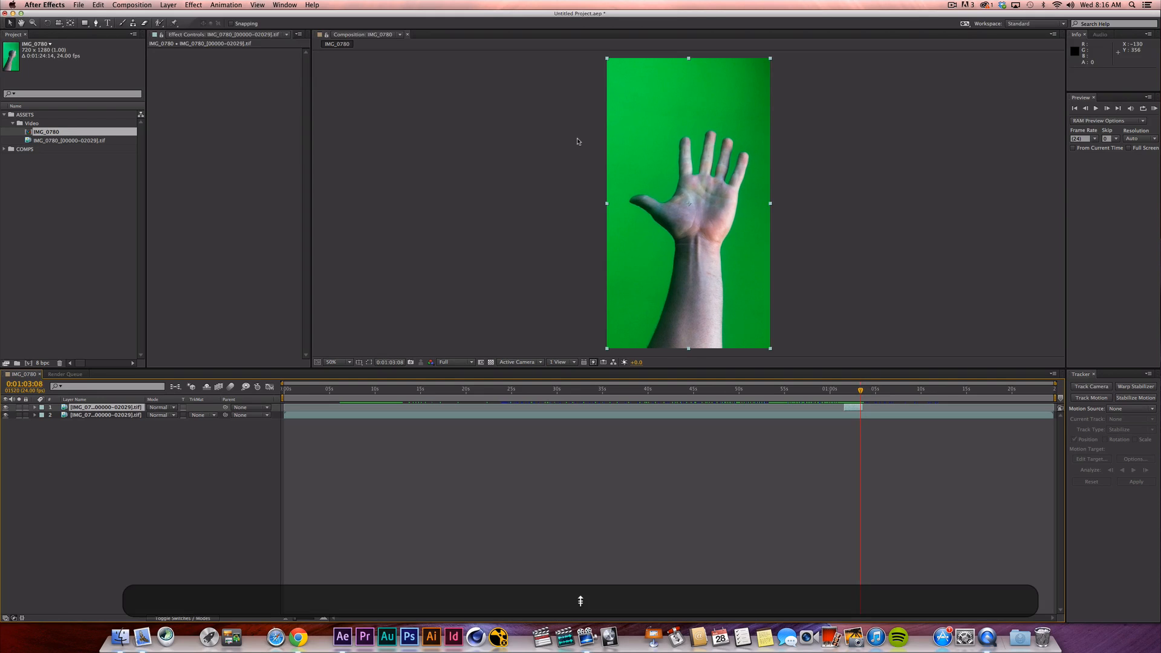
{"action": "key", "text": "Page_Up"}
{"action": "key", "text": "Page_Up"}
{"action": "key", "text": "Page_Up"}
{"action": "key", "text": "Page_Up"}
{"action": "key", "text": "Page_Up"}
{"action": "key", "text": "Page_Up"}
{"action": "key", "text": "Page_Up"}
{"action": "key", "text": "Page_Up"}
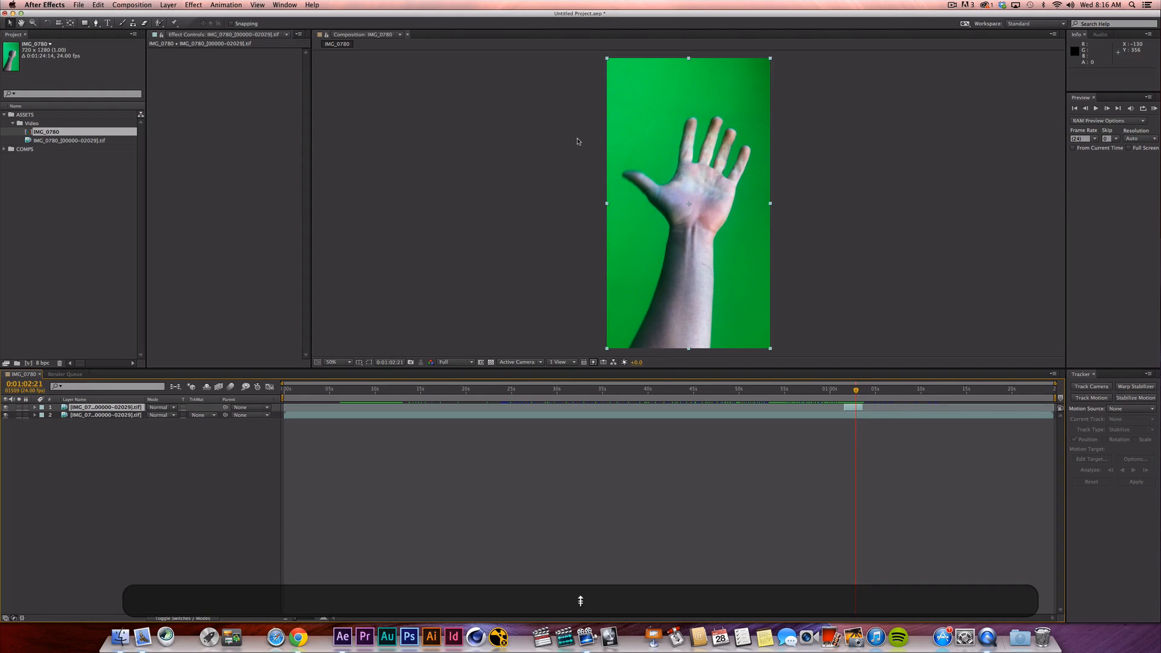
{"action": "key", "text": "Page_Down"}
{"action": "key", "text": "Page_Down"}
{"action": "key", "text": "Page_Down"}
{"action": "key", "text": "Page_Down"}
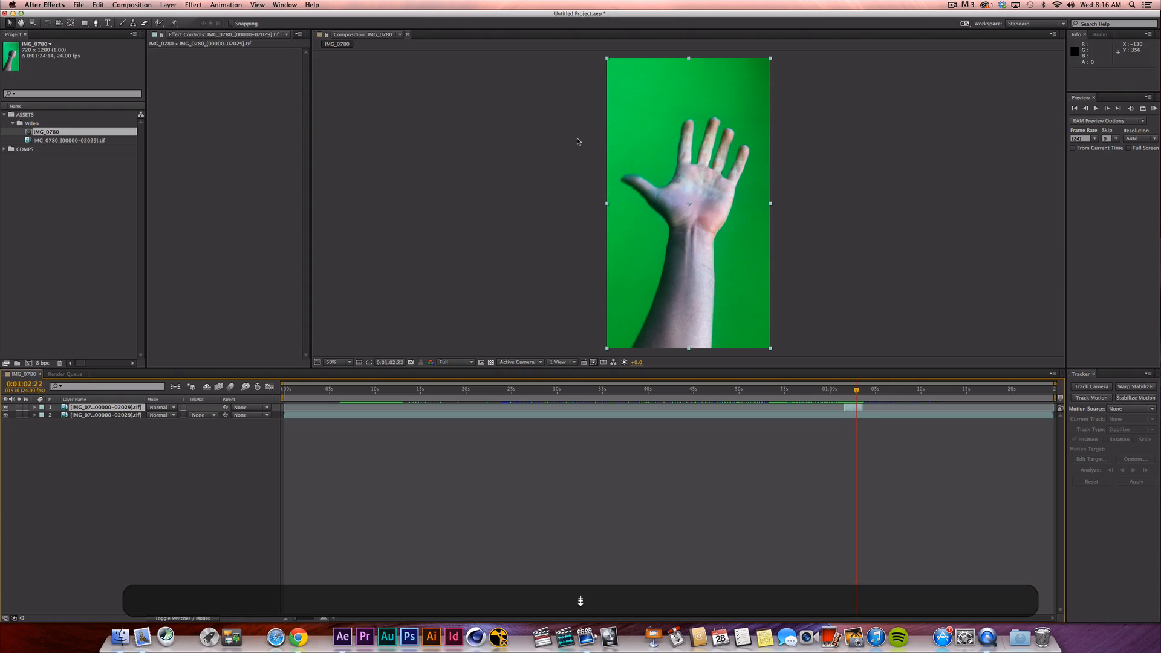
{"action": "key", "text": "Page_Down"}
{"action": "key", "text": "Page_Down"}
{"action": "key", "text": "Page_Down"}
{"action": "key", "text": "Page_Down"}
{"action": "key", "text": "Page_Down"}
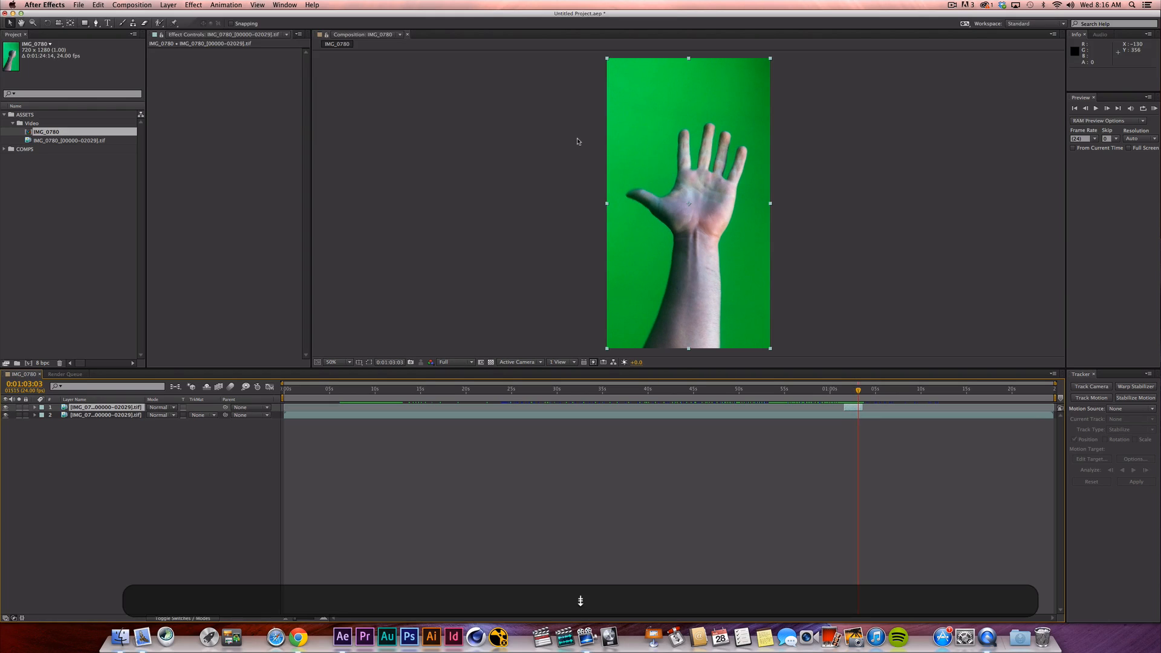
{"action": "key", "text": "Page_Down"}
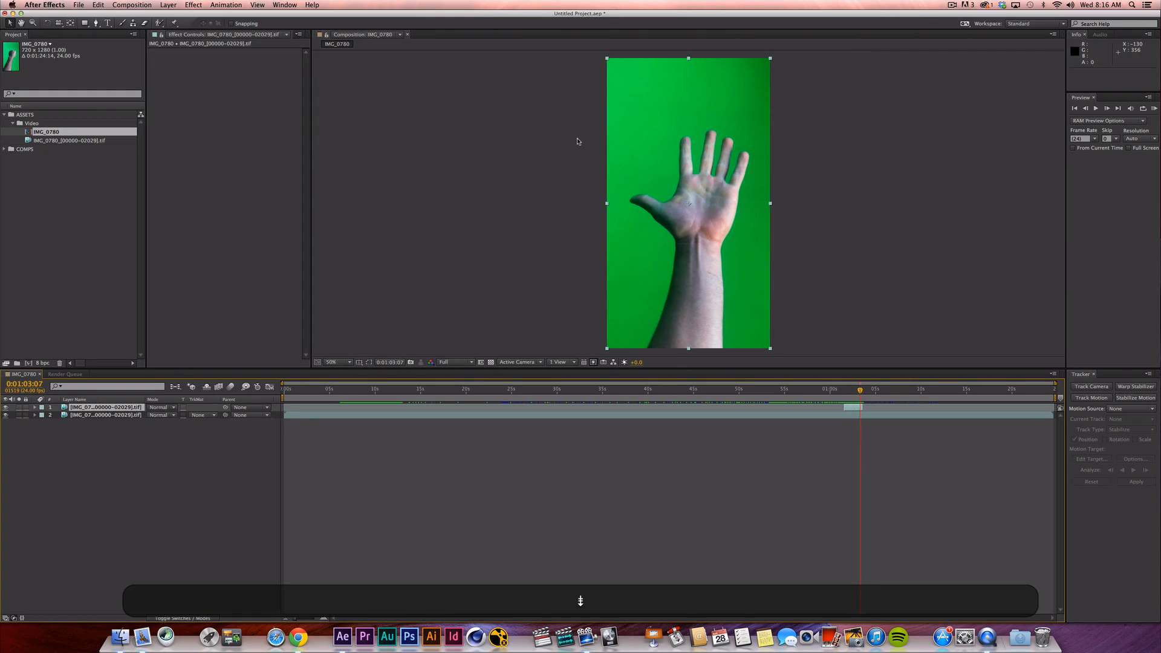
{"action": "key", "text": "Page_Down"}
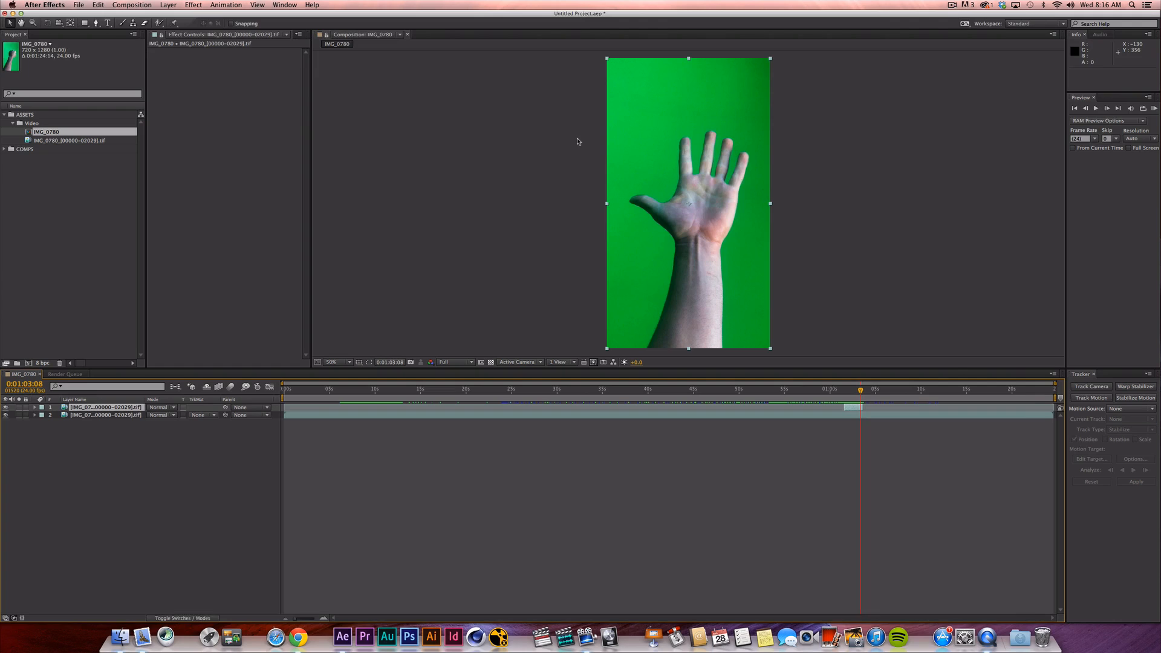
{"action": "key", "text": "alt+bracketright"}
Copy the trimmed hand layer.
{"action": "left_click", "coordinate": [387, 493]}
{"action": "left_click", "coordinate": [99, 408]}
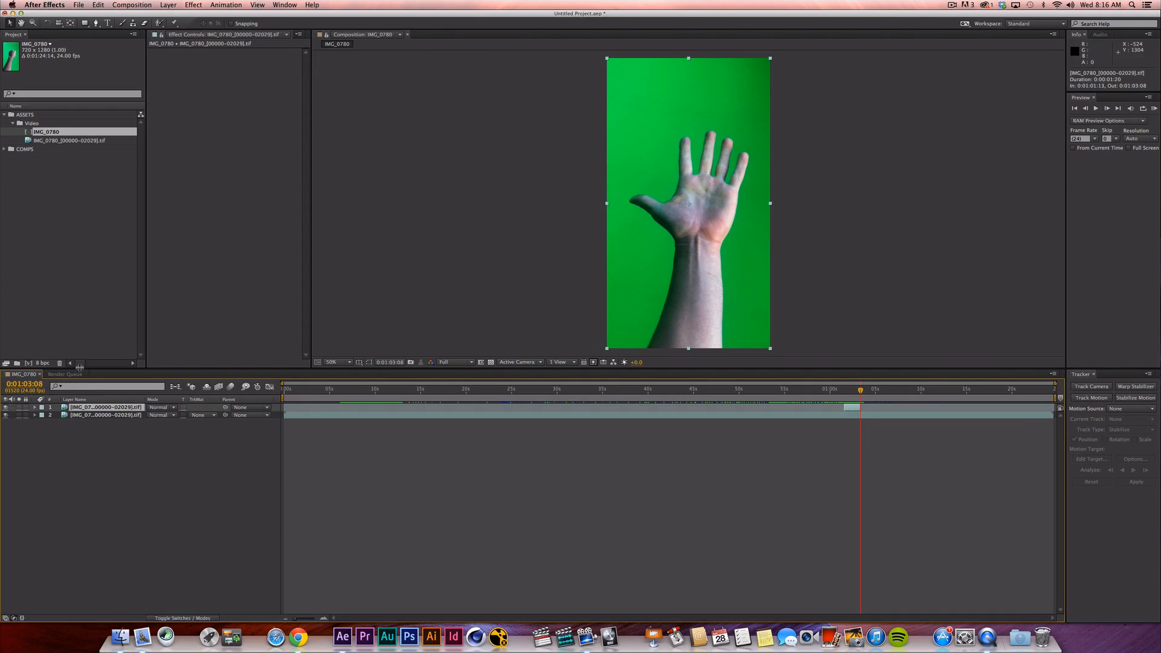
{"action": "key", "text": "super+c"}
{"action": "left_click", "coordinate": [430, 495]}
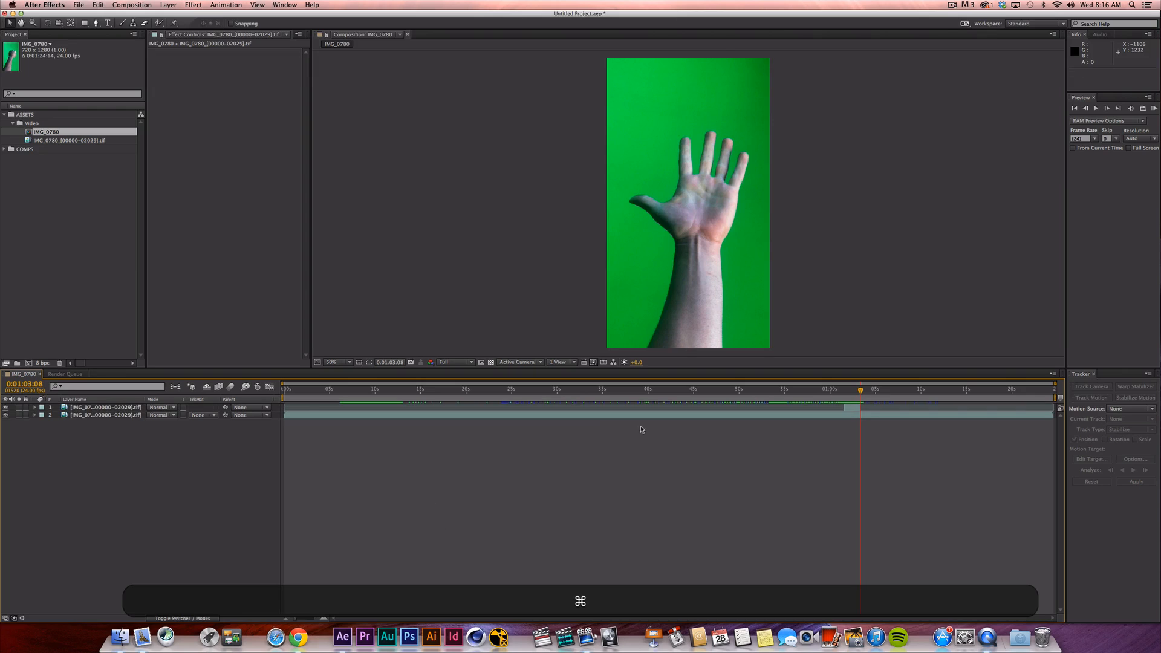
Create a new composition from the IMG_0780 image sequence and rename it GreenScreenHand.
{"action": "left_click", "coordinate": [35, 250]}
{"action": "left_click_drag", "start_coordinate": [48, 133], "coordinate": [23, 150]}
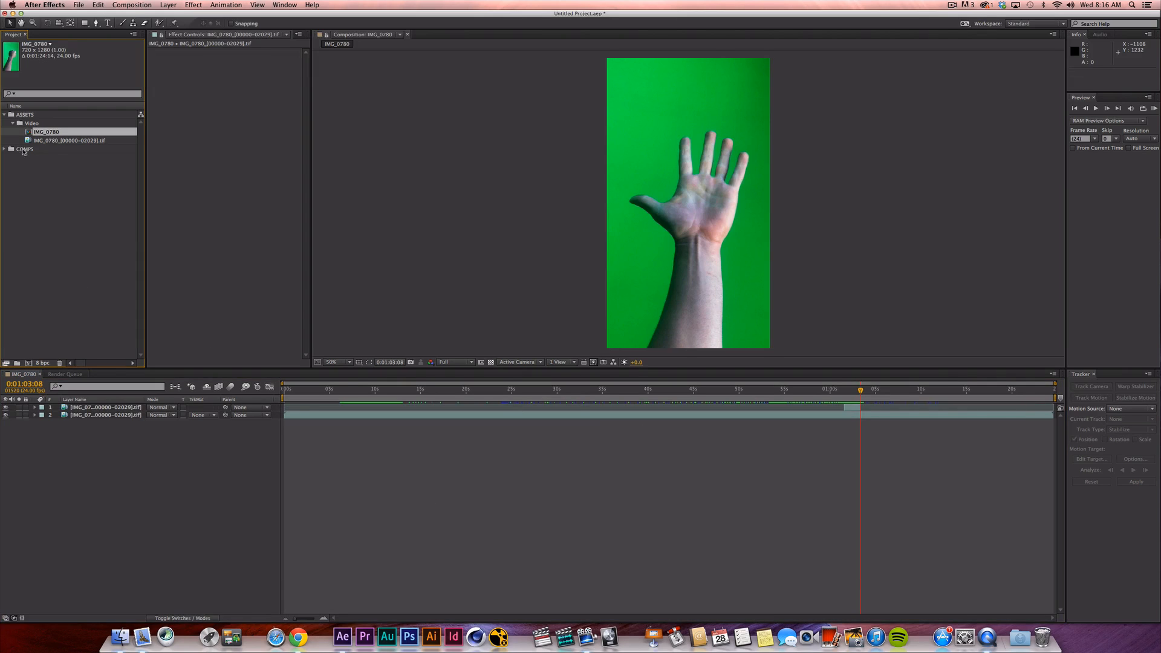
{"action": "left_click", "coordinate": [64, 141]}
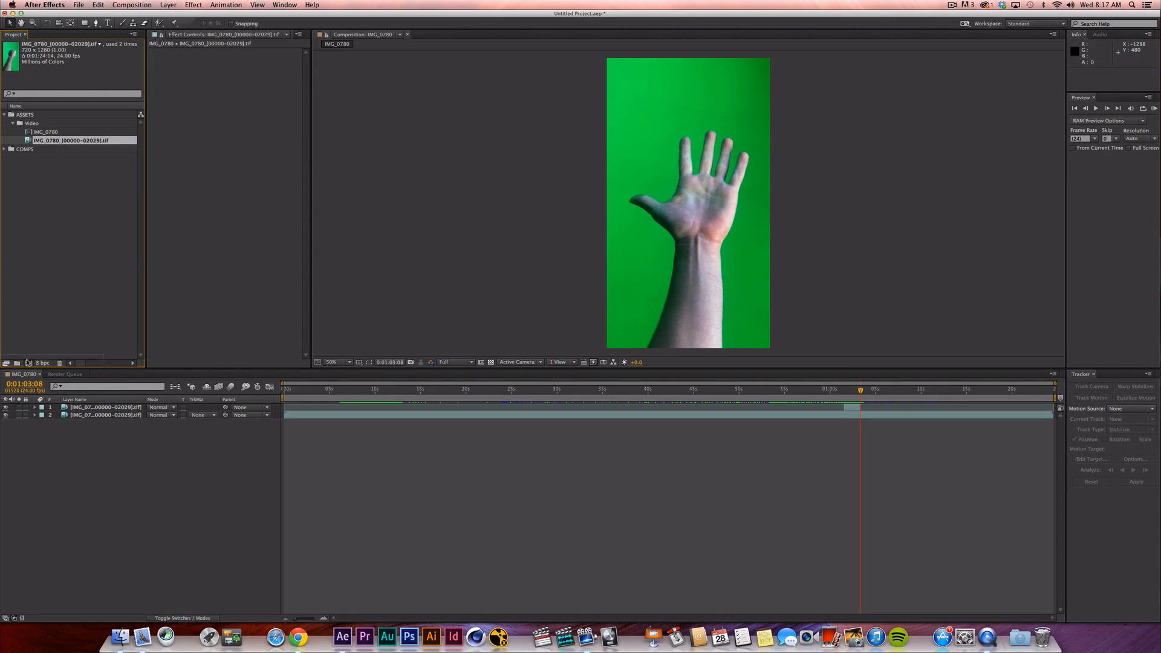
{"action": "left_click_drag", "start_coordinate": [71, 140], "coordinate": [29, 364]}
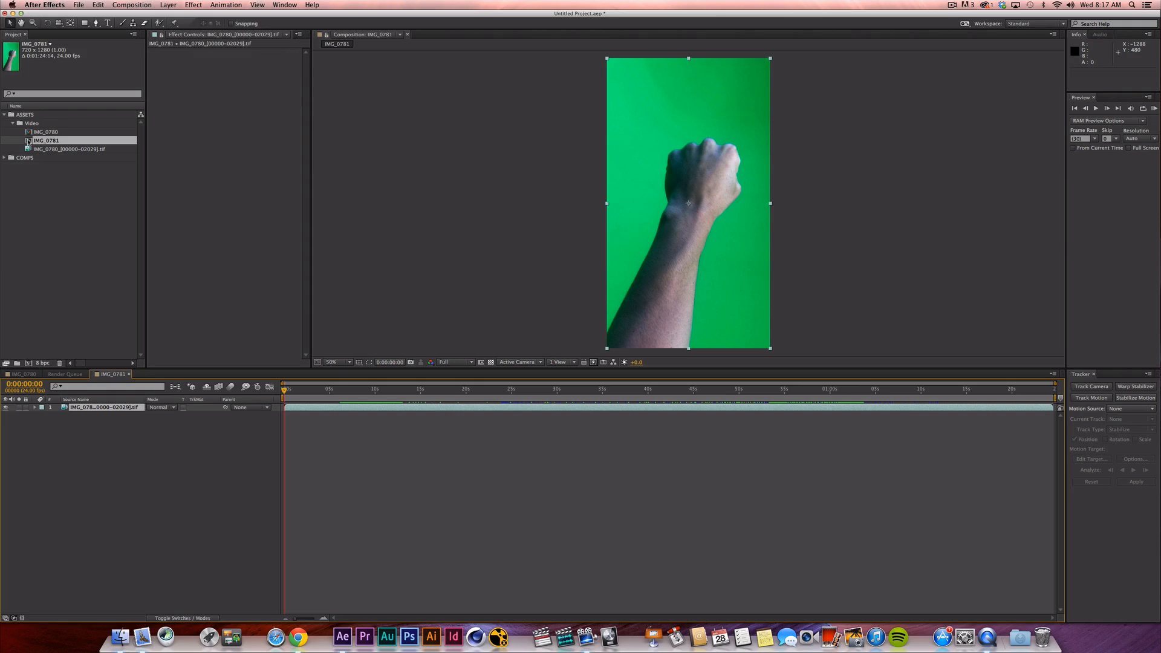
{"action": "key", "text": "Return"}
{"action": "type", "text": "Gr"}
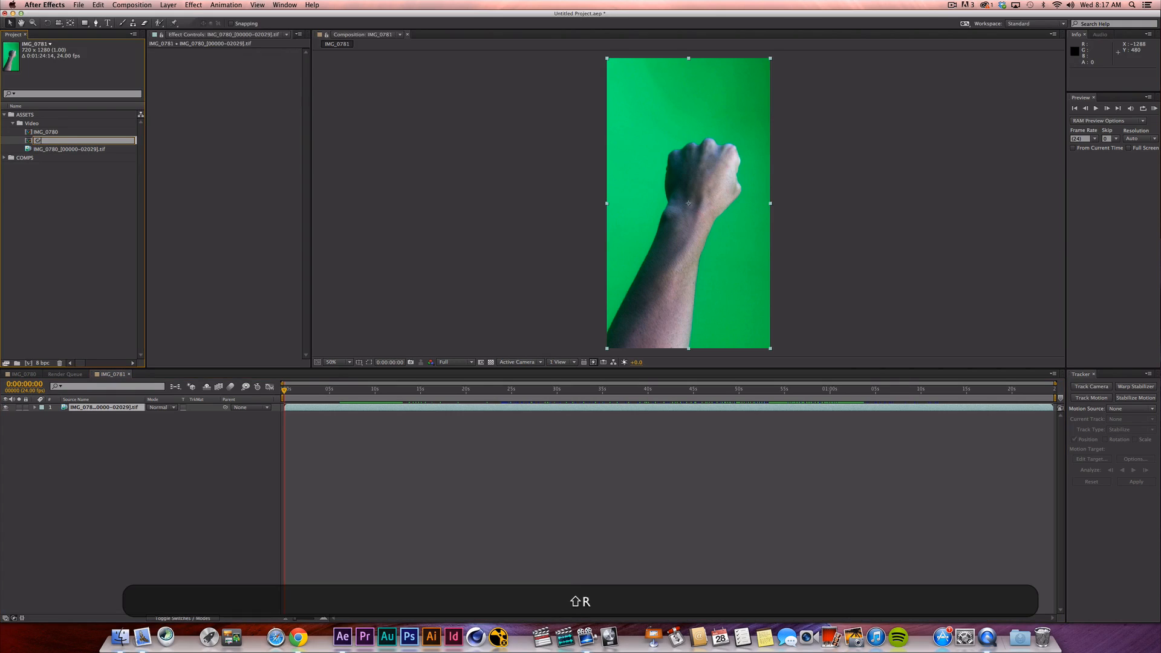
{"action": "type", "text": "eenScreenHand"}
{"action": "key", "text": "Return"}
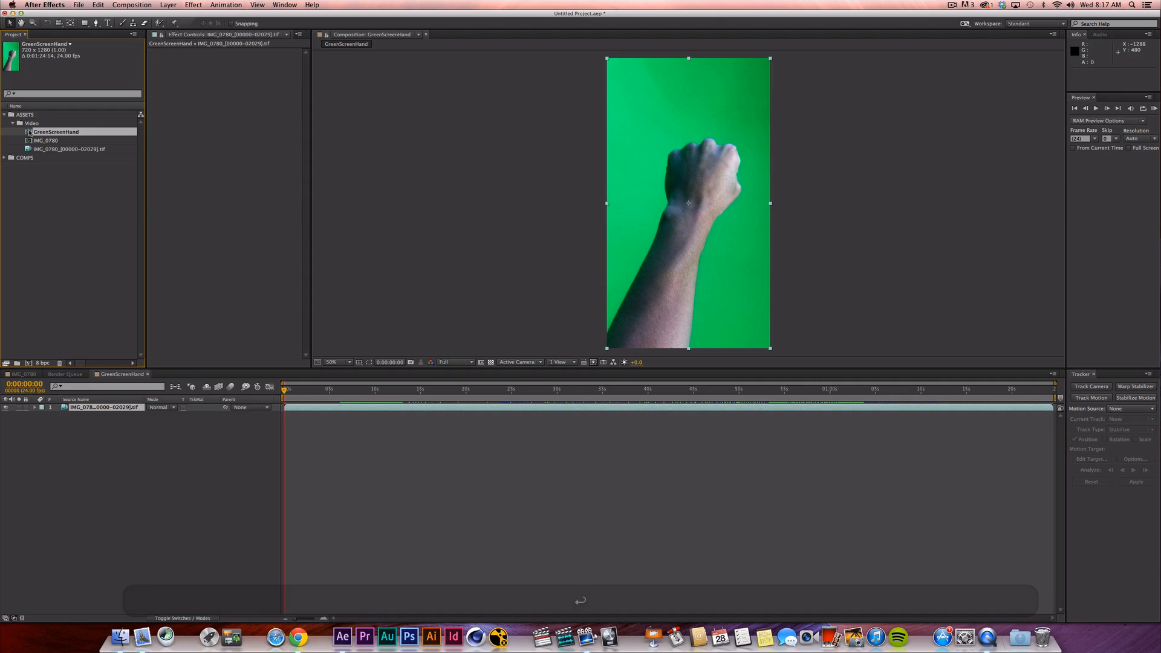
Replace the full-length layer in GreenScreenHand with the copied trimmed hand layer and move its in point to 0:00:00:00.
{"action": "left_click", "coordinate": [153, 491]}
{"action": "left_click", "coordinate": [115, 407]}
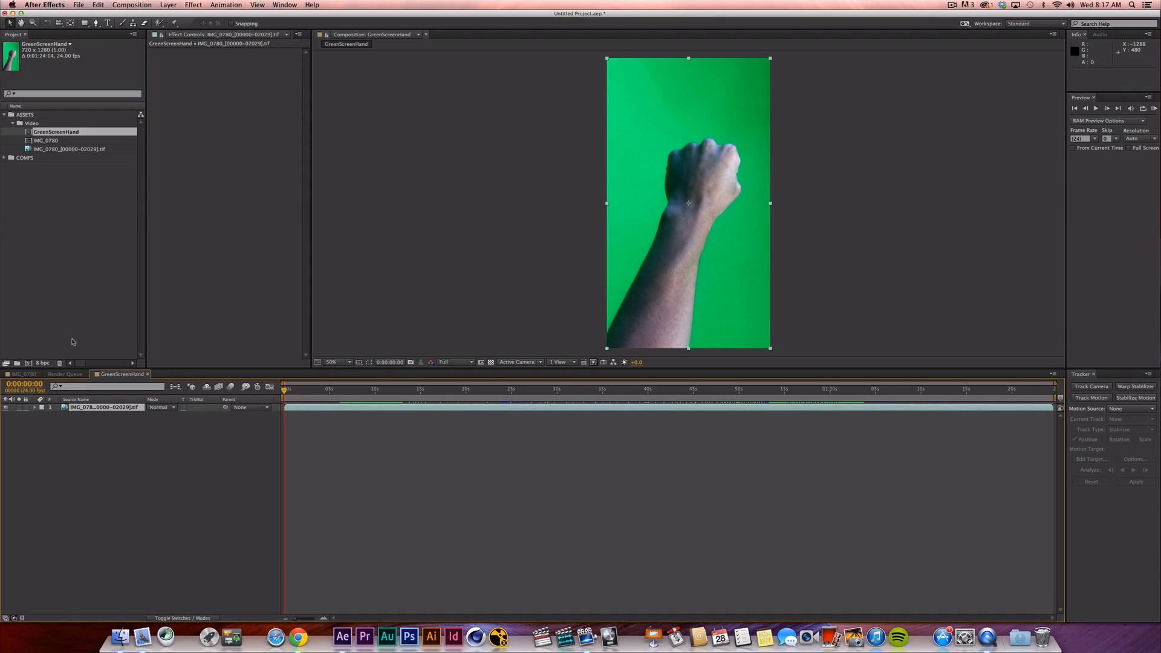
{"action": "key", "text": "BackSpace"}
{"action": "key", "text": "Home"}
{"action": "key", "text": "super+v"}
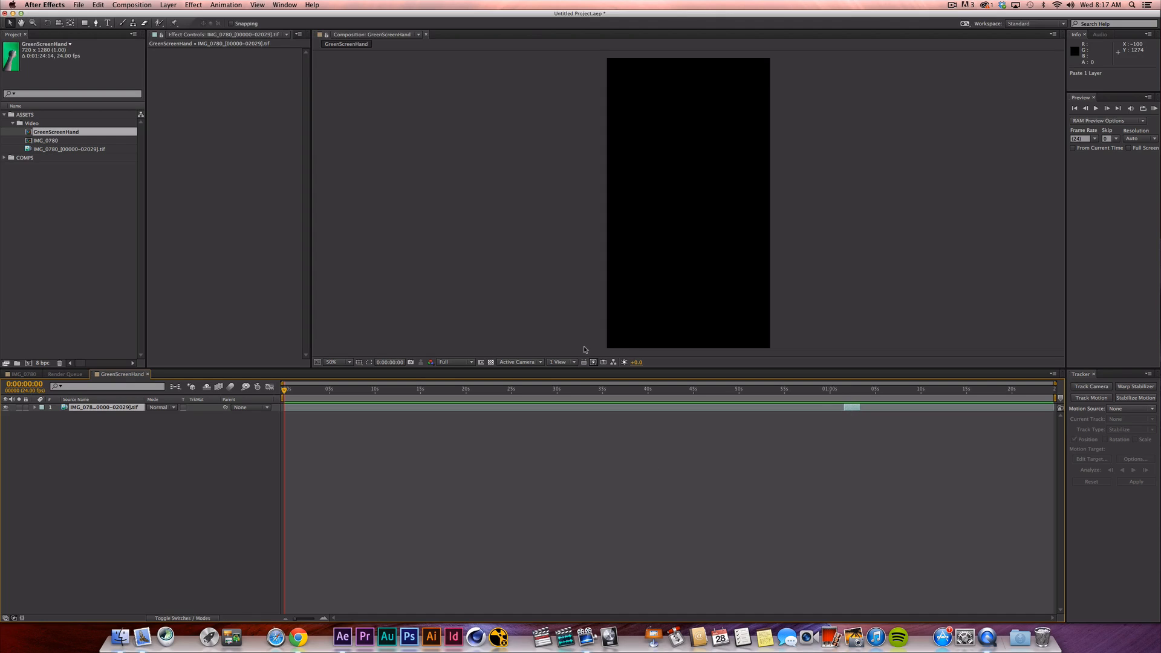
{"action": "key", "text": "bracketleft"}
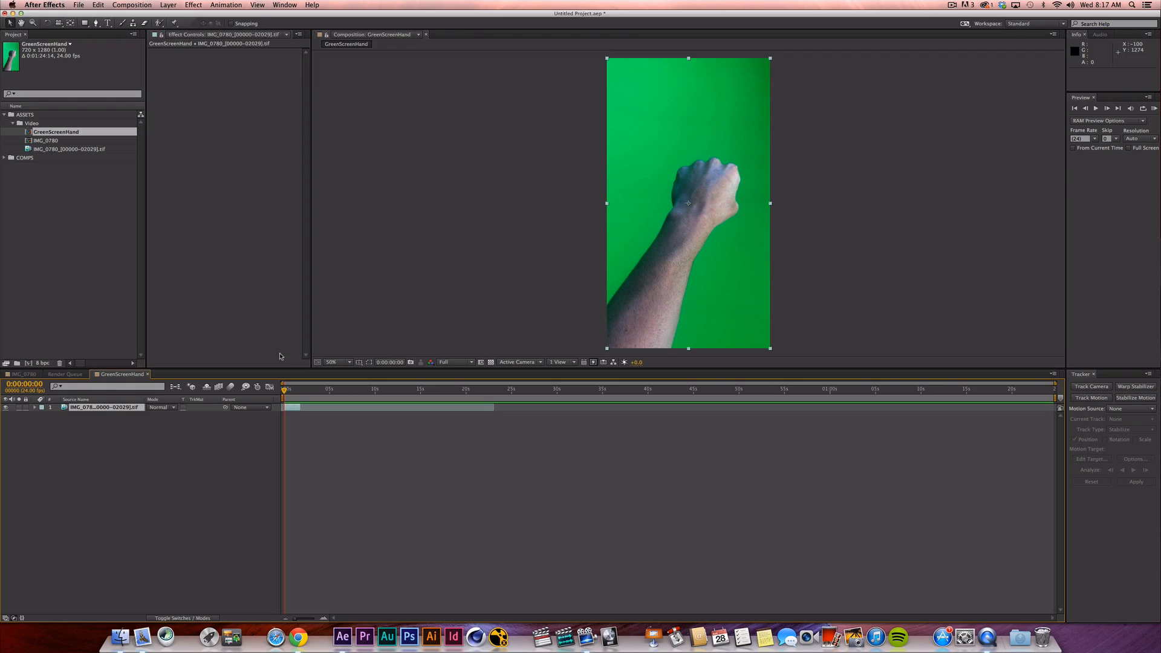
End the work area at the trimmed layer's last frame, 0:00:01:19, and trim the composition to the work area.
{"action": "key", "text": "space"}
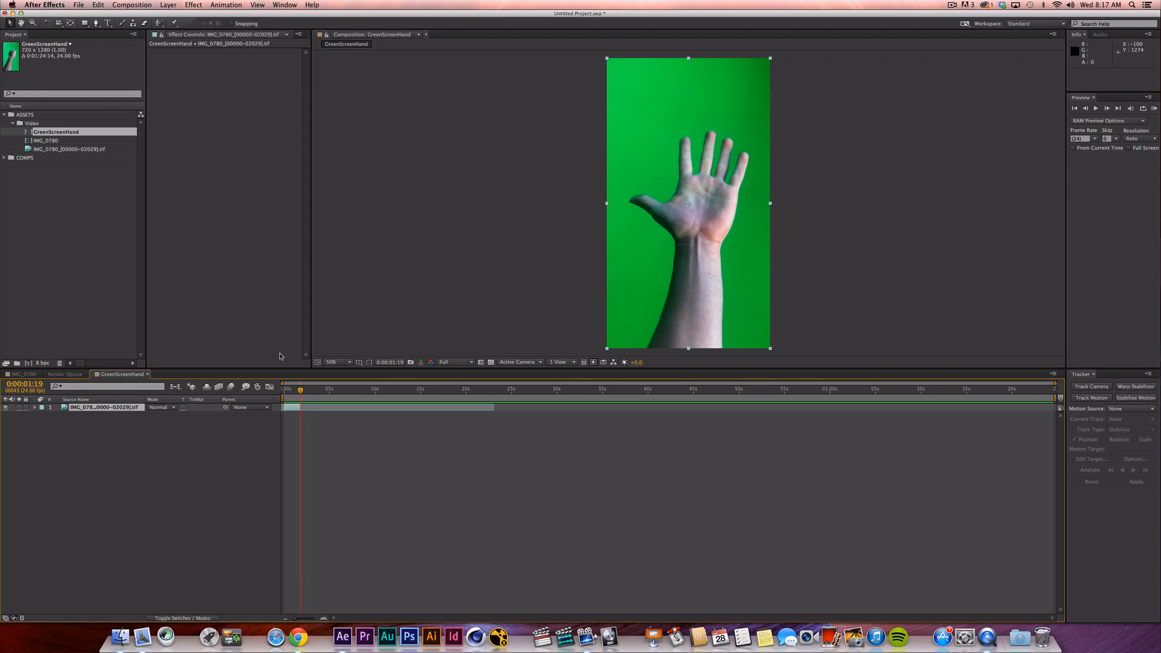
{"action": "key", "text": "n"}
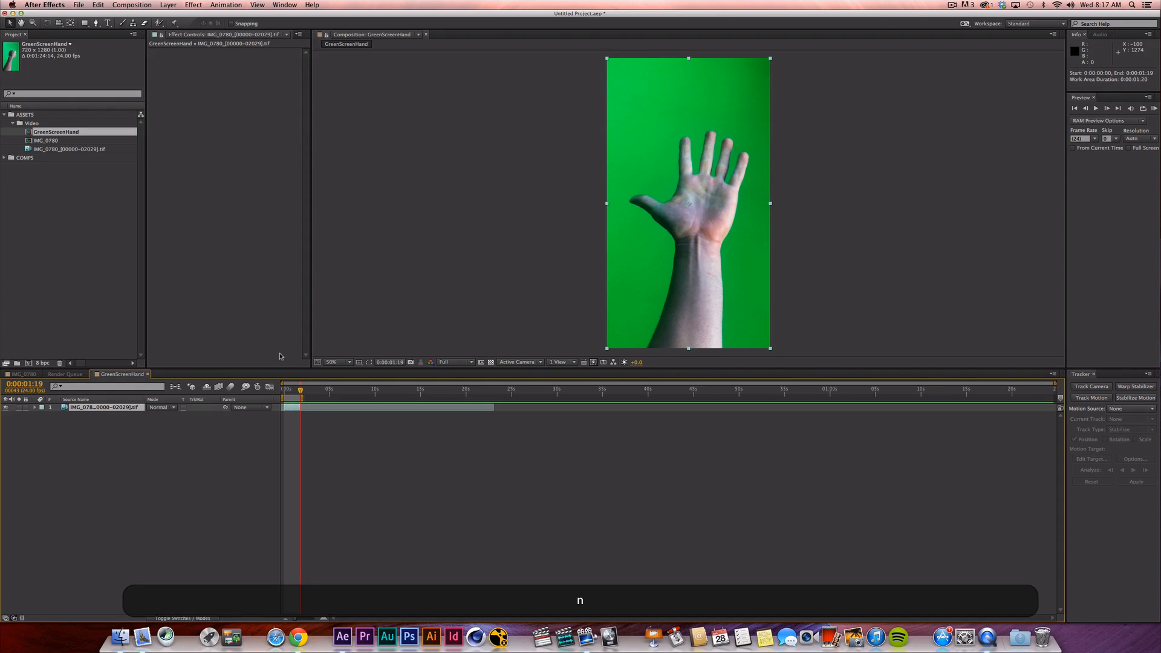
{"action": "left_click", "coordinate": [292, 401], "text": "ctrl"}
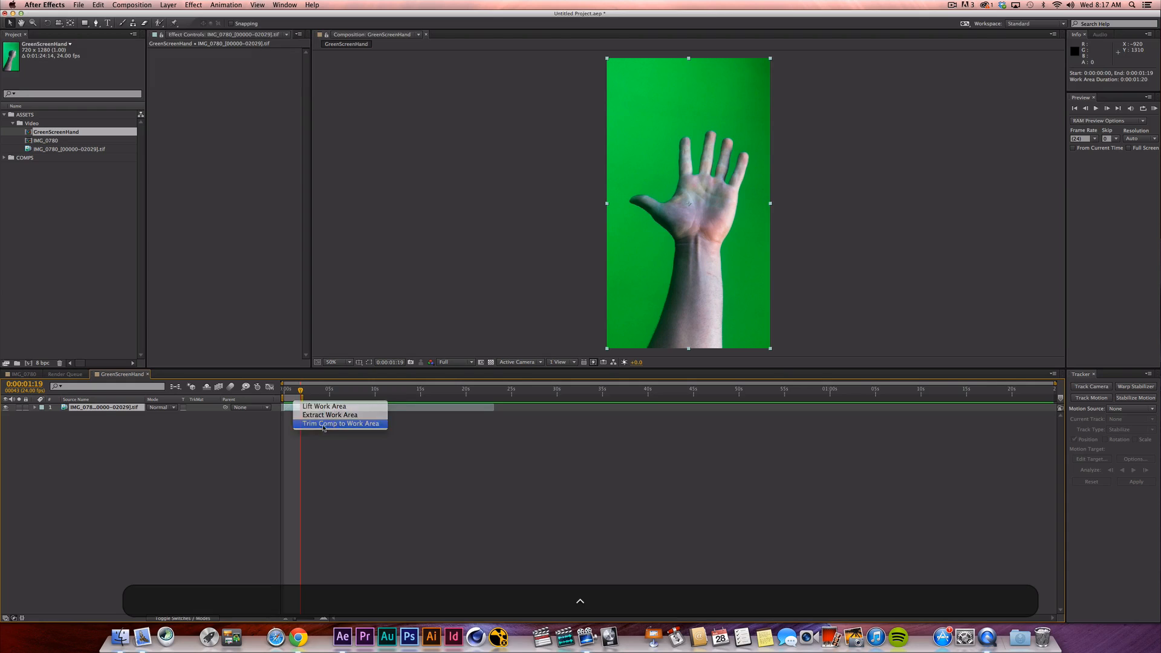
{"action": "left_click", "coordinate": [339, 429]}
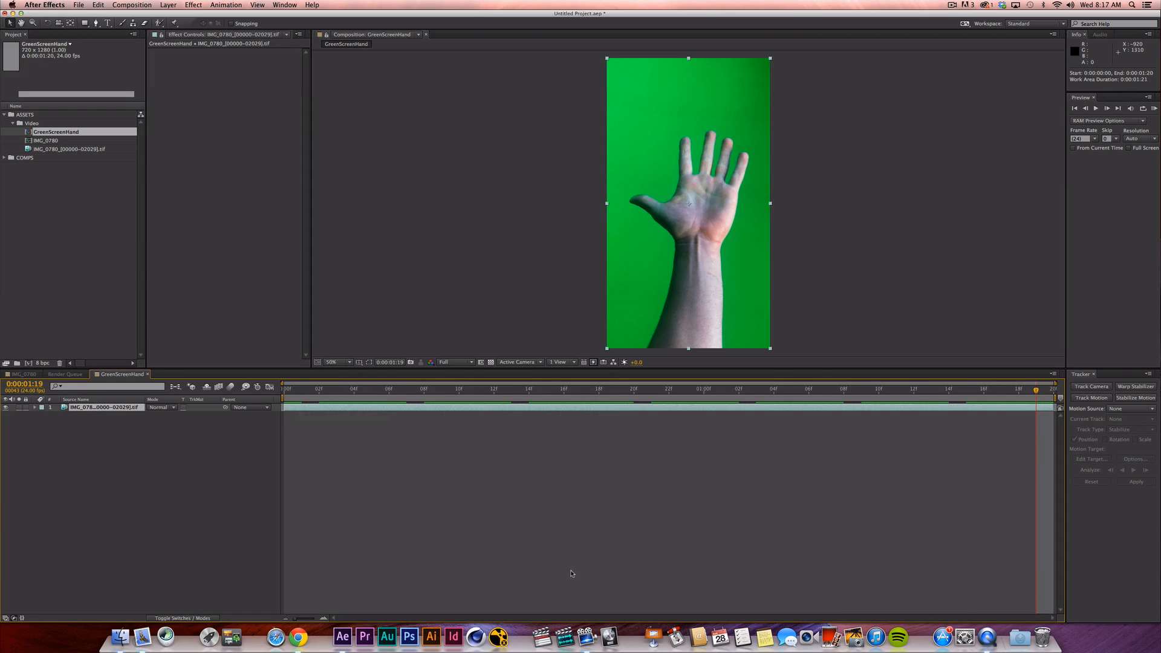
Save the project to the Desktop as Cyriak.
{"action": "key", "text": "super+s"}
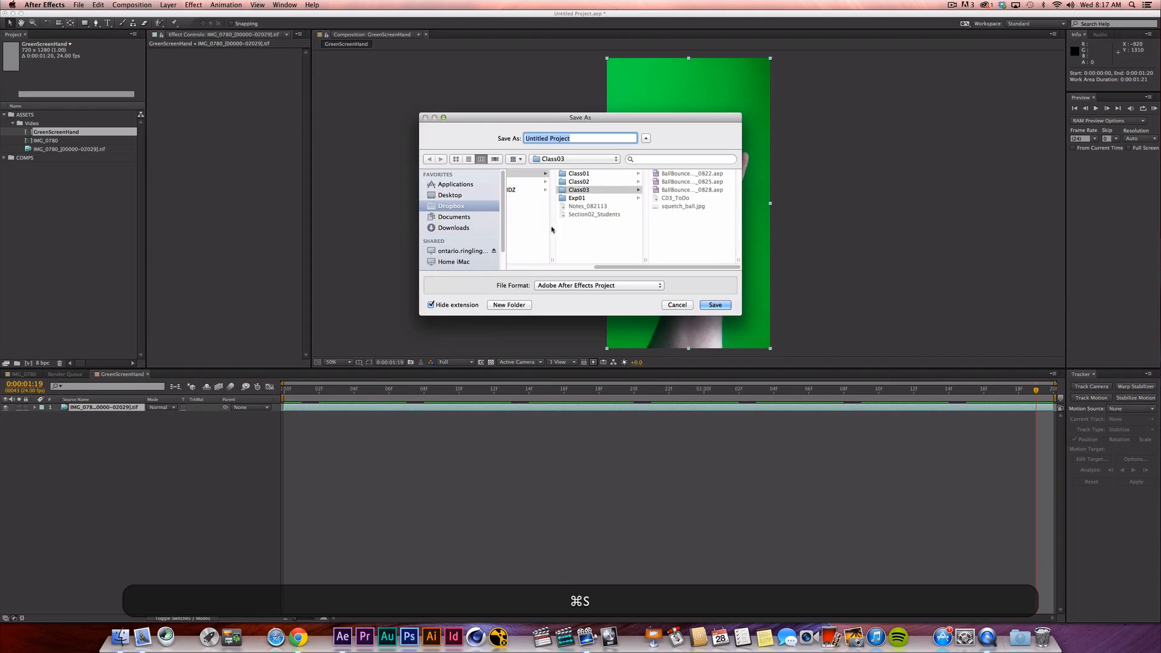
{"action": "left_click", "coordinate": [544, 236]}
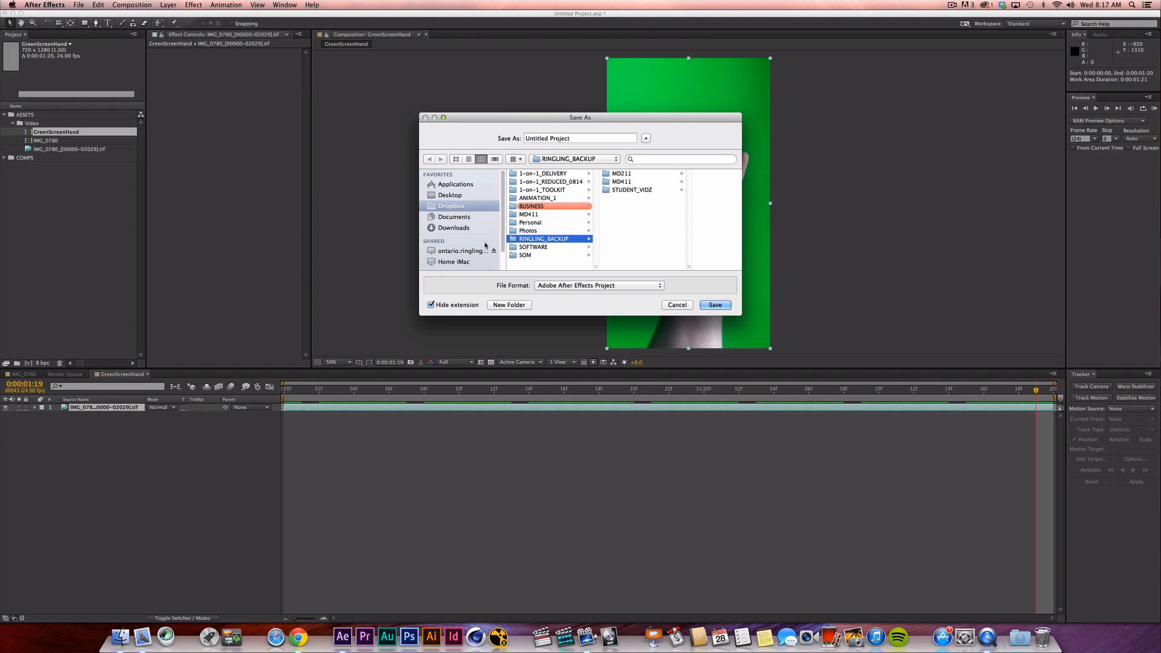
{"action": "left_click", "coordinate": [474, 196]}
{"action": "left_click_drag", "start_coordinate": [574, 139], "coordinate": [501, 63]}
{"action": "type", "text": "Class"}
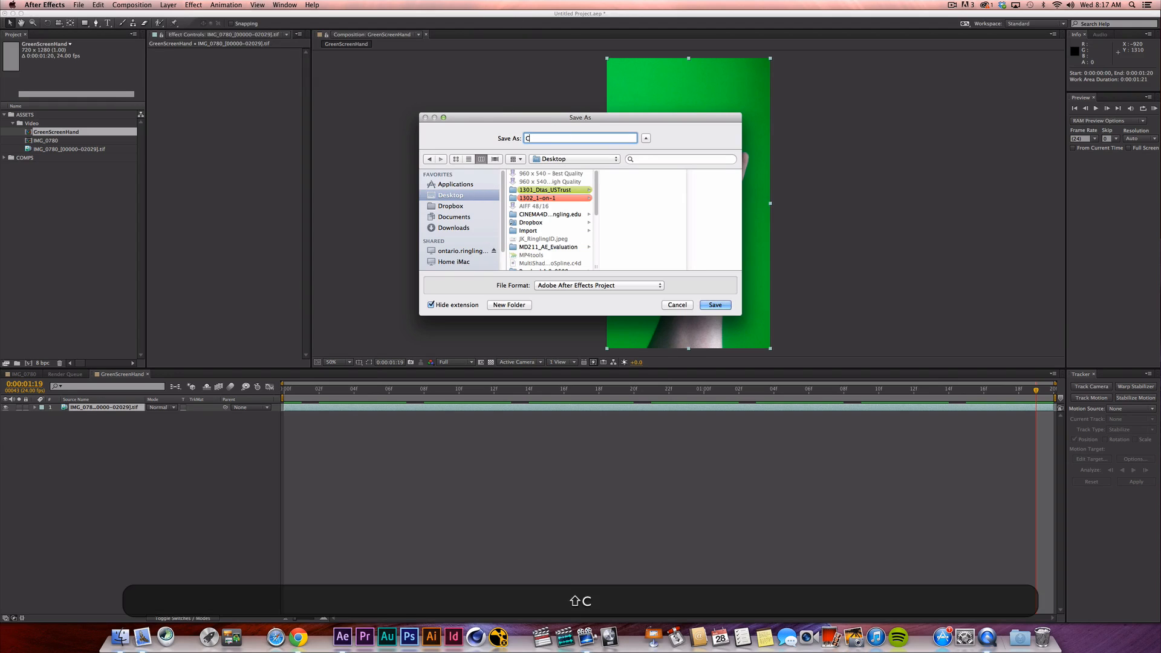
{"action": "key", "text": "Return"}
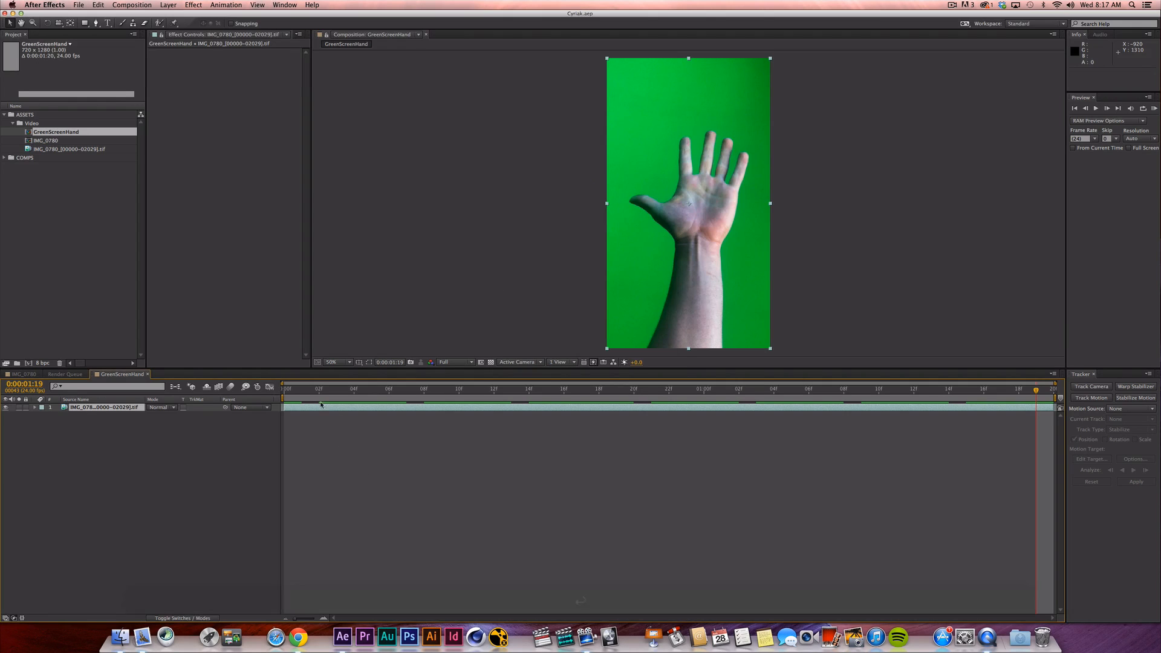
Scrub and play through the trimmed hand clip to examine its motion from closed fist to open hand.
{"action": "left_click_drag", "start_coordinate": [310, 390], "coordinate": [255, 417]}
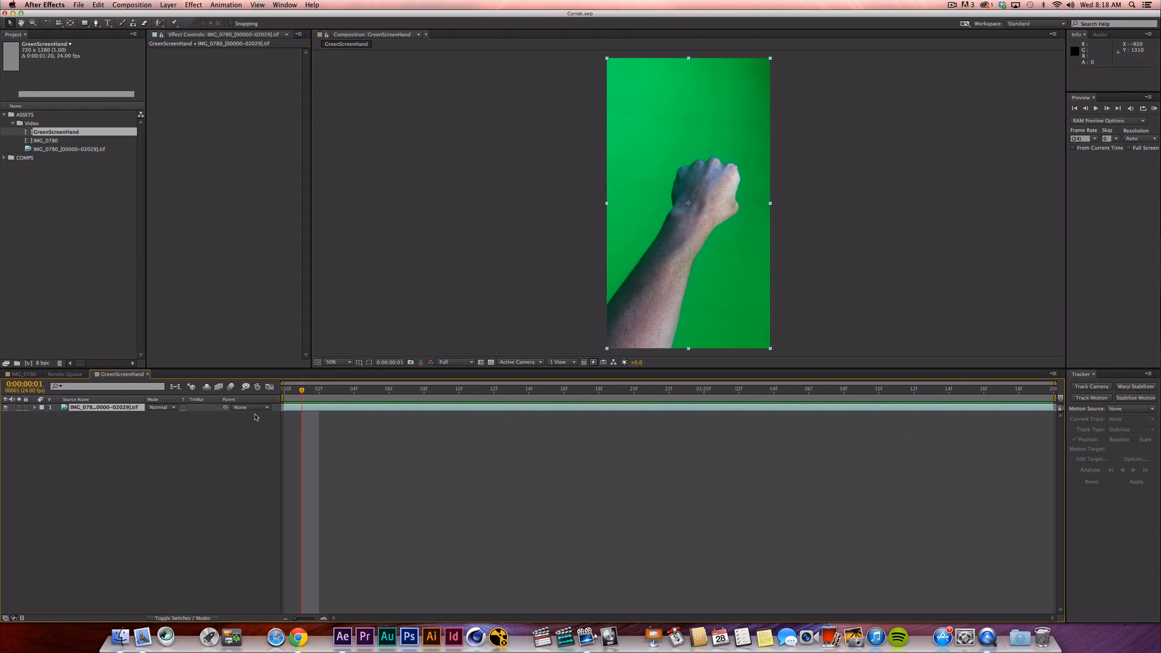
{"action": "left_click", "coordinate": [283, 390]}
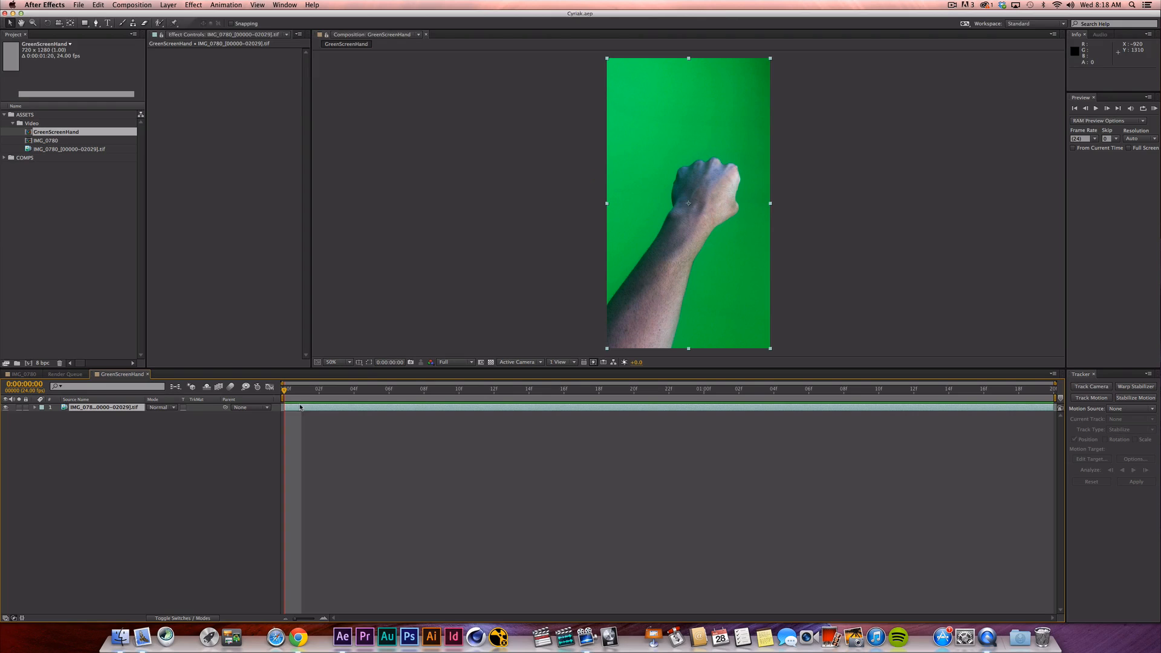
{"action": "left_click", "coordinate": [336, 392]}
{"action": "left_click_drag", "start_coordinate": [344, 396], "coordinate": [286, 406]}
{"action": "key", "text": "space"}
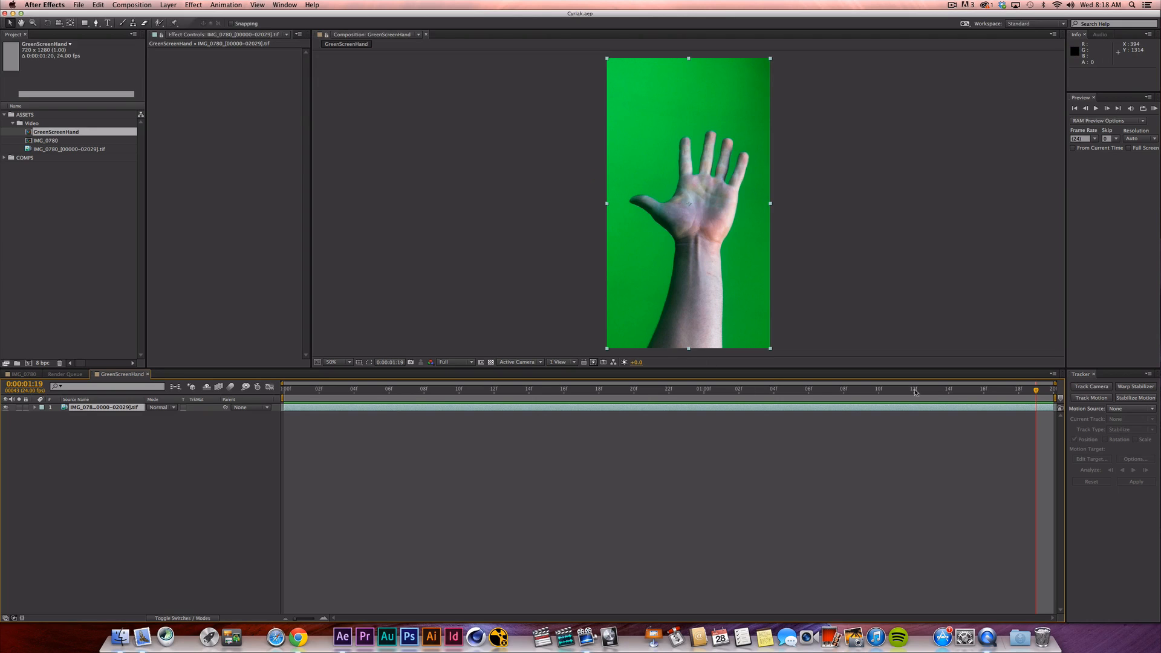
{"action": "left_click_drag", "start_coordinate": [899, 391], "coordinate": [234, 339]}
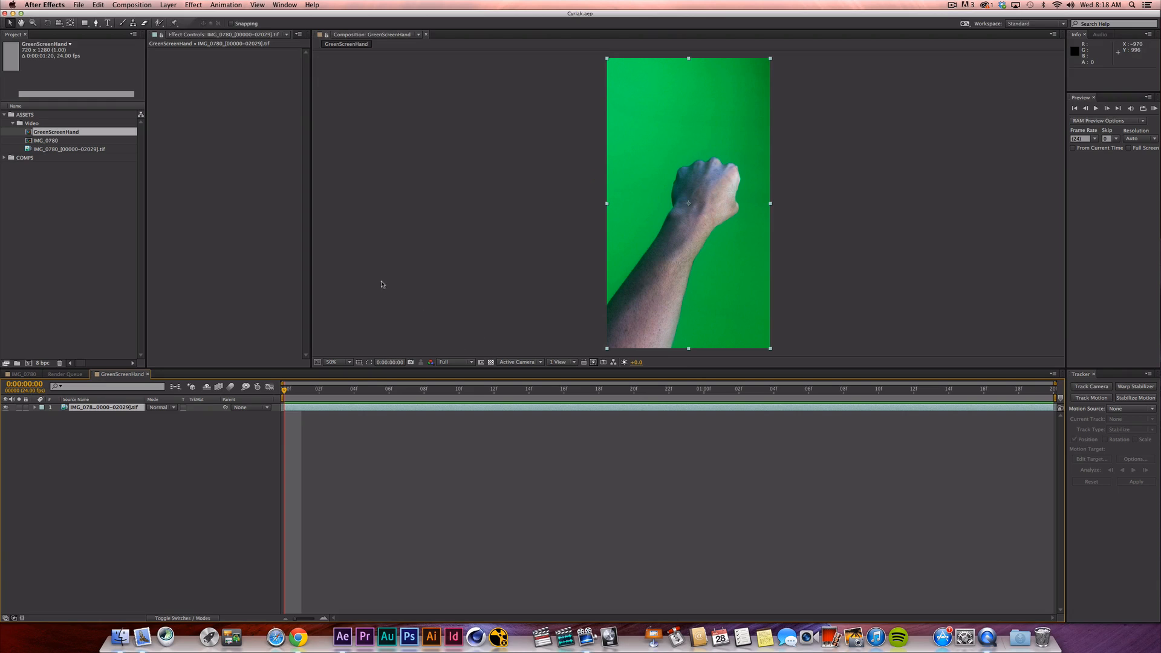
{"action": "left_click_drag", "start_coordinate": [301, 392], "coordinate": [791, 413]}
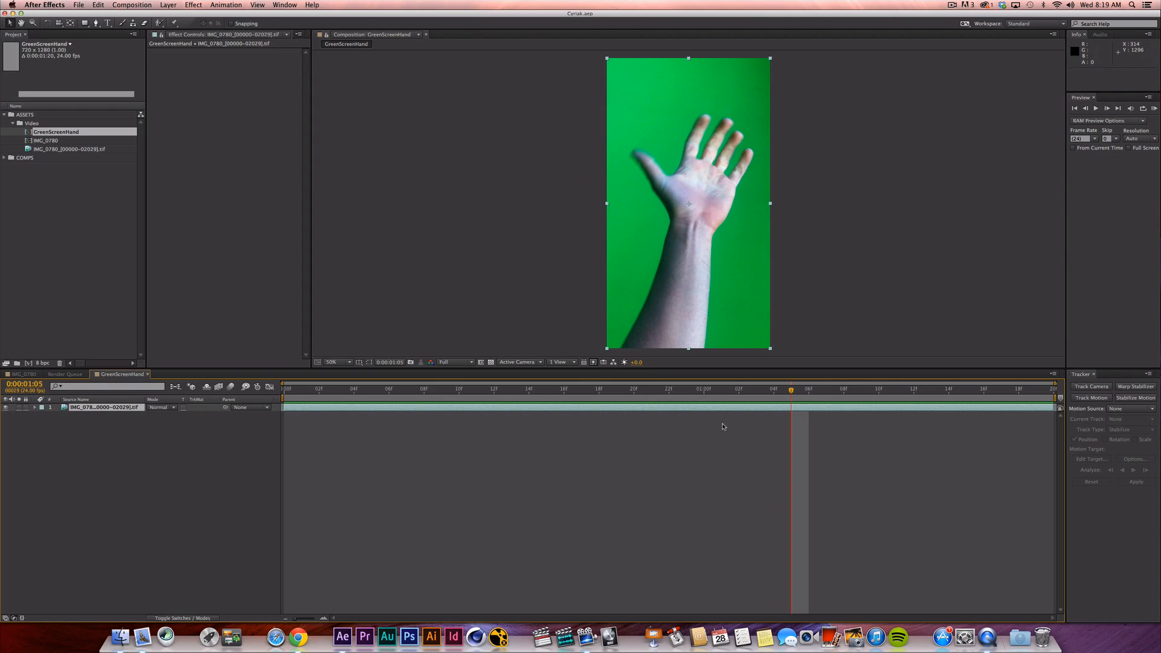
{"action": "left_click_drag", "start_coordinate": [787, 397], "coordinate": [722, 397]}
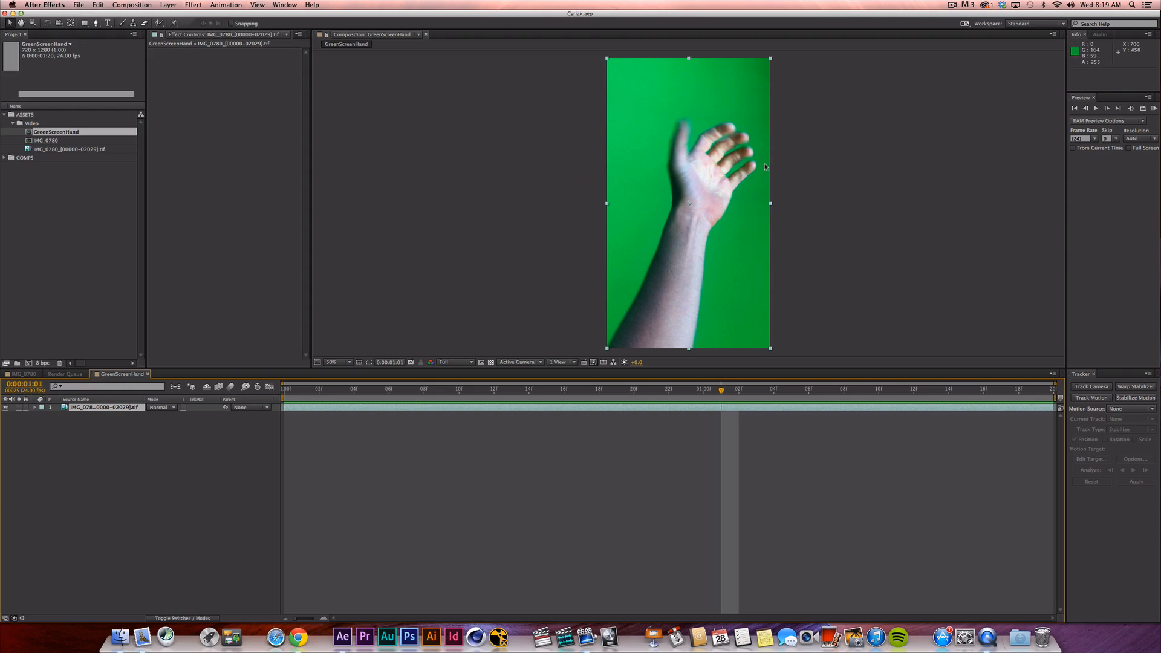
Draw a loose mask outline with the Pen tool up the forearm and around the open hand at 0:00:01:01.
{"action": "key", "text": "g"}
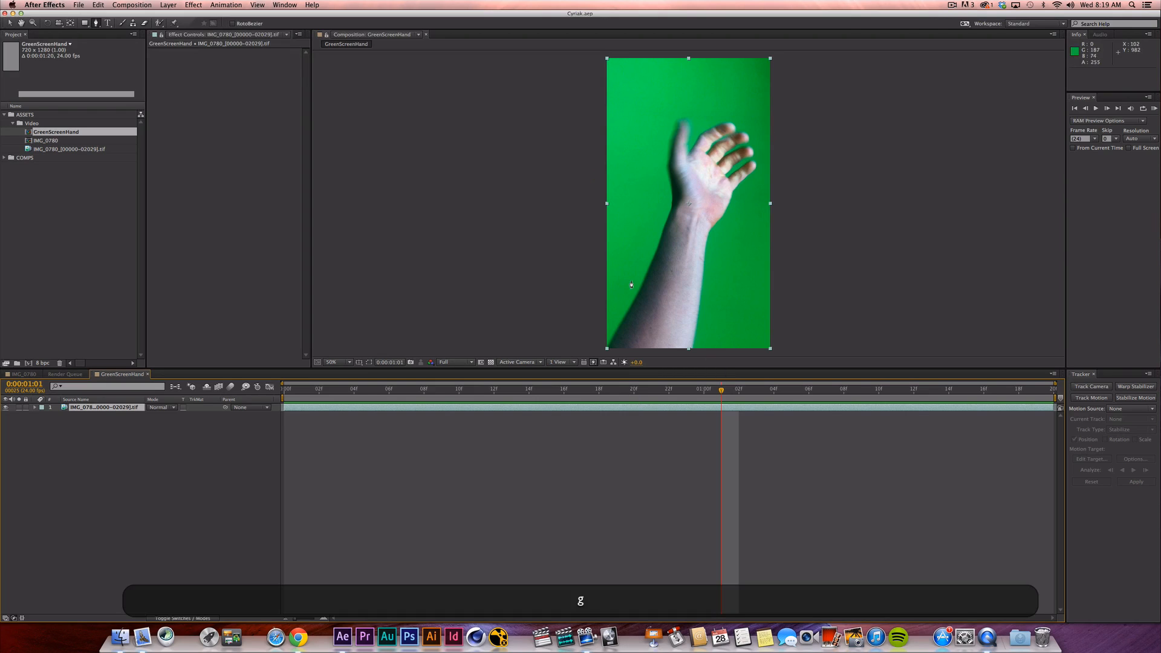
{"action": "left_click", "coordinate": [603, 330]}
{"action": "left_click", "coordinate": [638, 277]}
{"action": "left_click", "coordinate": [652, 224]}
{"action": "left_click", "coordinate": [657, 166]}
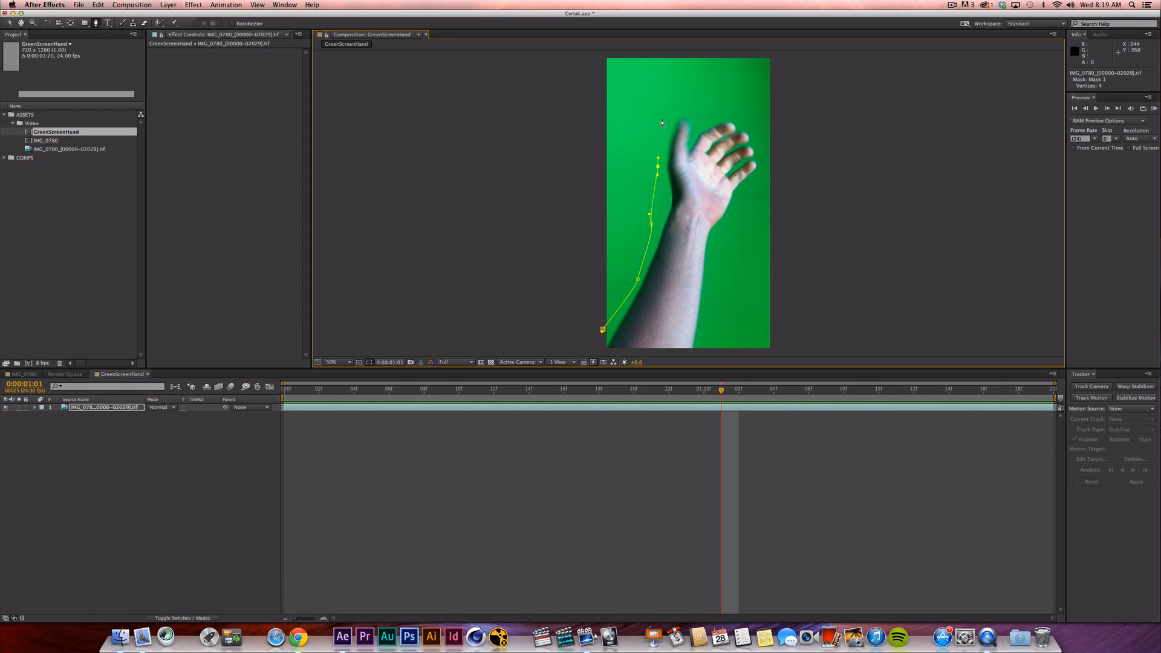
{"action": "left_click", "coordinate": [664, 117]}
{"action": "left_click", "coordinate": [706, 104]}
{"action": "left_click", "coordinate": [743, 112]}
{"action": "left_click", "coordinate": [771, 151]}
{"action": "left_click", "coordinate": [731, 324]}
{"action": "key", "text": "v"}
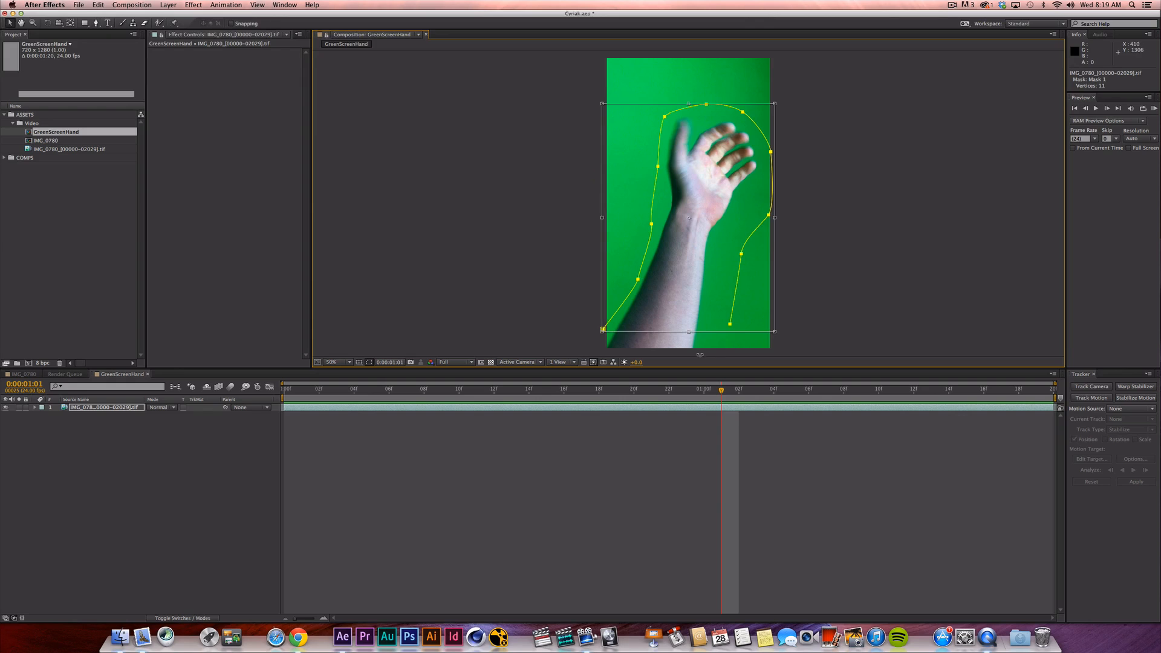
Undo the last mask vertex, add two points just below the frame's lower edge and close the mask at its starting point.
{"action": "key", "text": "super+z"}
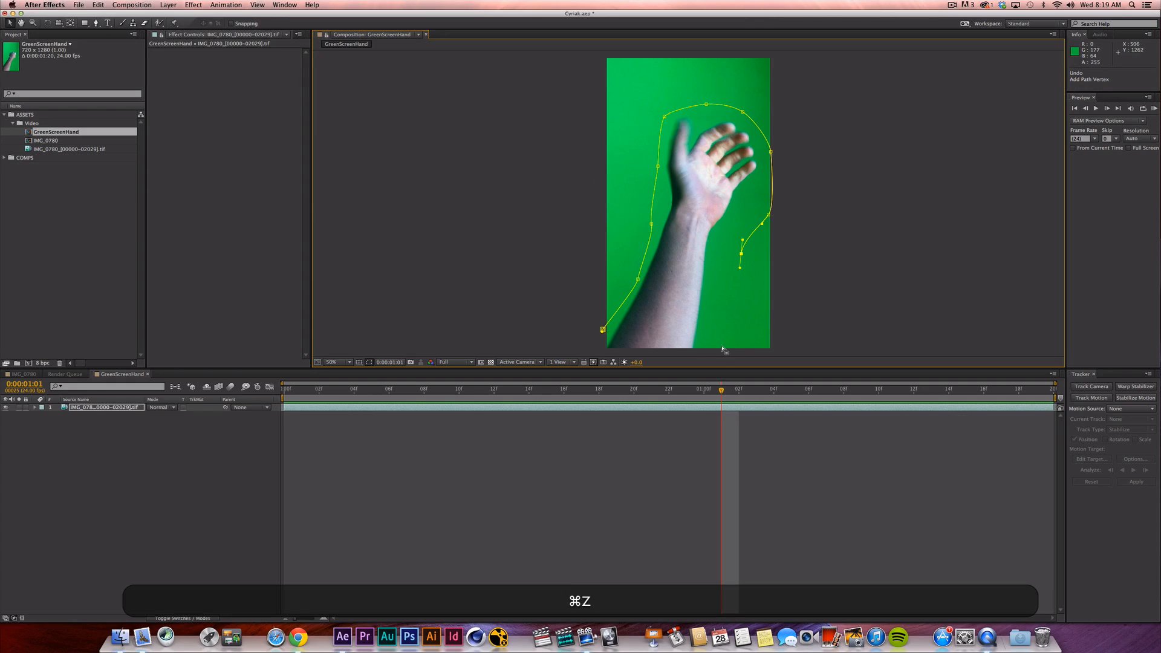
{"action": "key", "text": "g"}
{"action": "left_click", "coordinate": [714, 352]}
{"action": "left_click", "coordinate": [598, 349]}
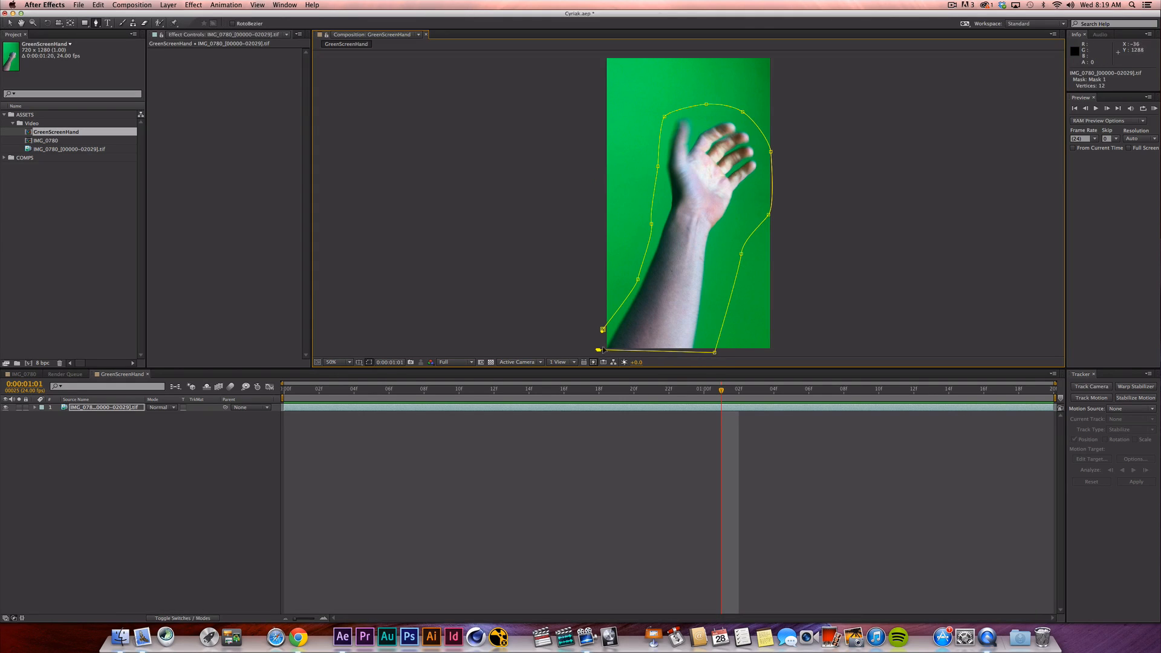
{"action": "left_click", "coordinate": [602, 330]}
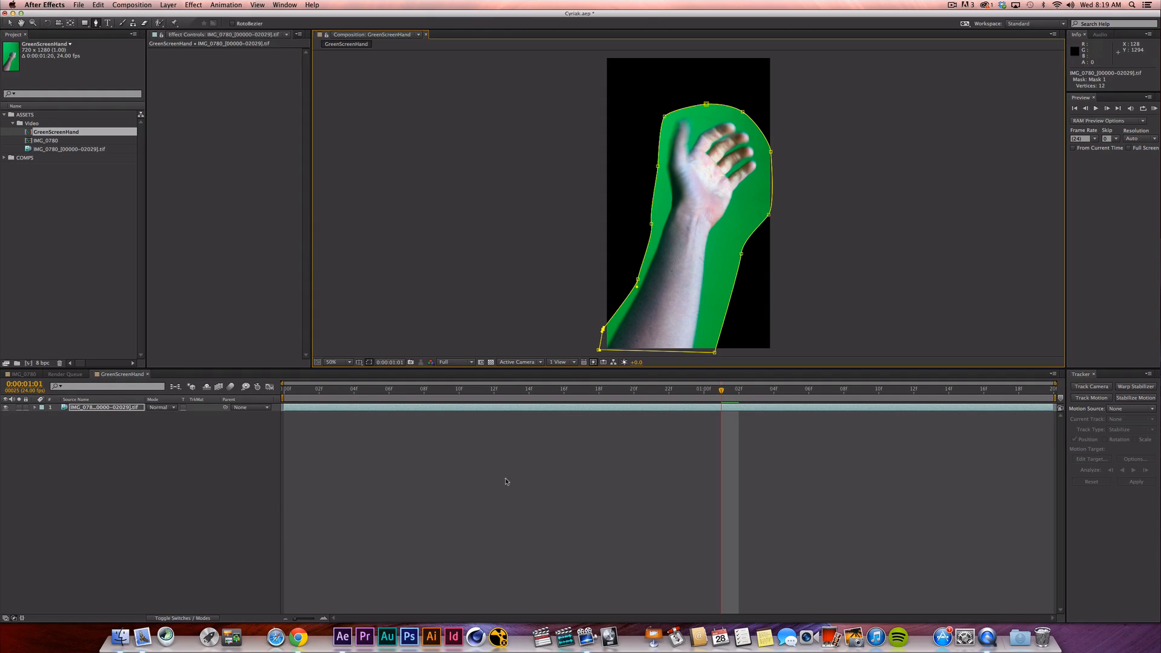
Undo the closing of the mask and delete the mask from the hand layer.
{"action": "key", "text": "super+z"}
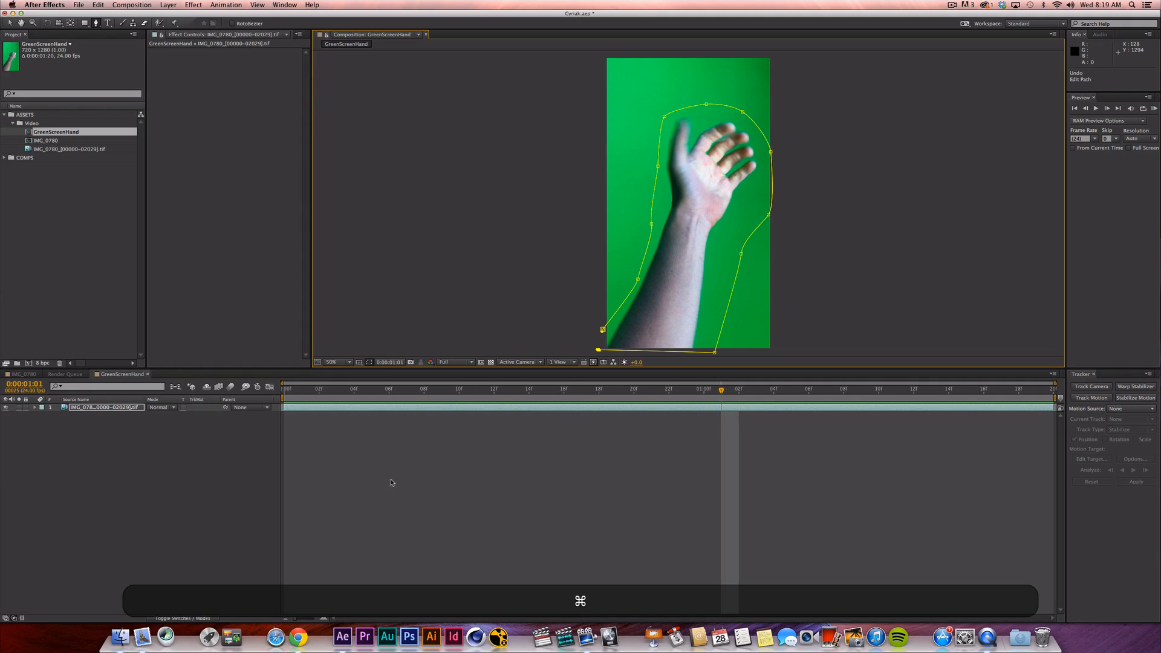
{"action": "key", "text": "m"}
{"action": "left_click", "coordinate": [142, 452]}
{"action": "left_click", "coordinate": [79, 415]}
{"action": "key", "text": "Delete"}
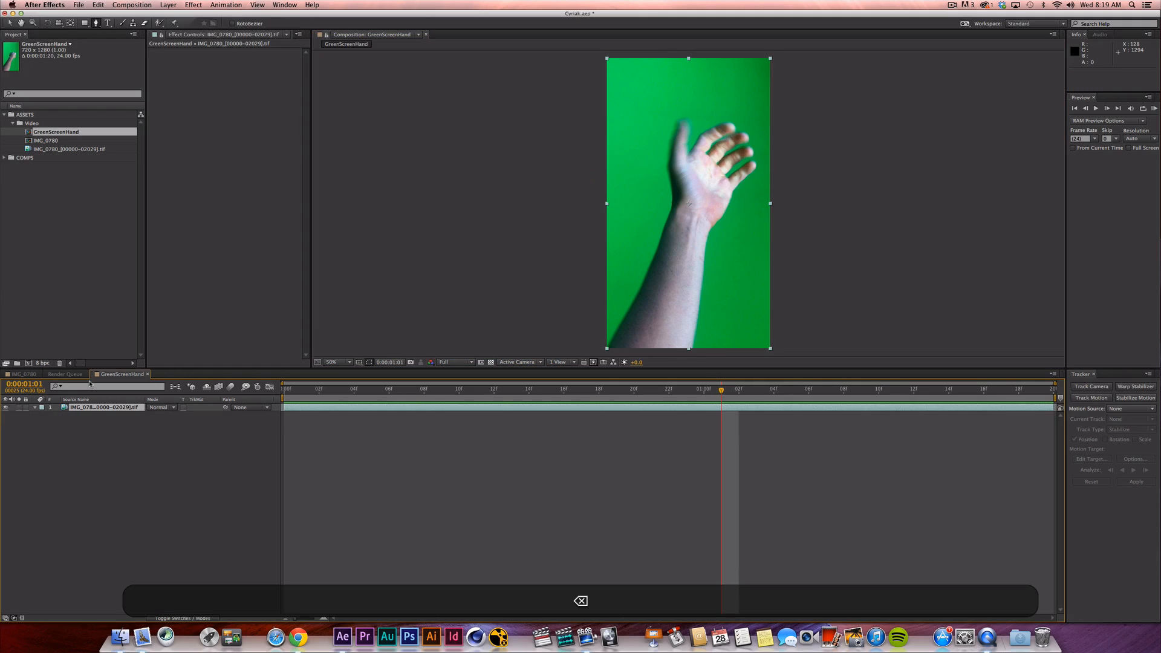
Scrub the hand movement, stop at 0:00:01:04 and apply the Color Key effect to the hand layer.
{"action": "left_click", "coordinate": [302, 392]}
{"action": "left_click_drag", "start_coordinate": [302, 399], "coordinate": [779, 425]}
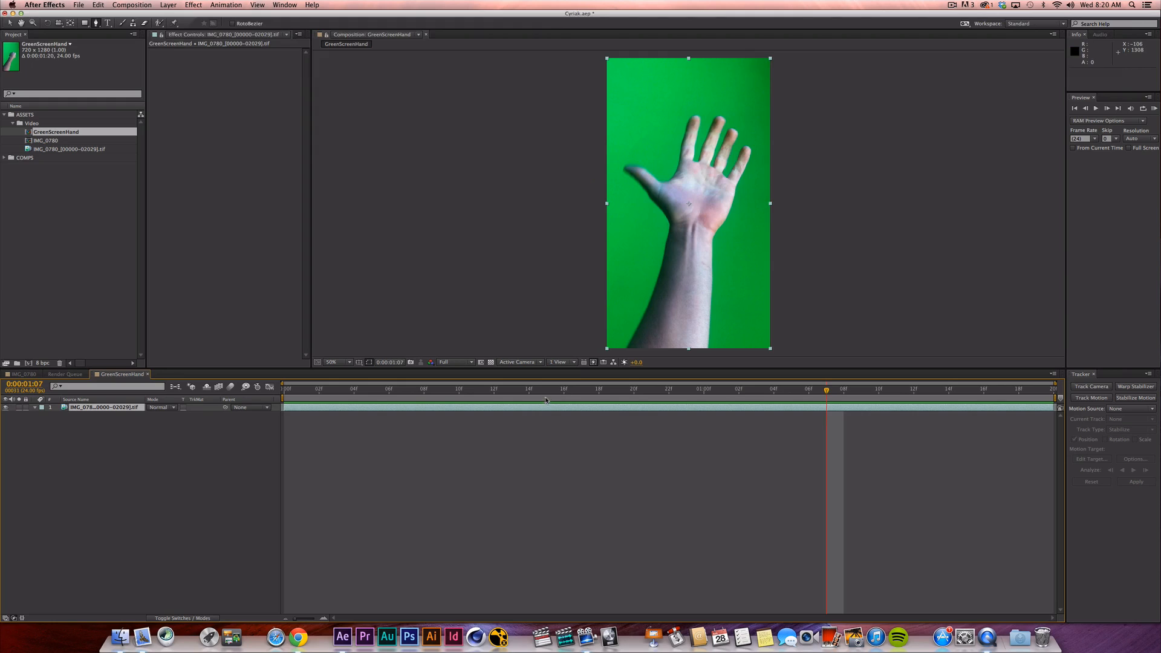
{"action": "left_click_drag", "start_coordinate": [548, 390], "coordinate": [878, 392]}
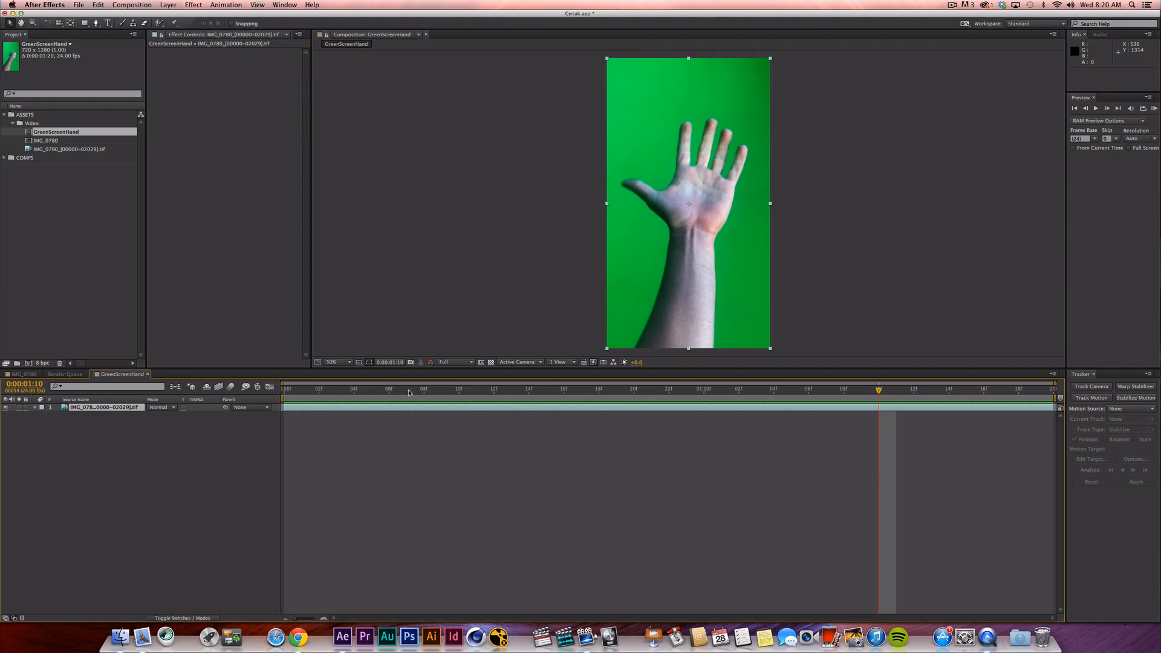
{"action": "left_click", "coordinate": [441, 392]}
{"action": "left_click_drag", "start_coordinate": [449, 398], "coordinate": [774, 429]}
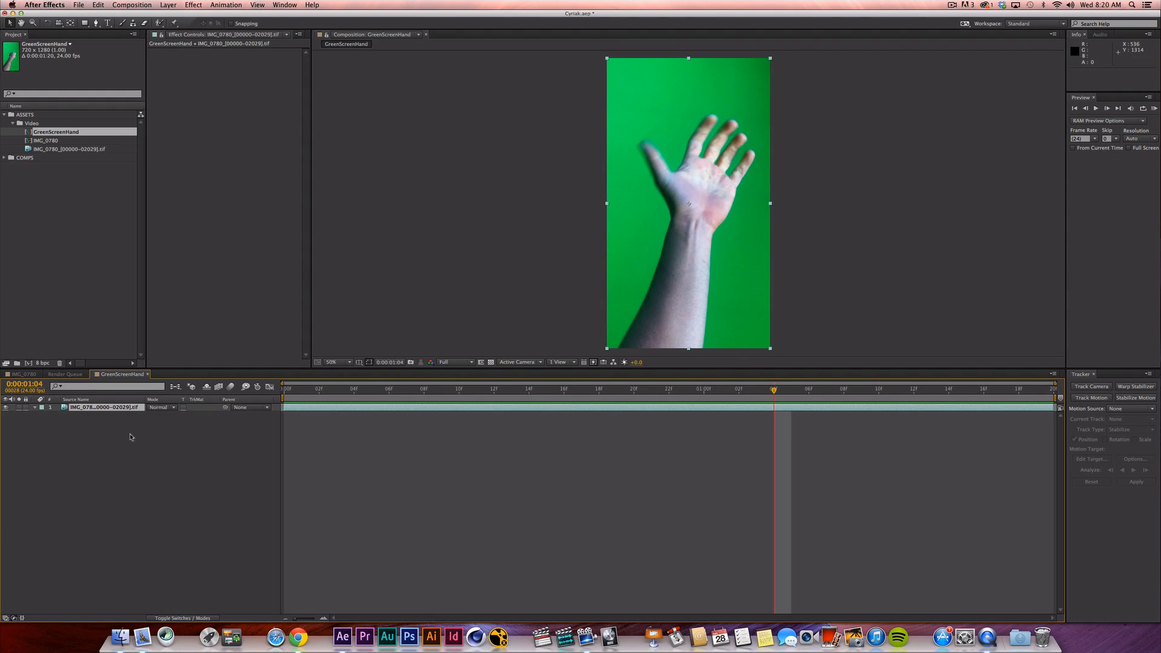
{"action": "left_click", "coordinate": [193, 5]}
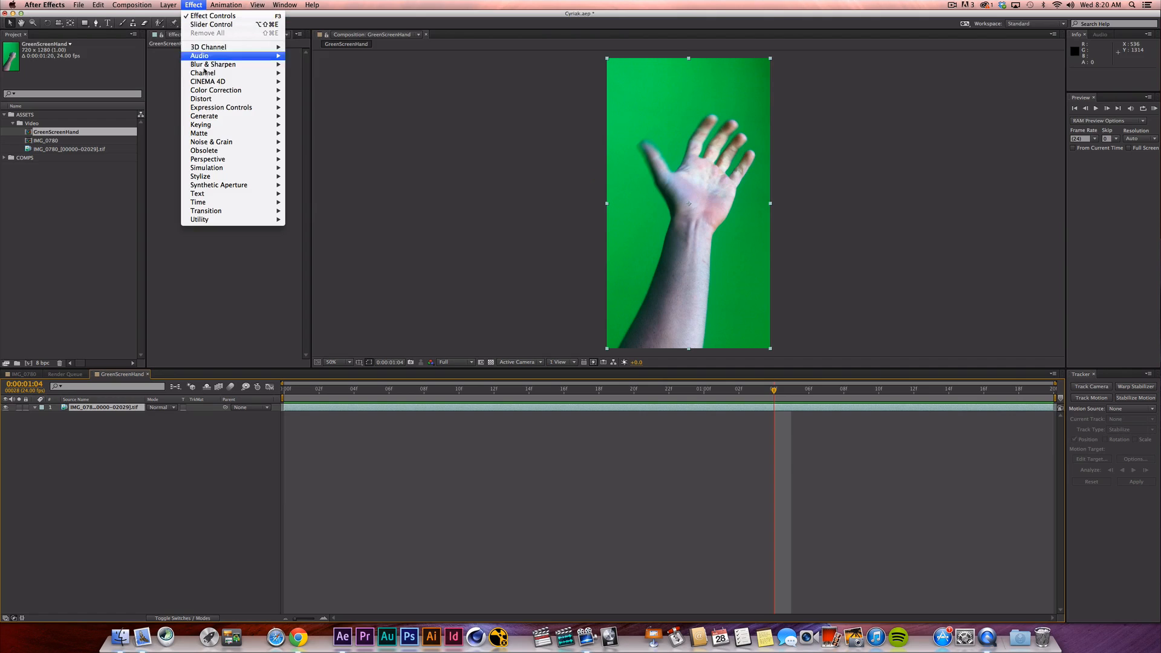
{"action": "mouse_move", "coordinate": [213, 125]}
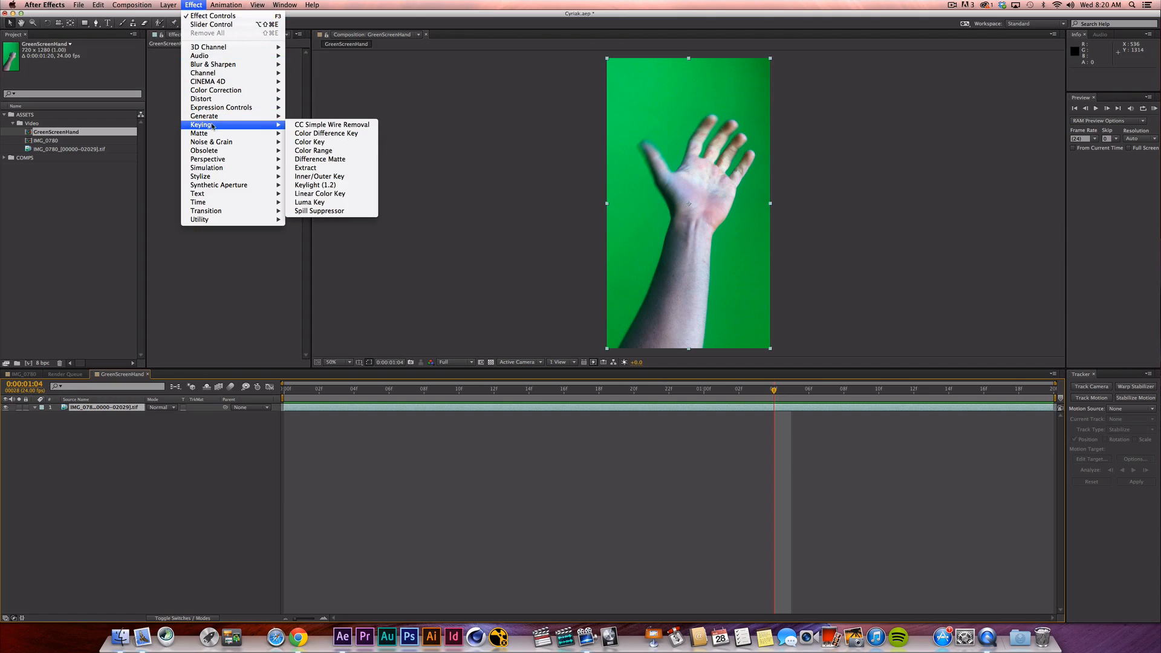
{"action": "left_click", "coordinate": [339, 143]}
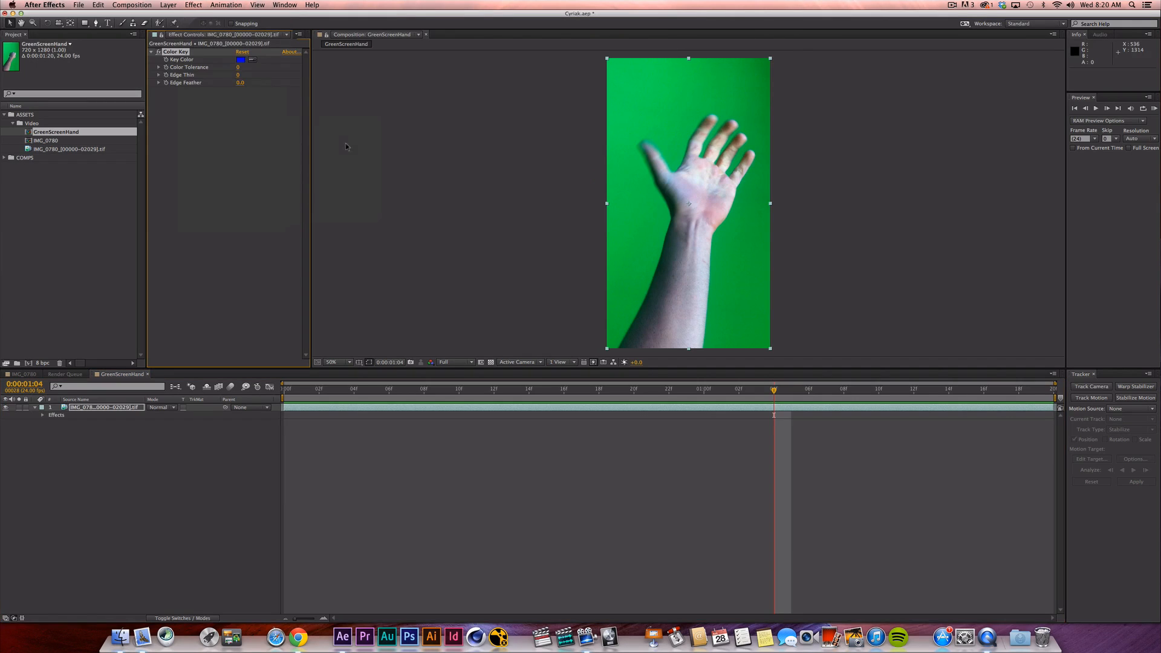
Sample the green background as the key color, set Color Tolerance to 80 and check the key on other frames.
{"action": "left_click", "coordinate": [253, 60]}
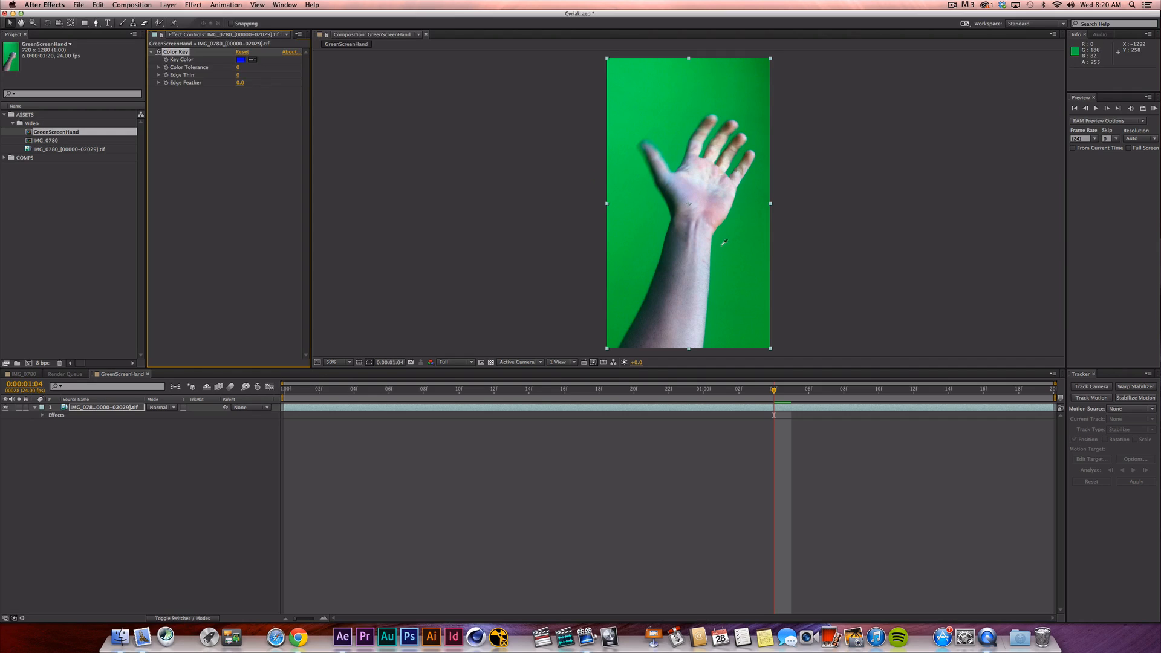
{"action": "left_click", "coordinate": [710, 296]}
{"action": "left_click_drag", "start_coordinate": [238, 67], "coordinate": [286, 78]}
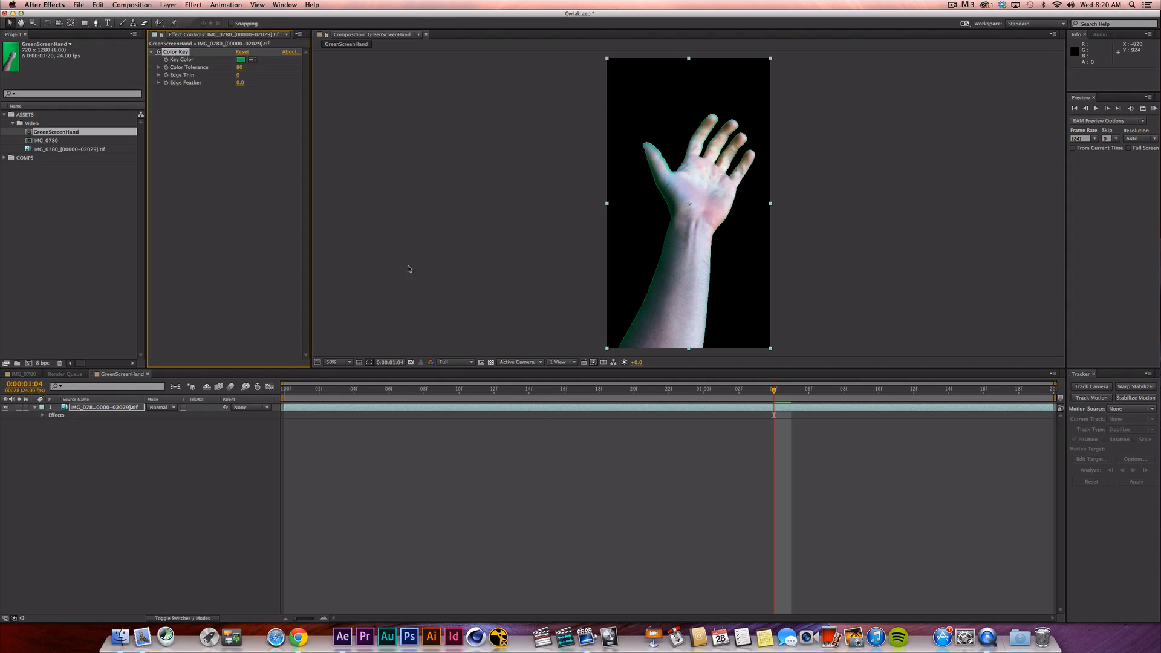
{"action": "left_click_drag", "start_coordinate": [465, 389], "coordinate": [862, 425]}
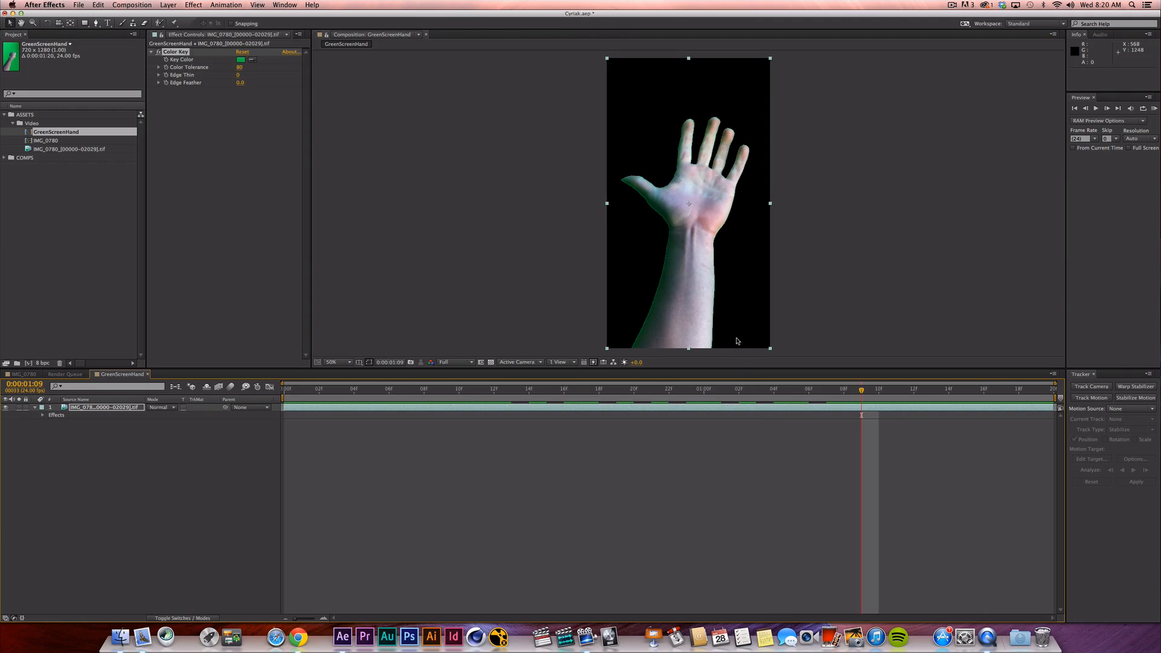
{"action": "left_click", "coordinate": [283, 389]}
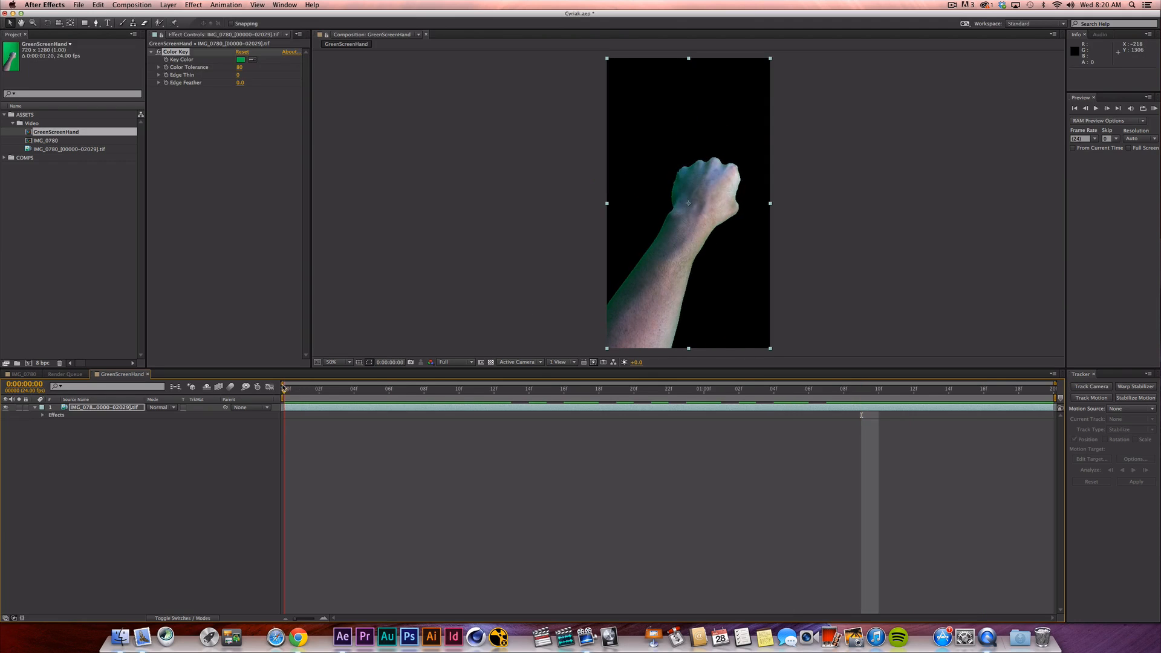
Apply Simple Choker to the hand layer at 0:00:01:07 and set Choke Matte to about -75.8.
{"action": "left_click_drag", "start_coordinate": [284, 389], "coordinate": [826, 408]}
{"action": "left_click", "coordinate": [193, 5]}
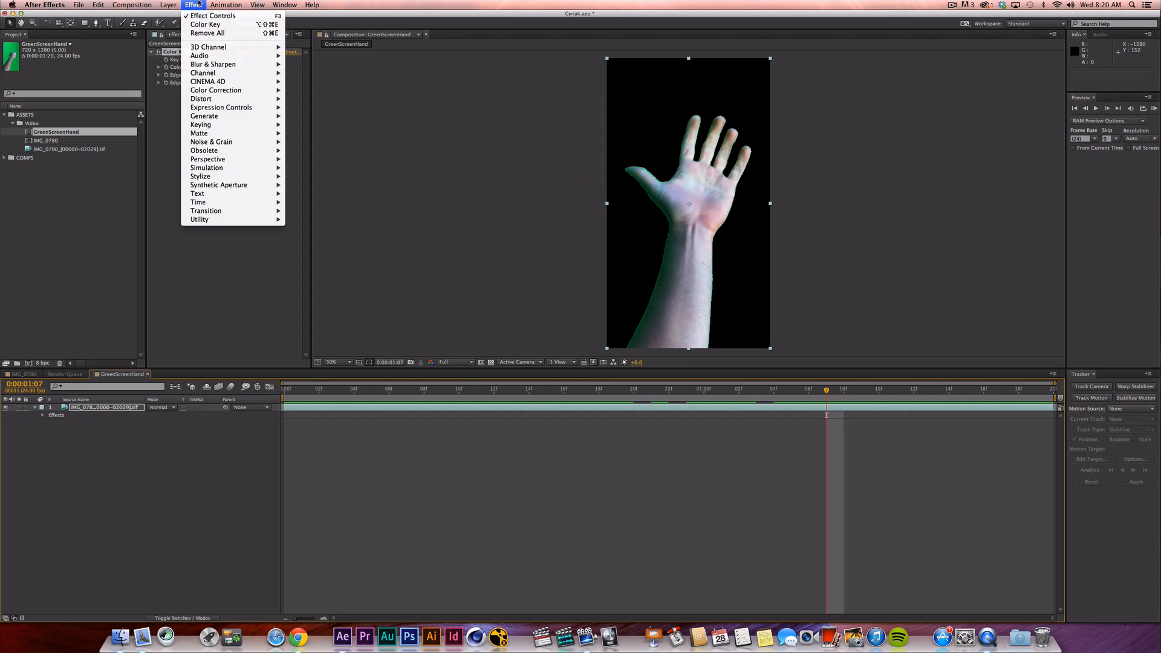
{"action": "mouse_move", "coordinate": [221, 137]}
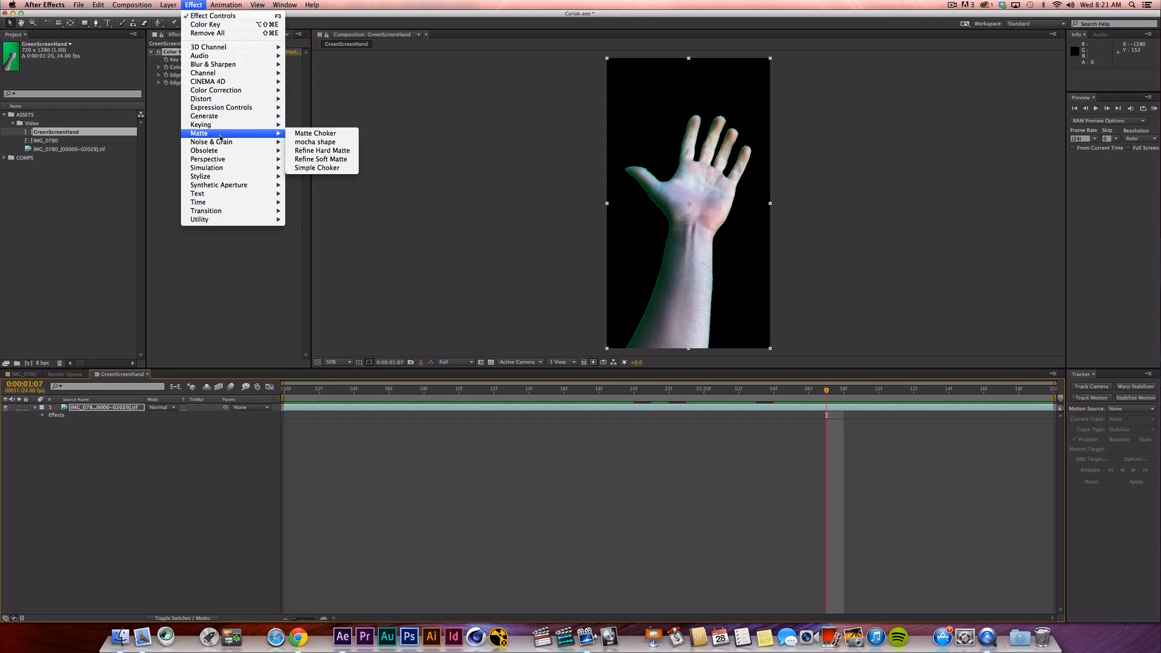
{"action": "left_click", "coordinate": [316, 168]}
{"action": "left_click_drag", "start_coordinate": [236, 105], "coordinate": [244, 107]}
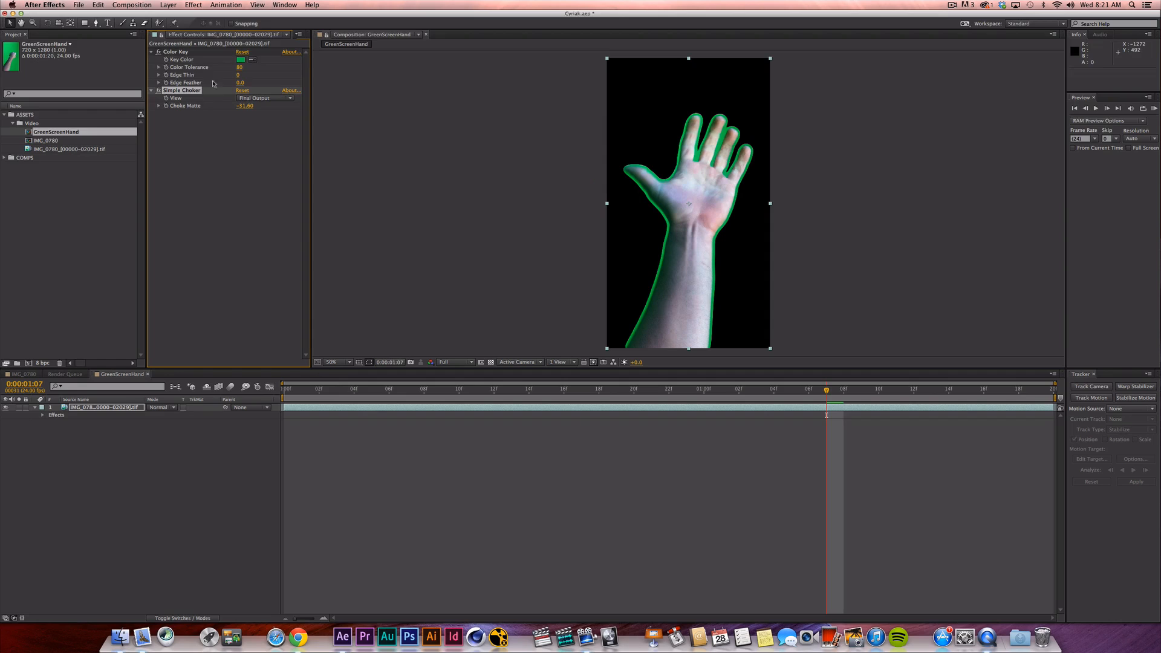
{"action": "left_click_drag", "start_coordinate": [245, 108], "coordinate": [138, 110]}
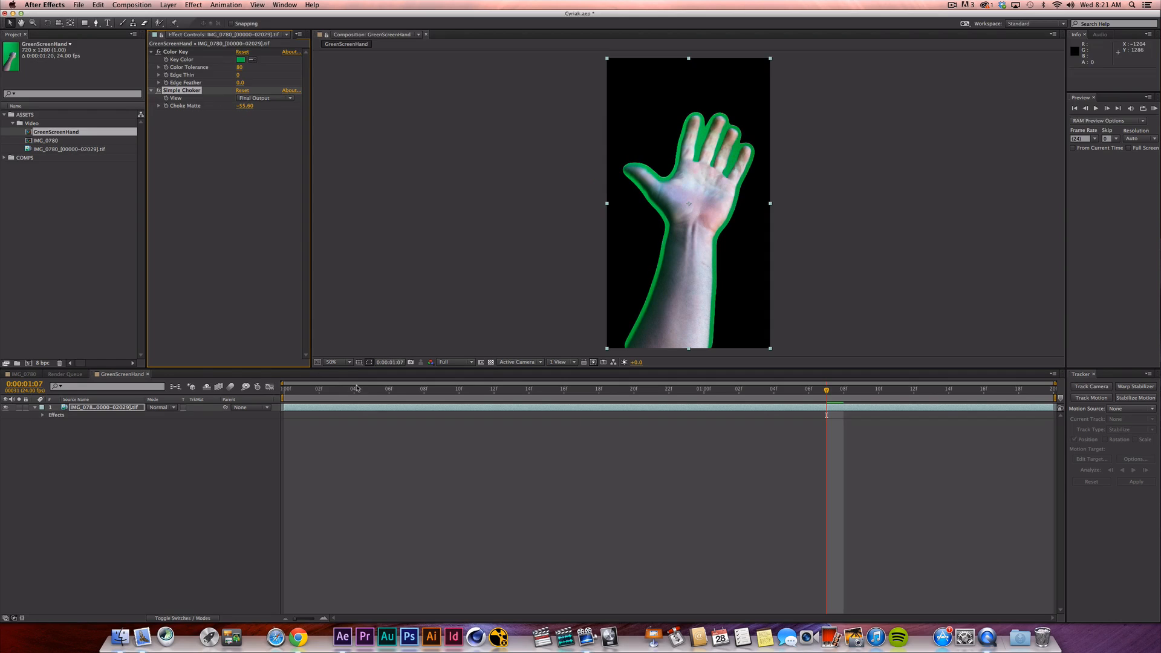
{"action": "left_click", "coordinate": [387, 445]}
{"action": "left_click_drag", "start_coordinate": [247, 109], "coordinate": [159, 110]}
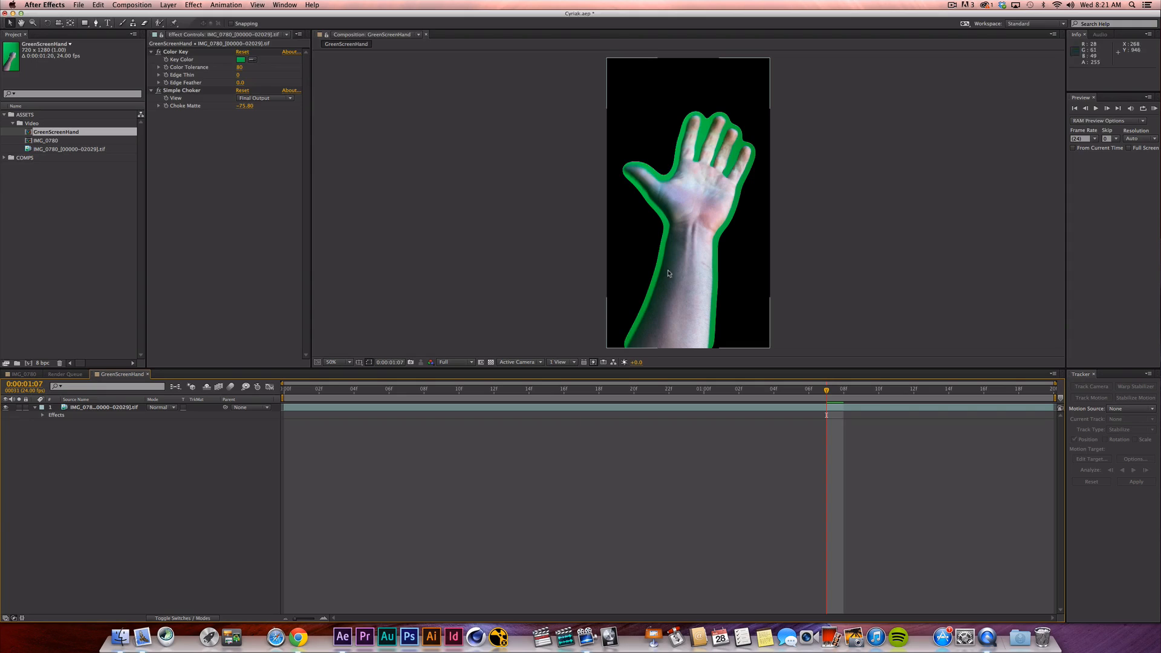
Compare the hand with Simple Choker disabled and enabled, and play a RAM preview of the composition.
{"action": "left_click", "coordinate": [156, 90]}
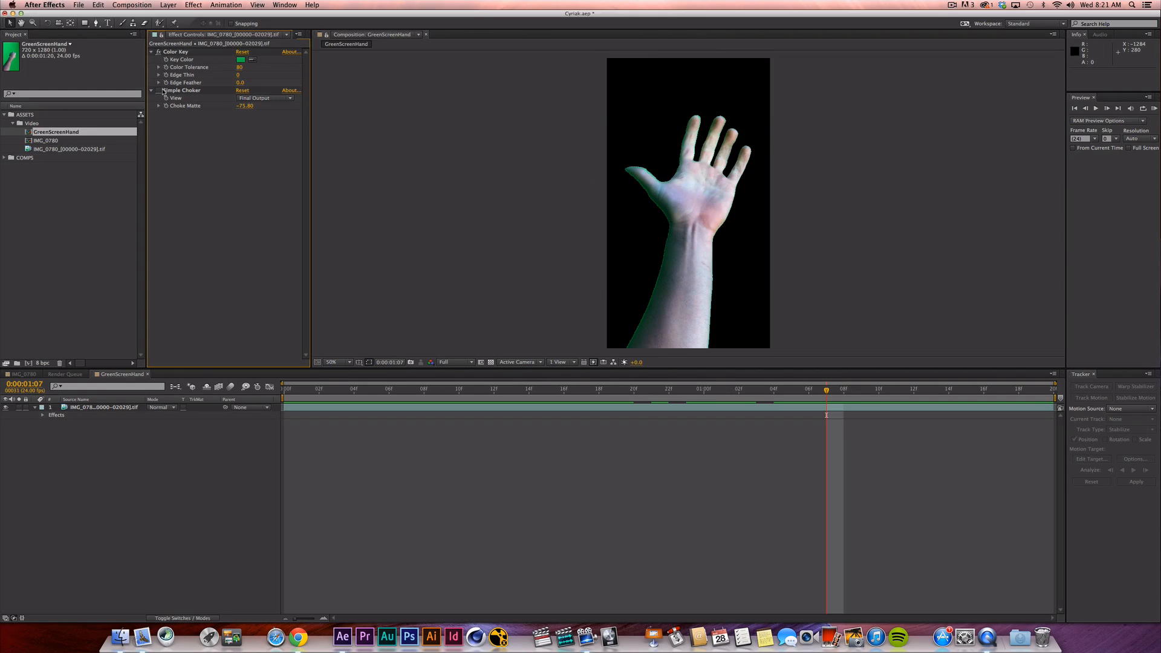
{"action": "left_click", "coordinate": [159, 90]}
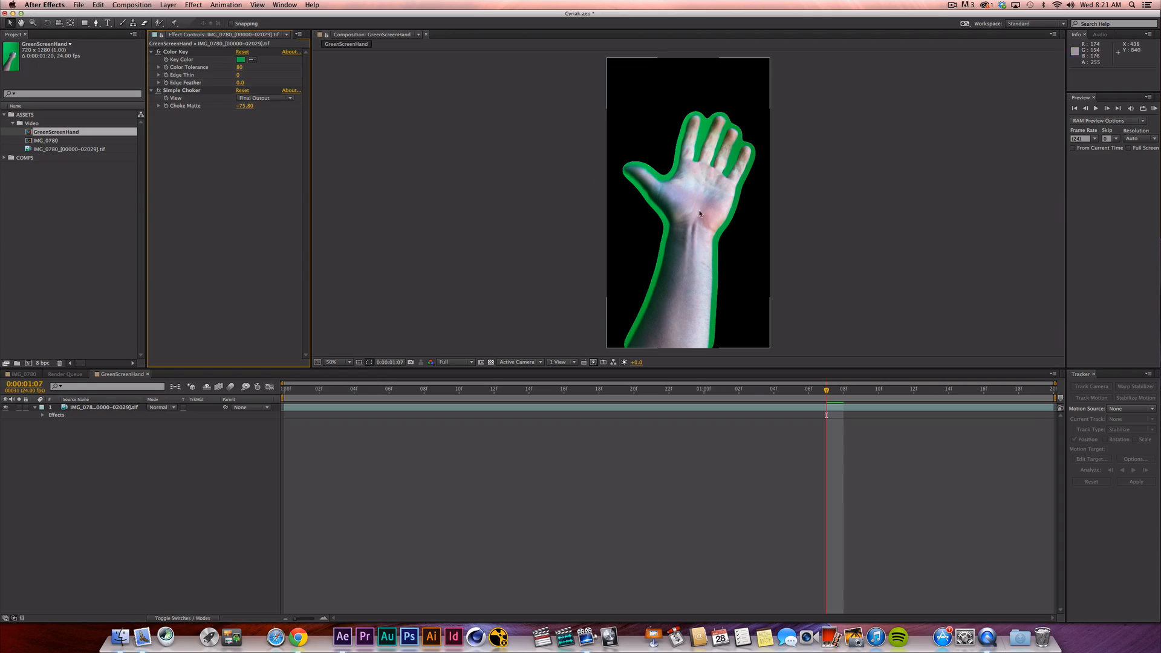
{"action": "key", "text": "0"}
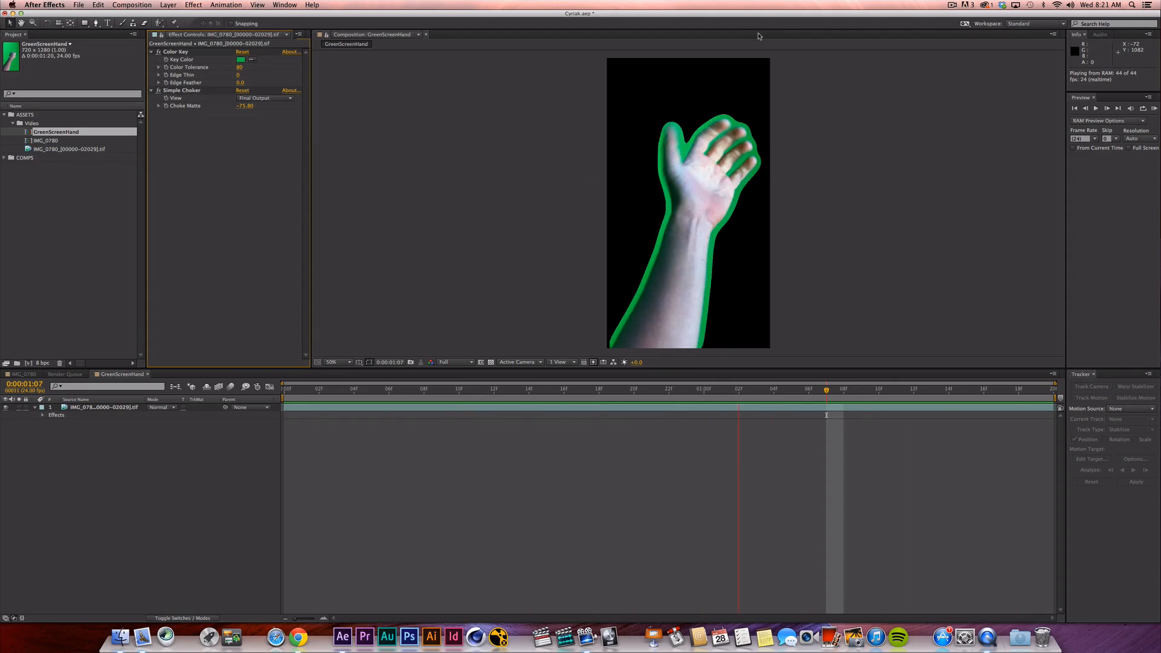
{"action": "left_click", "coordinate": [695, 141]}
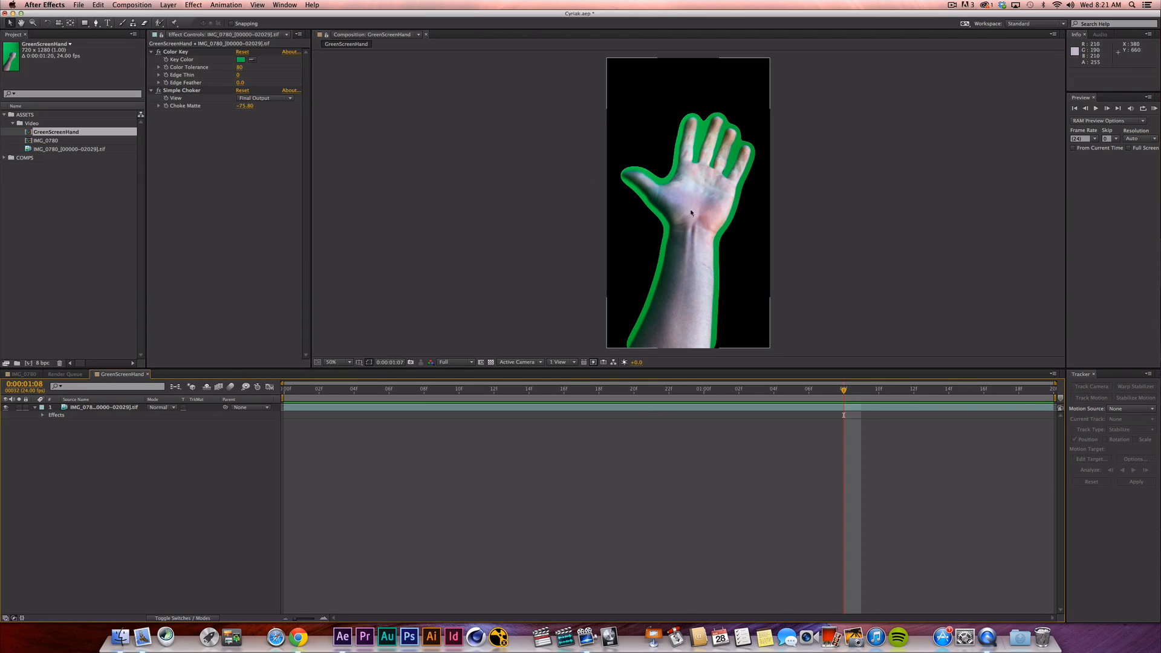
Save the project and pre-compose the hand layer as HandPreKey, leaving all attributes in GreenScreenHand.
{"action": "key", "text": "super+s"}
{"action": "left_click", "coordinate": [113, 409]}
{"action": "left_click_drag", "start_coordinate": [144, 489], "coordinate": [99, 415]}
{"action": "key", "text": "super+shift+c"}
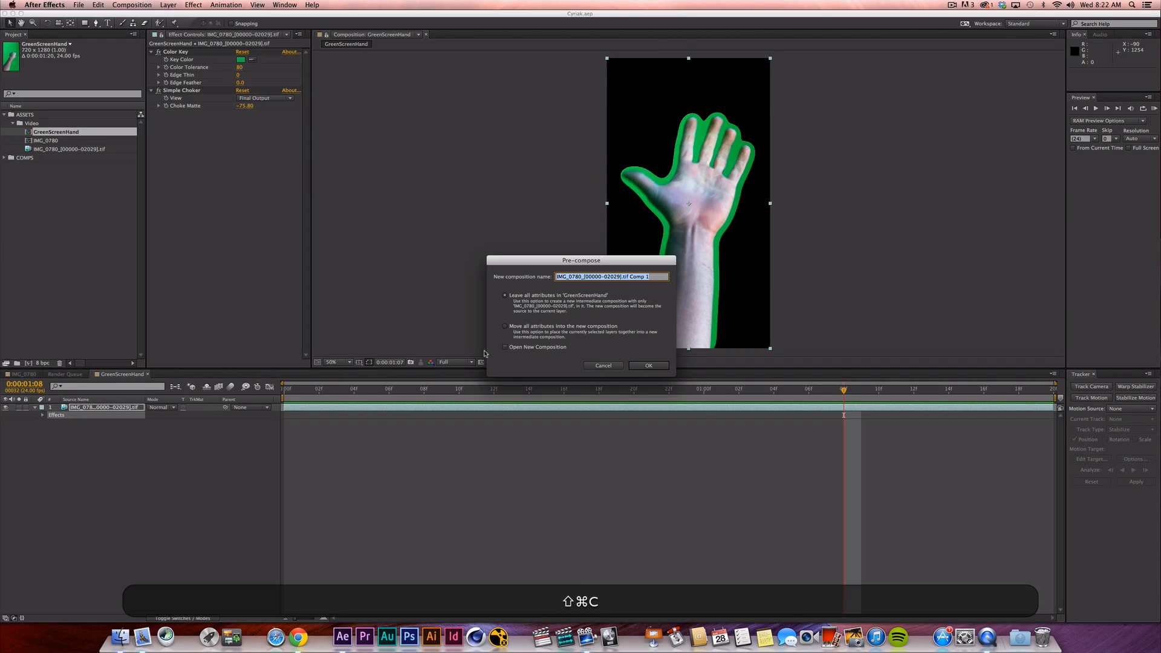
{"action": "type", "text": "HandPr"}
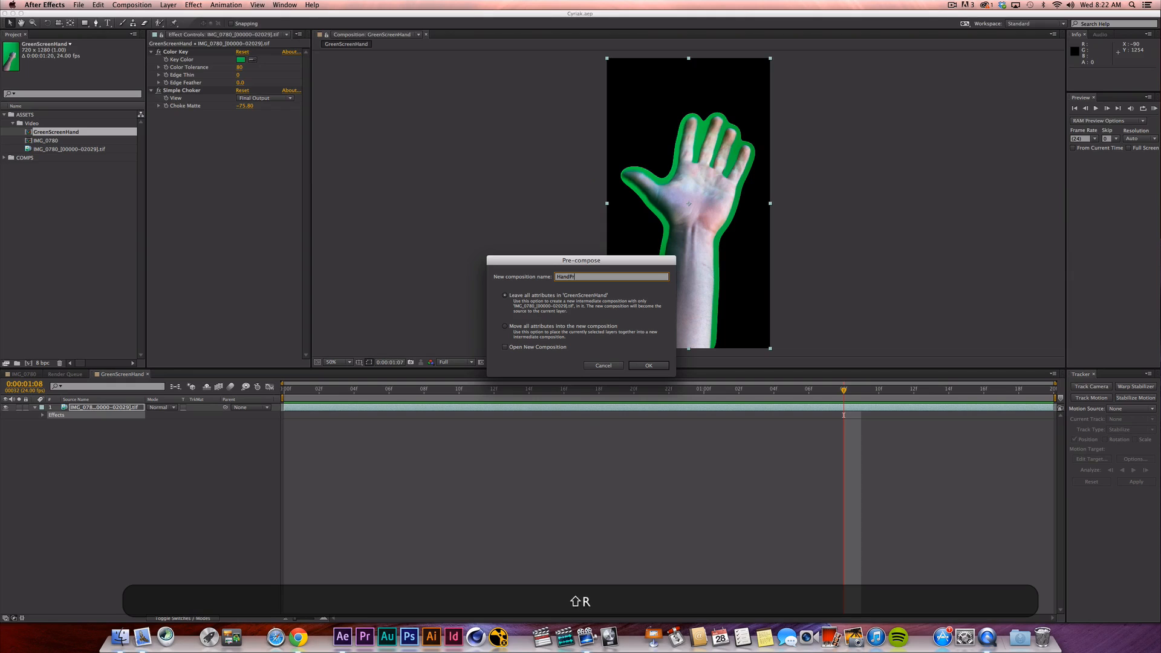
{"action": "type", "text": "eKey"}
{"action": "key", "text": "Return"}
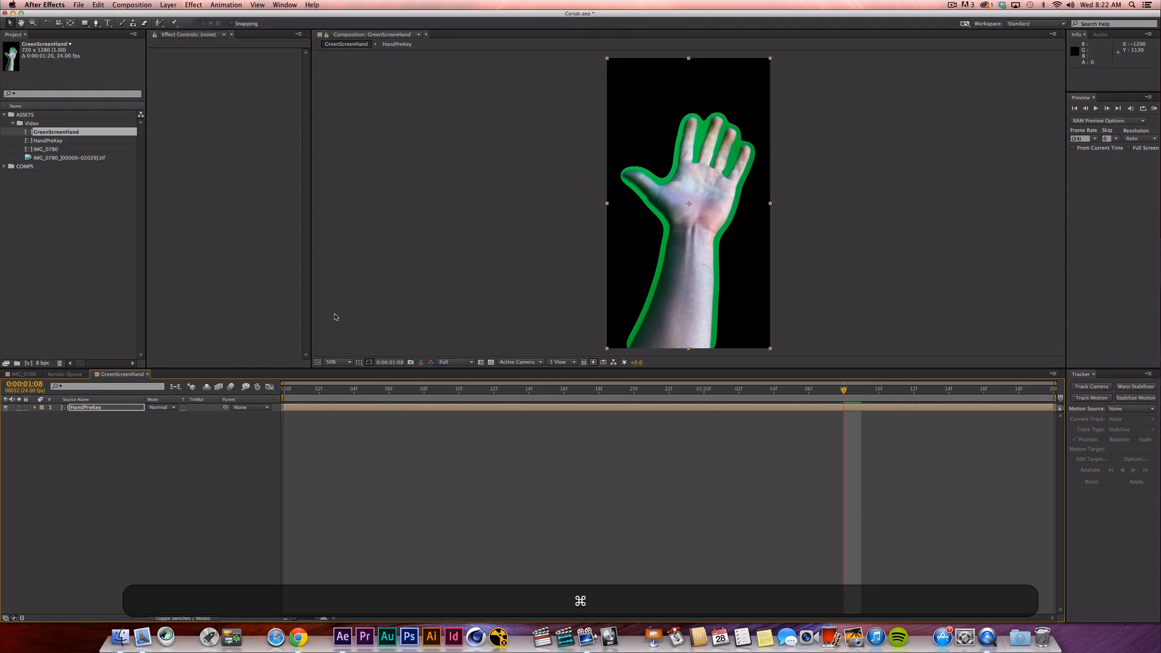
Create a 720 x 1280 px medium gray-blue solid and place it beneath the HandPreKey layer.
{"action": "key", "text": "super+y"}
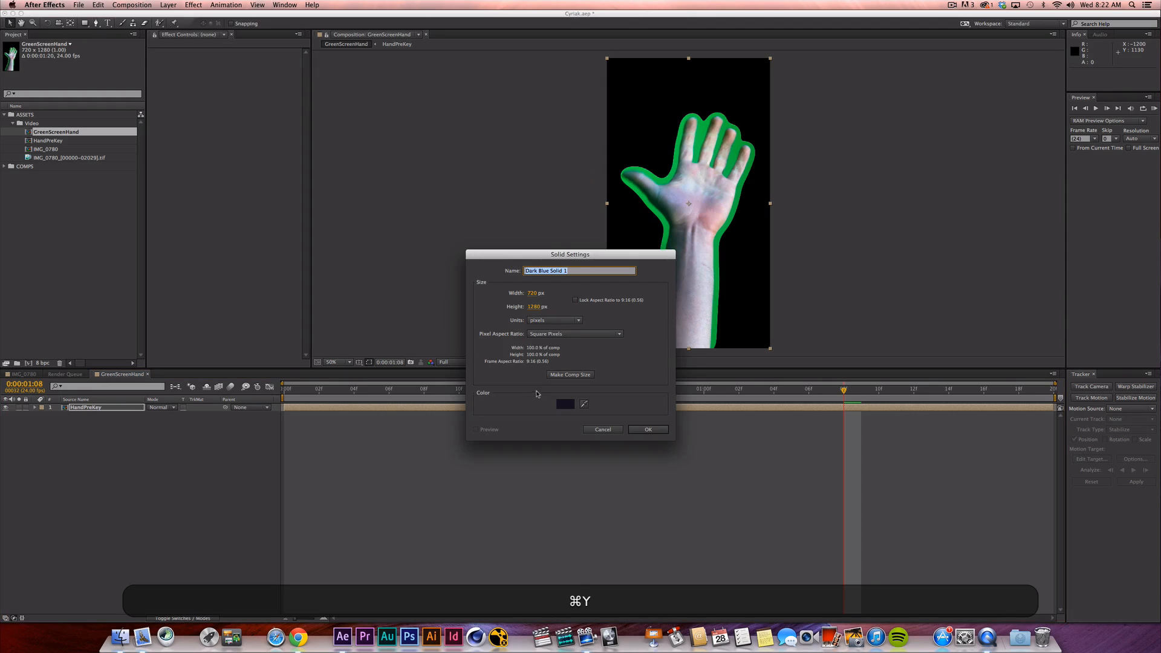
{"action": "left_click", "coordinate": [566, 399]}
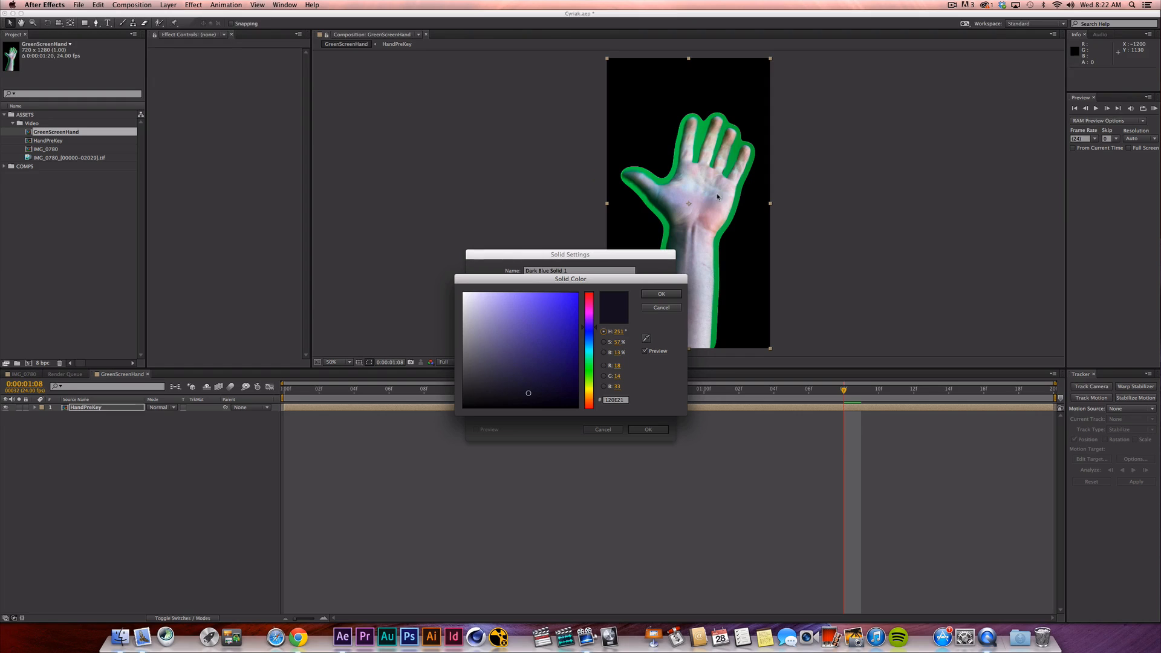
{"action": "left_click", "coordinate": [591, 337]}
{"action": "left_click", "coordinate": [545, 355]}
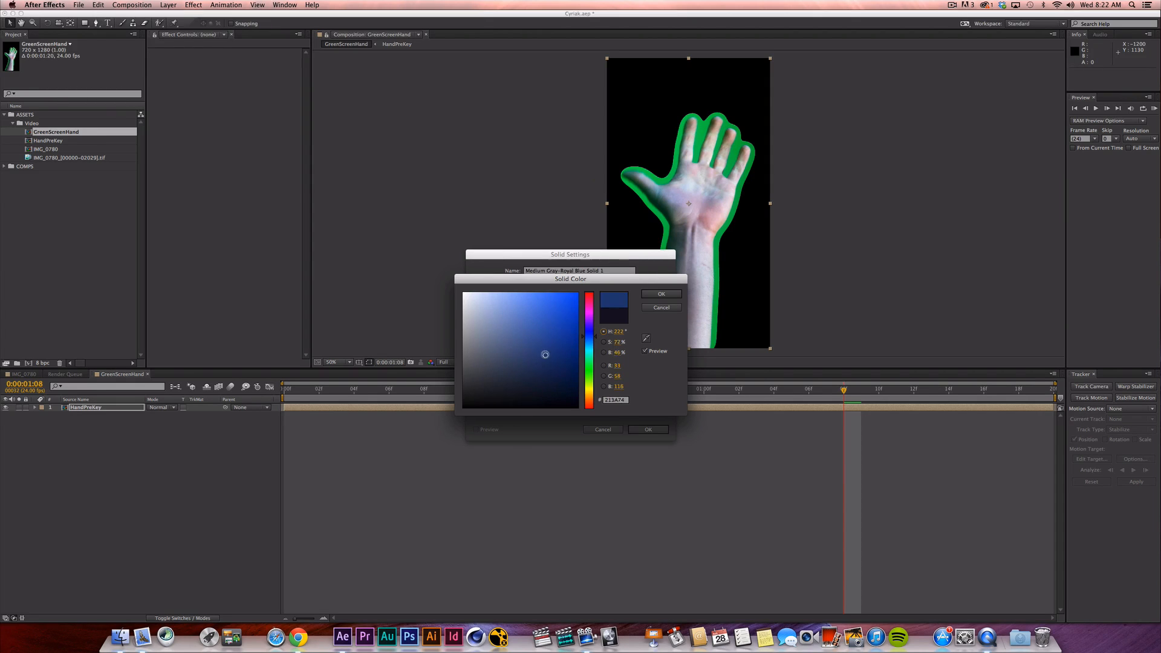
{"action": "left_click_drag", "start_coordinate": [545, 354], "coordinate": [530, 325]}
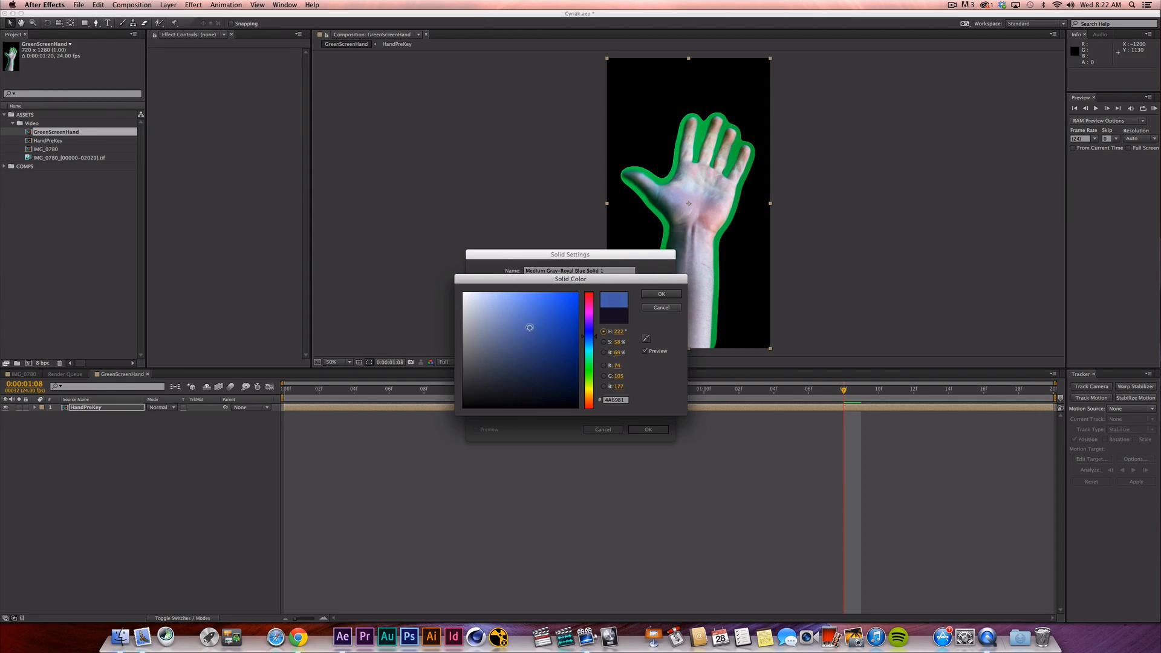
{"action": "left_click", "coordinate": [590, 306]}
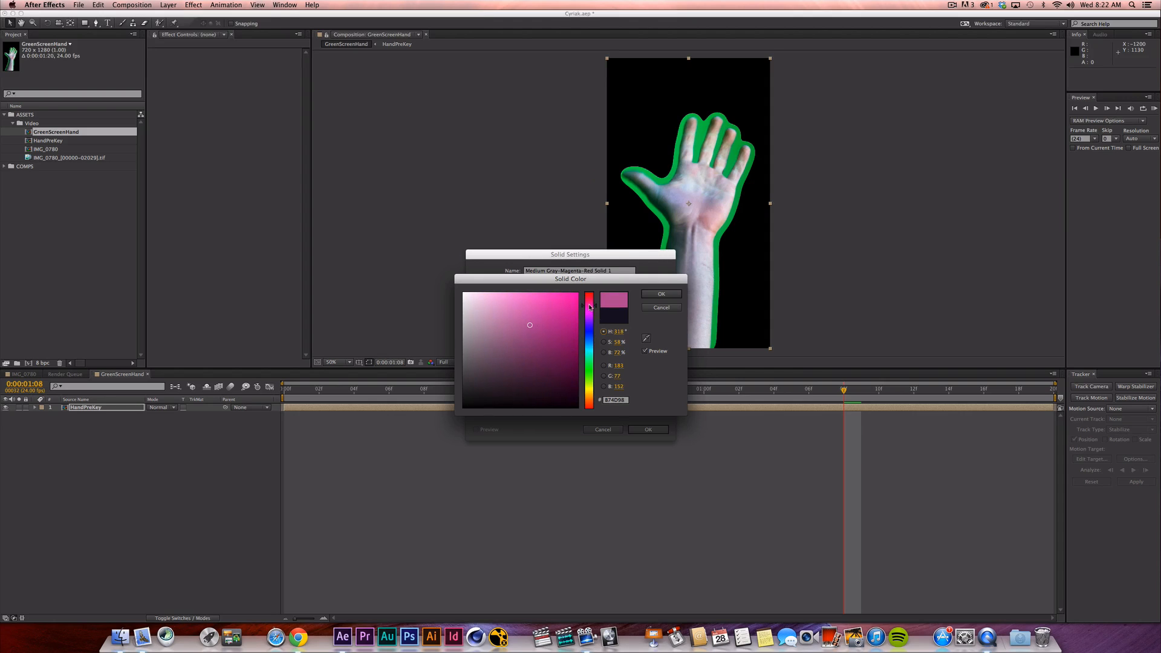
{"action": "left_click", "coordinate": [590, 330]}
{"action": "left_click", "coordinate": [656, 295]}
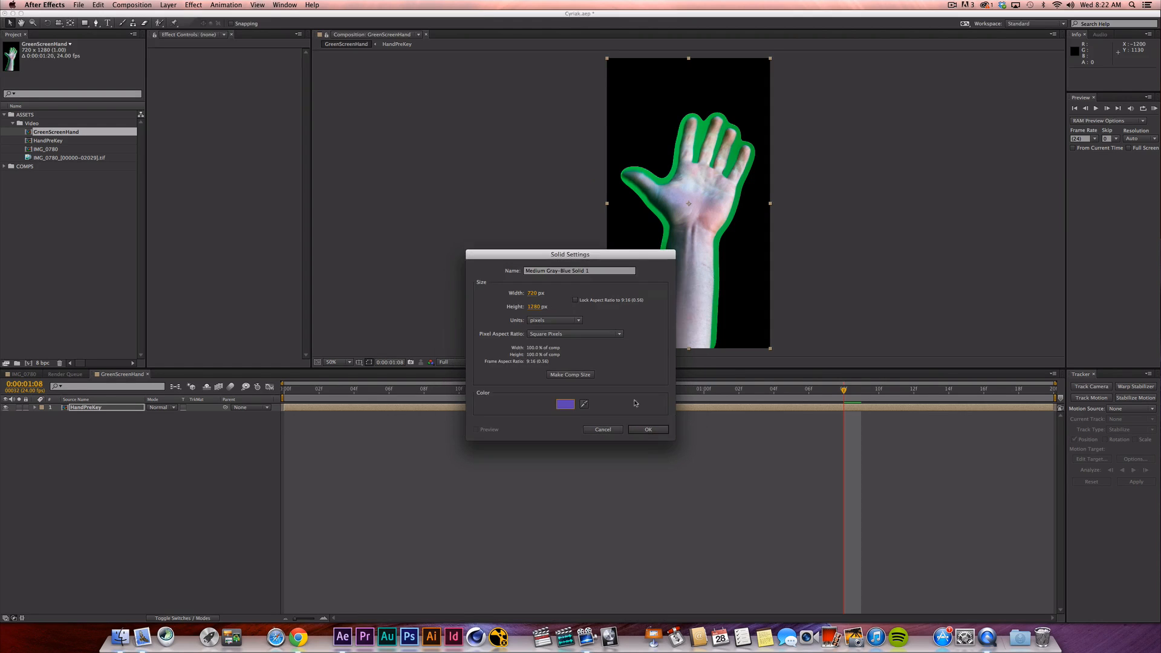
{"action": "left_click", "coordinate": [648, 430]}
{"action": "left_click_drag", "start_coordinate": [134, 416], "coordinate": [137, 428]}
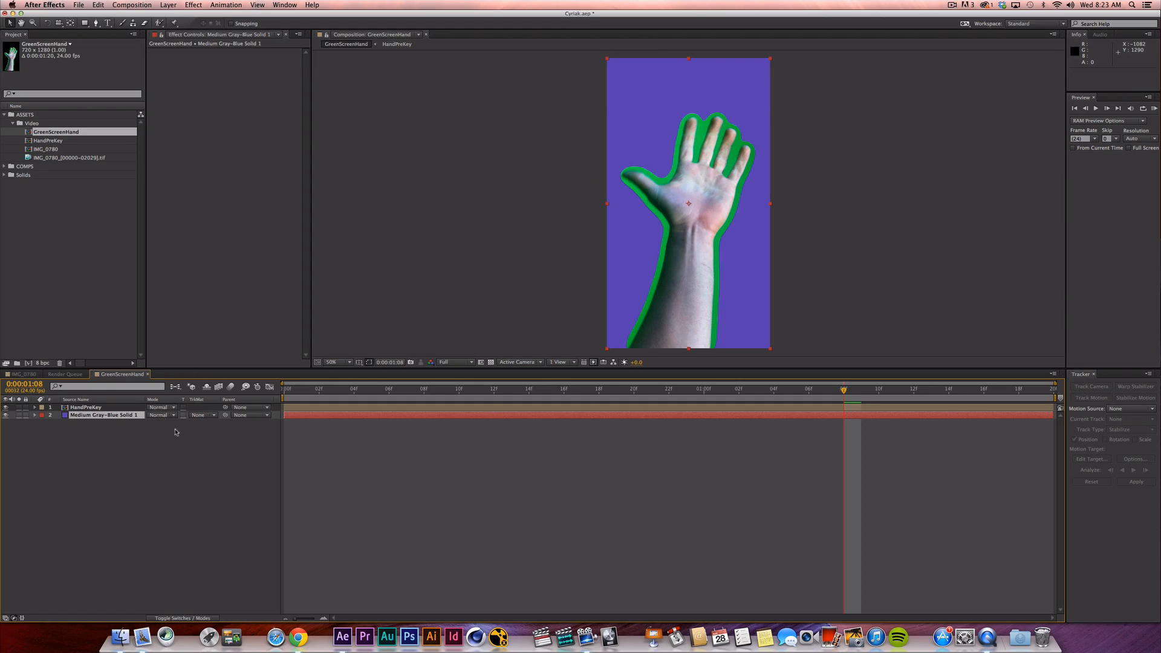
{"action": "left_click", "coordinate": [108, 406]}
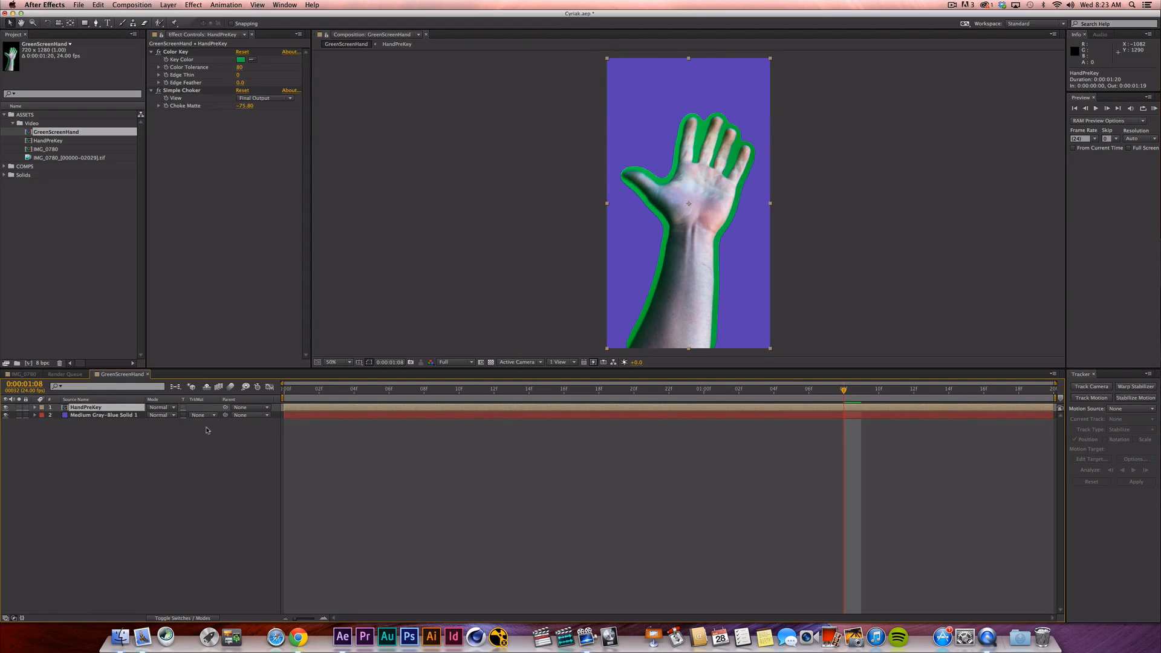
{"action": "left_click", "coordinate": [100, 416]}
{"action": "left_click", "coordinate": [101, 408]}
{"action": "key", "text": "shift+super+c"}
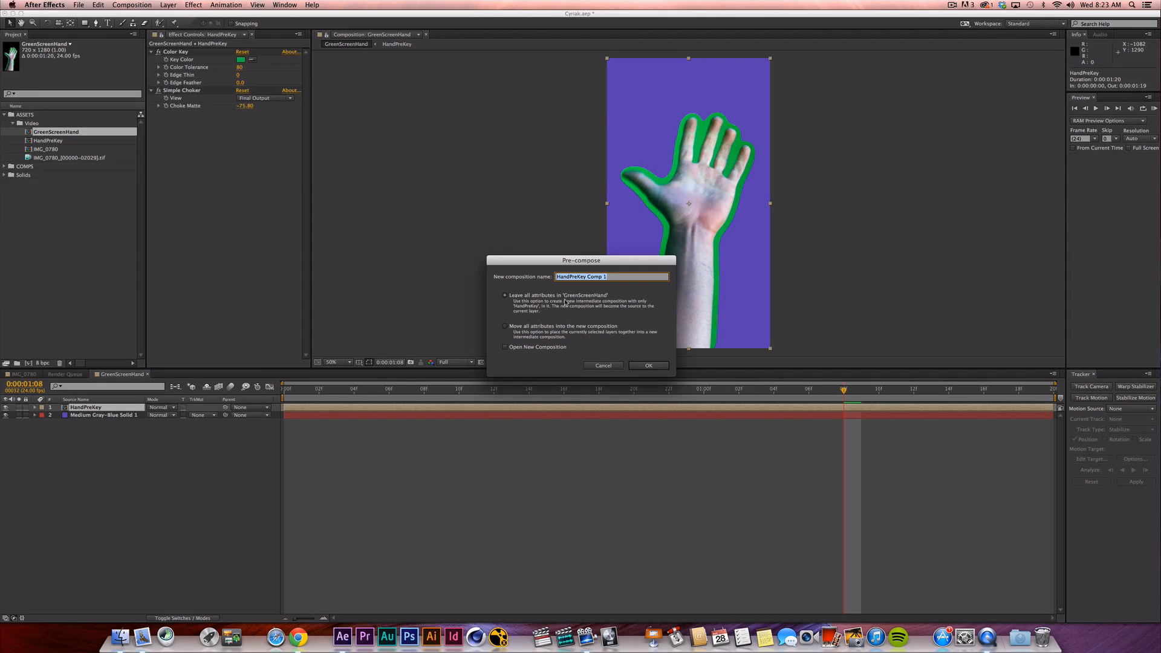
{"action": "key", "text": "Return"}
Move Color Key and Simple Choker from the HandPreKey layer onto the footage layer inside the HandPreKey composition, and return to GreenScreenHand.
{"action": "left_click", "coordinate": [180, 52]}
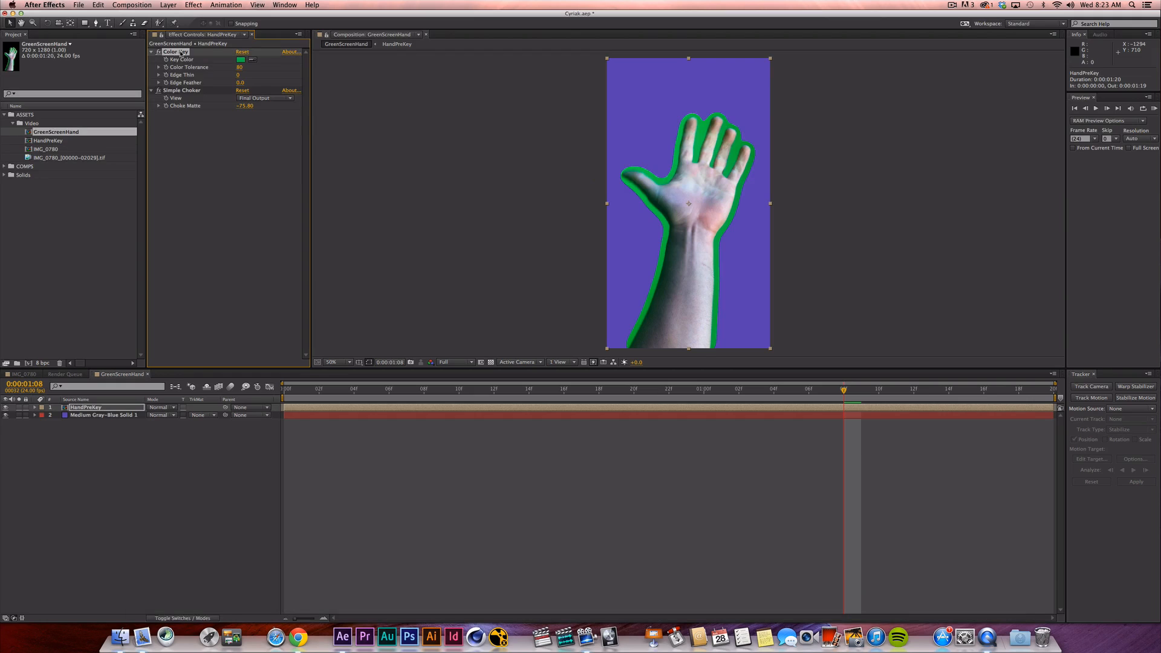
{"action": "left_click", "coordinate": [183, 91], "text": "shift"}
{"action": "key", "text": "super+x"}
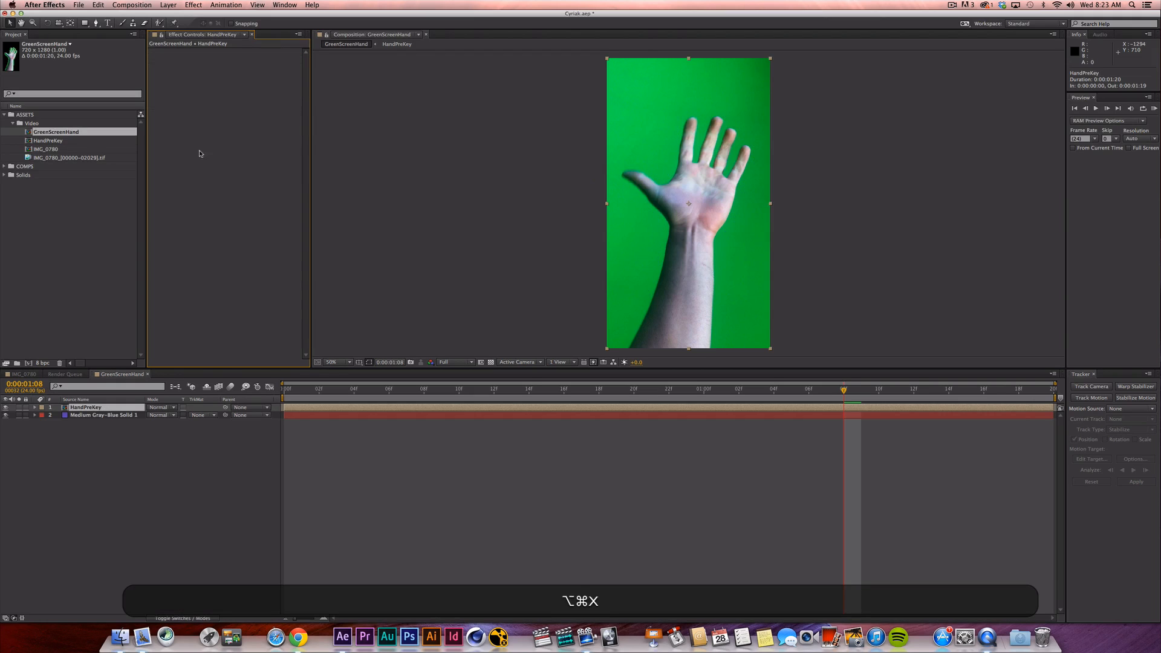
{"action": "double_click", "coordinate": [84, 407]}
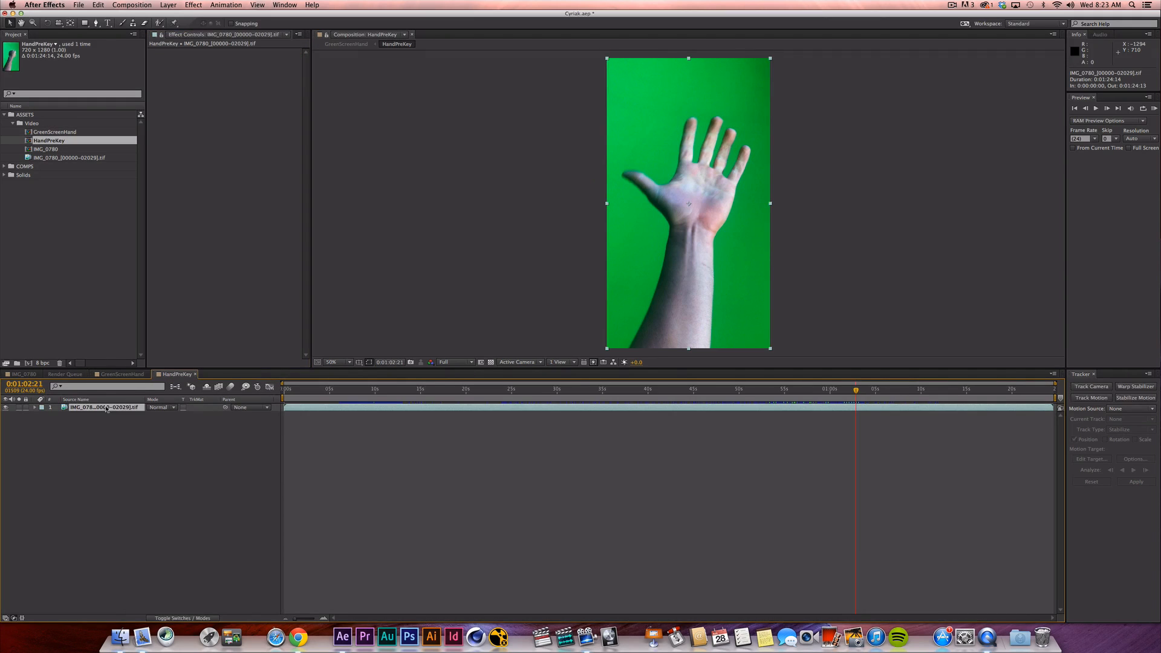
{"action": "key", "text": "super+v"}
{"action": "key", "text": "super+w"}
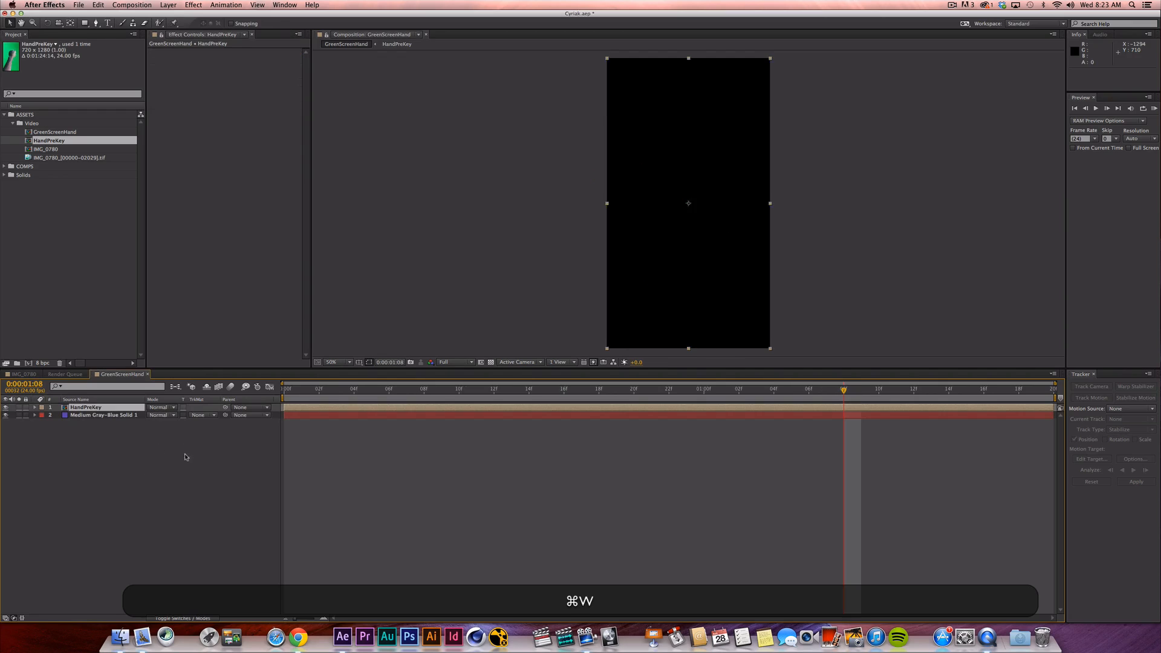
Apply Keylight (1.2) to the HandPreKey layer and sample the green around the fingers as Screen Colour.
{"action": "left_click", "coordinate": [98, 429]}
{"action": "left_click", "coordinate": [93, 415]}
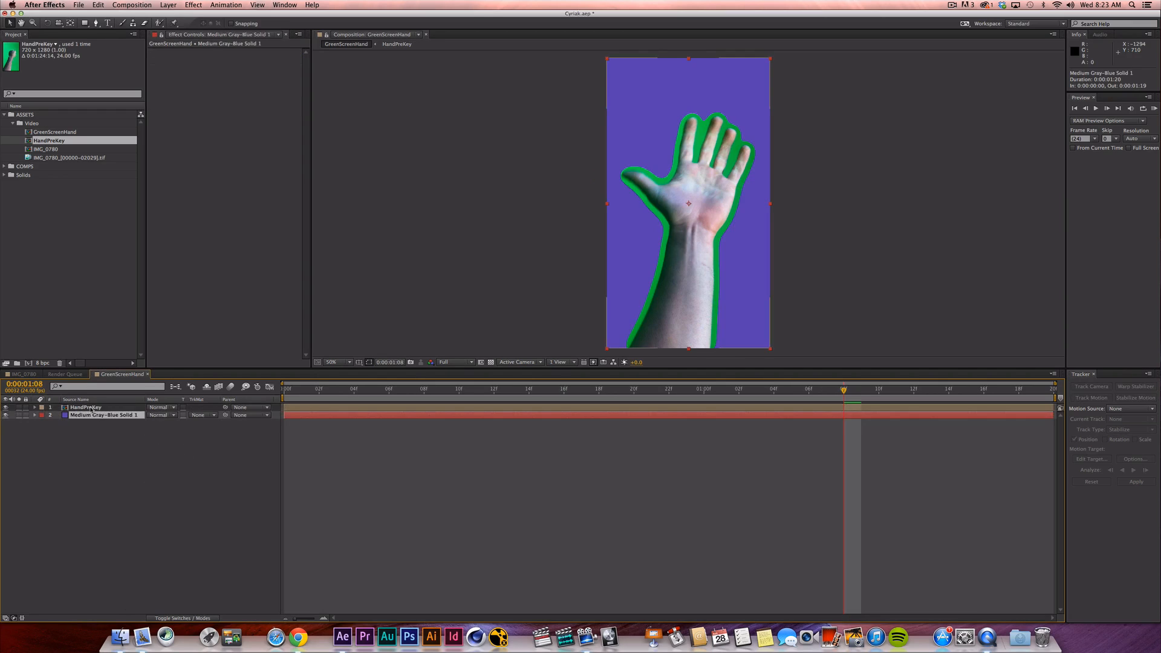
{"action": "left_click", "coordinate": [89, 408]}
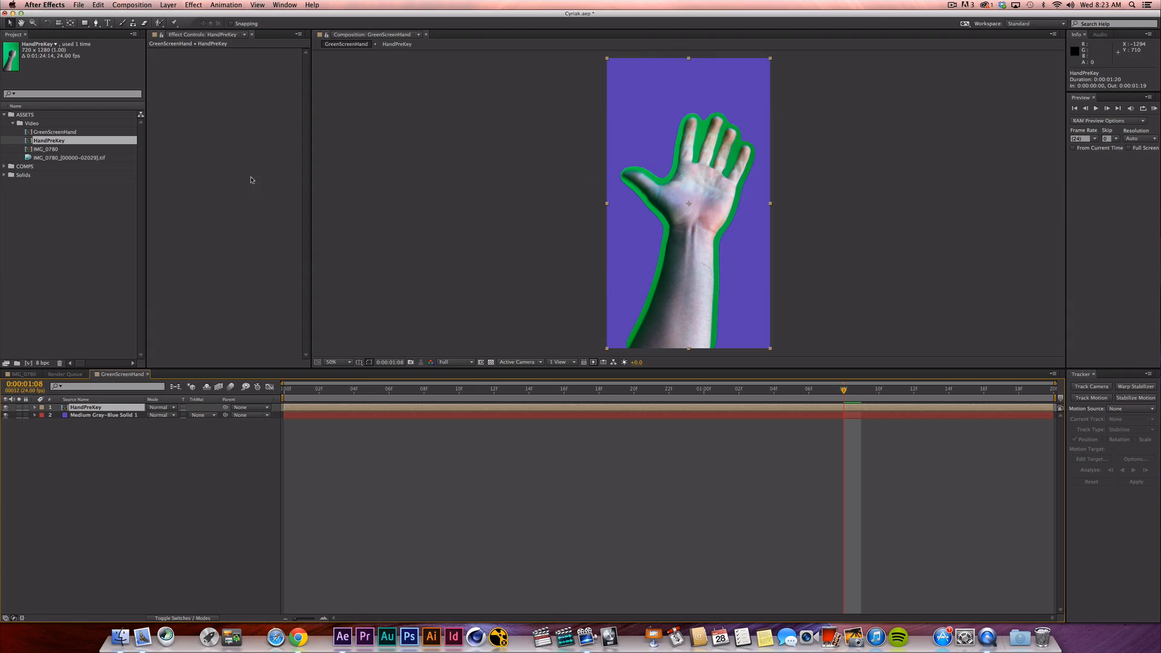
{"action": "left_click", "coordinate": [203, 4]}
{"action": "mouse_move", "coordinate": [242, 125]}
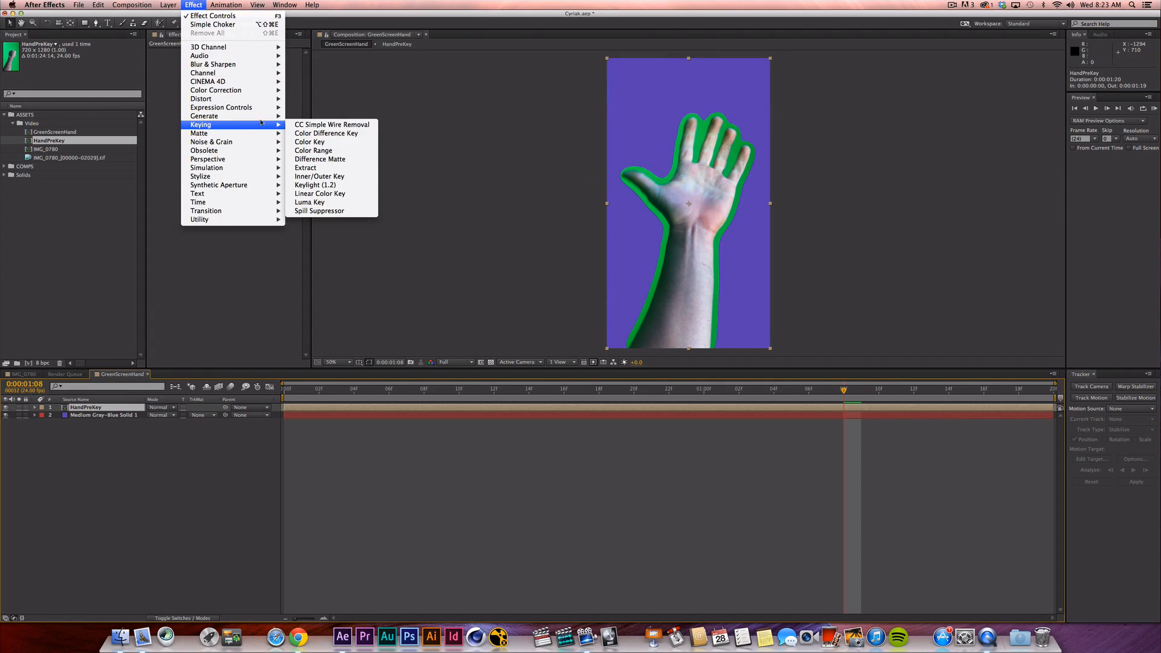
{"action": "left_click", "coordinate": [334, 185]}
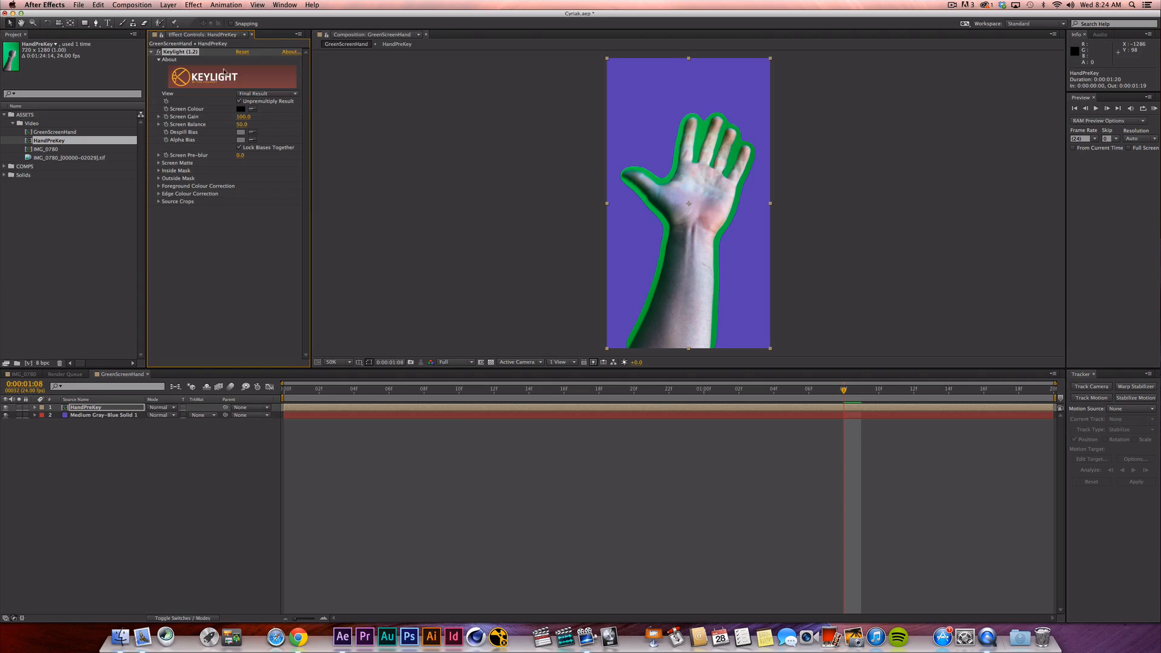
{"action": "left_click", "coordinate": [252, 109]}
{"action": "left_click", "coordinate": [700, 147]}
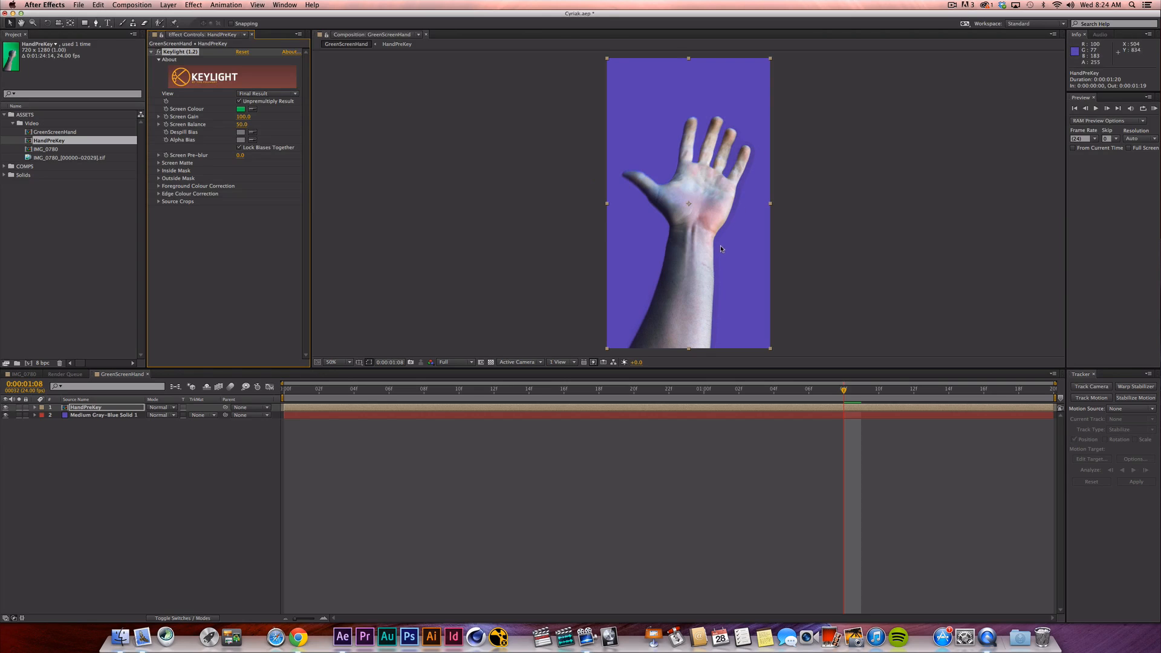
Inspect the keyed hand and forearm edges at 100% and set Keylight's View to Screen Matte.
{"action": "scroll", "coordinate": [690, 201], "scroll_direction": "up", "scroll_amount": 2}
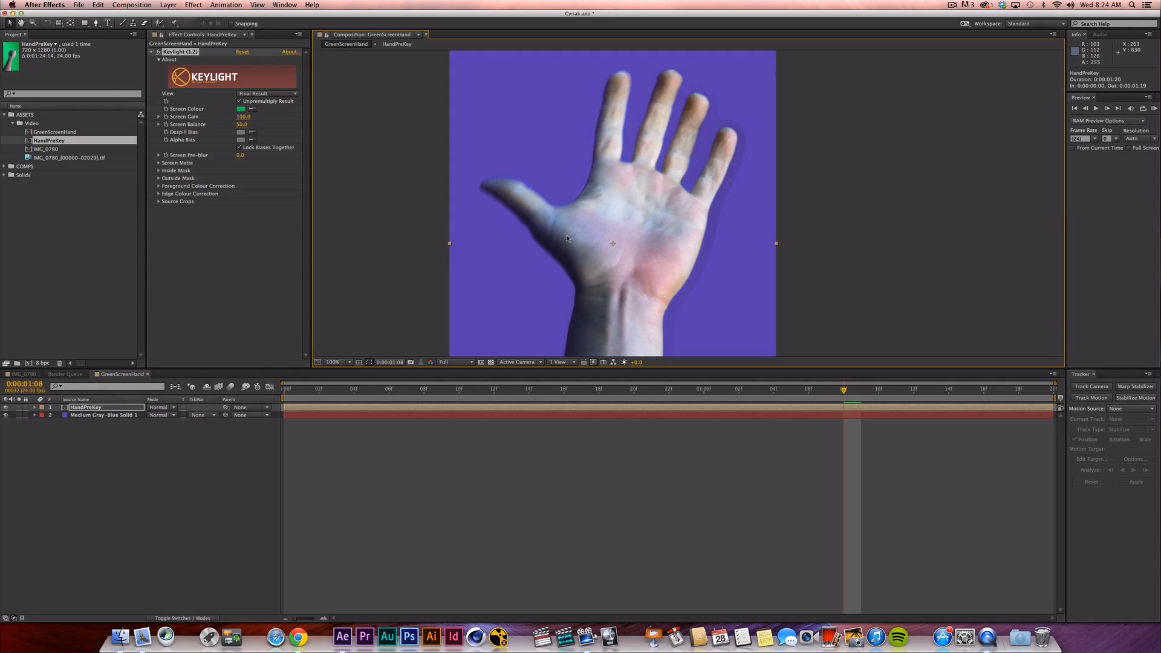
{"action": "key", "text": "space"}
{"action": "left_click_drag", "start_coordinate": [589, 287], "coordinate": [557, 125]}
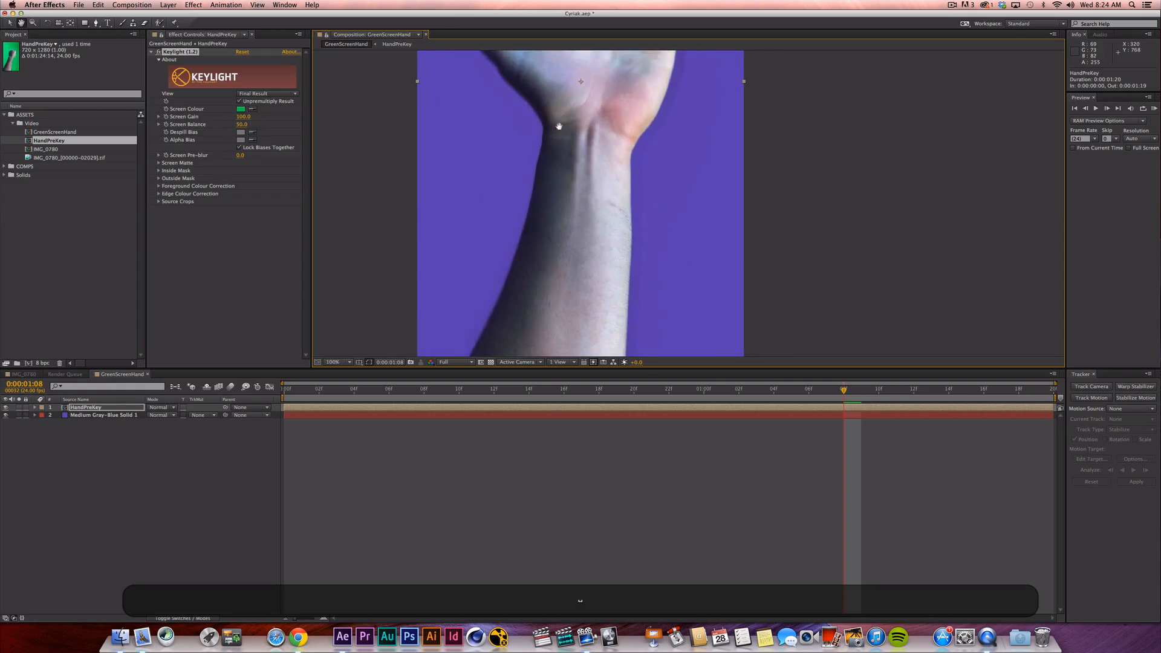
{"action": "left_click_drag", "start_coordinate": [535, 317], "coordinate": [554, 190]}
{"action": "left_click_drag", "start_coordinate": [576, 97], "coordinate": [537, 308]}
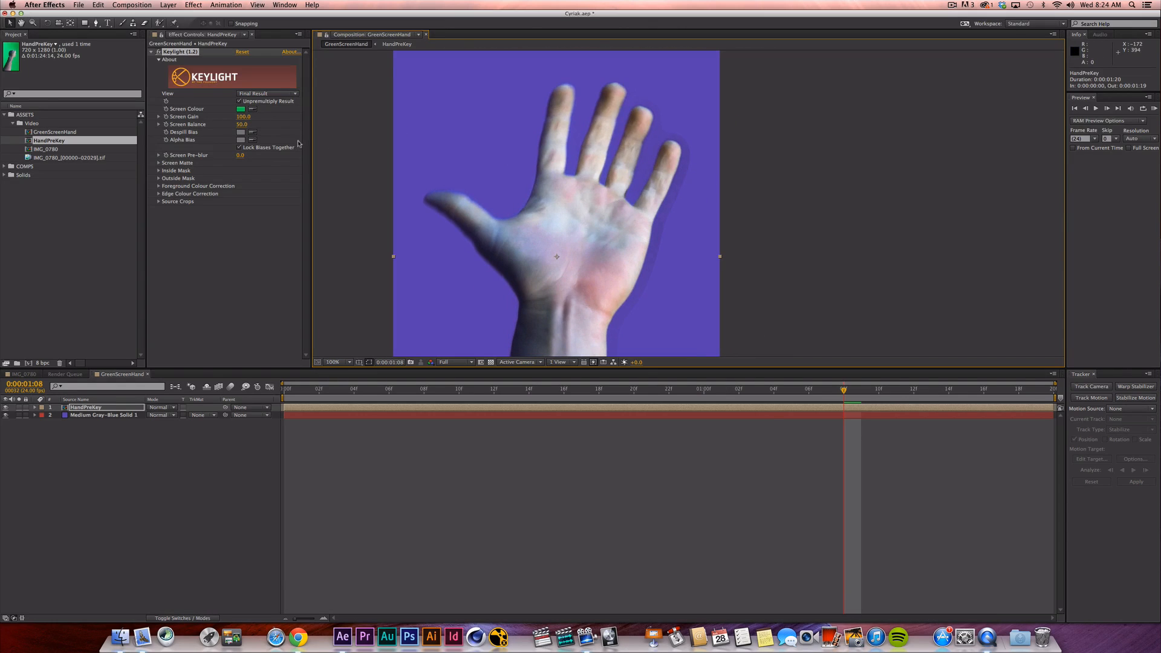
{"action": "left_click", "coordinate": [287, 94]}
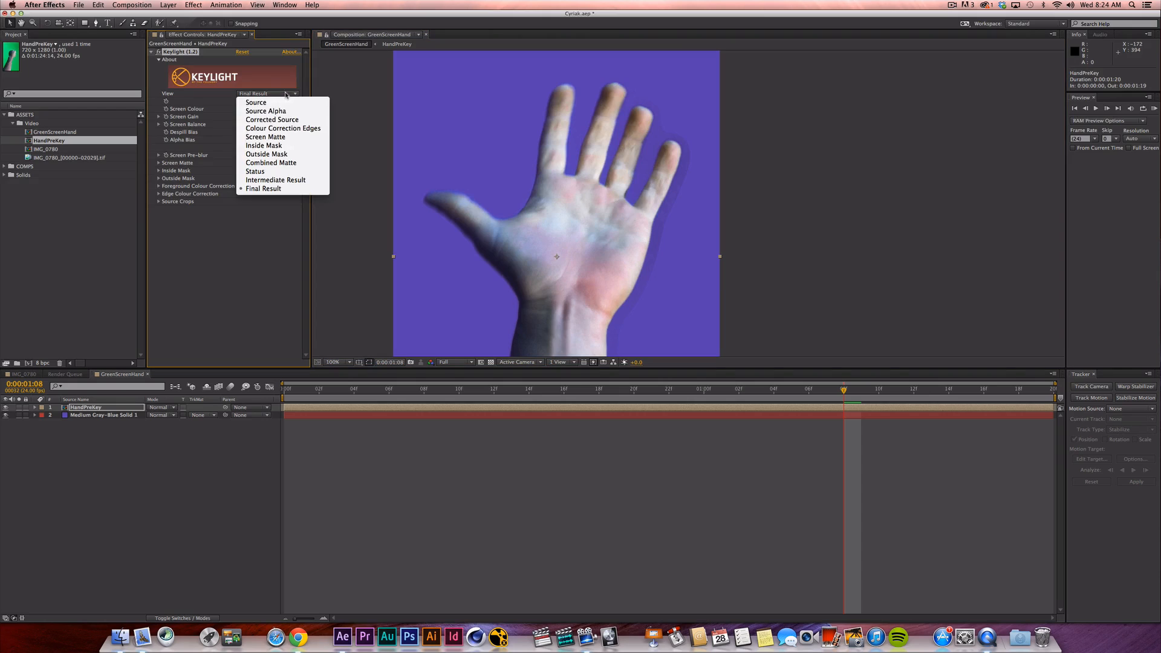
{"action": "left_click", "coordinate": [288, 139]}
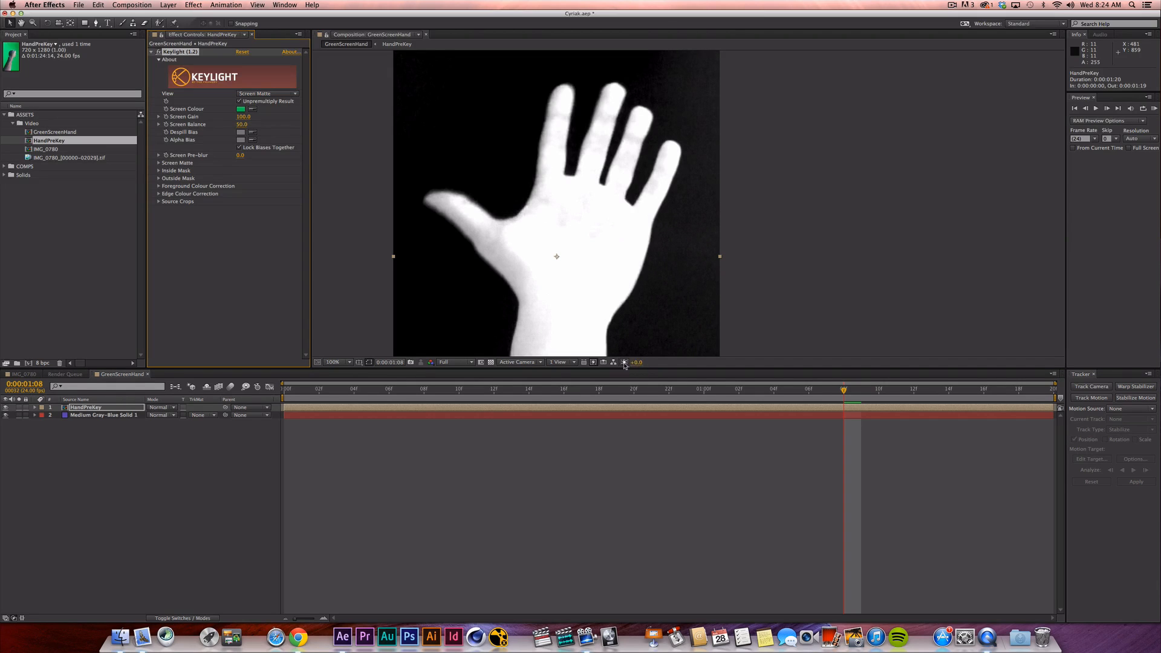
Raise and lower the viewer exposure to inspect the screen matte for noise in the background and holes in the hand.
{"action": "left_click_drag", "start_coordinate": [638, 365], "coordinate": [657, 335]}
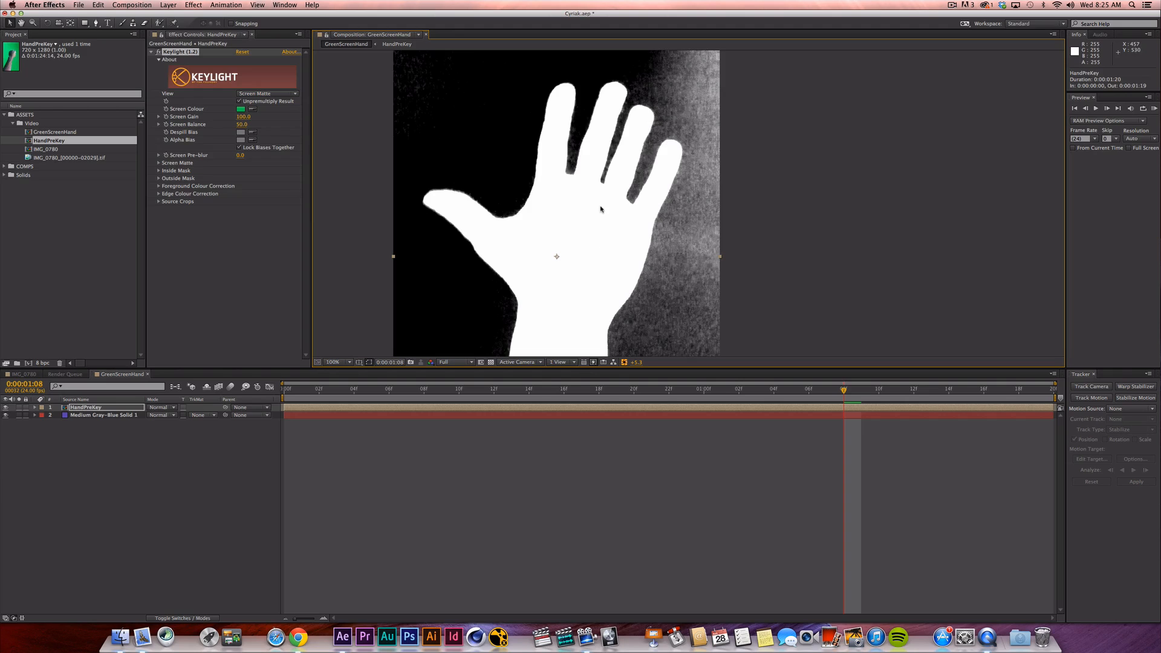
{"action": "left_click", "coordinate": [625, 362]}
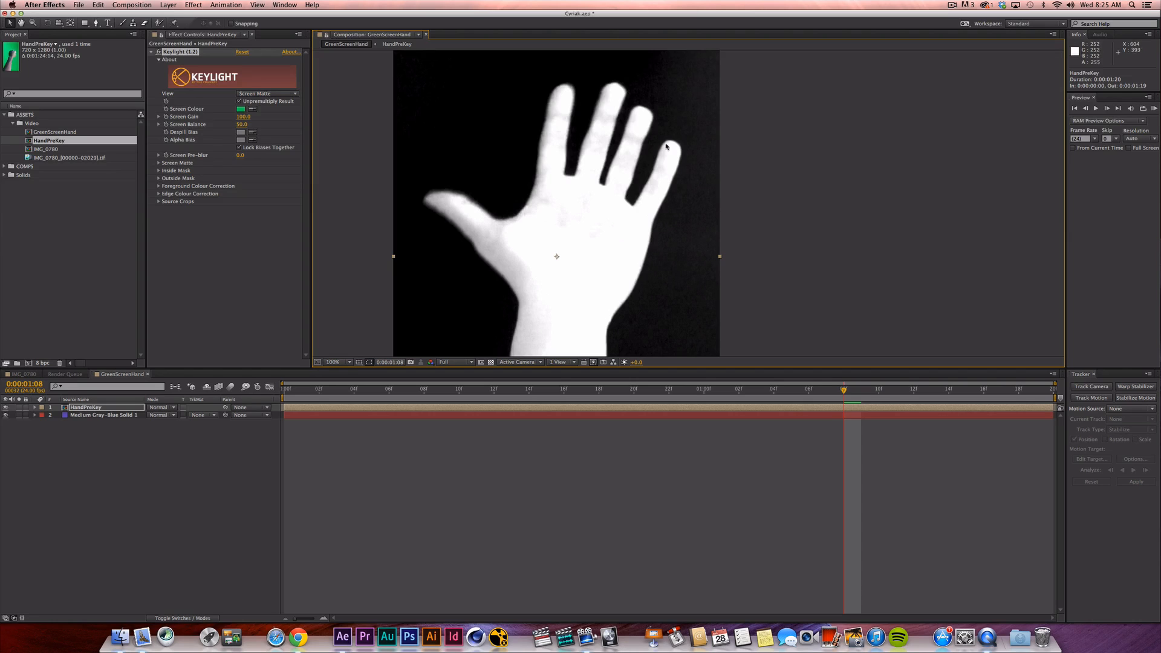
{"action": "left_click_drag", "start_coordinate": [637, 362], "coordinate": [616, 370]}
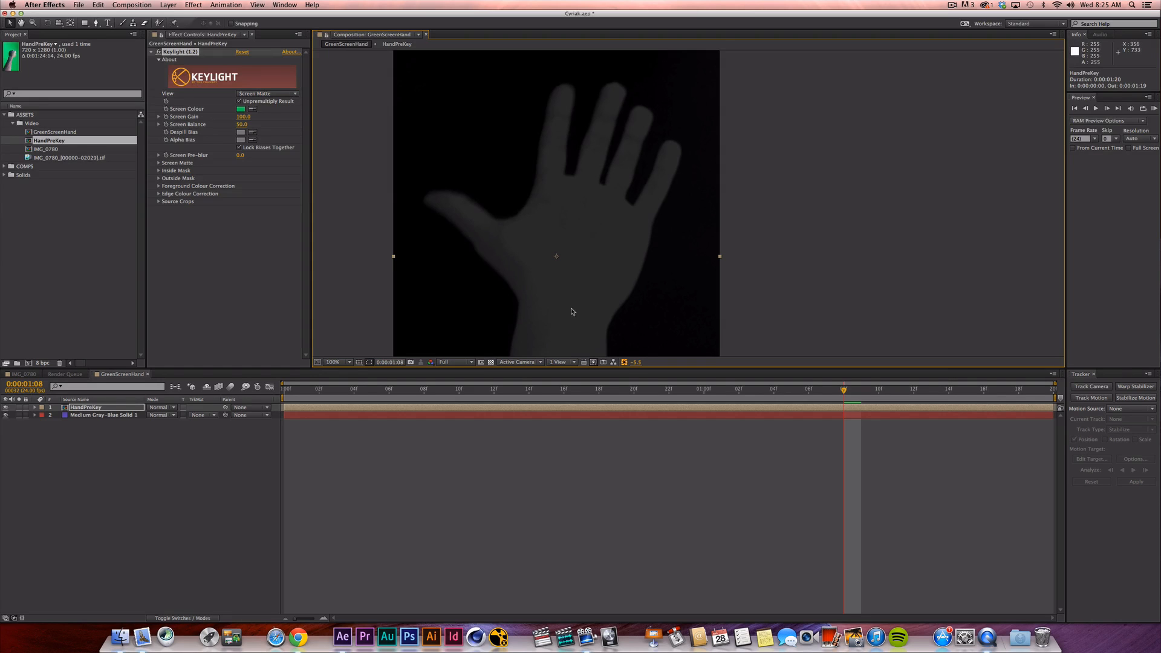
{"action": "left_click_drag", "start_coordinate": [636, 365], "coordinate": [688, 368]}
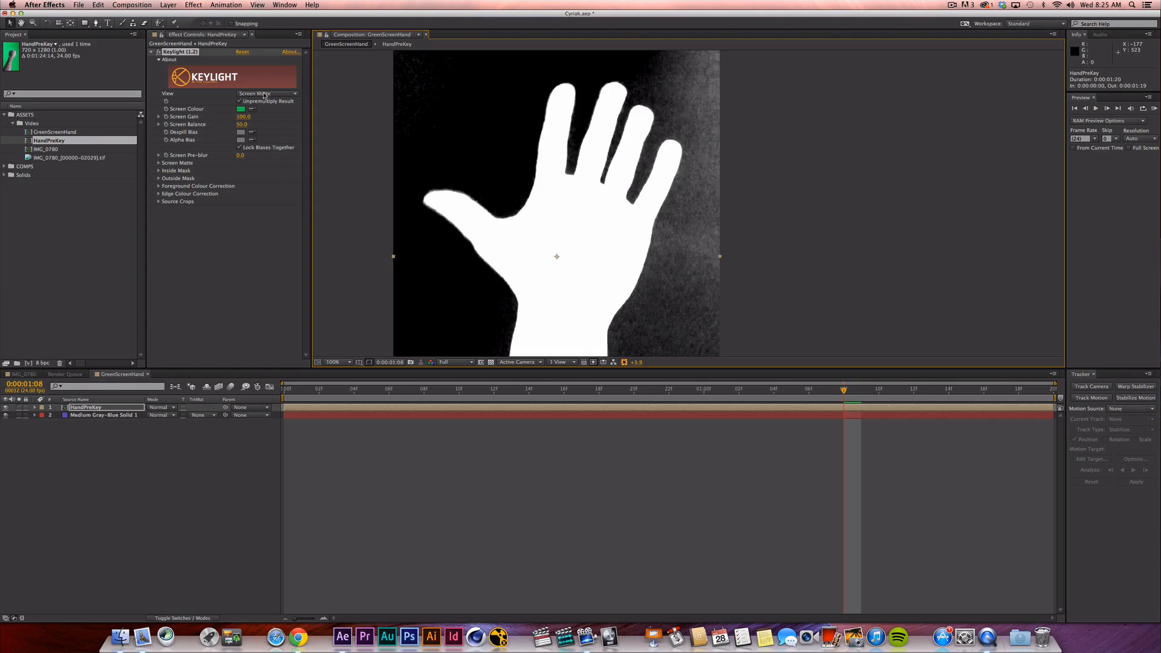
Set Clip Black to 12 in Keylight's Screen Matte settings to remove the grey noise around the hand.
{"action": "left_click", "coordinate": [159, 163]}
{"action": "left_click", "coordinate": [245, 179]}
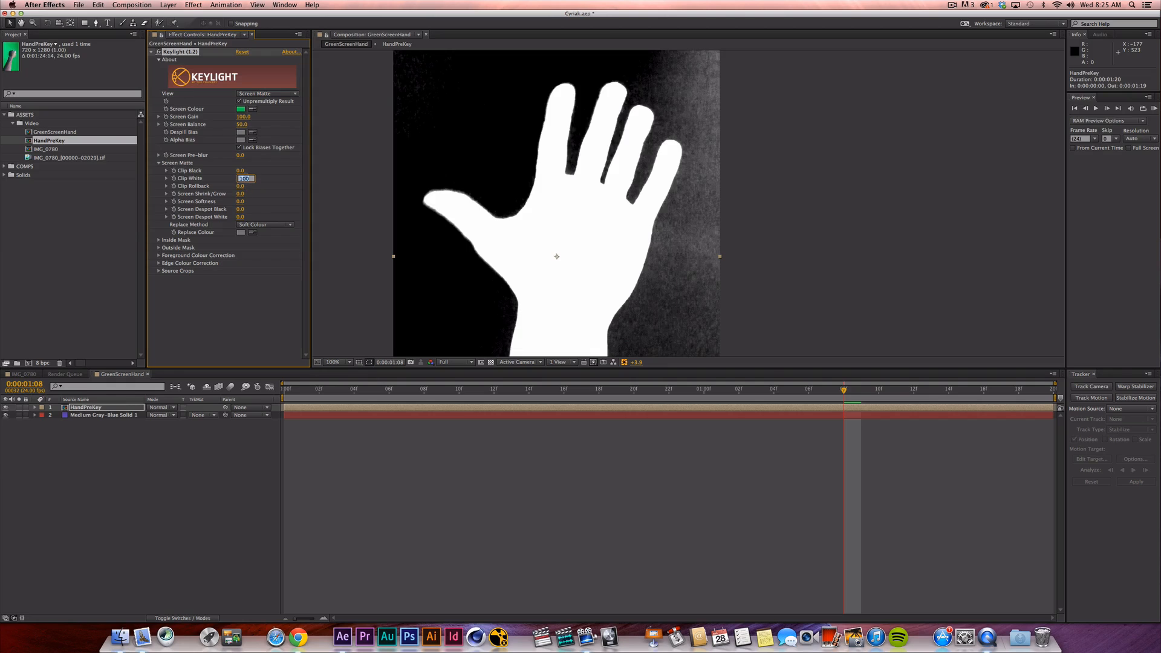
{"action": "left_click", "coordinate": [258, 177]}
{"action": "mouse_move", "coordinate": [246, 181]}
{"action": "left_mouse_down"}
{"action": "mouse_move", "coordinate": [215, 179]}
{"action": "mouse_move", "coordinate": [253, 180]}
{"action": "mouse_move", "coordinate": [246, 175]}
{"action": "left_mouse_up"}
{"action": "left_click", "coordinate": [246, 175]}
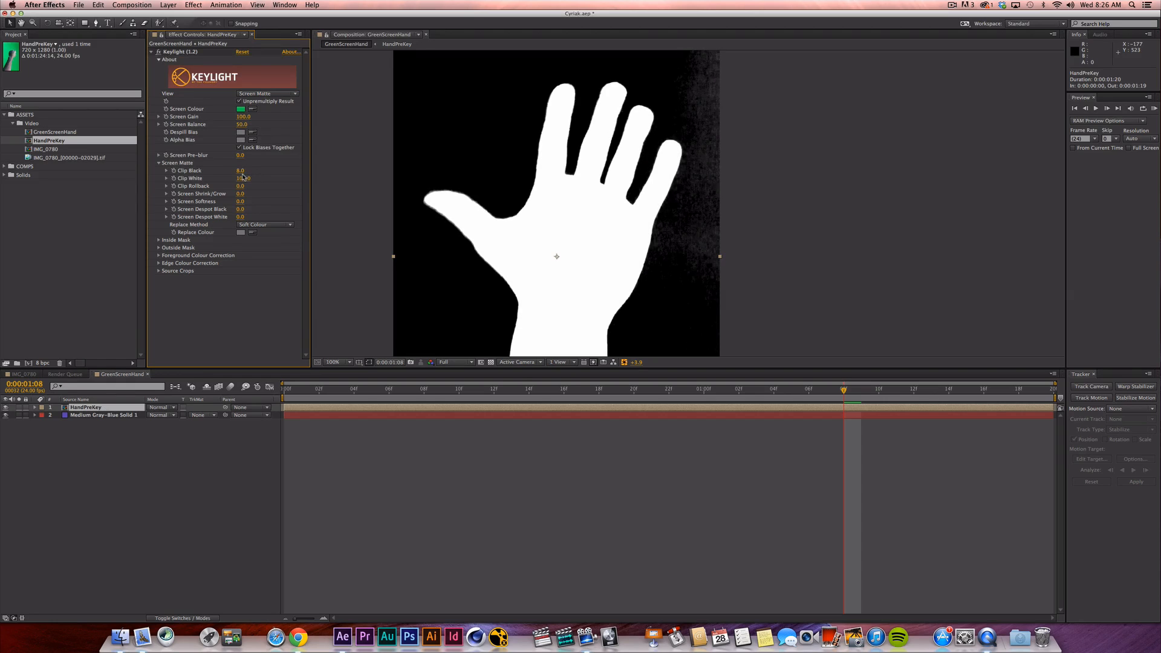
{"action": "left_click", "coordinate": [242, 172]}
{"action": "key", "text": "Up"}
{"action": "key", "text": "Up"}
{"action": "key", "text": "Up"}
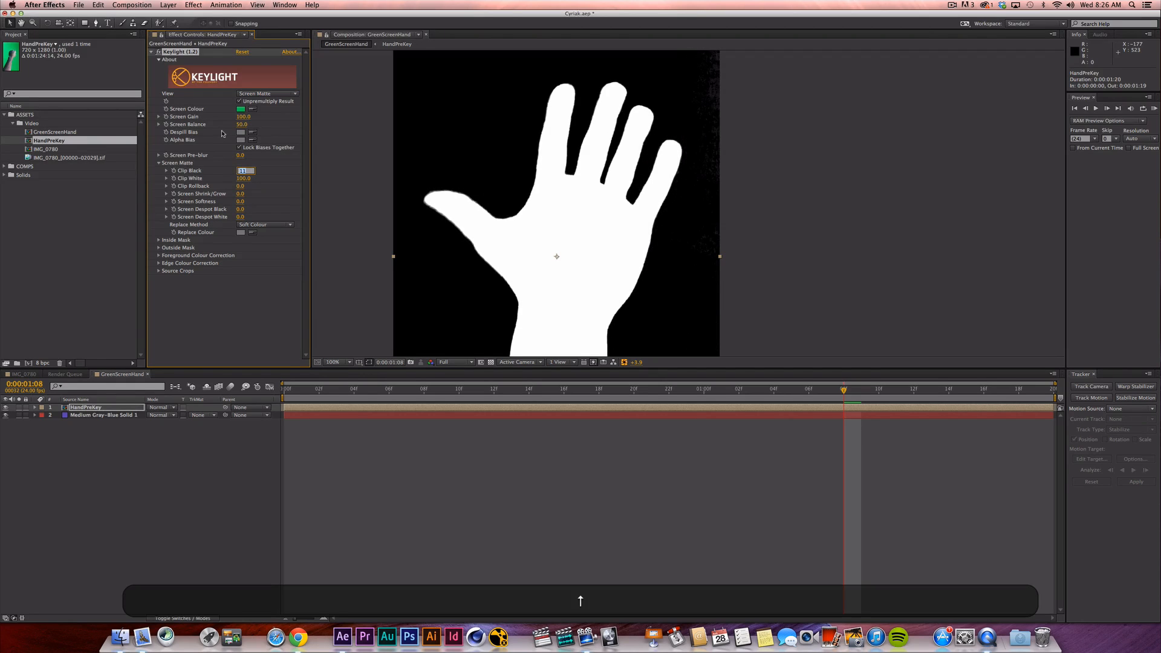
{"action": "key", "text": "Up"}
{"action": "key", "text": "Return"}
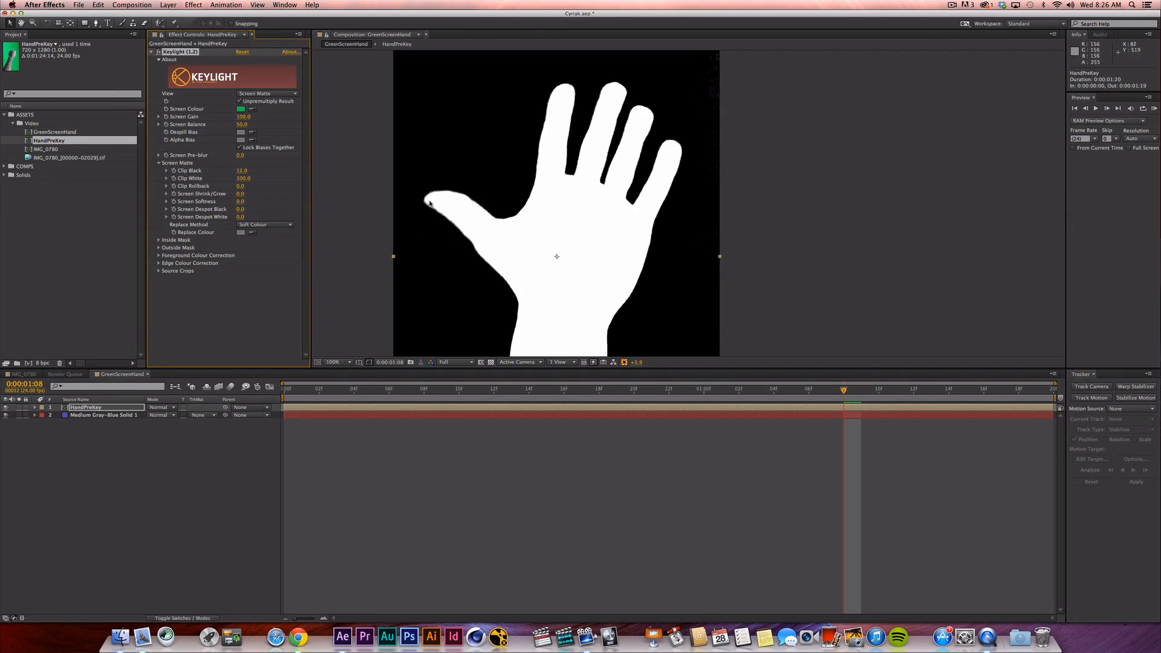
Set Keylight's View to Final Result and reset the viewer exposure to zero.
{"action": "left_click", "coordinate": [282, 95]}
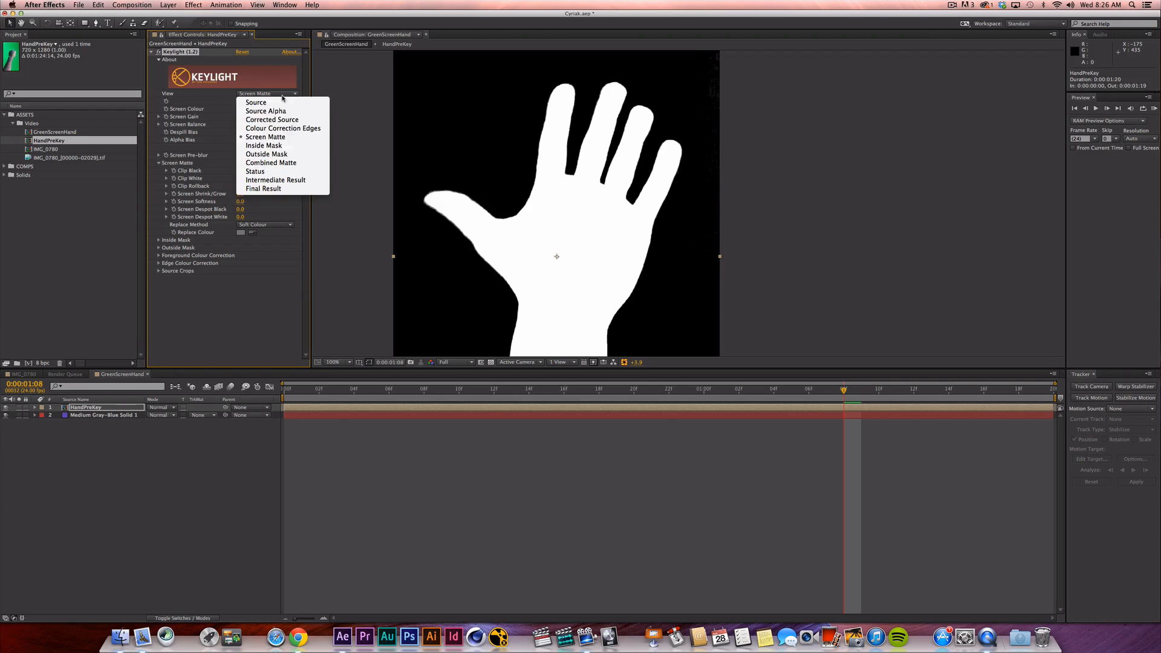
{"action": "left_click", "coordinate": [277, 189]}
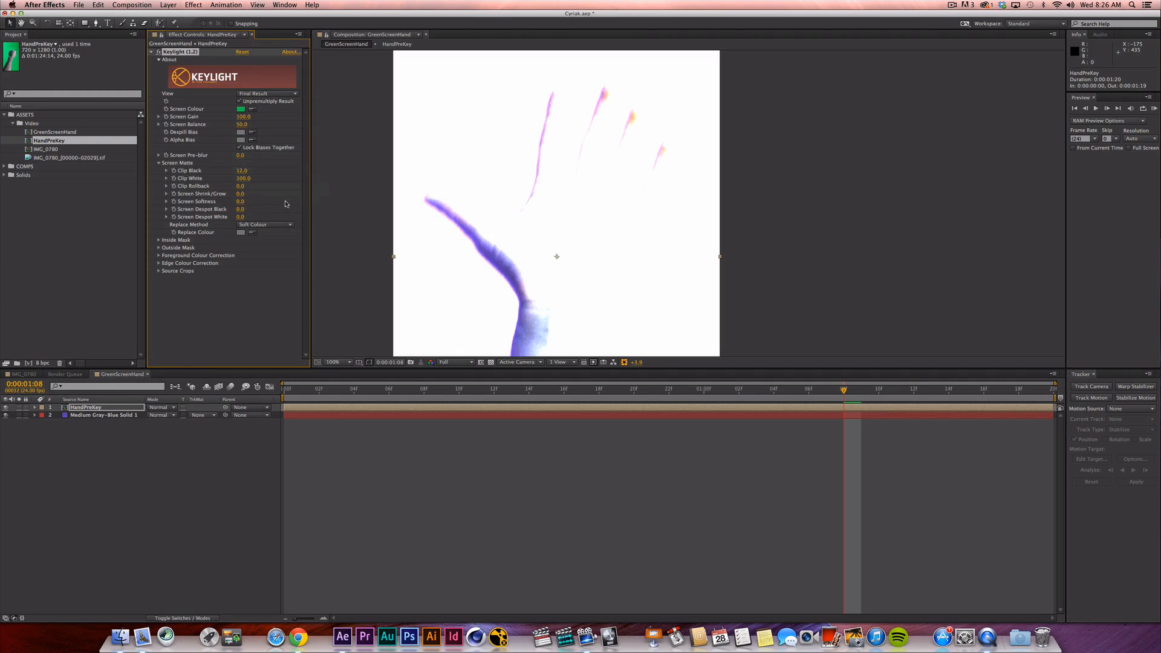
{"action": "left_click", "coordinate": [624, 362]}
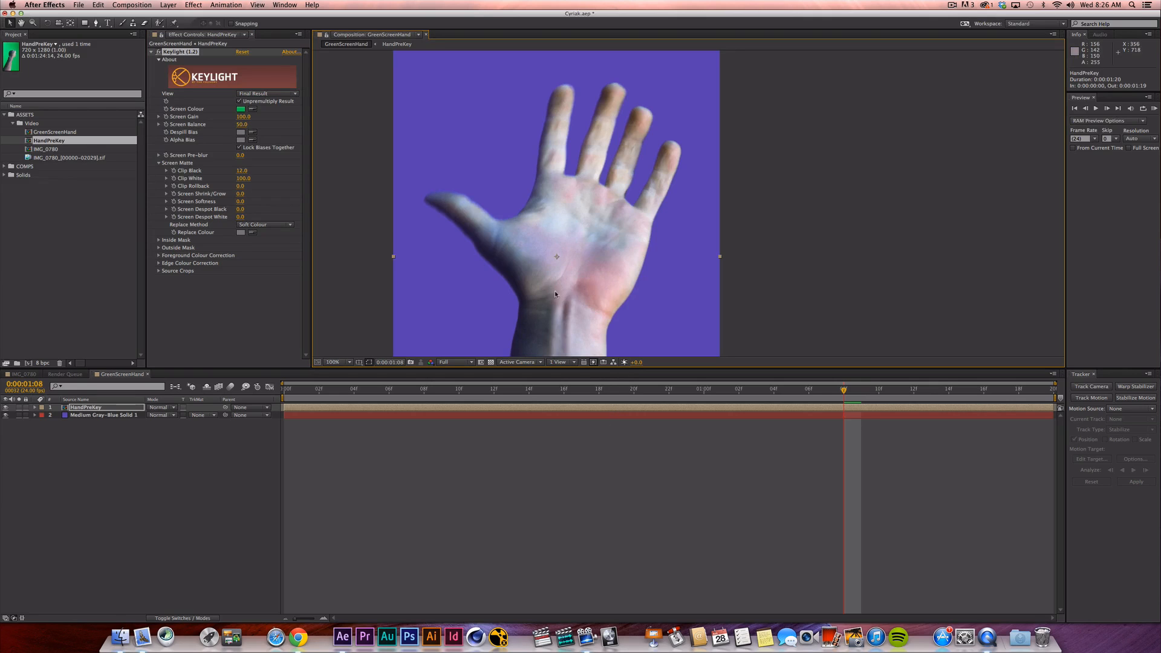
Run a RAM preview of the keyed hand and scrub through the frames to check its edges.
{"action": "key", "text": "space"}
{"action": "left_click_drag", "start_coordinate": [556, 296], "coordinate": [585, 302]}
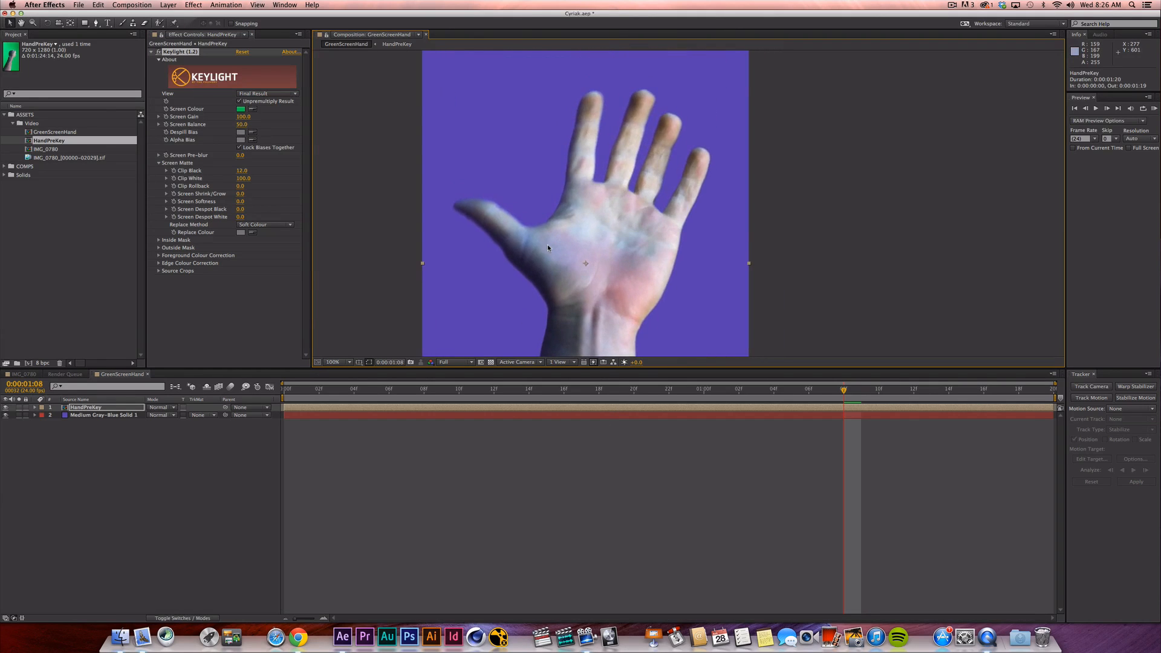
{"action": "key", "text": "comma"}
{"action": "key", "text": "KP_0"}
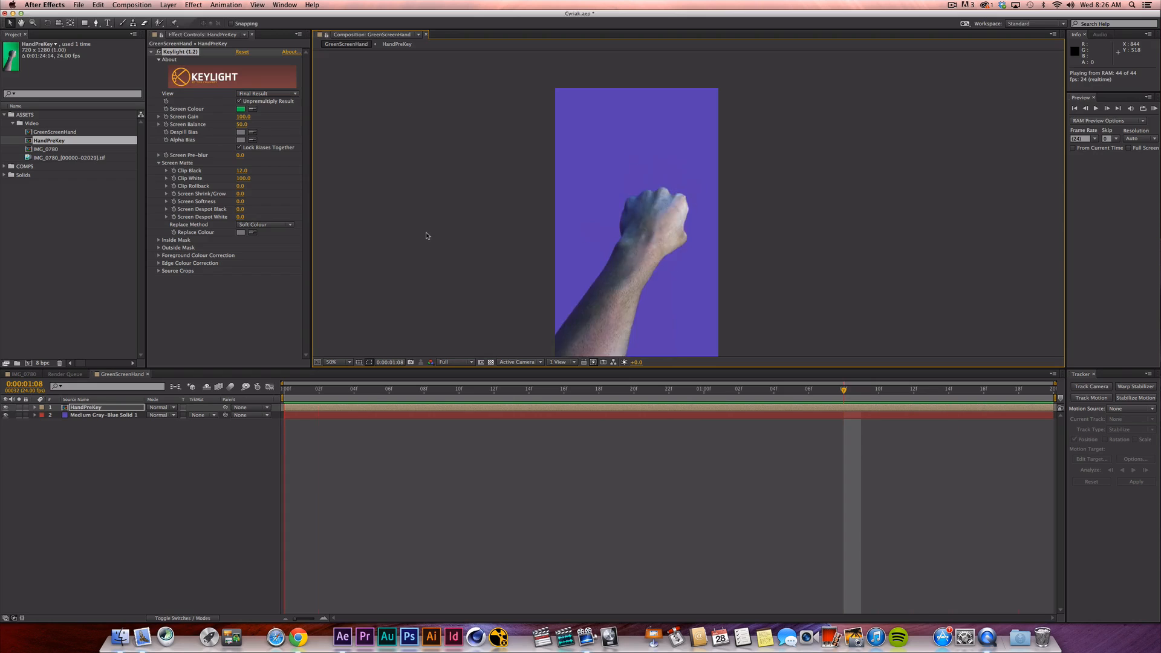
{"action": "key", "text": "space"}
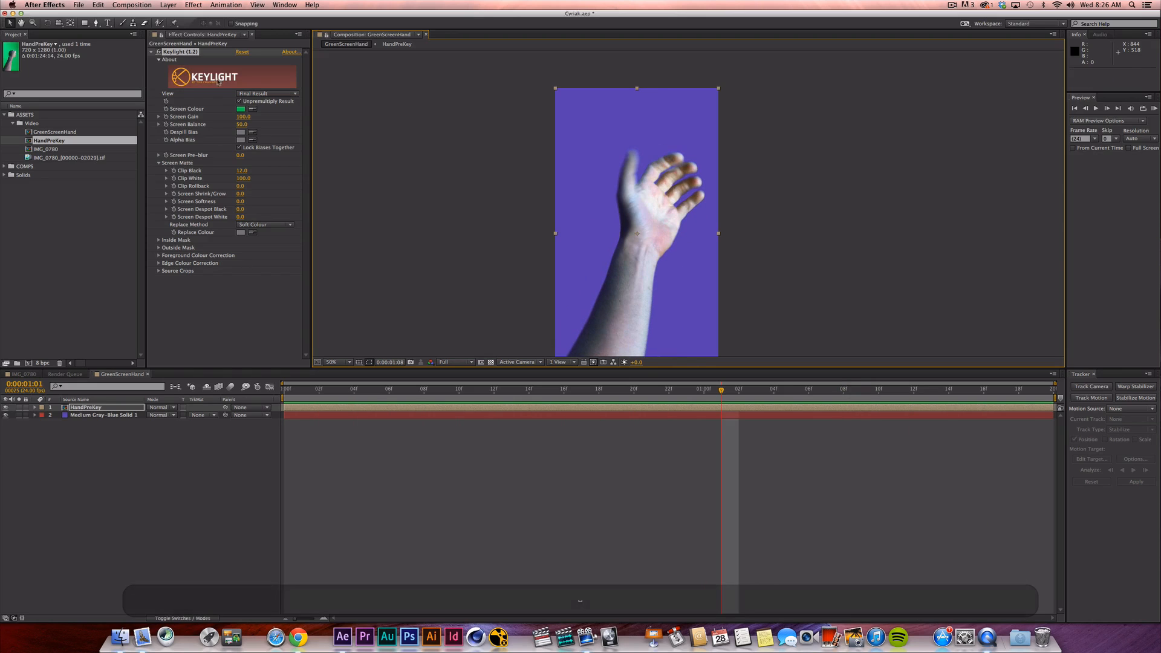
{"action": "key", "text": "space"}
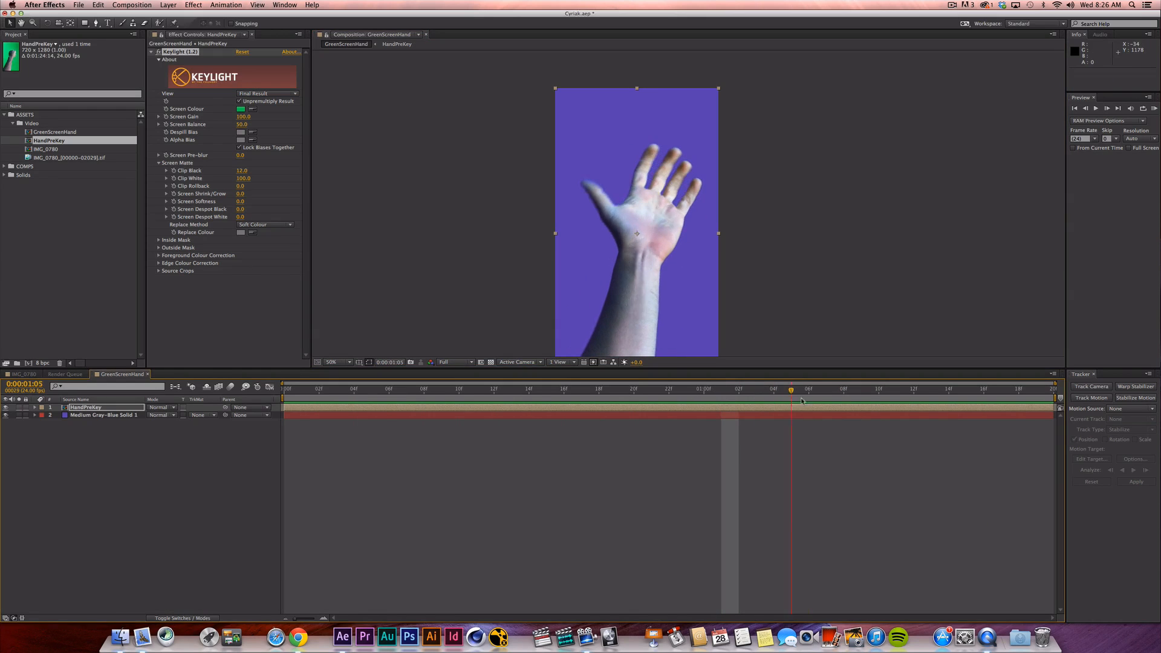
{"action": "key", "text": "space"}
{"action": "left_click_drag", "start_coordinate": [718, 393], "coordinate": [460, 391]}
{"action": "key", "text": "period"}
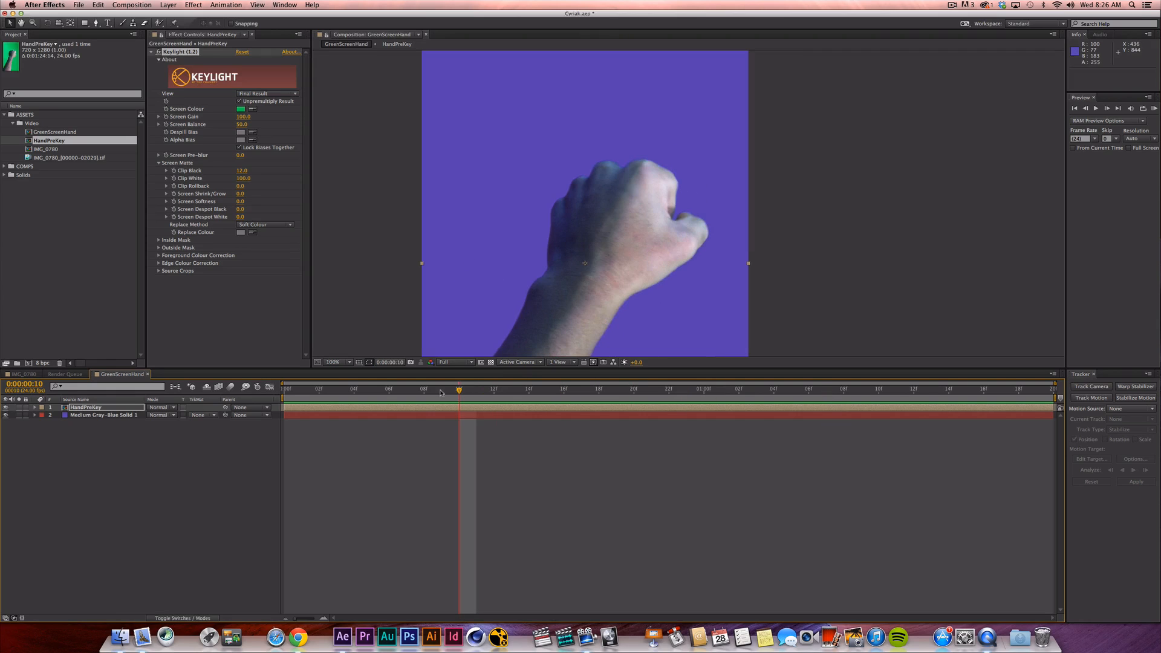
Compare the hand's colours at the first frame with Keylight off and on, keeping the Final Result view.
{"action": "key", "text": "Home"}
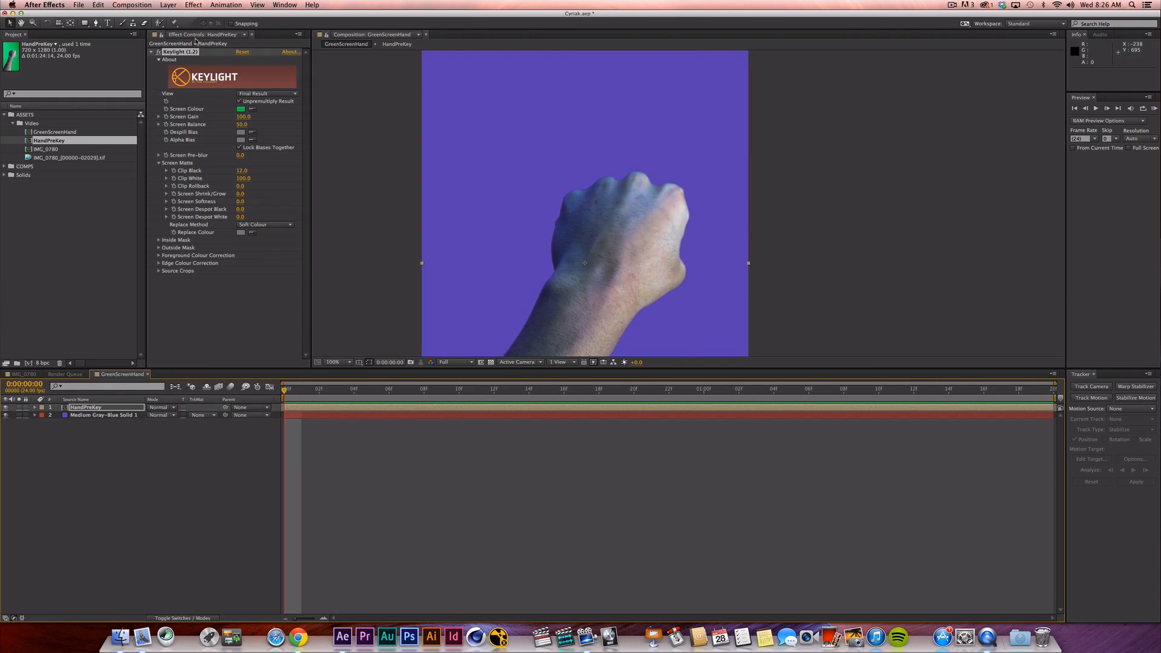
{"action": "left_click", "coordinate": [159, 52]}
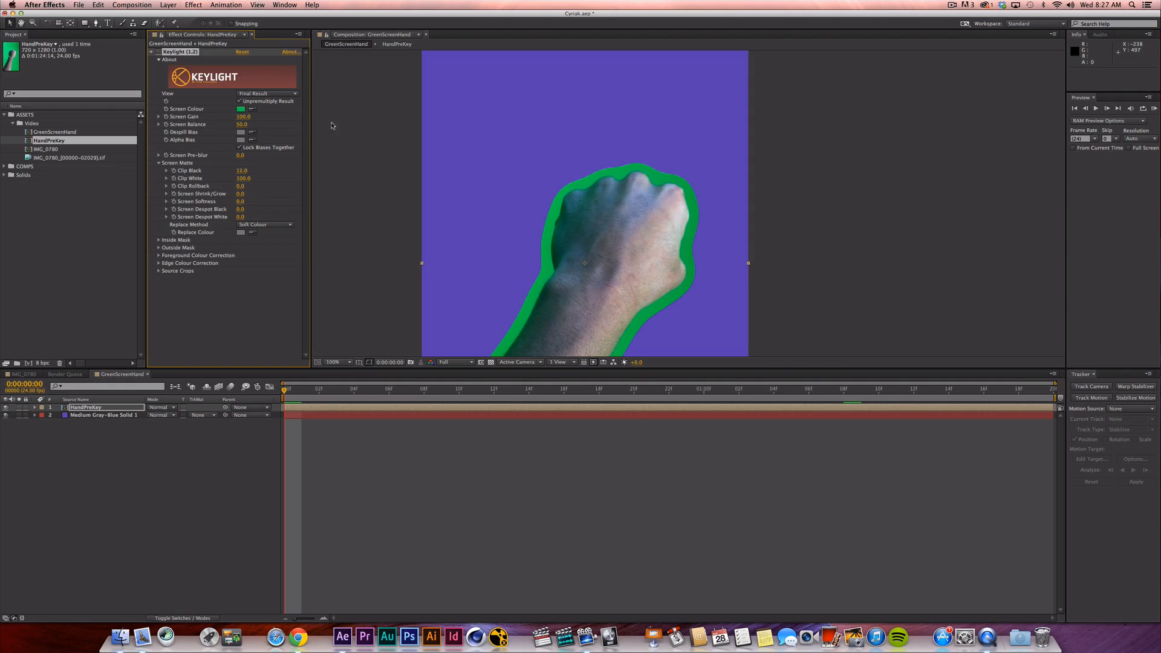
{"action": "left_click", "coordinate": [289, 95]}
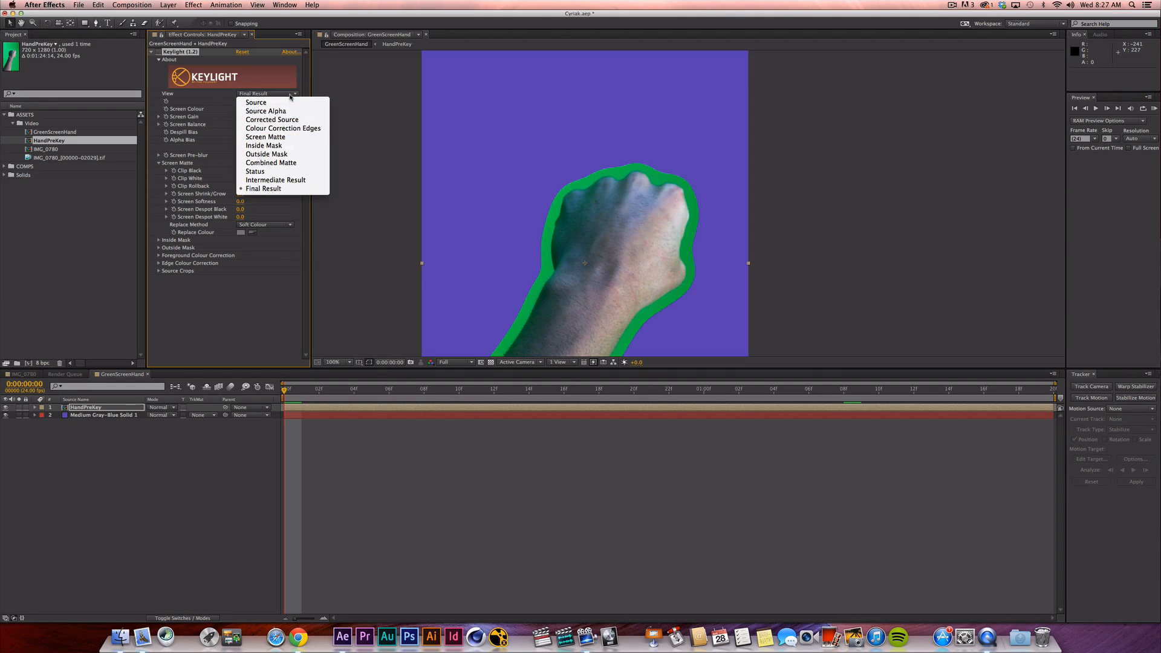
{"action": "left_click", "coordinate": [286, 189]}
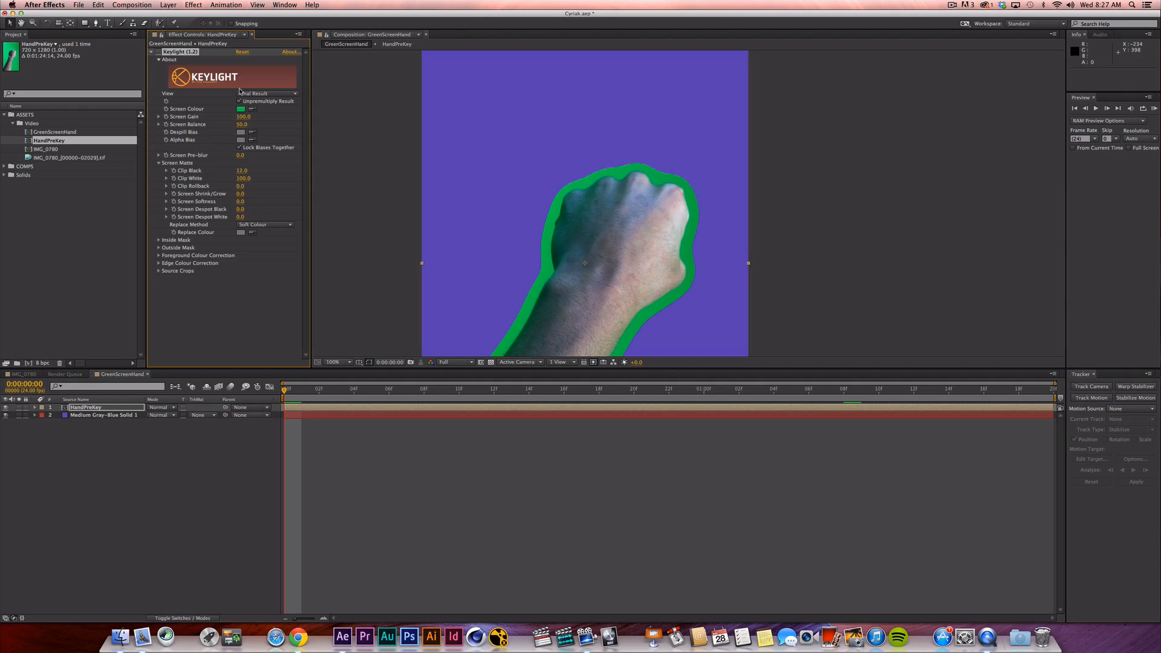
{"action": "left_click", "coordinate": [272, 95]}
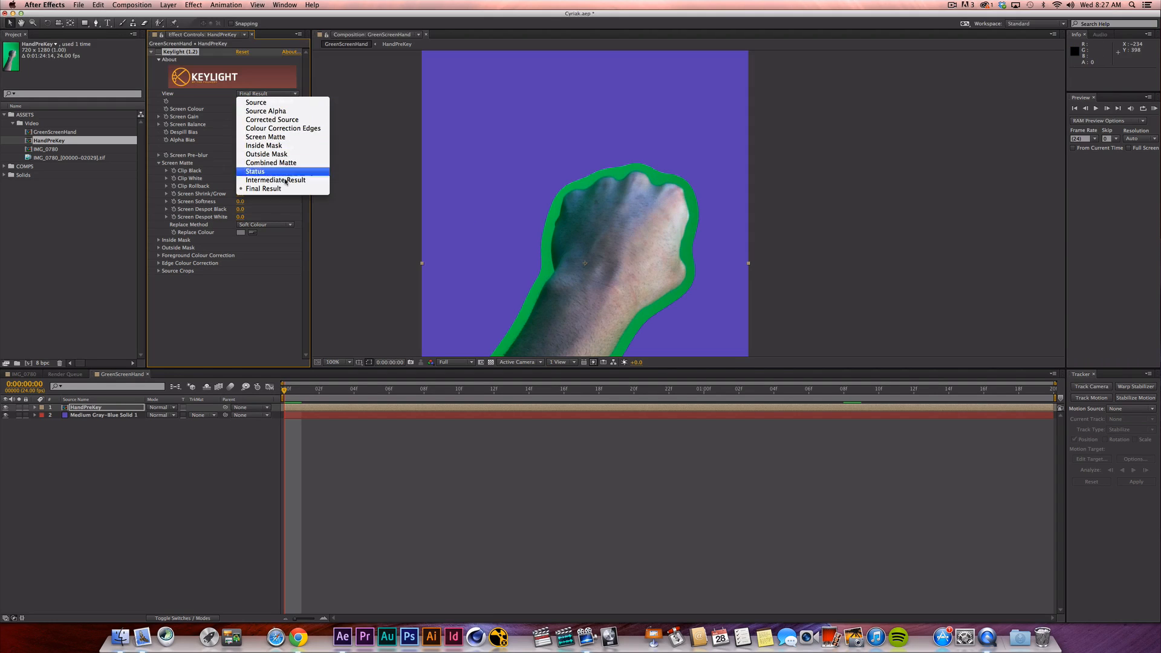
{"action": "left_click", "coordinate": [263, 188]}
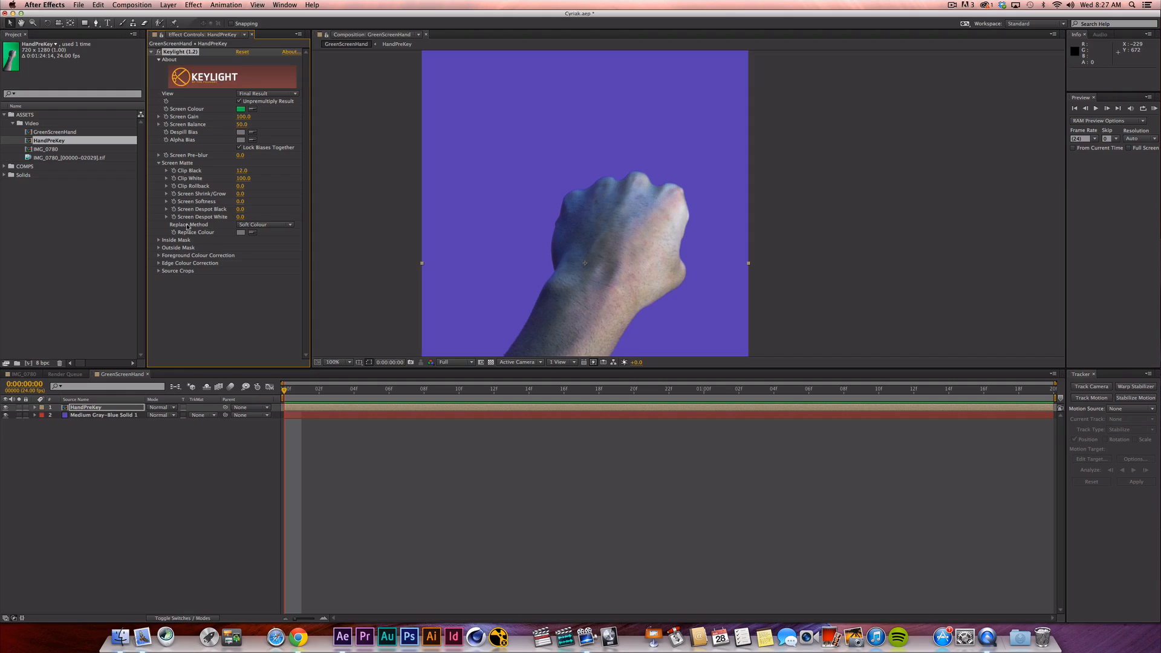
Compare Keylight's None, Source and Hard Colour replace methods, return to Soft Colour and preview the hand.
{"action": "left_click", "coordinate": [285, 226]}
{"action": "left_click", "coordinate": [282, 235]}
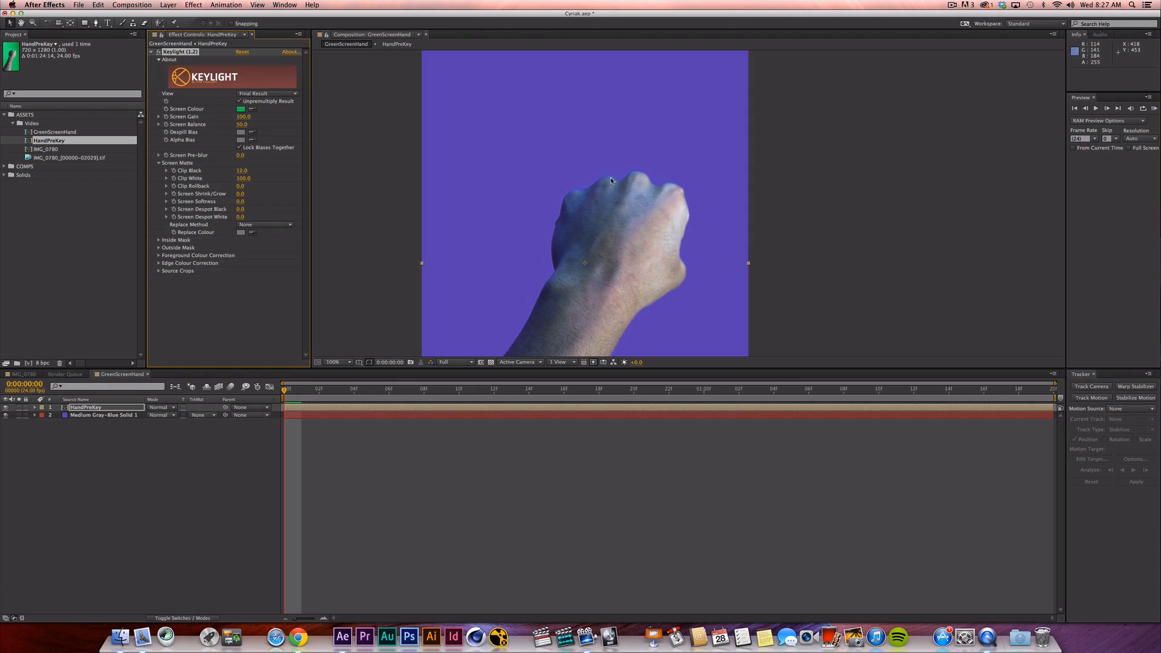
{"action": "left_click", "coordinate": [270, 224]}
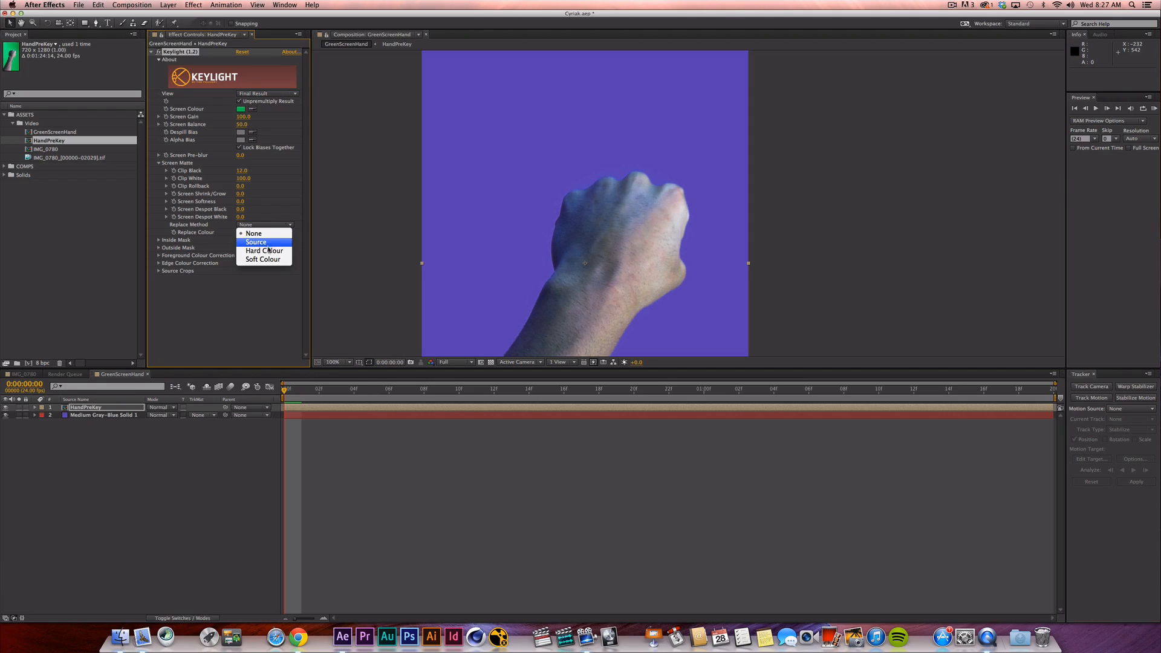
{"action": "left_click", "coordinate": [257, 242]}
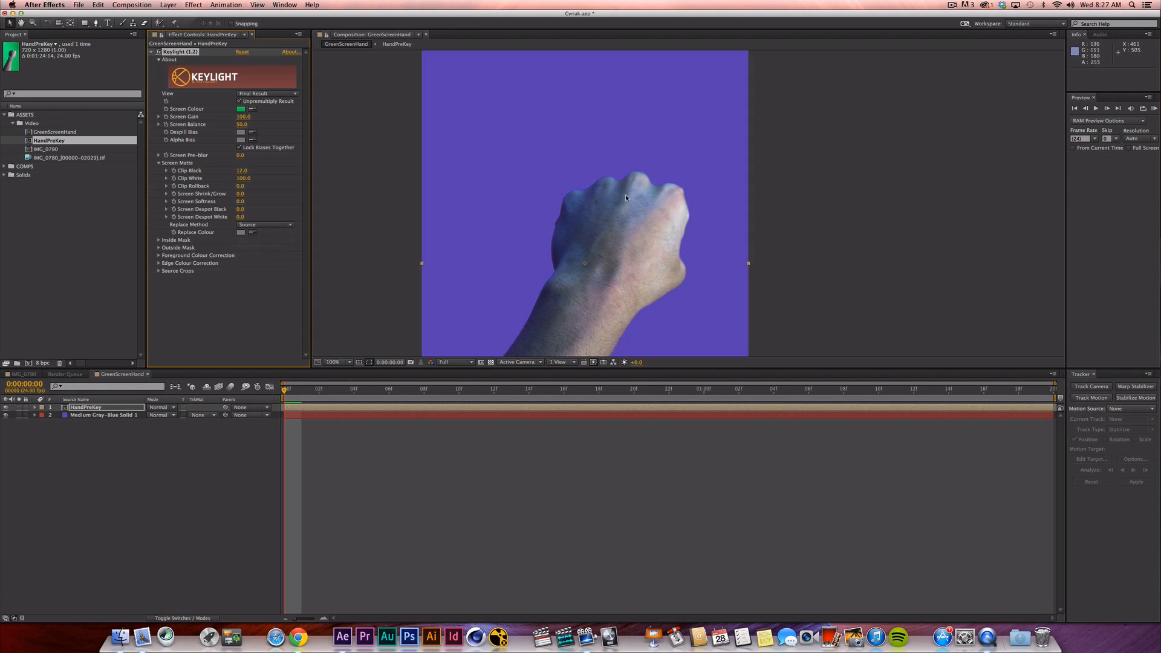
{"action": "left_click", "coordinate": [269, 225]}
{"action": "left_click", "coordinate": [266, 225]}
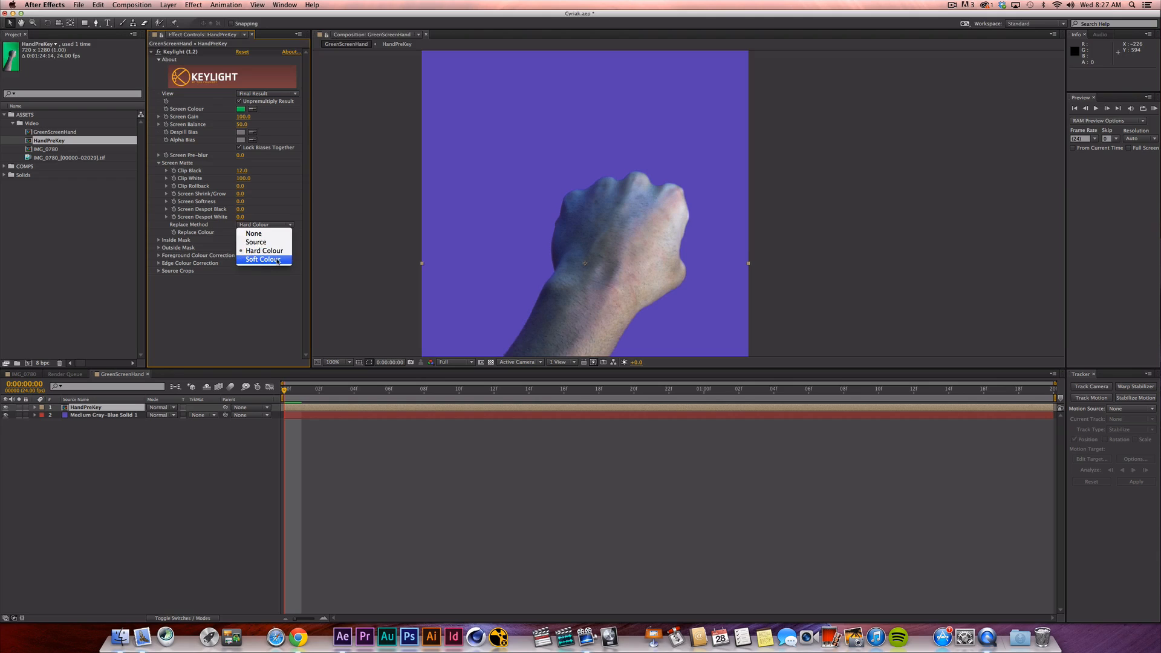
{"action": "left_click", "coordinate": [278, 259]}
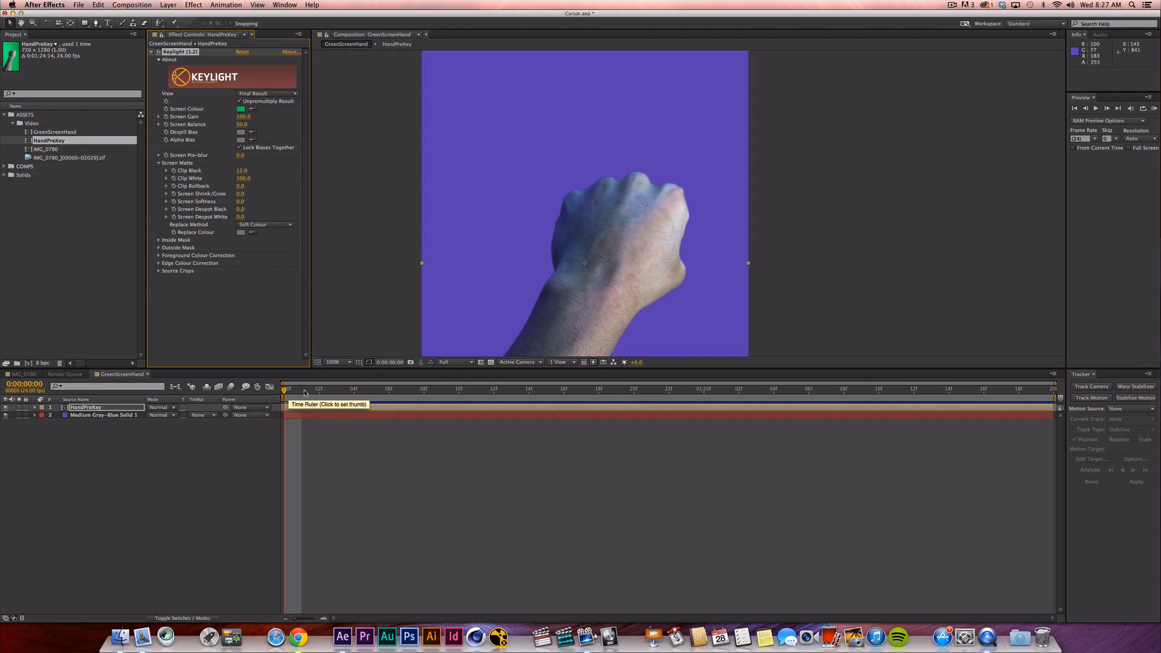
{"action": "left_click_drag", "start_coordinate": [285, 391], "coordinate": [765, 439]}
{"action": "key", "text": "KP_0"}
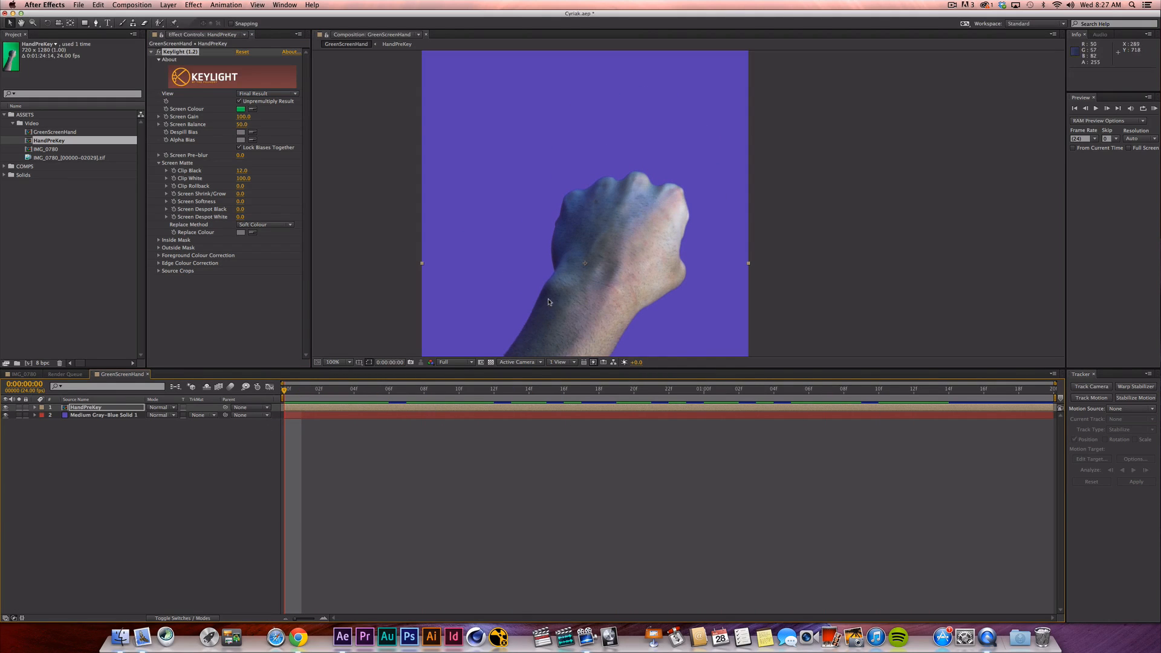
Recolour the Medium Gray-Blue solid behind the hand to a bright, saturated orange.
{"action": "left_click", "coordinate": [101, 415]}
{"action": "key", "text": "shift+super+y"}
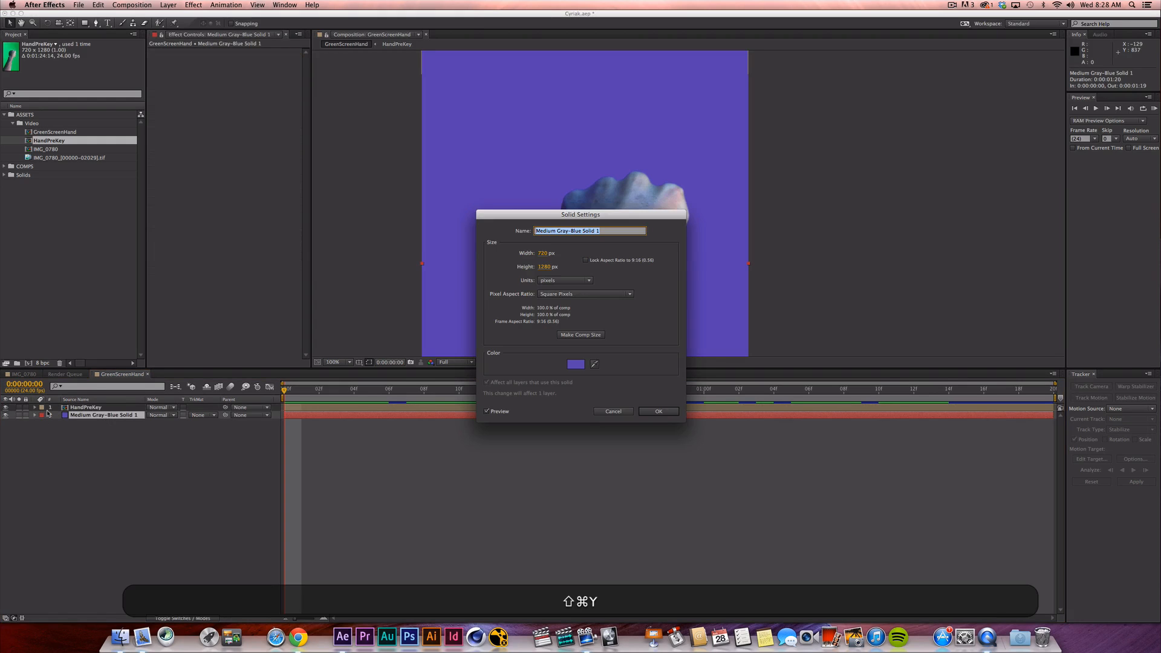
{"action": "left_click", "coordinate": [575, 363]}
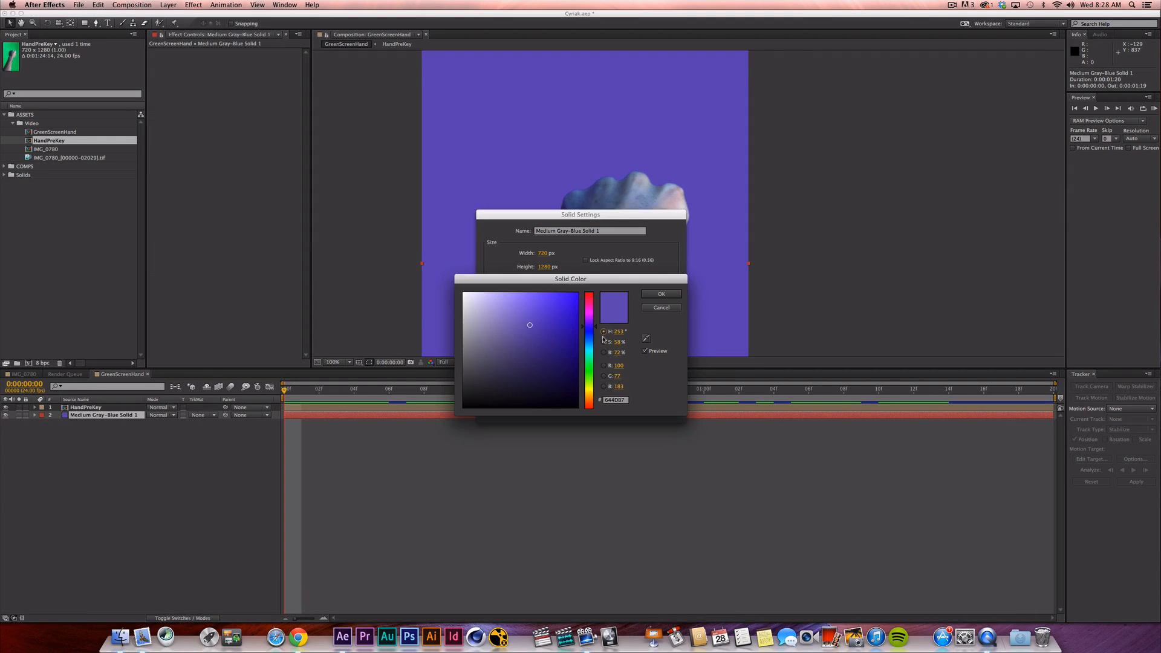
{"action": "left_click_drag", "start_coordinate": [589, 393], "coordinate": [586, 389]}
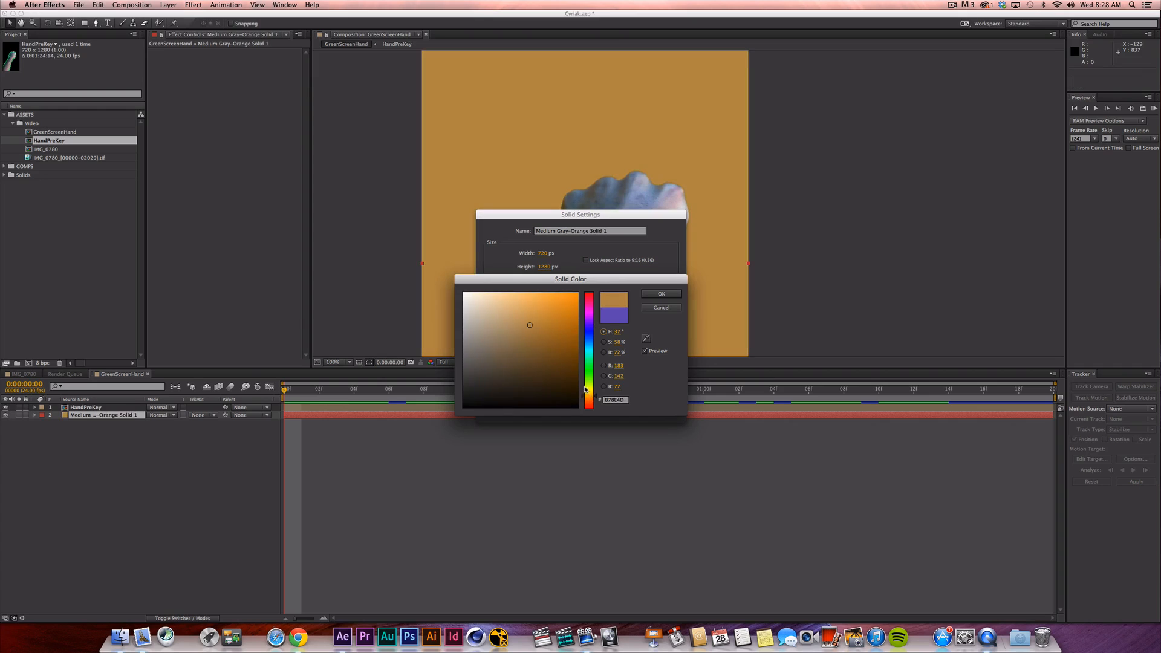
{"action": "left_click", "coordinate": [560, 309]}
{"action": "left_click", "coordinate": [662, 293]}
{"action": "left_click", "coordinate": [658, 424]}
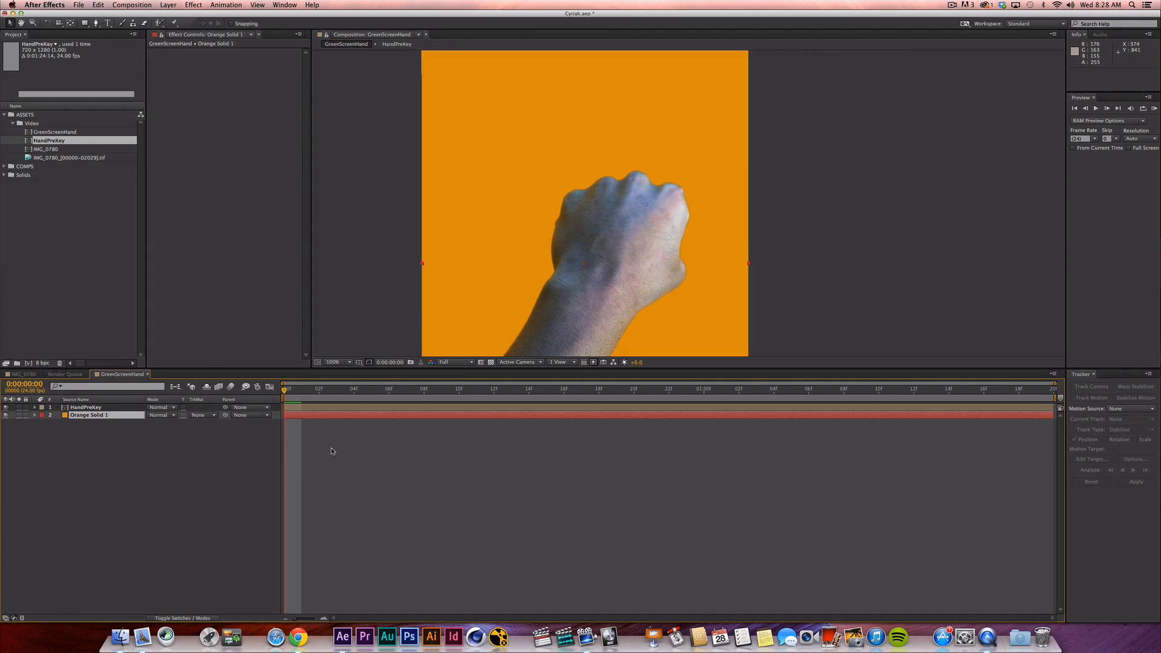
Apply the Checkerboard effect to the orange solid behind the hand.
{"action": "left_click", "coordinate": [193, 5]}
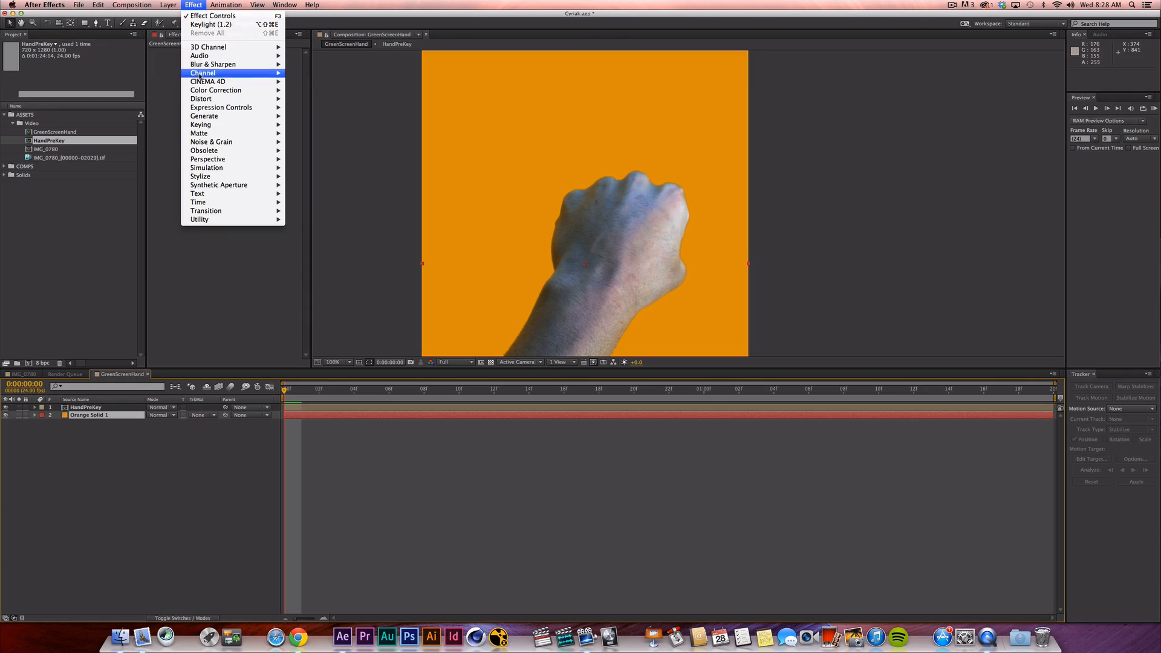
{"action": "mouse_move", "coordinate": [221, 116]}
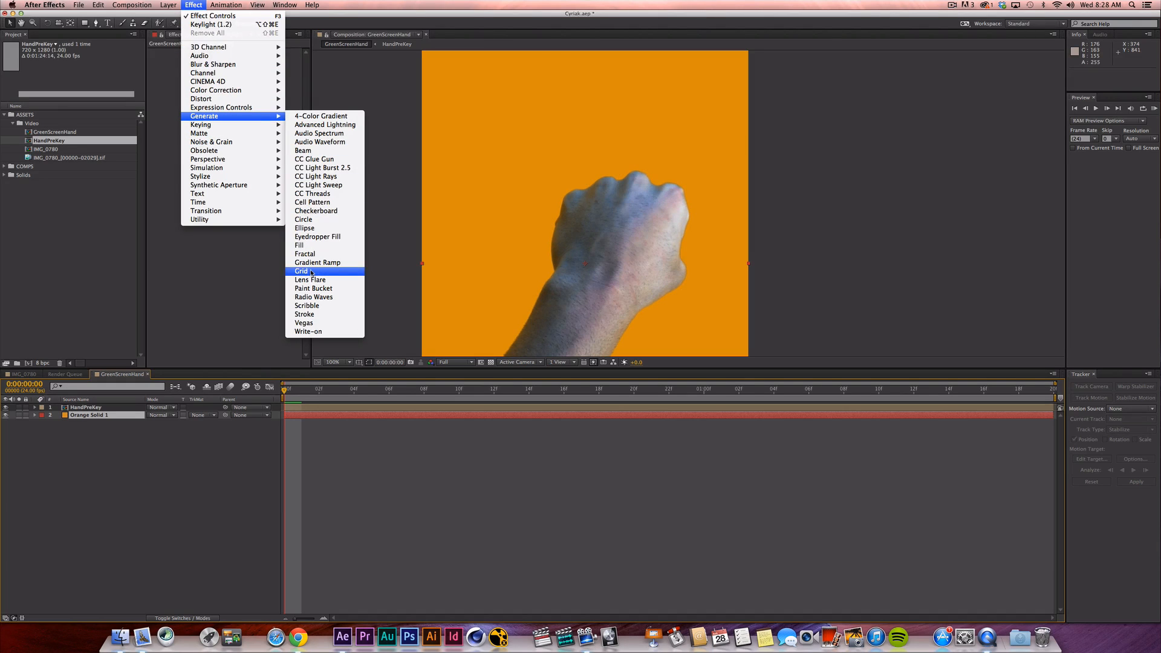
{"action": "left_click", "coordinate": [332, 211]}
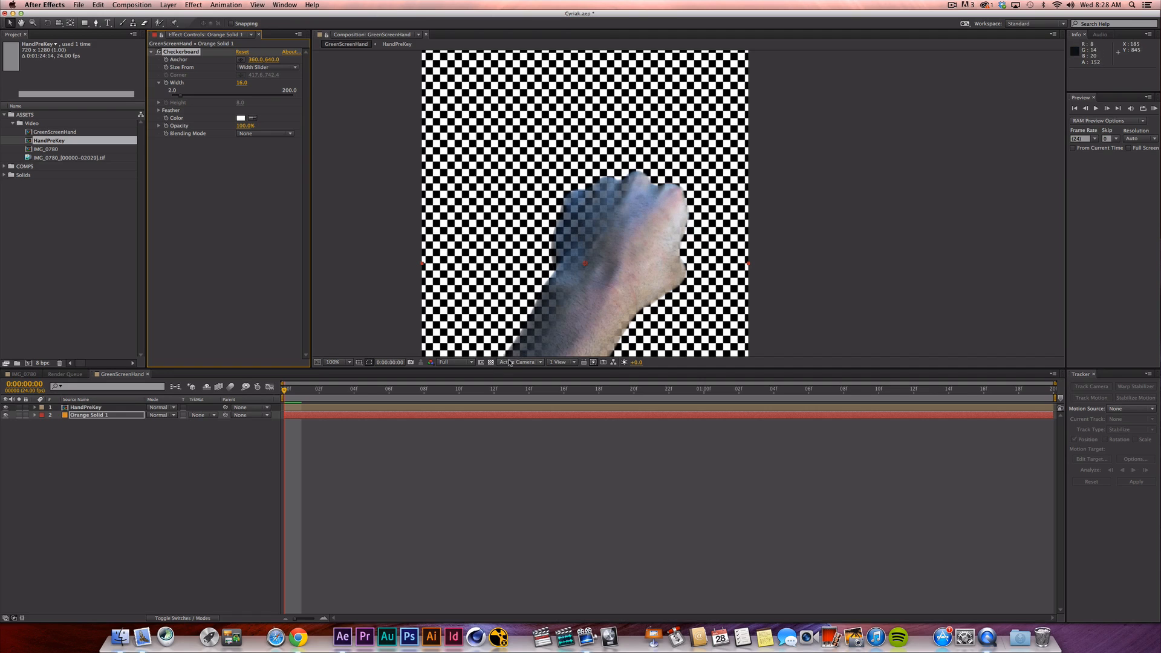
Set Keylight's Clip White to 60 on HandPreKey and preview the hand against the checkerboard.
{"action": "left_click", "coordinate": [104, 408]}
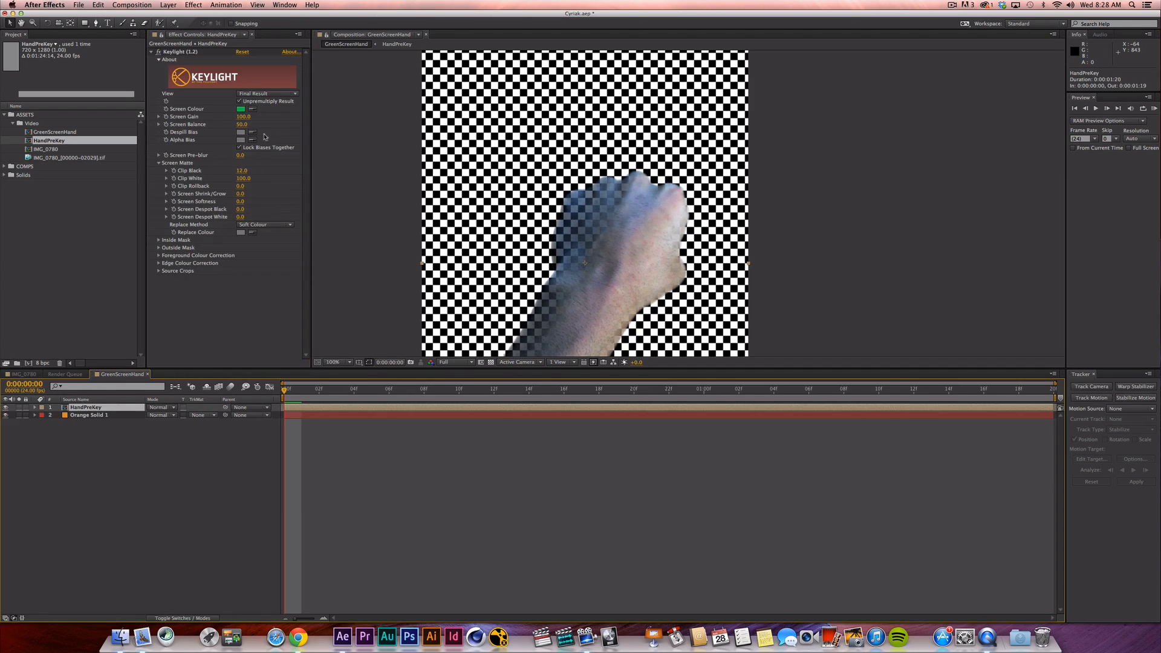
{"action": "left_click", "coordinate": [243, 178]}
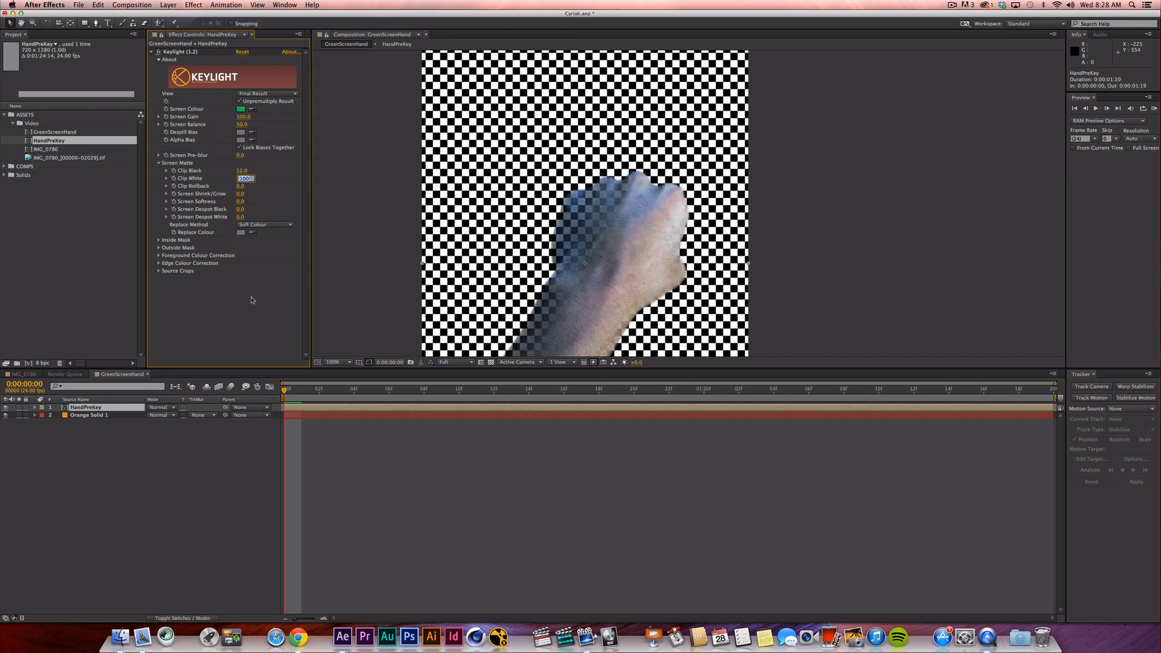
{"action": "key", "text": "Down"}
{"action": "key", "text": "Down"}
{"action": "key", "text": "Down"}
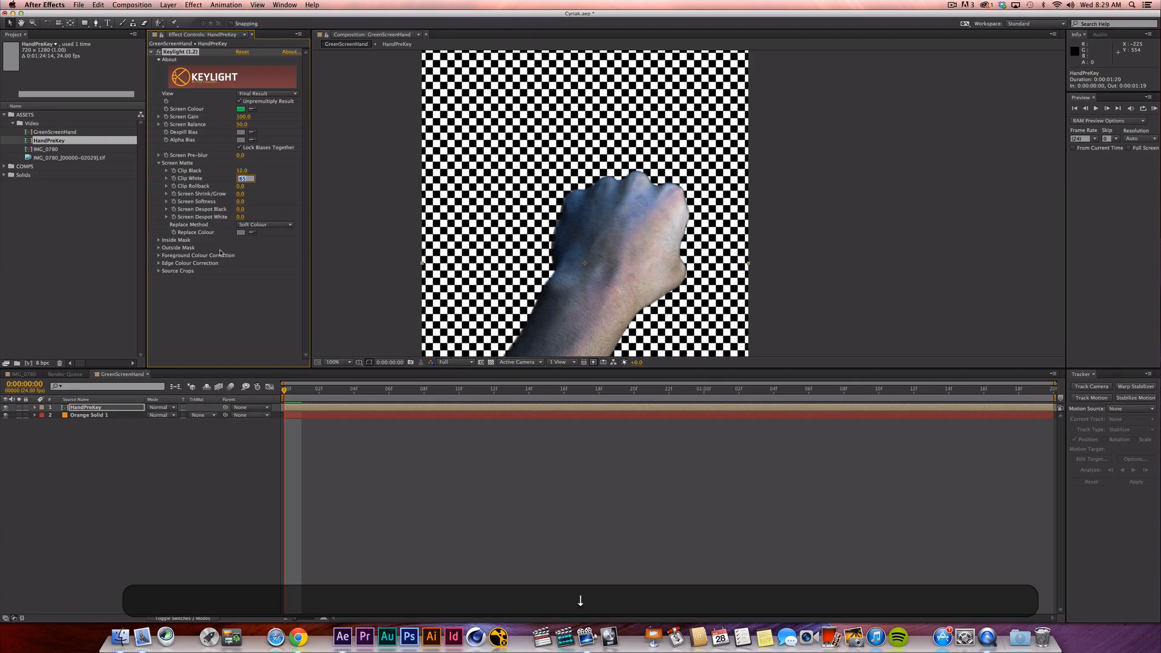
{"action": "key", "text": "Down"}
{"action": "key", "text": "Down"}
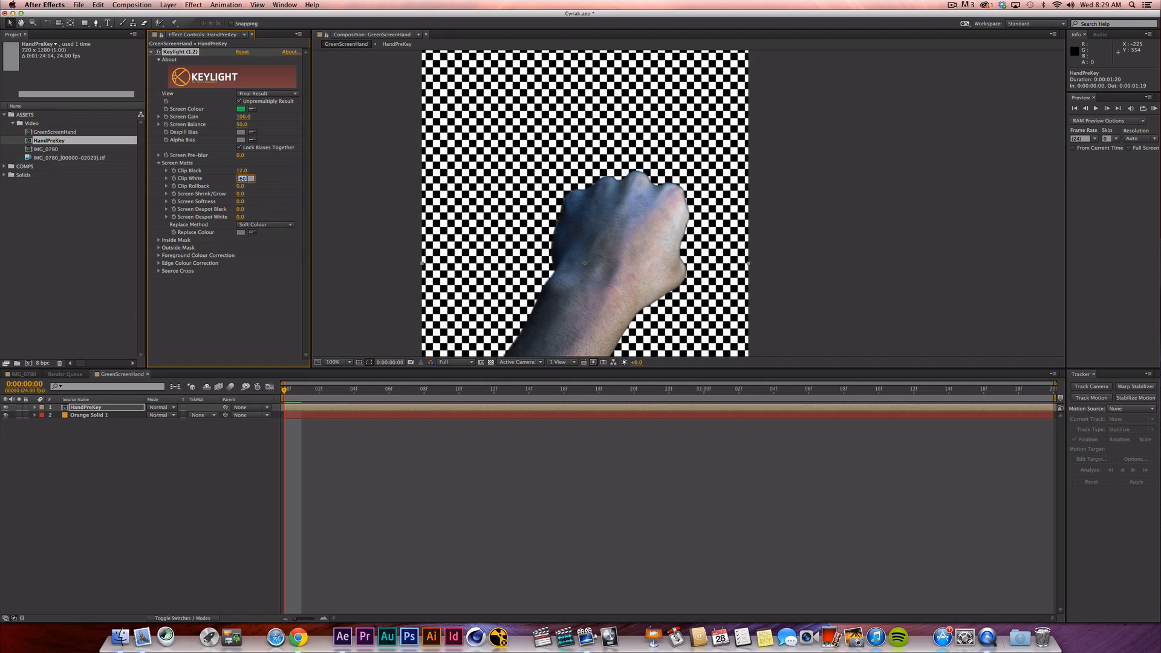
{"action": "key", "text": "Return"}
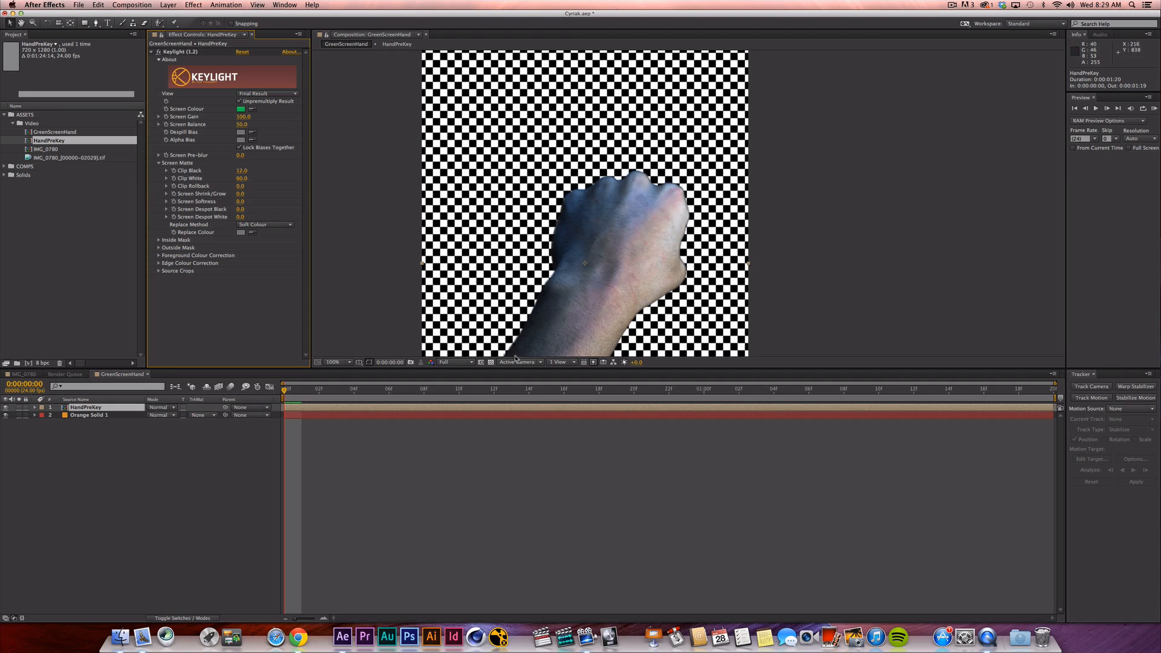
{"action": "key", "text": "space"}
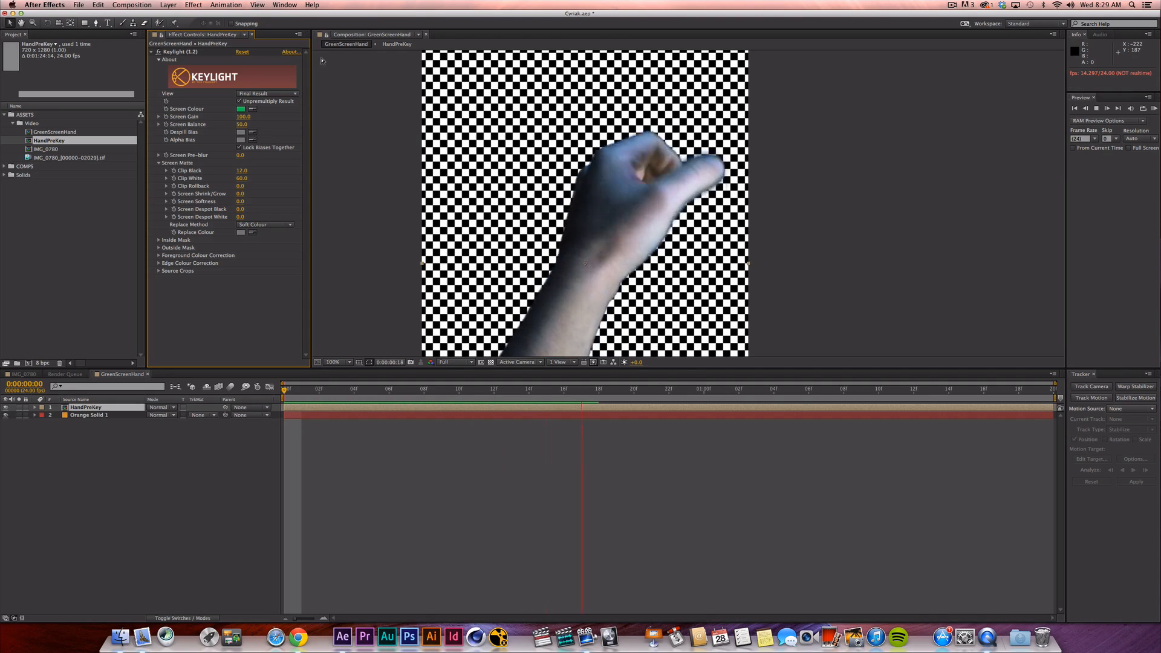
{"action": "key", "text": "space"}
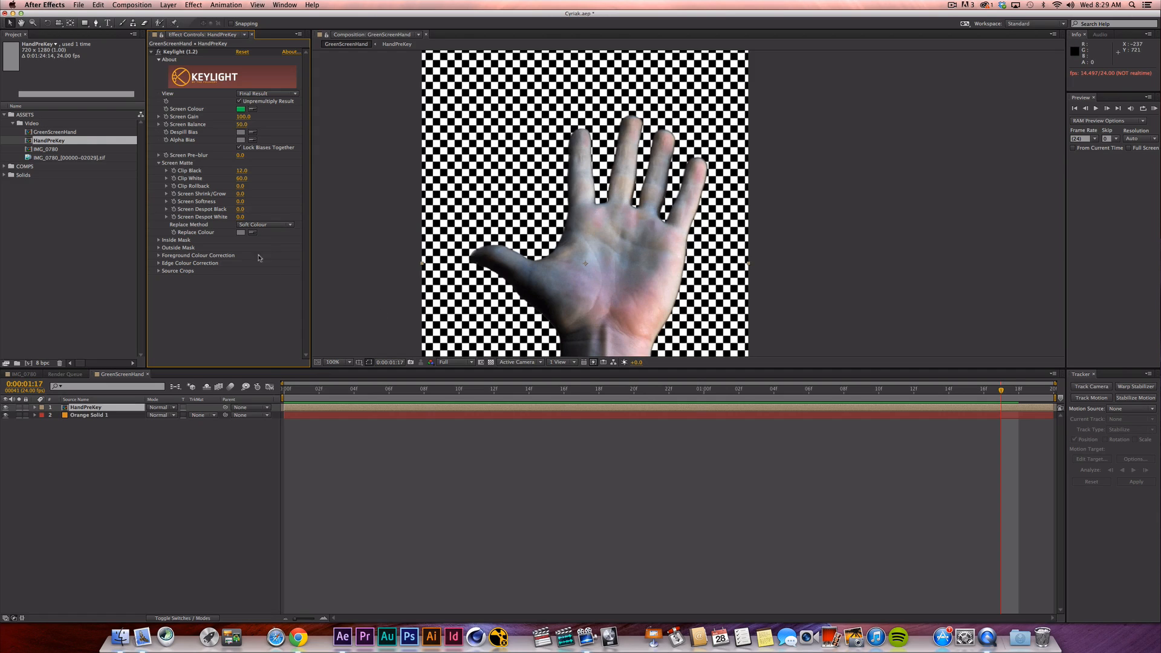
Turn off the Checkerboard effect on the orange solid and go to frame 5 to view the fist.
{"action": "left_click", "coordinate": [98, 414]}
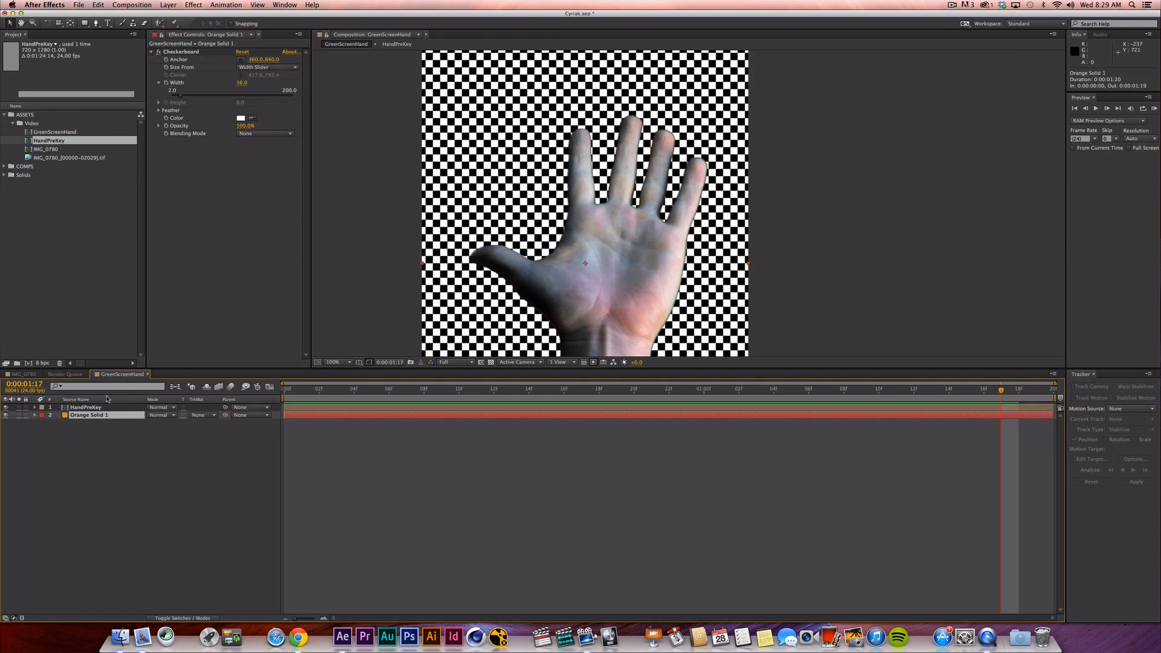
{"action": "left_click", "coordinate": [158, 52]}
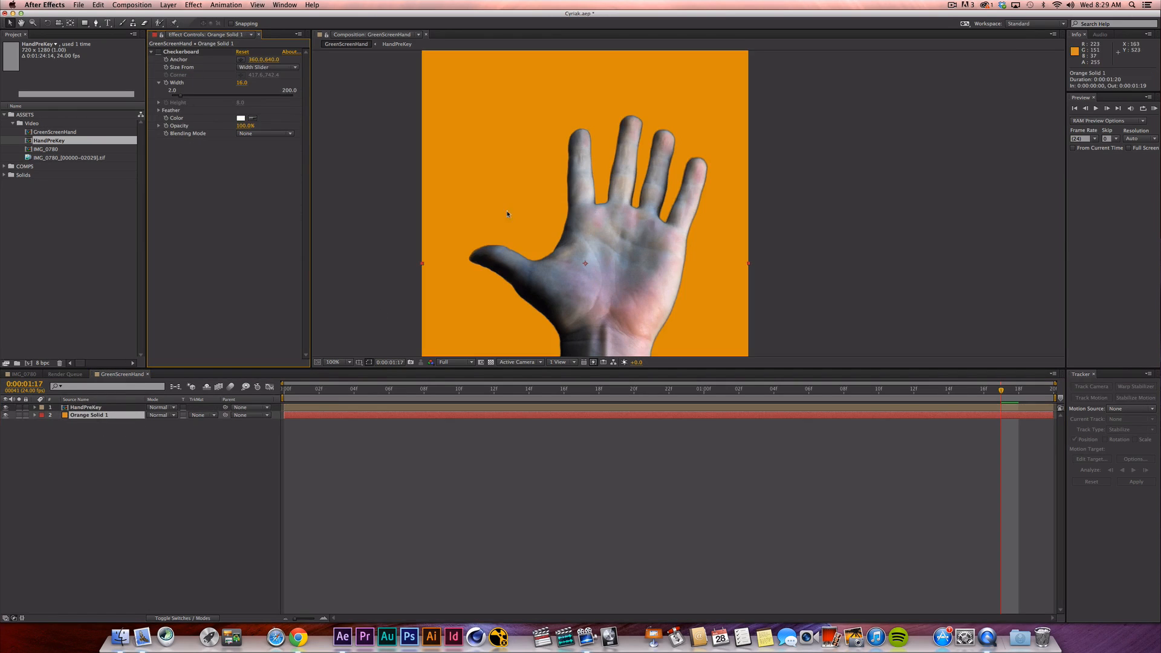
{"action": "left_click", "coordinate": [371, 389]}
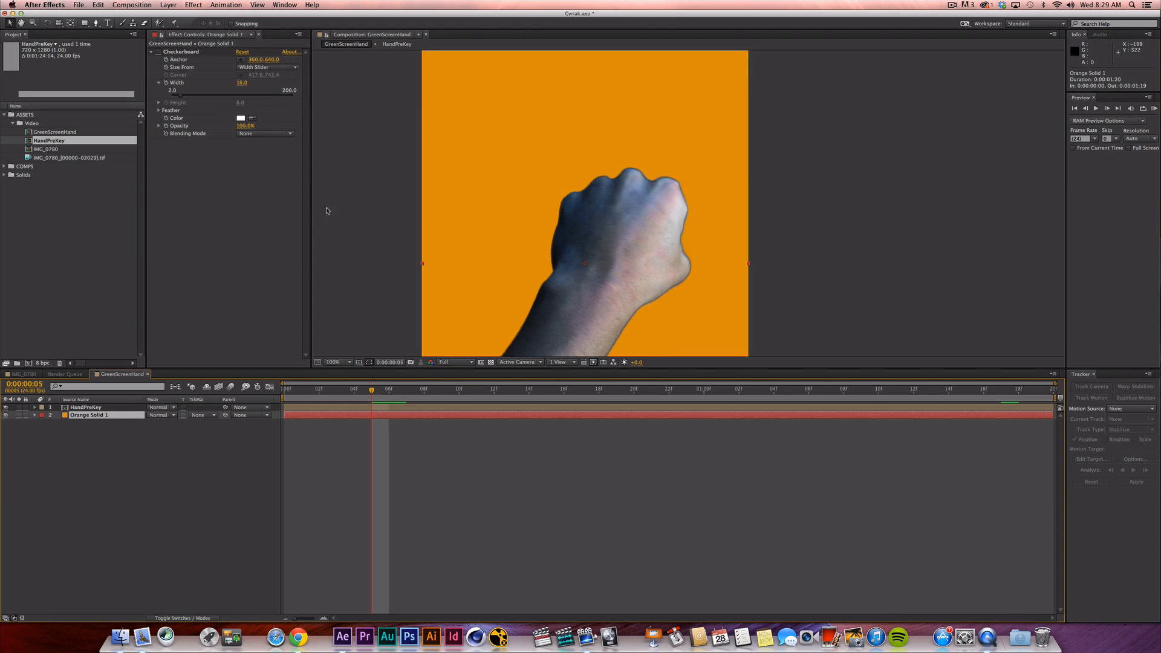
Compare Keylight's Source, Soft Colour and Hard Colour replace methods on HandPreKey and settle on Hard Colour.
{"action": "left_click", "coordinate": [91, 408]}
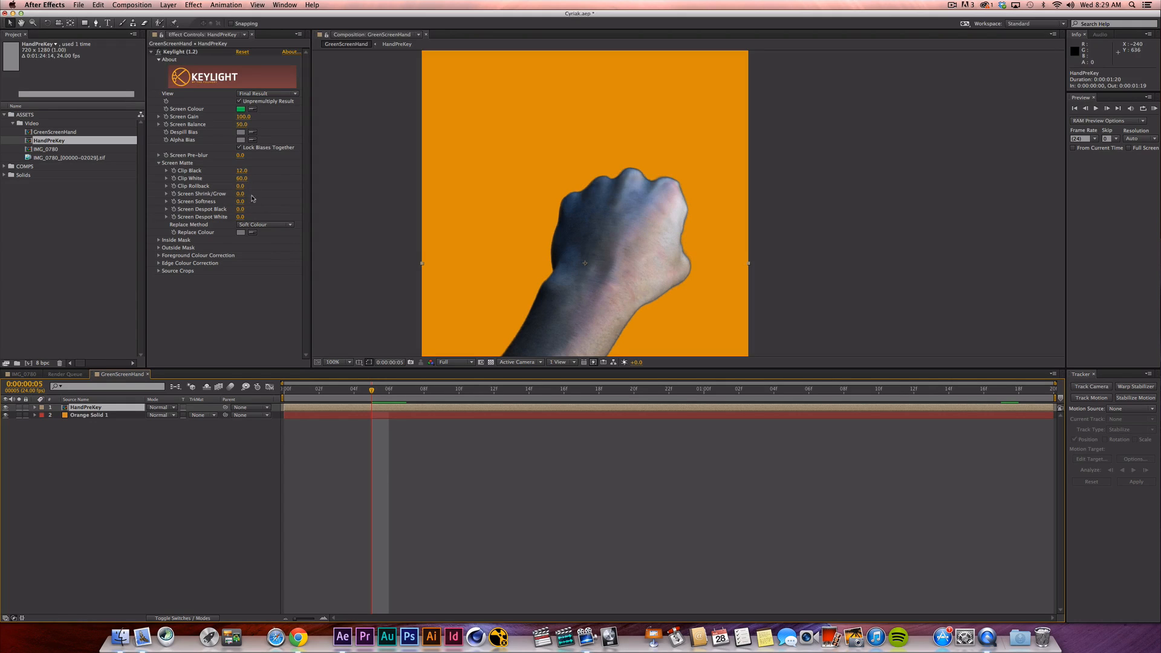
{"action": "left_click", "coordinate": [268, 229]}
{"action": "left_click", "coordinate": [271, 251]}
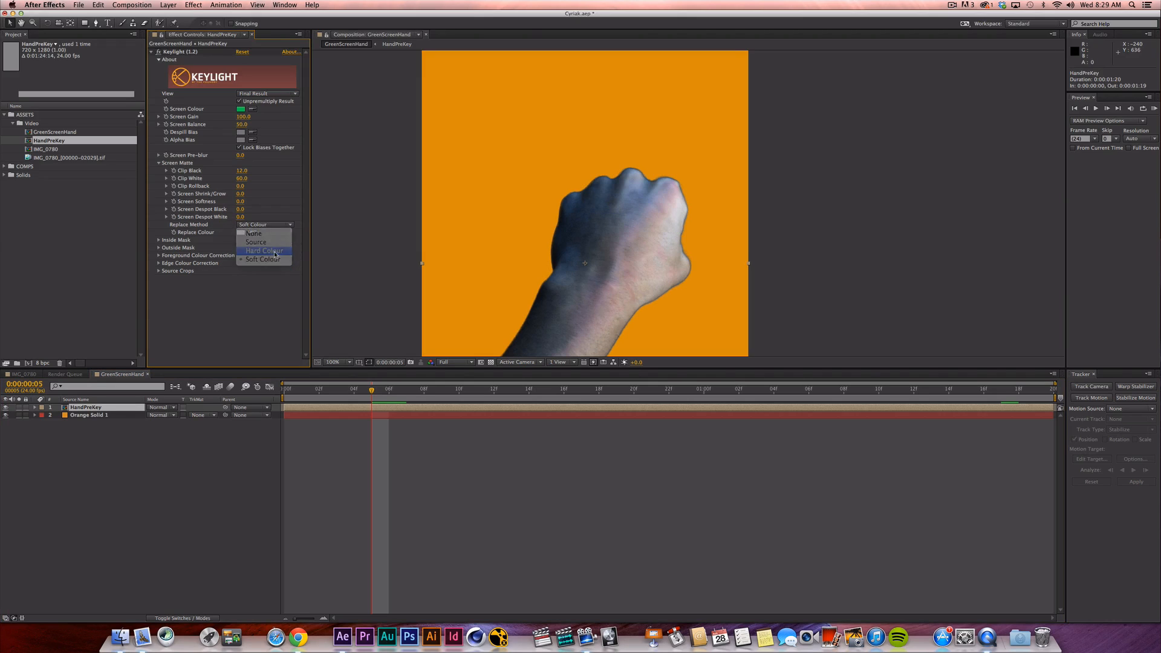
{"action": "left_click", "coordinate": [276, 225]}
{"action": "left_click", "coordinate": [278, 243]}
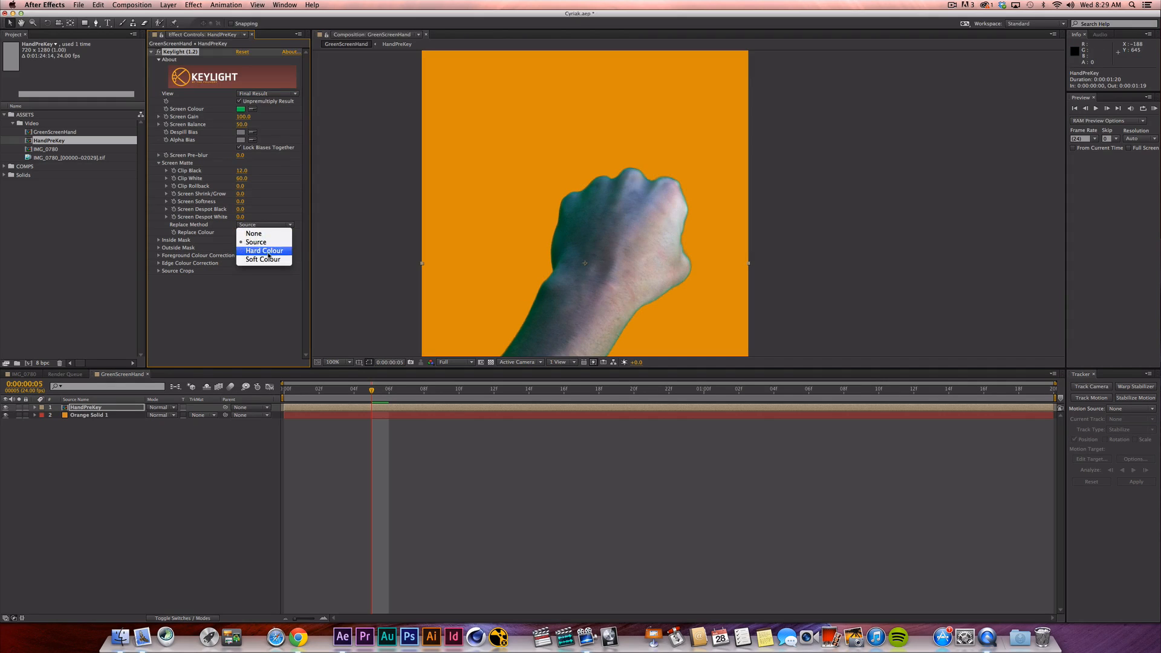
{"action": "left_click", "coordinate": [270, 253]}
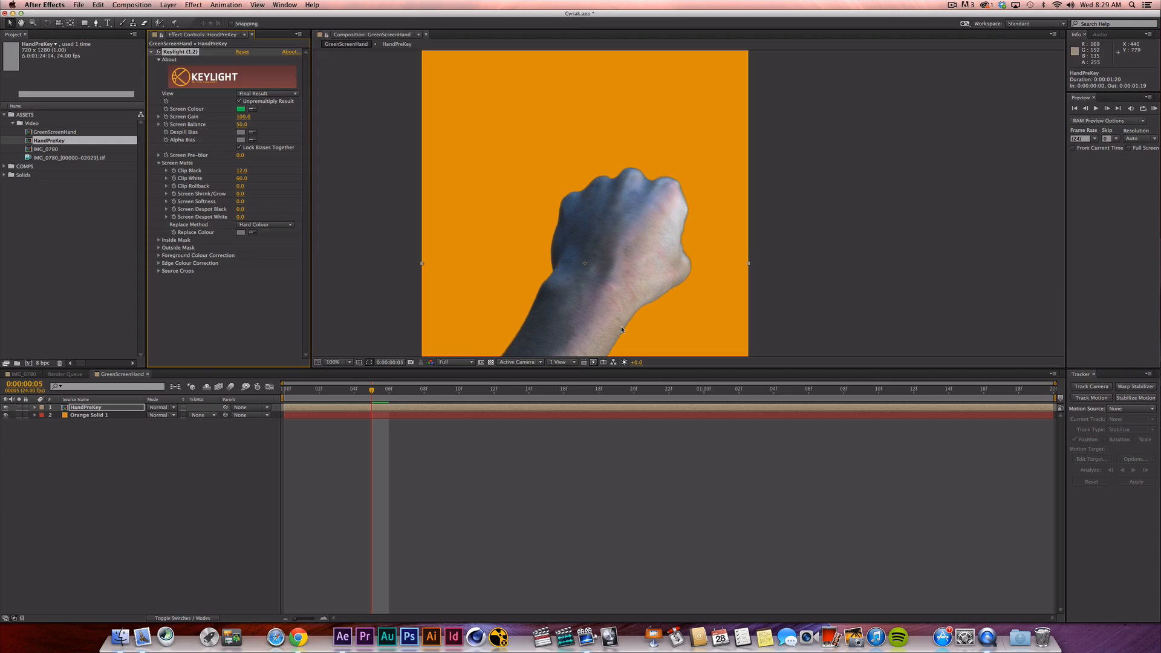
{"action": "left_click", "coordinate": [276, 225]}
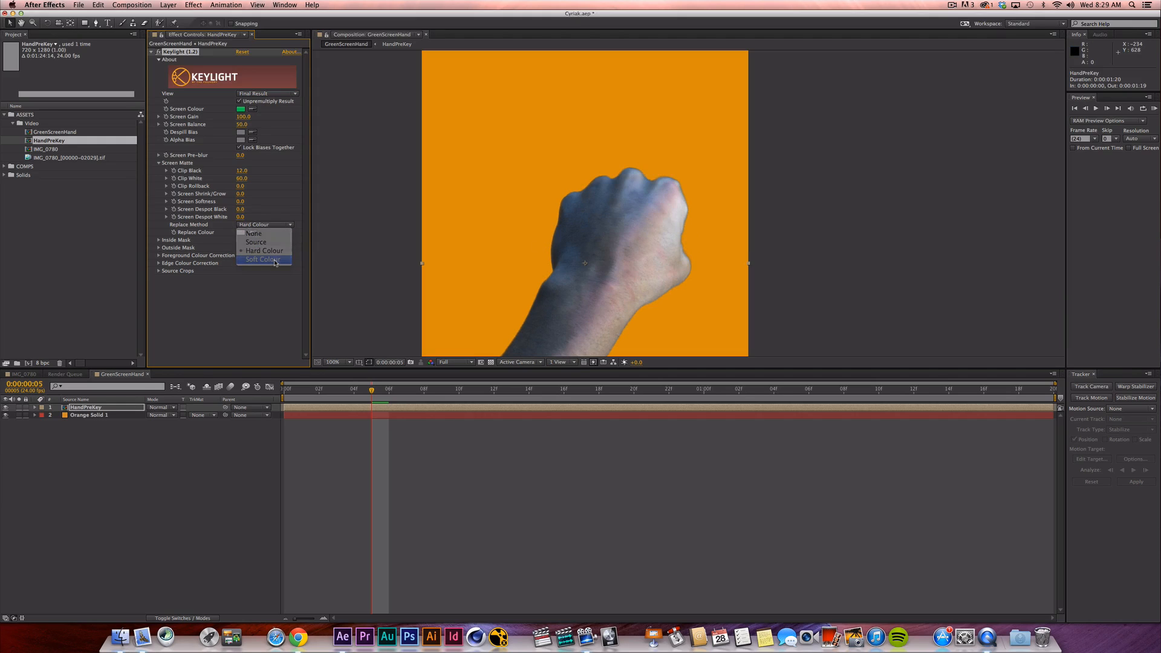
{"action": "left_click", "coordinate": [272, 262]}
{"action": "left_click", "coordinate": [279, 225]}
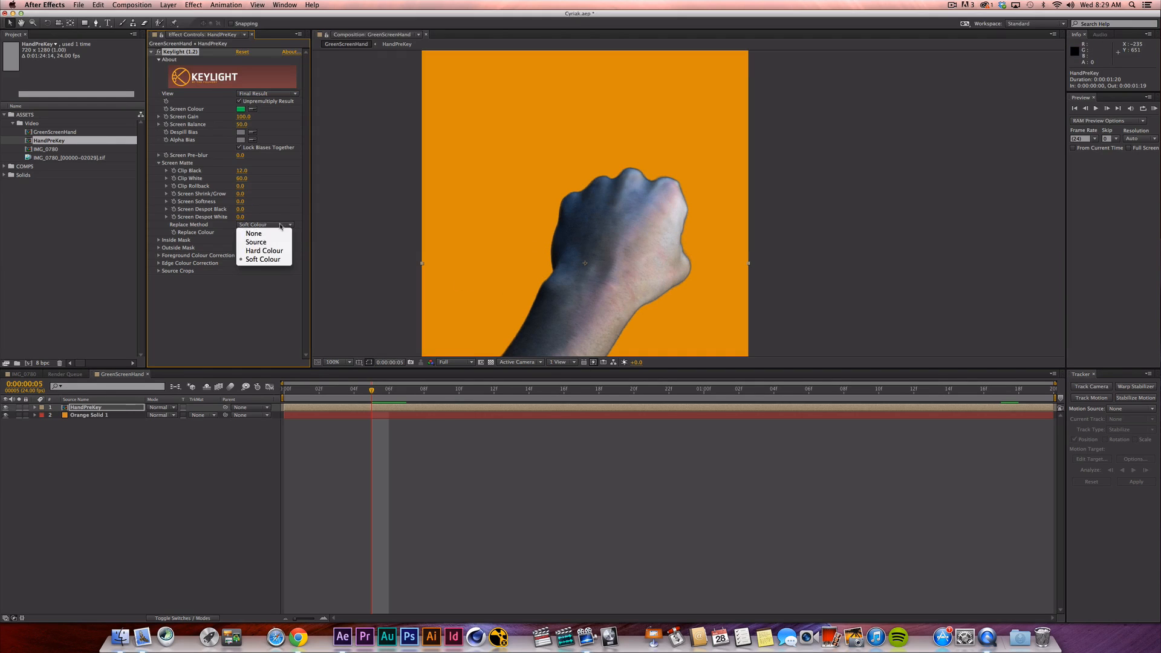
{"action": "left_click", "coordinate": [276, 251]}
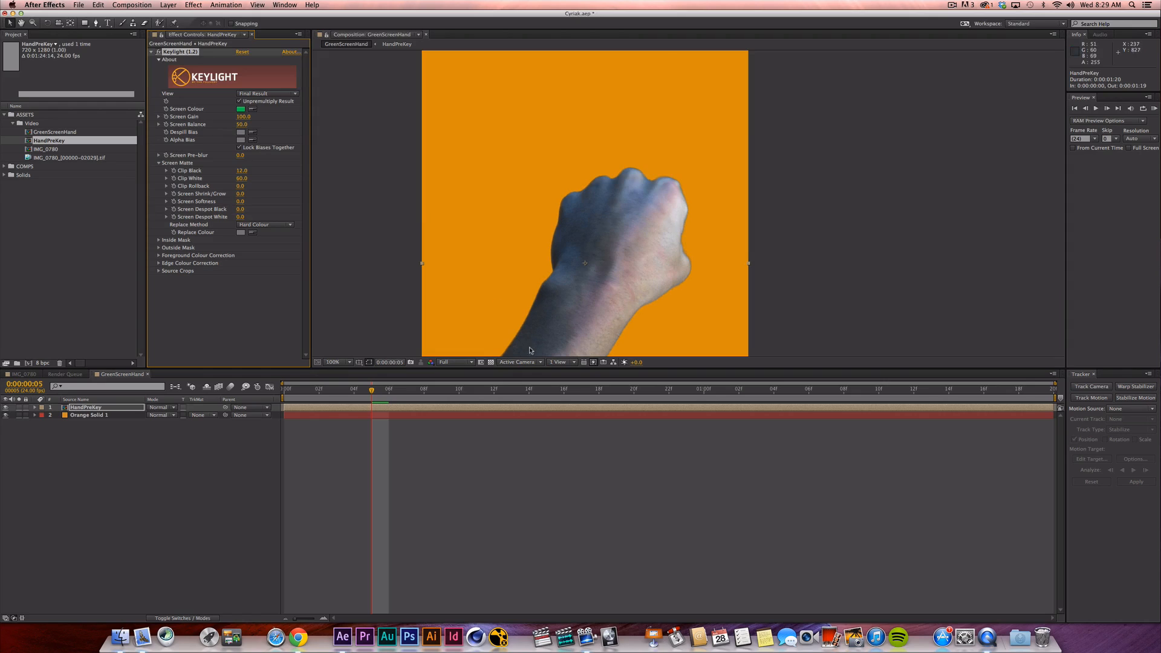
Try growing the screen matte, then set Screen Shrink/Grow to -1 and preview the hand over orange.
{"action": "left_click", "coordinate": [239, 194]}
{"action": "key", "text": "shift+Up"}
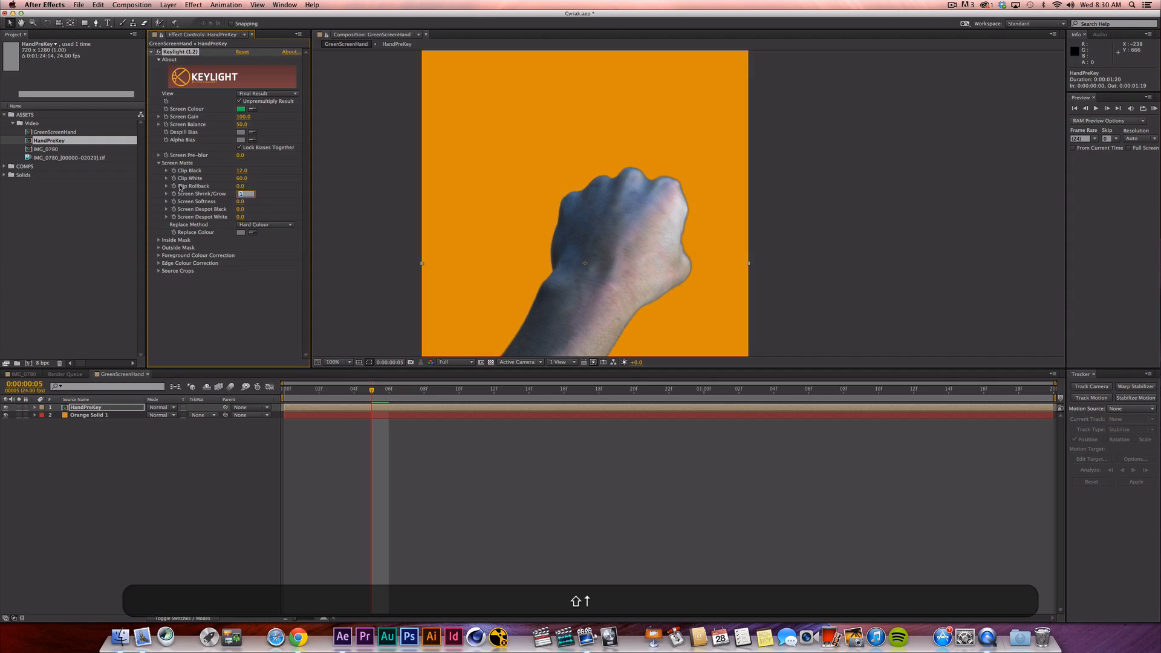
{"action": "key", "text": "shift+Up"}
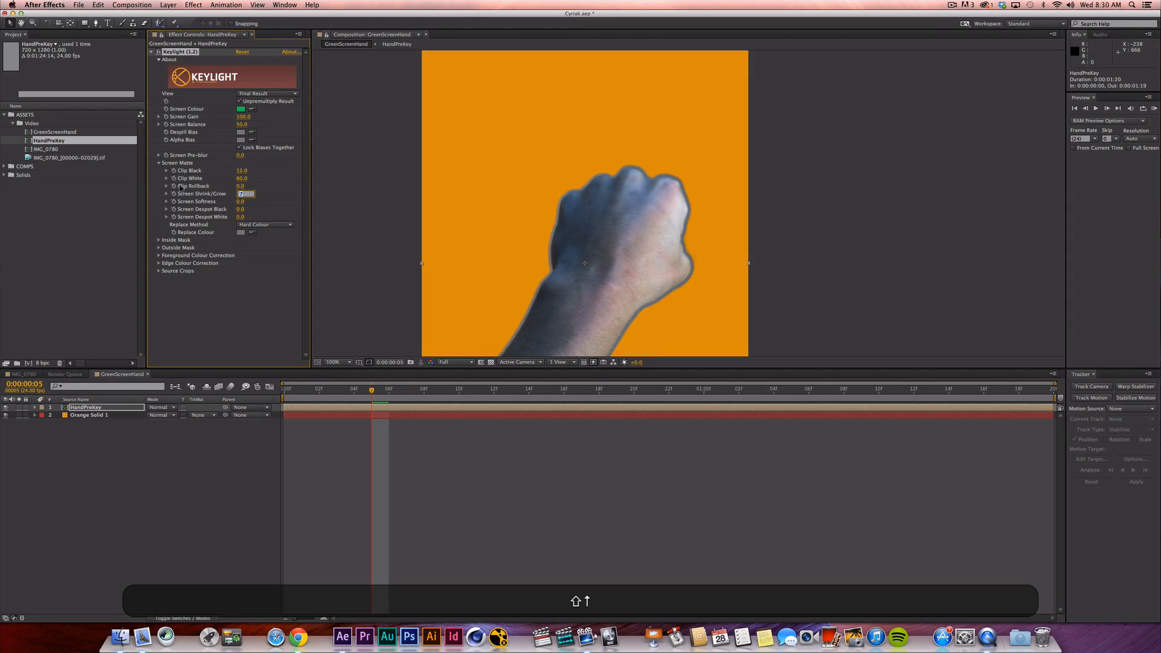
{"action": "key", "text": "shift+Down"}
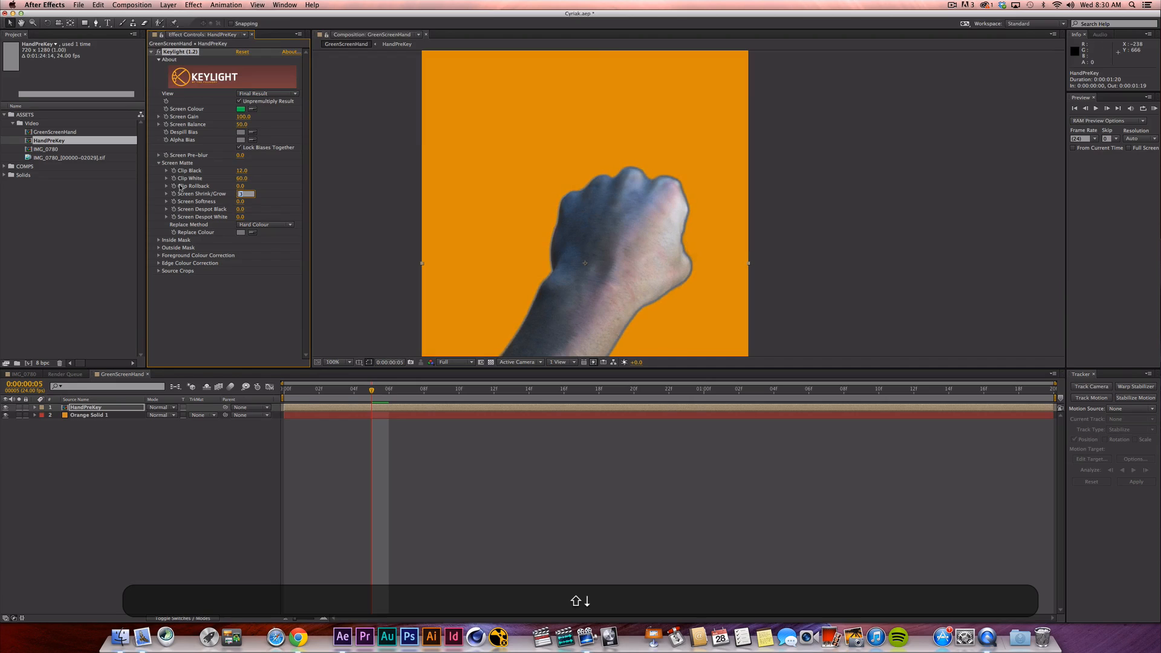
{"action": "key", "text": "shift+Down"}
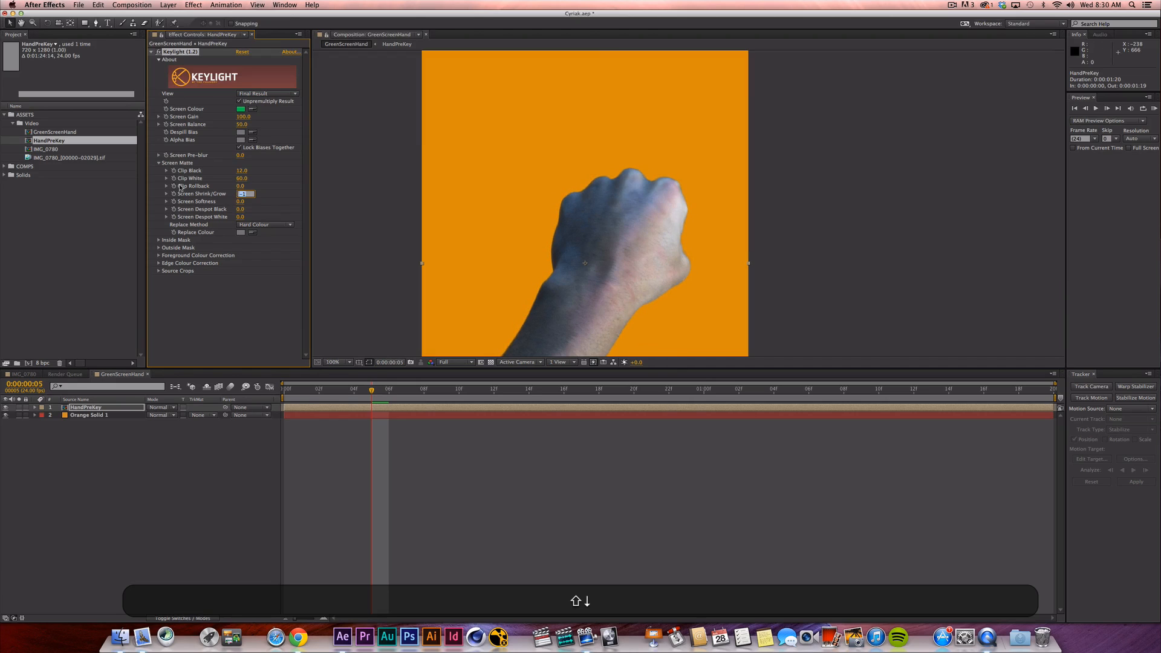
{"action": "left_click", "coordinate": [454, 481]}
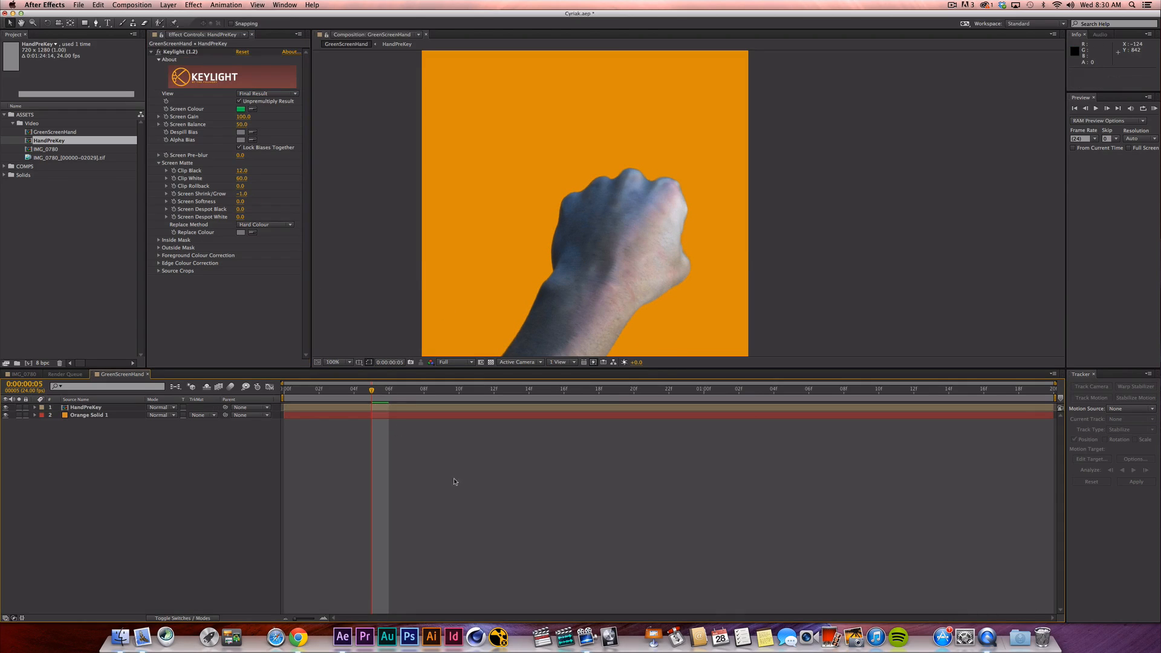
{"action": "key", "text": "space"}
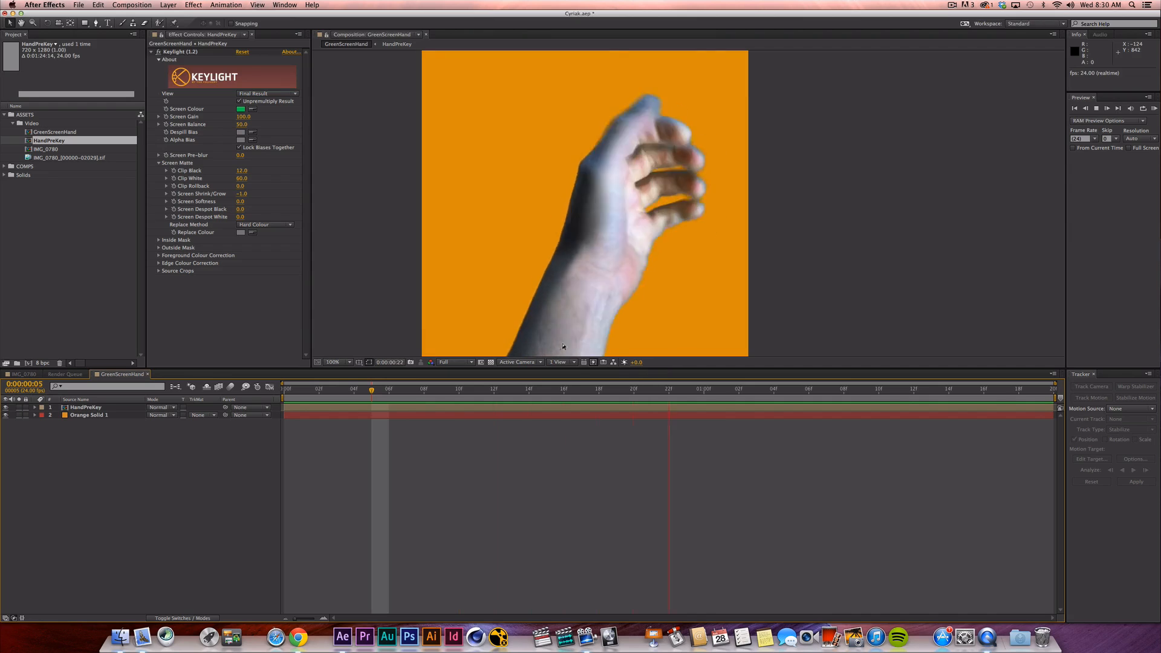
{"action": "key", "text": "space"}
{"action": "key", "text": "space"}
{"action": "key", "text": "space"}
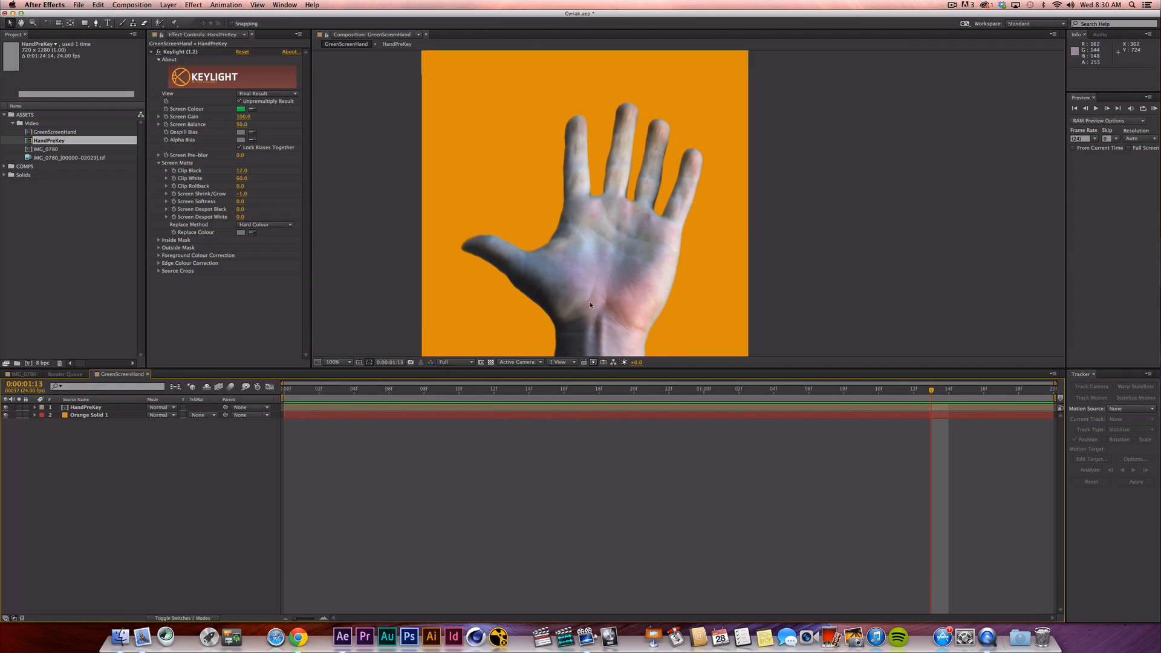
Set Keylight's Screen Softness to 1 and preview the hand's edges over the orange background.
{"action": "left_click_drag", "start_coordinate": [624, 312], "coordinate": [565, 312]}
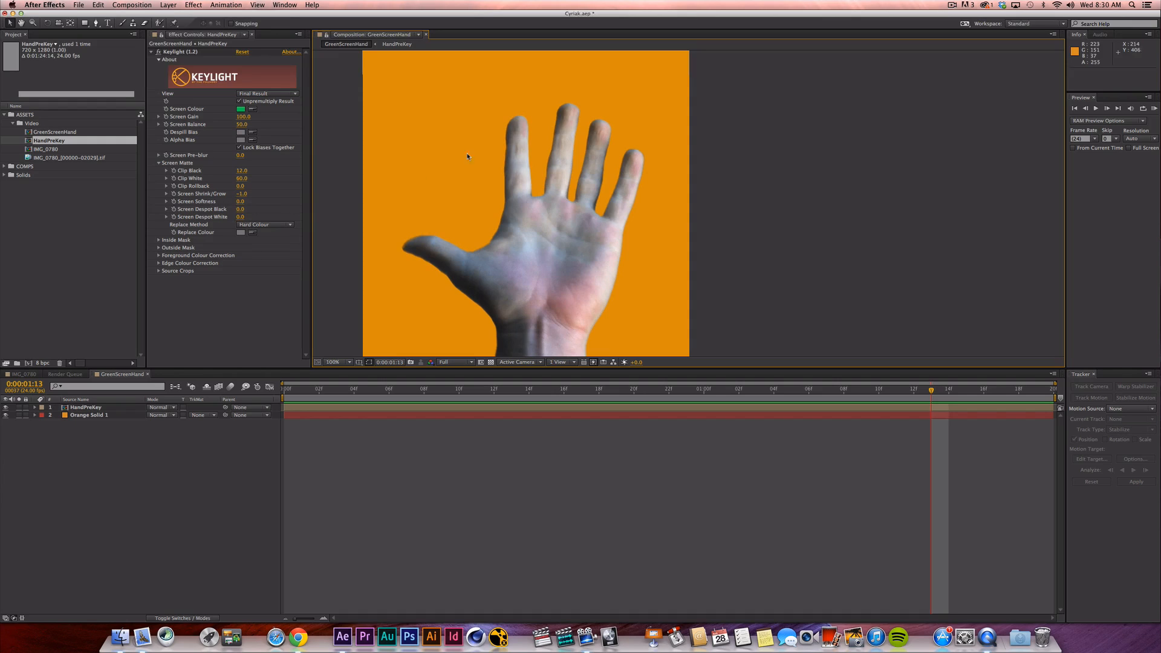
{"action": "left_click", "coordinate": [240, 201]}
{"action": "key", "text": "shift"}
{"action": "key", "text": "shift+Up"}
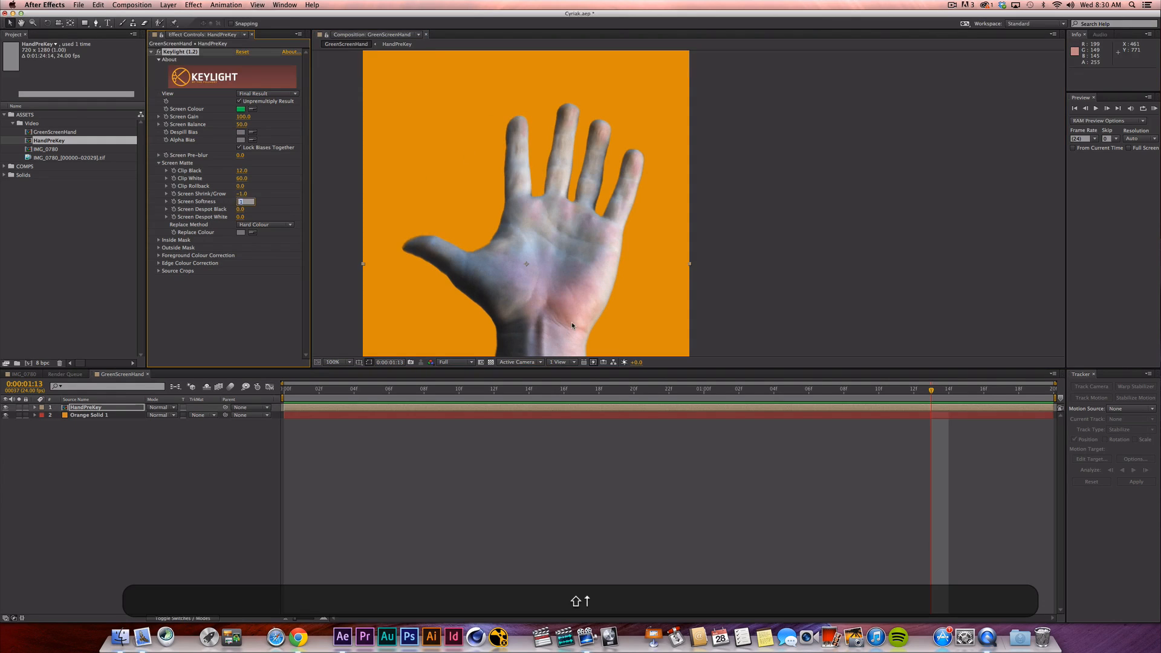
{"action": "left_click", "coordinate": [484, 552]}
{"action": "key", "text": "KP_0"}
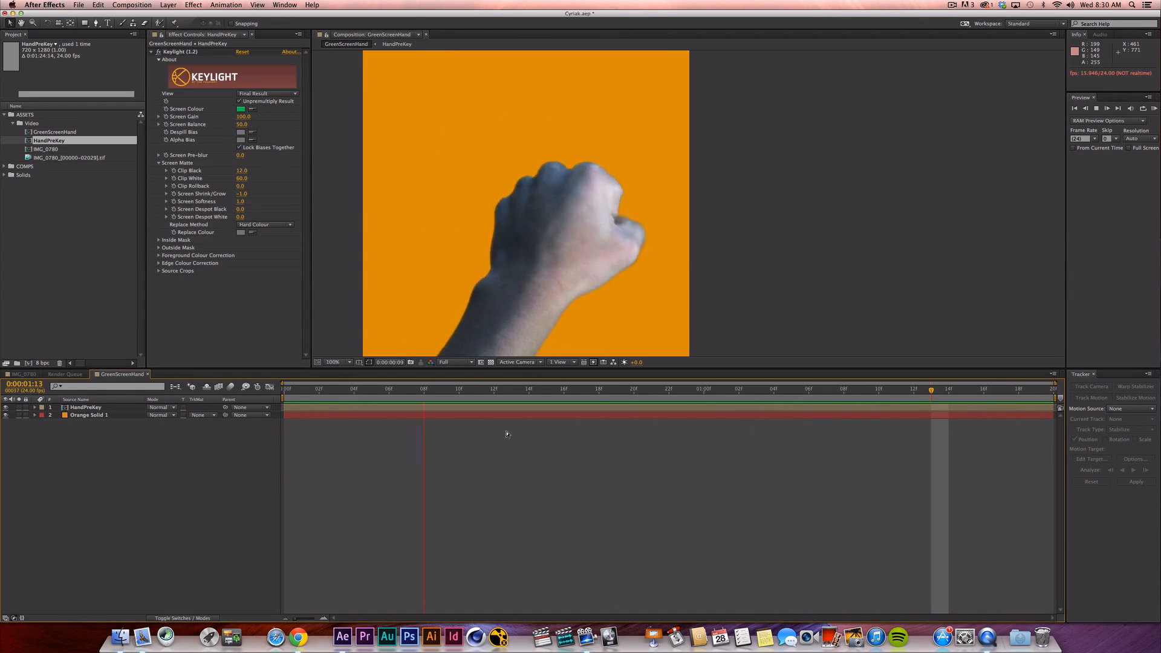
{"action": "key", "text": "space"}
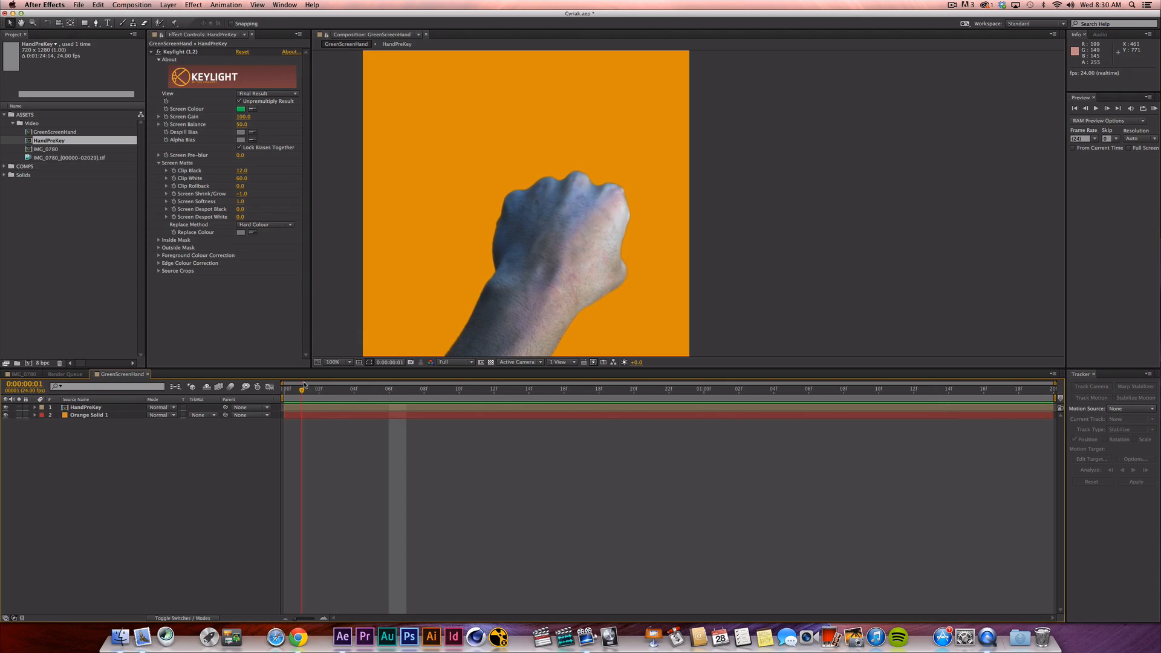
Collapse the Keylight settings and apply the Hue/Saturation effect to HandPreKey.
{"action": "left_click", "coordinate": [152, 52]}
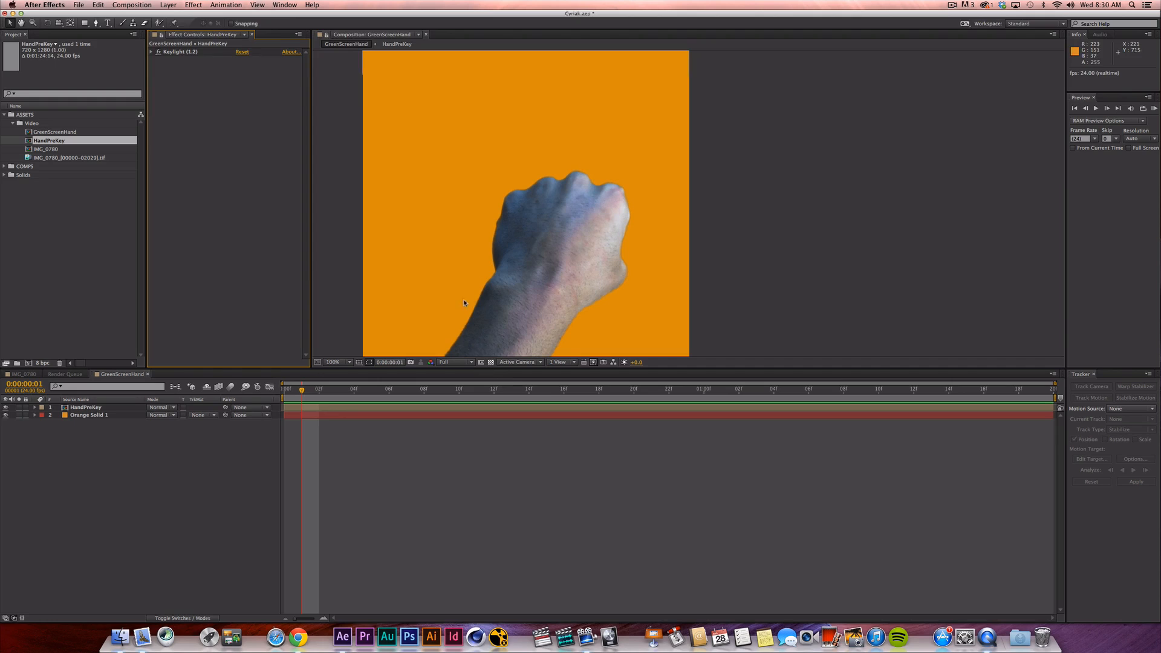
{"action": "left_click", "coordinate": [109, 407]}
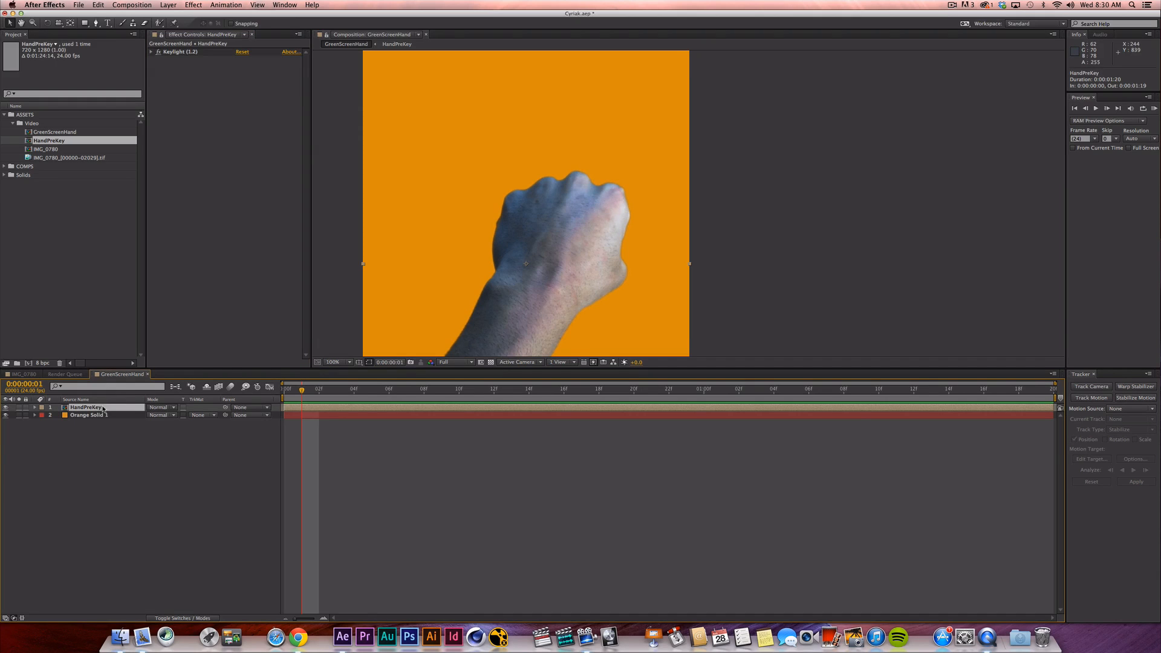
{"action": "left_click", "coordinate": [193, 5]}
{"action": "mouse_move", "coordinate": [213, 91]}
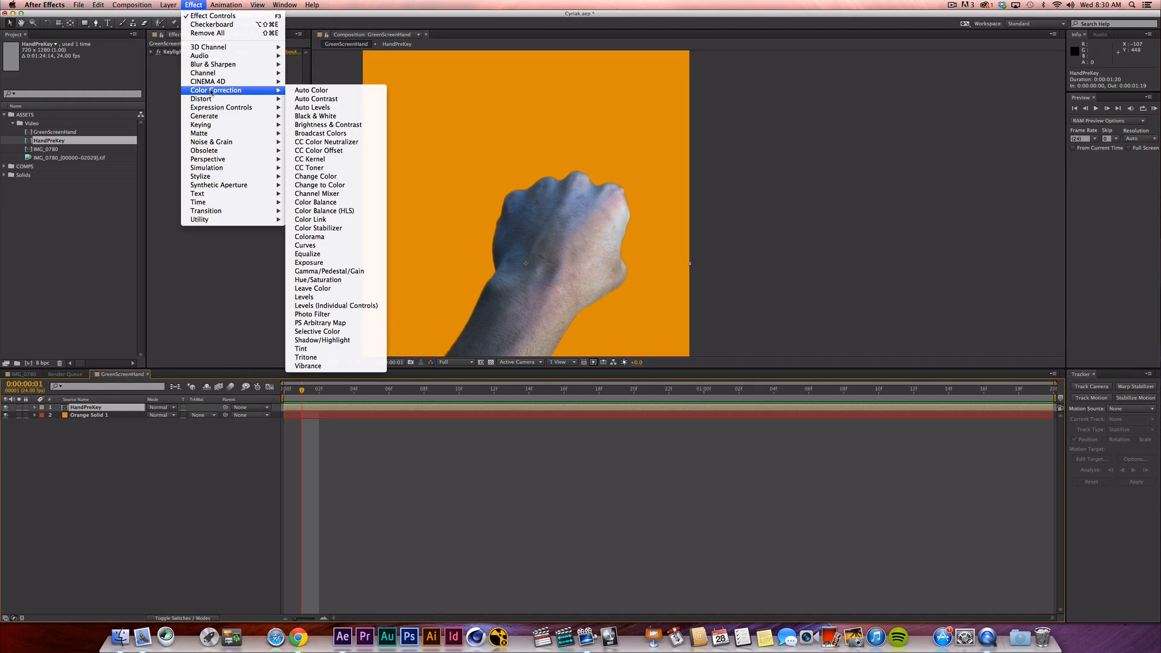
{"action": "left_click", "coordinate": [341, 282]}
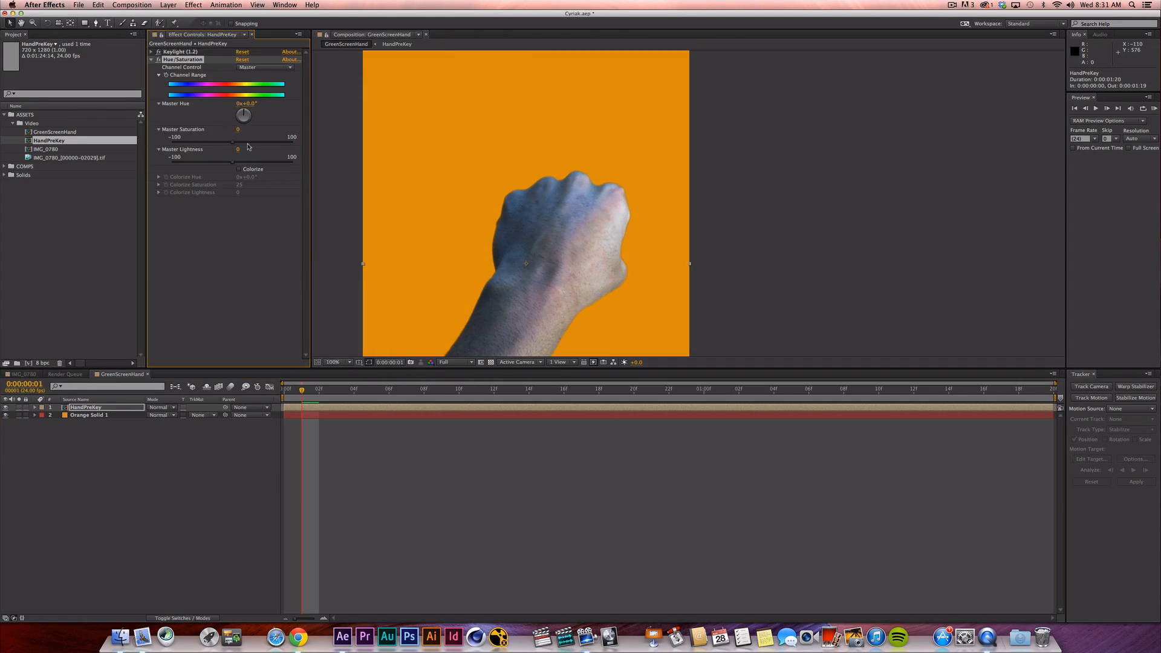
In Hue/Saturation, shift the Blues' hue to about +33° and their saturation to about -88, and preview the hand at 50% zoom.
{"action": "left_click", "coordinate": [269, 67]}
{"action": "left_click", "coordinate": [257, 121]}
{"action": "mouse_move", "coordinate": [250, 111]}
{"action": "left_mouse_down"}
{"action": "mouse_move", "coordinate": [243, 104]}
{"action": "mouse_move", "coordinate": [259, 107]}
{"action": "left_mouse_up"}
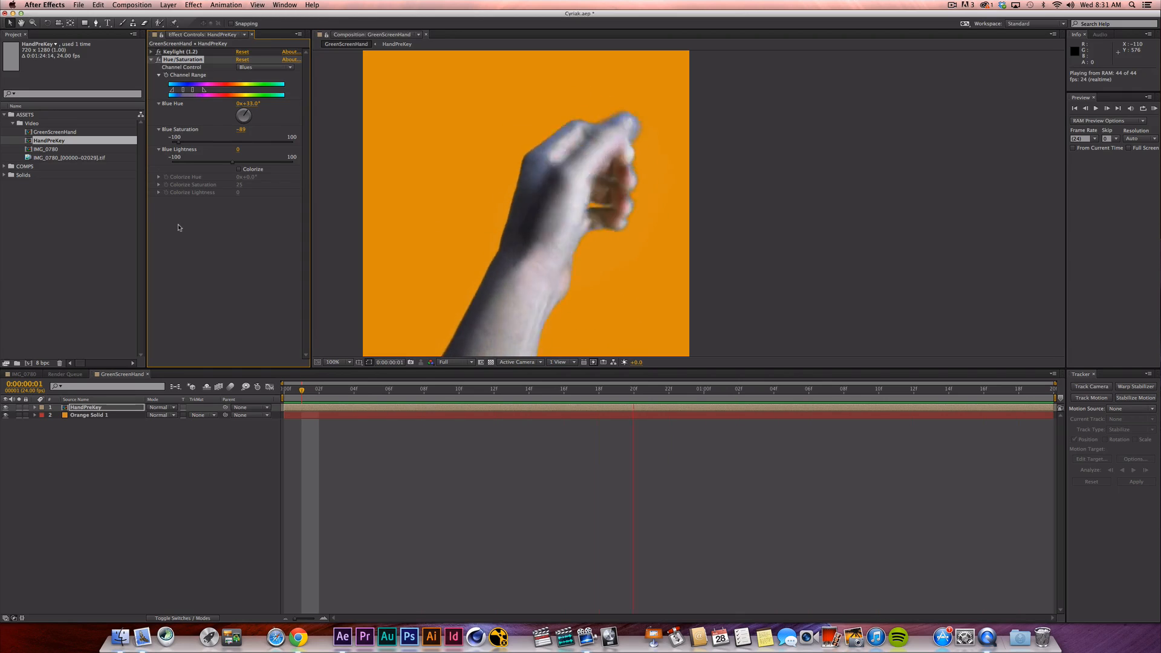
{"action": "key", "text": "space"}
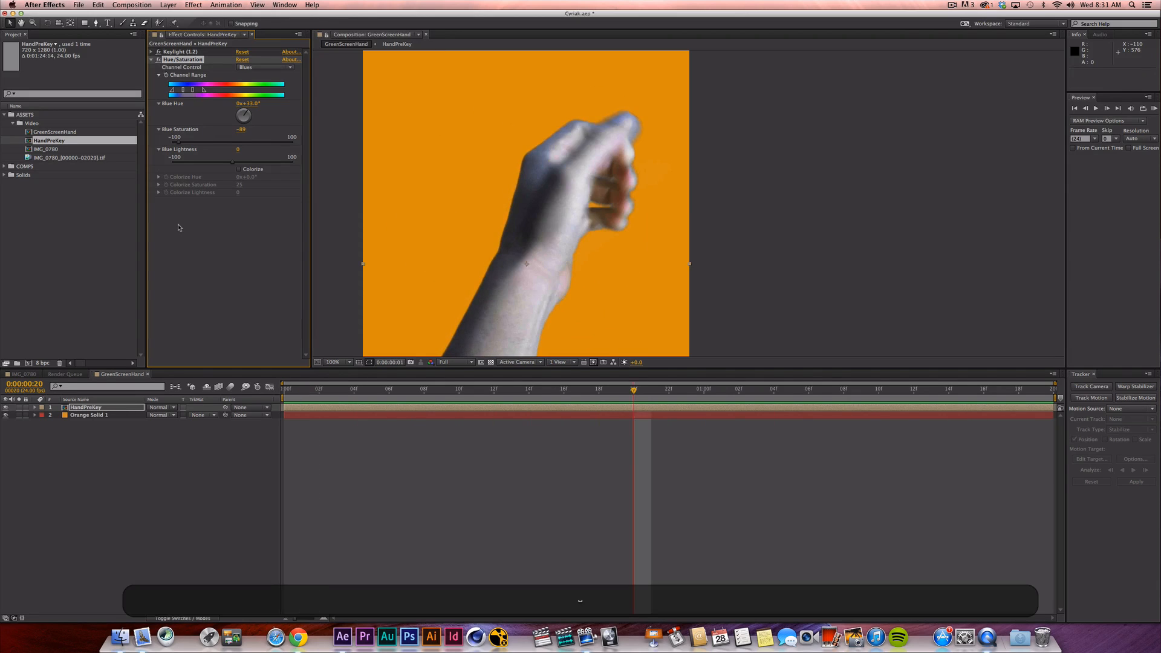
{"action": "key", "text": "comma"}
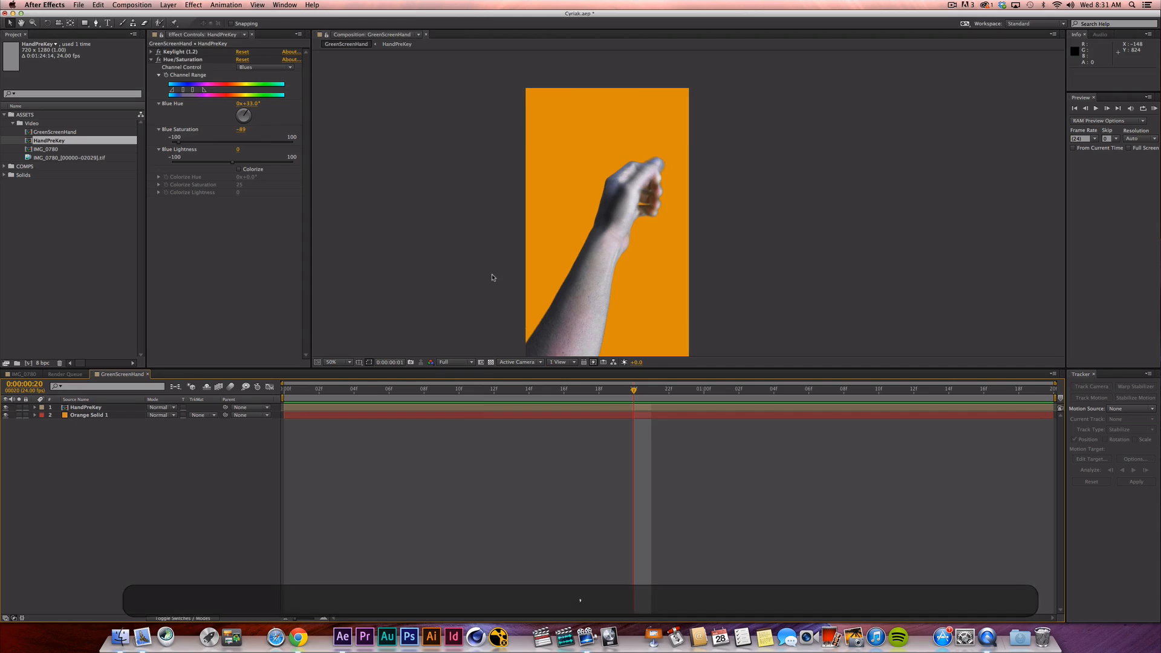
Play back and scrub through the colour-corrected hand over the orange background, and save the project.
{"action": "key", "text": "KP_0"}
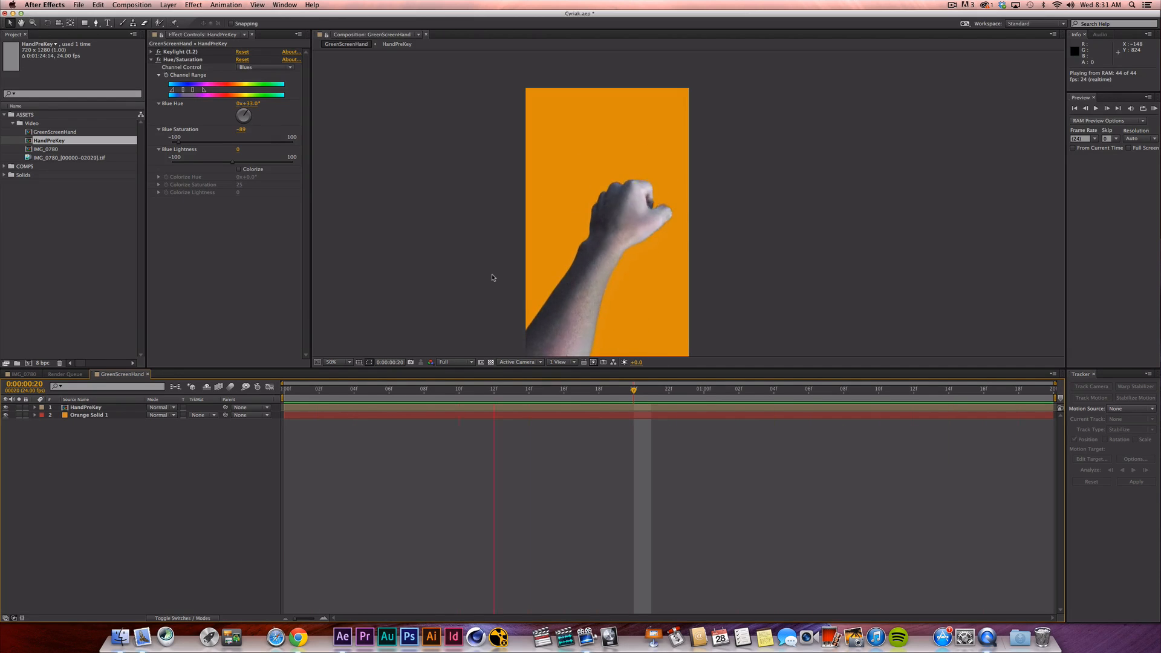
{"action": "key", "text": "space"}
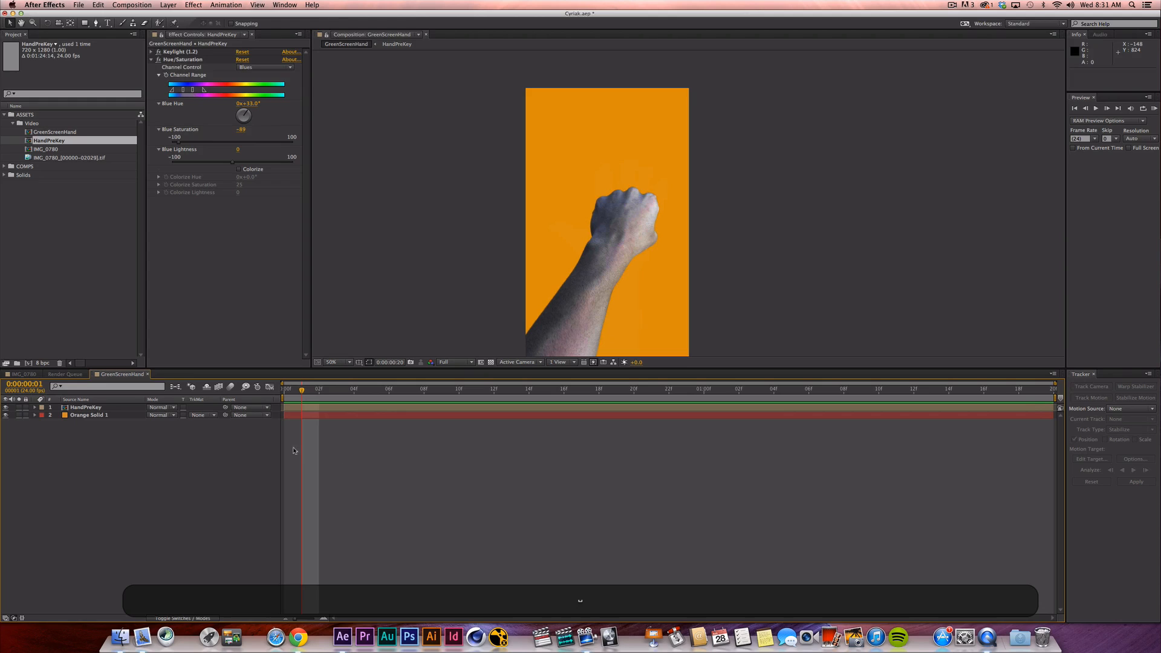
{"action": "key", "text": "super+s"}
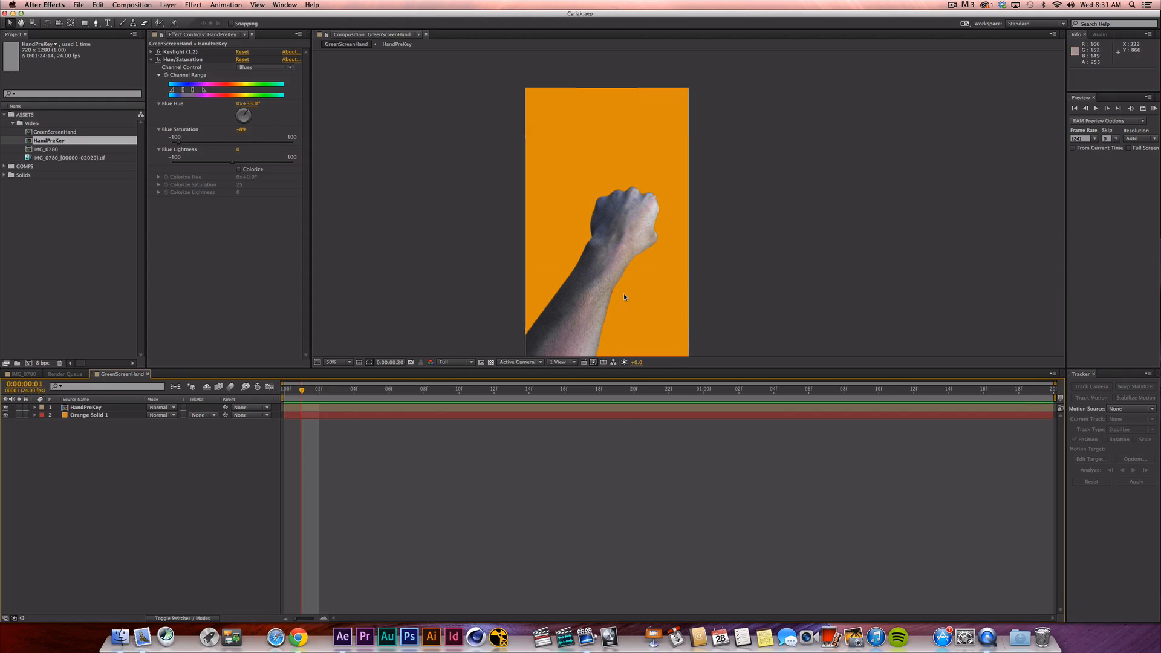
{"action": "left_click_drag", "start_coordinate": [327, 394], "coordinate": [934, 456]}
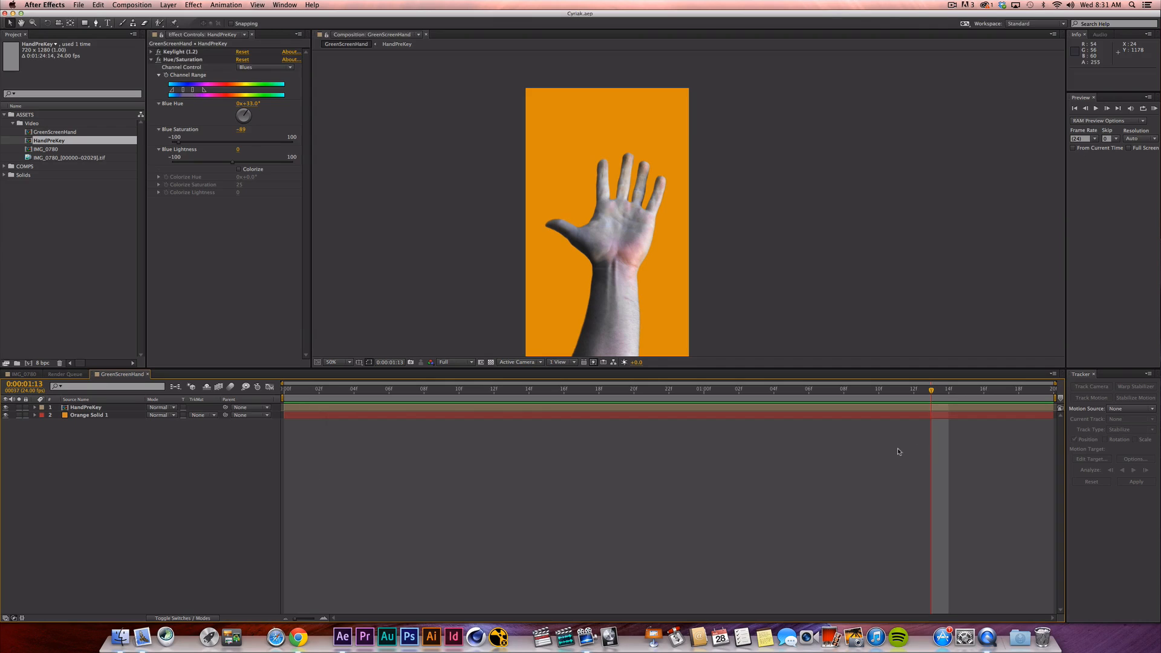
{"action": "left_click_drag", "start_coordinate": [348, 387], "coordinate": [294, 392]}
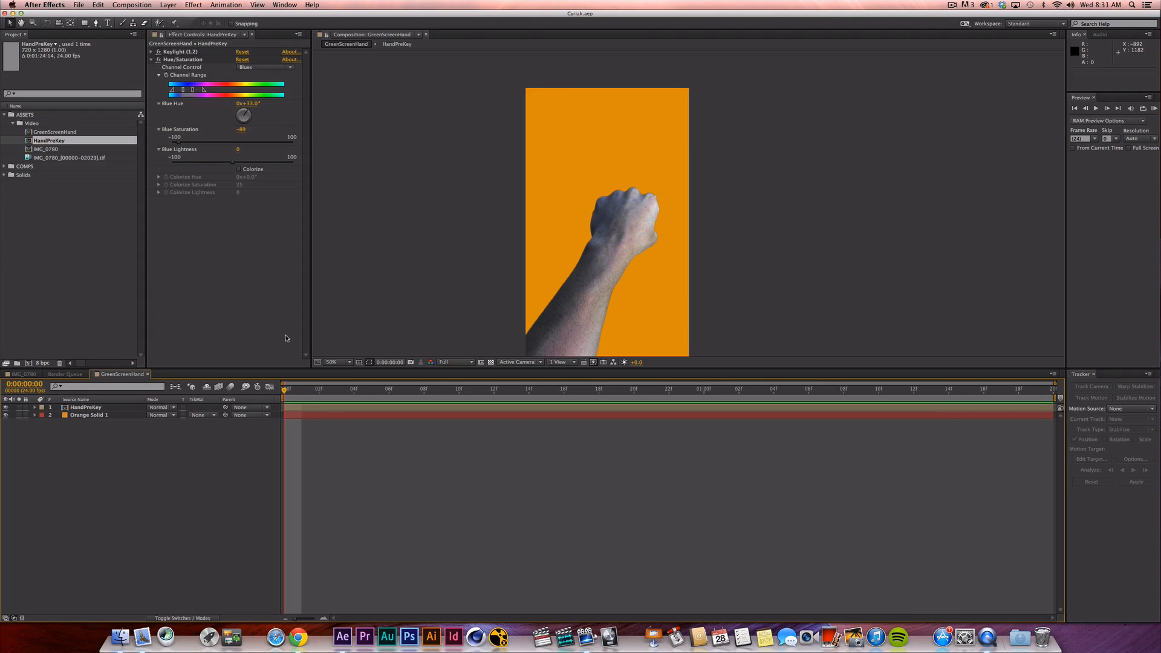
{"action": "left_click_drag", "start_coordinate": [290, 391], "coordinate": [931, 426]}
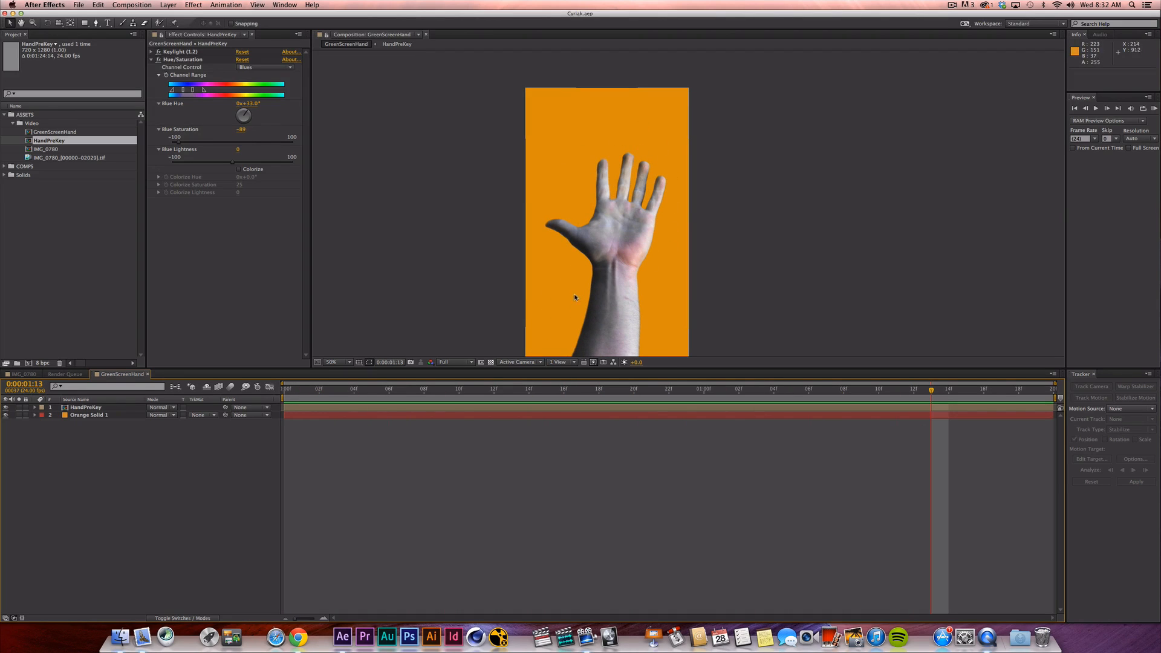
{"action": "left_click_drag", "start_coordinate": [948, 390], "coordinate": [958, 382]}
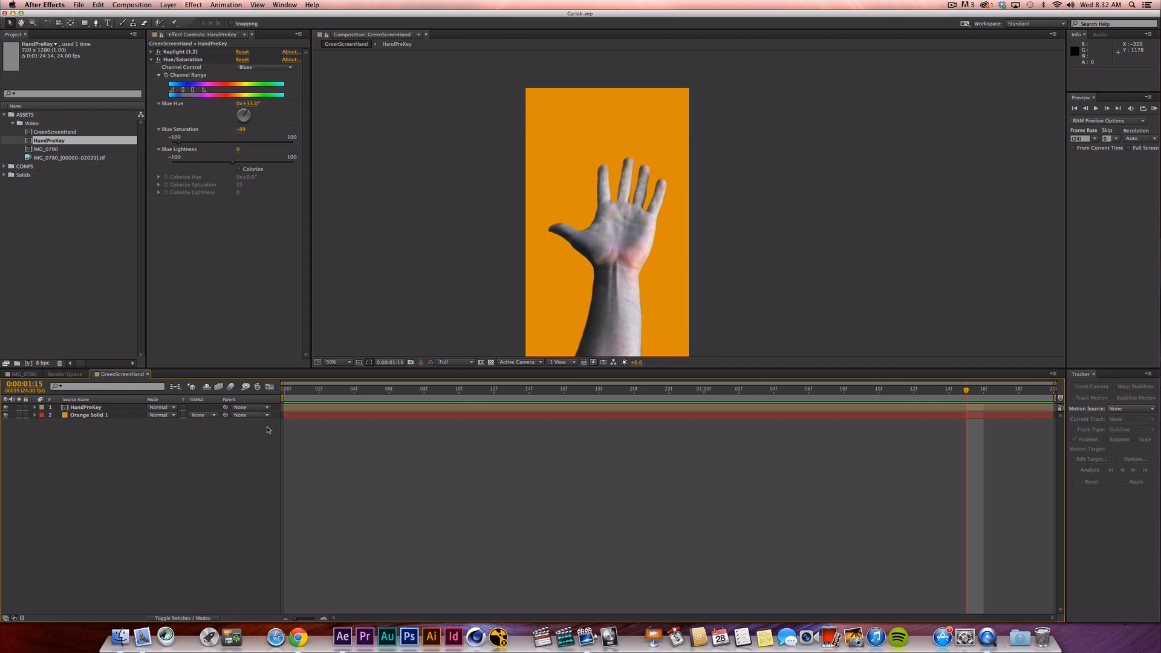
Make the Orange Solid 1 layer in GreenScreenHand a guide layer.
{"action": "left_click", "coordinate": [89, 415]}
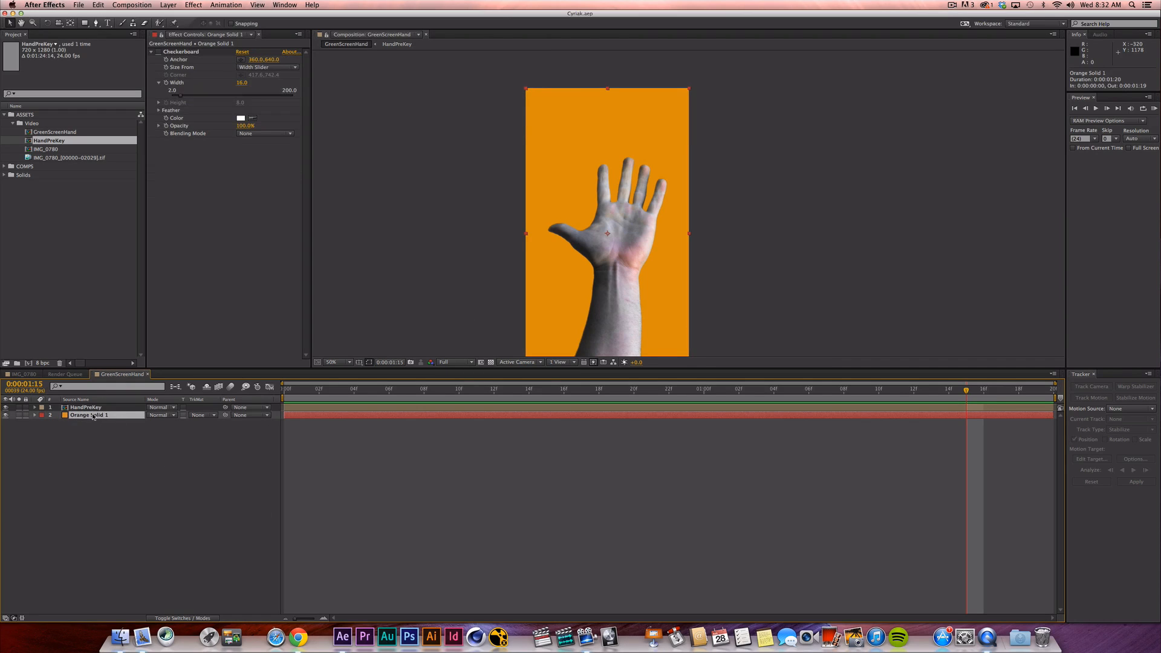
{"action": "right_click", "coordinate": [101, 416]}
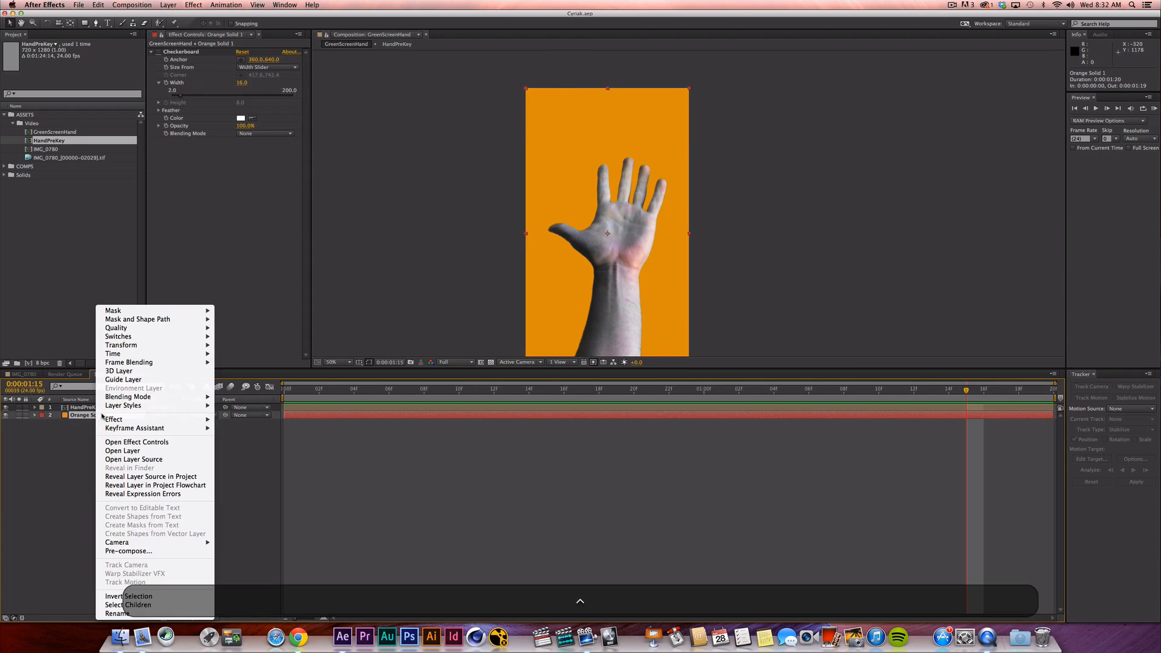
{"action": "left_click", "coordinate": [158, 380]}
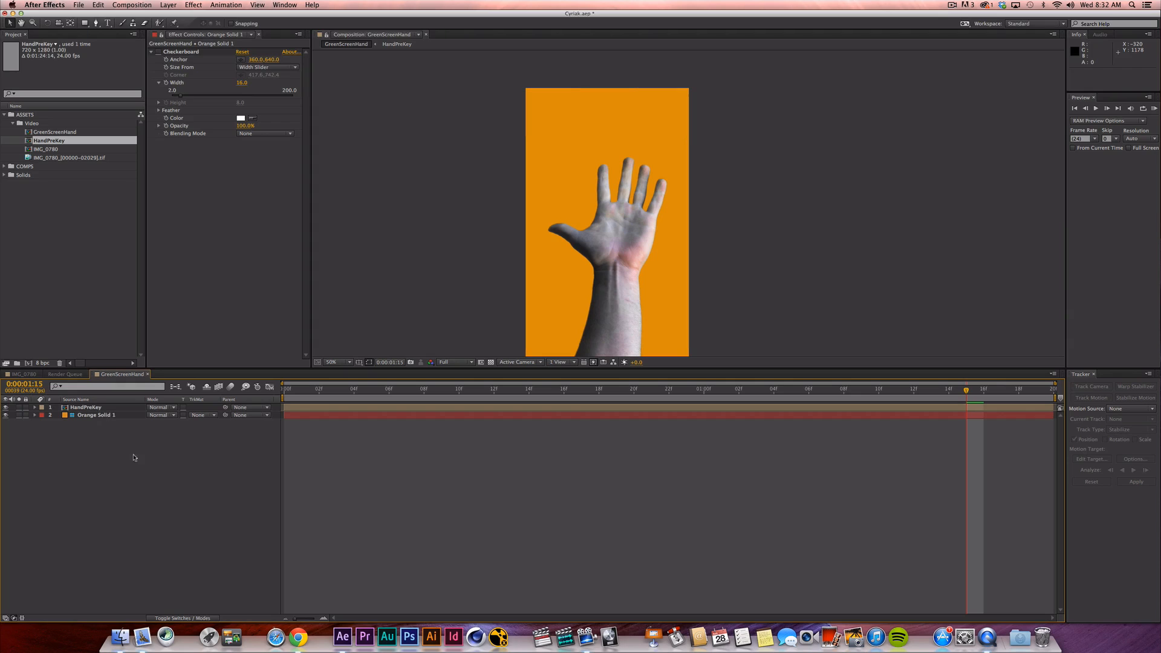
Close the GreenScreenHand composition and create a new composition from it in the project.
{"action": "key", "text": "super+w"}
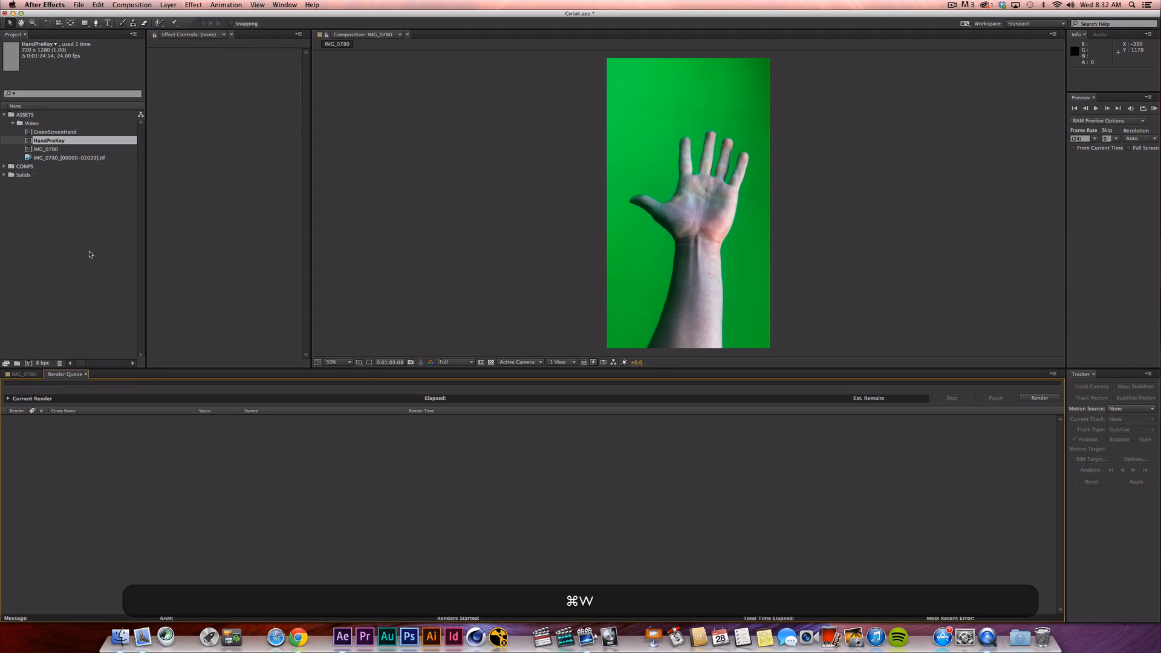
{"action": "left_click", "coordinate": [90, 257]}
{"action": "left_click", "coordinate": [75, 133]}
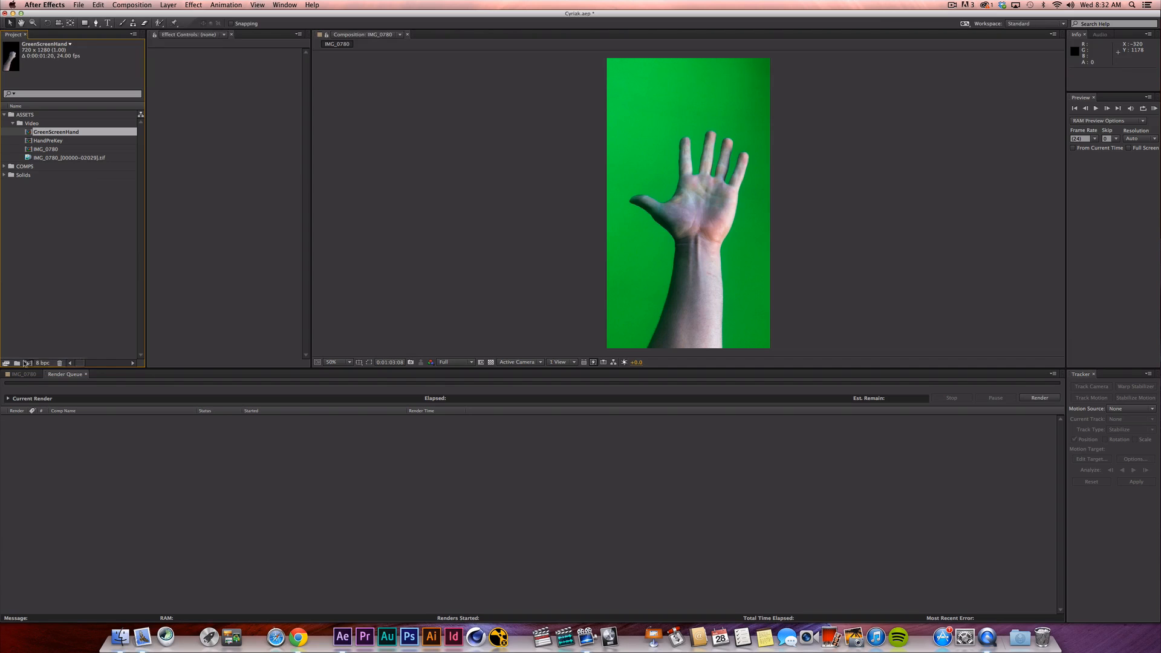
{"action": "left_click_drag", "start_coordinate": [75, 132], "coordinate": [28, 366]}
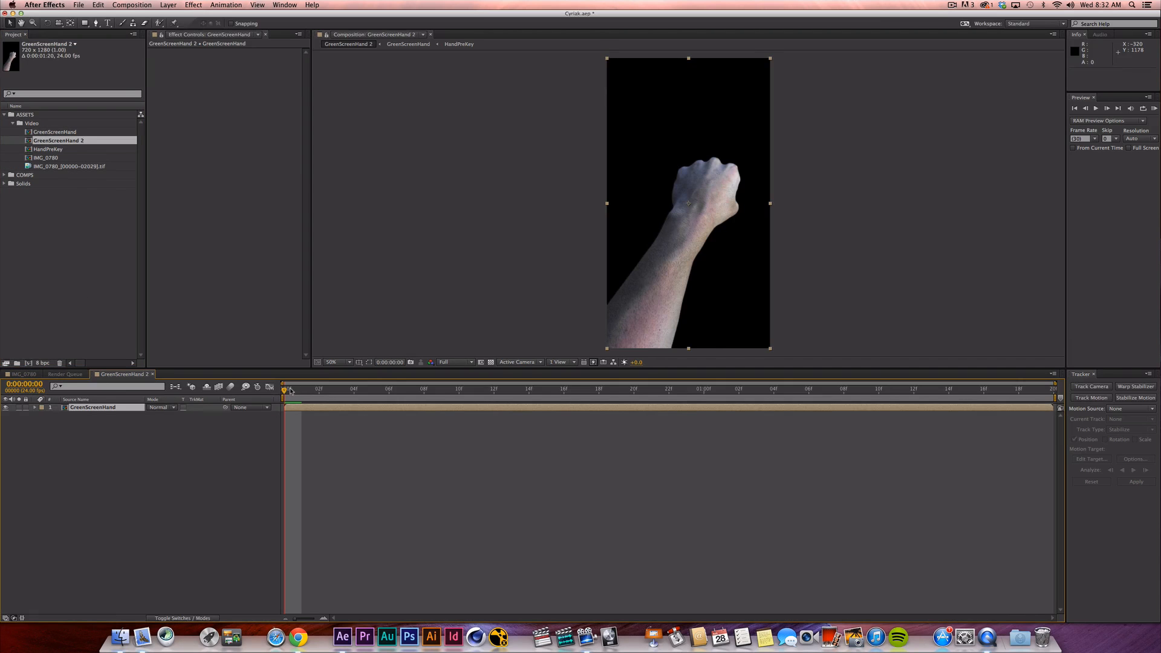
Play back and scrub through the hand's motion in GreenScreenHand 2, and save the project.
{"action": "key", "text": "KP_0"}
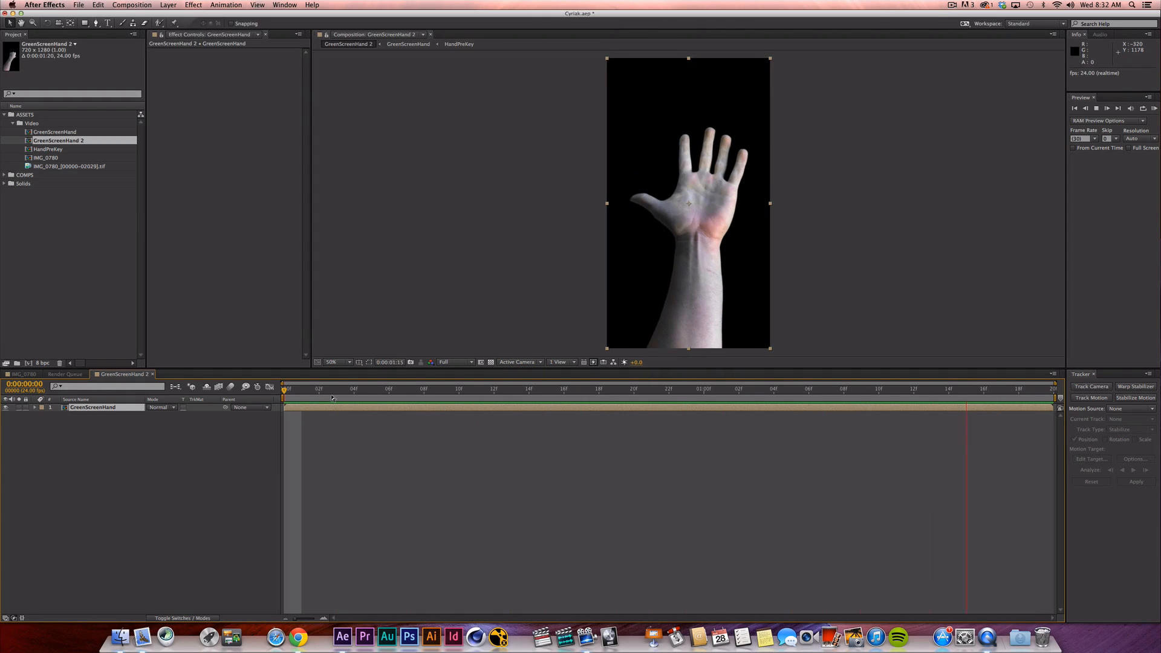
{"action": "key", "text": "space"}
{"action": "left_click_drag", "start_coordinate": [287, 391], "coordinate": [960, 429]}
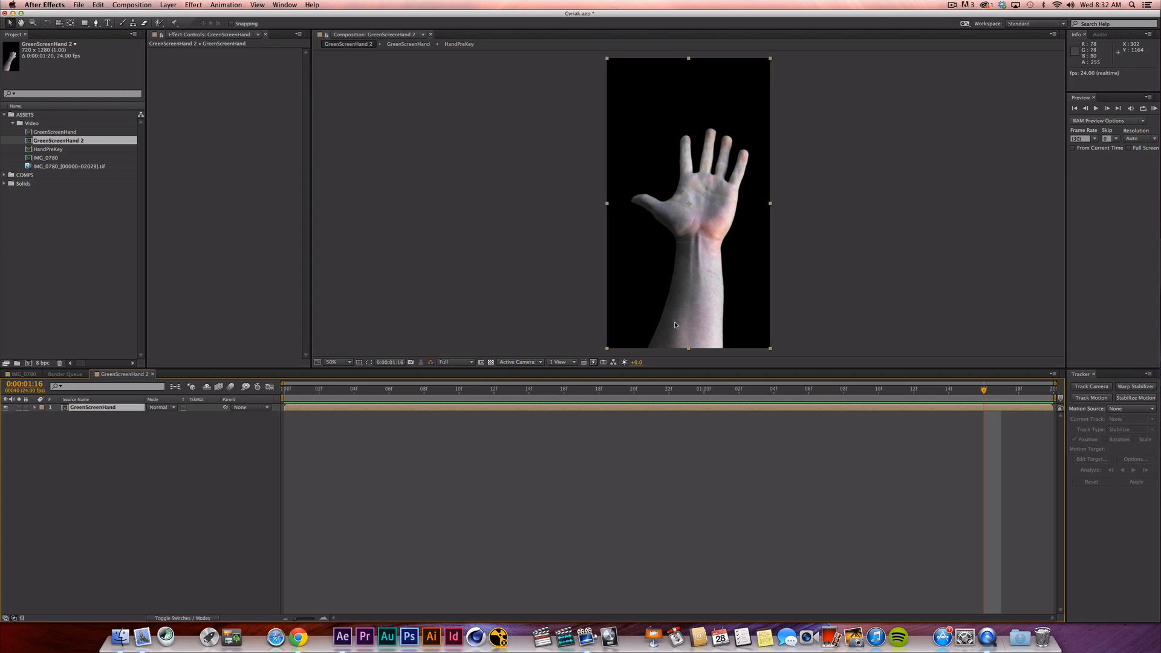
{"action": "key", "text": "space"}
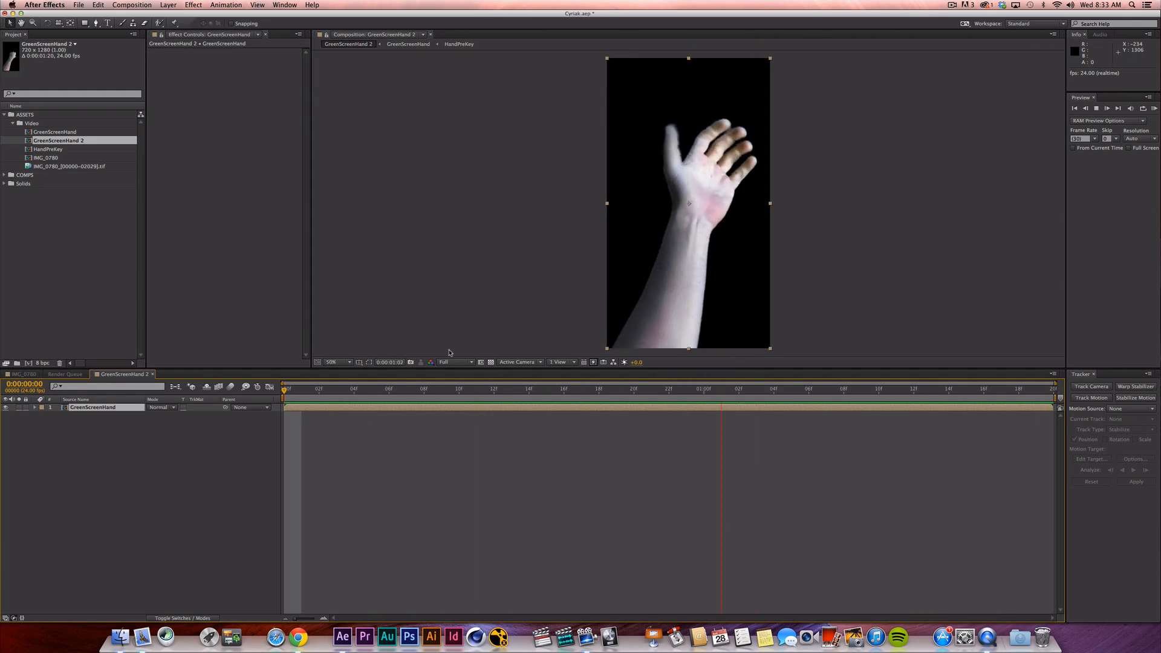
{"action": "key", "text": "space"}
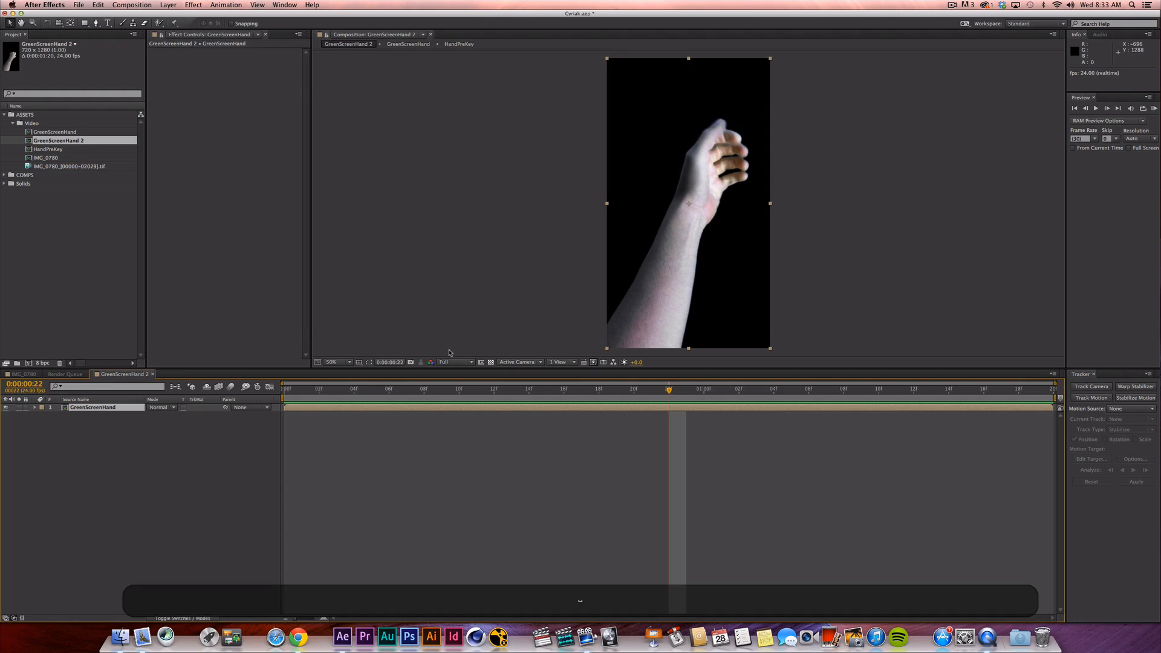
{"action": "left_click", "coordinate": [702, 398]}
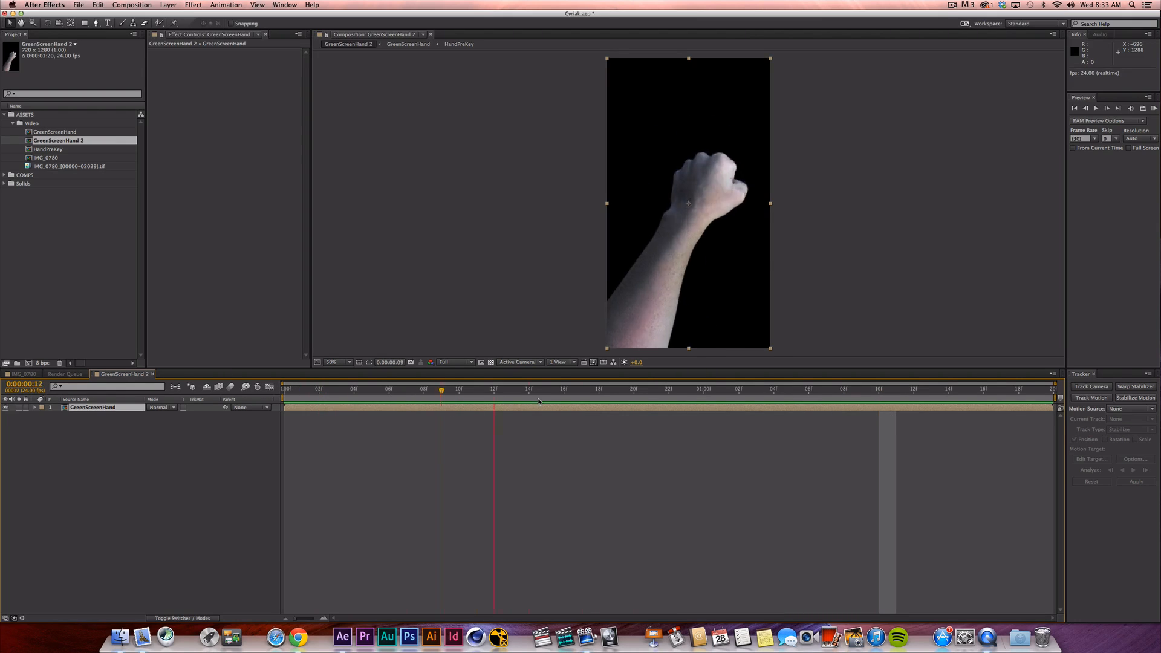
{"action": "left_click", "coordinate": [558, 472]}
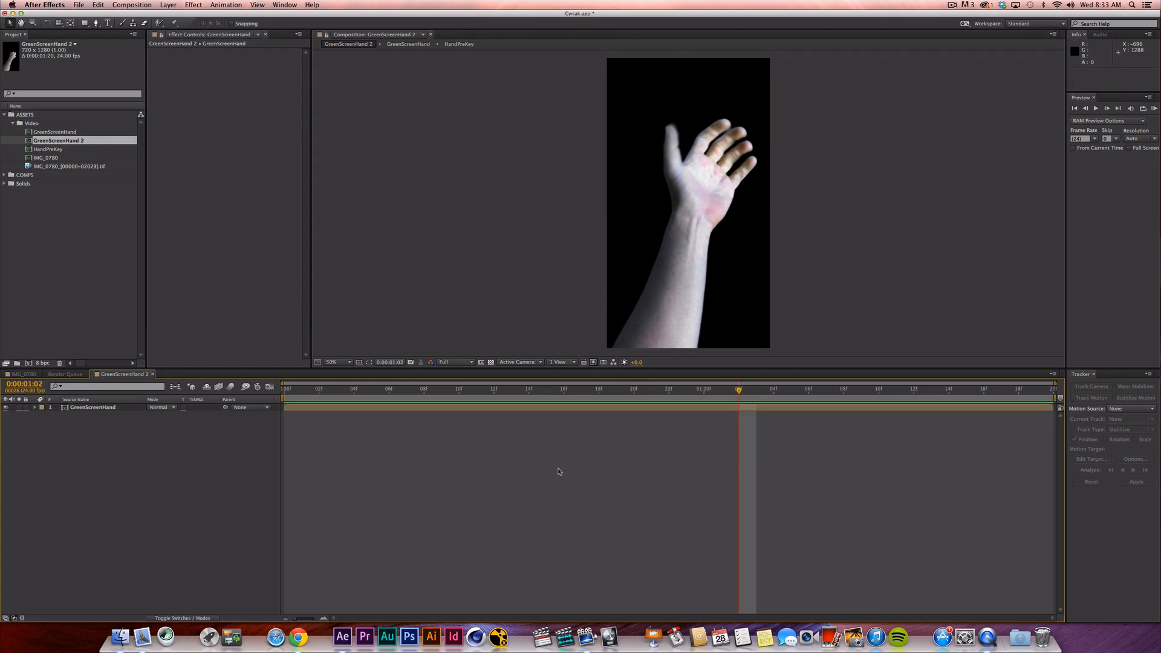
{"action": "key", "text": "super+s"}
{"action": "left_click_drag", "start_coordinate": [415, 389], "coordinate": [949, 396]}
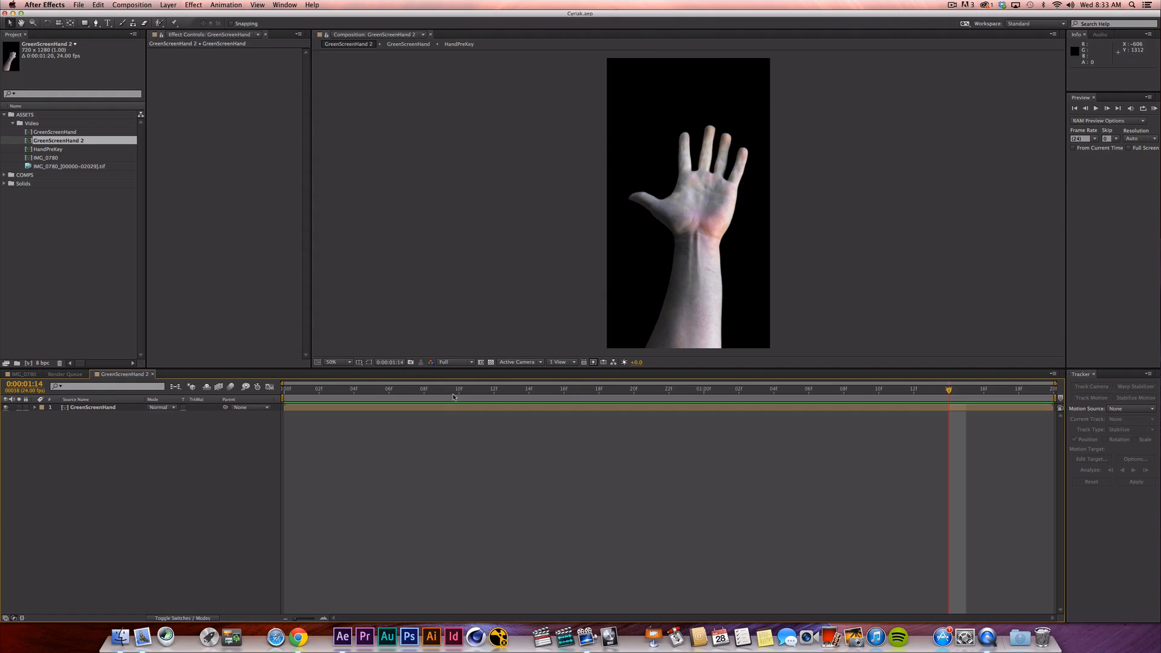
{"action": "left_click_drag", "start_coordinate": [753, 390], "coordinate": [791, 390]}
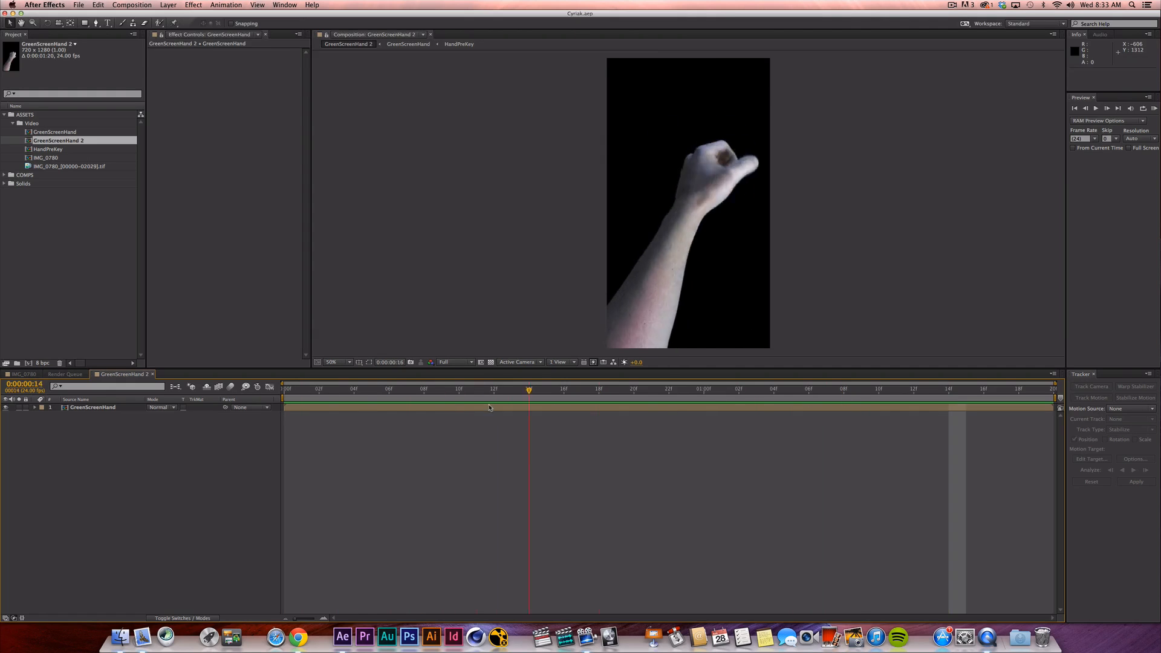
{"action": "key", "text": "space"}
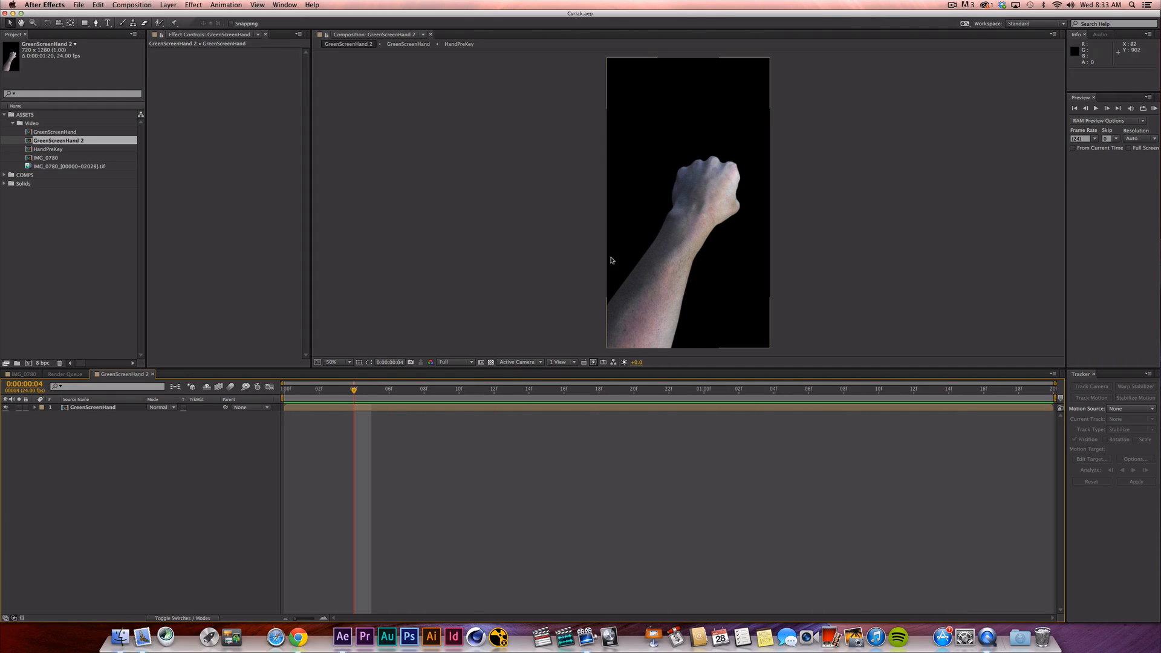
At 0:00:01:15, draw a straight horizontal Pen tool line across the wrist, extending past both sides of the frame.
{"action": "left_click_drag", "start_coordinate": [367, 389], "coordinate": [967, 436]}
{"action": "left_click", "coordinate": [96, 23]}
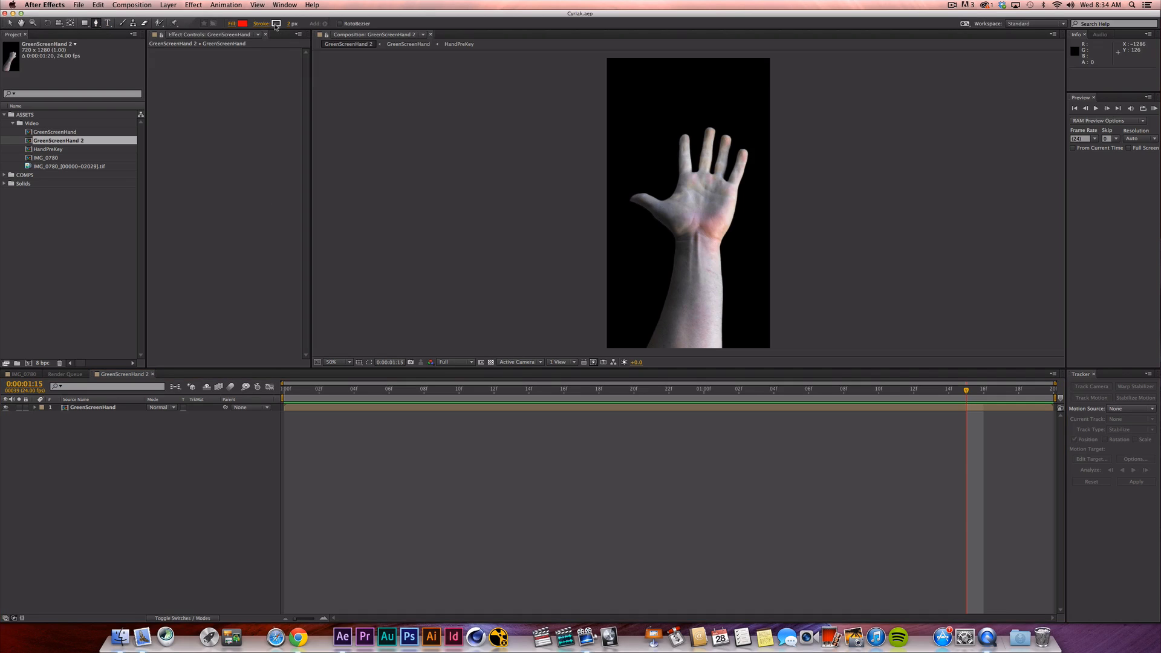
{"action": "left_click", "coordinate": [599, 253]}
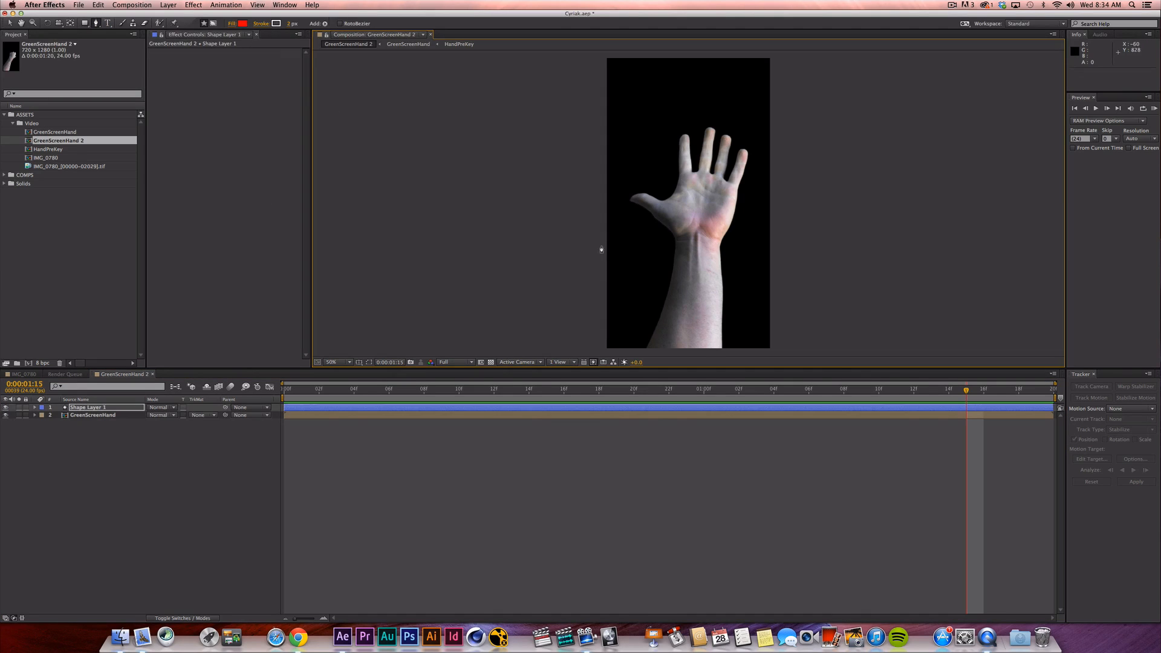
{"action": "left_click", "coordinate": [780, 252]}
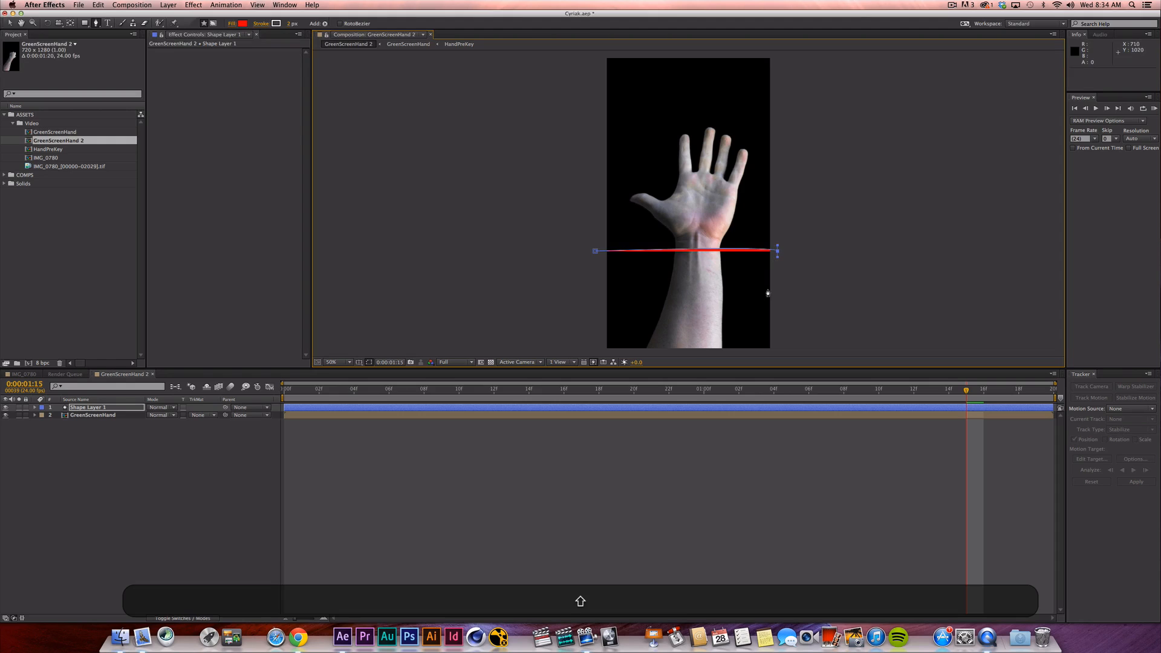
{"action": "key", "text": "shift+super+z"}
{"action": "left_click", "coordinate": [791, 252], "text": "shift"}
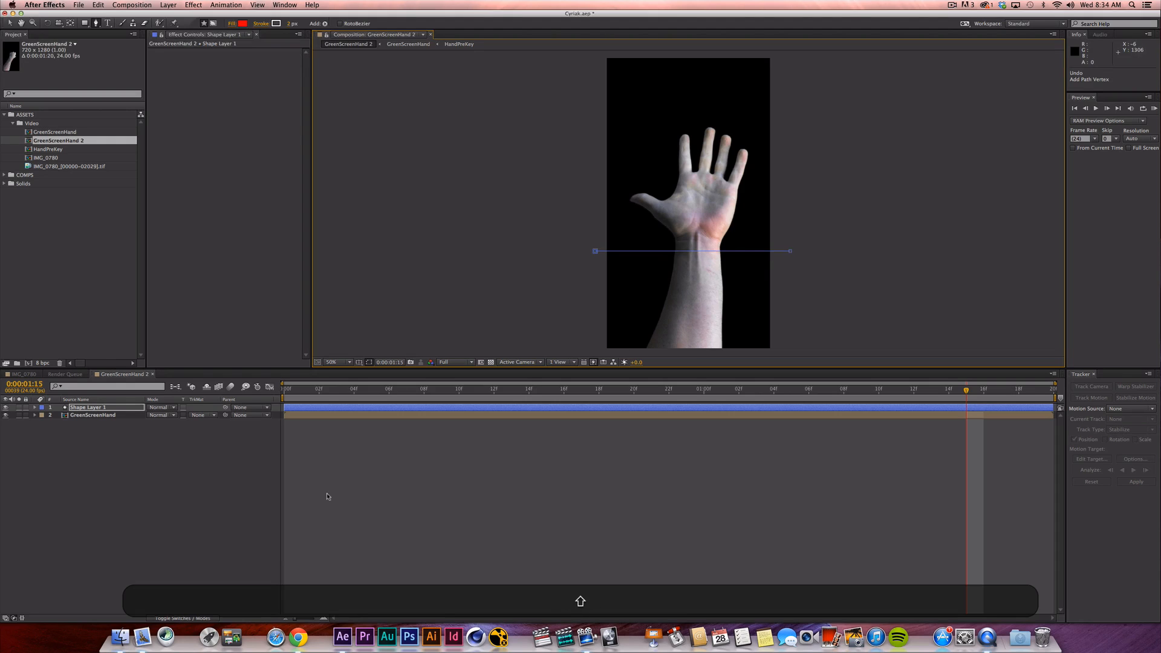
{"action": "left_click", "coordinate": [353, 501]}
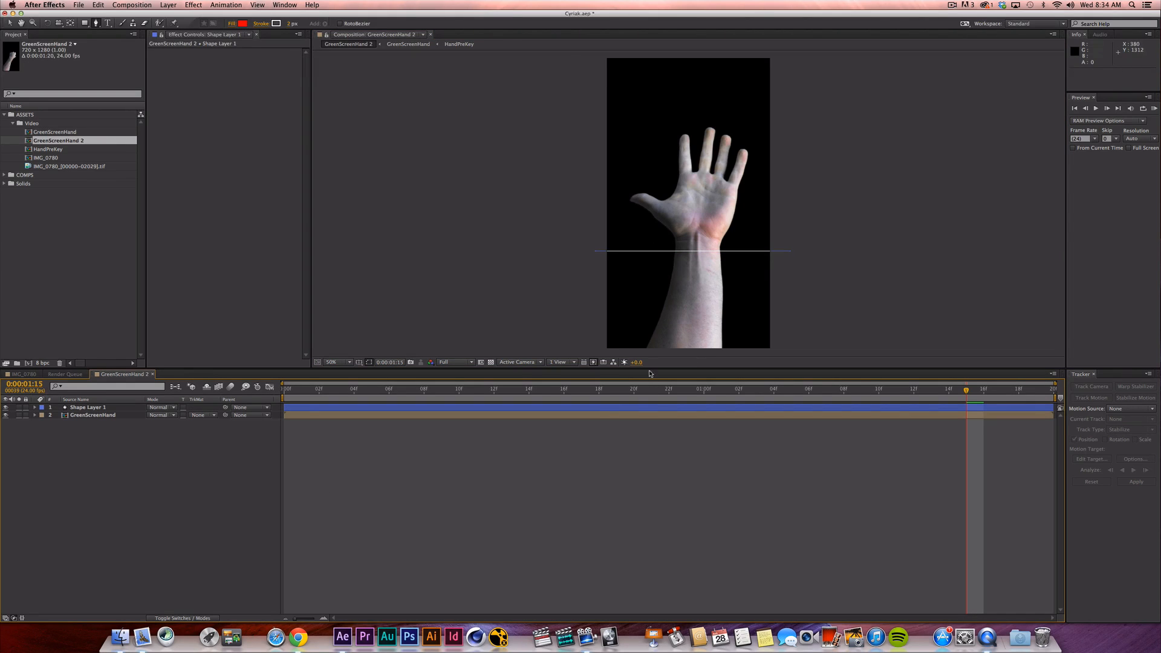
Draw a second straight horizontal line on its own shape layer, across the lower forearm and past both sides of the frame.
{"action": "left_click", "coordinate": [592, 316]}
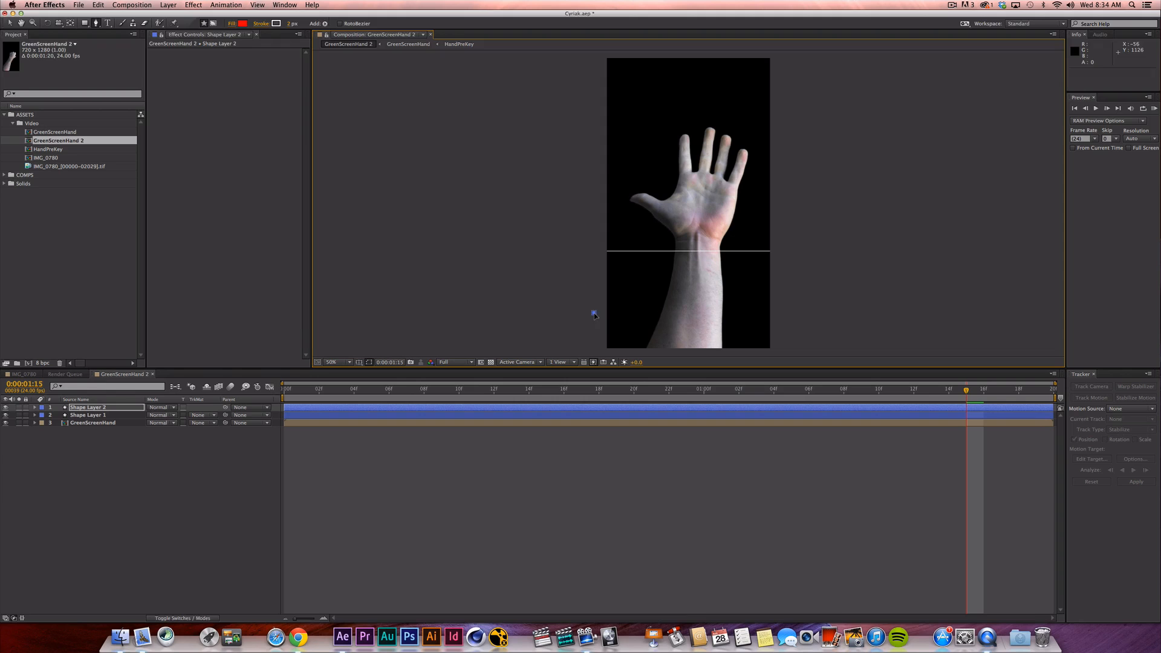
{"action": "left_click", "coordinate": [796, 313], "text": "shift"}
{"action": "left_click", "coordinate": [619, 490]}
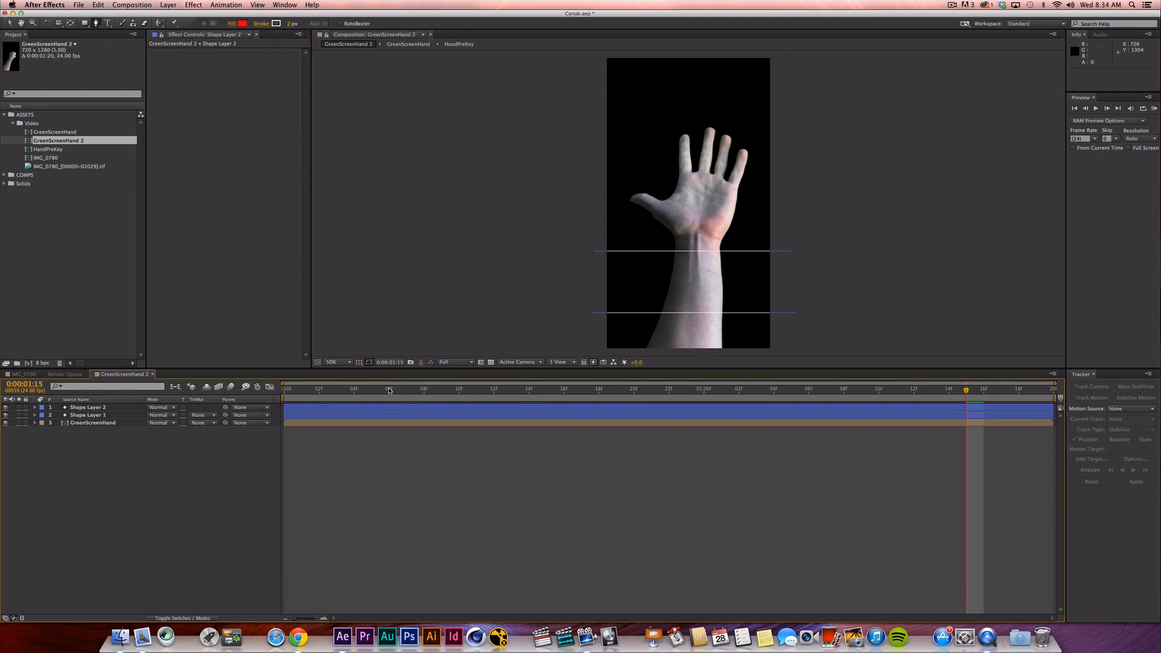
Scrub through the motion to 0:00:01:19 and examine the forearm between the two lines at 100% zoom.
{"action": "left_click_drag", "start_coordinate": [315, 391], "coordinate": [1063, 384]}
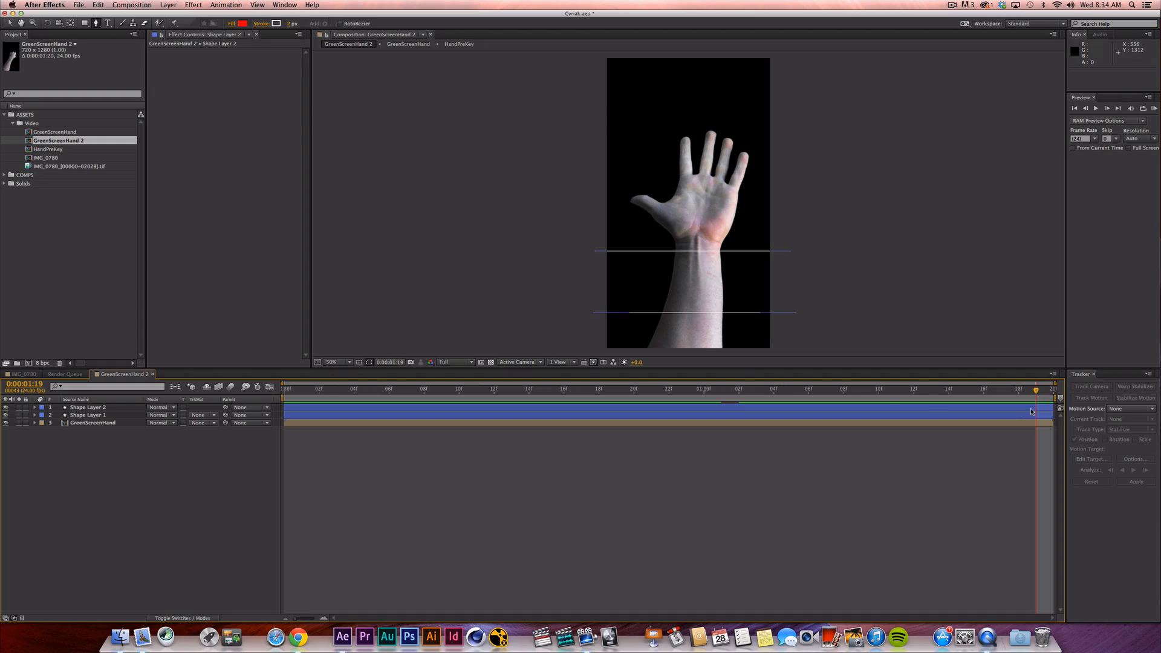
{"action": "left_click_drag", "start_coordinate": [1038, 395], "coordinate": [1080, 395]}
{"action": "key", "text": "period"}
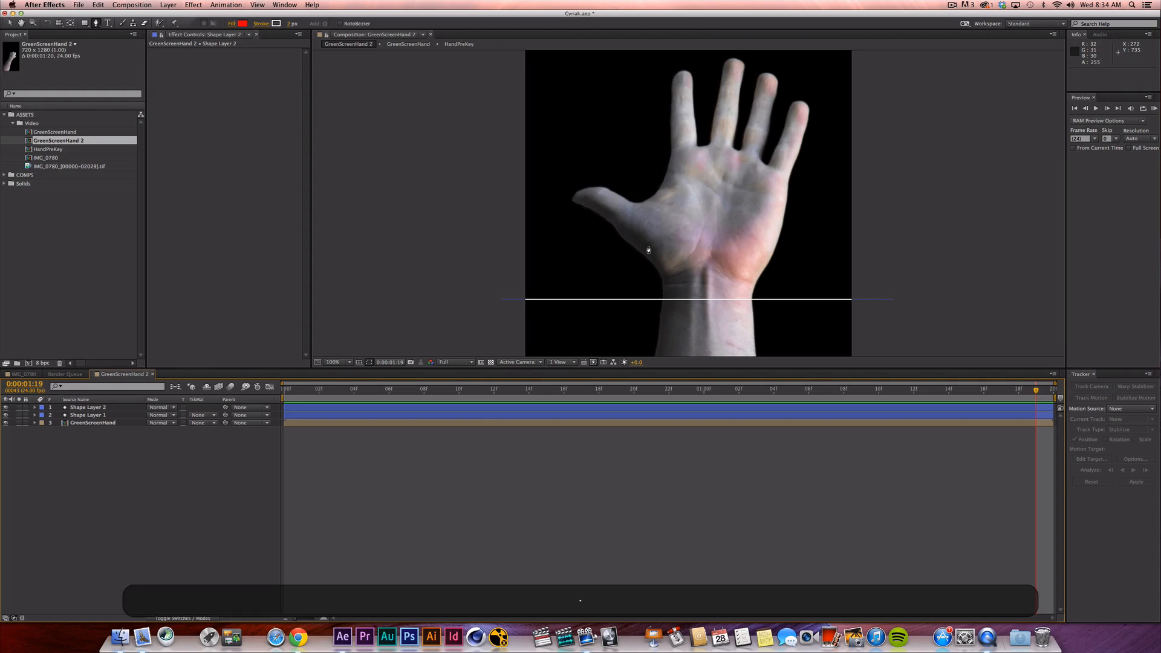
{"action": "scroll", "coordinate": [631, 276], "scroll_direction": "down", "scroll_amount": 3}
{"action": "scroll", "coordinate": [632, 275], "scroll_direction": "right", "scroll_amount": 3}
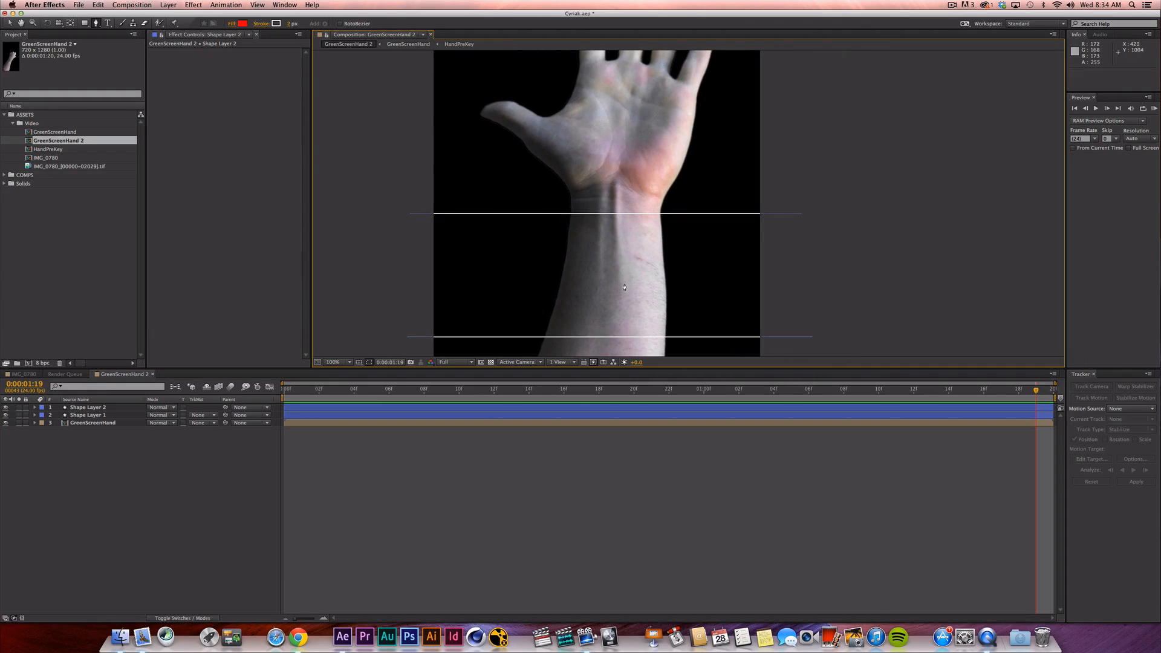
Pre-compose both line shape layers and the GreenScreenHand layer as PreTrack, moving all attributes into the new composition.
{"action": "key", "text": "v"}
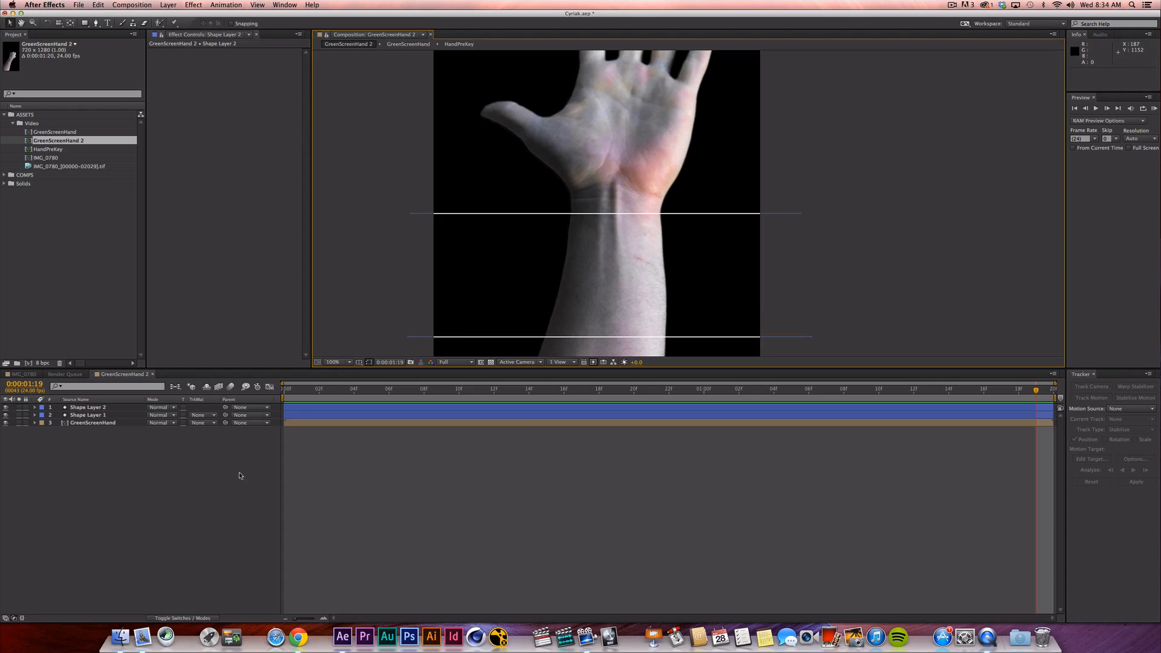
{"action": "left_click", "coordinate": [87, 407]}
{"action": "left_click", "coordinate": [93, 421], "text": "shift"}
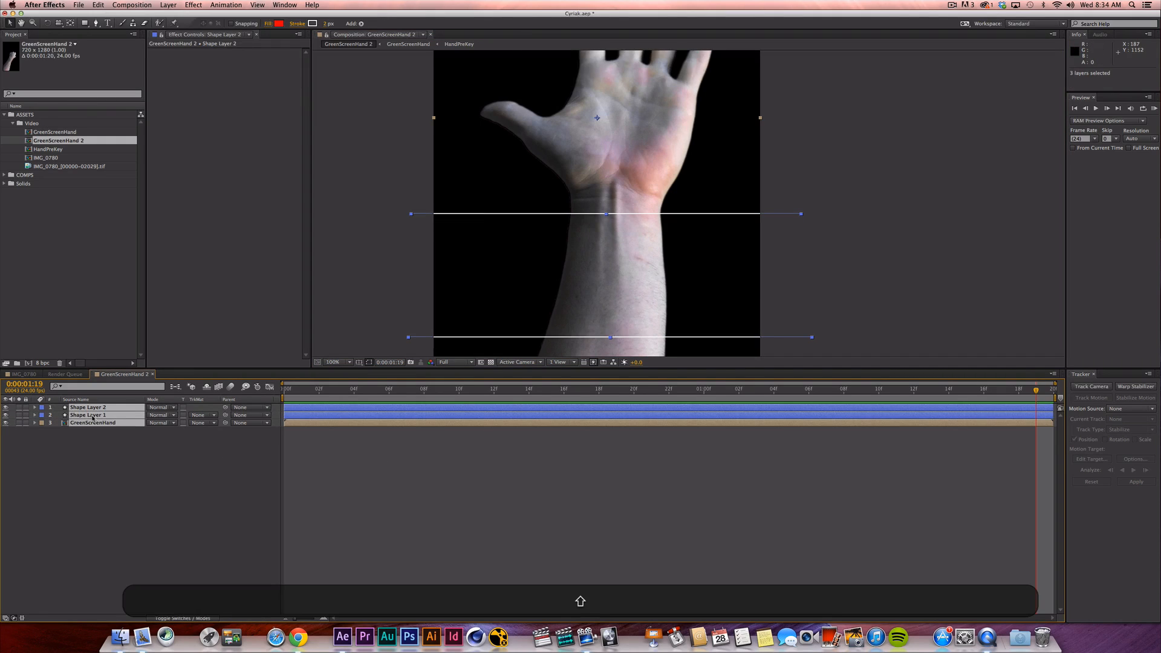
{"action": "key", "text": "shift+super+c"}
{"action": "type", "text": "ArmTrack"}
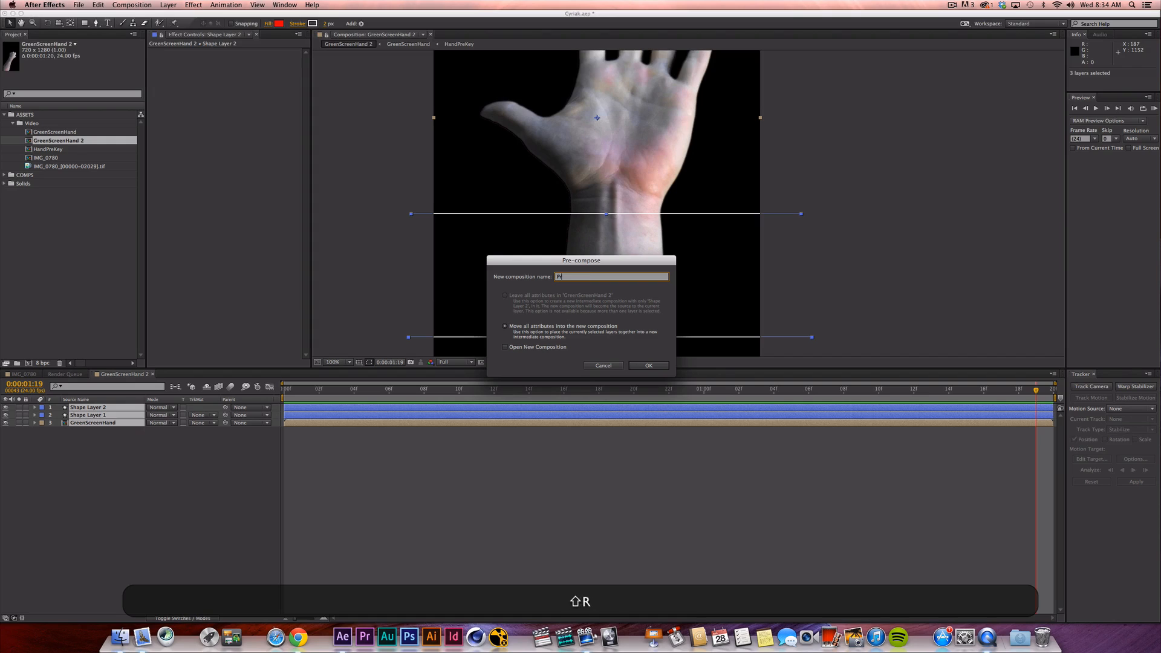
{"action": "key", "text": "Return"}
{"action": "key", "text": "Return"}
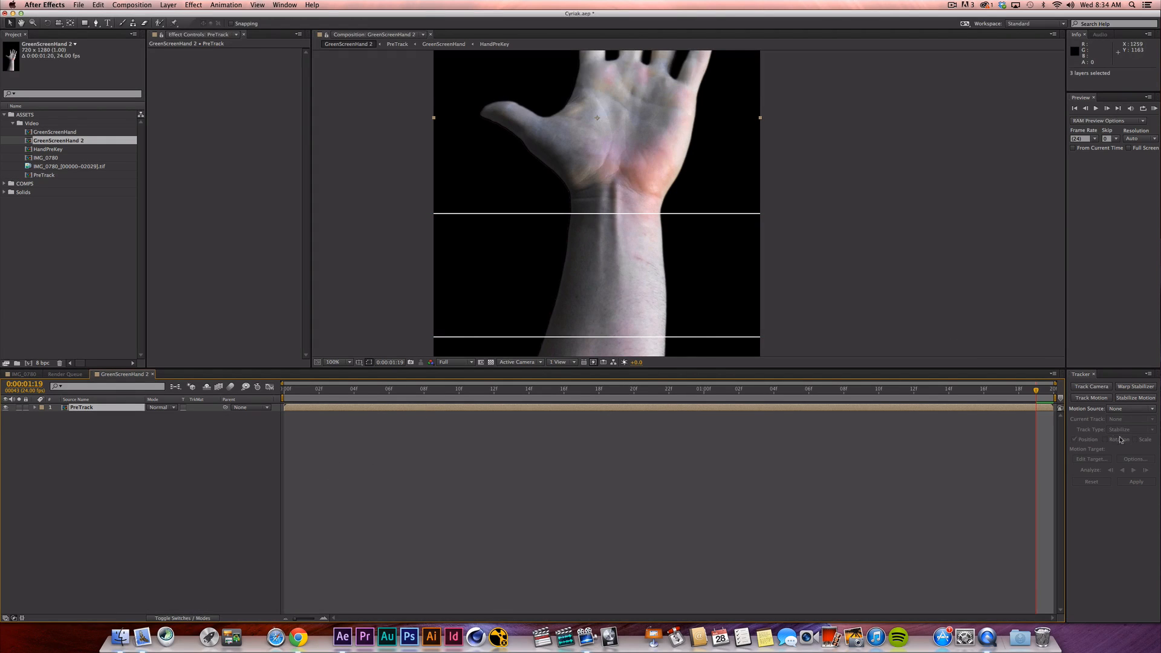
Start a Stabilize Motion track on PreTrack for Rotation only, with Position off, and enlarge the layer view.
{"action": "left_click", "coordinate": [1130, 399]}
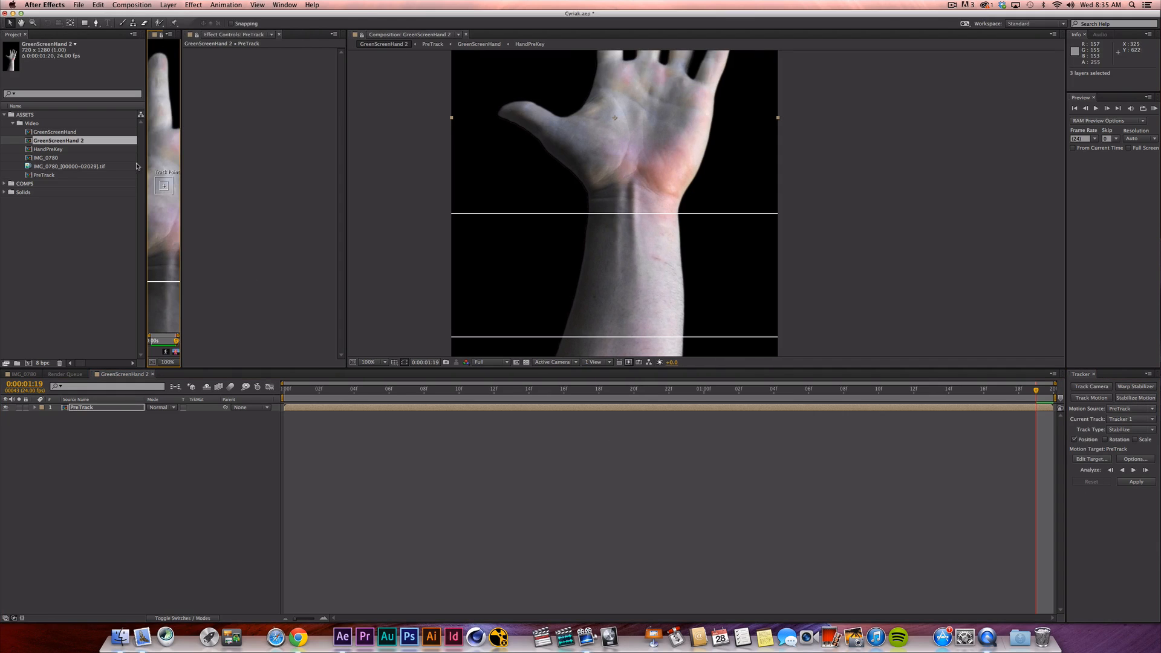
{"action": "left_click_drag", "start_coordinate": [181, 200], "coordinate": [504, 248]}
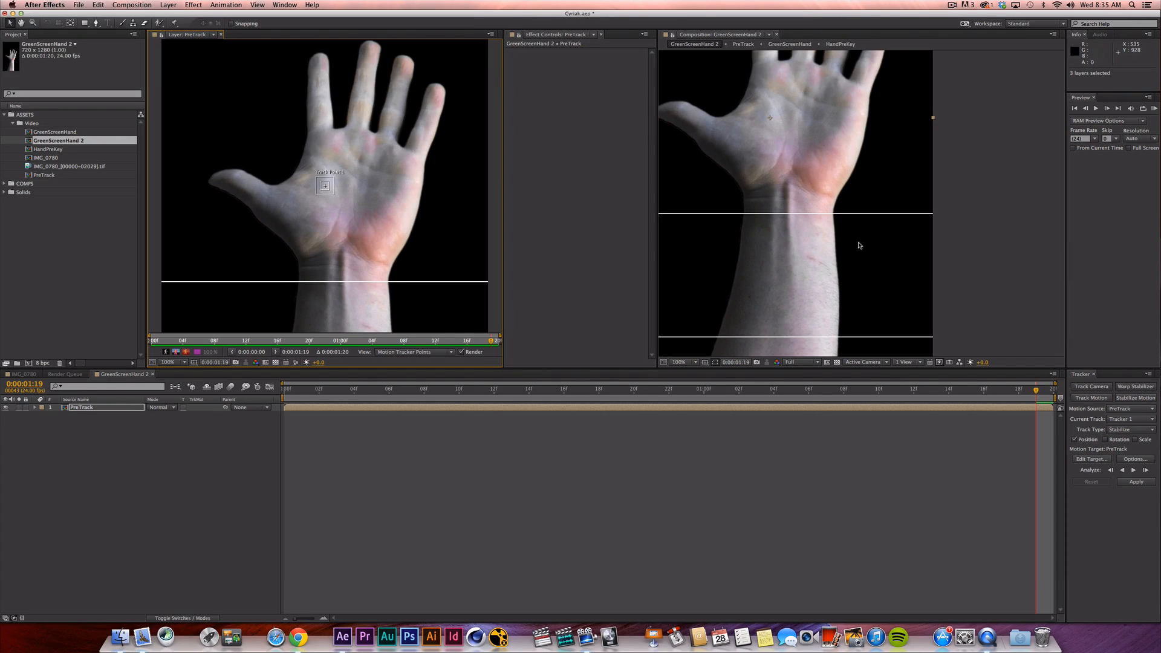
{"action": "scroll", "coordinate": [337, 181], "scroll_direction": "down", "scroll_amount": 5}
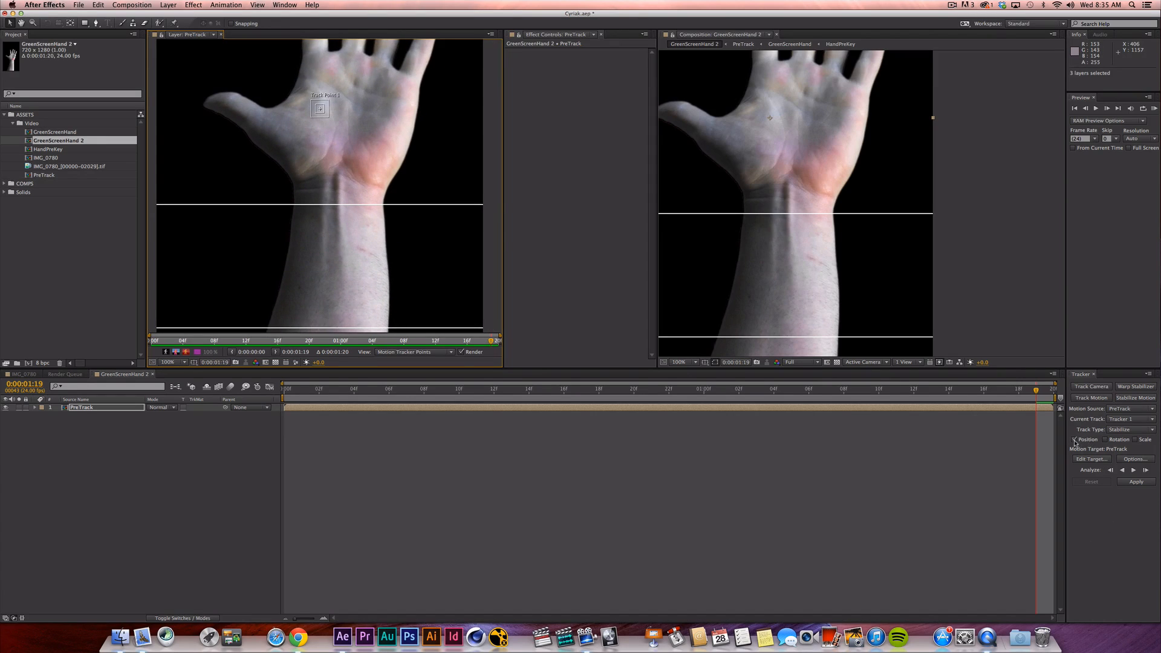
{"action": "left_click", "coordinate": [1105, 440]}
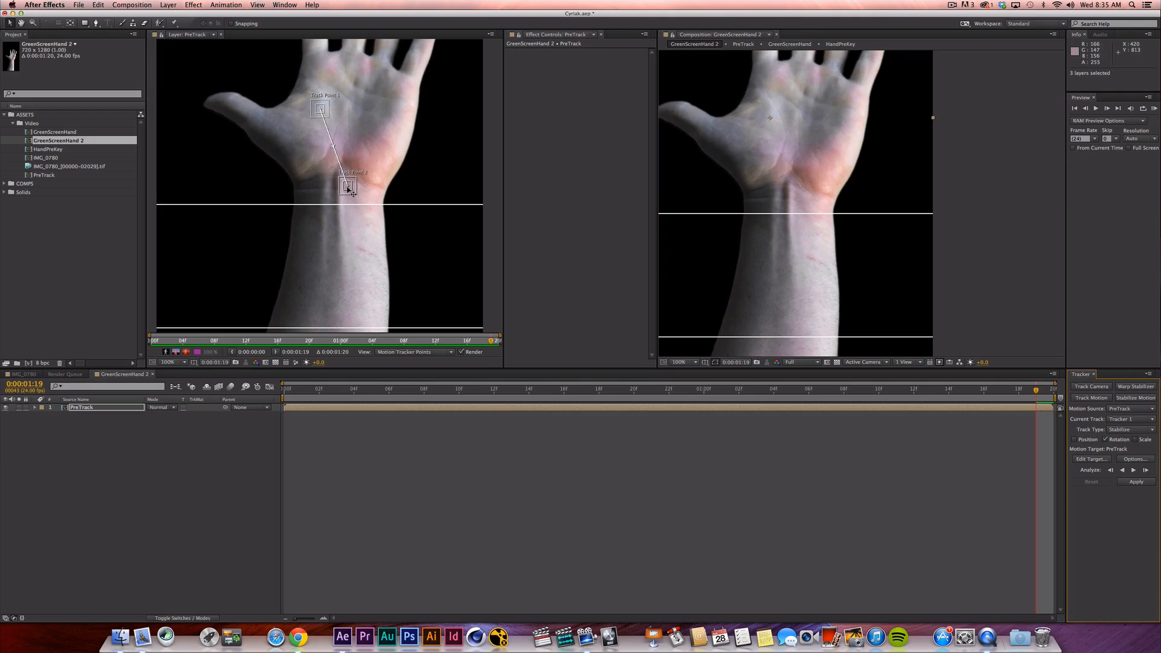
Put Track Point 2 on the lower line at the forearm's right edge, Track Point 1 on the wrist line's left edge, and analyze backward.
{"action": "left_click_drag", "start_coordinate": [347, 186], "coordinate": [391, 264]}
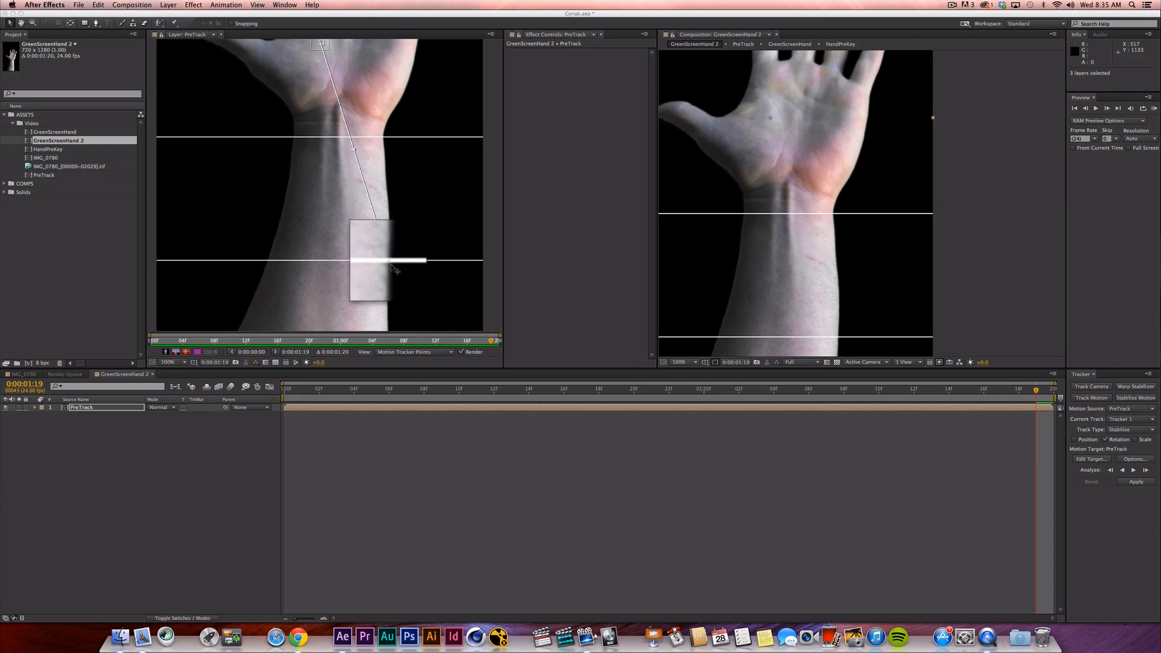
{"action": "left_click_drag", "start_coordinate": [391, 264], "coordinate": [390, 264]}
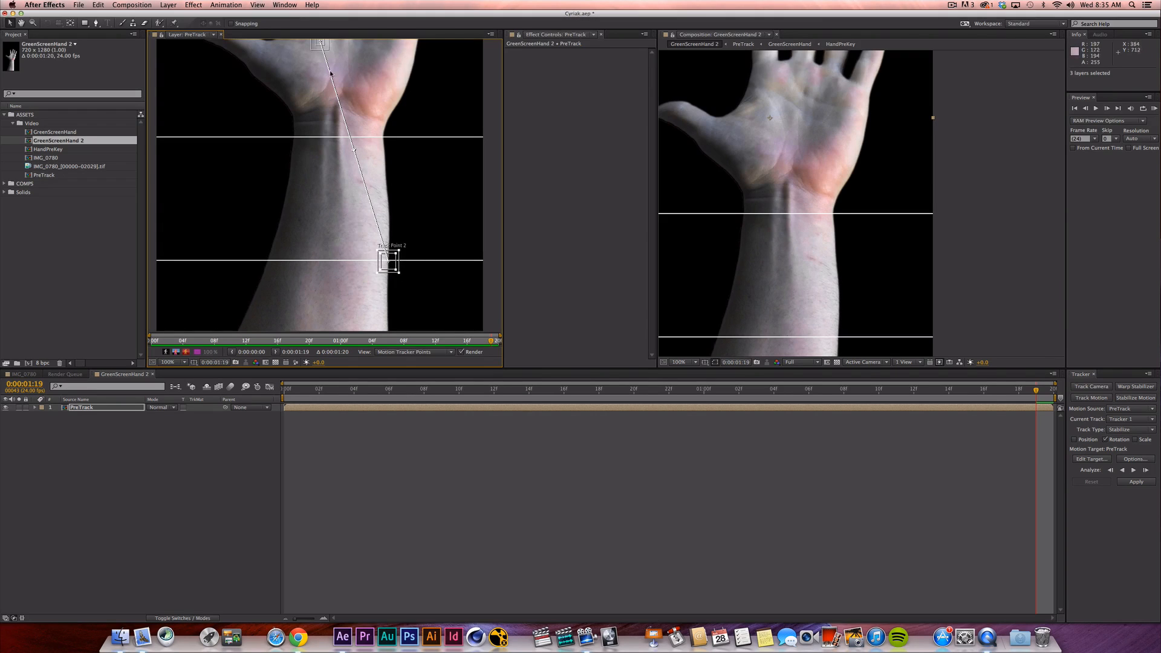
{"action": "left_click_drag", "start_coordinate": [318, 43], "coordinate": [304, 163]}
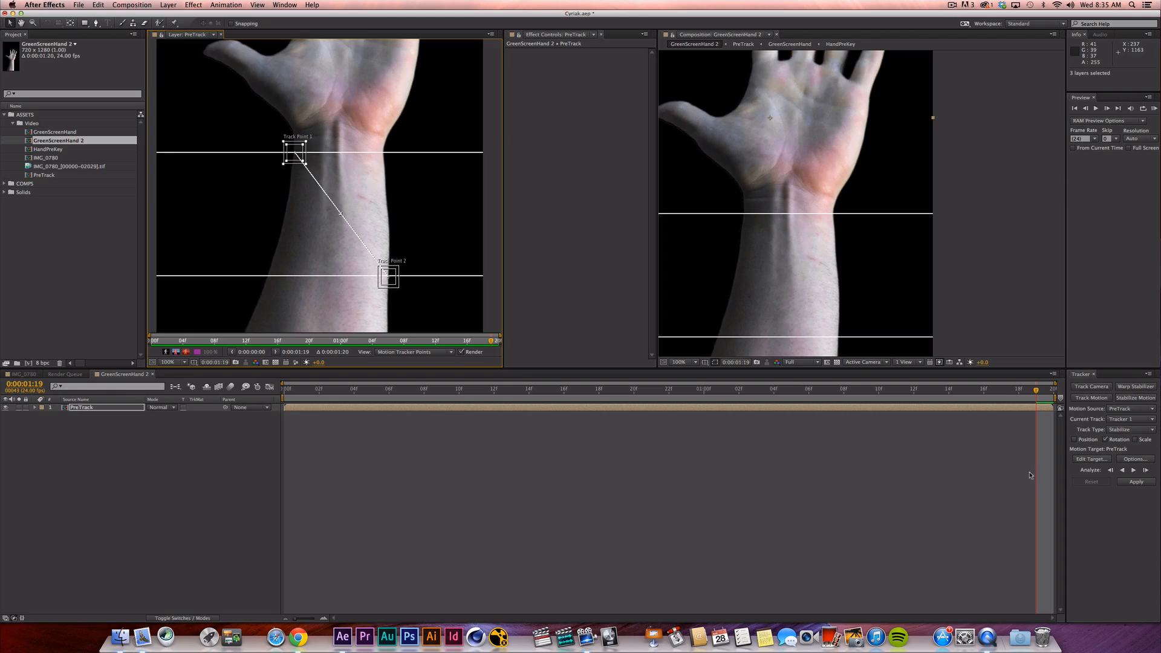
{"action": "left_click", "coordinate": [1122, 469]}
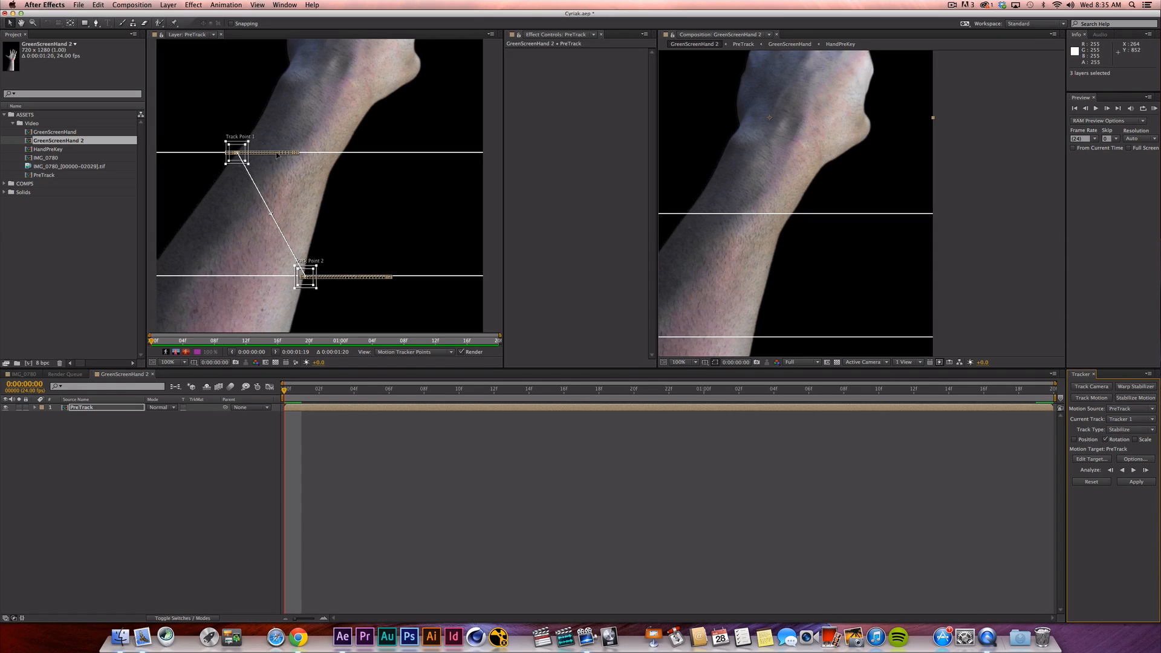
Apply the rotation stabilization to PreTrack, collapse the layer's properties, and preview the stabilized arm at 50% zoom.
{"action": "left_click", "coordinate": [221, 34]}
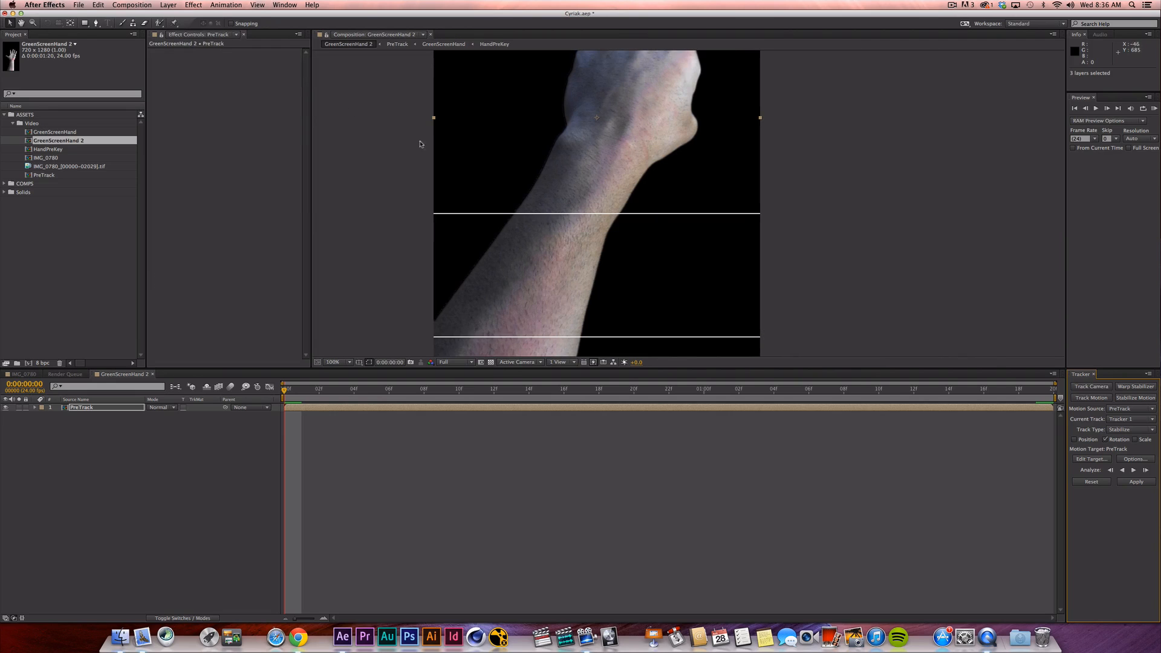
{"action": "left_click", "coordinate": [1136, 482]}
{"action": "key", "text": "super+a"}
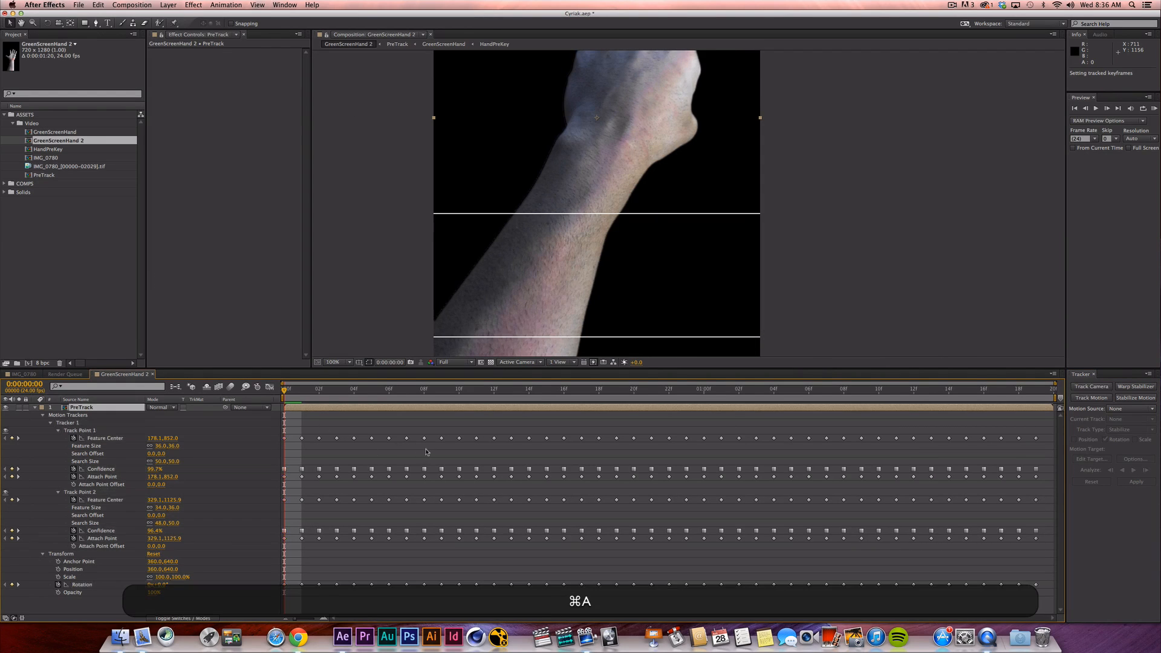
{"action": "key", "text": "super+grave"}
{"action": "key", "text": "comma"}
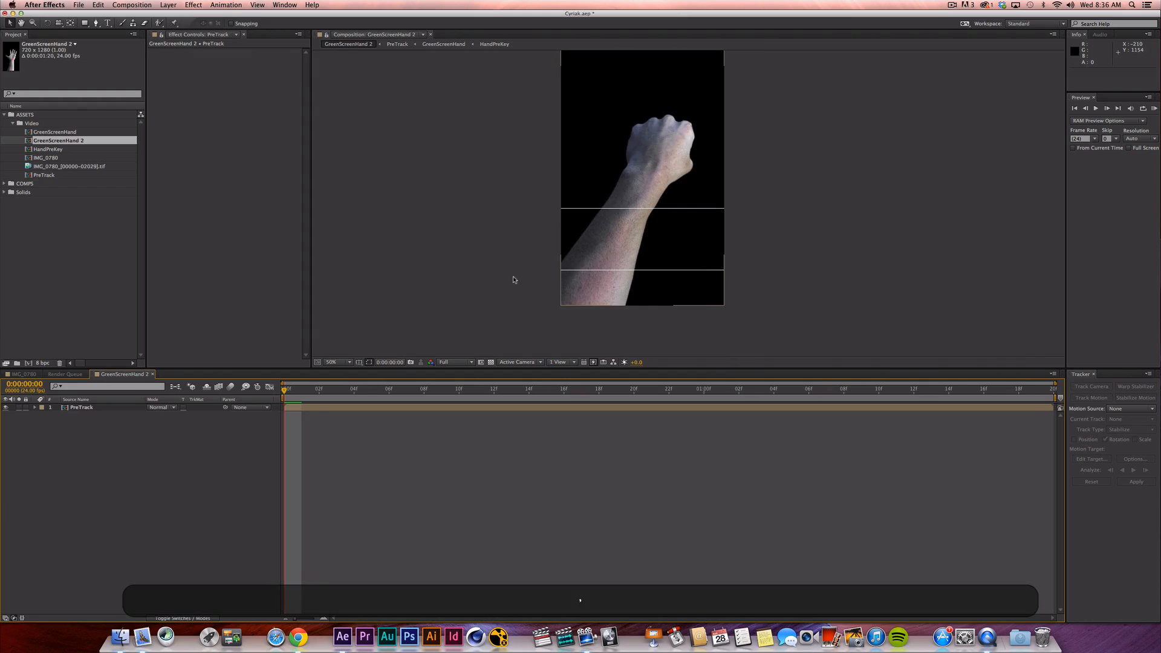
{"action": "key", "text": "space"}
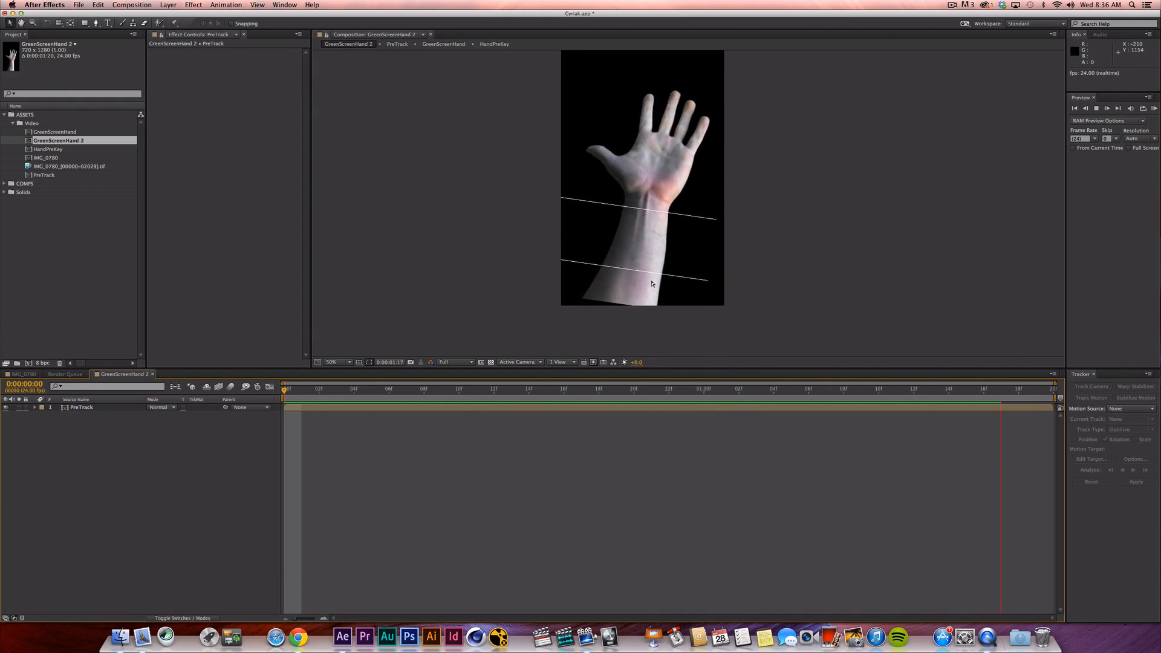
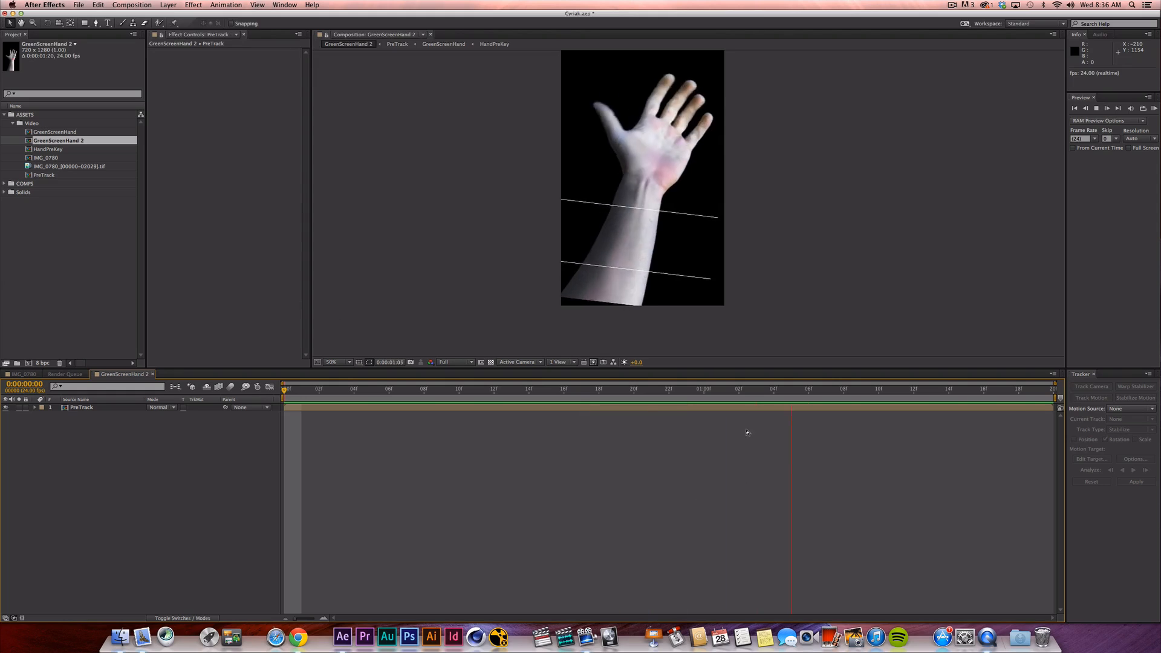
{"action": "key", "text": "space"}
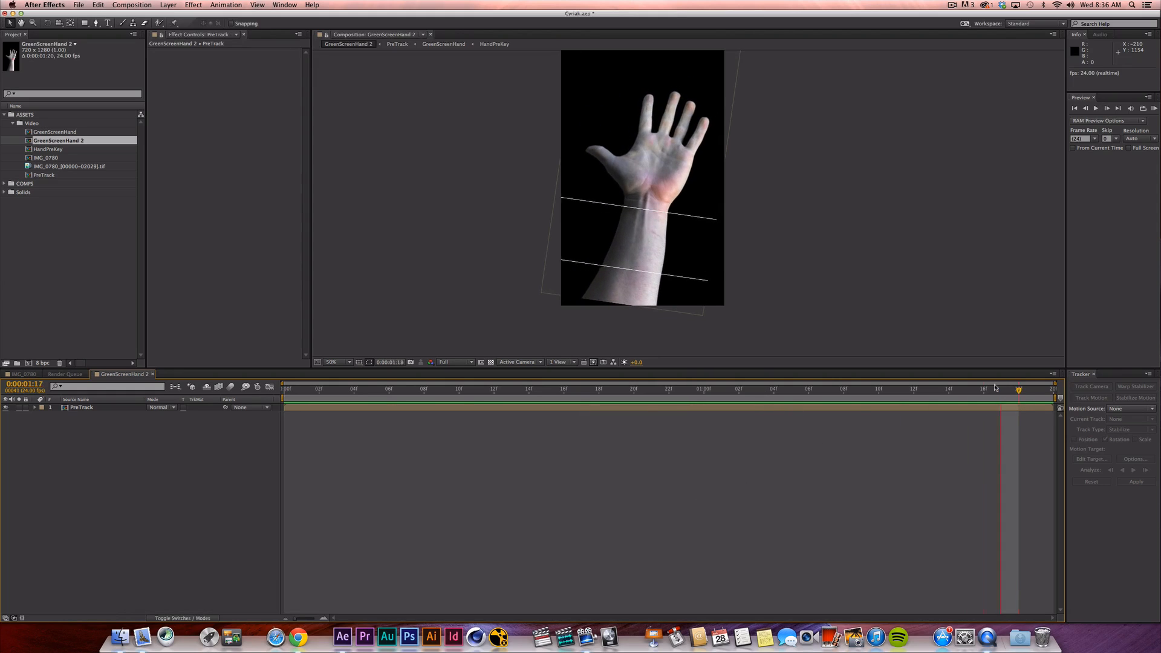
Hide Shape Layer 1 and Shape Layer 2 inside PreTrack, and preview the arm without lines in GreenScreenHand 2.
{"action": "left_click", "coordinate": [109, 408]}
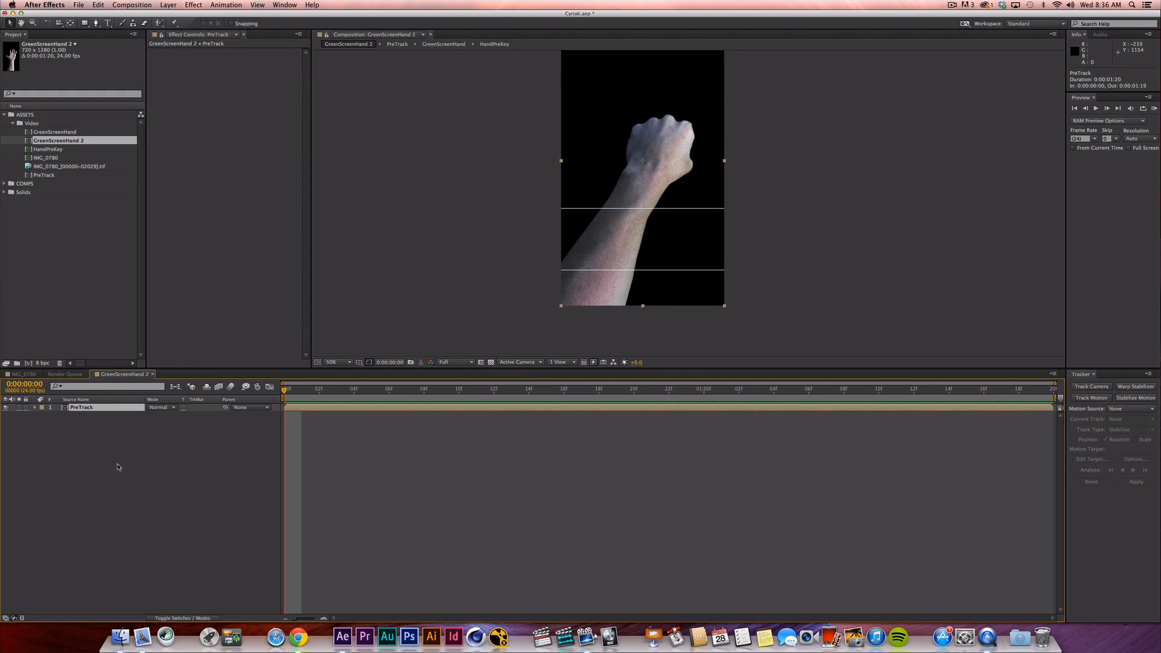
{"action": "double_click", "coordinate": [82, 409]}
{"action": "left_click_drag", "start_coordinate": [6, 408], "coordinate": [6, 415]}
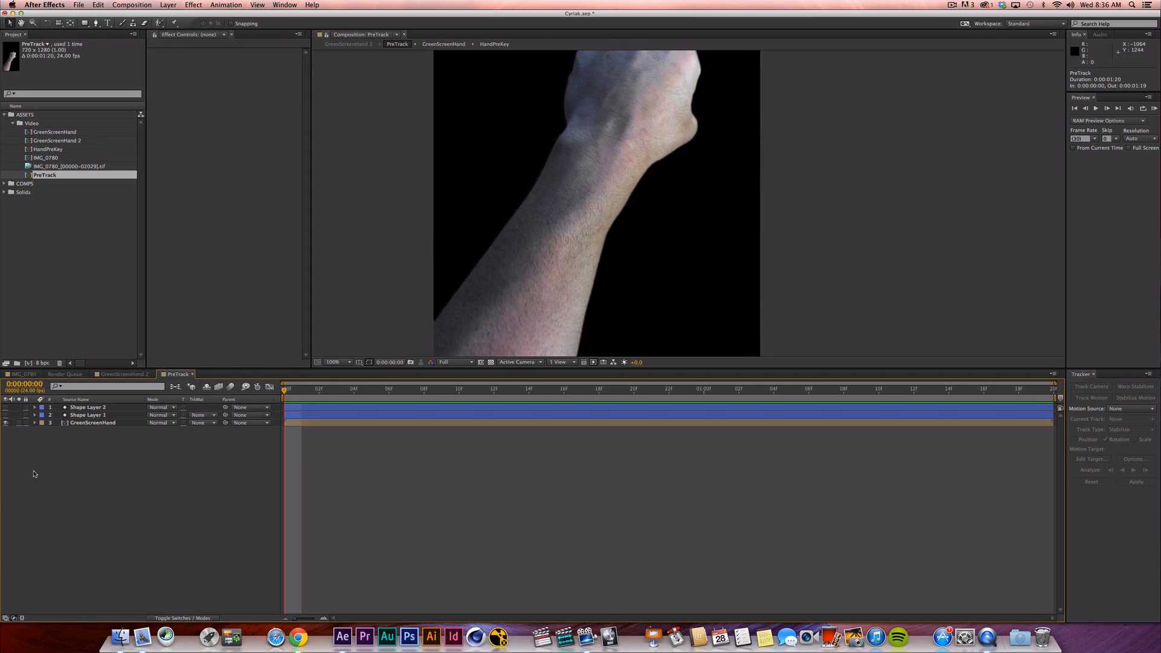
{"action": "key", "text": "super+w"}
{"action": "left_click", "coordinate": [457, 446]}
{"action": "key", "text": "0"}
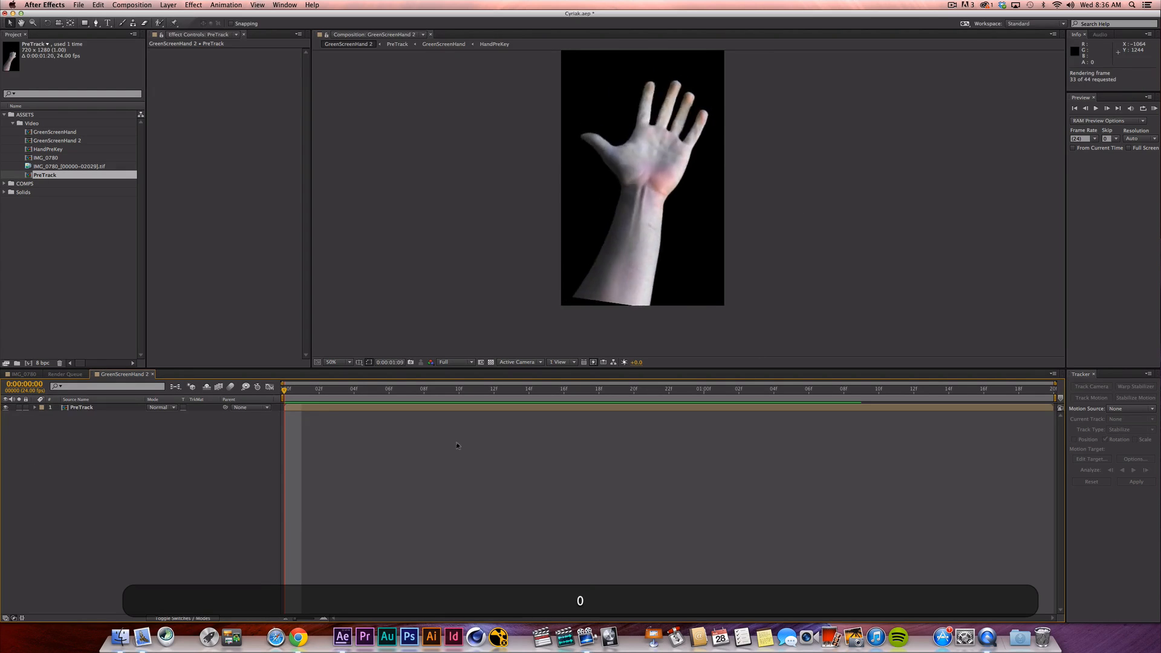
{"action": "key", "text": "space"}
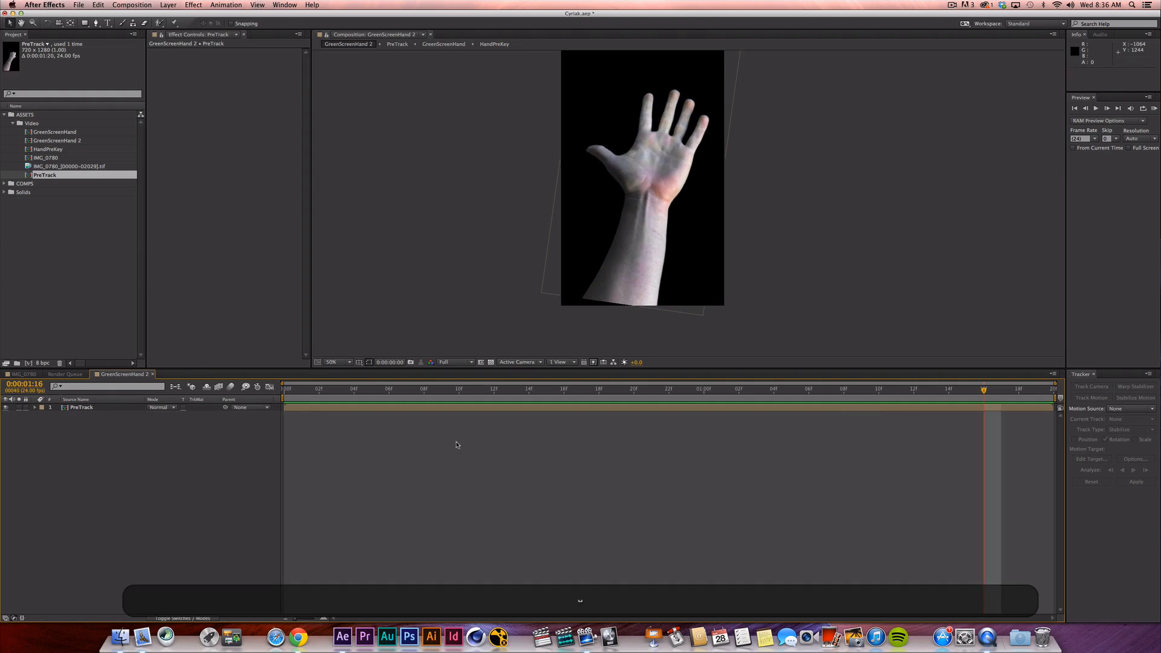
Add a null object above PreTrack, parent PreTrack to it, and rename the null Adjust.
{"action": "left_click", "coordinate": [193, 5]}
{"action": "mouse_move", "coordinate": [168, 5]}
{"action": "mouse_move", "coordinate": [231, 19]}
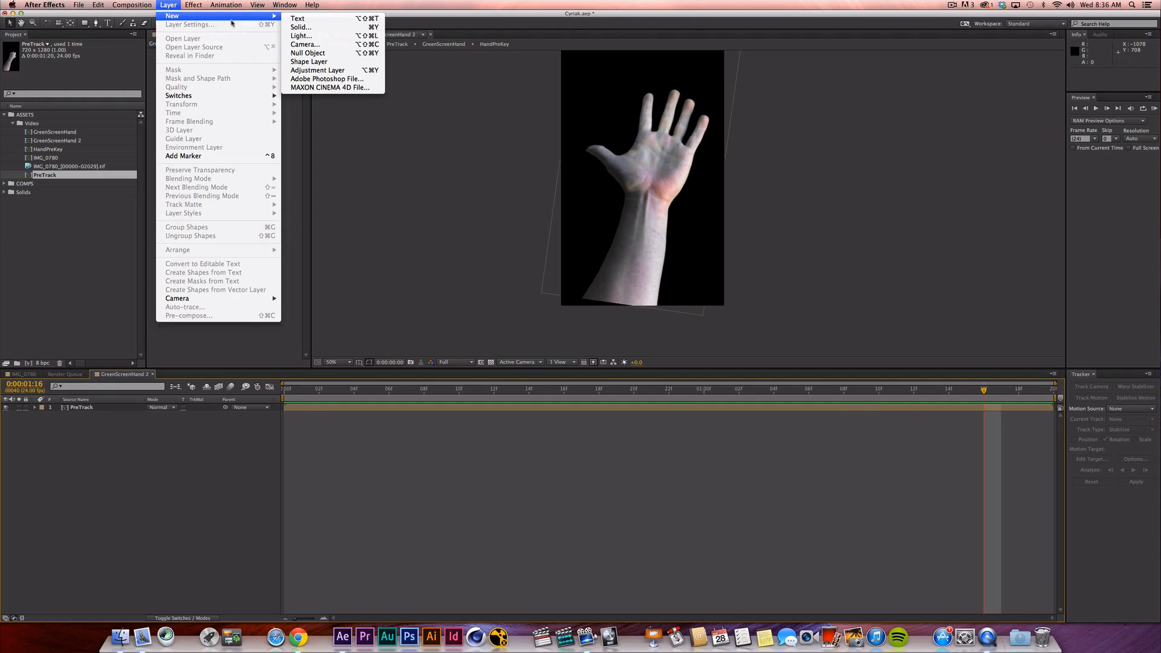
{"action": "left_click", "coordinate": [308, 53]}
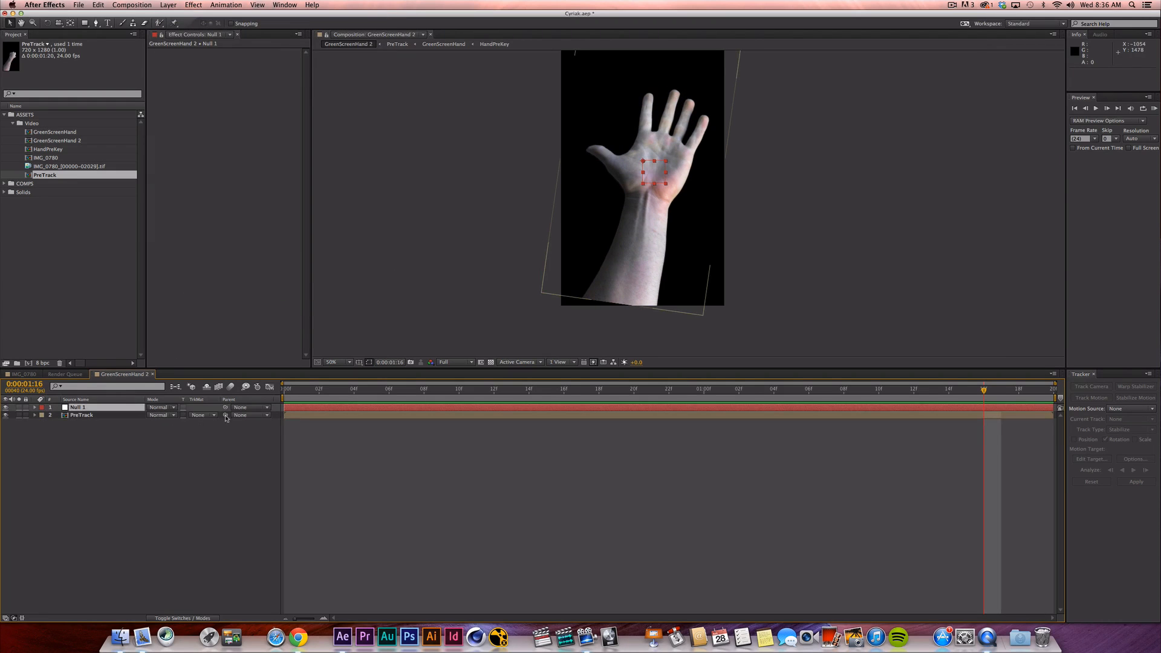
{"action": "left_click_drag", "start_coordinate": [226, 418], "coordinate": [109, 409]}
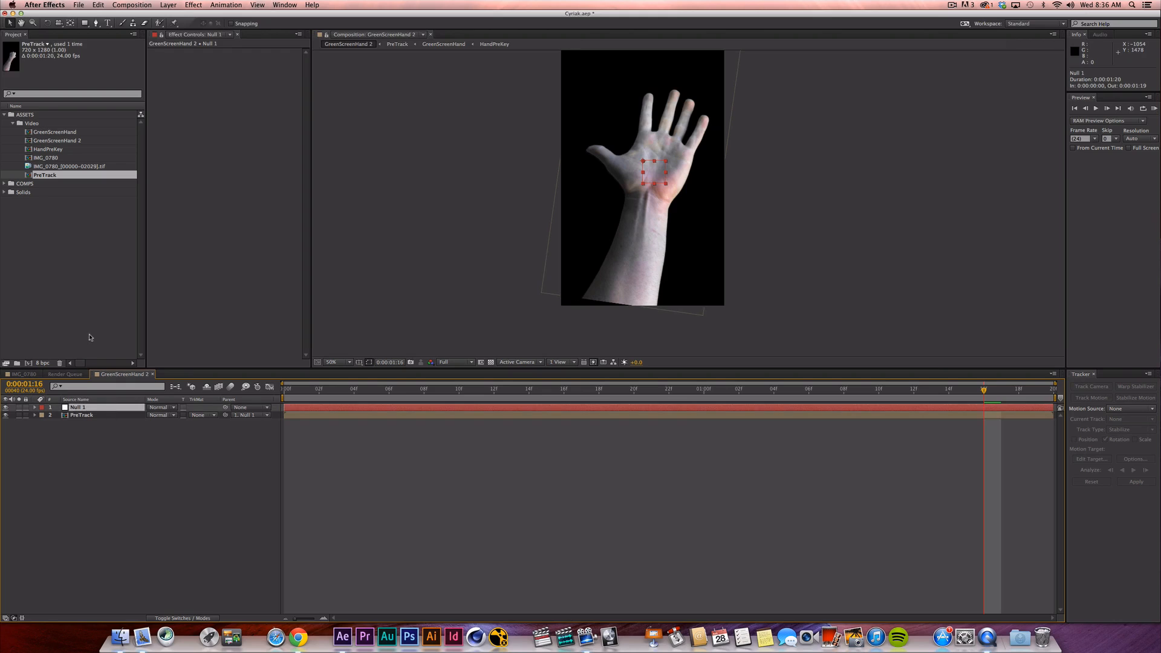
{"action": "key", "text": "shift+Return"}
{"action": "type", "text": "Adjust"}
{"action": "key", "text": "Return"}
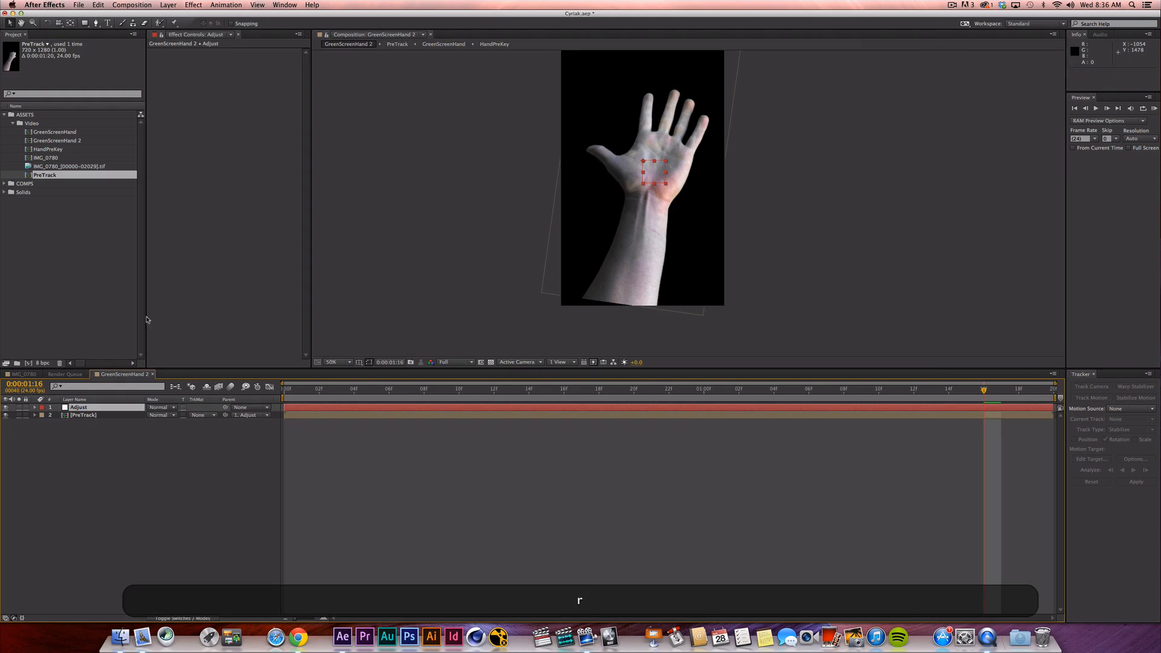
Set the Adjust null's rotation to -10.2°, move it slightly down, and preview the straightened arm.
{"action": "key", "text": "r"}
{"action": "left_click_drag", "start_coordinate": [162, 415], "coordinate": [117, 417]}
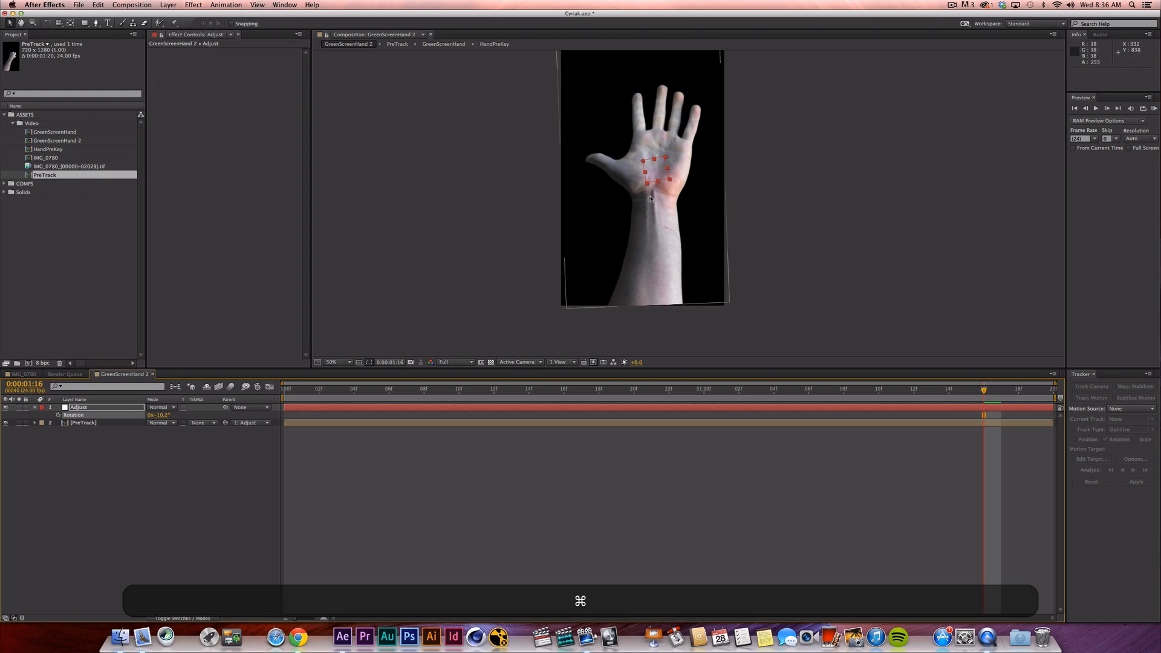
{"action": "key", "text": "0"}
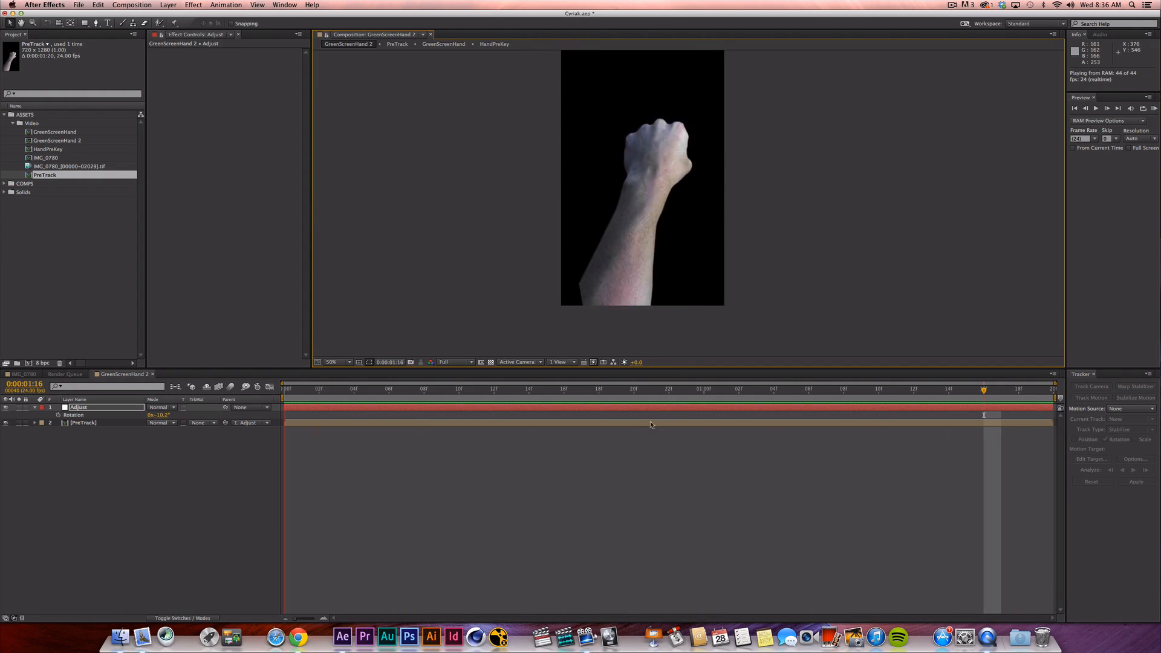
{"action": "key", "text": "space"}
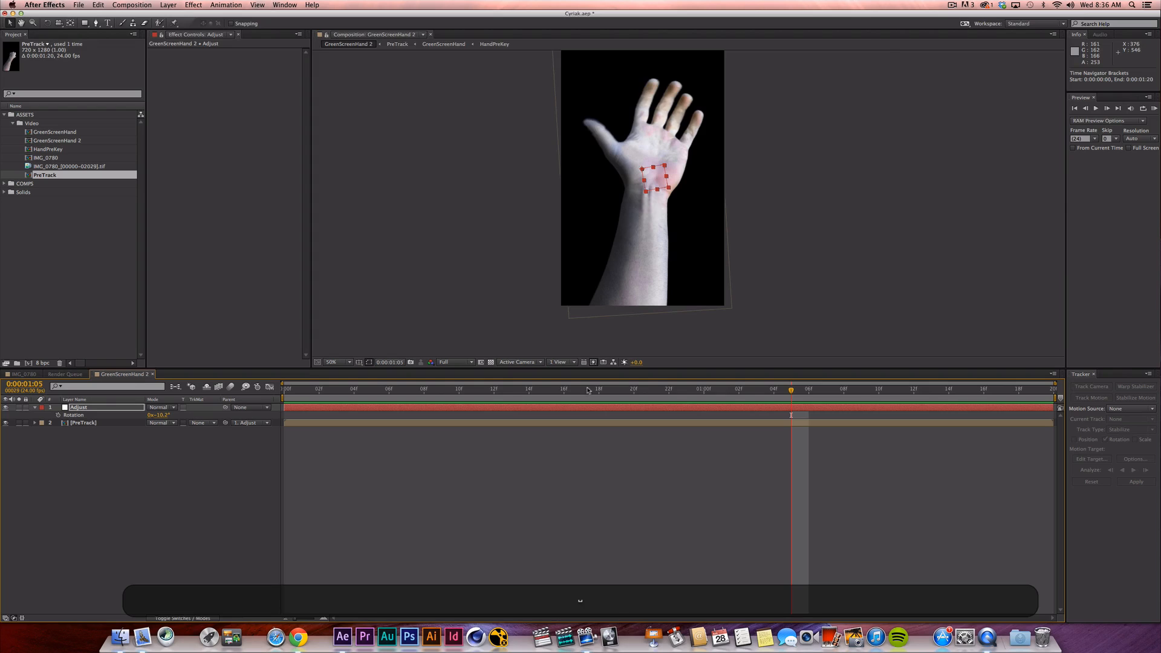
Add a Rotation keyframe to the Adjust null at 0:00:00:08, before the fist starts to turn.
{"action": "left_click_drag", "start_coordinate": [588, 390], "coordinate": [422, 390]}
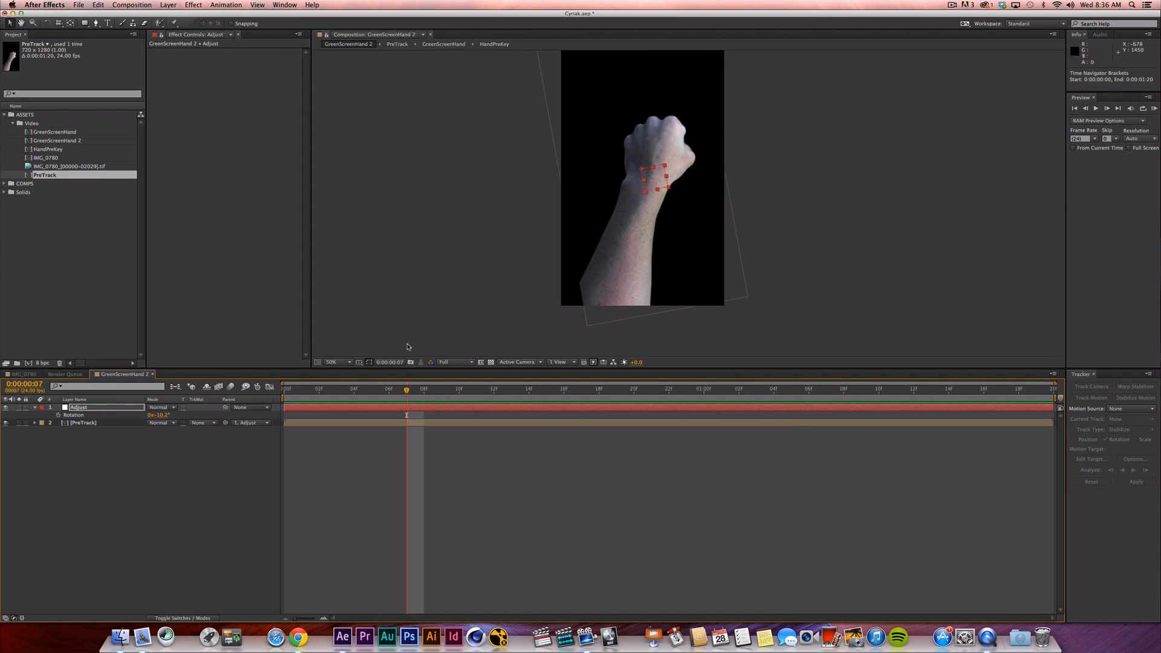
{"action": "key", "text": "Page_Down"}
{"action": "key", "text": "Page_Down"}
{"action": "key", "text": "Page_Up"}
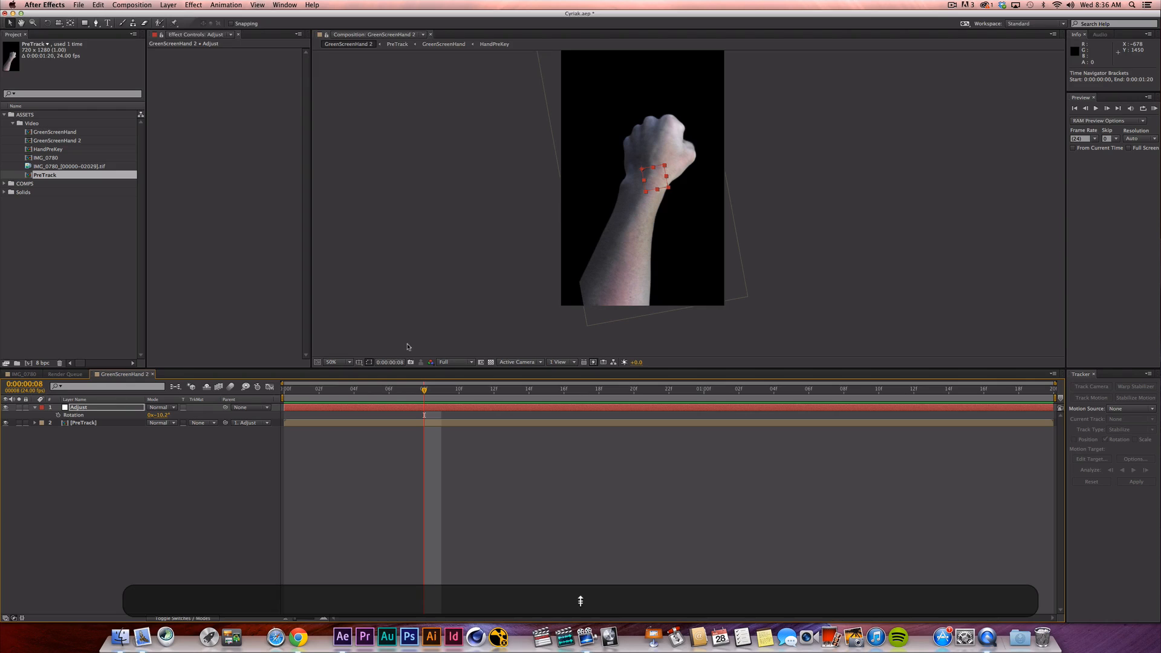
{"action": "key", "text": "alt"}
{"action": "key", "text": "alt+r"}
Examine the wrist turn frame by frame and add a second Rotation keyframe to Adjust at 0:00:00:19.
{"action": "key", "text": "Page_Down"}
{"action": "key", "text": "Page_Down"}
{"action": "key", "text": "Page_Down"}
{"action": "key", "text": "Page_Down"}
{"action": "key", "text": "Page_Down"}
{"action": "key", "text": "Page_Down"}
{"action": "key", "text": "Page_Down"}
{"action": "key", "text": "Page_Down"}
{"action": "key", "text": "Page_Down"}
{"action": "key", "text": "Page_Down"}
{"action": "key", "text": "Page_Down"}
{"action": "key", "text": "Page_Down"}
{"action": "key", "text": "Page_Down"}
{"action": "key", "text": "Page_Up"}
{"action": "key", "text": "Page_Up"}
{"action": "key", "text": "Page_Up"}
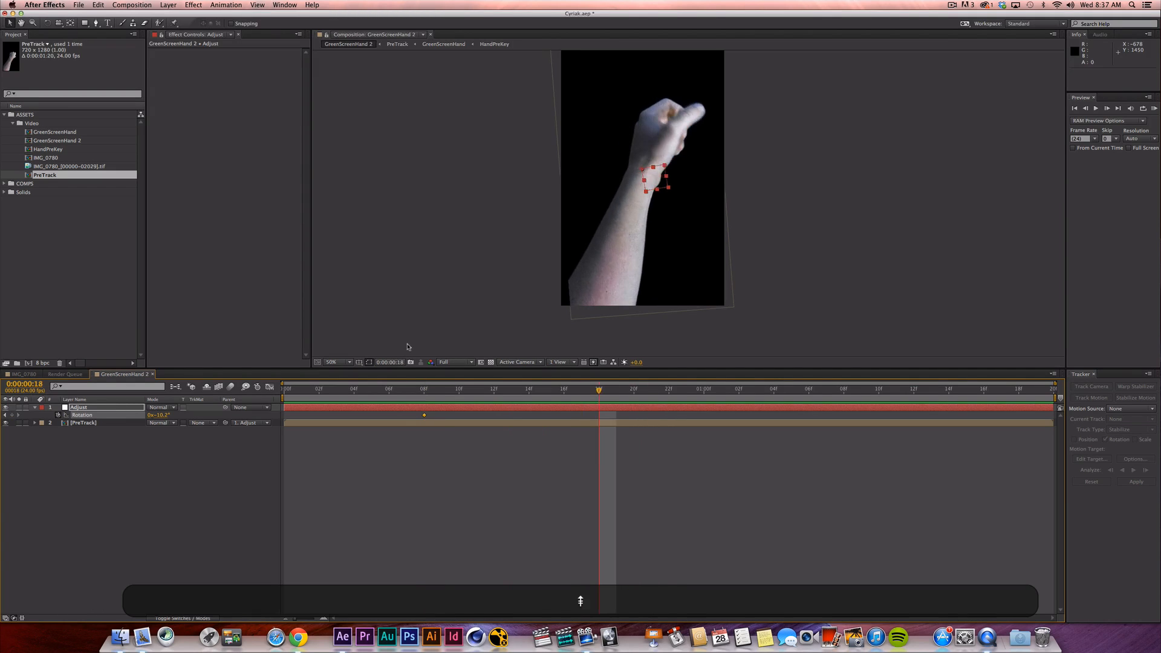
{"action": "key", "text": "Page_Up"}
{"action": "key", "text": "Page_Up"}
{"action": "key", "text": "Page_Down"}
{"action": "key", "text": "Page_Down"}
{"action": "key", "text": "Page_Down"}
{"action": "key", "text": "Page_Down"}
{"action": "key", "text": "Page_Down"}
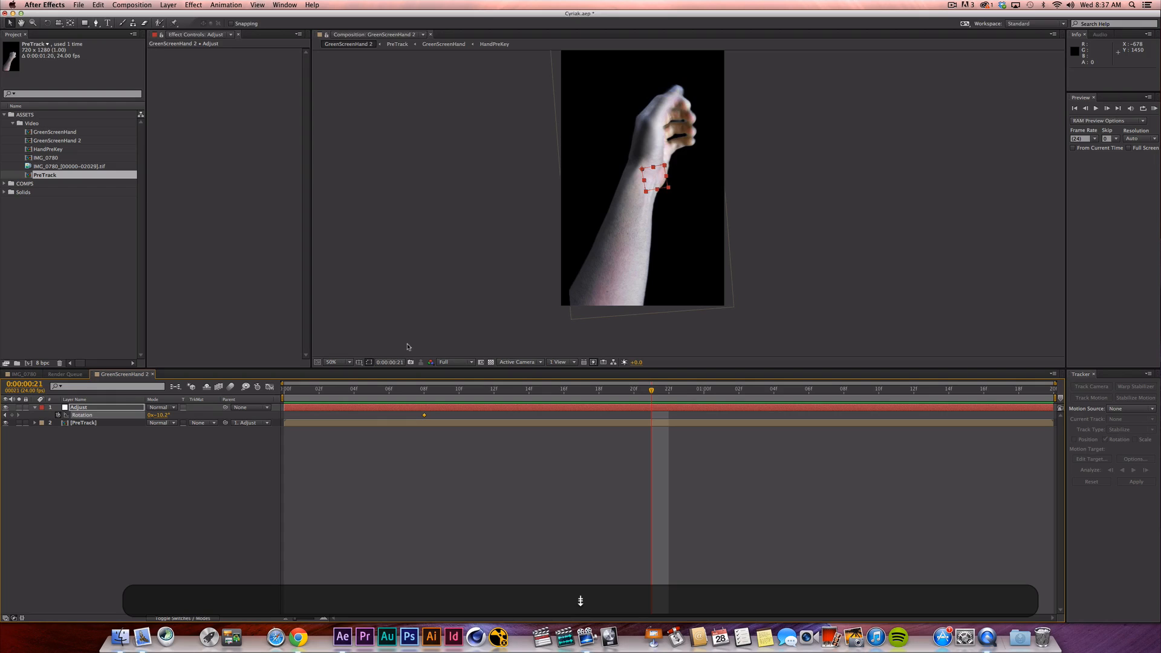
{"action": "key", "text": "Page_Up"}
{"action": "key", "text": "Page_Up"}
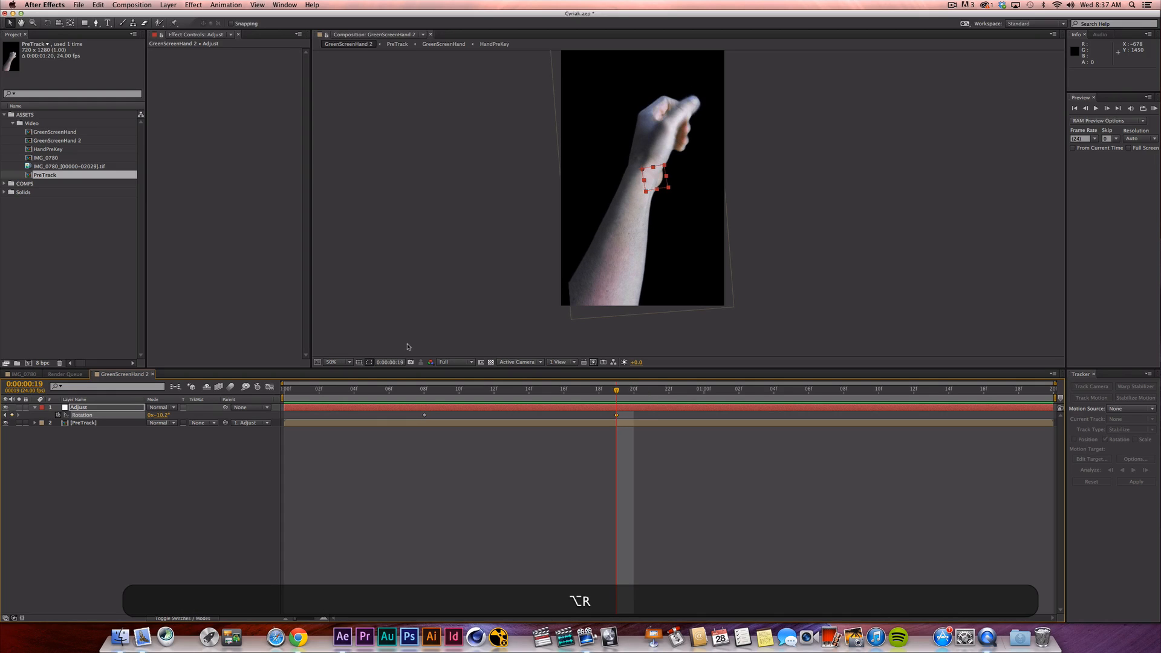
Add a Rotation keyframe to the Adjust null at 0:00:01:07, once the palm has opened.
{"action": "key", "text": "Page_Down"}
{"action": "key", "text": "Page_Down"}
{"action": "key", "text": "Page_Down"}
{"action": "key", "text": "Page_Down"}
{"action": "key", "text": "Page_Down"}
{"action": "key", "text": "Page_Down"}
{"action": "key", "text": "Page_Down"}
{"action": "key", "text": "Page_Down"}
{"action": "key", "text": "Page_Down"}
{"action": "key", "text": "Page_Down"}
{"action": "key", "text": "Page_Down"}
{"action": "key", "text": "Page_Down"}
{"action": "key", "text": "Page_Down"}
{"action": "key", "text": "Page_Up"}
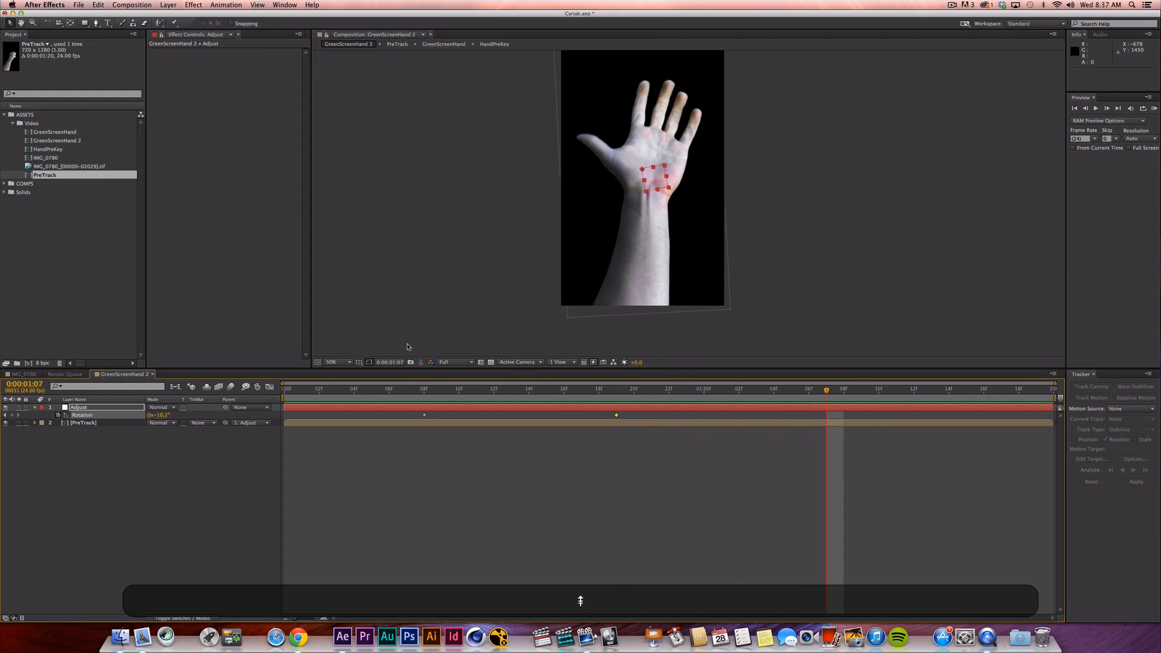
{"action": "key", "text": "Page_Up"}
{"action": "key", "text": "Page_Up"}
{"action": "key", "text": "Page_Down"}
{"action": "key", "text": "Page_Down"}
Set the Adjust null's Rotation keyframe at 0:00:00:19 to -13.6° and preview the wrist turn.
{"action": "key", "text": "j"}
{"action": "key", "text": "j"}
{"action": "key", "text": "k"}
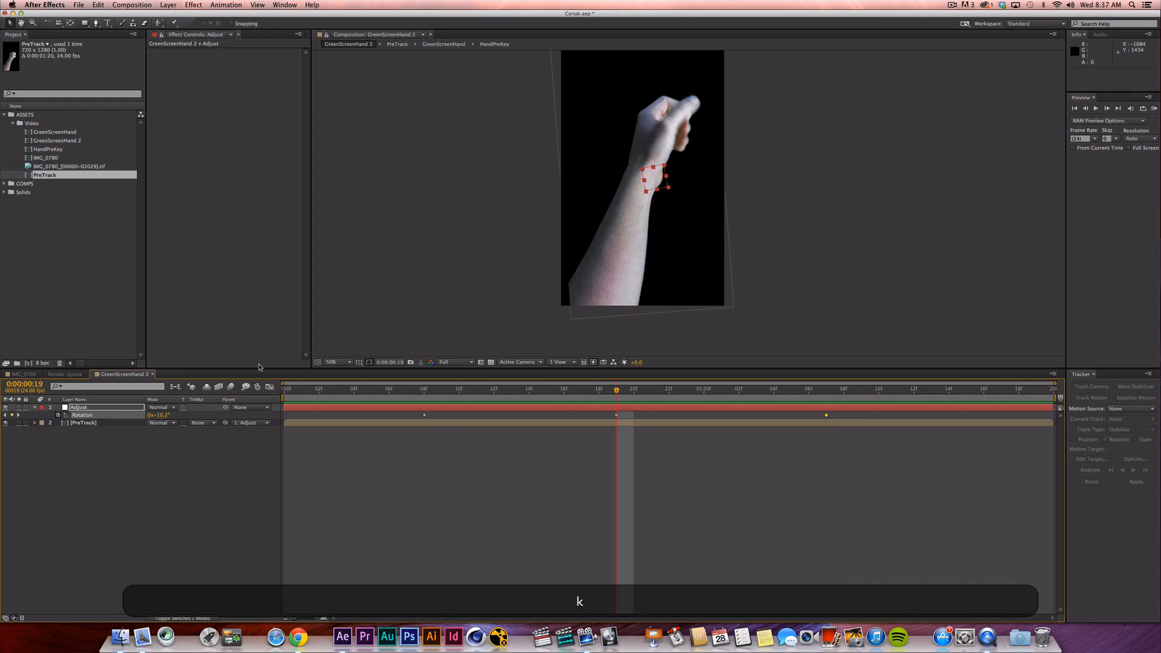
{"action": "left_click_drag", "start_coordinate": [167, 417], "coordinate": [150, 417]}
{"action": "key", "text": "space"}
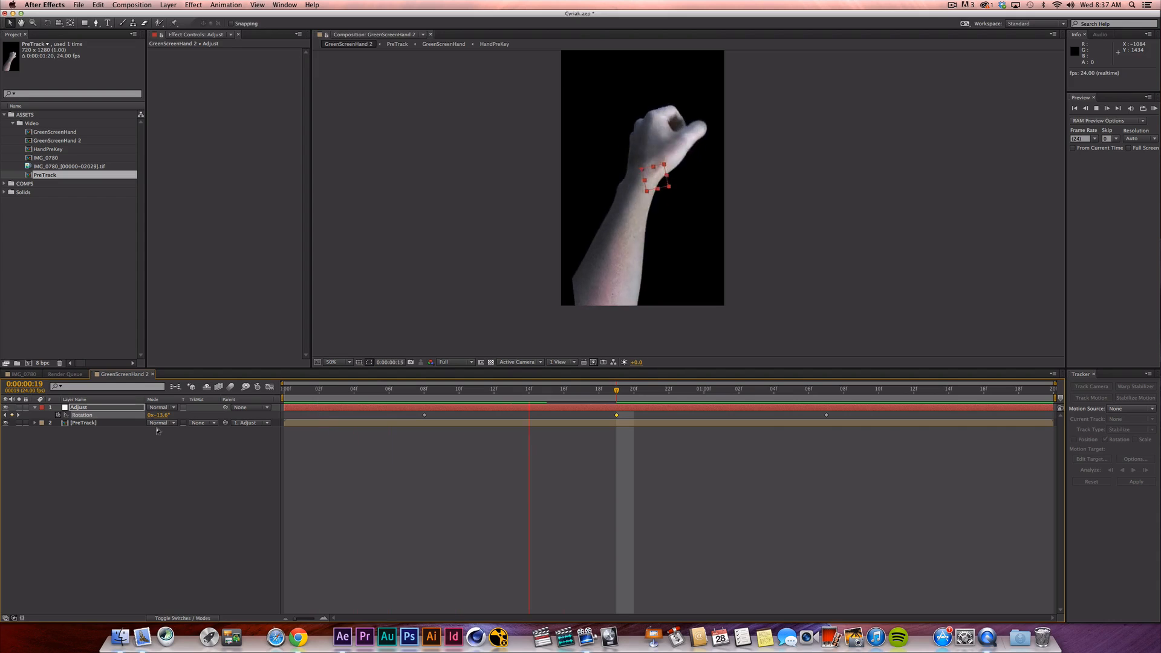
{"action": "key", "text": "space"}
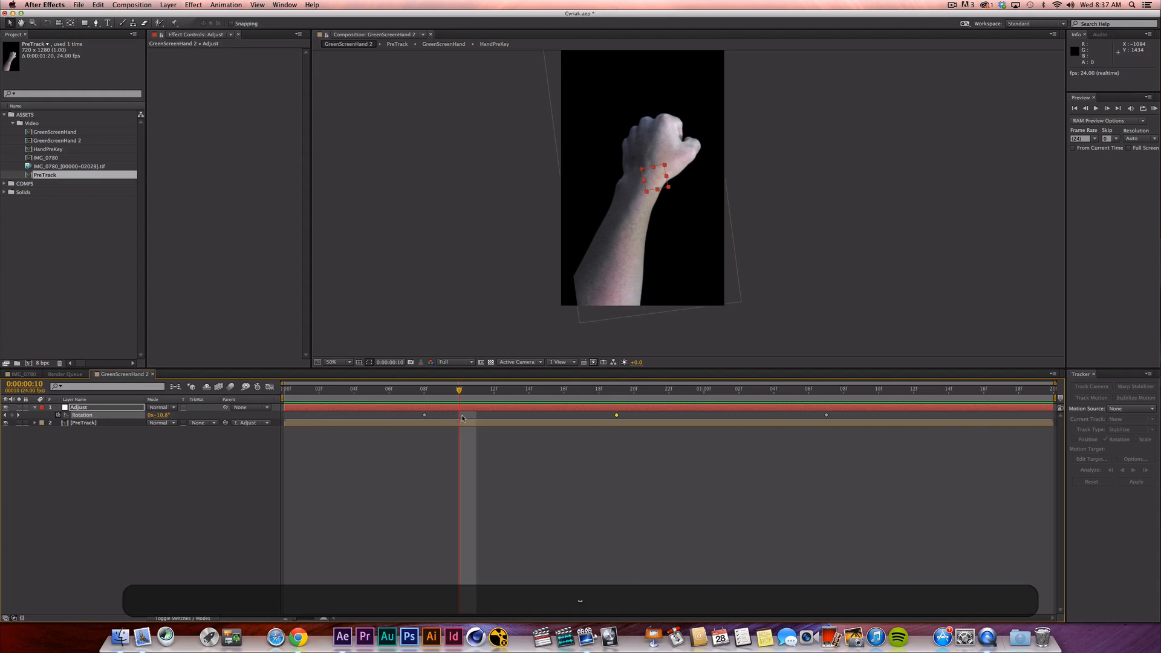
Rotate the Adjust null further to -26.9° at the 0:00:00:19 keyframe and preview the straightened arm.
{"action": "key", "text": "Page_Down"}
{"action": "key", "text": "Page_Down"}
{"action": "key", "text": "Page_Down"}
{"action": "key", "text": "Page_Down"}
{"action": "key", "text": "Page_Down"}
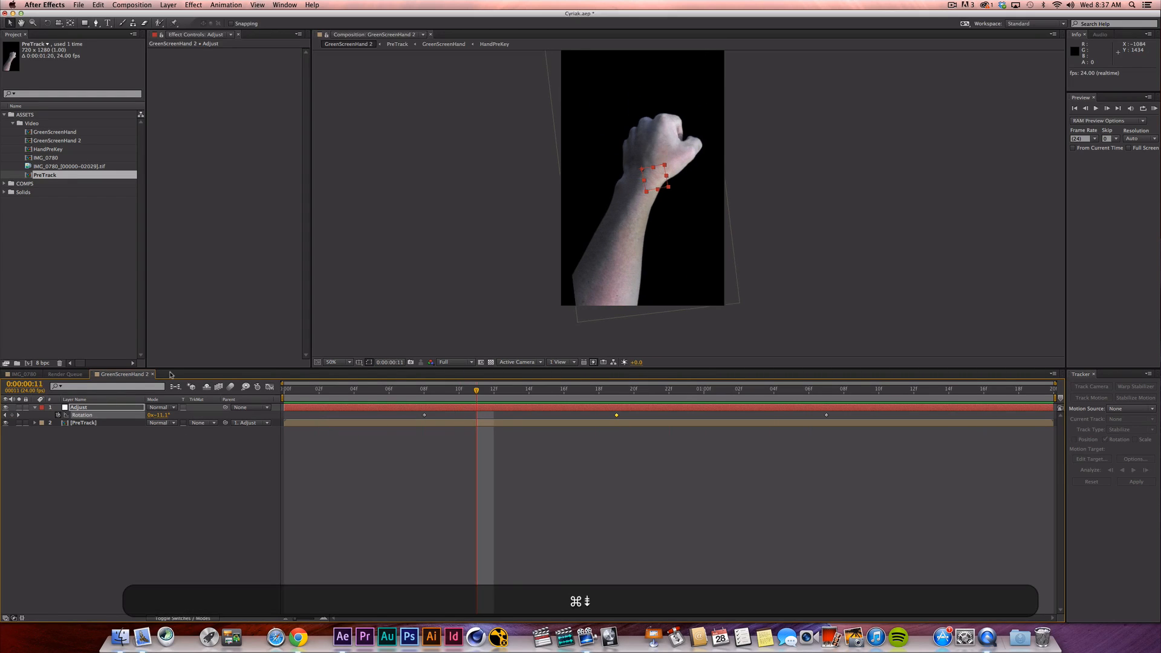
{"action": "key", "text": "Page_Down"}
{"action": "key", "text": "Page_Down"}
{"action": "key", "text": "Page_Down"}
{"action": "key", "text": "Page_Down"}
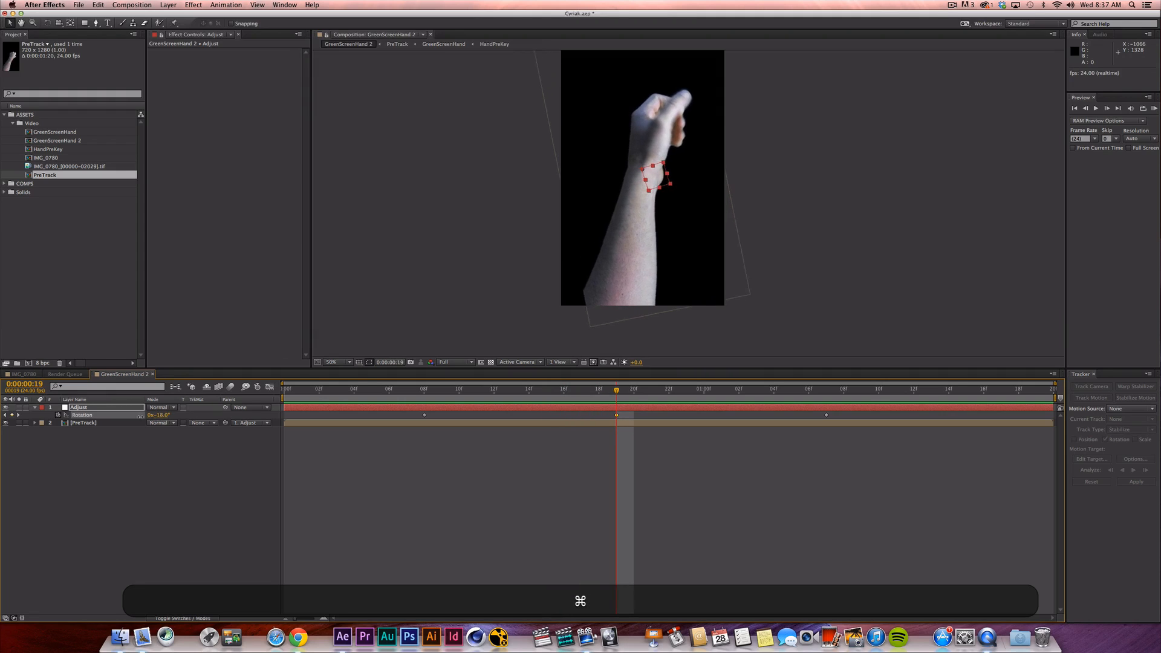
{"action": "left_click_drag", "start_coordinate": [104, 417], "coordinate": [104, 417]}
{"action": "key", "text": "space"}
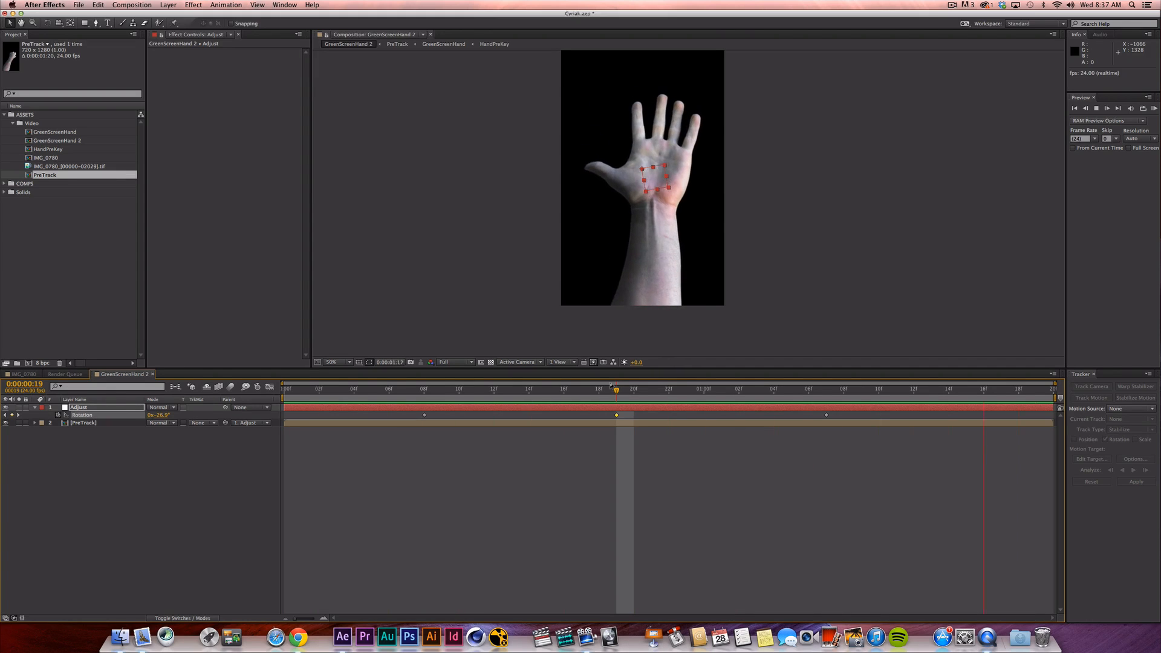
{"action": "key", "text": "space"}
{"action": "left_click_drag", "start_coordinate": [756, 249], "coordinate": [735, 318]}
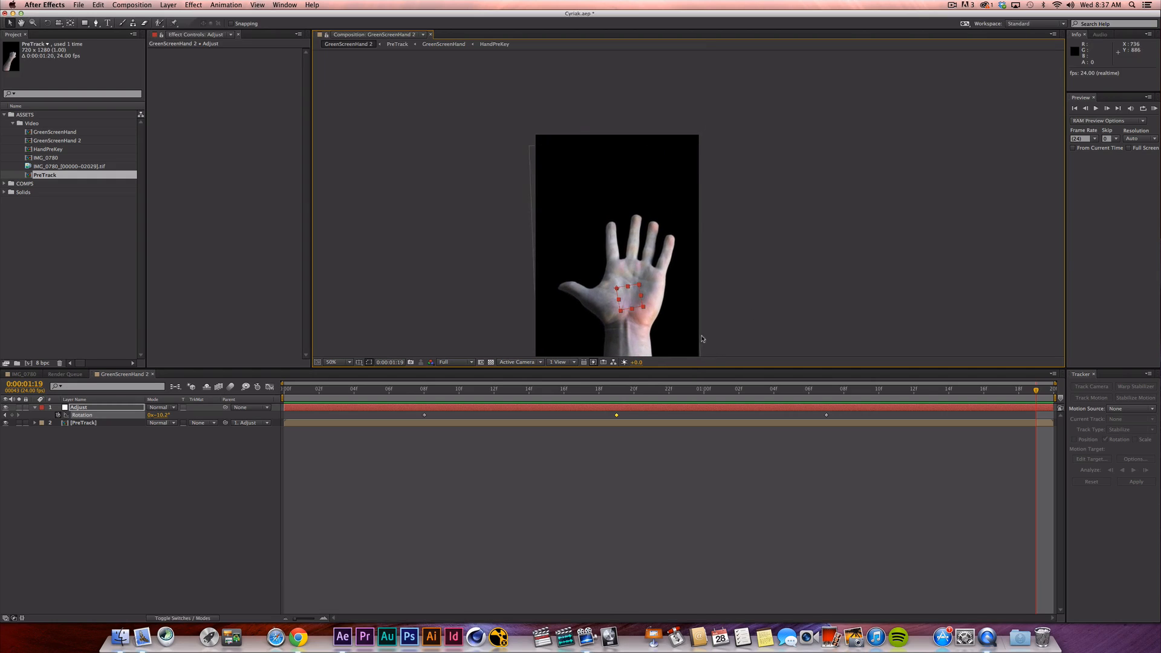
{"action": "key", "text": "space"}
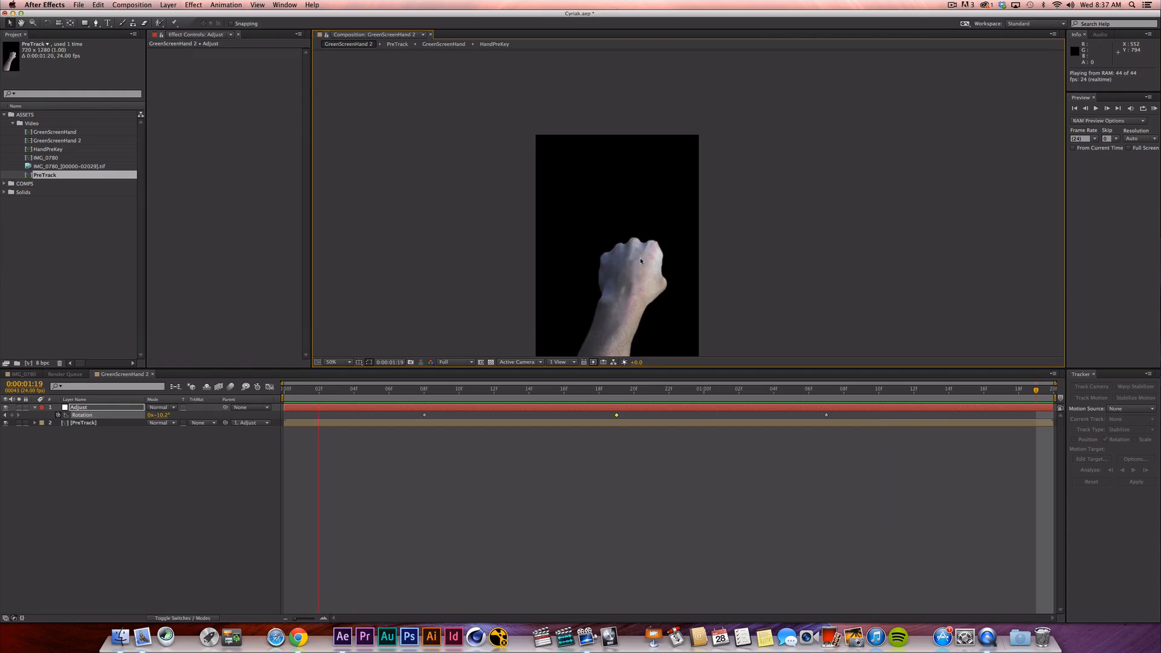
{"action": "key", "text": "space"}
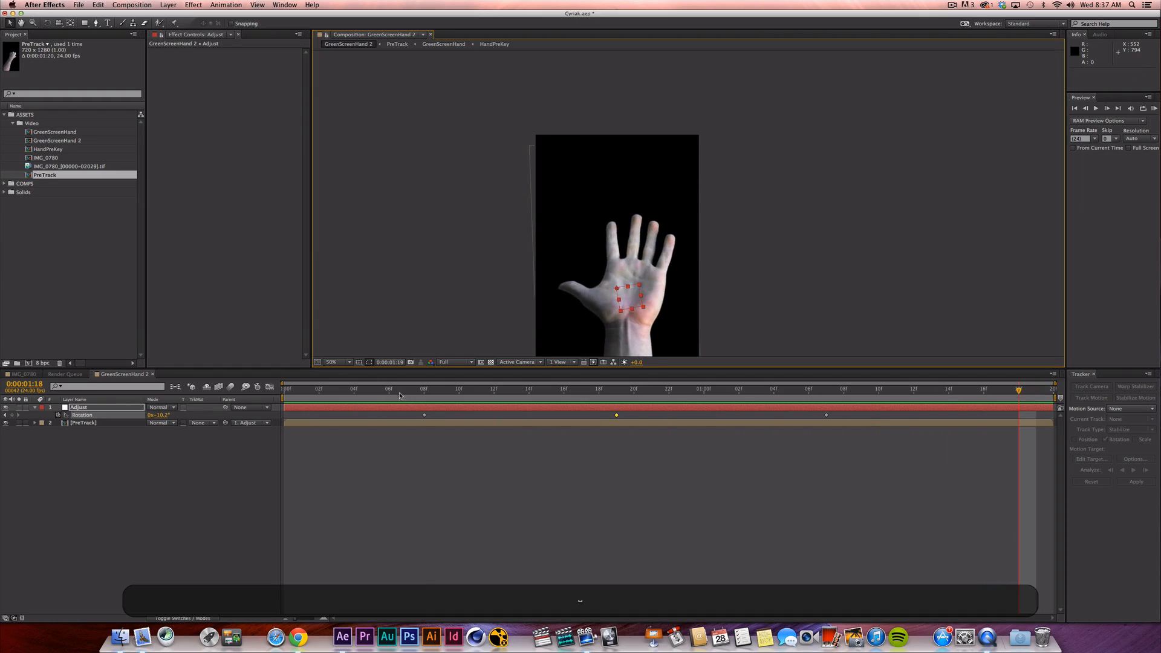
Rotate Adjust further counterclockwise in a new keyframe at 0:00:00:11 and add another of -21.8° at 0:00:00:22.
{"action": "left_click_drag", "start_coordinate": [419, 392], "coordinate": [474, 402]}
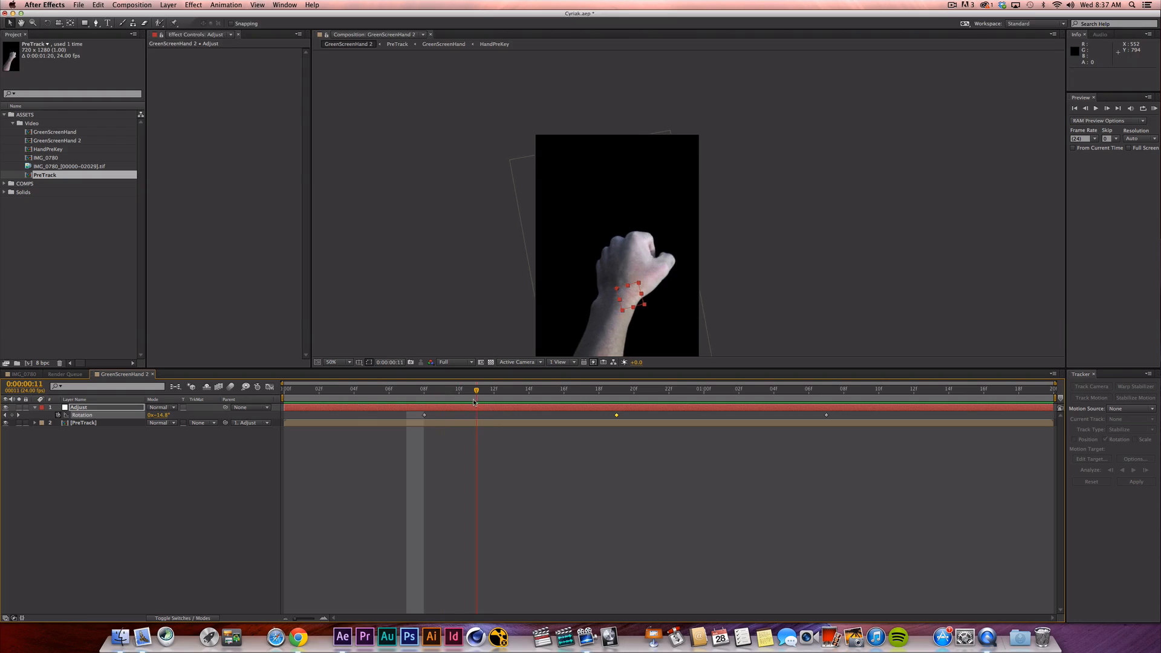
{"action": "left_click_drag", "start_coordinate": [161, 415], "coordinate": [142, 415]}
{"action": "left_click_drag", "start_coordinate": [404, 393], "coordinate": [669, 392]}
{"action": "key", "text": "super"}
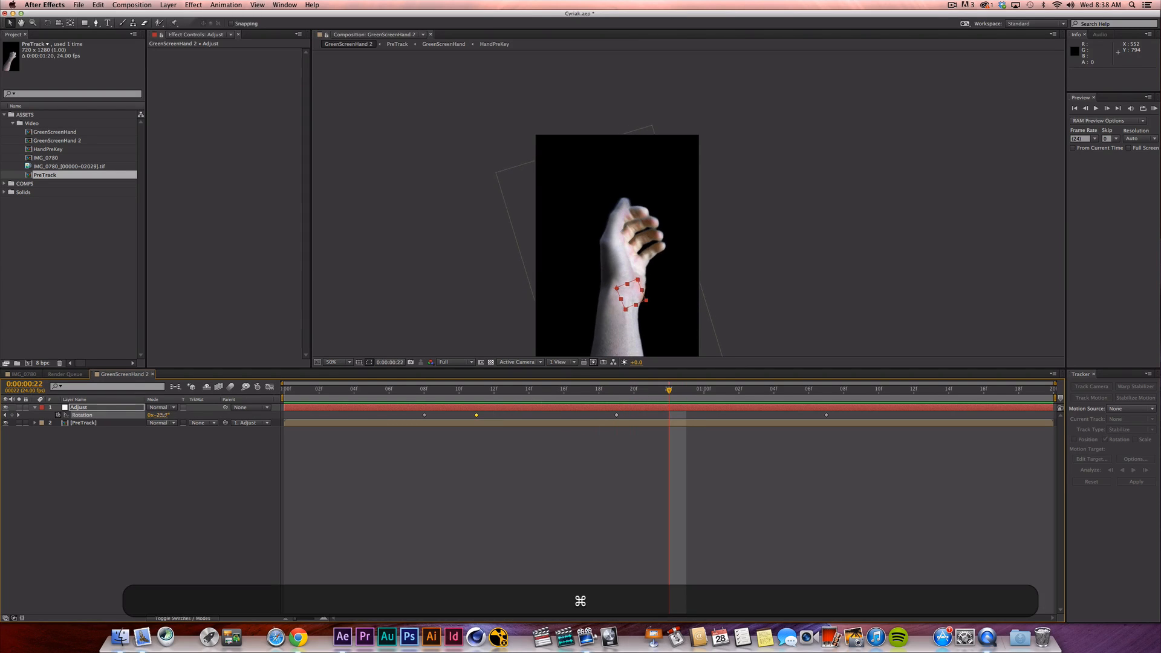
{"action": "left_click_drag", "start_coordinate": [589, 392], "coordinate": [671, 396]}
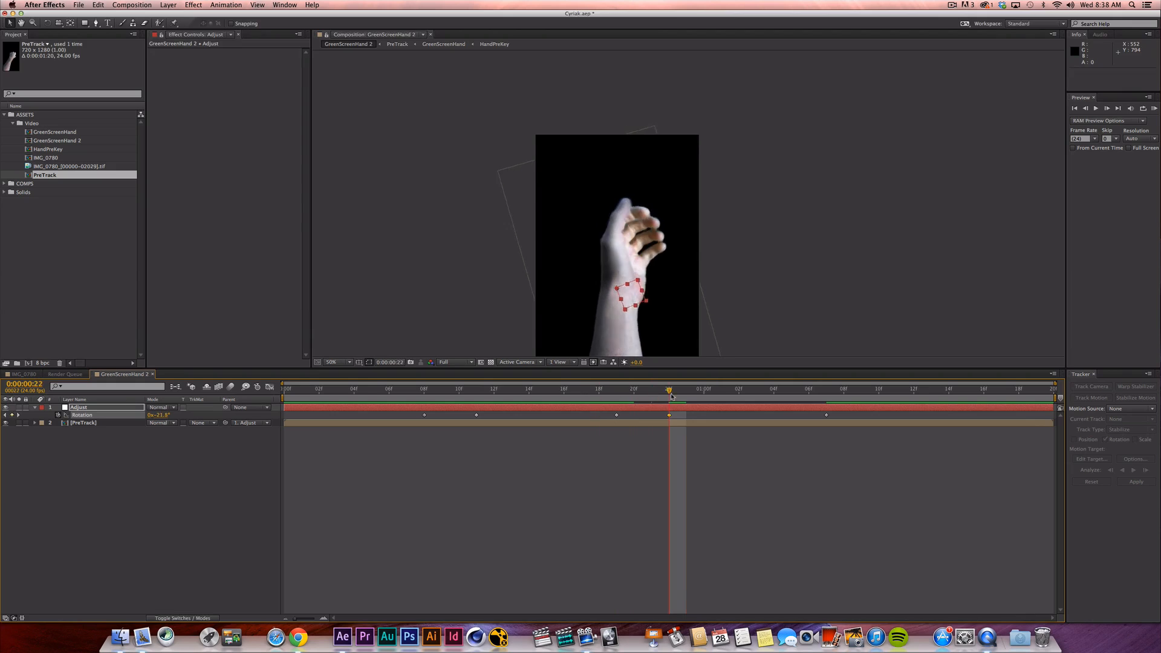
Run RAM previews of the corrected arm rotation and save the project.
{"action": "key", "text": "KP_0"}
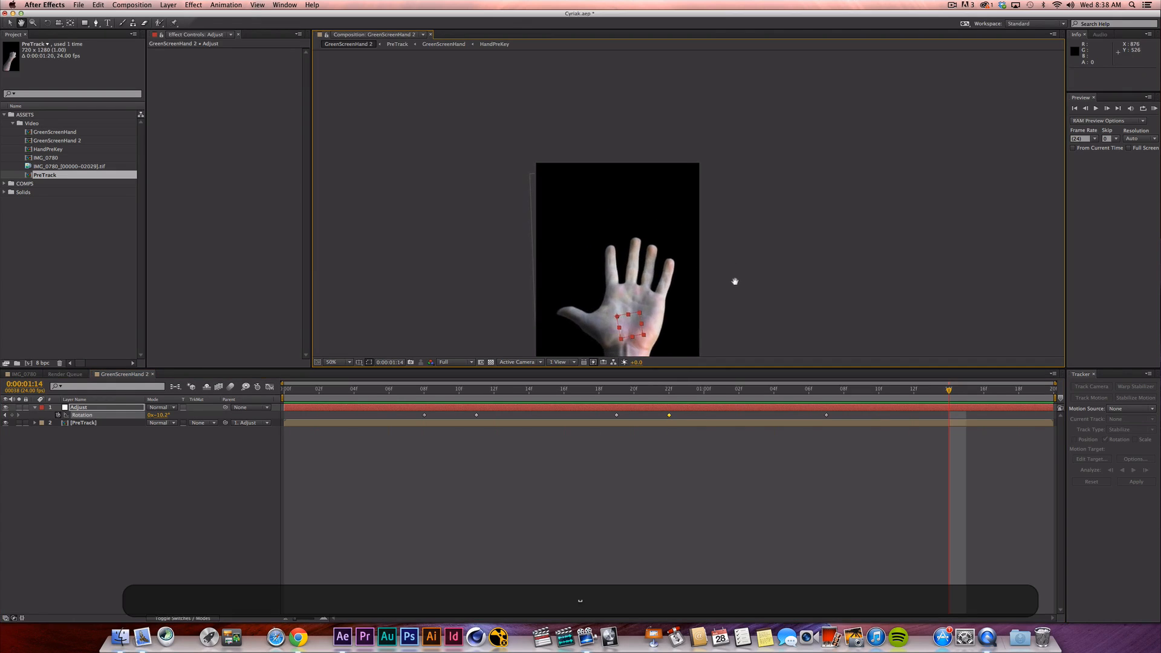
{"action": "key", "text": "KP_0"}
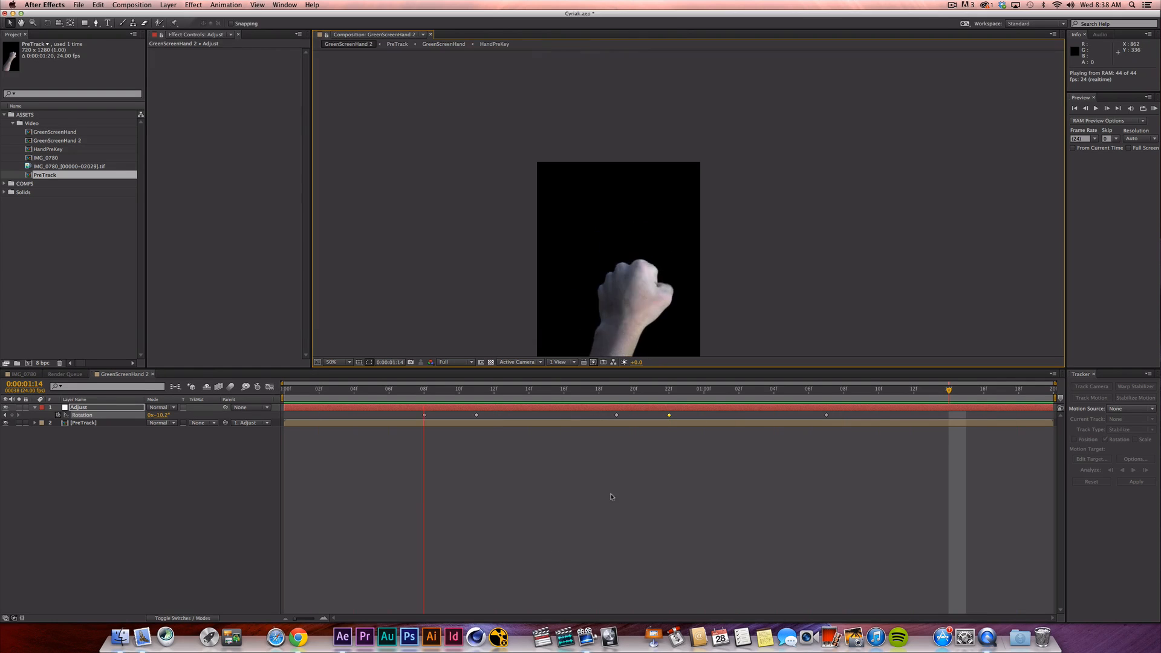
{"action": "key", "text": "space"}
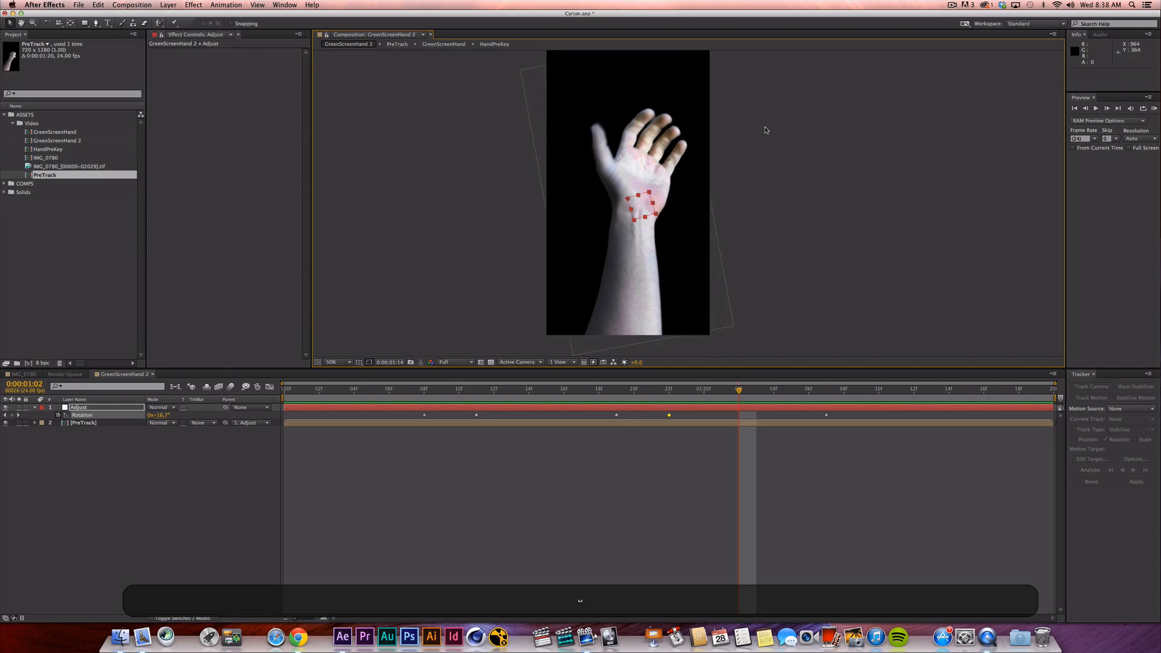
{"action": "key", "text": "space"}
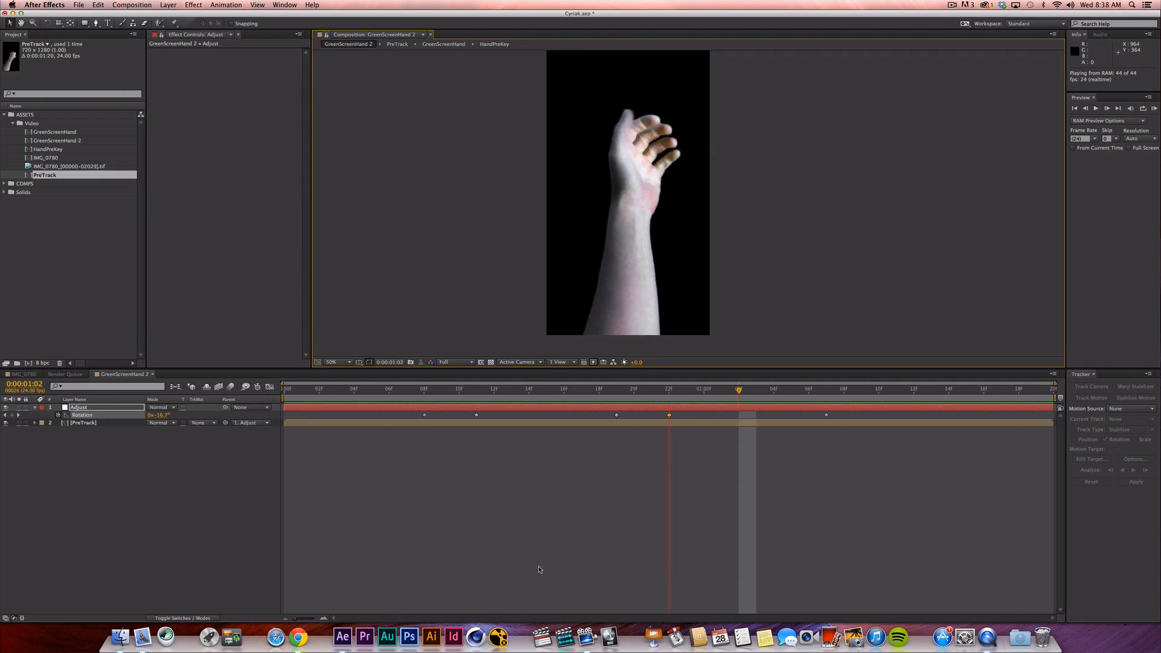
{"action": "key", "text": "super+s"}
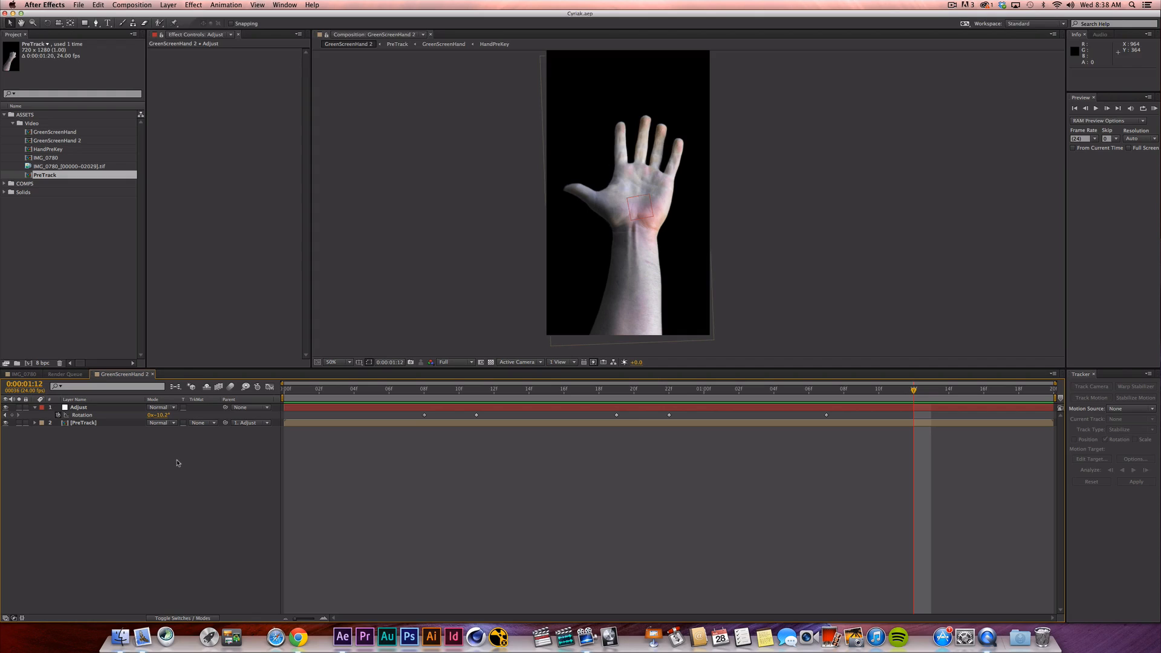
Rename the GreenScreenHand 2 composition FinalStabilizedHand in the project.
{"action": "left_click", "coordinate": [63, 276]}
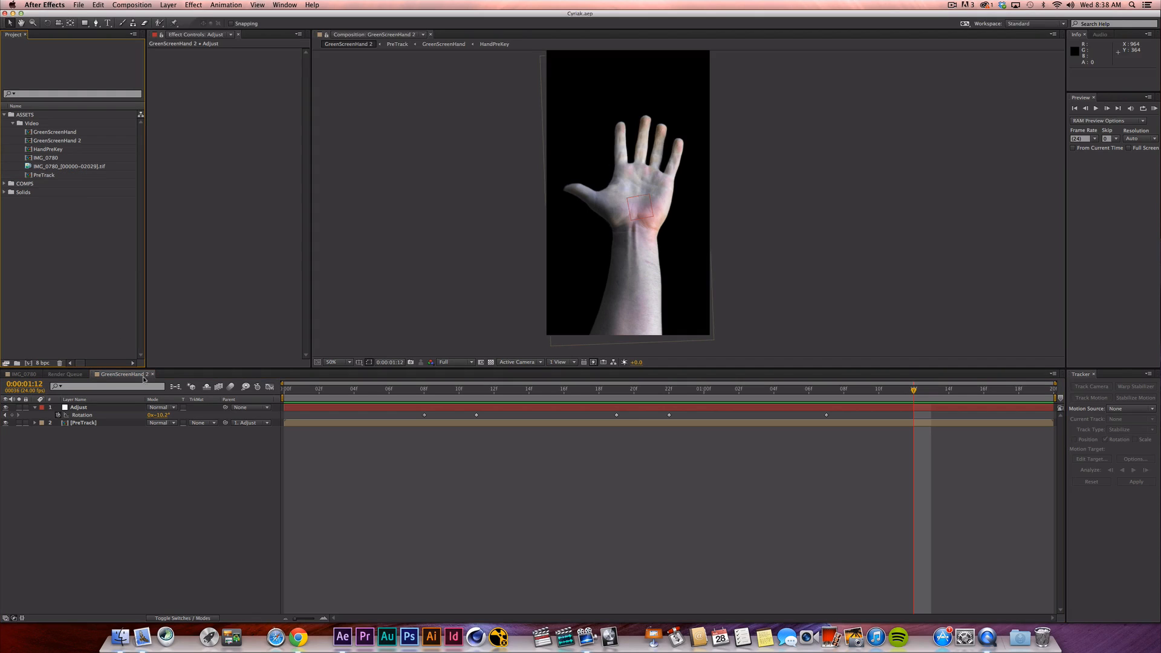
{"action": "left_click", "coordinate": [70, 141]}
{"action": "key", "text": "Return"}
{"action": "type", "text": "FinalSt"}
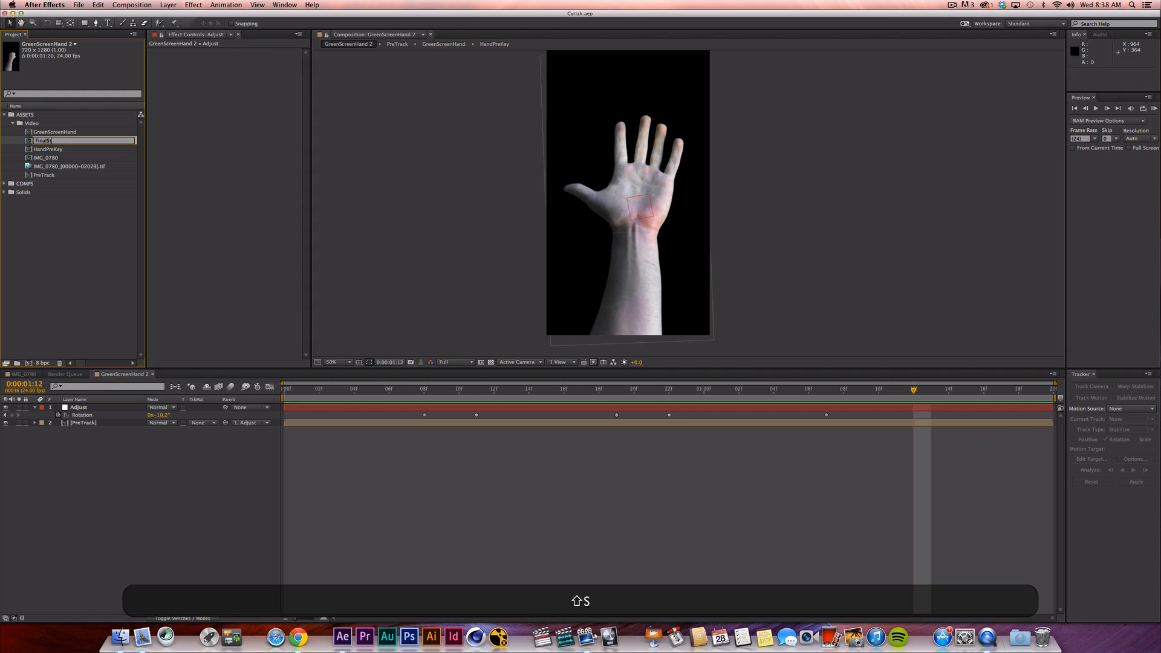
{"action": "type", "text": "abilizedHand"}
{"action": "key", "text": "Return"}
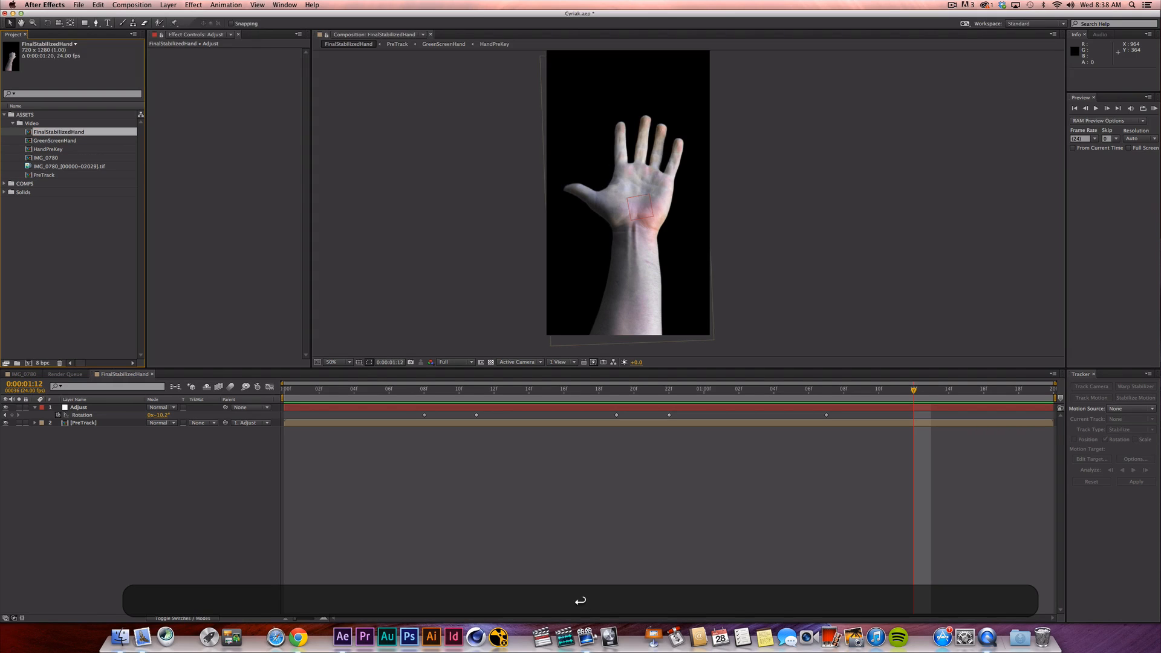
Create a folder named _pc inside the COMPS folder.
{"action": "left_click", "coordinate": [18, 184]}
{"action": "key", "text": "super+alt+shift+n"}
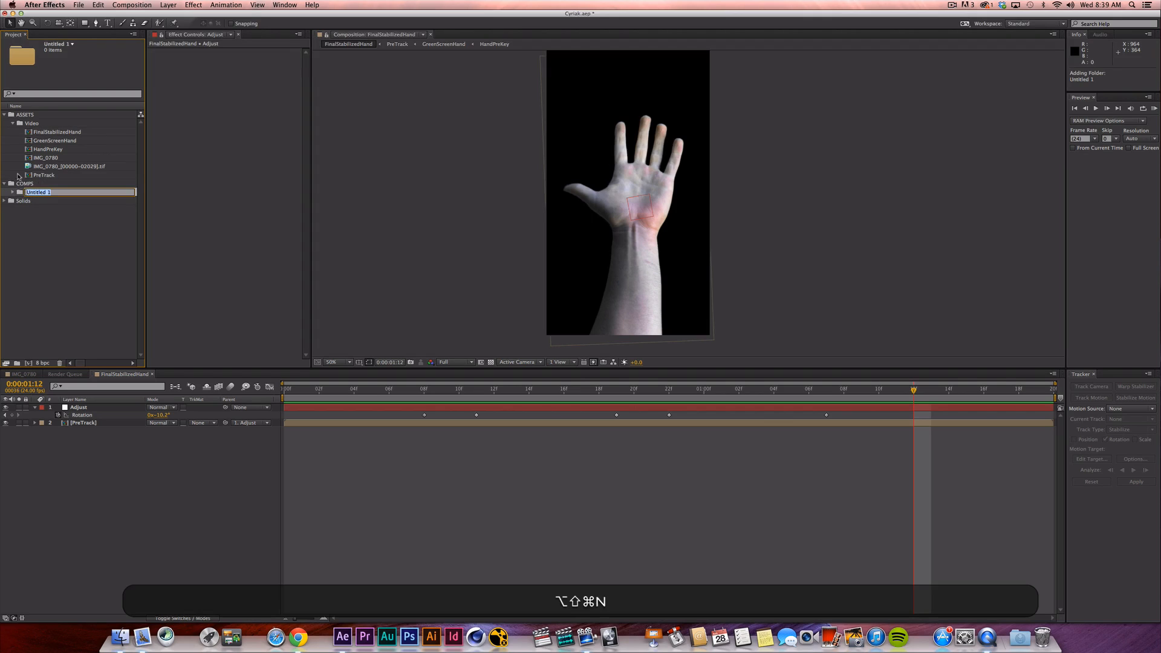
{"action": "type", "text": "_pc"}
{"action": "key", "text": "Return"}
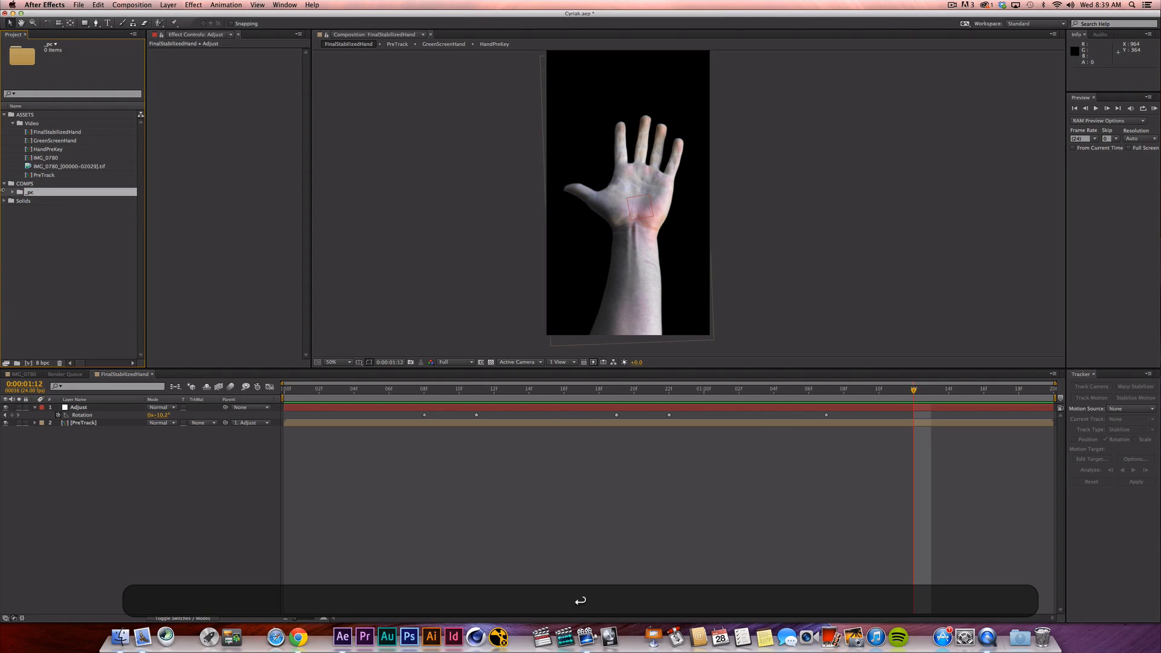
Move FinalStabilizedHand, GreenScreenHand, HandPreKey and PreTrack into the _pc folder and save the project.
{"action": "left_click", "coordinate": [56, 132]}
{"action": "left_click", "coordinate": [56, 149], "text": "shift"}
{"action": "left_click", "coordinate": [48, 175], "text": "super"}
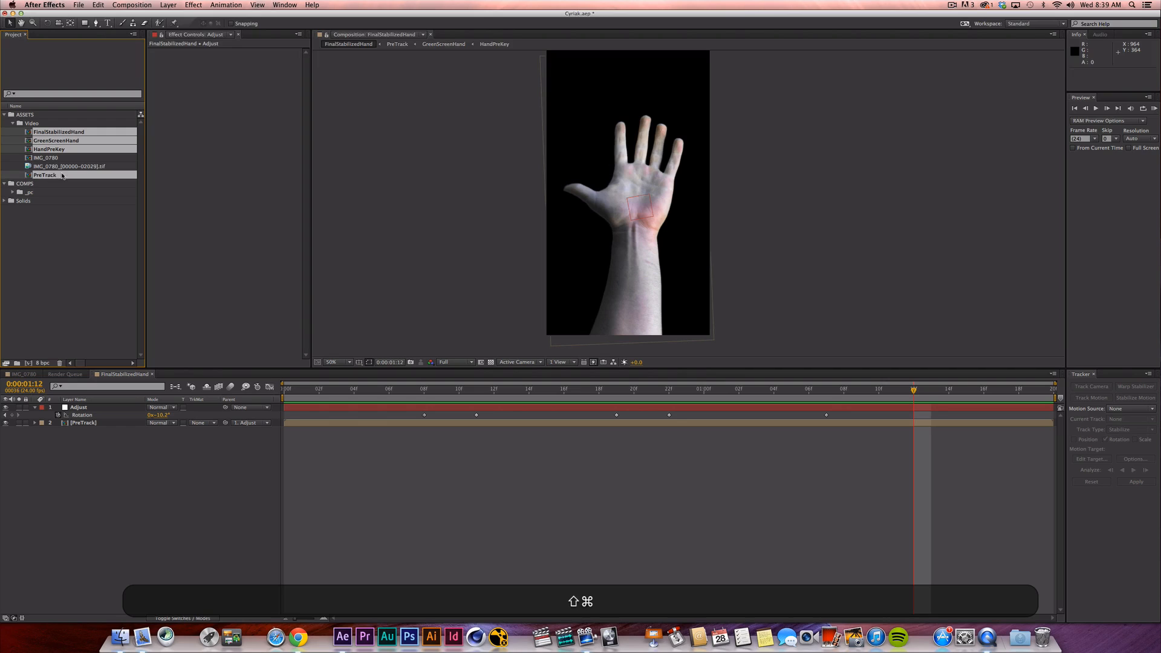
{"action": "left_click_drag", "start_coordinate": [49, 175], "coordinate": [34, 194]}
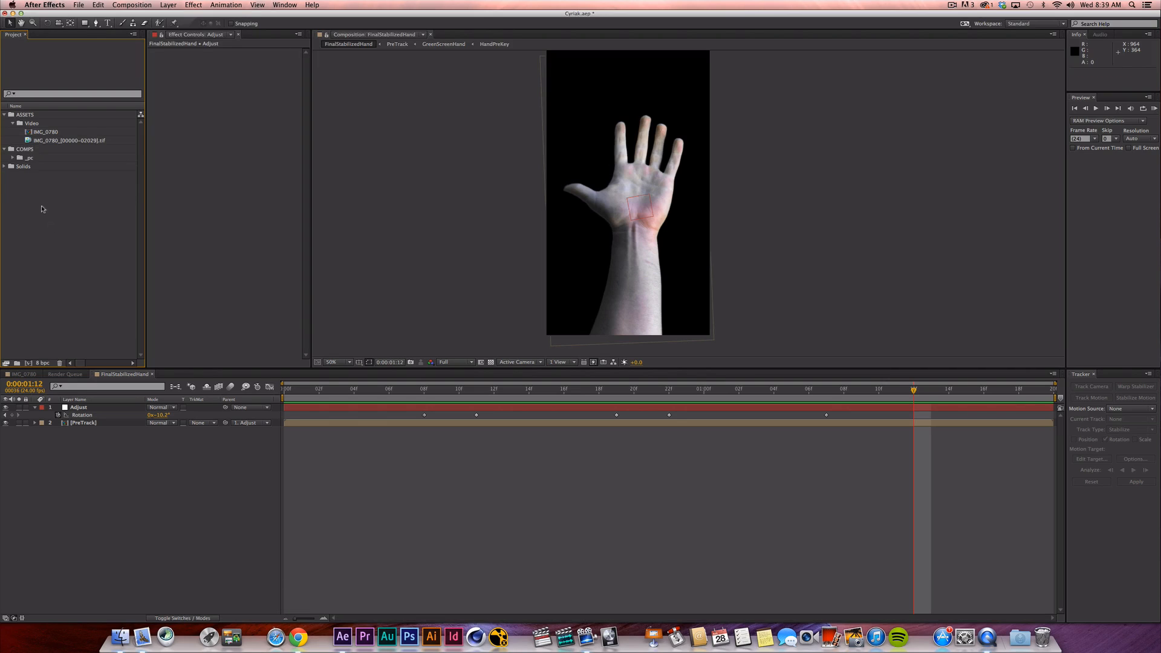
{"action": "left_click", "coordinate": [12, 158]}
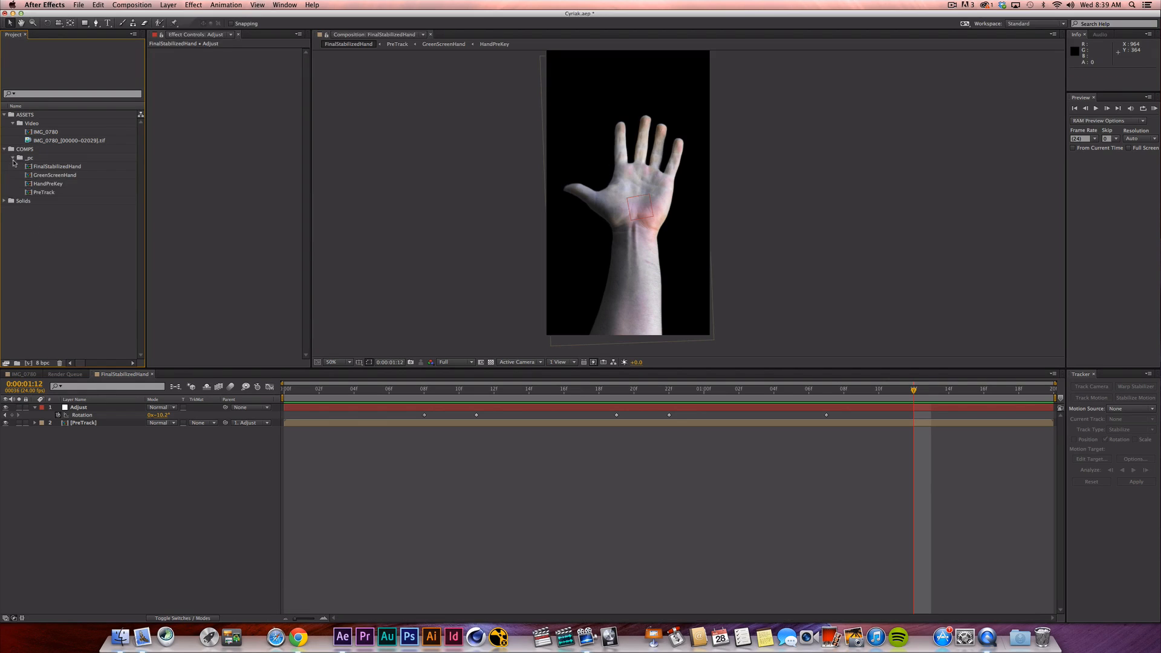
{"action": "key", "text": "super+s"}
Create a new composition from FinalStabilizedHand, place it directly in the COMPS folder and collapse _pc.
{"action": "left_click_drag", "start_coordinate": [68, 170], "coordinate": [28, 363]}
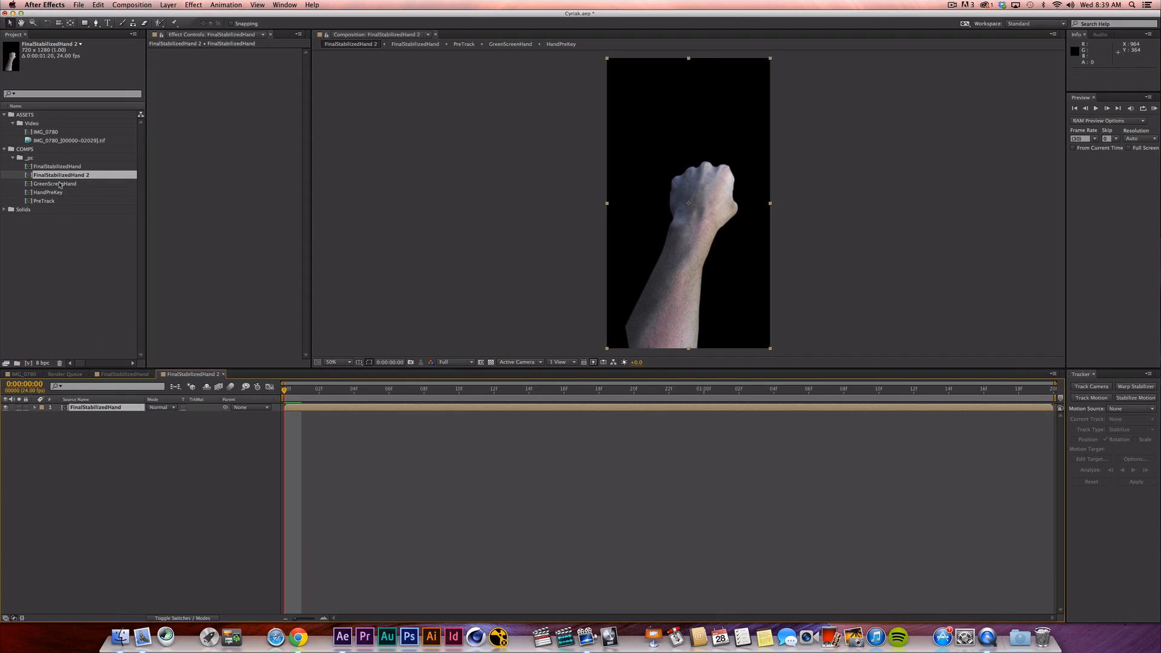
{"action": "left_click_drag", "start_coordinate": [64, 177], "coordinate": [24, 149]}
{"action": "left_click", "coordinate": [13, 158]}
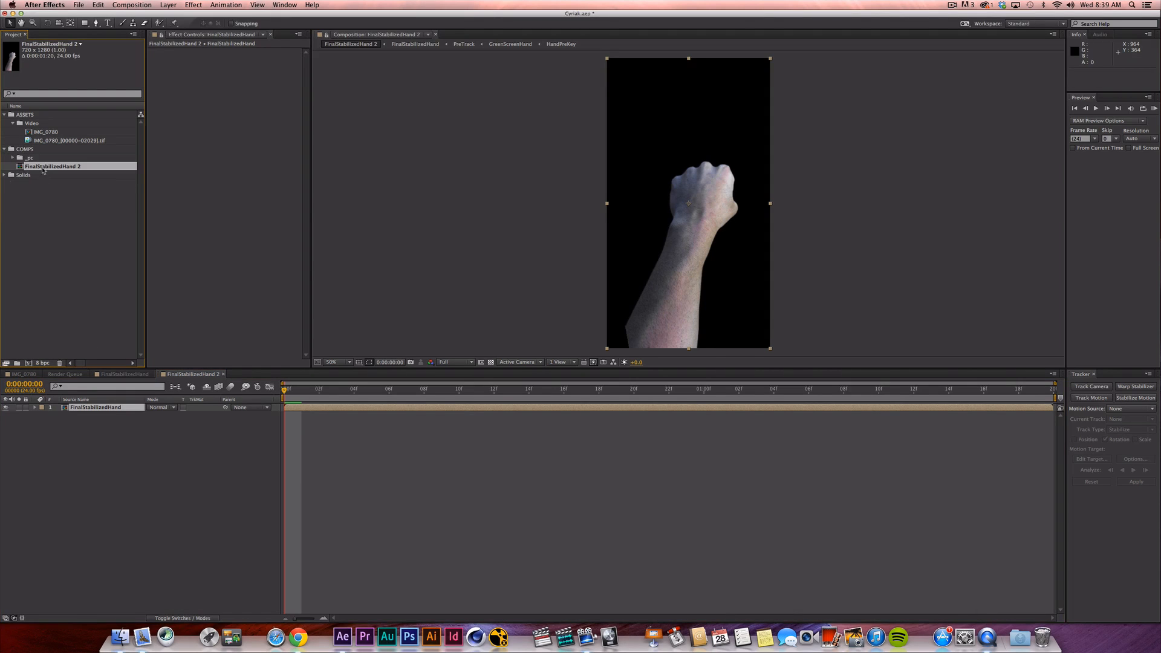
Rename the new composition HandBuild.
{"action": "key", "text": "Return"}
{"action": "type", "text": "HandB"}
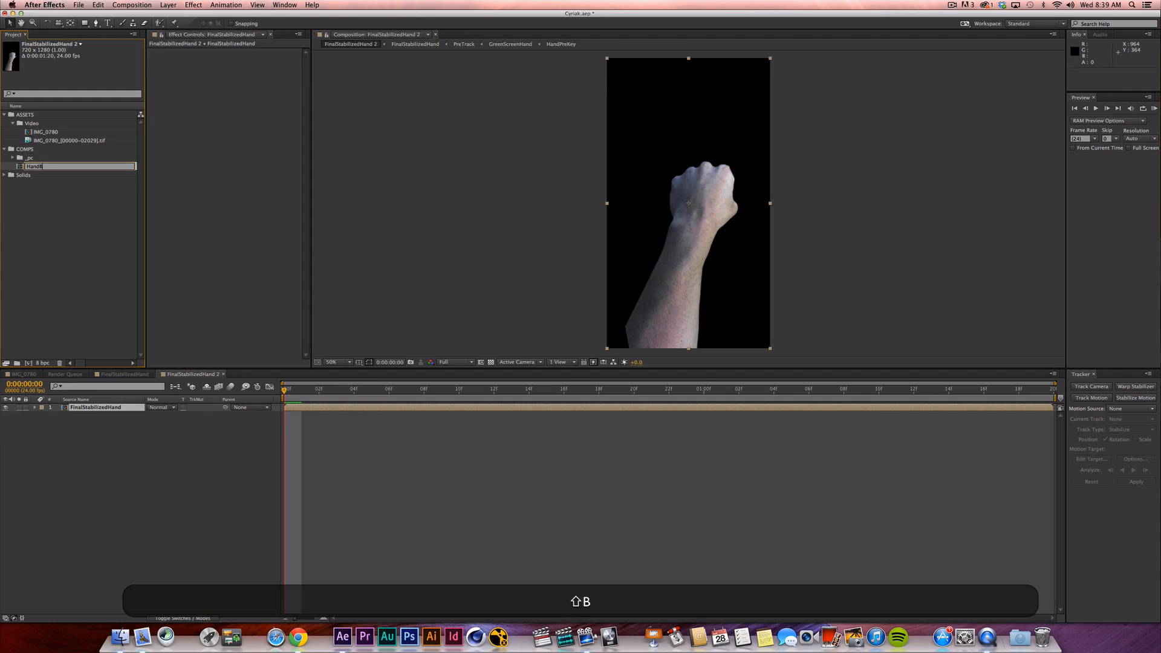
{"action": "type", "text": "uild"}
{"action": "key", "text": "Return"}
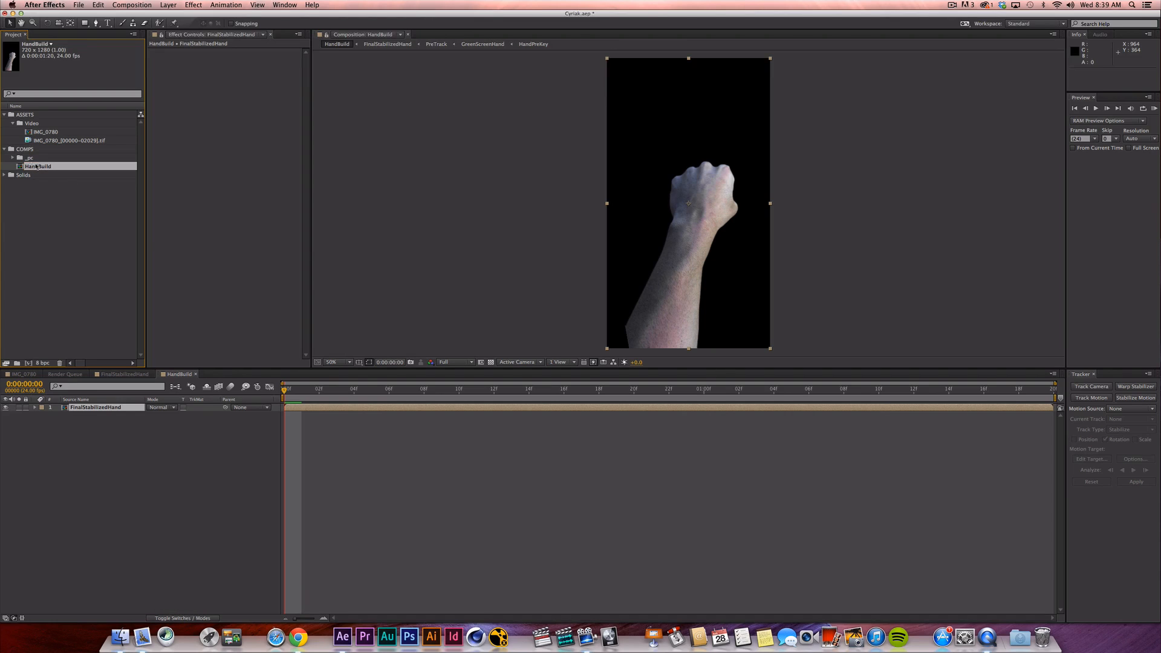
Play through HandBuild to review the stabilized hand from fist to open palm.
{"action": "left_click", "coordinate": [394, 453]}
{"action": "key", "text": "space"}
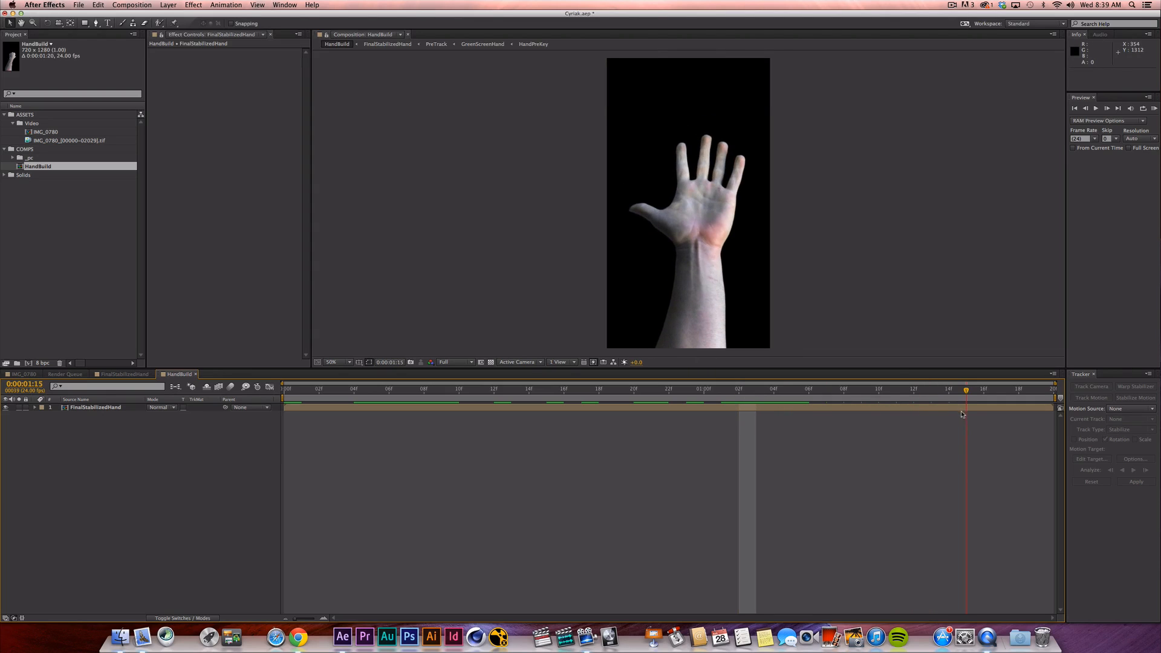
{"action": "key", "text": "space"}
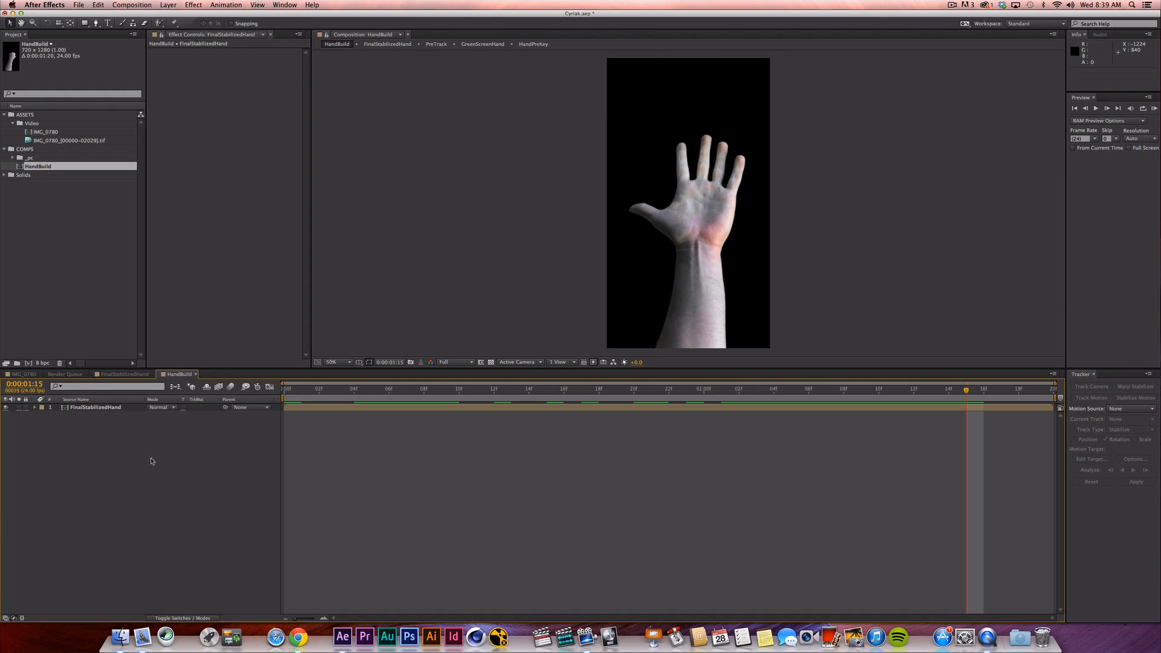
Set the HandBuild composition size to 1440 px wide and 2000 px high.
{"action": "key", "text": "super"}
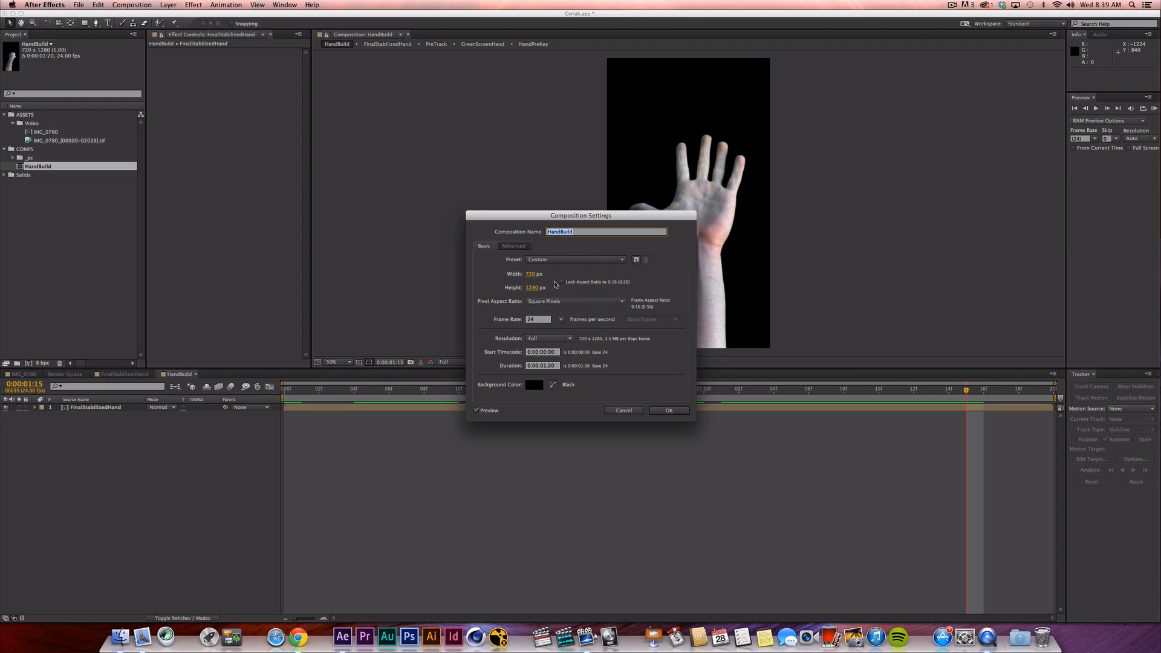
{"action": "left_click", "coordinate": [532, 275]}
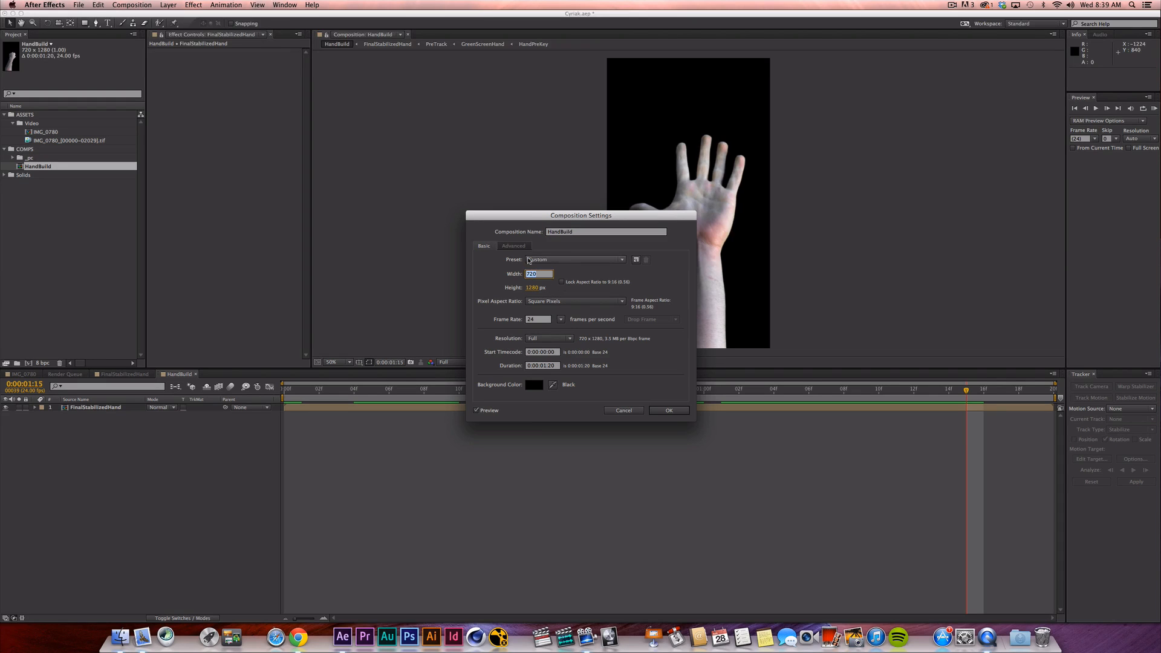
{"action": "type", "text": "1440"}
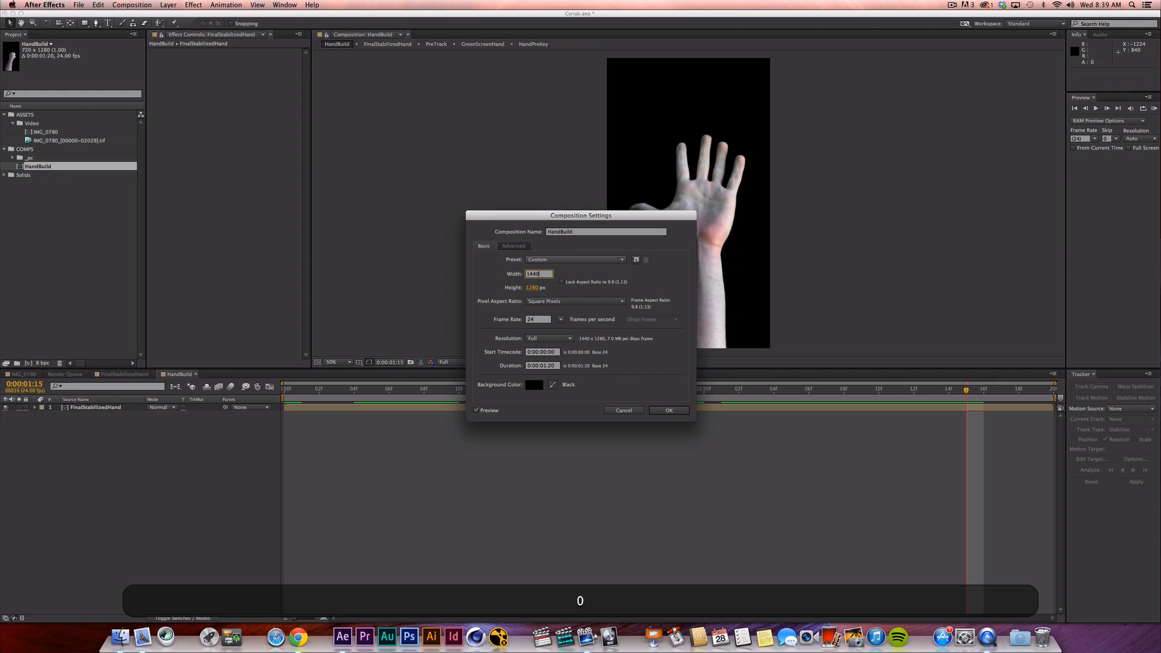
{"action": "key", "text": "Tab"}
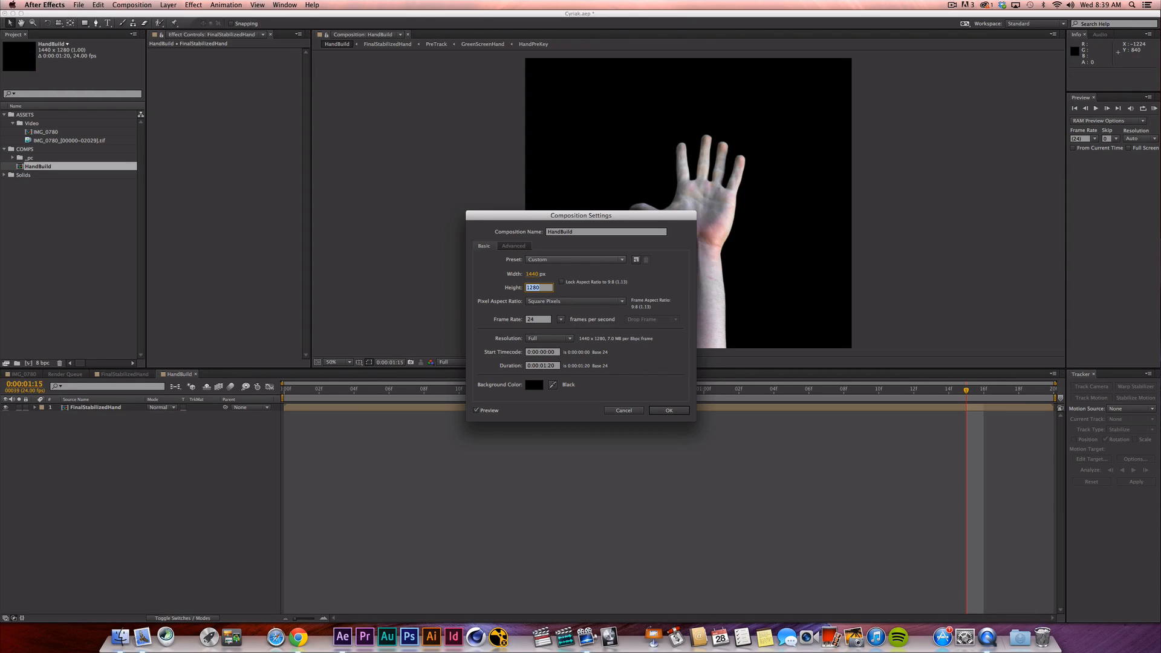
{"action": "type", "text": "2000"}
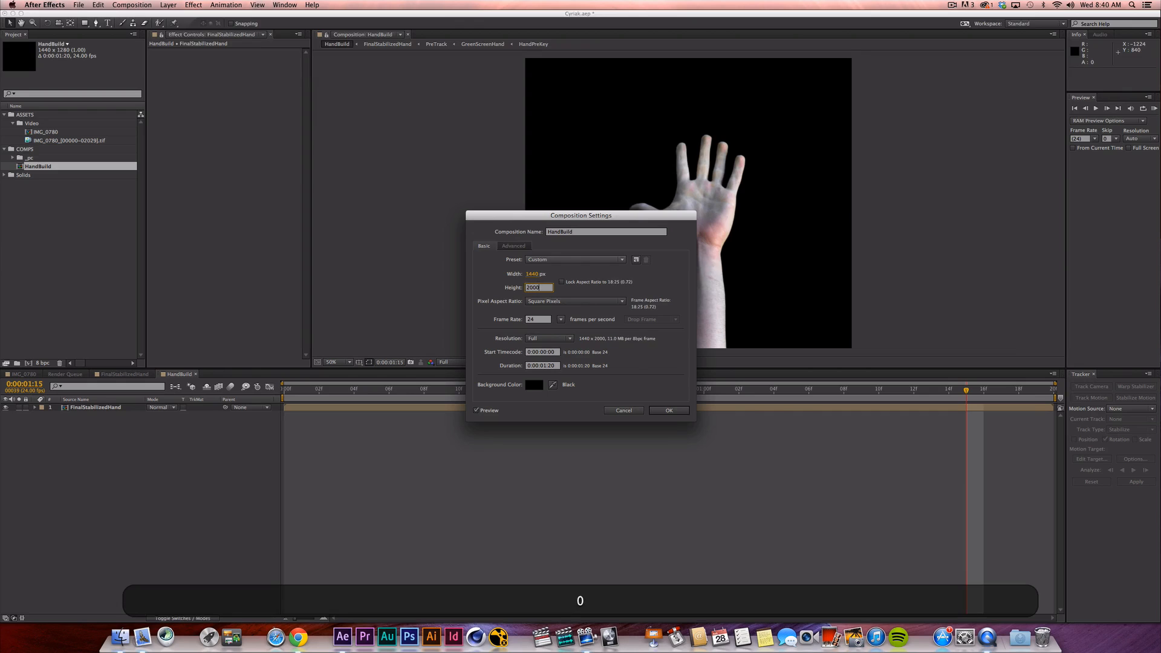
{"action": "key", "text": "Return"}
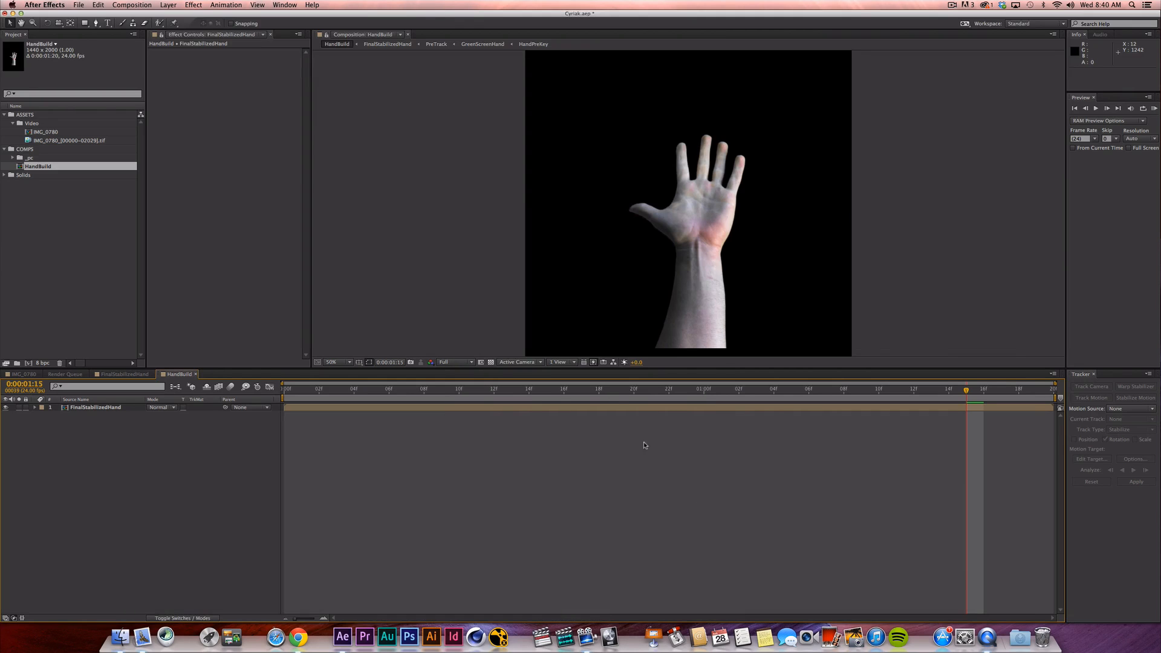
Move the FinalStabilizedHand layer straight down to position 720, 1380 so the cut end of the arm falls below the frame.
{"action": "key", "text": "comma"}
{"action": "key", "text": "apostrophe"}
{"action": "left_click", "coordinate": [111, 408]}
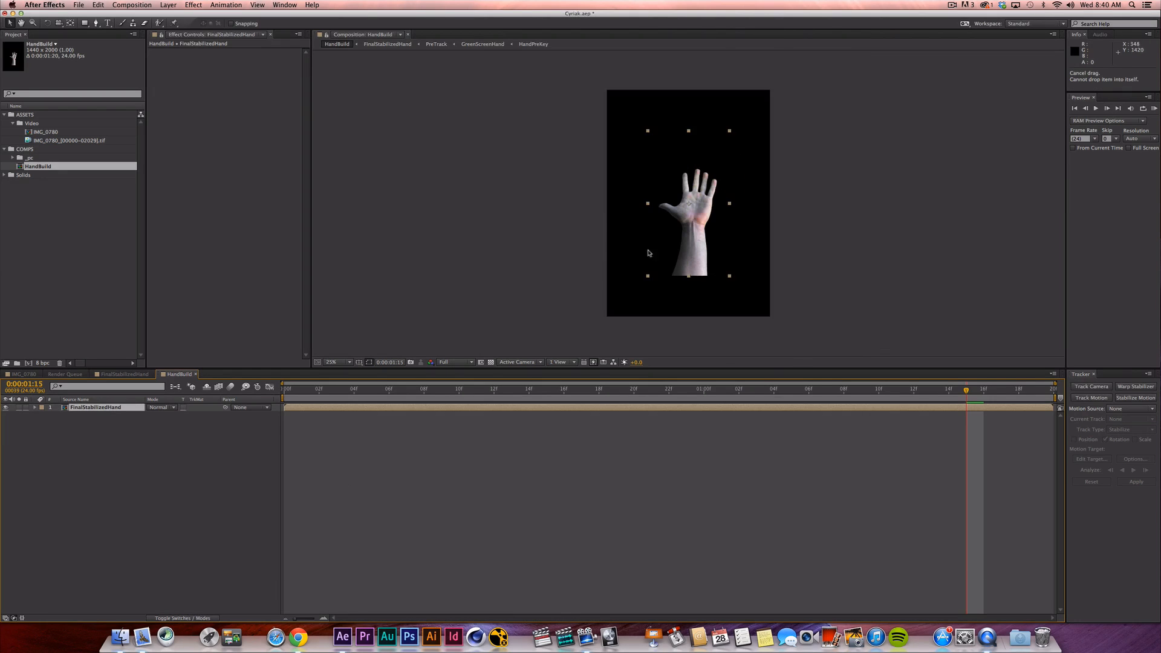
{"action": "left_click_drag", "start_coordinate": [701, 254], "coordinate": [700, 296]}
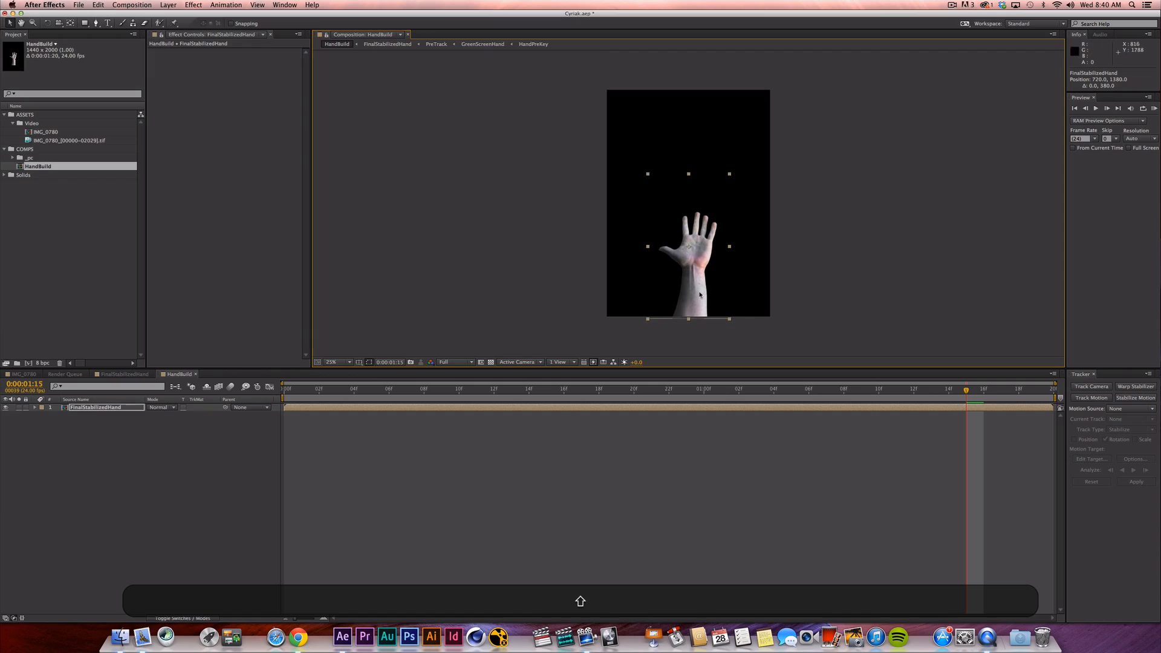
{"action": "left_click", "coordinate": [660, 469]}
{"action": "key", "text": "period"}
{"action": "key", "text": "period"}
{"action": "key", "text": "period"}
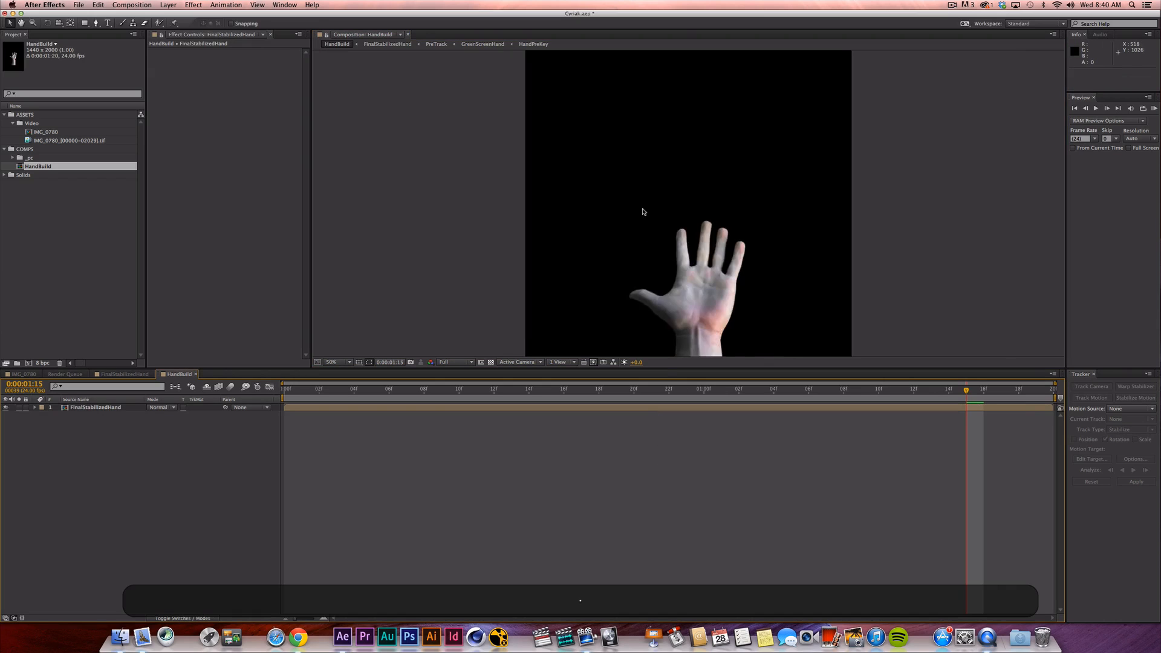
{"action": "key", "text": "comma"}
{"action": "key", "text": "comma"}
{"action": "key", "text": "comma"}
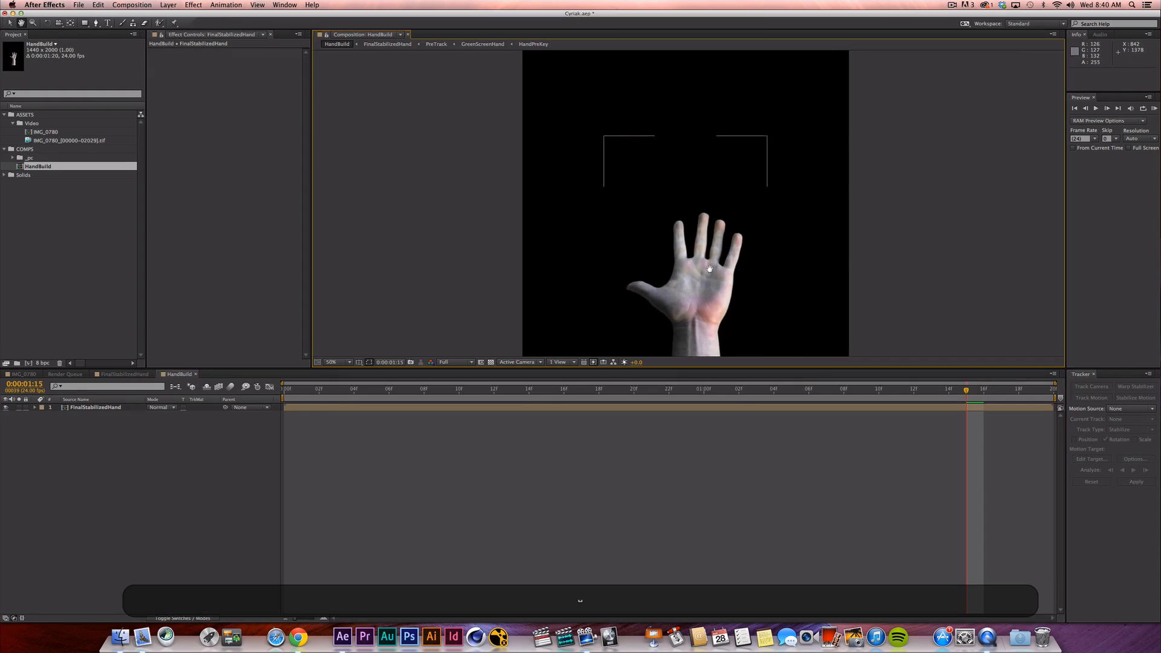
{"action": "key", "text": "period"}
Set the HandBuild composition's duration to 0:00:05:00.
{"action": "key", "text": "super+k"}
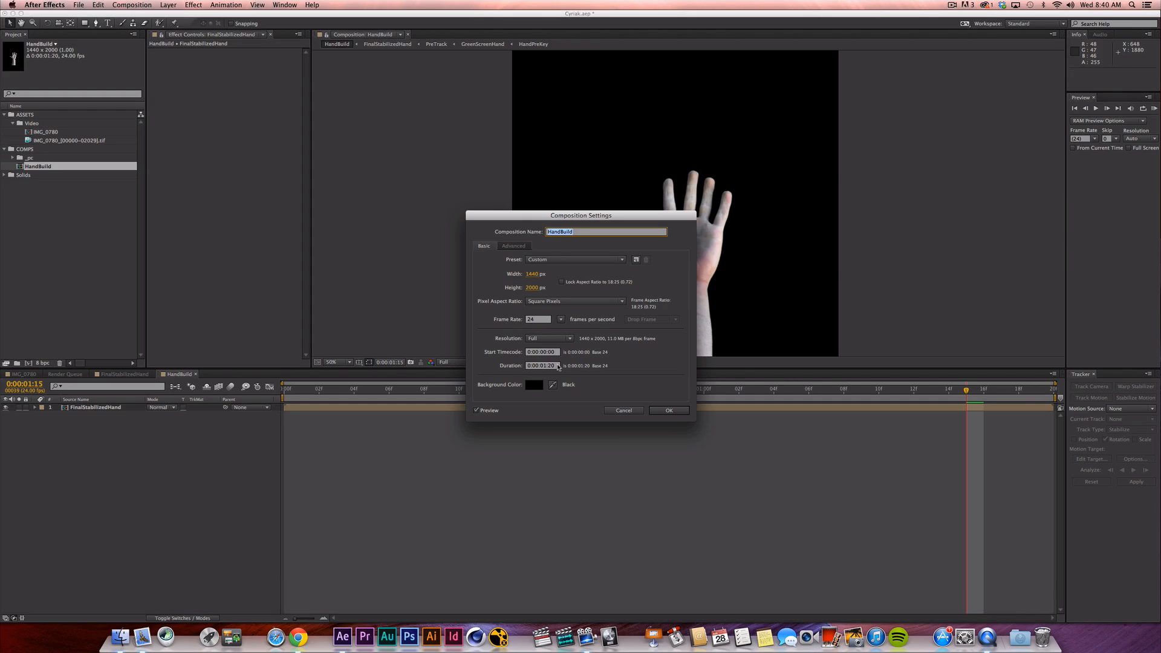
{"action": "left_click", "coordinate": [557, 366]}
{"action": "type", "text": "500"}
{"action": "key", "text": "Return"}
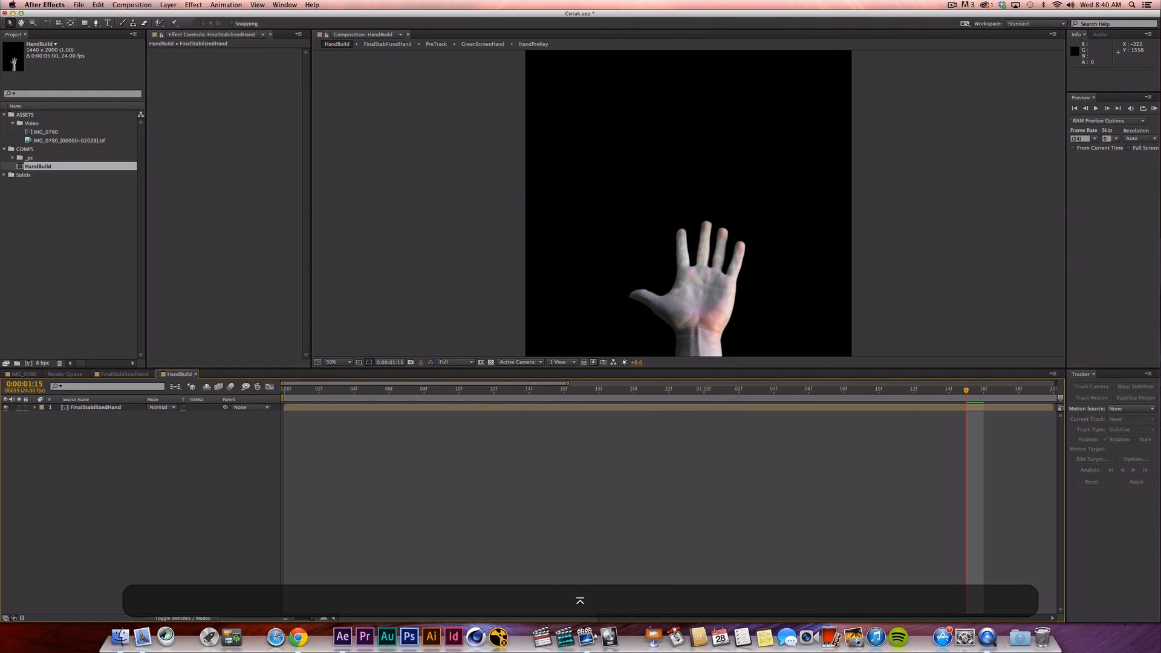
Play the hand clip, enable time remapping on FinalStabilizedHand and extend the layer to the end of the composition.
{"action": "key", "text": "Home"}
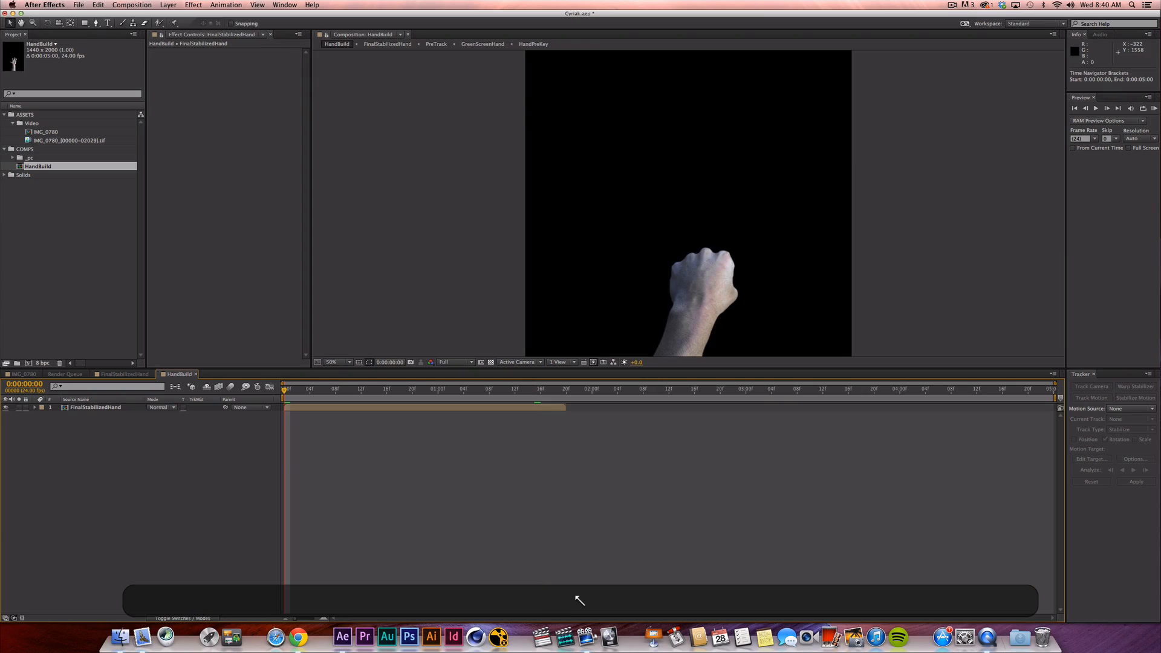
{"action": "key", "text": "space"}
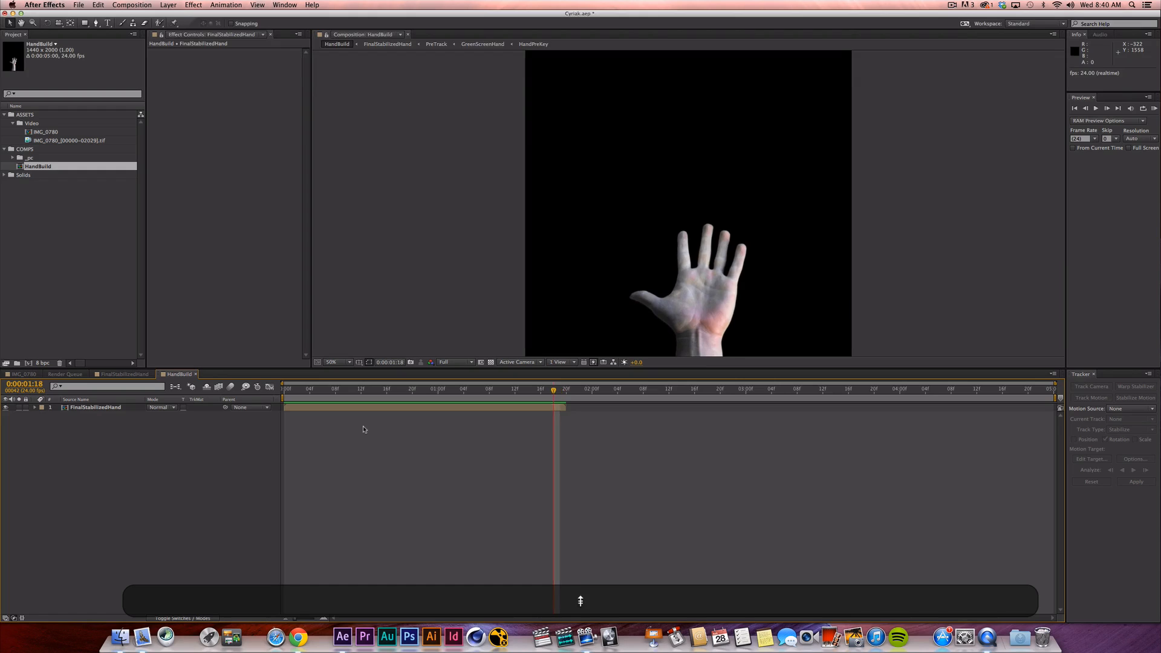
{"action": "key", "text": "Page_Up"}
{"action": "left_click", "coordinate": [97, 408]}
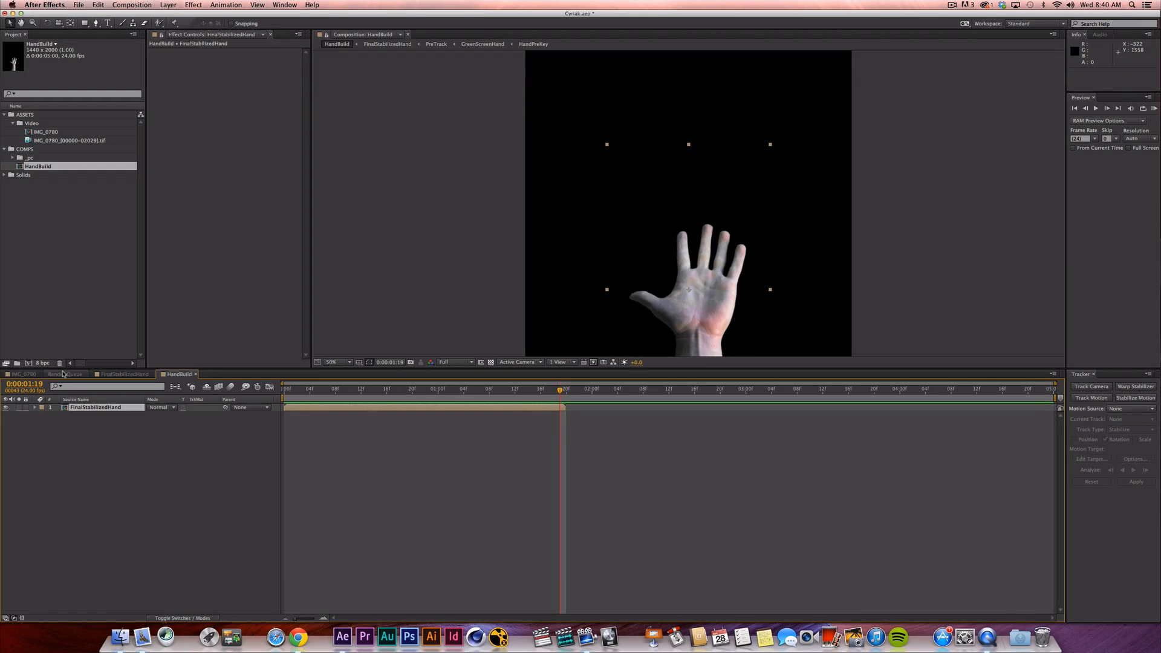
{"action": "key", "text": "alt+super+t"}
{"action": "left_click_drag", "start_coordinate": [565, 414], "coordinate": [1055, 414]}
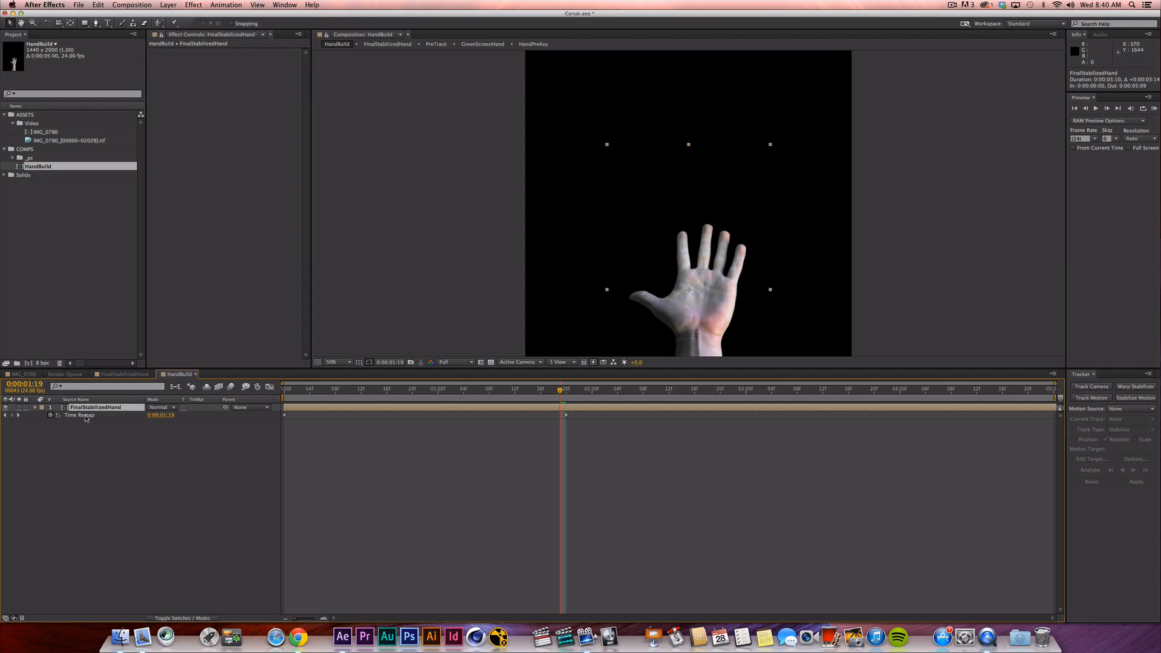
Add a Time Remap keyframe on the last visible hand frame at 0:00:01:19 and delete the original end keyframe after it.
{"action": "mouse_move", "coordinate": [566, 390]}
{"action": "left_mouse_down"}
{"action": "mouse_move", "coordinate": [649, 390]}
{"action": "mouse_move", "coordinate": [532, 408]}
{"action": "mouse_move", "coordinate": [561, 405]}
{"action": "left_mouse_up"}
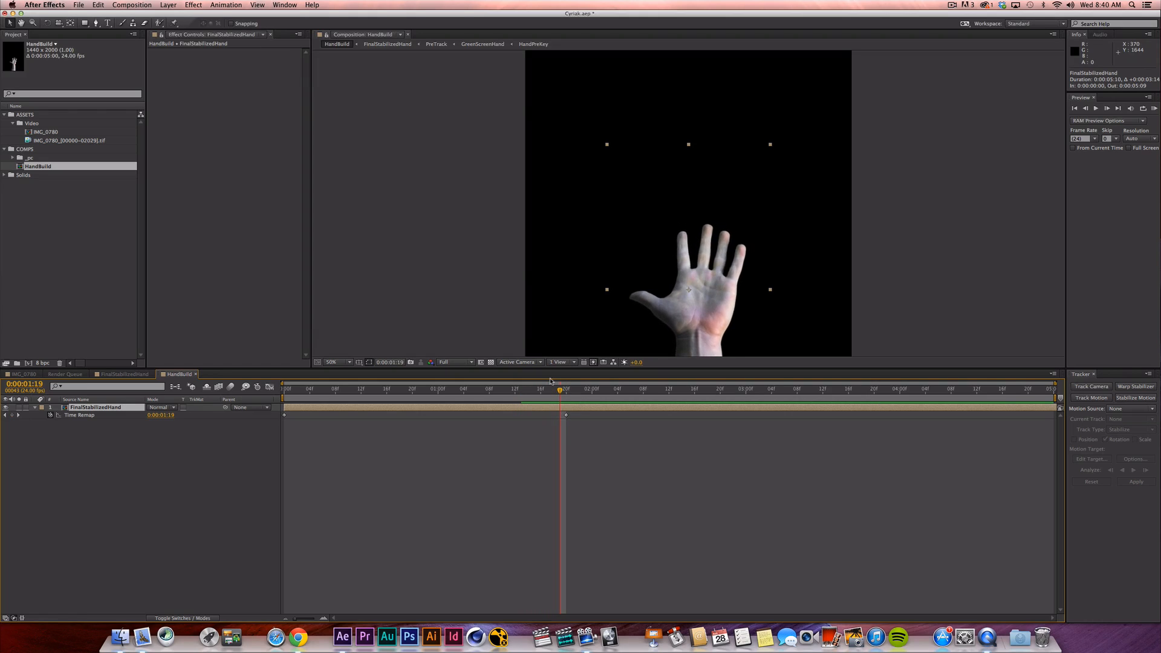
{"action": "key", "text": "Page_Down"}
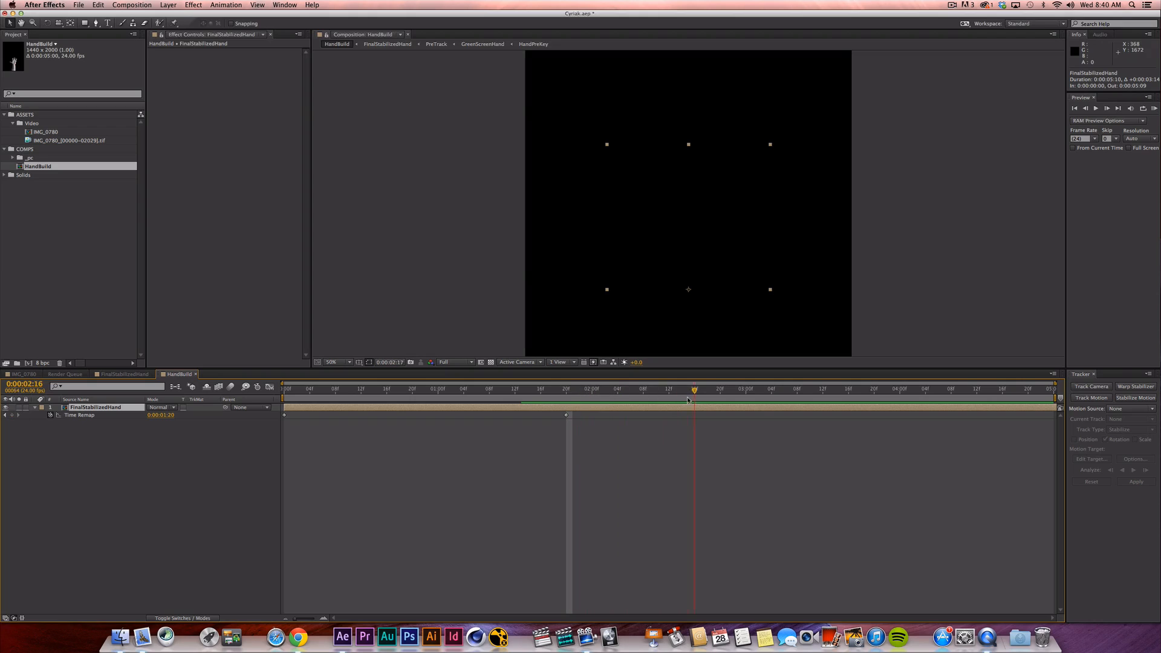
{"action": "key", "text": "Page_Up"}
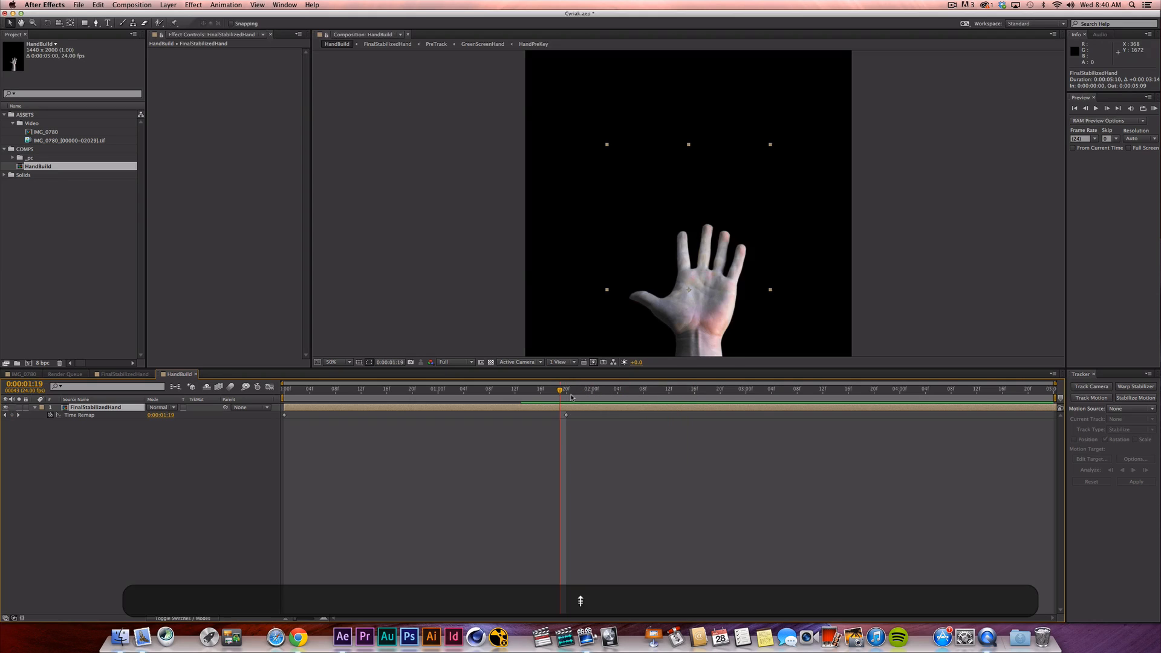
{"action": "left_click", "coordinate": [12, 415]}
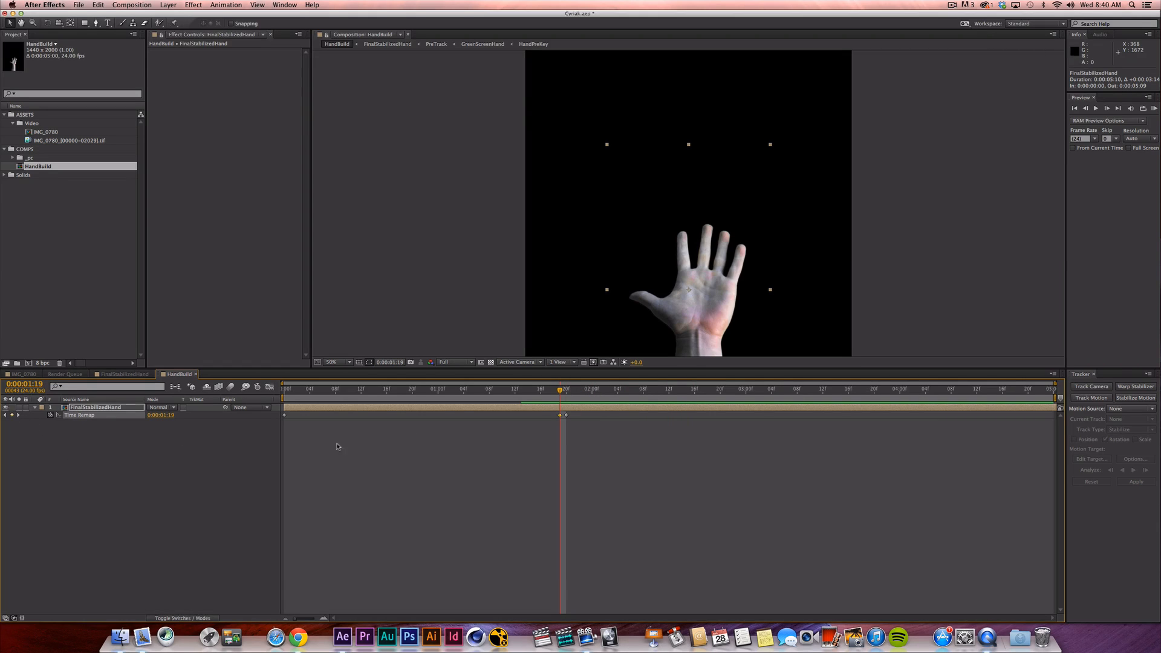
{"action": "key", "text": "BackSpace"}
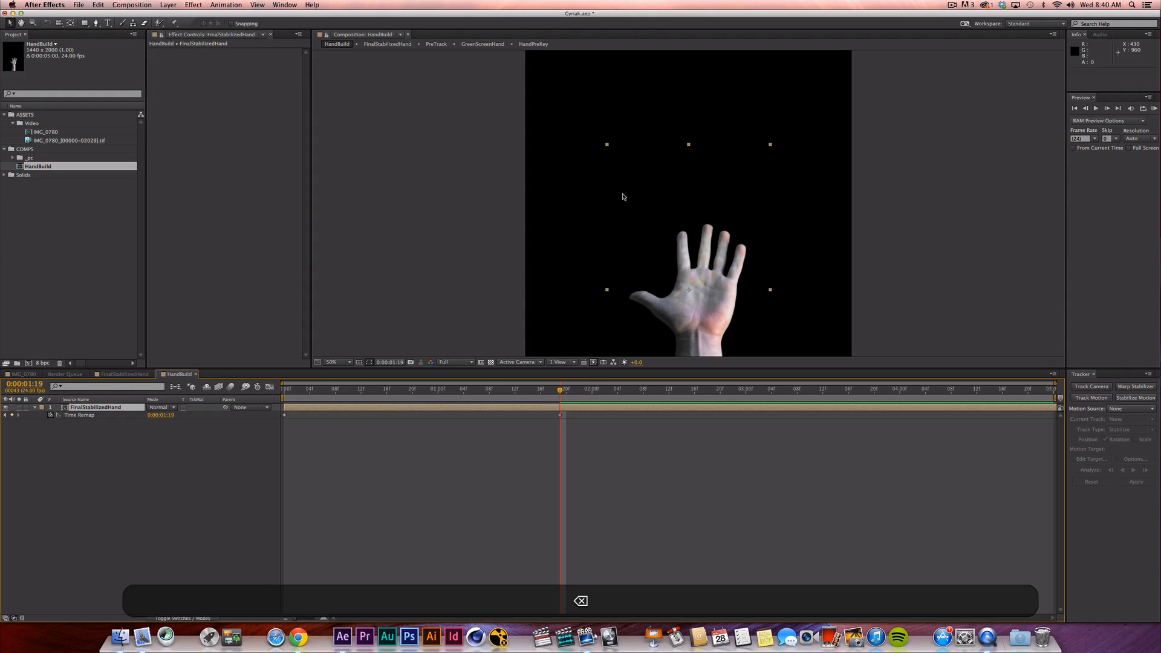
Preview HandBuild and inspect the open palm up close to check that its last frame holds.
{"action": "key", "text": "space"}
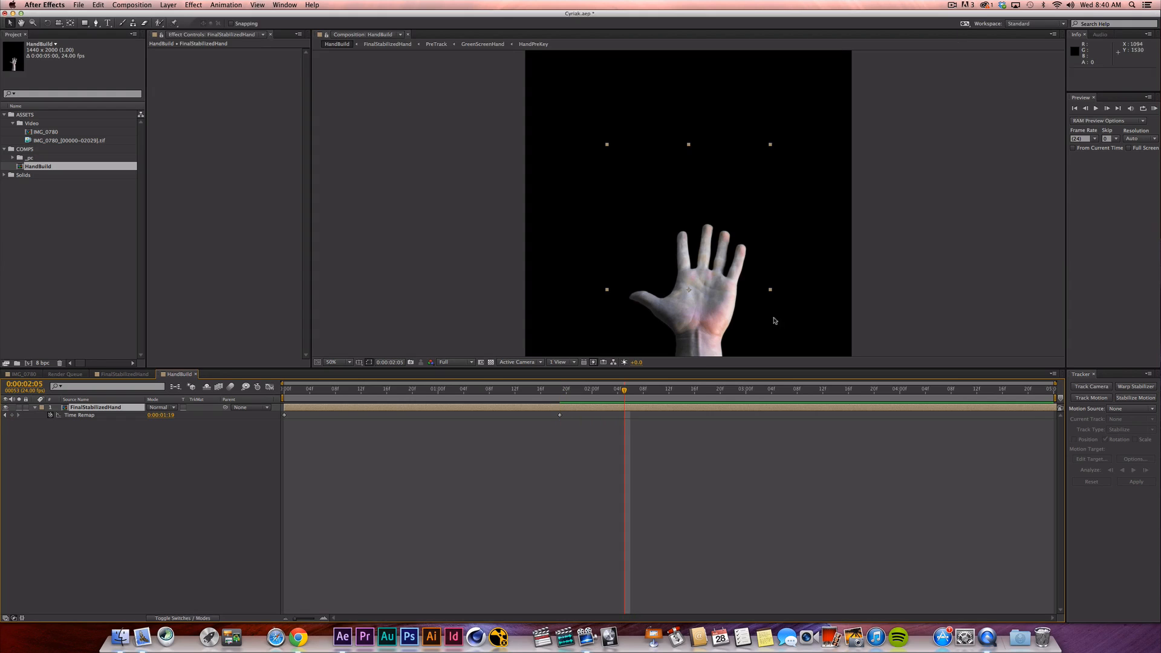
{"action": "key", "text": "space"}
{"action": "left_click_drag", "start_coordinate": [768, 276], "coordinate": [761, 194]}
{"action": "key", "text": "0"}
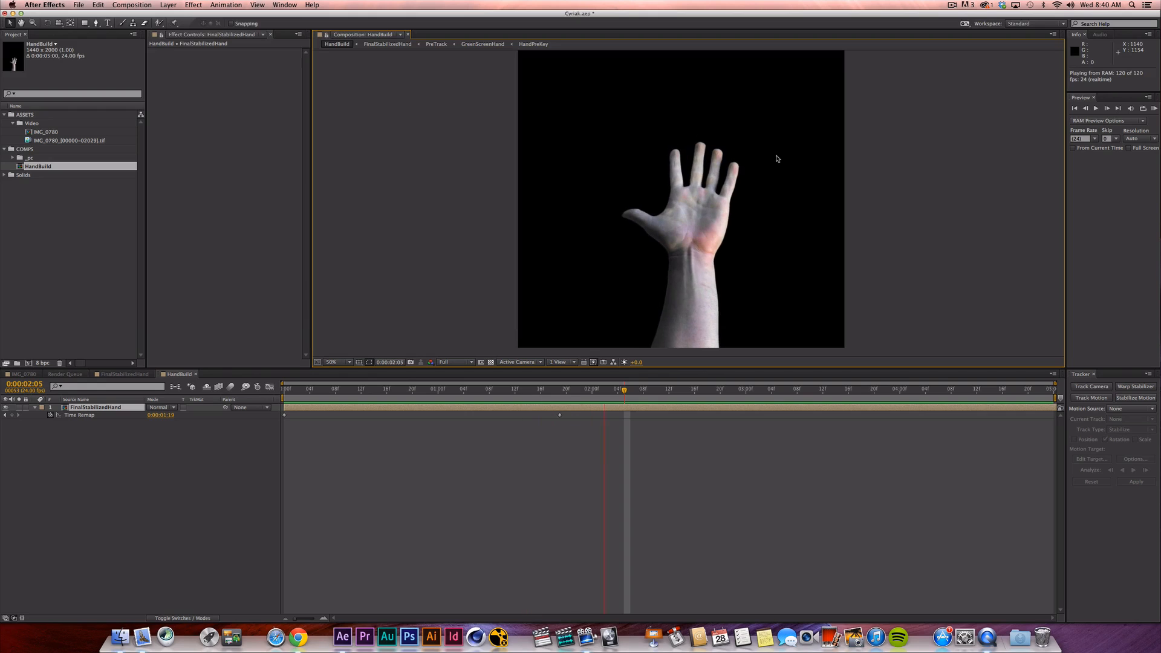
{"action": "key", "text": "space"}
{"action": "key", "text": "period"}
{"action": "key", "text": "space"}
{"action": "left_click_drag", "start_coordinate": [623, 169], "coordinate": [604, 198]}
{"action": "left_click", "coordinate": [163, 425]}
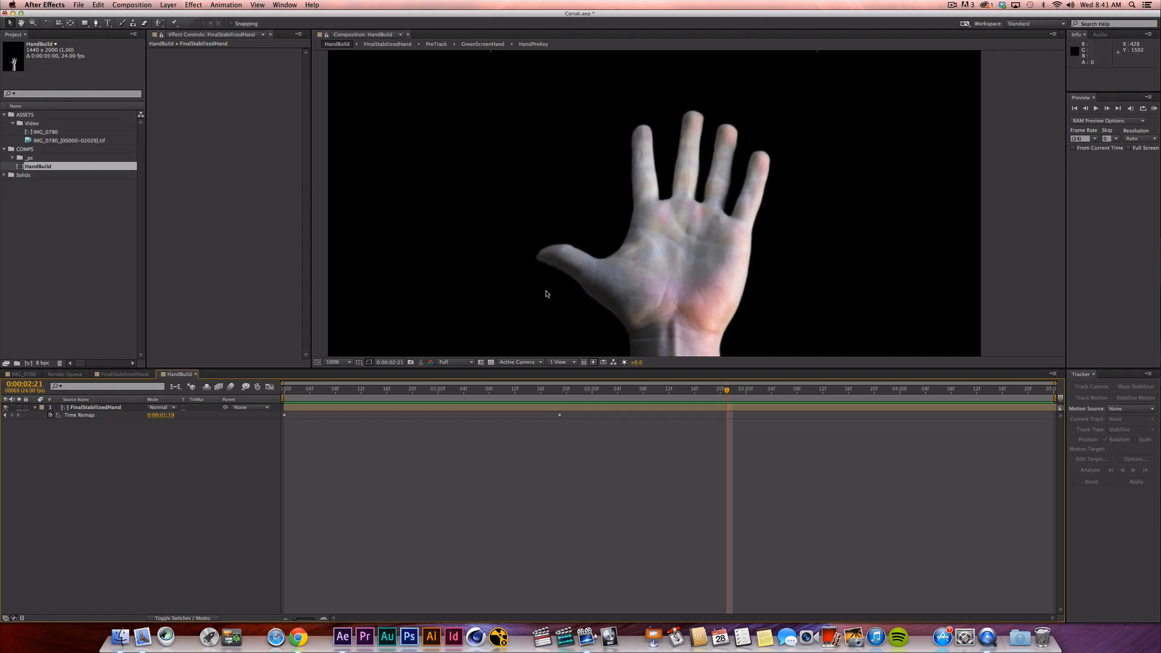
Duplicate the FinalStabilizedHand layer, scale the copy to 24% and move it up beside the large hand's index finger.
{"action": "left_click", "coordinate": [99, 408]}
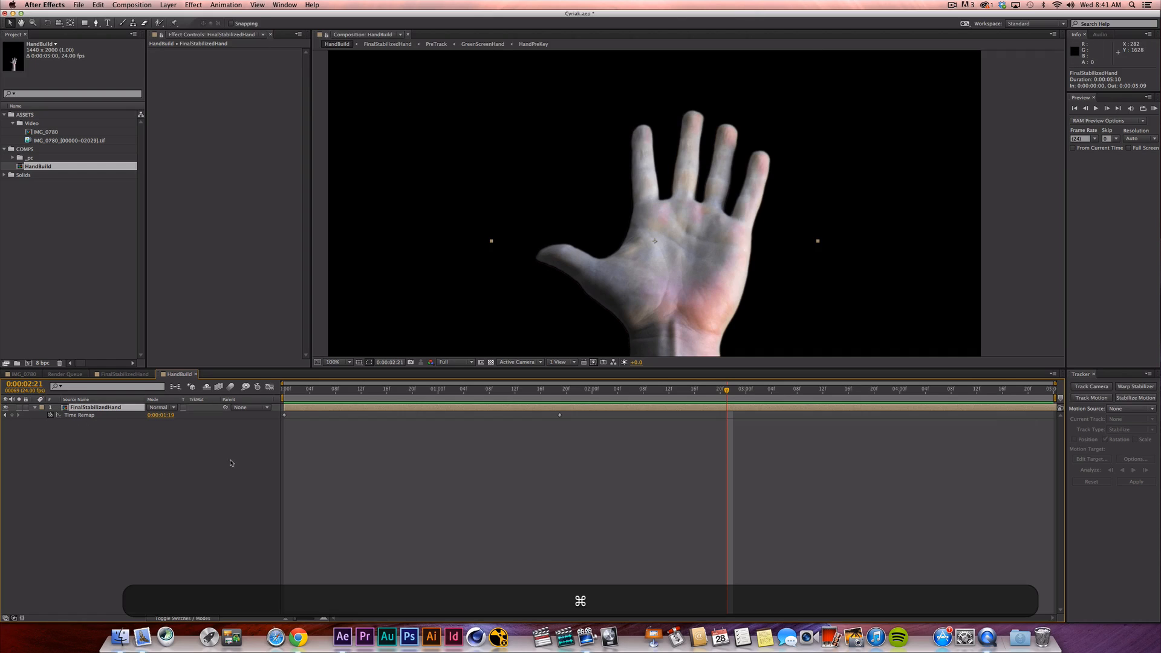
{"action": "key", "text": "super+d"}
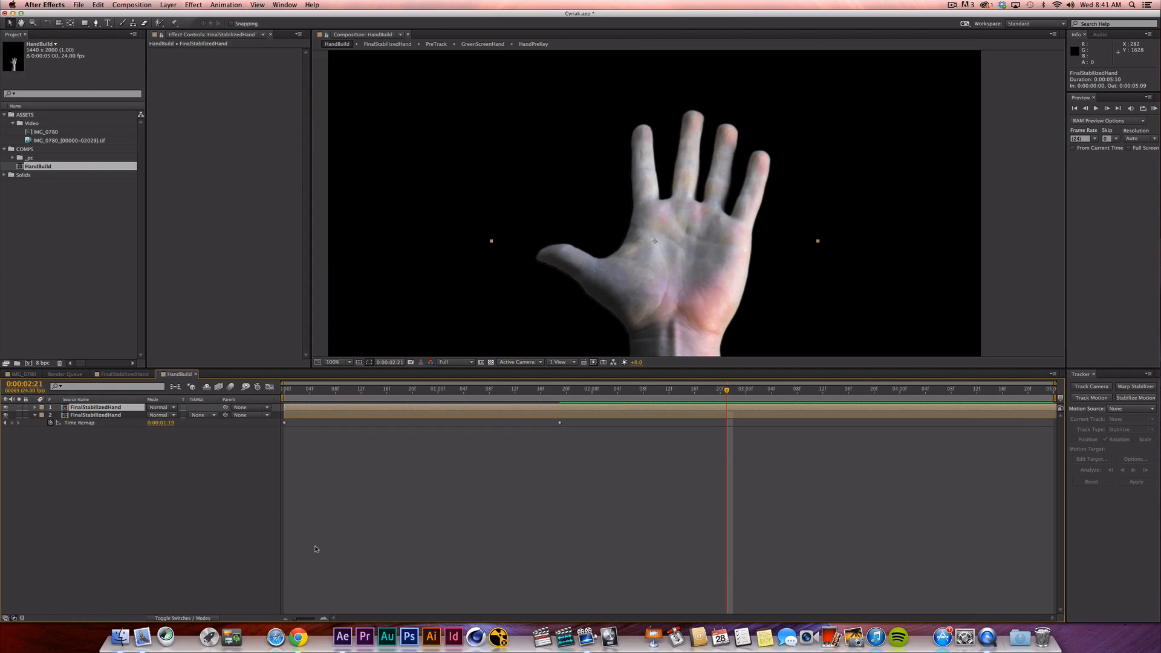
{"action": "key", "text": "s"}
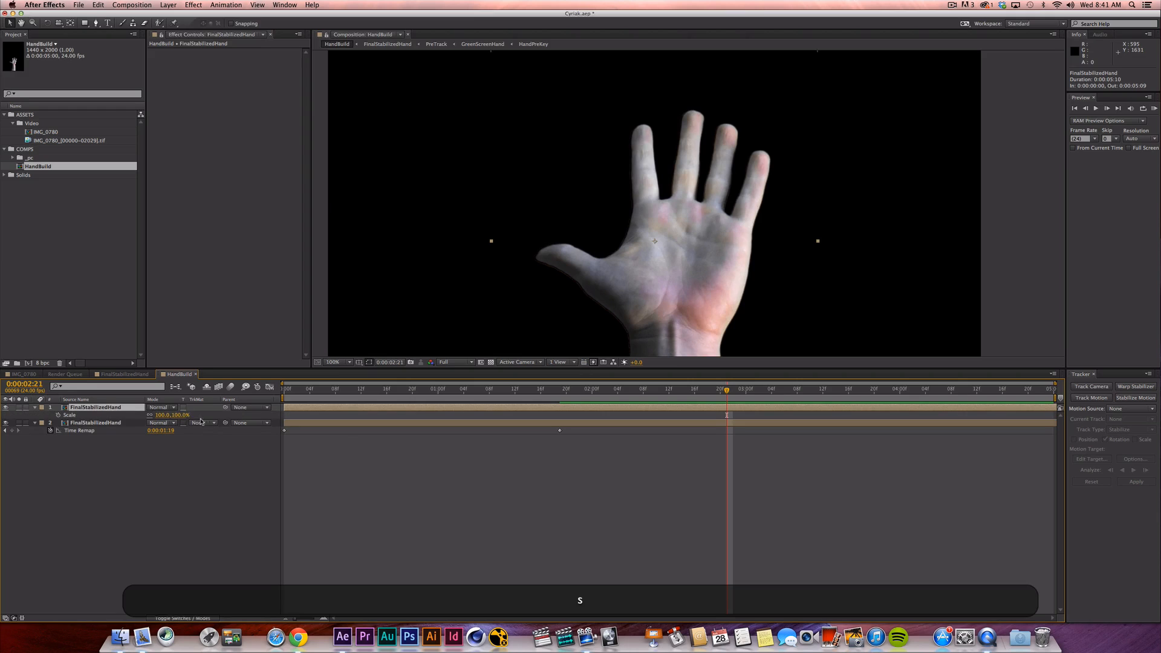
{"action": "left_click_drag", "start_coordinate": [176, 415], "coordinate": [116, 415]}
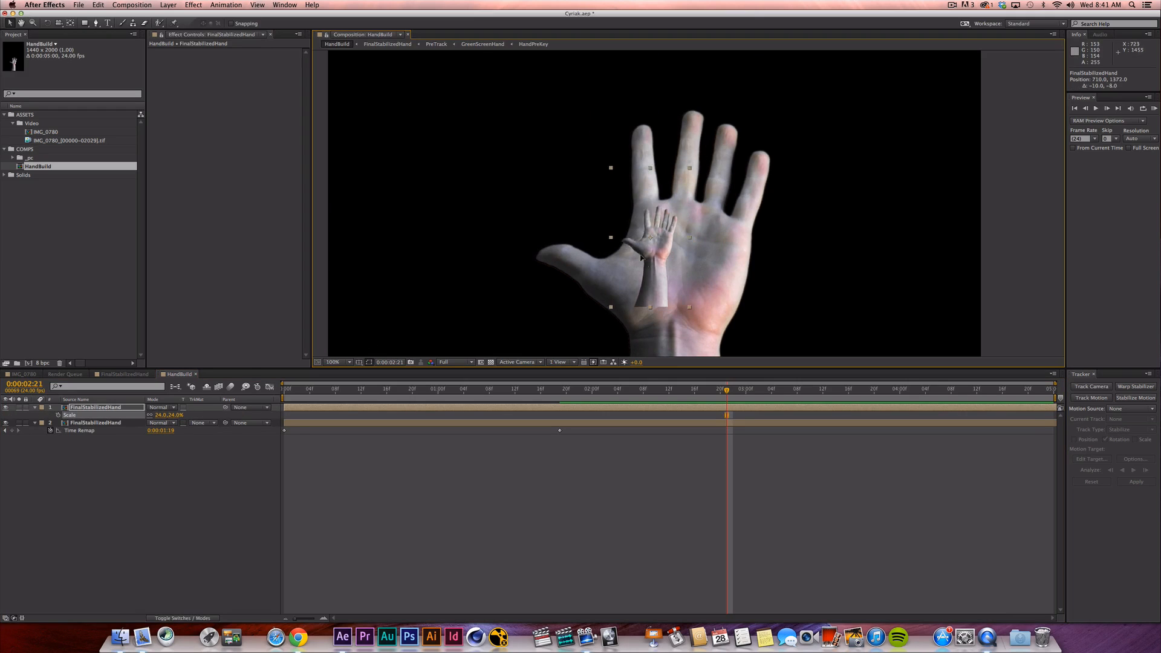
{"action": "left_click_drag", "start_coordinate": [661, 276], "coordinate": [603, 171]}
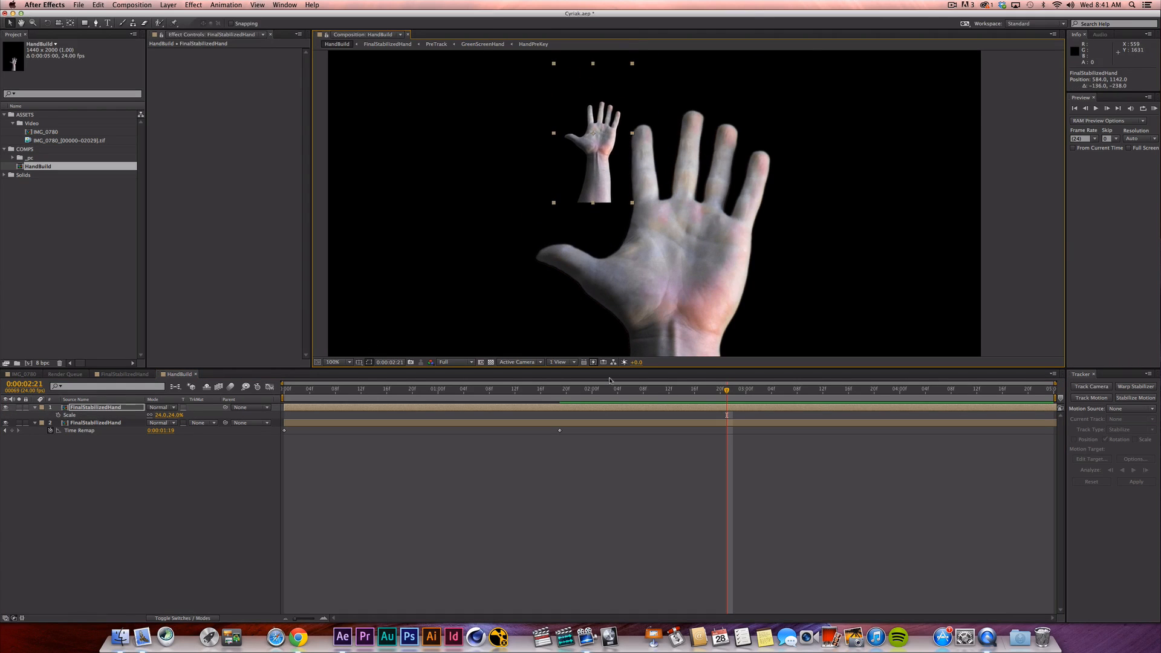
Make the small hand layer start at 0:00:01:20, just after the large hand has fully opened.
{"action": "left_click_drag", "start_coordinate": [514, 391], "coordinate": [553, 391]}
{"action": "key", "text": "Page_Down"}
{"action": "key", "text": "Page_Down"}
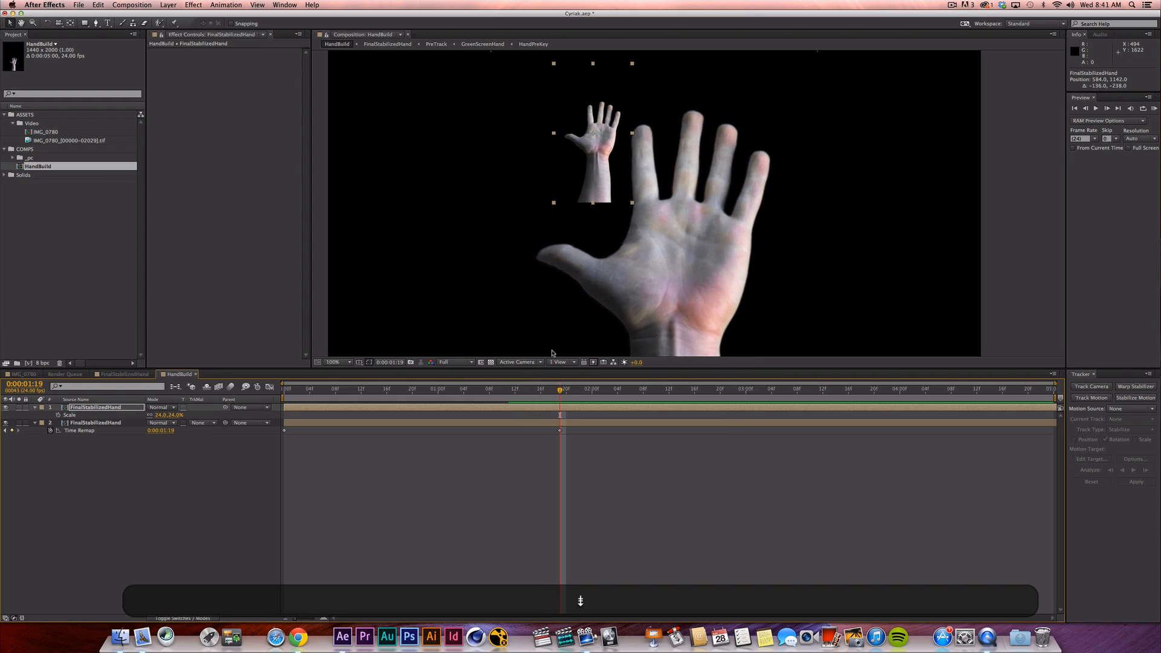
{"action": "key", "text": "bracketleft"}
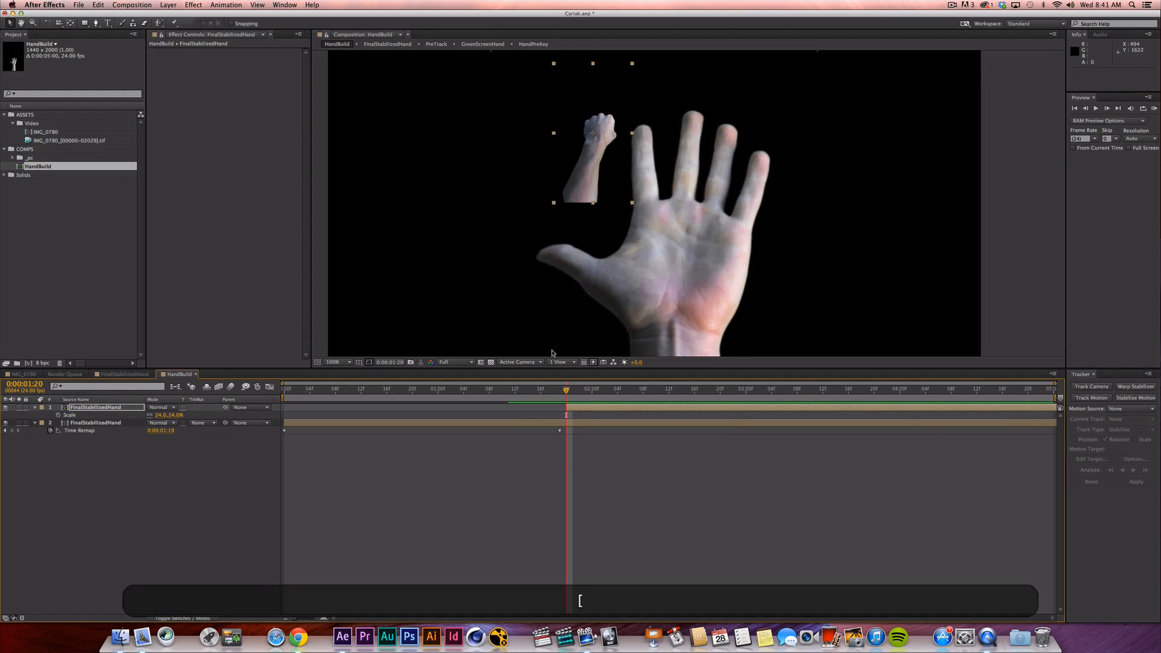
Rotate the small hand to -21.8° and move it over the large hand's index finger at about position 682.5, 1125.5.
{"action": "key", "text": "period"}
{"action": "left_click_drag", "start_coordinate": [563, 150], "coordinate": [594, 220]}
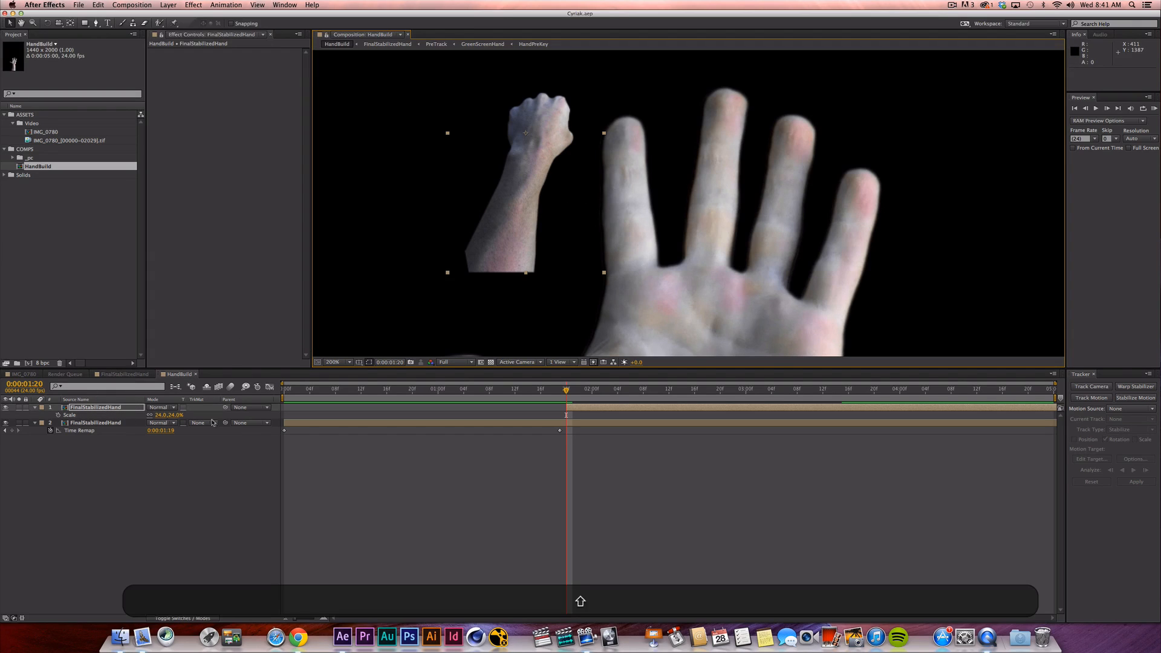
{"action": "key", "text": "shift+r"}
{"action": "left_click_drag", "start_coordinate": [162, 422], "coordinate": [31, 422]}
{"action": "left_click", "coordinate": [540, 173]}
{"action": "left_click_drag", "start_coordinate": [539, 173], "coordinate": [629, 158]}
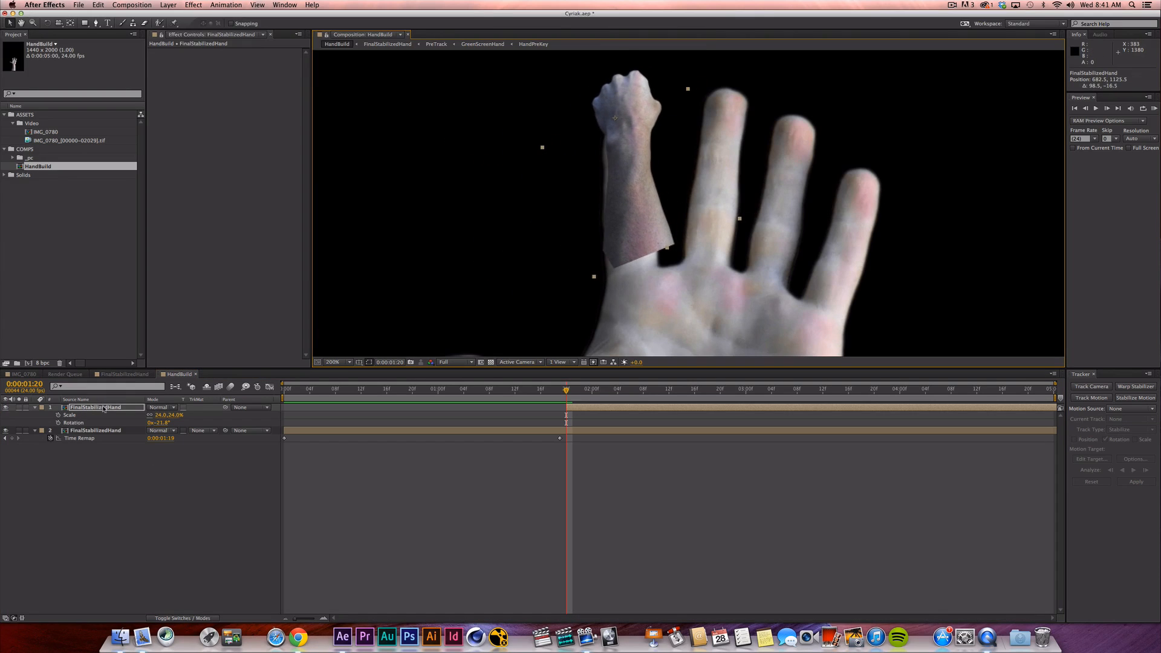
Place the small hand layer beneath the large hand layer and open its FinalStabilizedHand source composition.
{"action": "left_click_drag", "start_coordinate": [104, 408], "coordinate": [118, 457]}
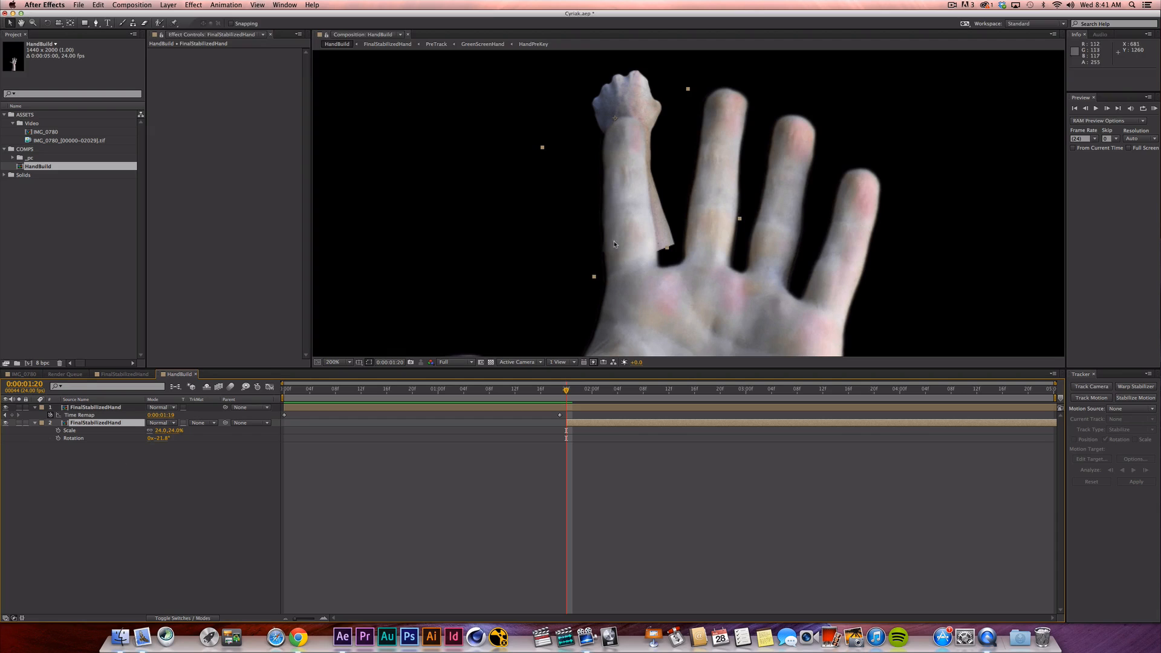
{"action": "double_click", "coordinate": [104, 423]}
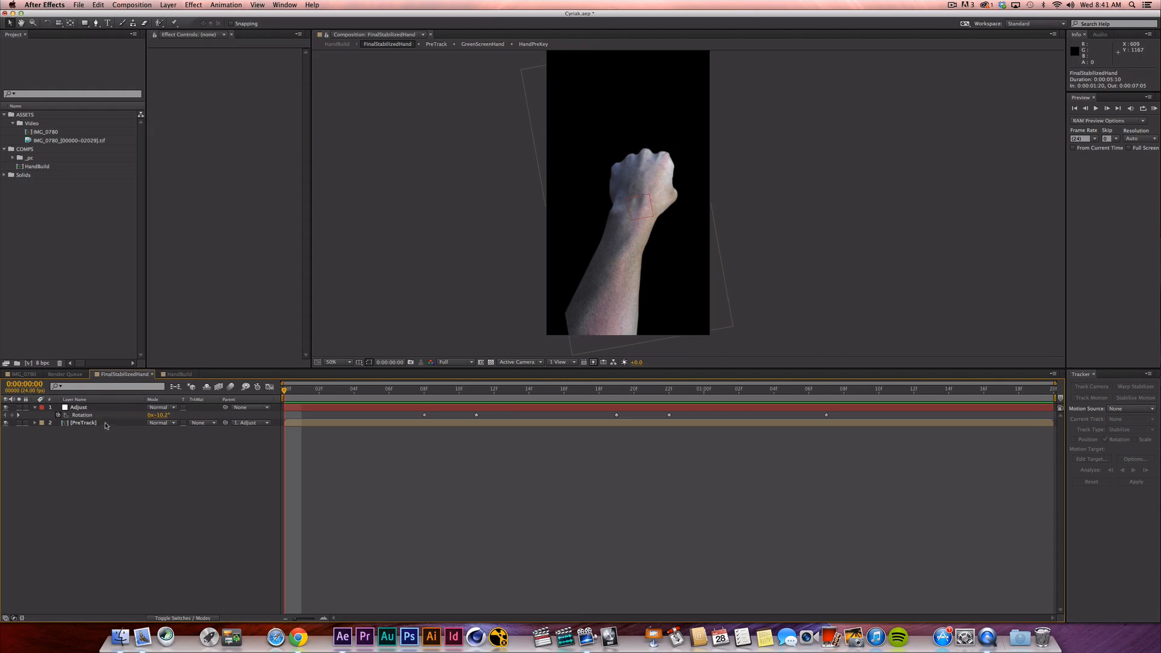
Return to the HandBuild composition and rename the small hand layer as Index01.
{"action": "key", "text": "super+w"}
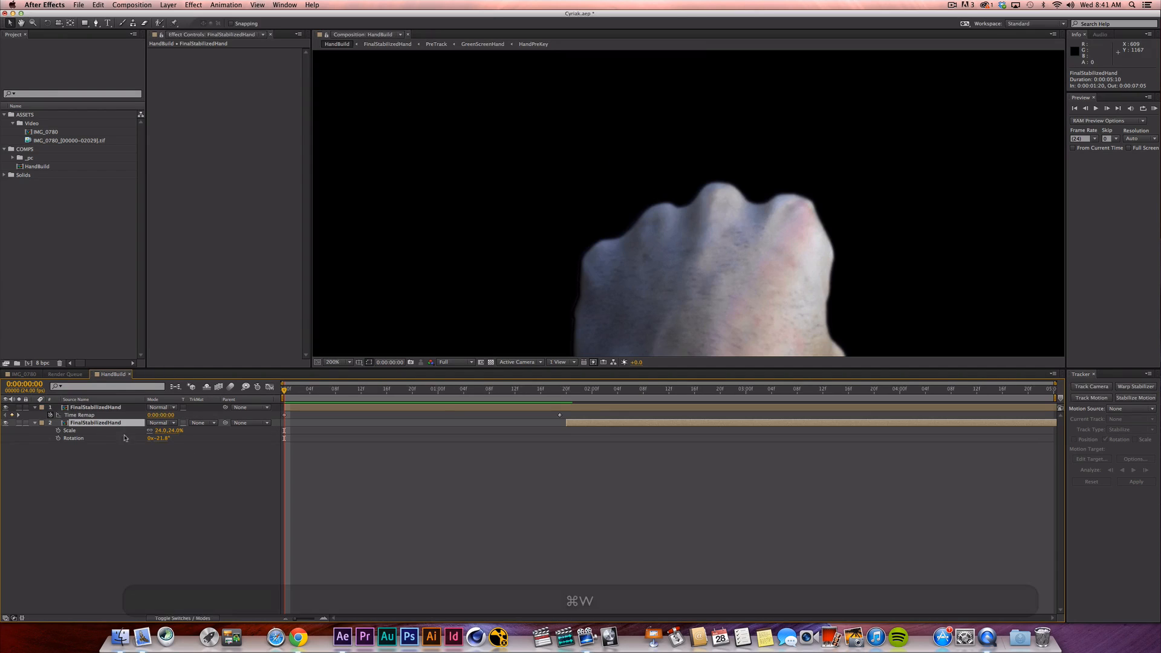
{"action": "key", "text": "i"}
{"action": "key", "text": "space"}
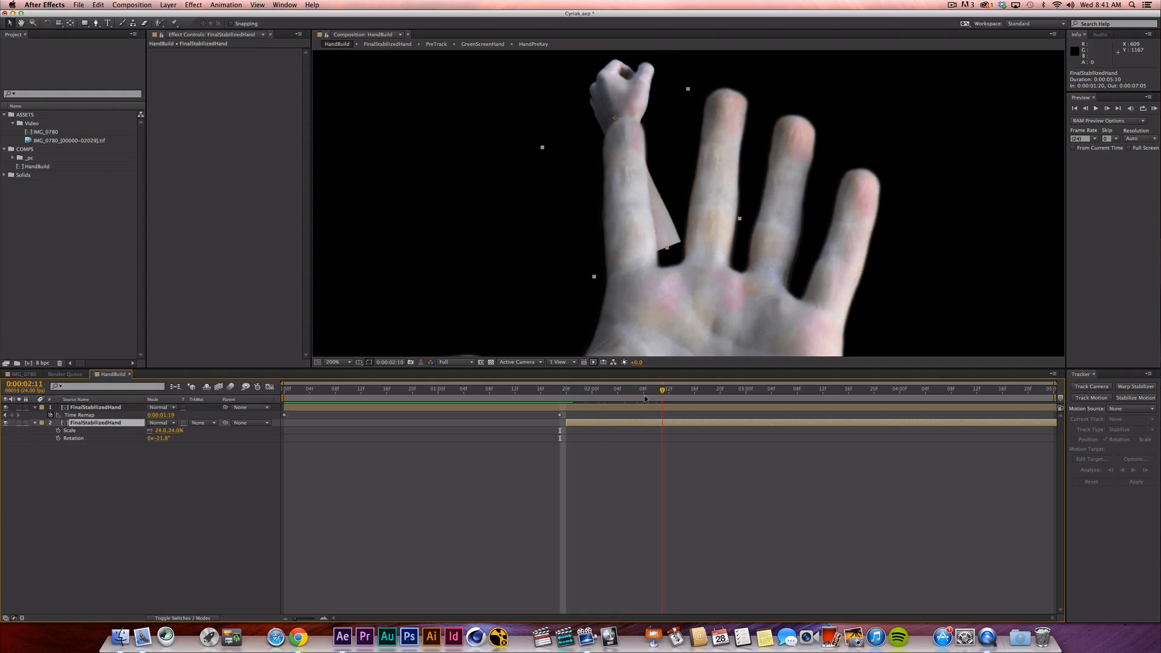
{"action": "key", "text": "Return"}
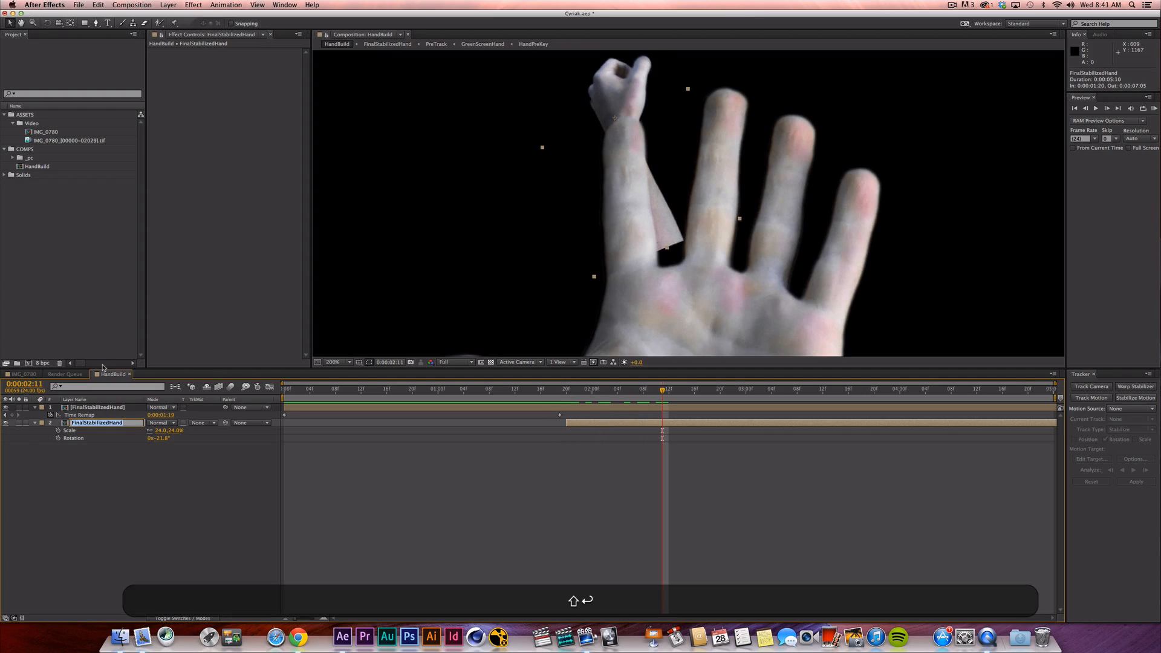
{"action": "type", "text": "Index01"}
{"action": "key", "text": "Return"}
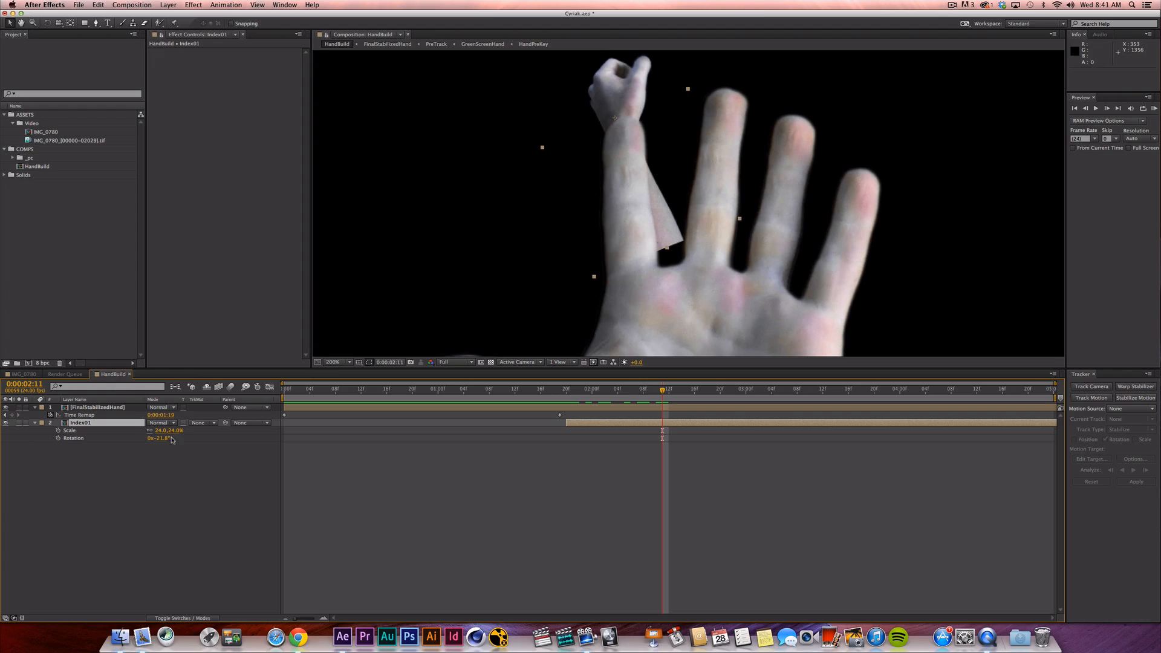
Rotate Index01 to -5.7° and move it to about position 674, 1117, over the large hand's index finger.
{"action": "left_click_drag", "start_coordinate": [164, 444], "coordinate": [214, 422]}
{"action": "key", "text": "space"}
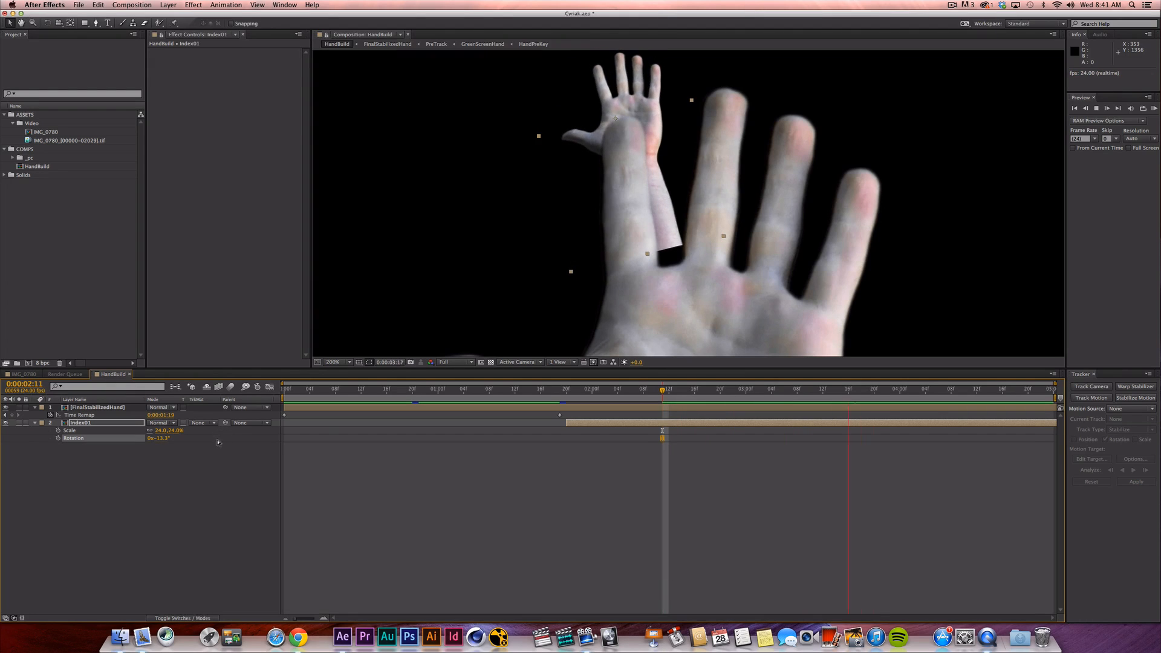
{"action": "left_click_drag", "start_coordinate": [160, 439], "coordinate": [190, 432]}
{"action": "left_click_drag", "start_coordinate": [641, 180], "coordinate": [634, 173]}
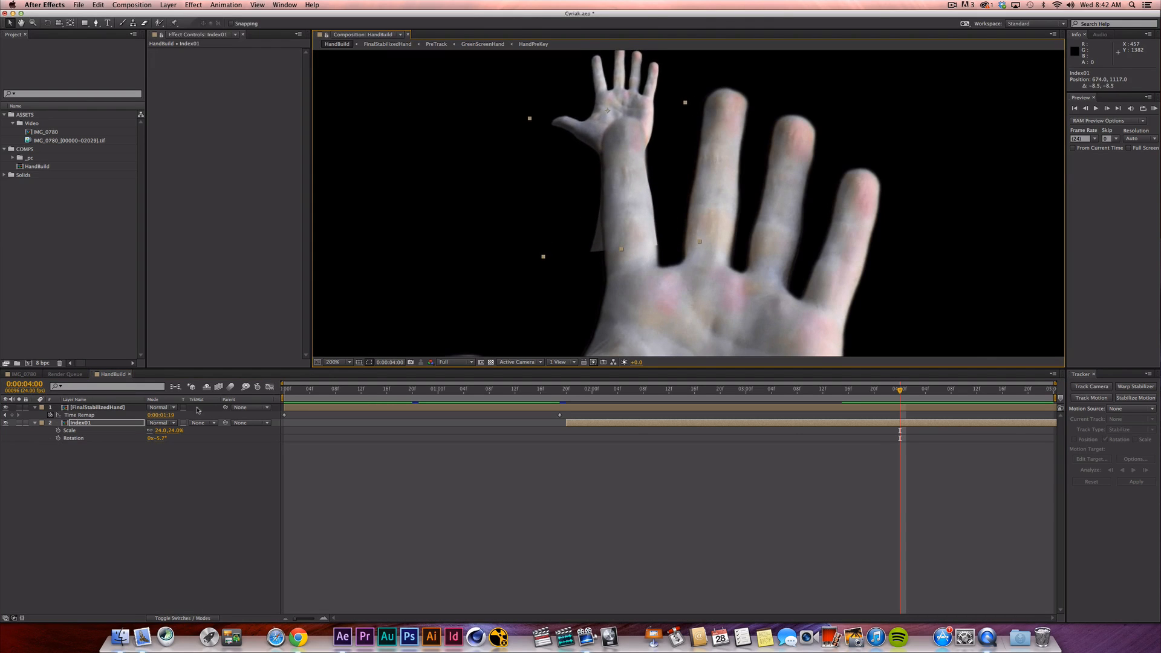
Draw a closed, rounded pen mask around the large hand's index fingertip on the FinalStabilizedHand layer at 0:00:04:00.
{"action": "left_click", "coordinate": [107, 408]}
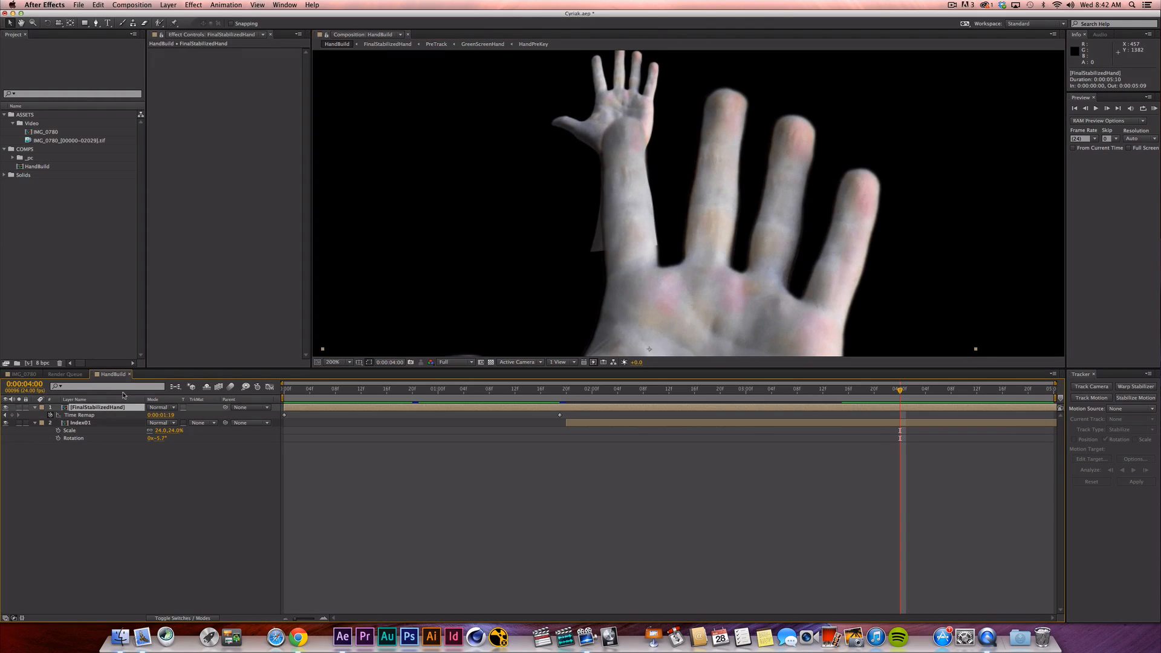
{"action": "left_click", "coordinate": [96, 23]}
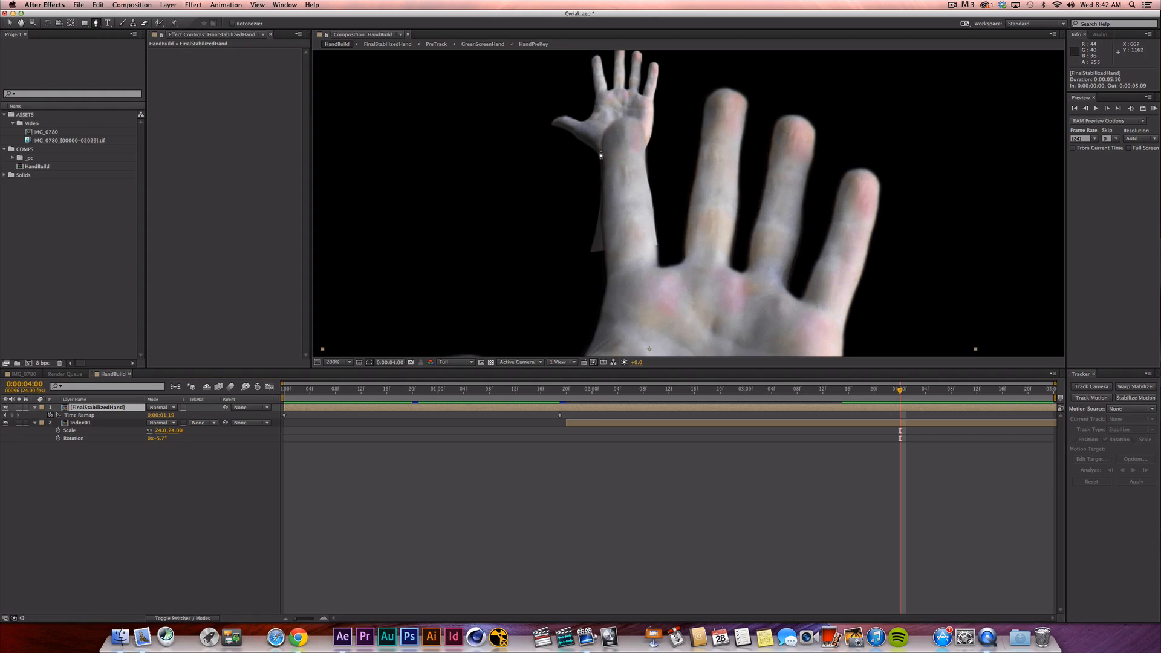
{"action": "key", "text": "v"}
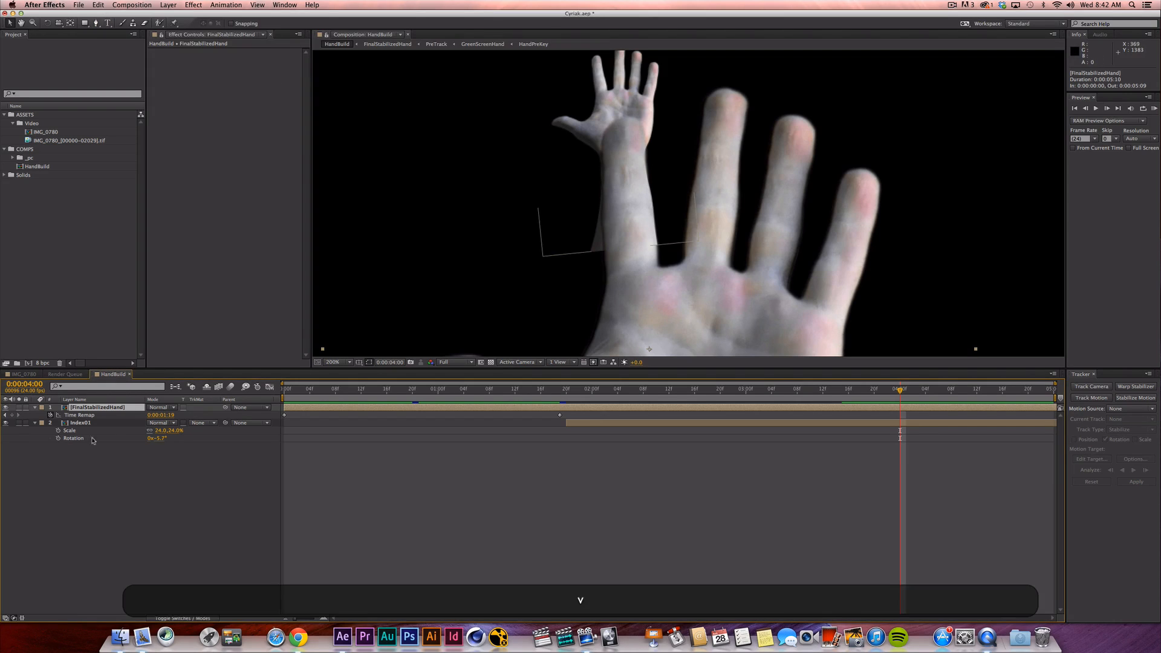
{"action": "key", "text": "g"}
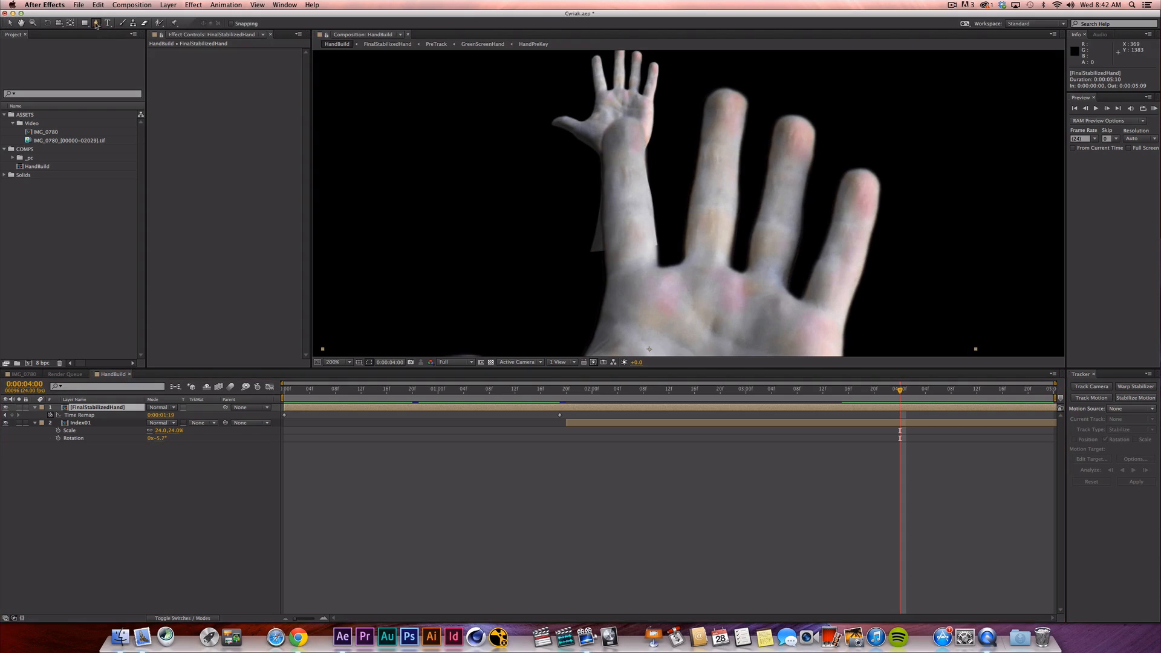
{"action": "left_click", "coordinate": [596, 152]}
{"action": "left_click", "coordinate": [611, 156]}
{"action": "left_click", "coordinate": [654, 146]}
{"action": "left_click", "coordinate": [659, 125]}
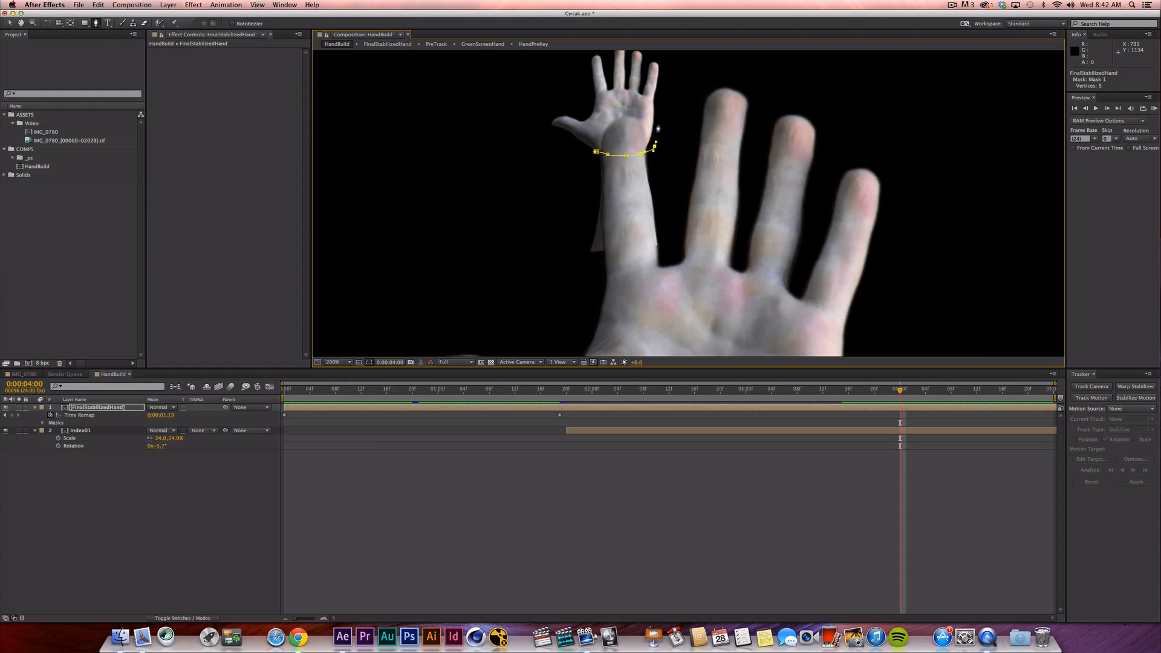
{"action": "left_click", "coordinate": [643, 110]}
{"action": "left_click", "coordinate": [613, 107]}
{"action": "left_click", "coordinate": [604, 112]}
{"action": "left_click", "coordinate": [595, 134]}
{"action": "left_click", "coordinate": [596, 152]}
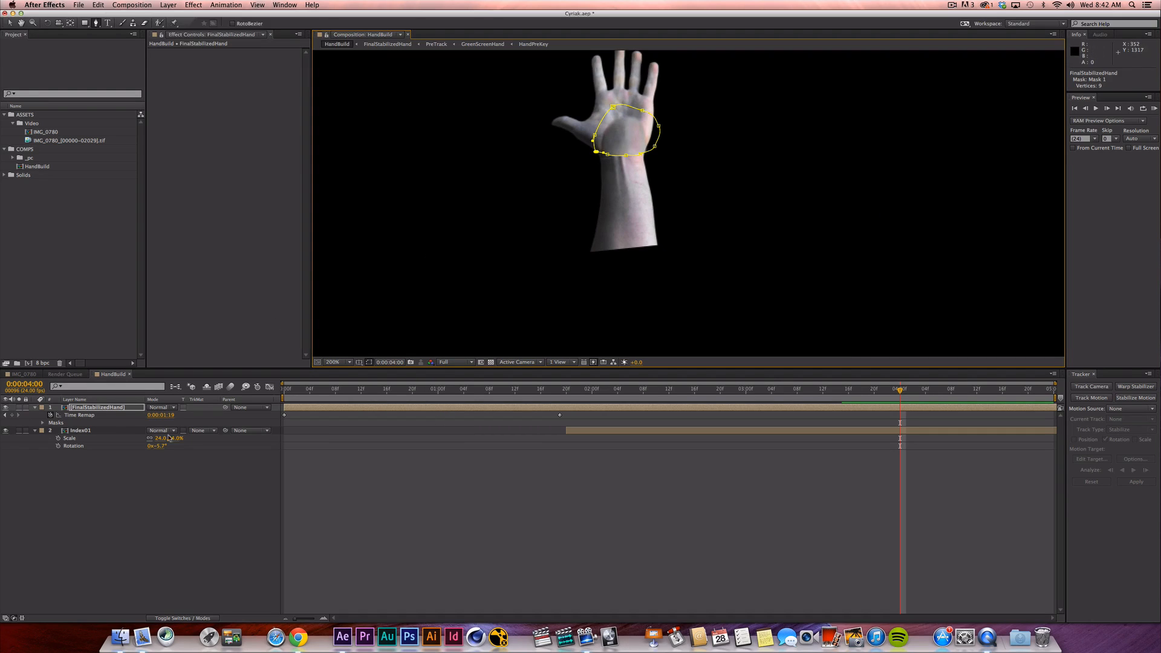
Set the fingertip mask on FinalStabilizedHand to Subtract and feather it by 20.1 pixels.
{"action": "key", "text": "m"}
{"action": "left_click", "coordinate": [163, 415]}
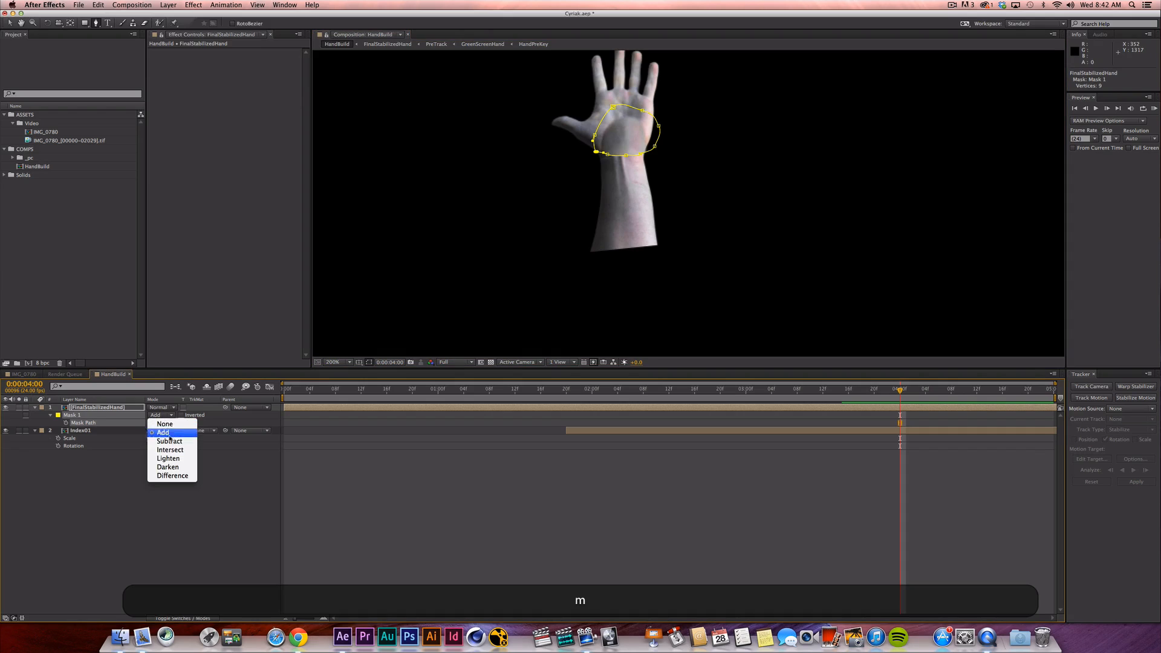
{"action": "left_click", "coordinate": [175, 445]}
{"action": "key", "text": "f"}
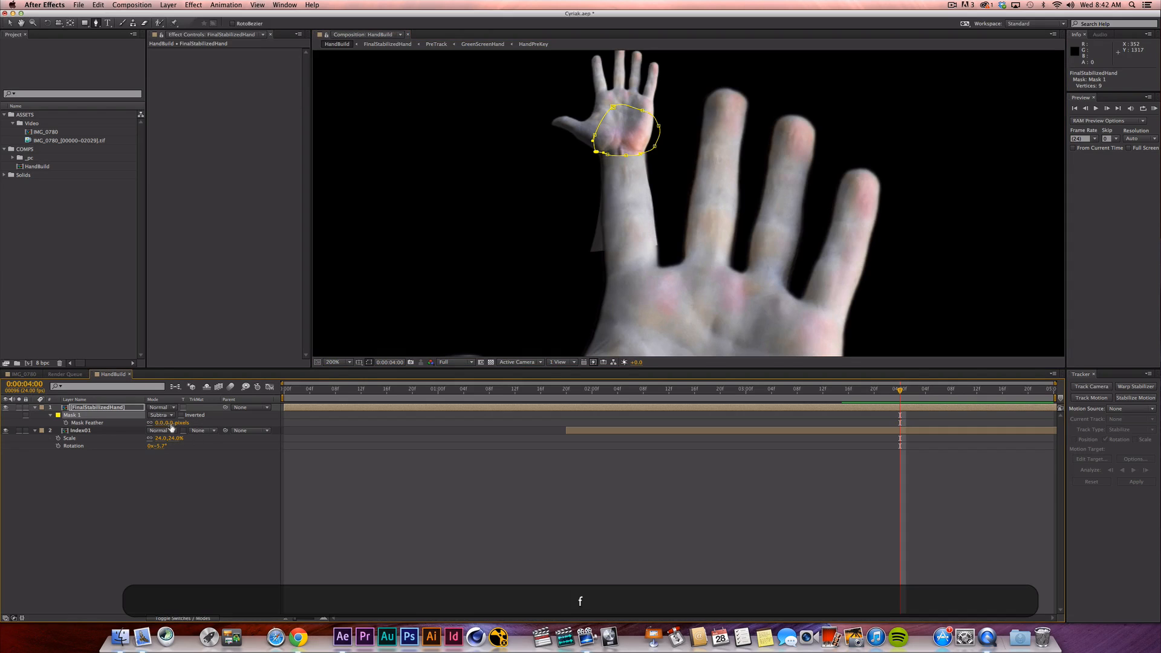
{"action": "left_click_drag", "start_coordinate": [163, 423], "coordinate": [255, 417]}
{"action": "left_click", "coordinate": [420, 502]}
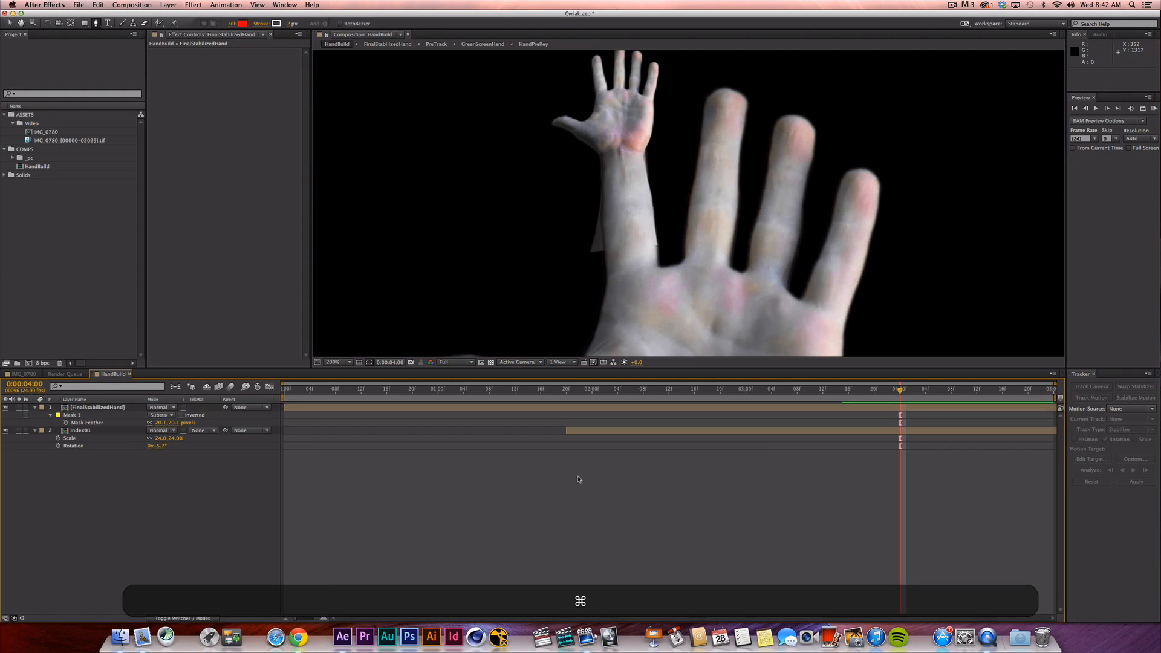
Draw a four-point pen mask on Index01 that encloses the small forearm from just below the wrist downward.
{"action": "left_click", "coordinate": [637, 176]}
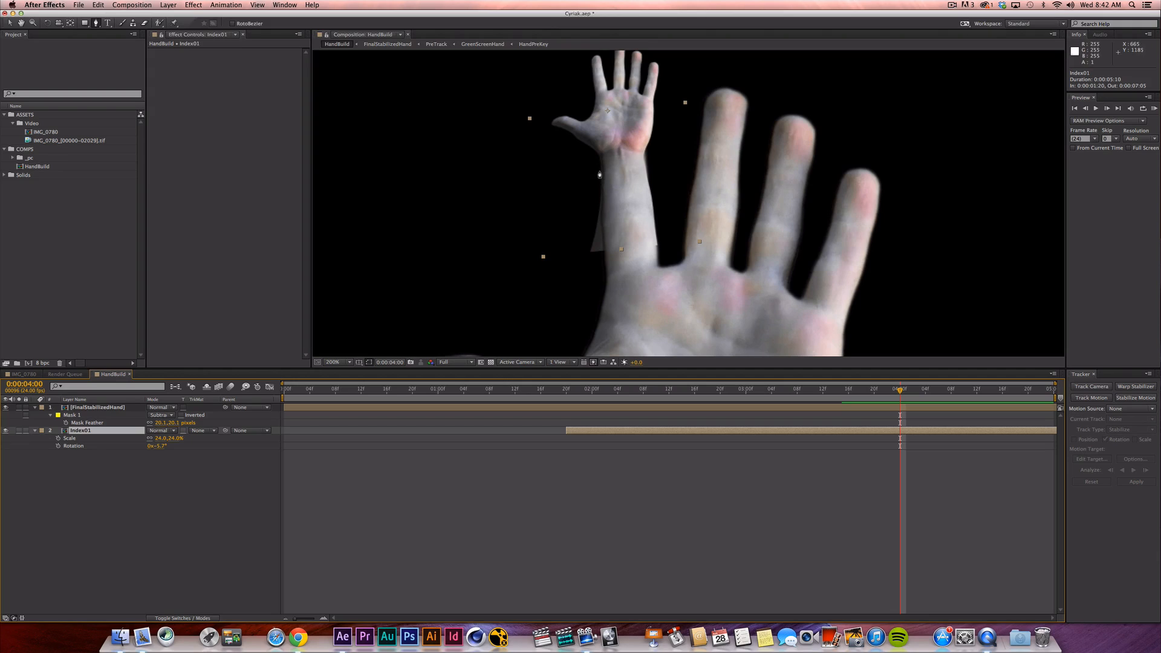
{"action": "left_click", "coordinate": [529, 169]}
{"action": "left_click", "coordinate": [761, 156]}
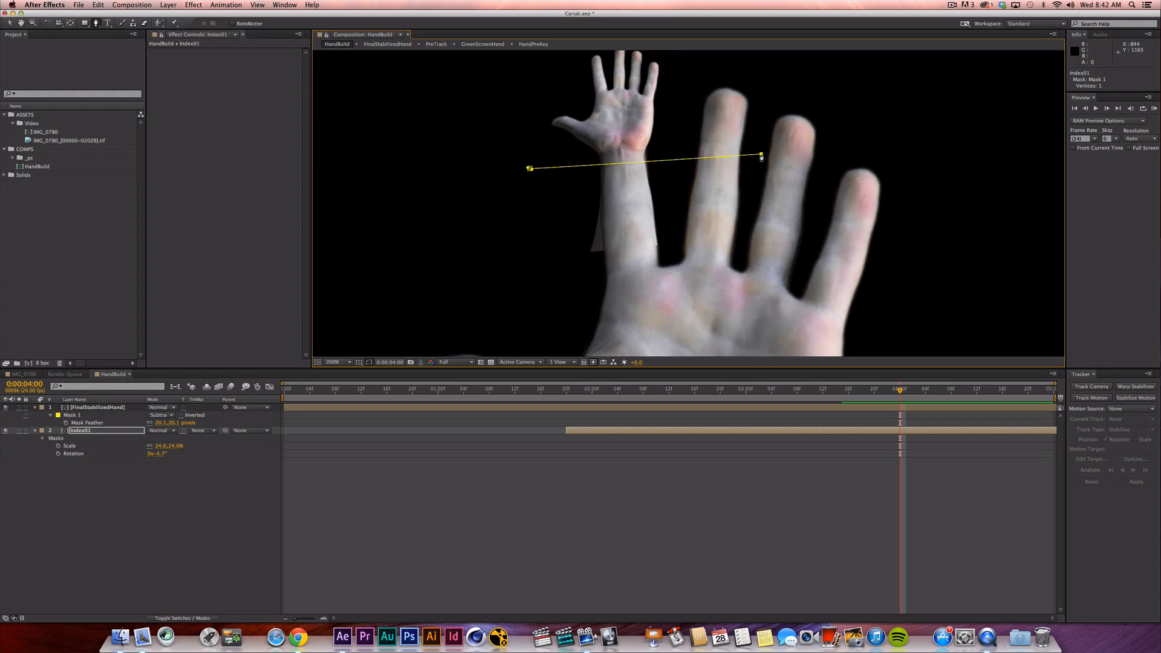
{"action": "left_click", "coordinate": [778, 312]}
{"action": "left_click", "coordinate": [501, 312]}
{"action": "left_click", "coordinate": [530, 168]}
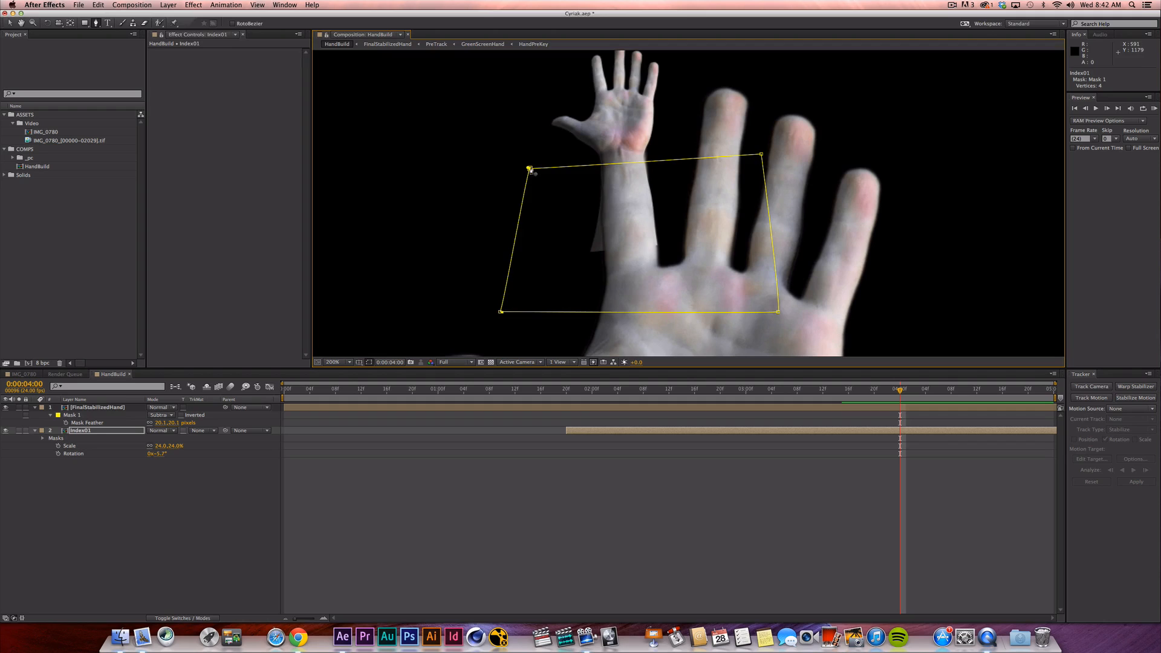
Set the forearm mask on Index01 to Subtract and feather it by 10 pixels.
{"action": "key", "text": "m"}
{"action": "left_click", "coordinate": [160, 438]}
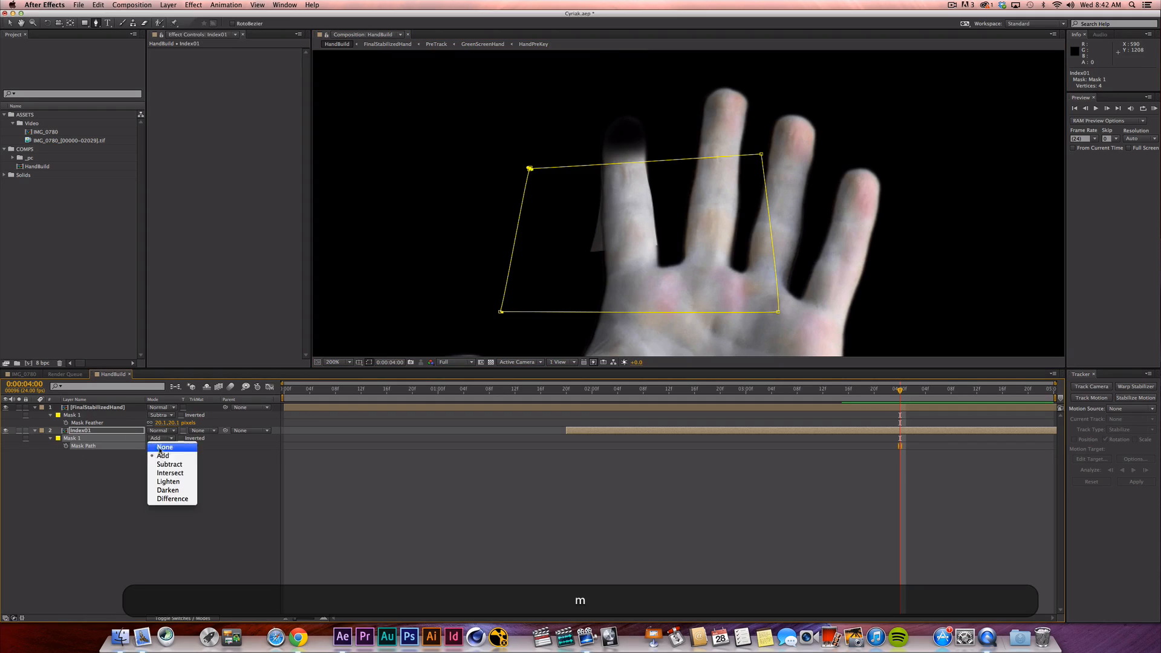
{"action": "left_click", "coordinate": [165, 465]}
{"action": "key", "text": "f"}
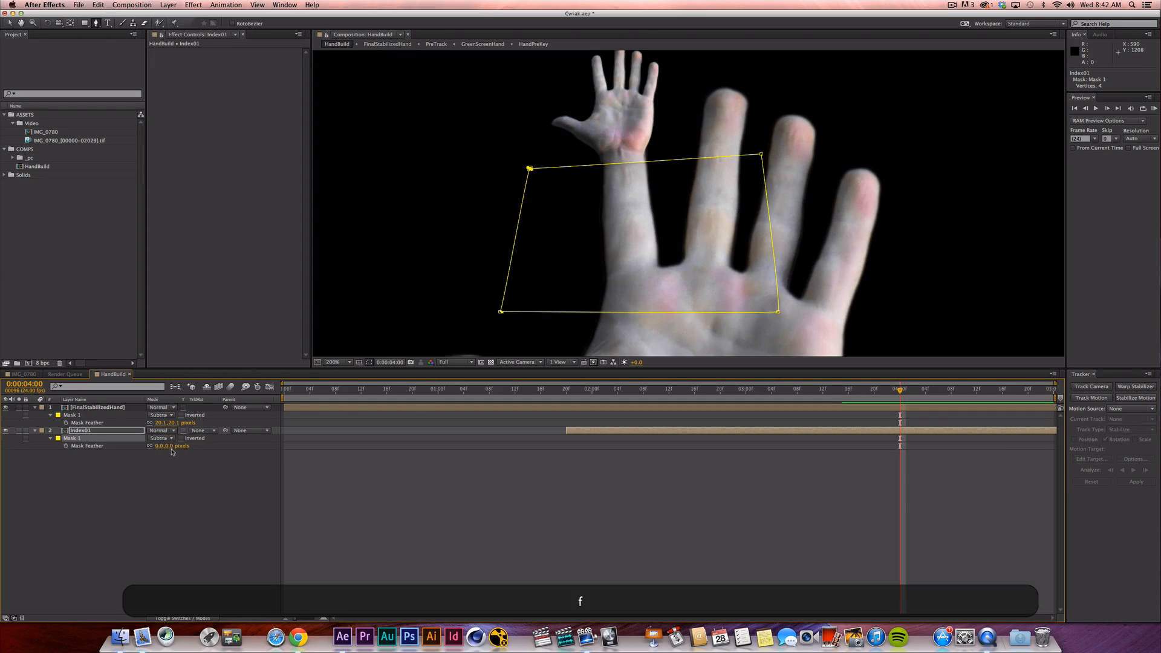
{"action": "left_click", "coordinate": [574, 511]}
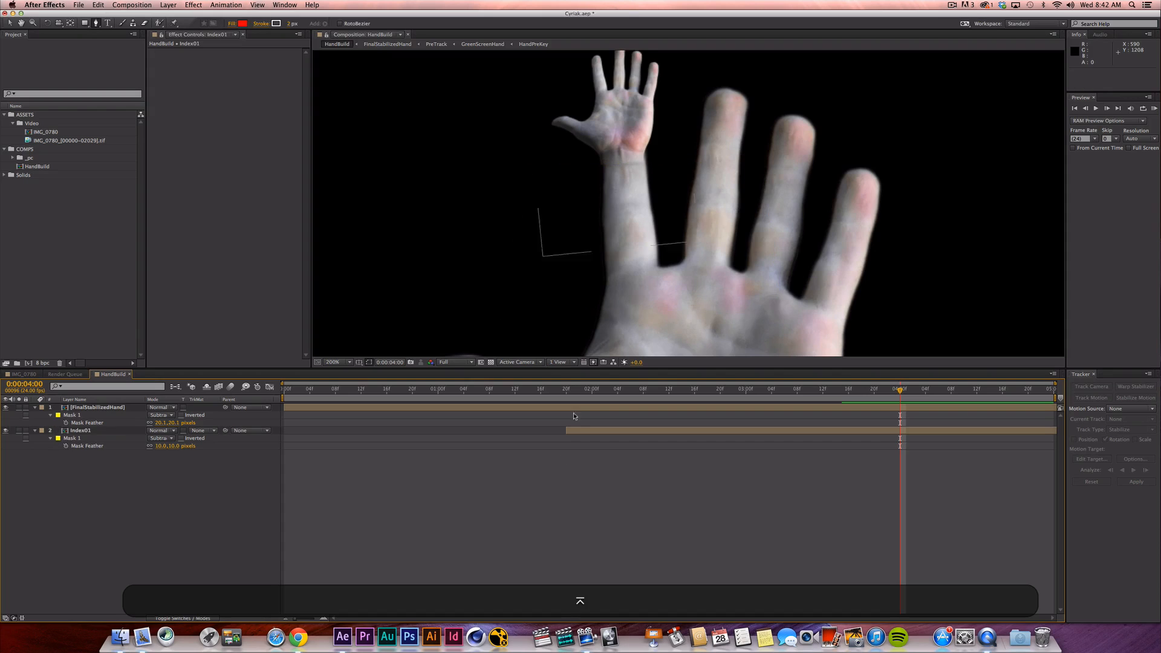
Examine how the small hand's wrist blends into the large index finger at different times in the animation.
{"action": "left_click_drag", "start_coordinate": [574, 246], "coordinate": [578, 299]}
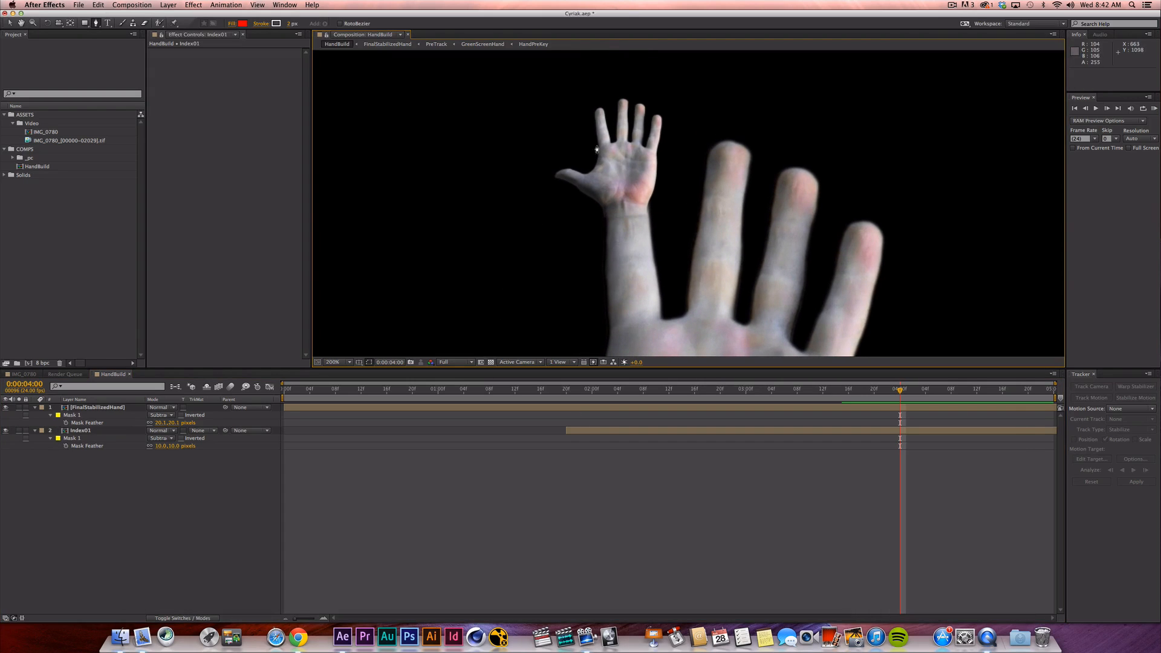
{"action": "key", "text": "period"}
{"action": "key", "text": "comma"}
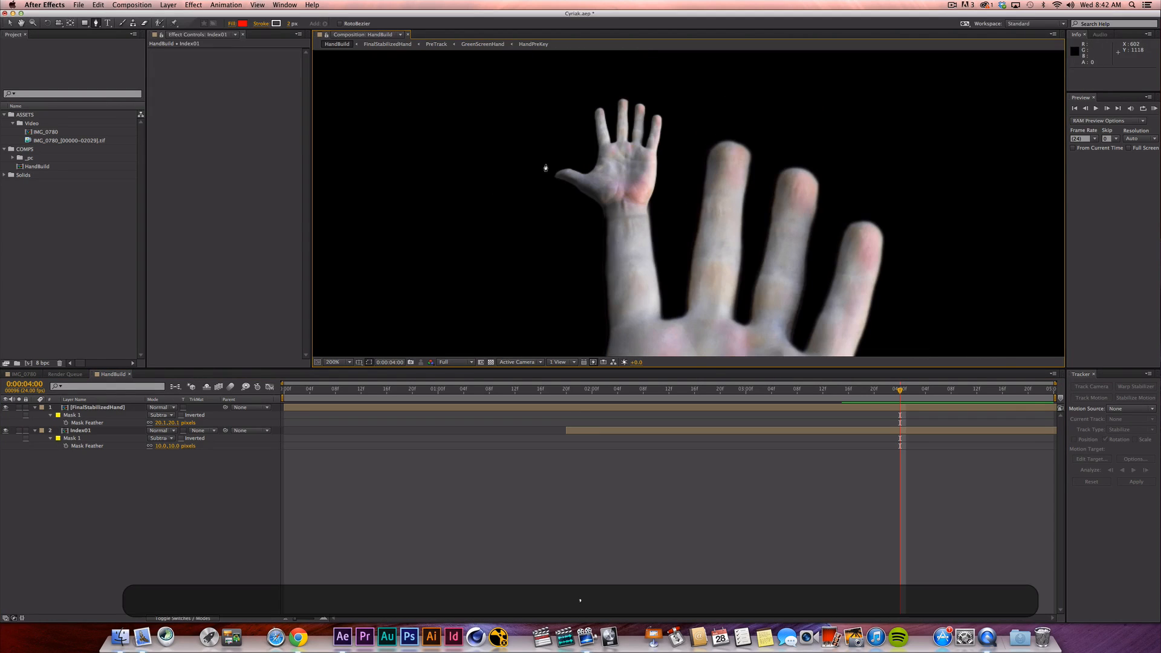
{"action": "left_click", "coordinate": [790, 388]}
{"action": "left_click_drag", "start_coordinate": [771, 387], "coordinate": [848, 400]}
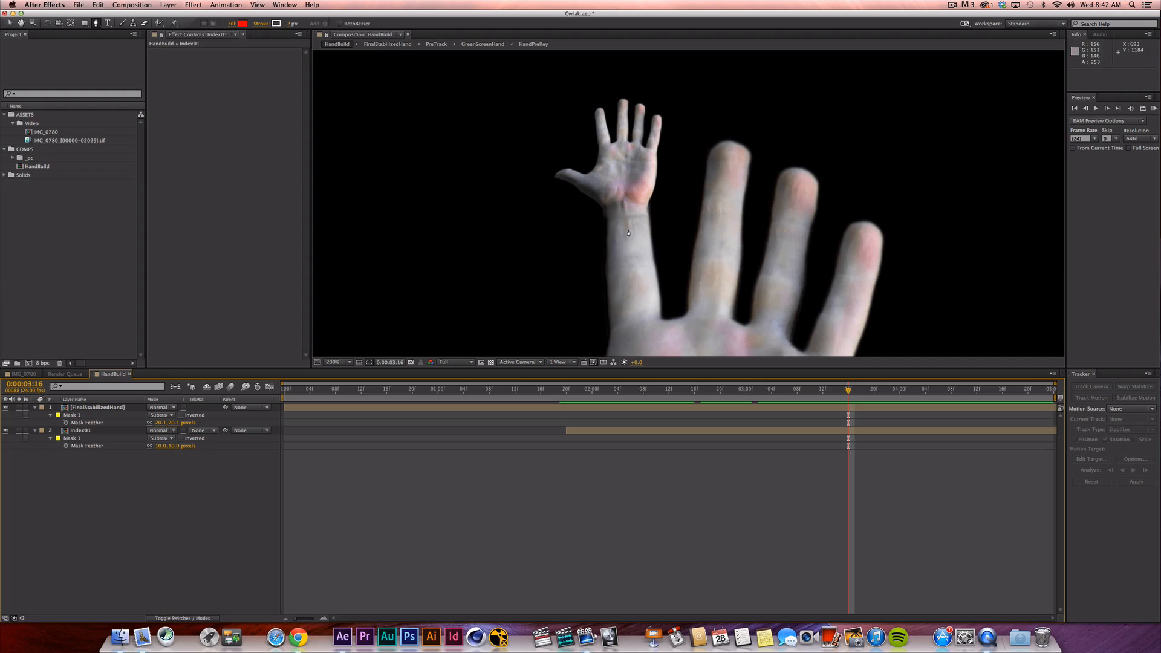
{"action": "scroll", "coordinate": [613, 195], "scroll_direction": "down", "scroll_amount": 2}
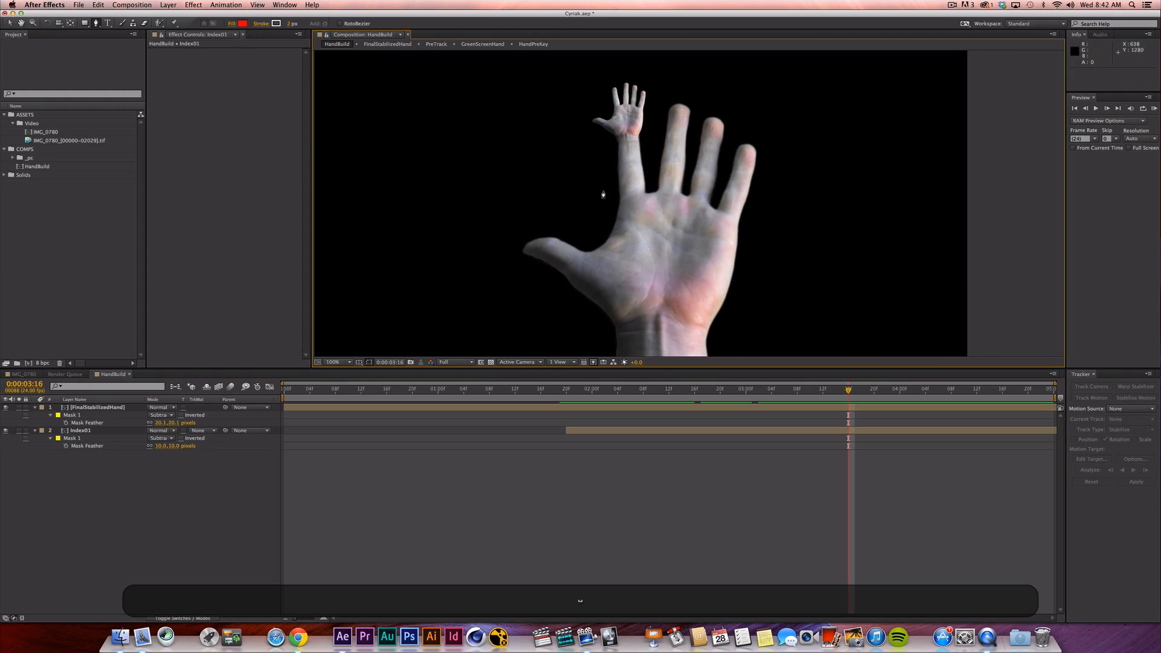
{"action": "scroll", "coordinate": [576, 206], "scroll_direction": "up", "scroll_amount": 1}
{"action": "key", "text": "space"}
{"action": "left_click_drag", "start_coordinate": [597, 109], "coordinate": [670, 275]}
{"action": "mouse_move", "coordinate": [654, 393]}
{"action": "left_mouse_down"}
{"action": "mouse_move", "coordinate": [586, 392]}
{"action": "mouse_move", "coordinate": [633, 397]}
{"action": "left_mouse_up"}
{"action": "key", "text": "shift"}
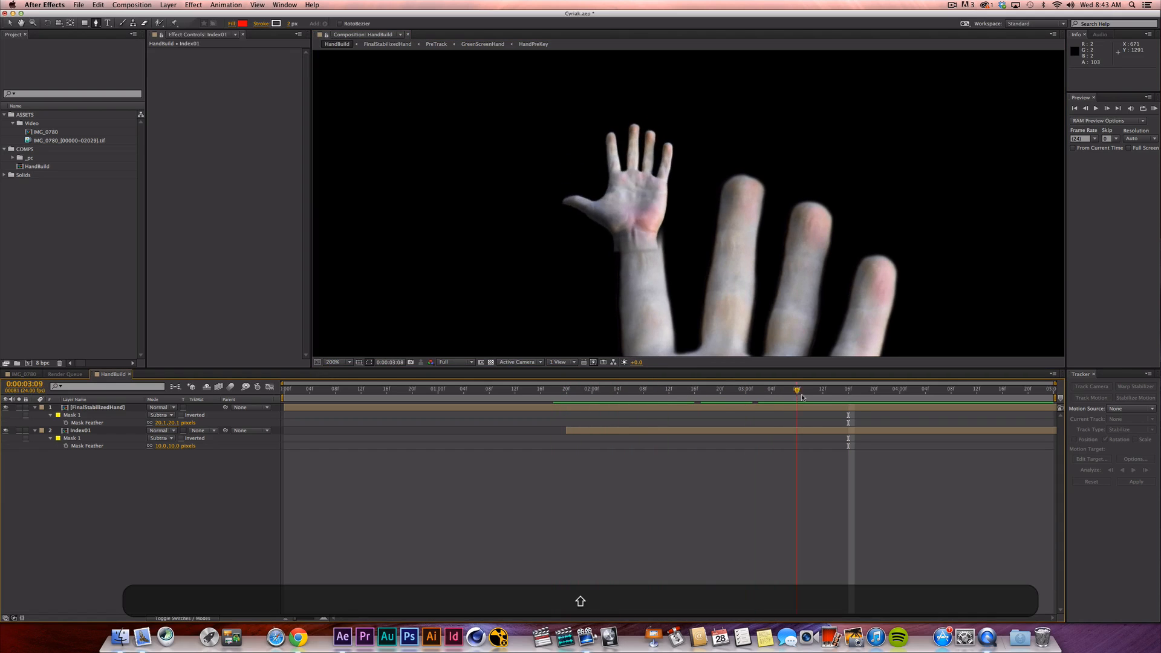
{"action": "left_click_drag", "start_coordinate": [802, 397], "coordinate": [829, 402]}
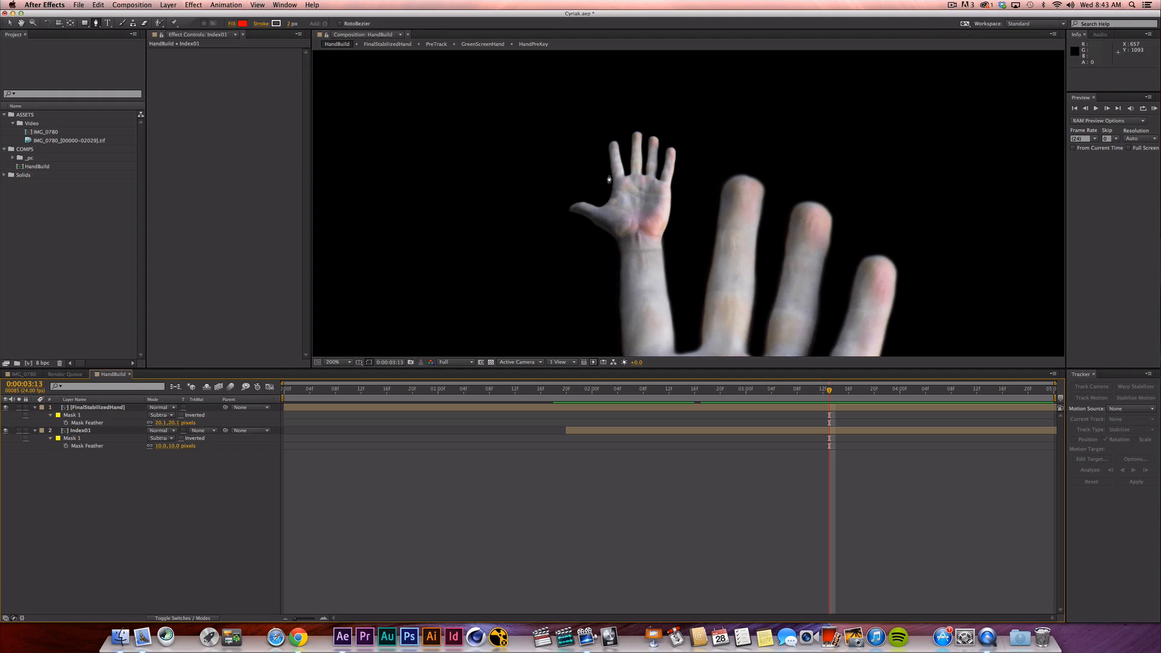
Apply the Transform distortion effect to the FinalStabilizedHand layer.
{"action": "left_click", "coordinate": [97, 406]}
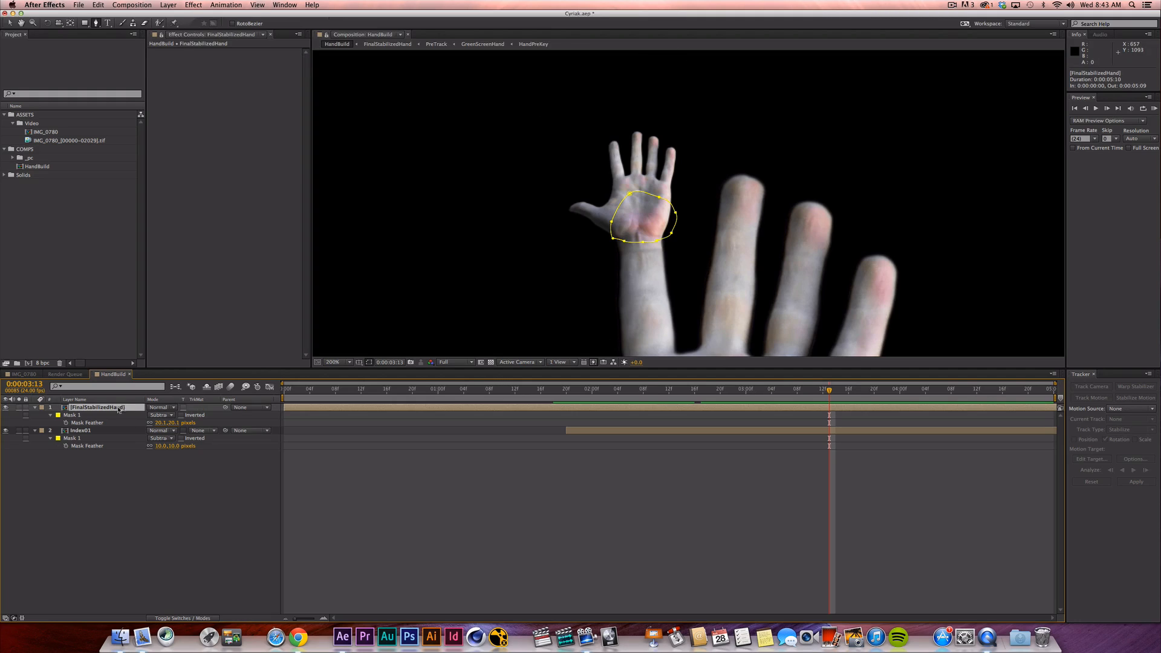
{"action": "key", "text": "p"}
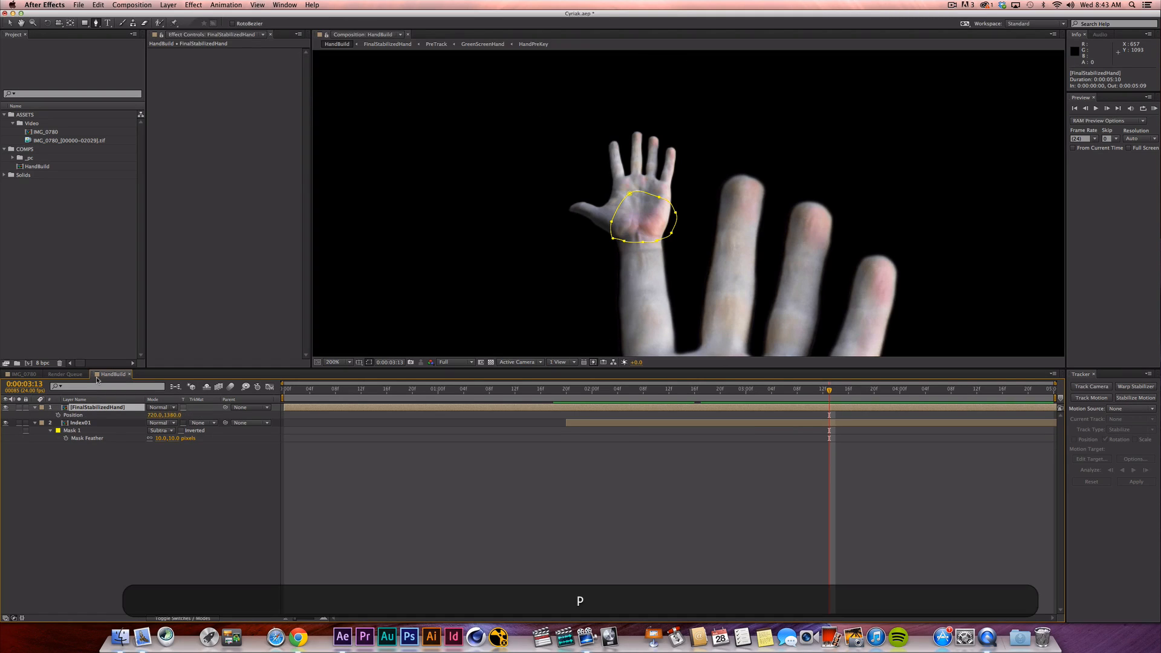
{"action": "key", "text": "r"}
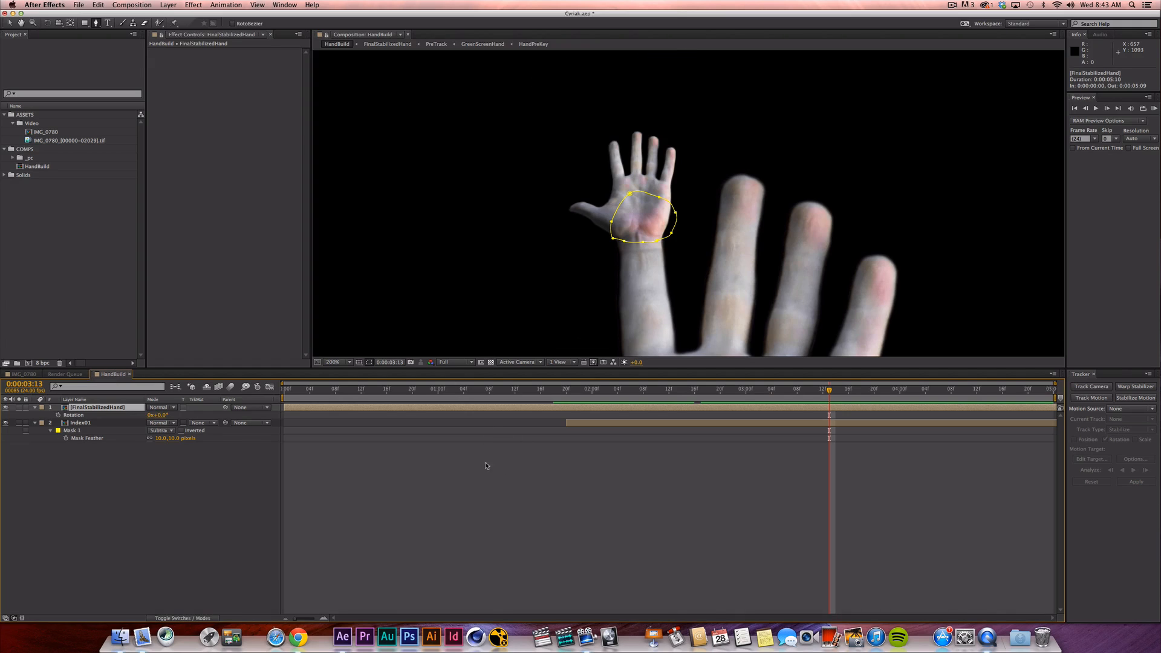
{"action": "left_click", "coordinate": [195, 5]}
{"action": "mouse_move", "coordinate": [229, 98]}
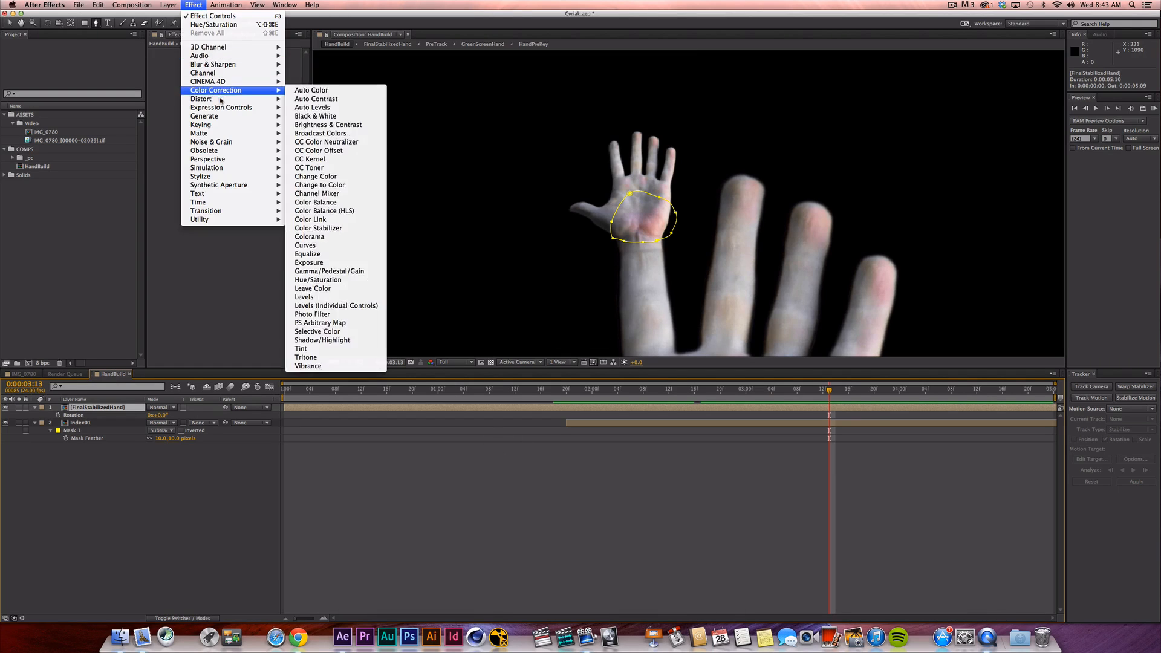
{"action": "left_click", "coordinate": [327, 357]}
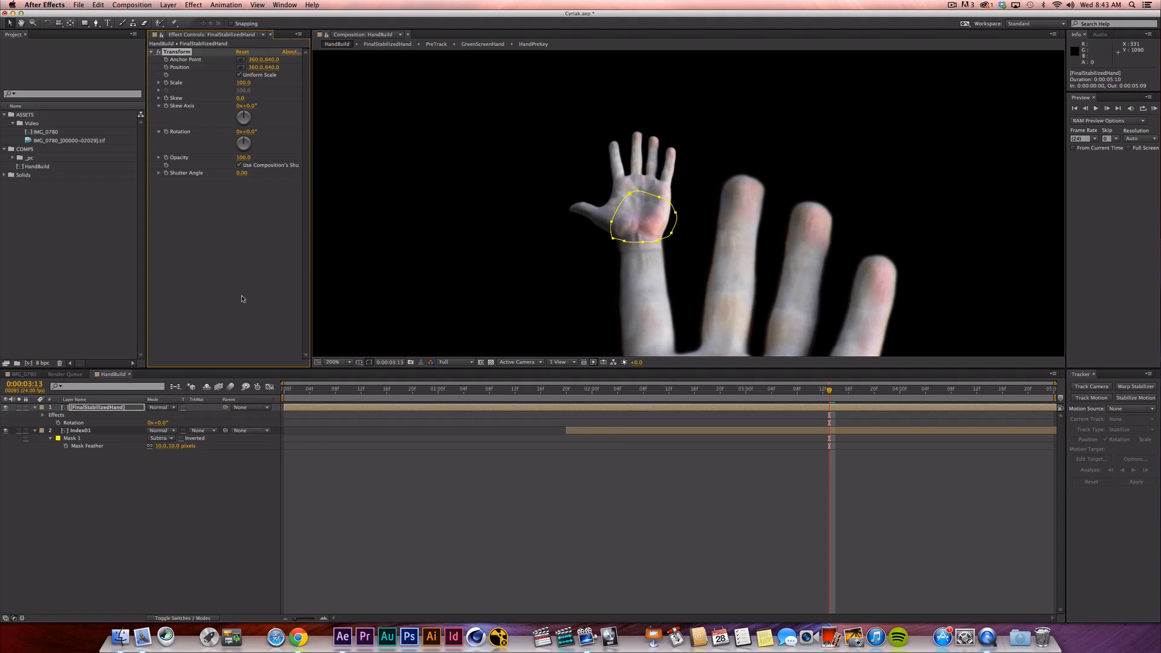
At 0:00:03:16, nudge the large hand layer to position 721, 1380 and Index01 to about 675.5, 1117.
{"action": "left_click_drag", "start_coordinate": [789, 387], "coordinate": [780, 387]}
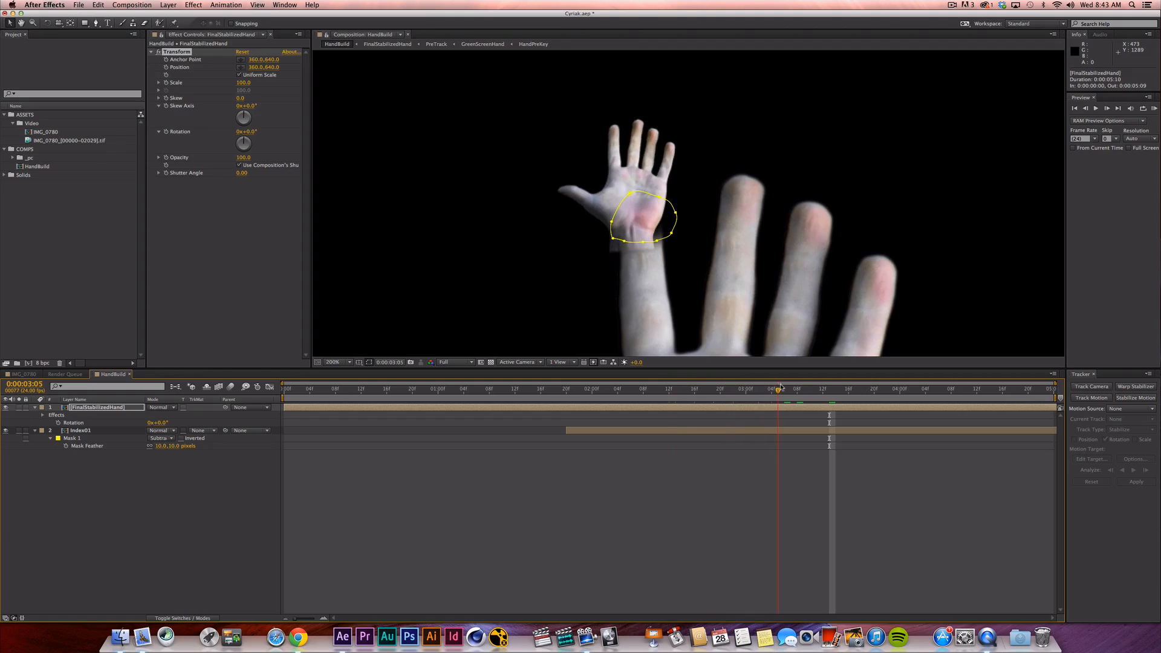
{"action": "key", "text": "space"}
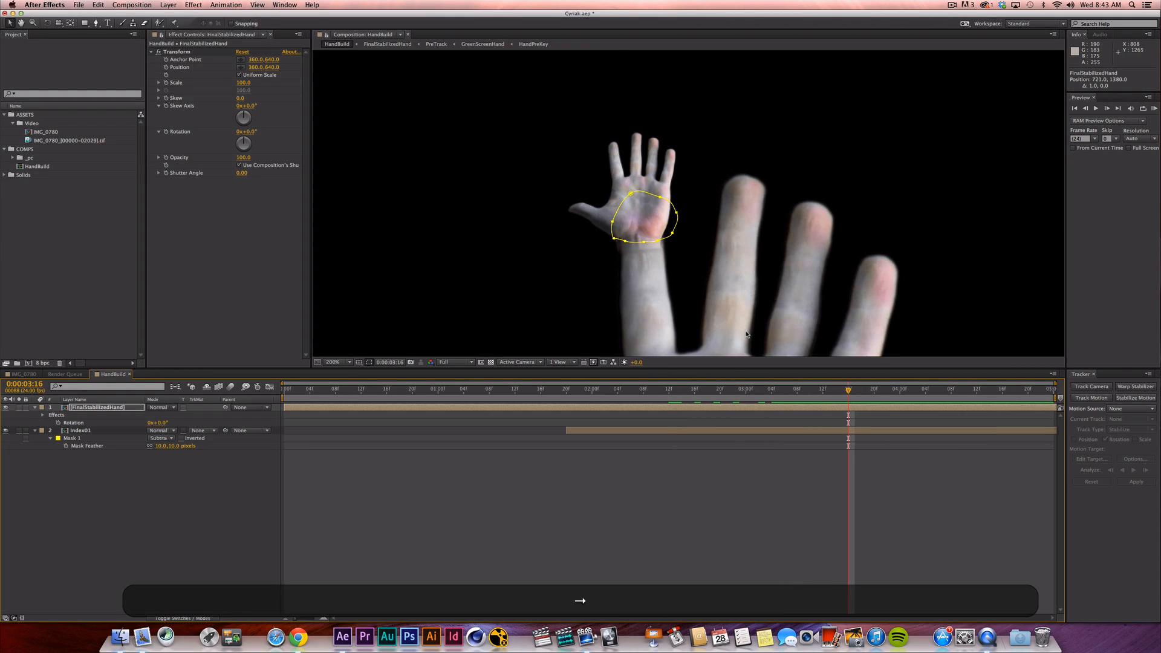
{"action": "key", "text": "super+Down"}
{"action": "key", "text": "Right"}
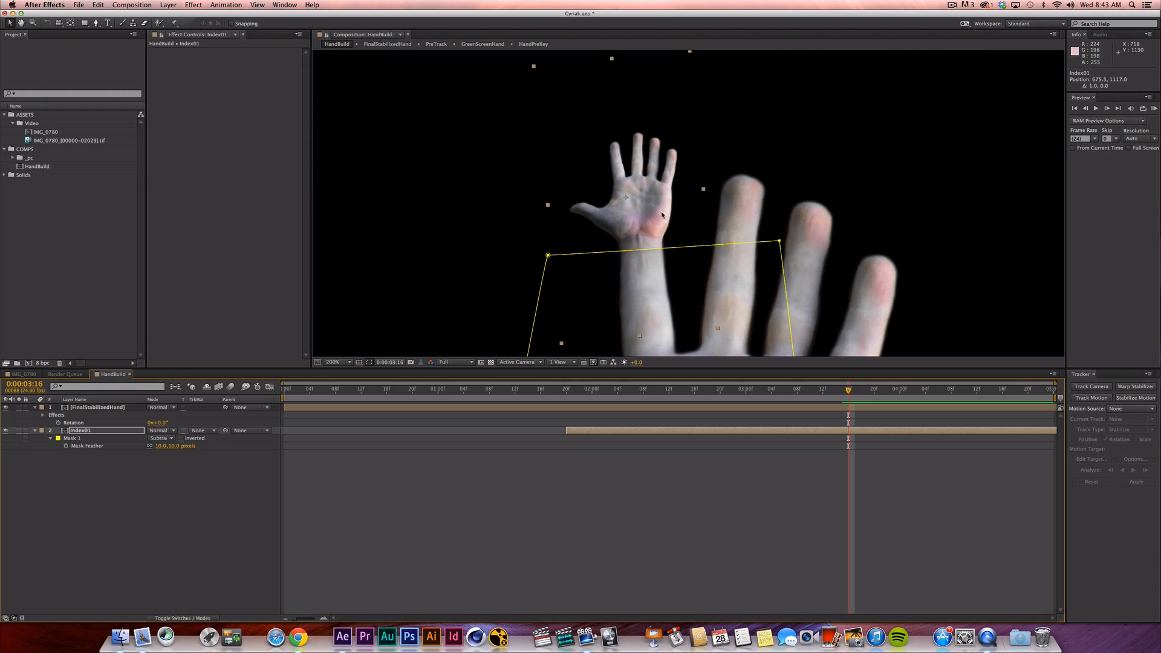
Move the Transform effect from the FinalStabilizedHand layer to the Index01 layer.
{"action": "left_click", "coordinate": [117, 408]}
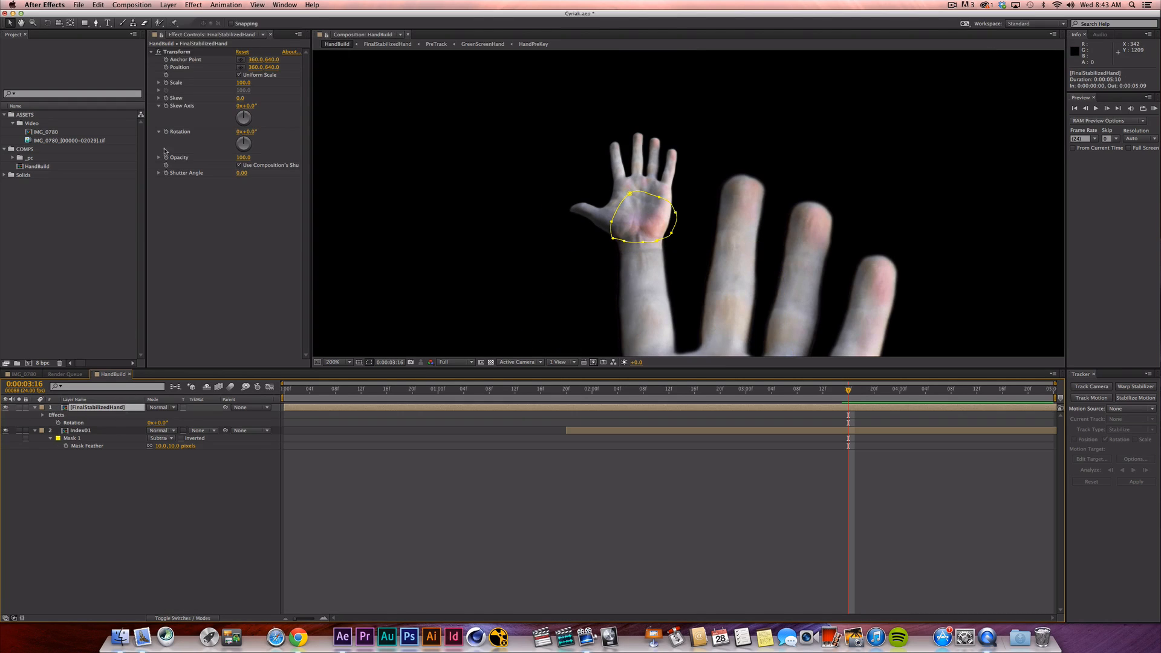
{"action": "left_click", "coordinate": [182, 52]}
{"action": "key", "text": "super+x"}
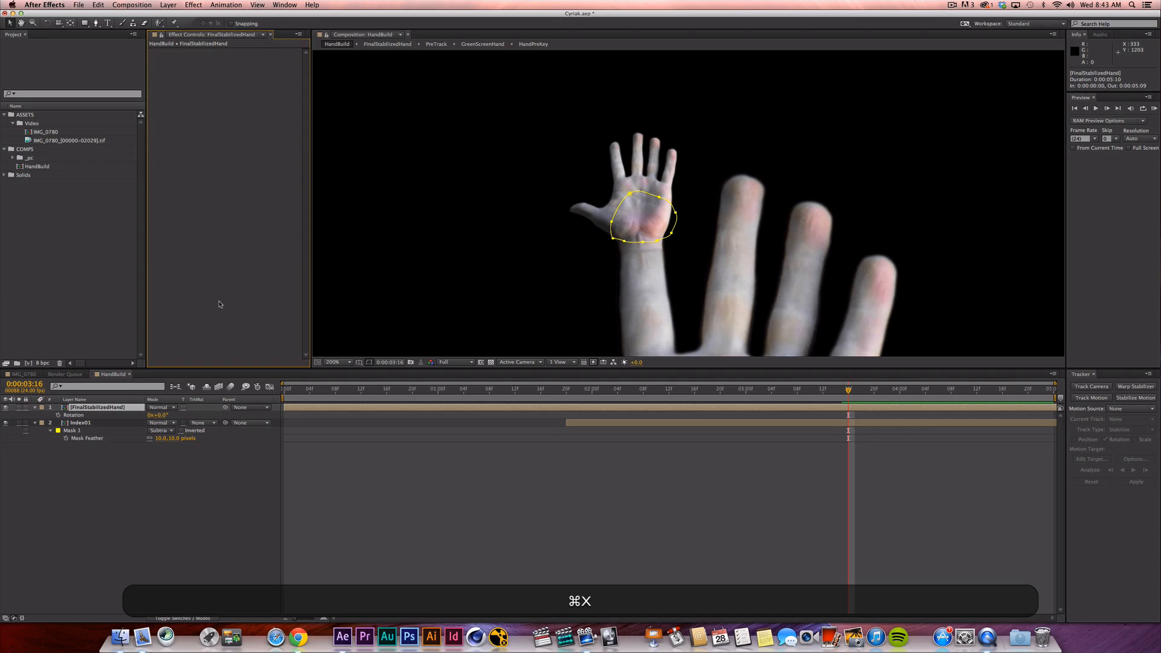
{"action": "left_click", "coordinate": [112, 421]}
{"action": "key", "text": "super+v"}
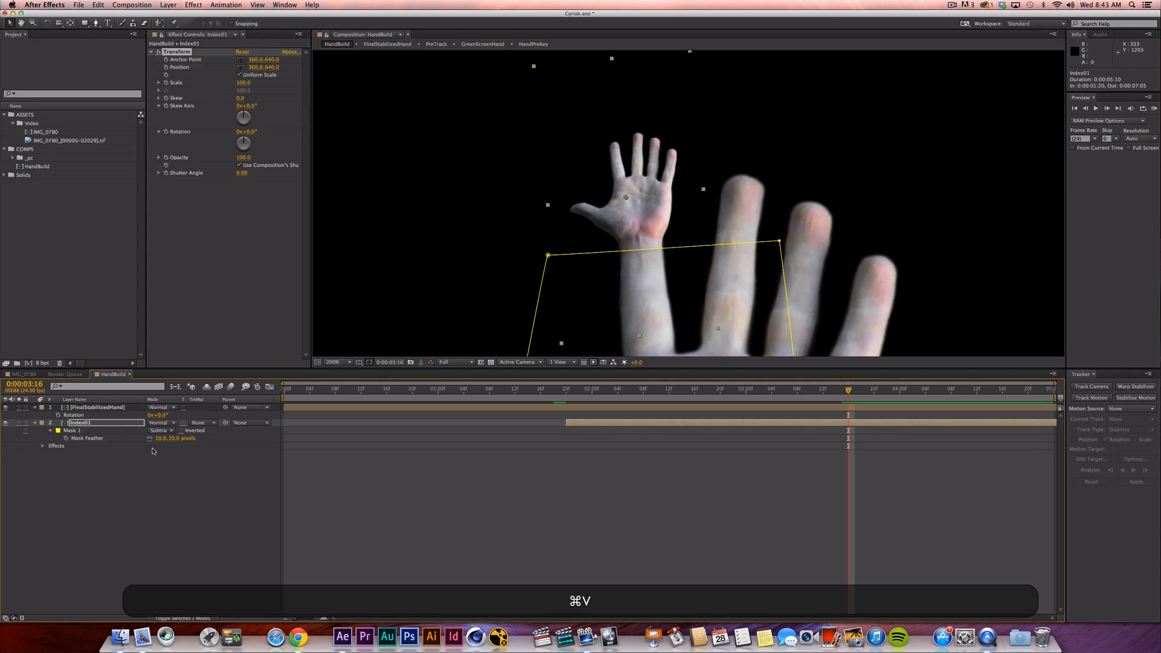
At 0:00:03:16, set starting keyframes for the Position and Rotation of Index01's Transform effect.
{"action": "left_click", "coordinate": [168, 69]}
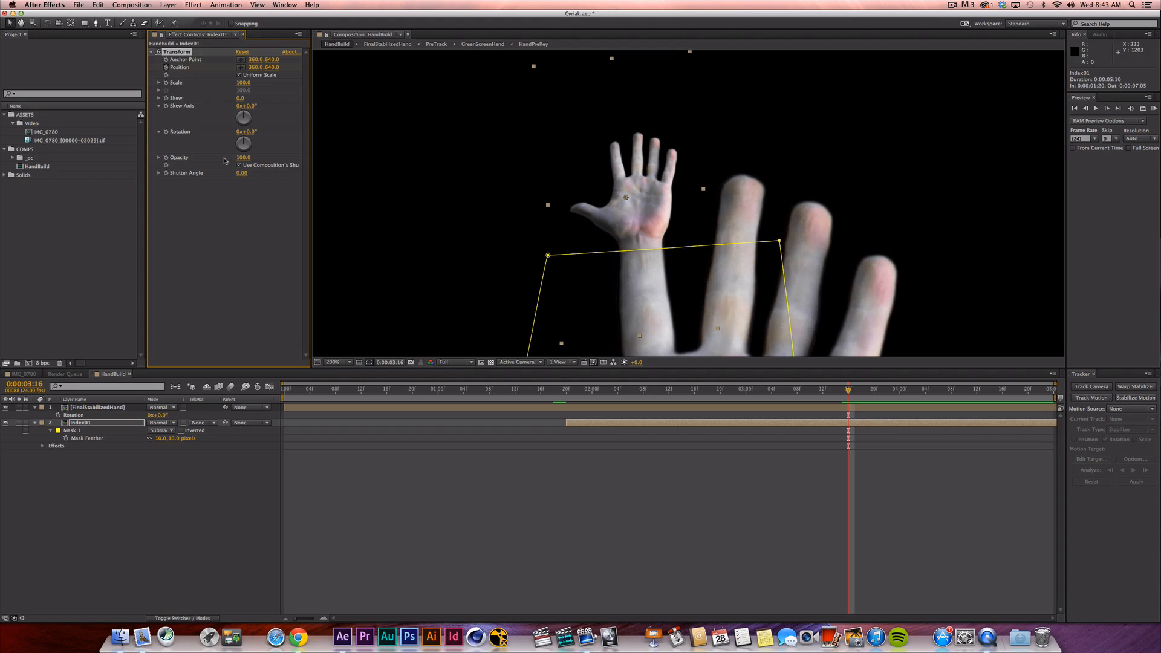
{"action": "key", "text": "i"}
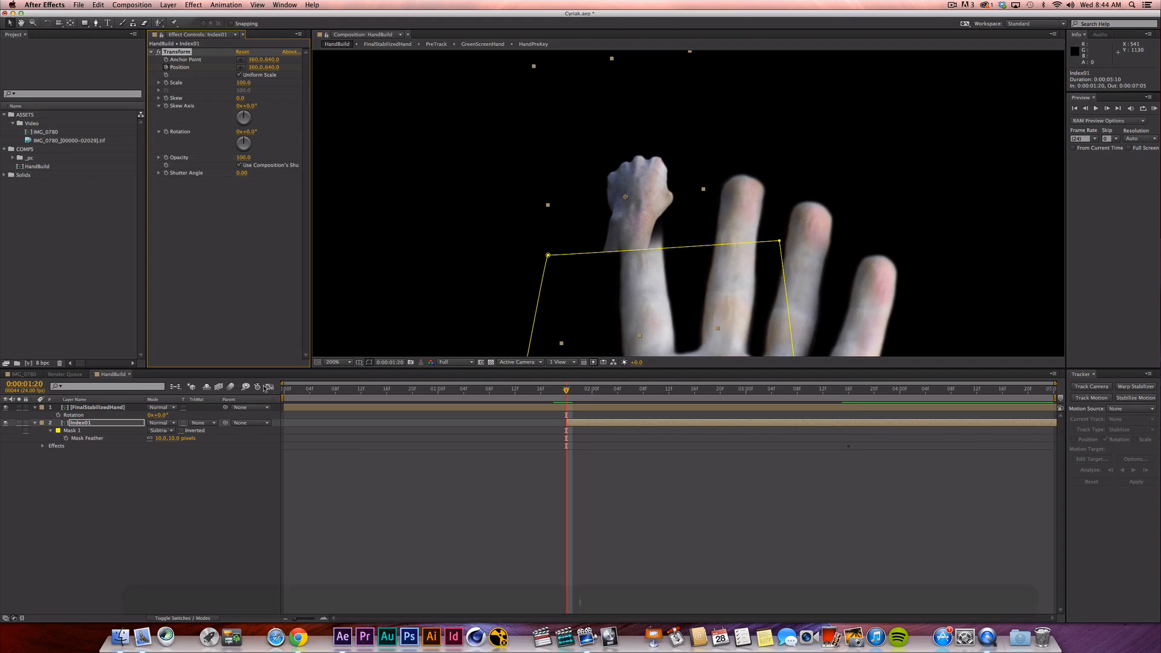
{"action": "key", "text": "u"}
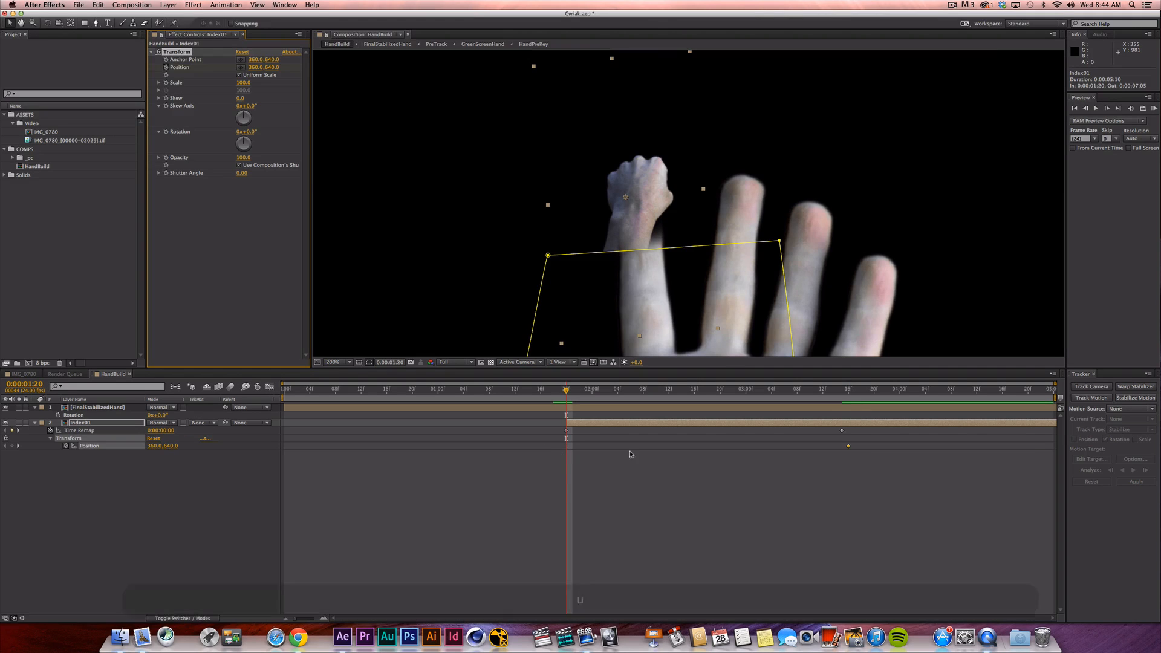
{"action": "left_click", "coordinate": [848, 390], "text": "shift"}
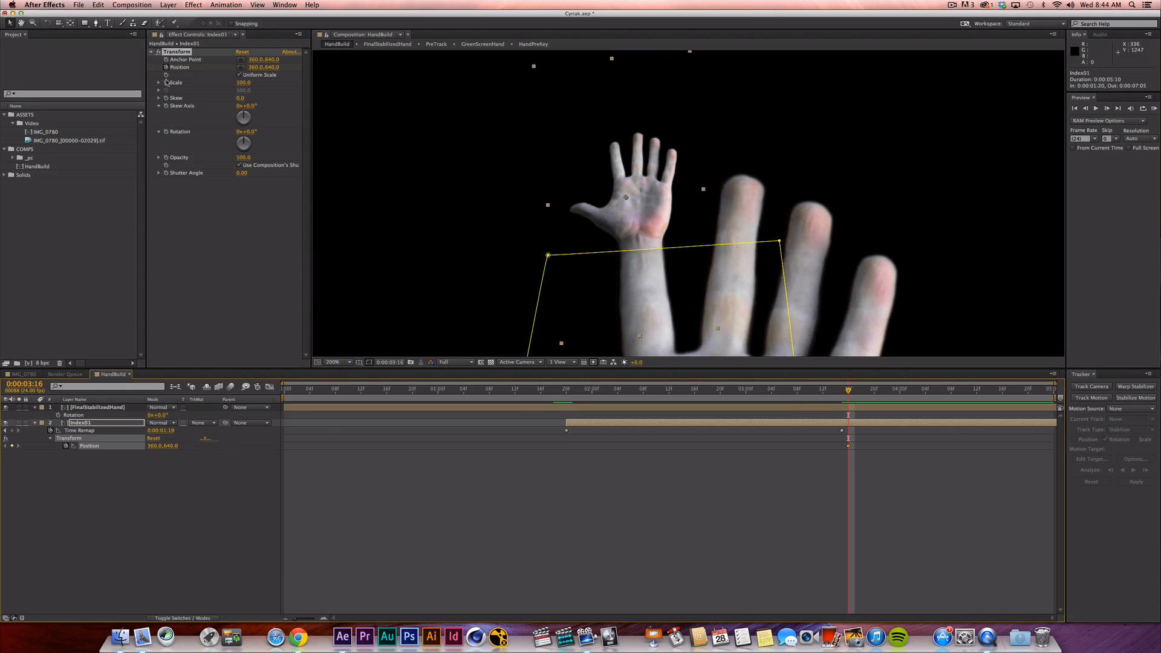
{"action": "left_click", "coordinate": [170, 138]}
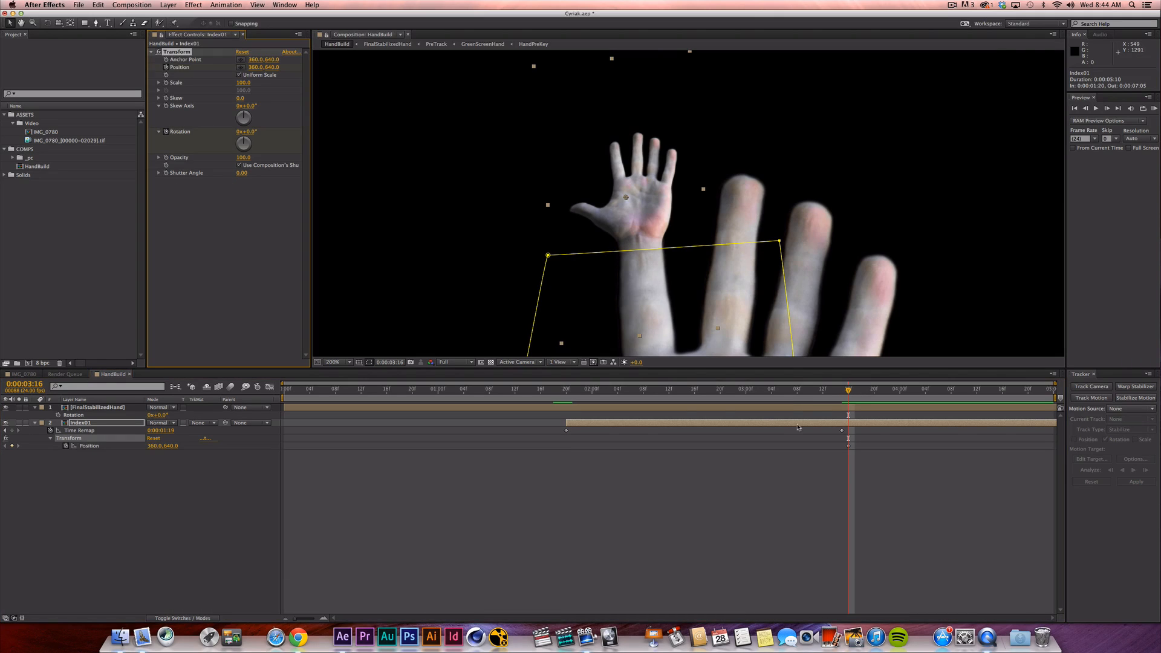
At 0:00:01:20, keyframe Index01's Transform effect with rotation -14.4° and position about 365, 691 to align the fist's wrist with the finger.
{"action": "key", "text": "i"}
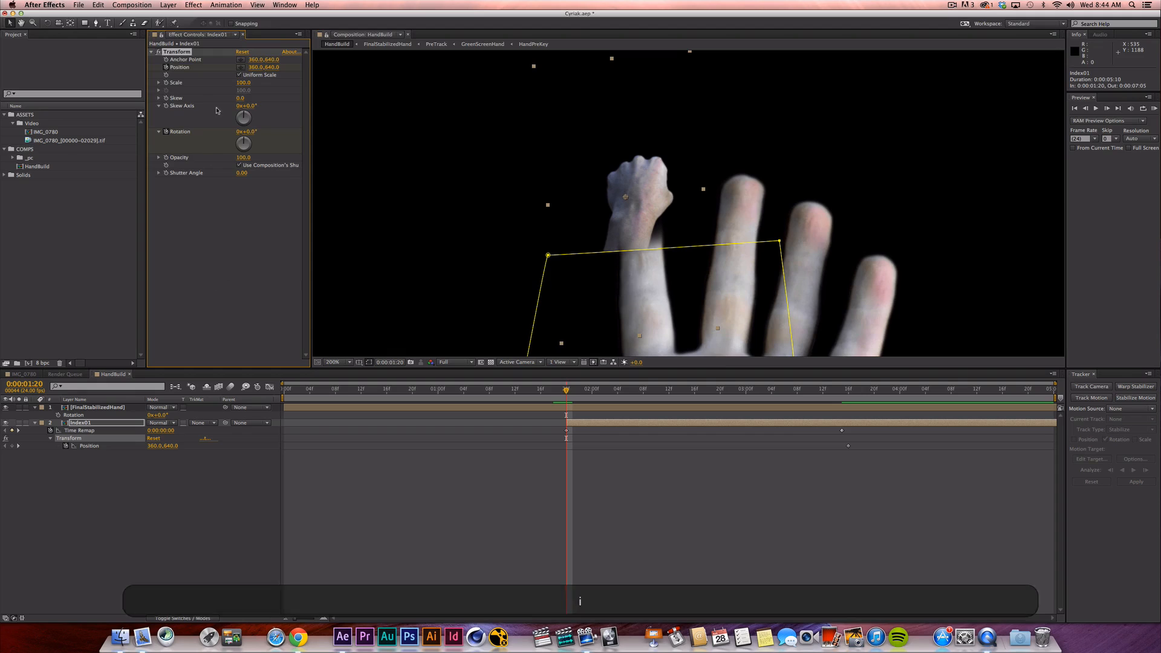
{"action": "left_click_drag", "start_coordinate": [246, 134], "coordinate": [213, 95]}
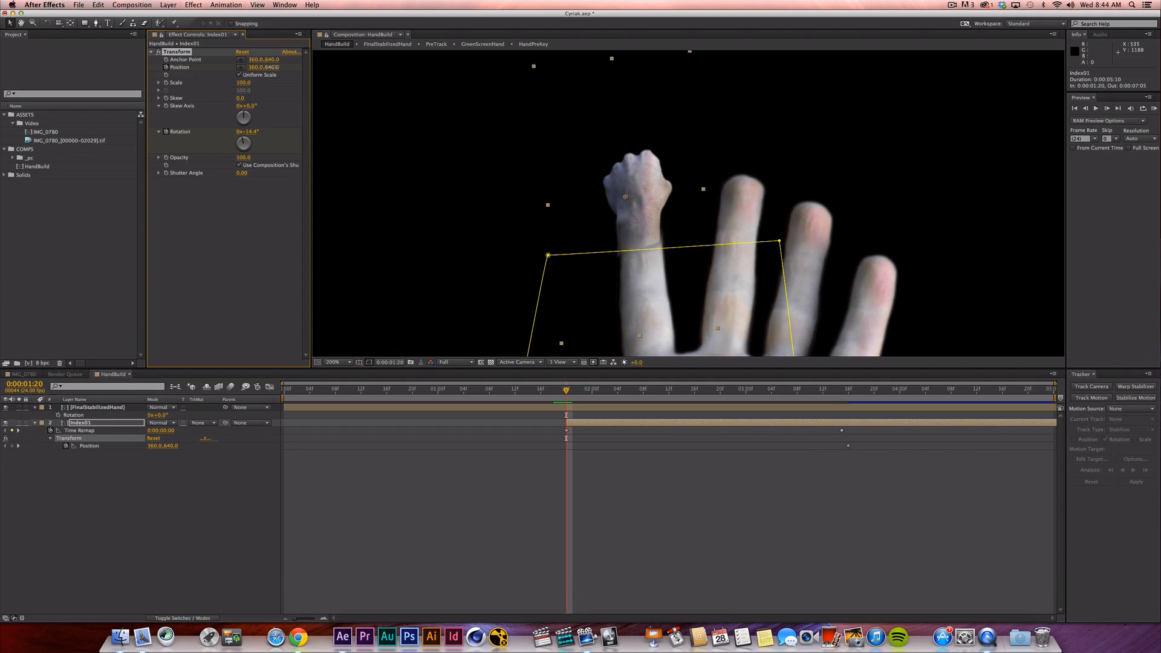
{"action": "mouse_move", "coordinate": [272, 71]}
{"action": "left_mouse_down"}
{"action": "mouse_move", "coordinate": [254, 70]}
{"action": "mouse_move", "coordinate": [275, 67]}
{"action": "left_mouse_up"}
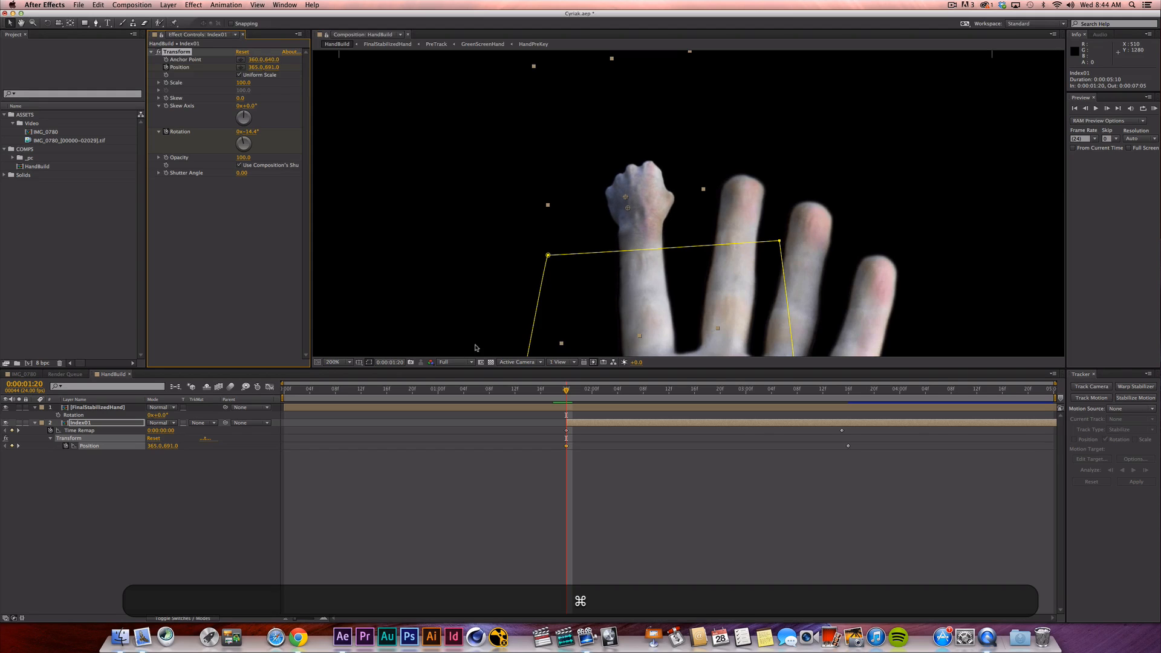
At 0:00:02:18, keyframe Index01's Transform effect with position about 384.7, 680.8 and rotation about -5°.
{"action": "left_click_drag", "start_coordinate": [663, 391], "coordinate": [707, 392]}
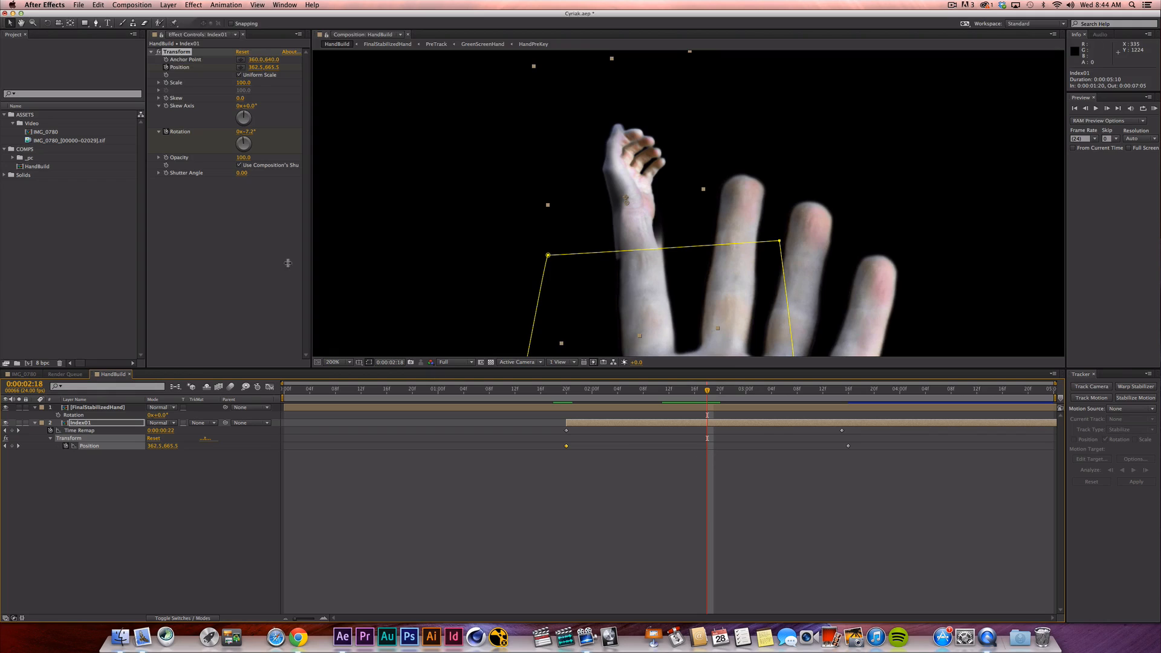
{"action": "left_click_drag", "start_coordinate": [256, 72], "coordinate": [300, 72]}
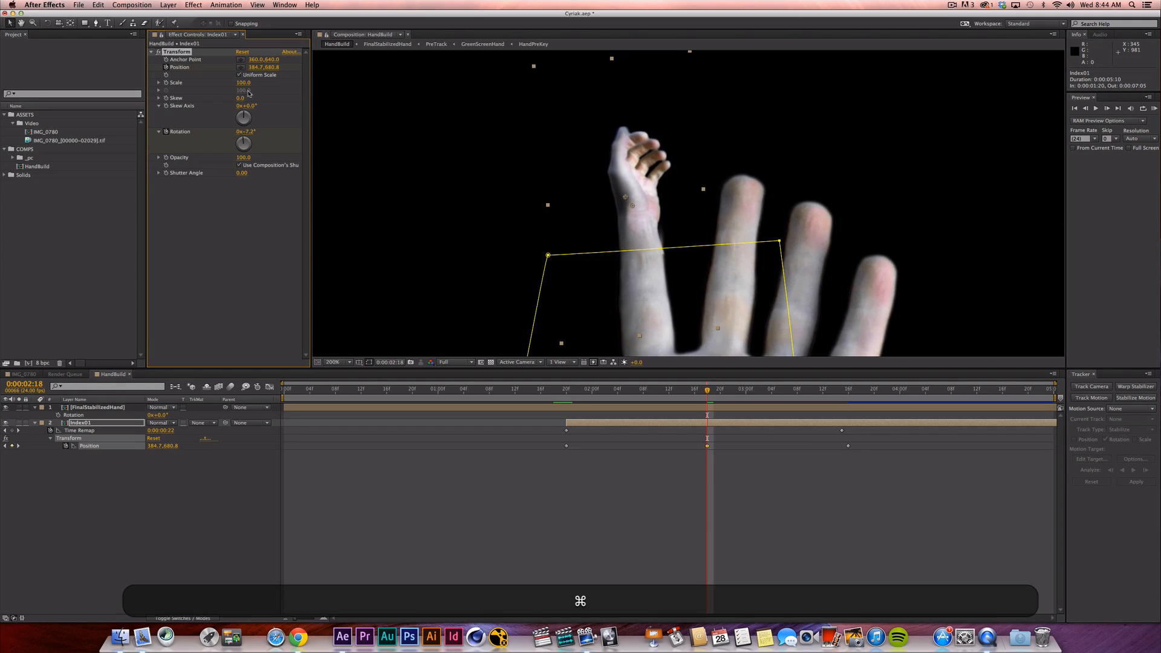
{"action": "left_click_drag", "start_coordinate": [251, 133], "coordinate": [247, 98]}
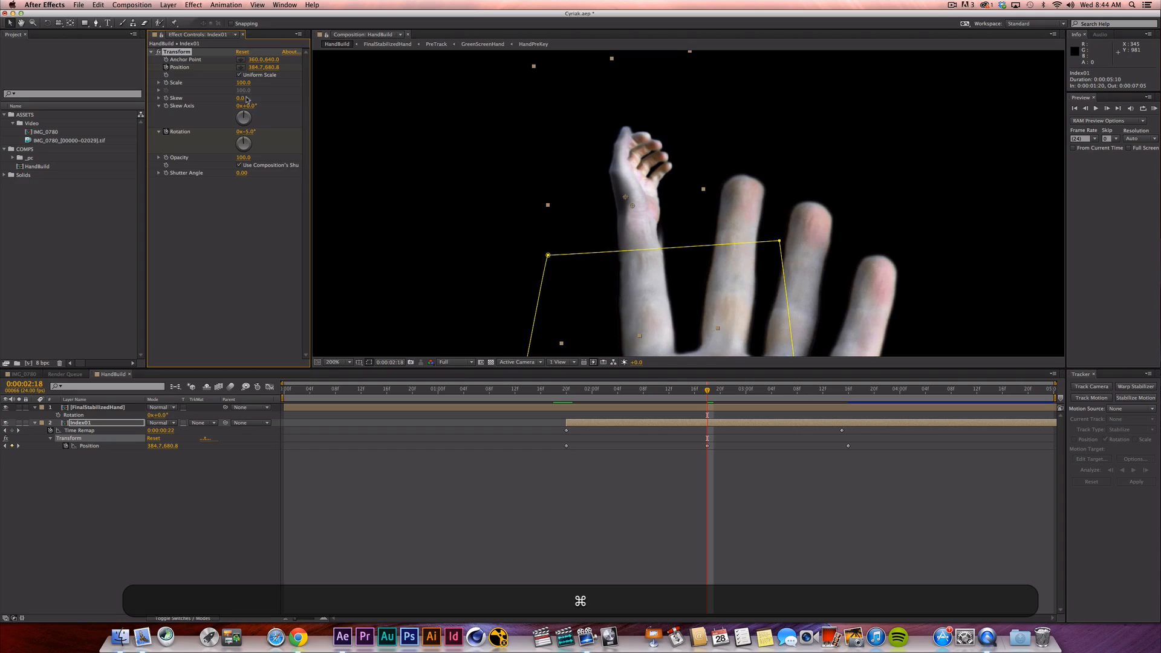
Preview the composition and examine how the small hand's wrist follows the index finger between 0:00:01:20 and 0:00:02:09.
{"action": "left_click_drag", "start_coordinate": [645, 392], "coordinate": [673, 480]}
{"action": "left_click", "coordinate": [673, 480]}
{"action": "key", "text": "KP_0"}
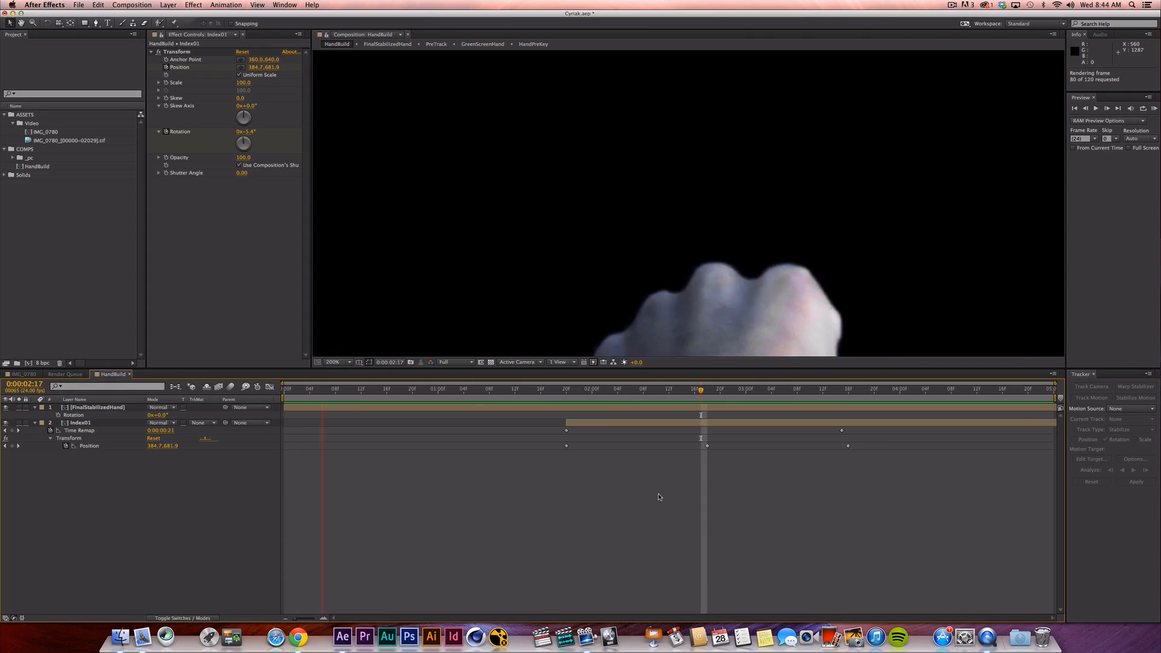
{"action": "key", "text": "space"}
{"action": "left_click", "coordinate": [565, 391]}
{"action": "left_click_drag", "start_coordinate": [565, 393], "coordinate": [649, 406]}
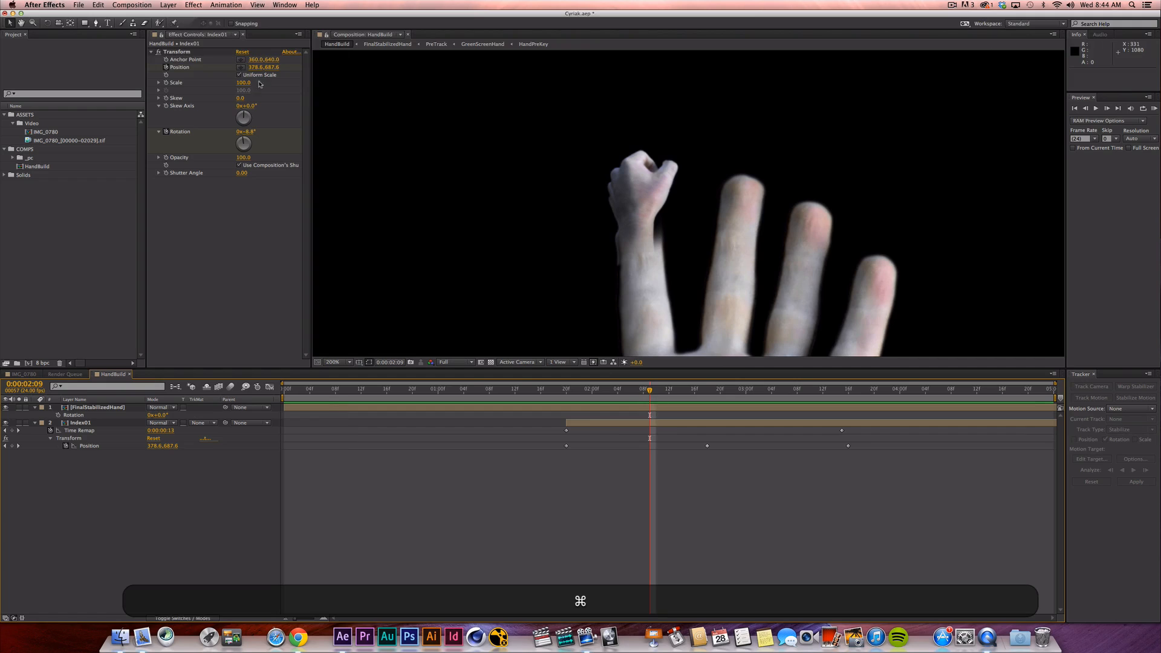
Keyframe the Index01 Transform effect's Position at 397.9, 687.6 at 0:00:02:09 and check the surrounding frames.
{"action": "left_click_drag", "start_coordinate": [256, 68], "coordinate": [361, 87]}
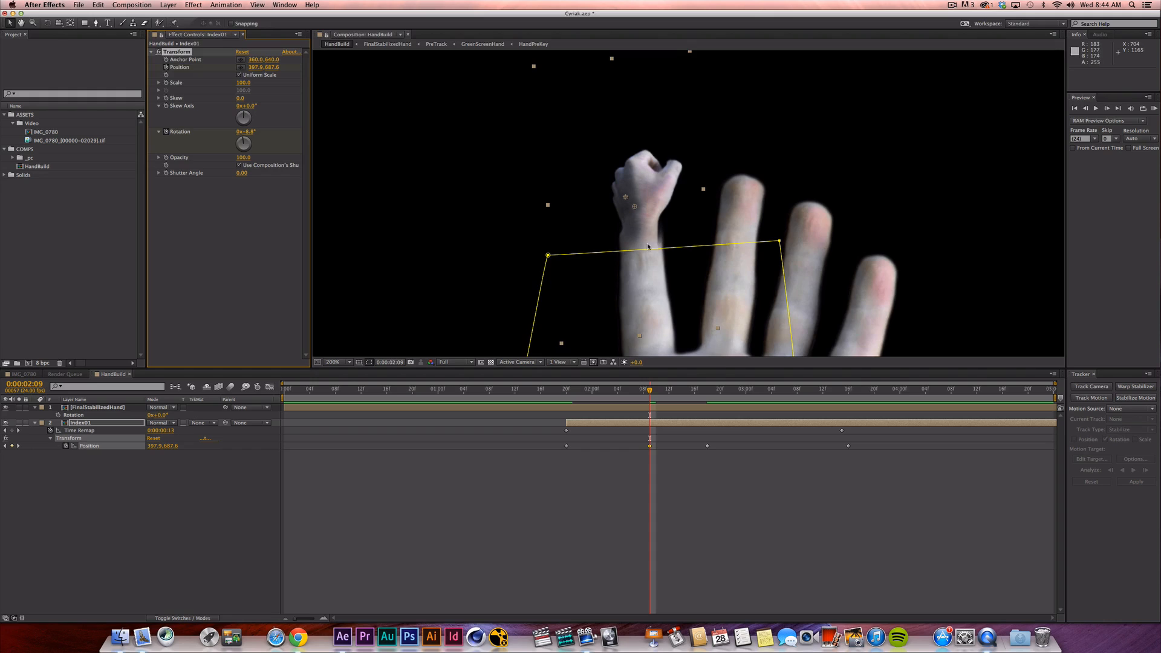
{"action": "key", "text": "s"}
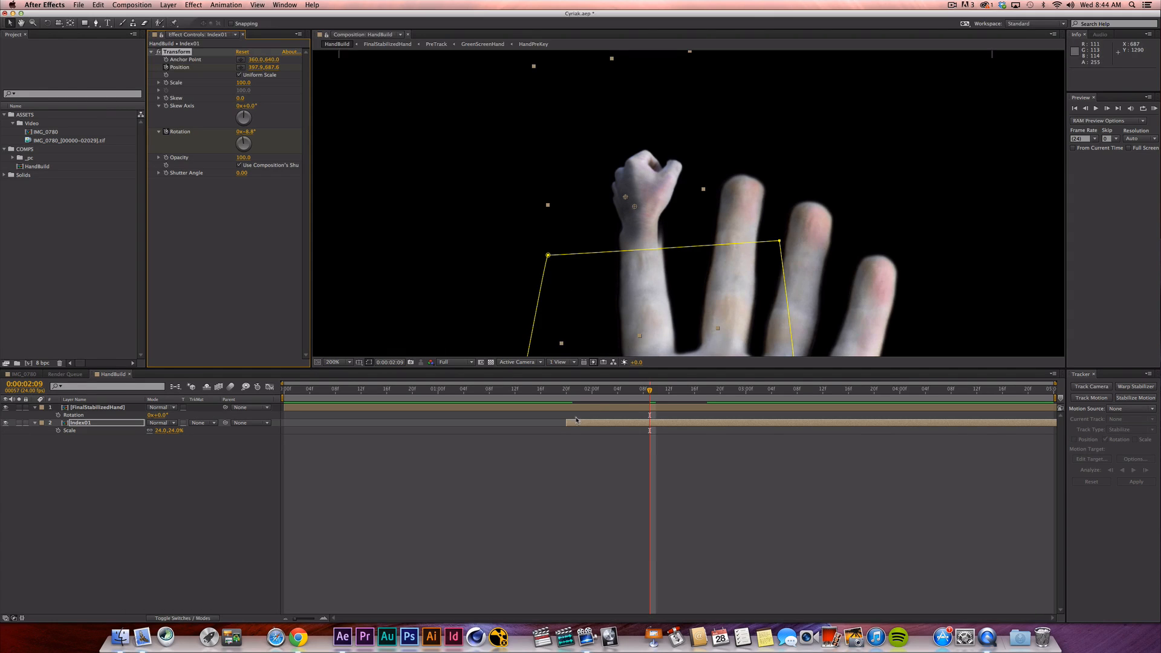
{"action": "key", "text": "space"}
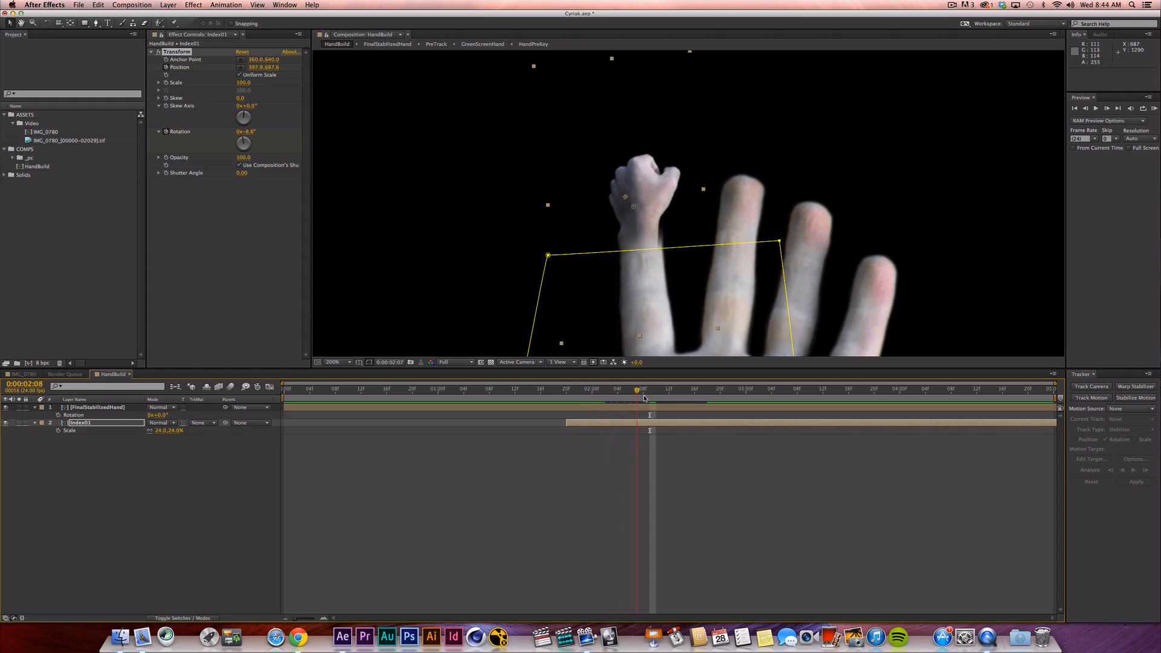
{"action": "mouse_move", "coordinate": [666, 406]}
{"action": "left_mouse_down"}
{"action": "mouse_move", "coordinate": [568, 410]}
{"action": "mouse_move", "coordinate": [668, 414]}
{"action": "left_mouse_up"}
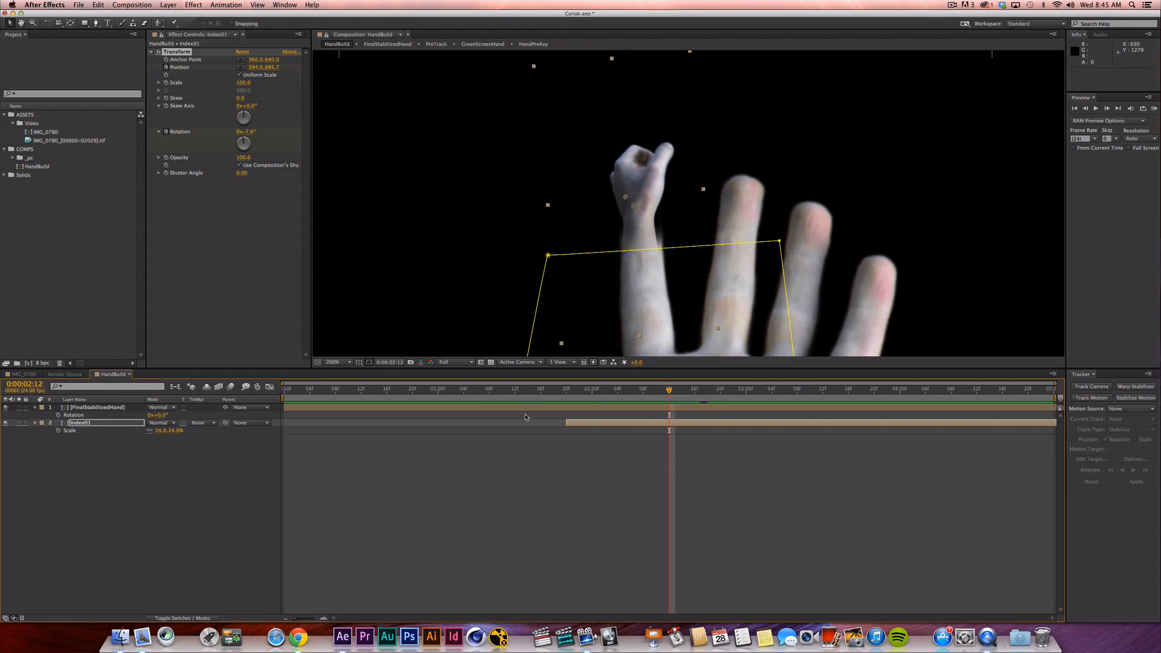
Keyframe the Index01 Transform effect's Position at 381.6, 659.8 at 0:00:03:05 to line the wrist up with the finger.
{"action": "left_click_drag", "start_coordinate": [558, 393], "coordinate": [740, 390]}
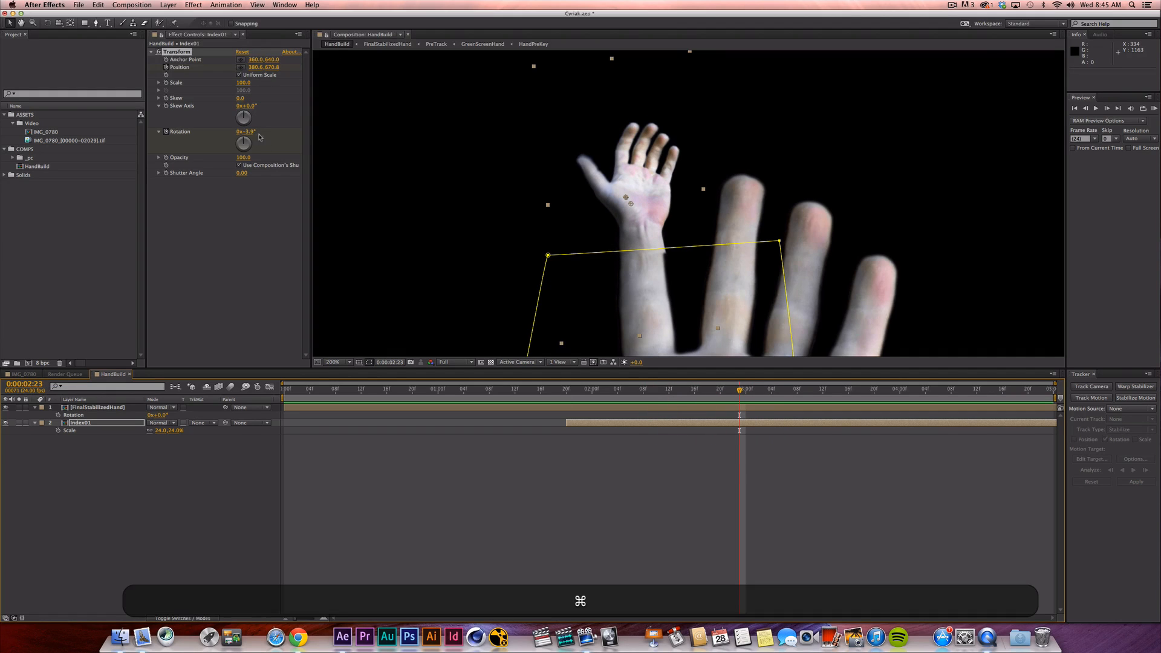
{"action": "key", "text": "u"}
{"action": "left_click_drag", "start_coordinate": [770, 392], "coordinate": [777, 391]}
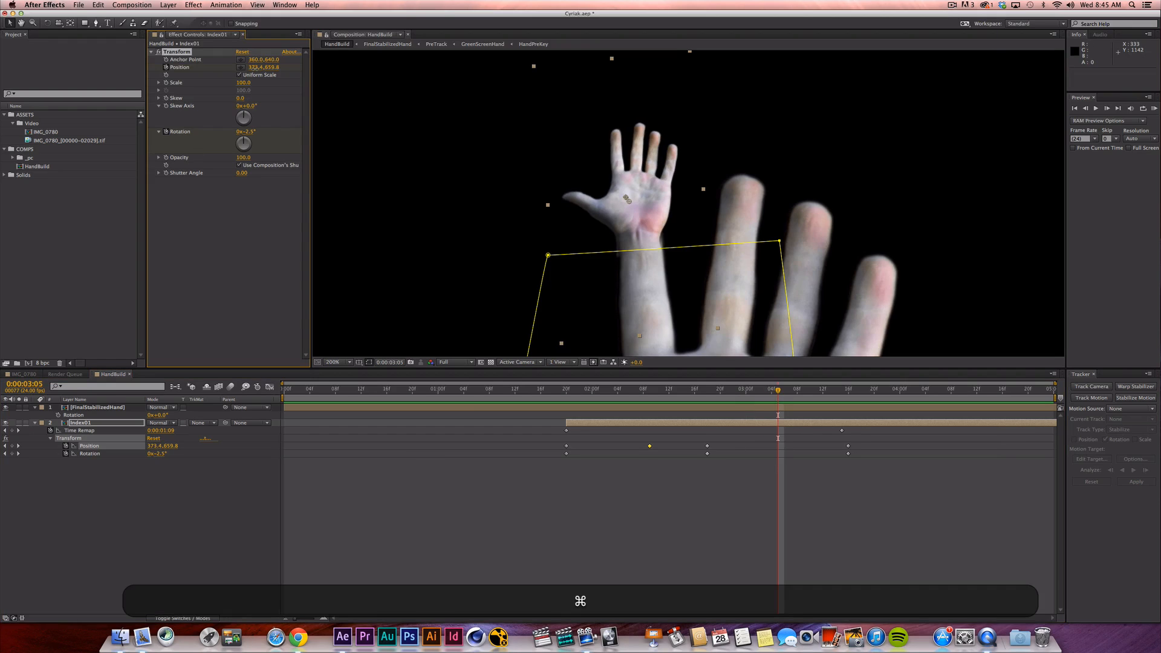
{"action": "left_click_drag", "start_coordinate": [254, 68], "coordinate": [294, 71]}
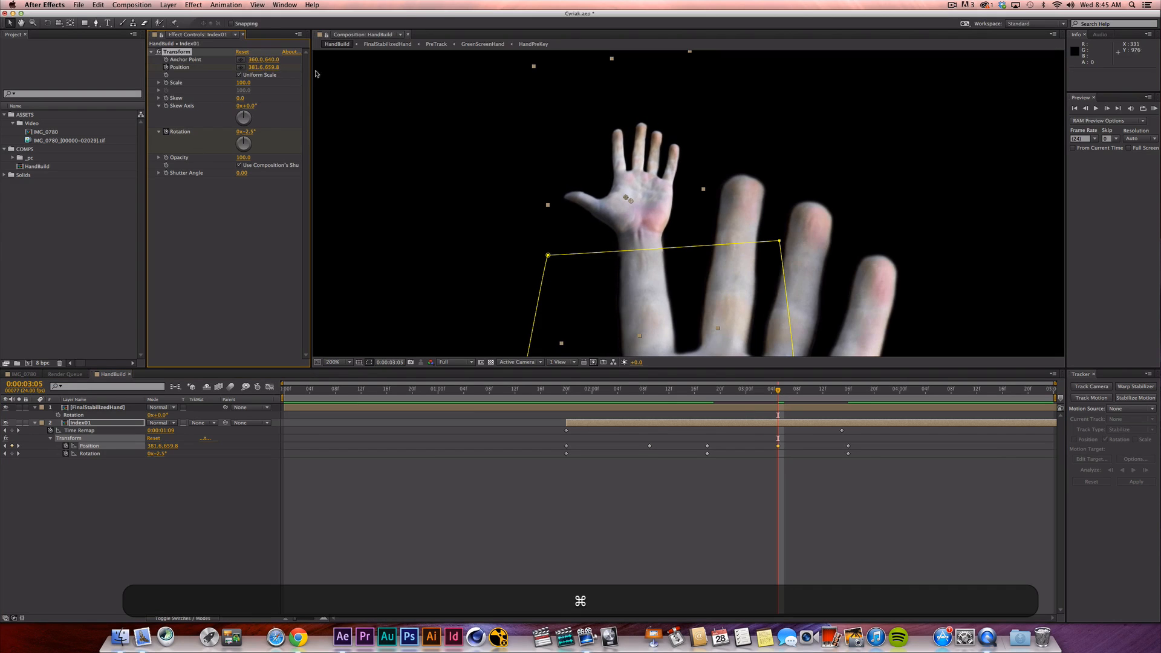
Adjust Index01's effect Position at 0:00:03:11, shifting the hand horizontally, and set it to 382.4, 683.2 at 0:00:02:23.
{"action": "mouse_move", "coordinate": [798, 390]}
{"action": "left_mouse_down"}
{"action": "mouse_move", "coordinate": [843, 393]}
{"action": "mouse_move", "coordinate": [817, 393]}
{"action": "left_mouse_up"}
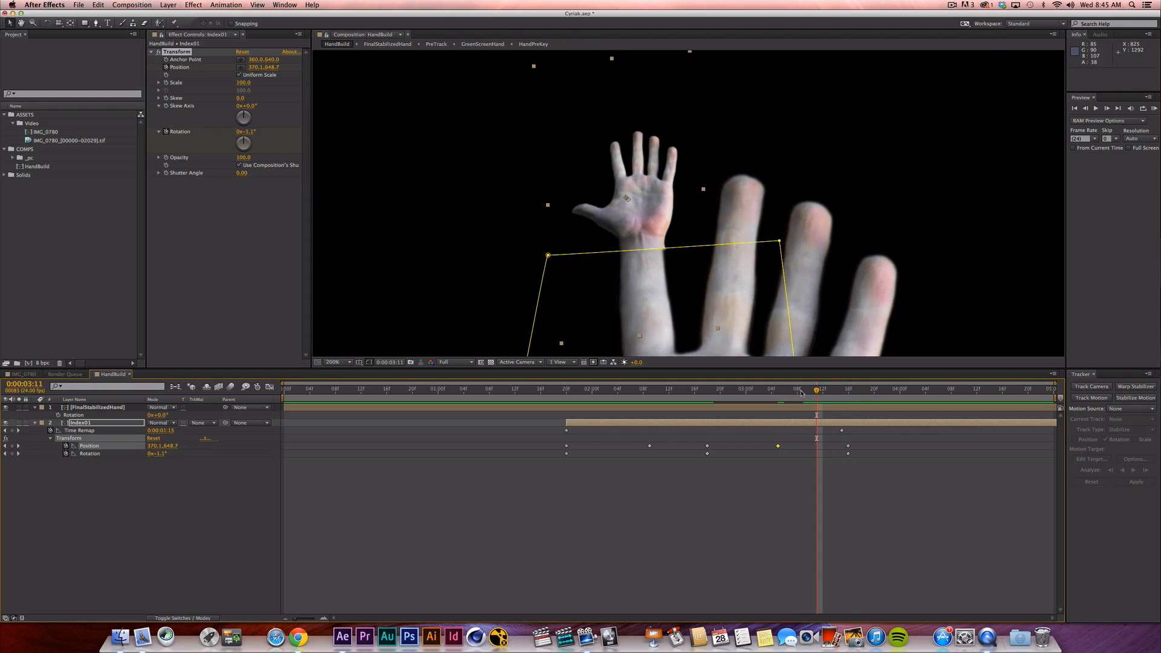
{"action": "left_click_drag", "start_coordinate": [258, 71], "coordinate": [228, 72]}
{"action": "left_click_drag", "start_coordinate": [816, 392], "coordinate": [739, 390]}
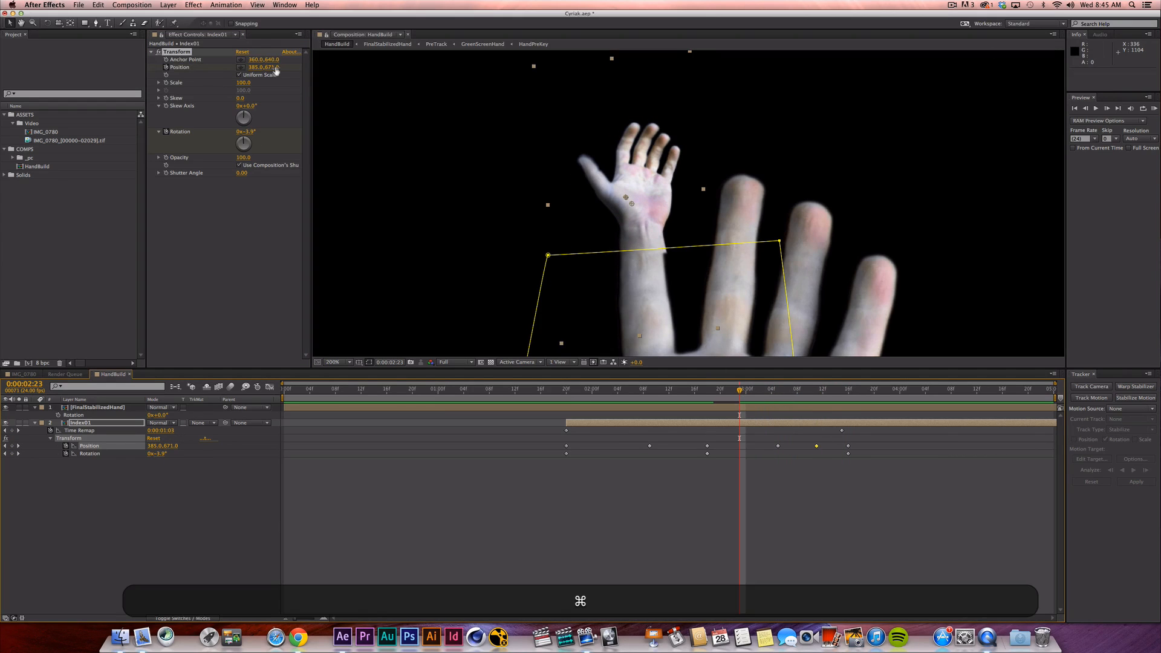
{"action": "left_click_drag", "start_coordinate": [272, 67], "coordinate": [255, 75]}
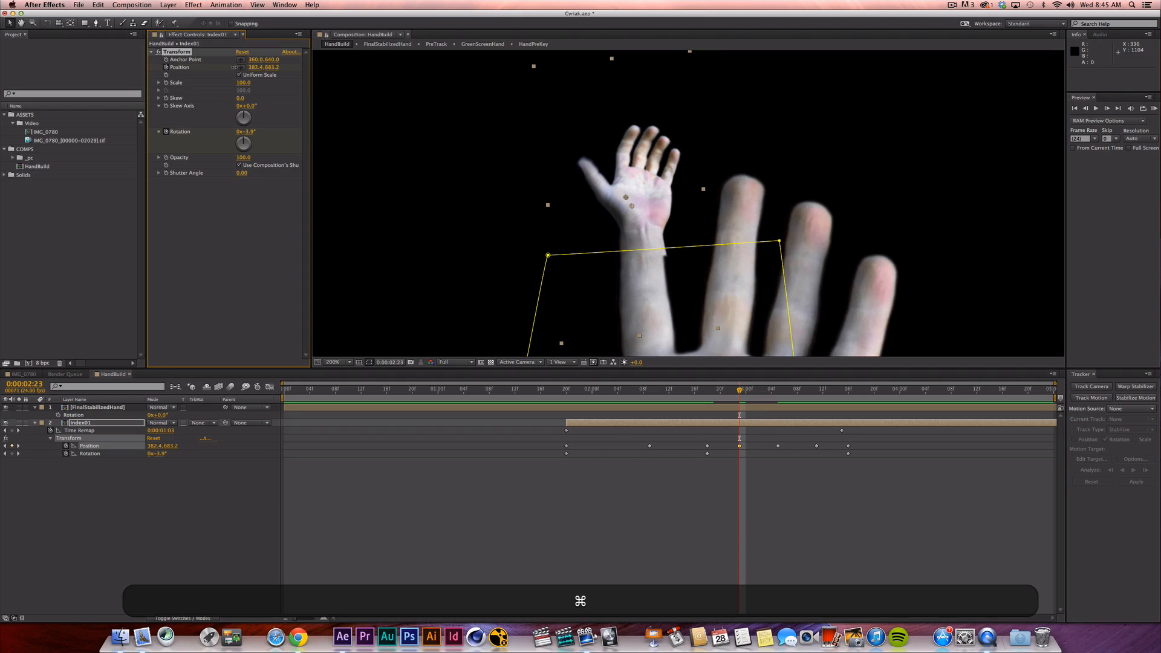
Preview the hand animation from 0:00:01:21 and scrub between the closed fist and the open hand to check the wrist alignment.
{"action": "left_click_drag", "start_coordinate": [739, 390], "coordinate": [573, 398]}
{"action": "left_click", "coordinate": [628, 415]}
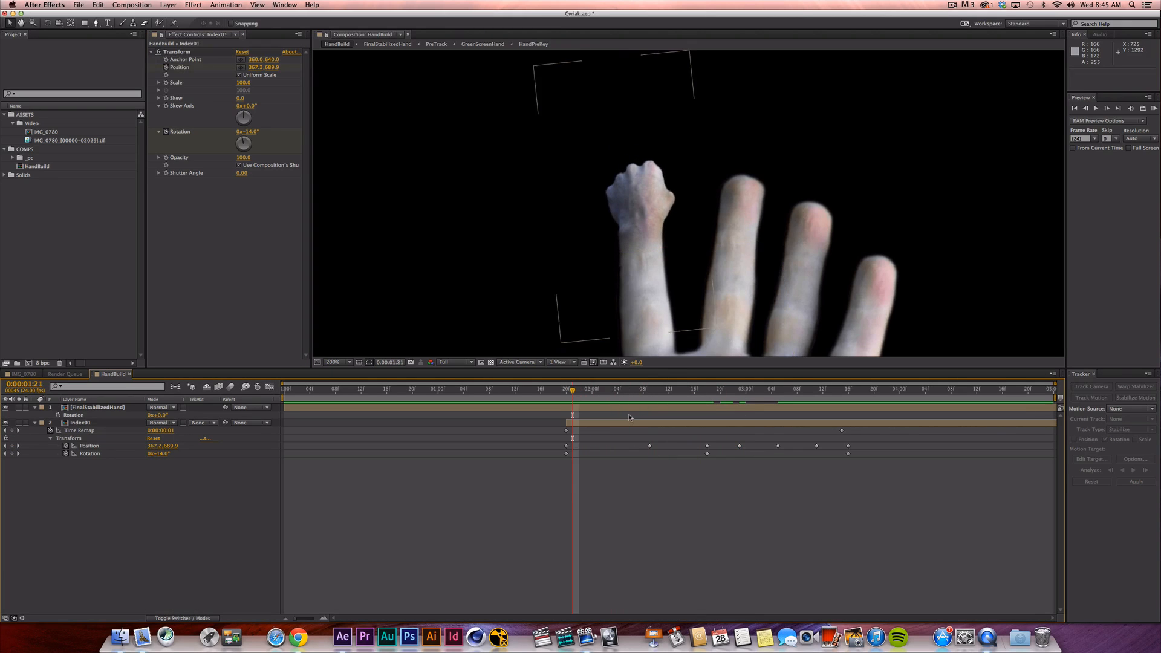
{"action": "key", "text": "KP_0"}
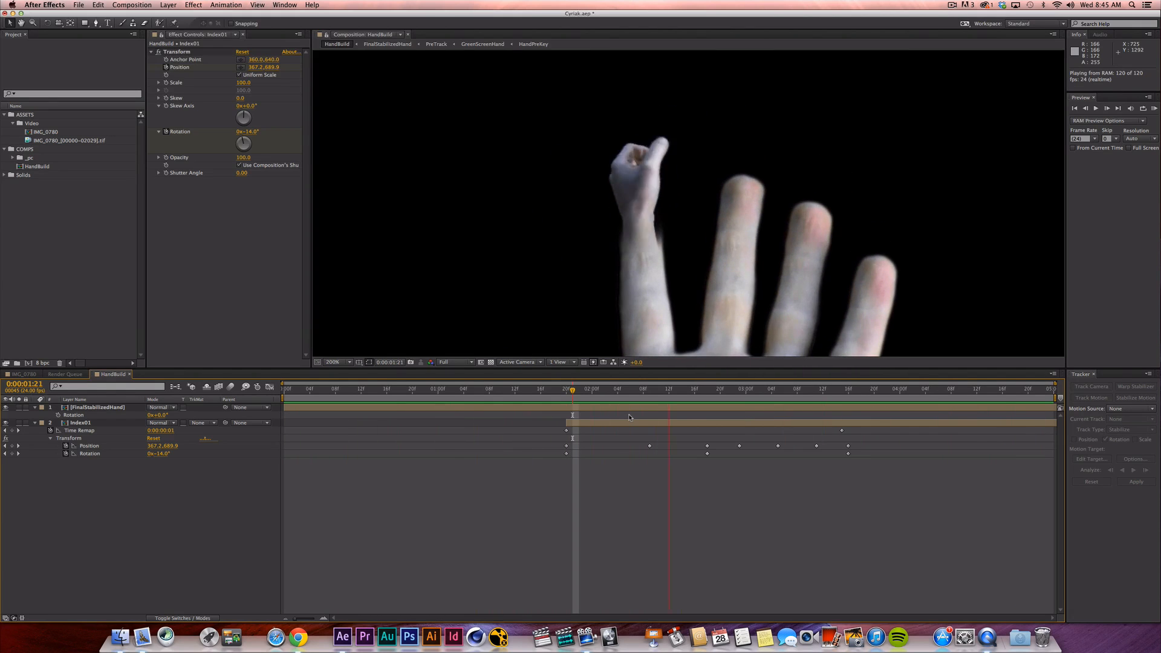
{"action": "key", "text": "space"}
{"action": "left_click_drag", "start_coordinate": [584, 387], "coordinate": [842, 399]}
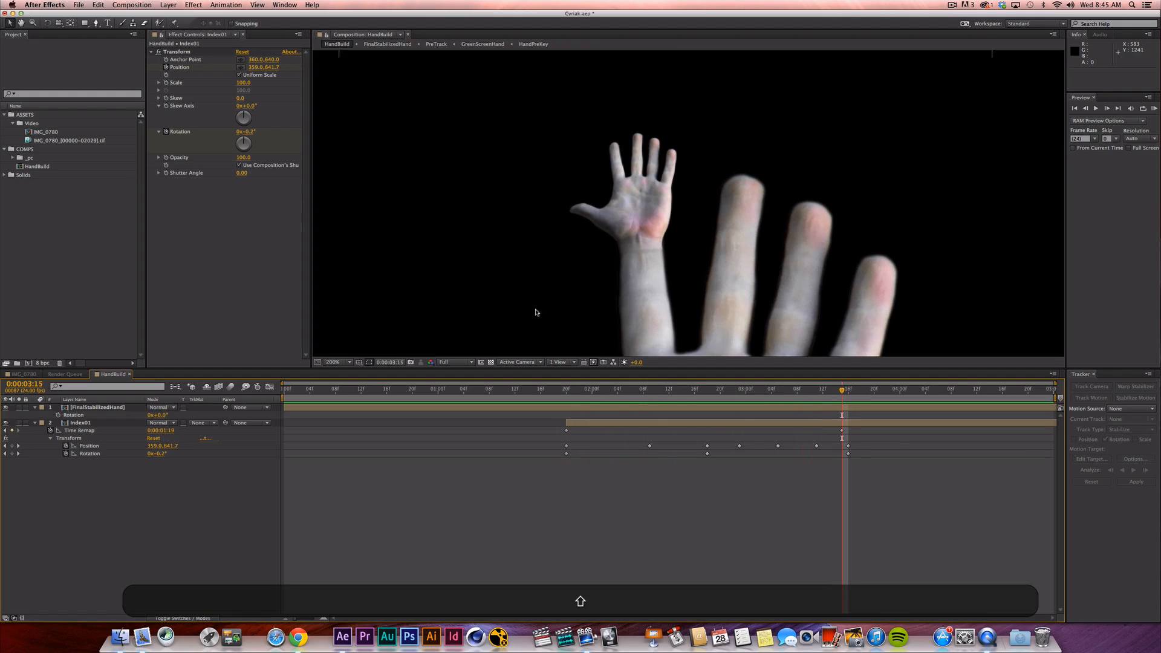
{"action": "left_click_drag", "start_coordinate": [585, 387], "coordinate": [577, 391]}
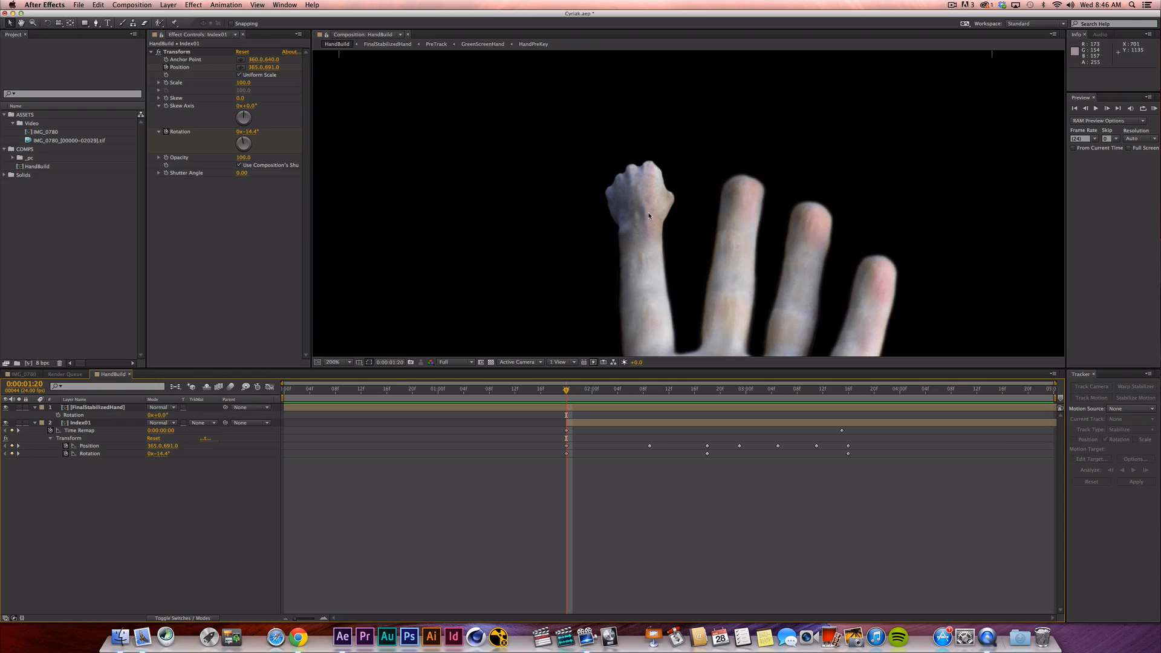
Set the Mask Feather of Mask 1 on the FinalStabilizedHand layer to 10.1 pixels.
{"action": "left_click", "coordinate": [109, 407]}
{"action": "key", "text": "f"}
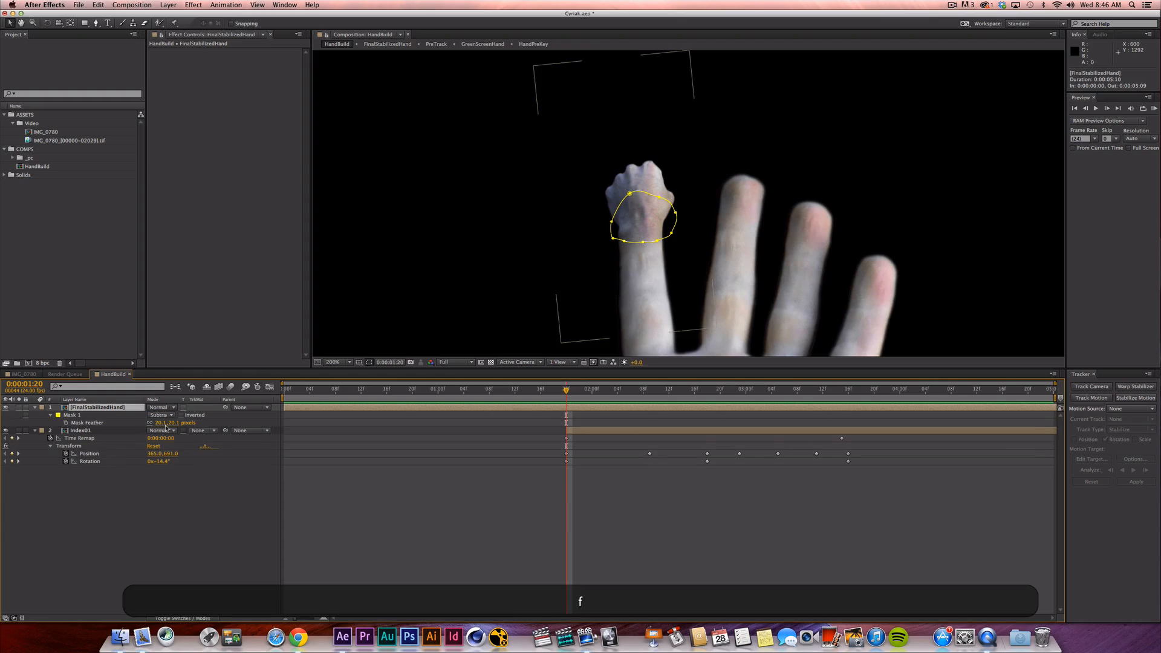
{"action": "left_click", "coordinate": [163, 423]}
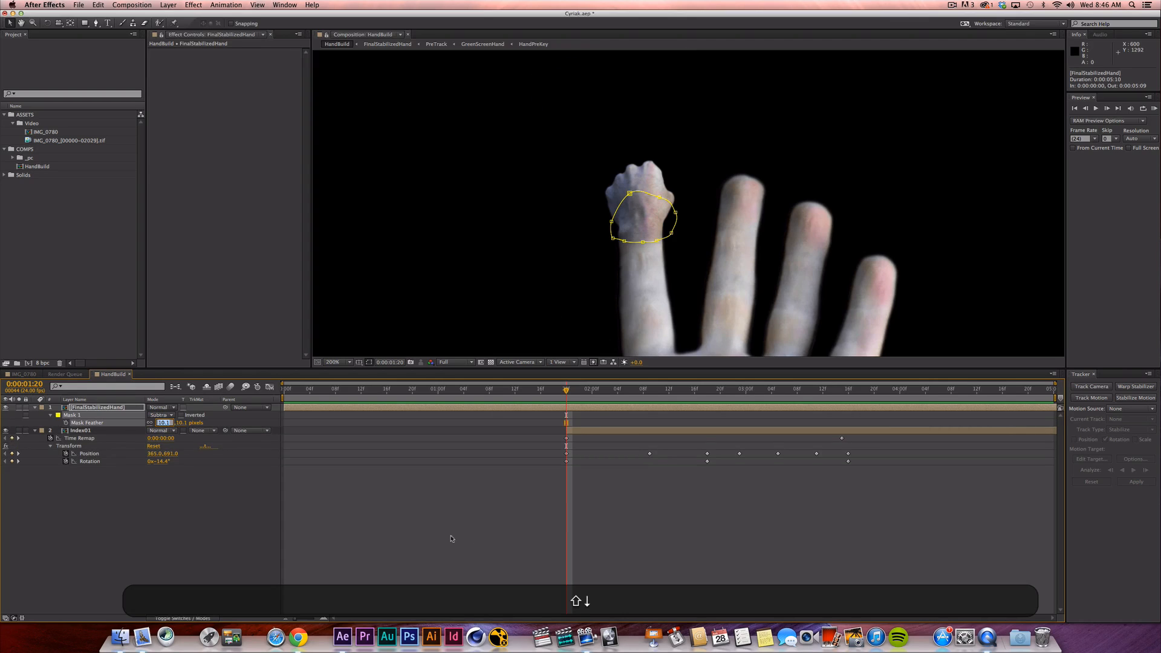
{"action": "key", "text": "Return"}
{"action": "key", "text": "shift+Up"}
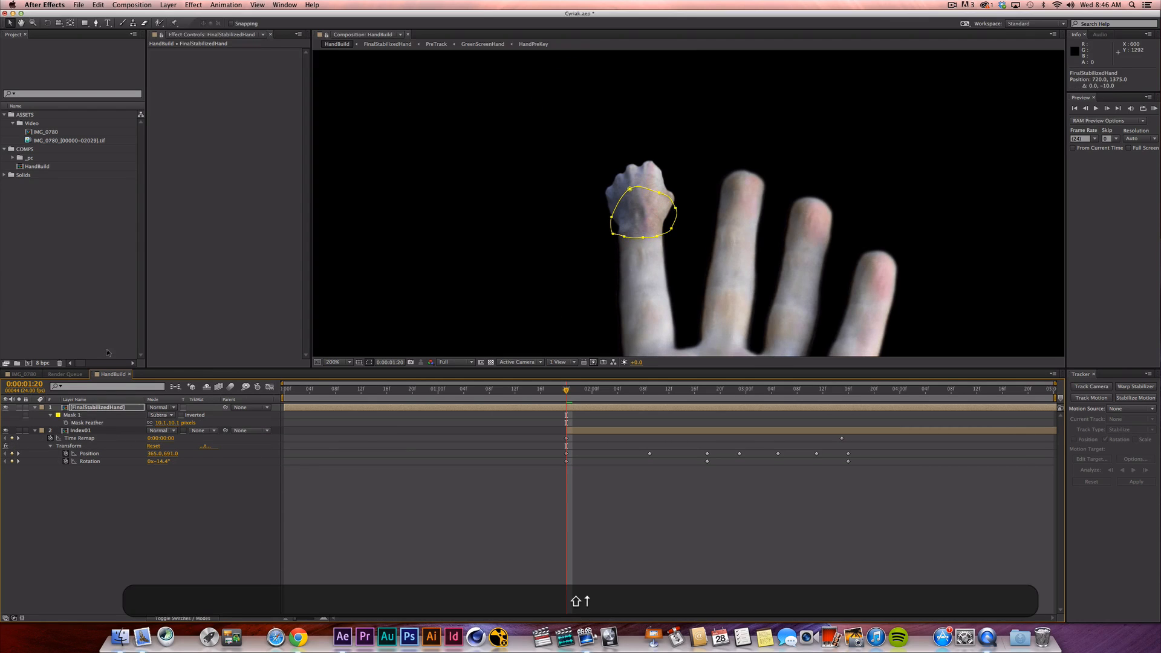
{"action": "key", "text": "shift+Down"}
Nudge Mask 1 on the FinalStabilizedHand layer slightly upward and preview the hand animation.
{"action": "left_click", "coordinate": [191, 551]}
{"action": "left_click", "coordinate": [112, 417]}
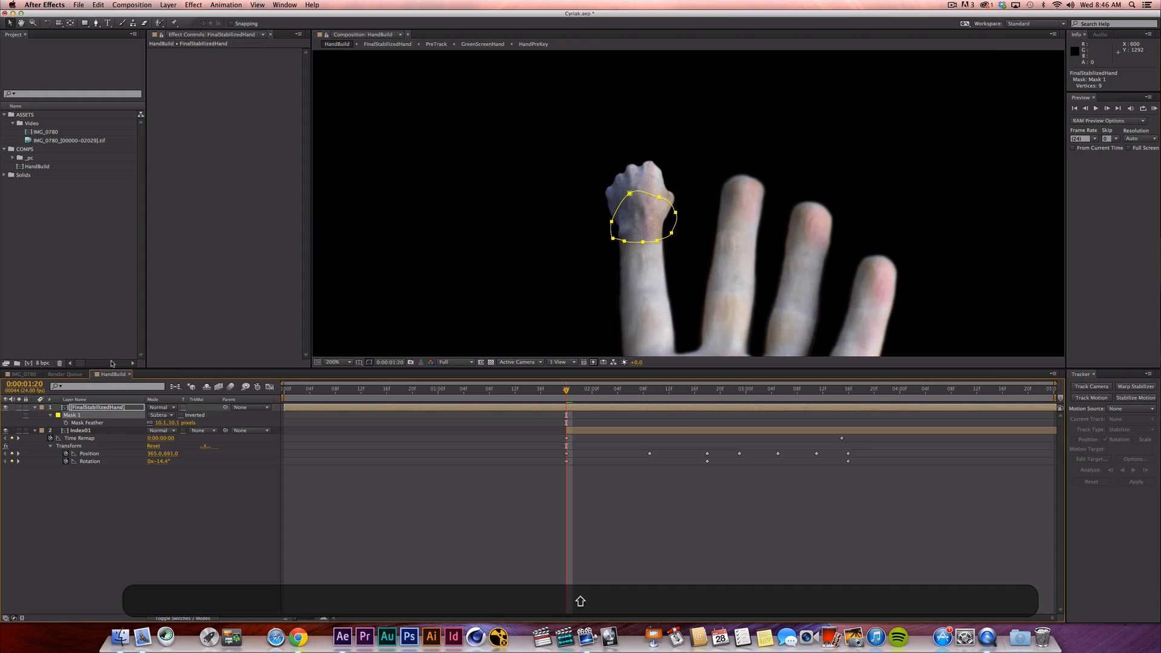
{"action": "key", "text": "shift+Up"}
{"action": "key", "text": "shift+Up"}
{"action": "left_click", "coordinate": [582, 539]}
{"action": "key", "text": "KP_0"}
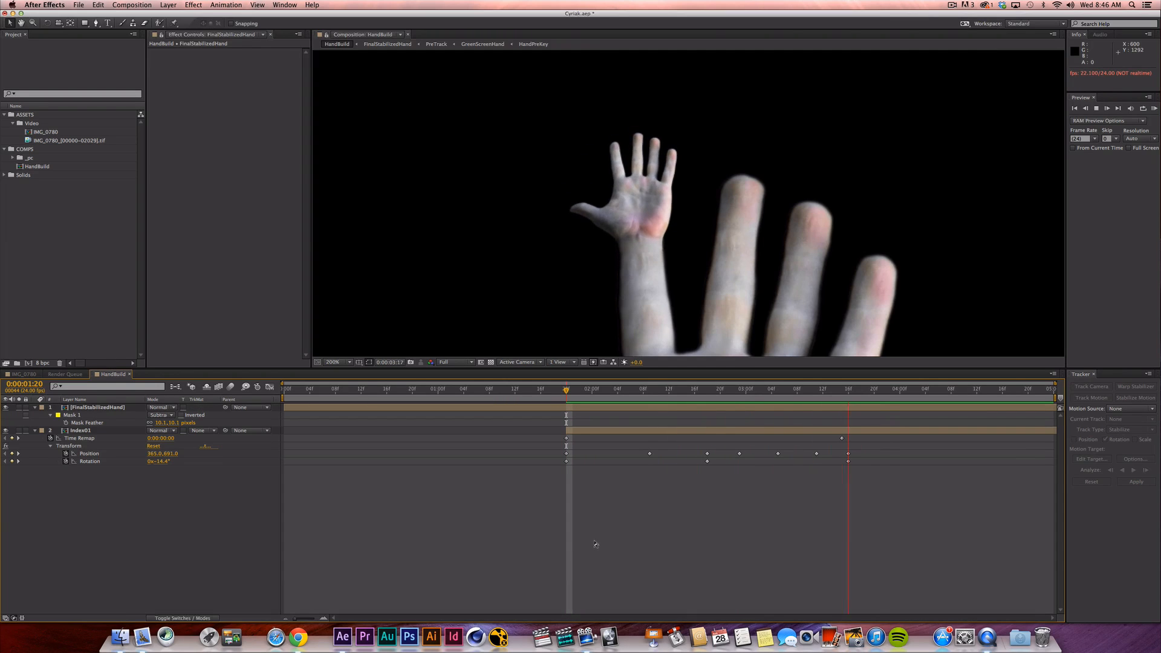
{"action": "key", "text": "space"}
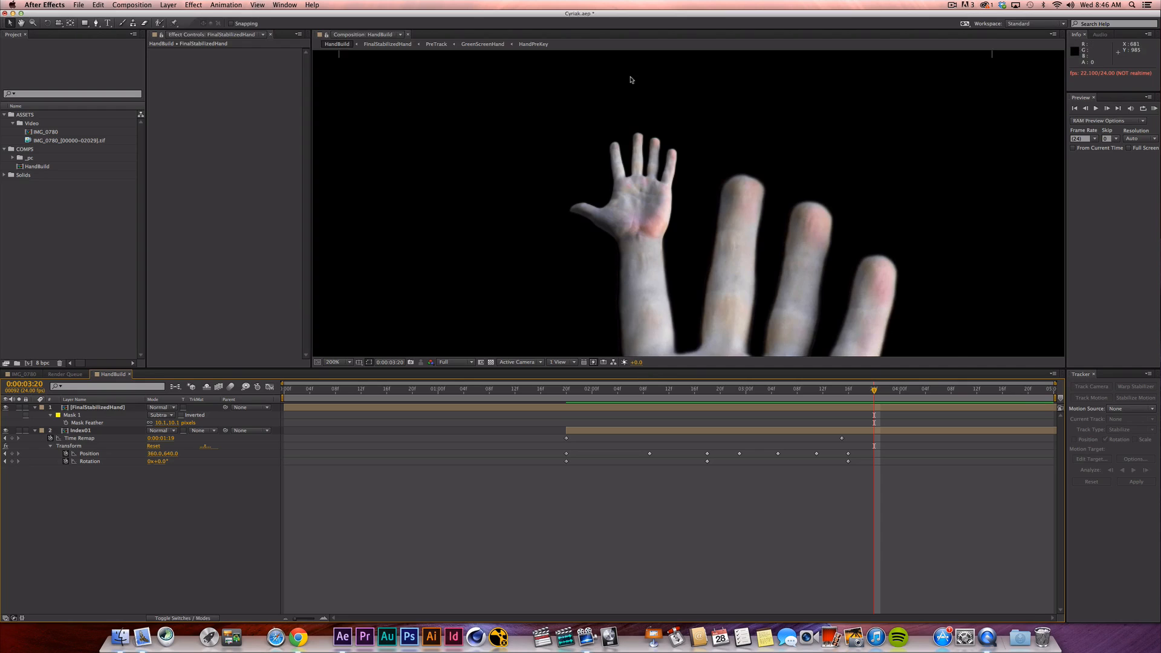
Apply the Mesh Warp distortion effect to the Index01 layer.
{"action": "key", "text": "period"}
{"action": "key", "text": "space"}
{"action": "left_click_drag", "start_coordinate": [562, 260], "coordinate": [641, 266]}
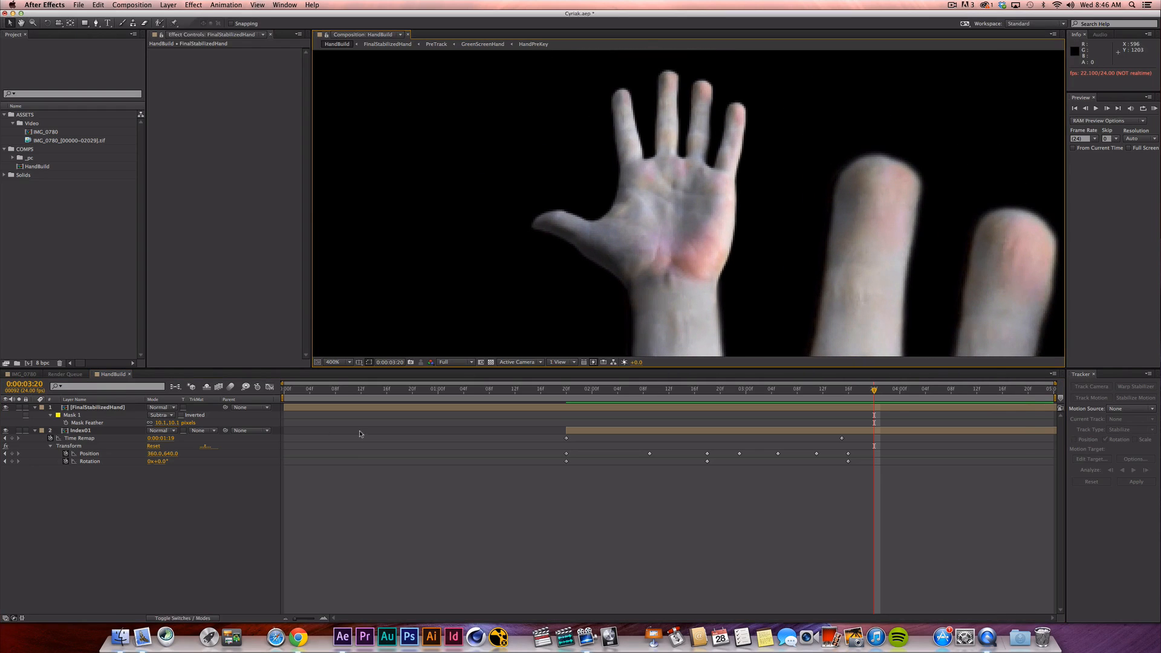
{"action": "left_click", "coordinate": [102, 432]}
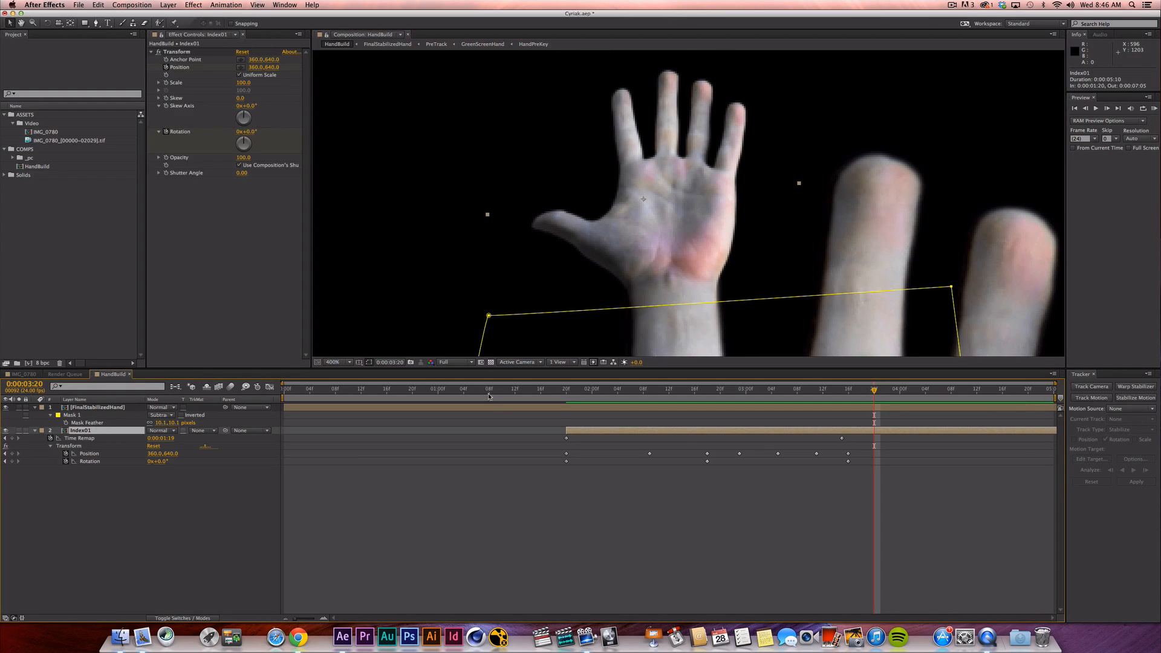
{"action": "left_click", "coordinate": [203, 4]}
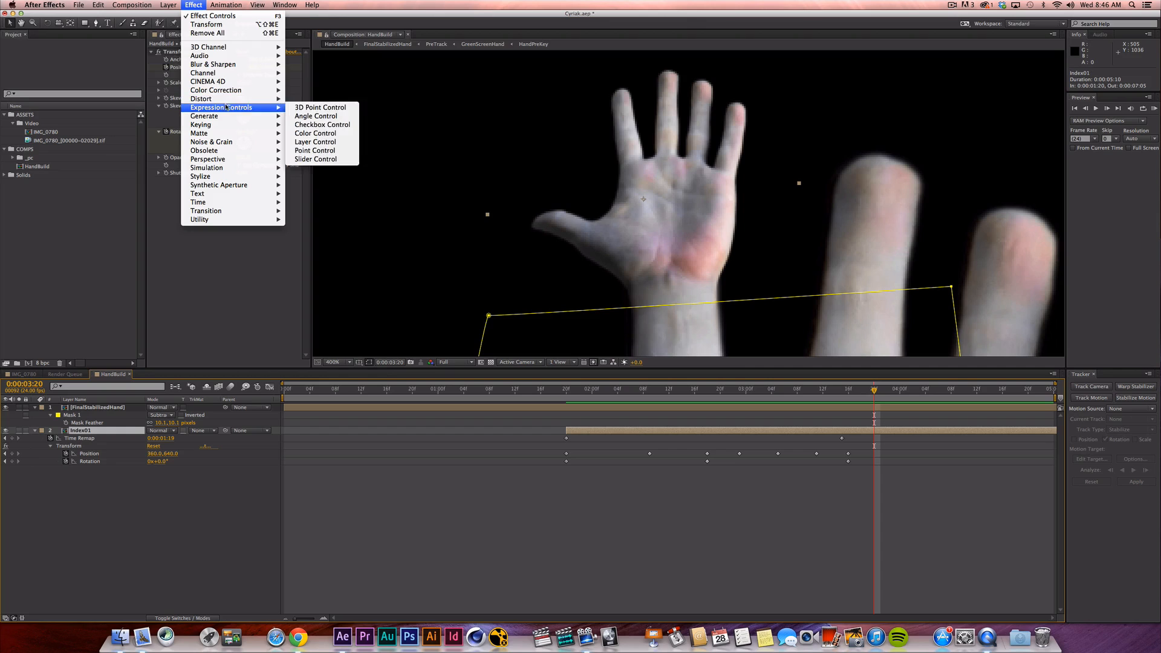
{"action": "mouse_move", "coordinate": [223, 95]}
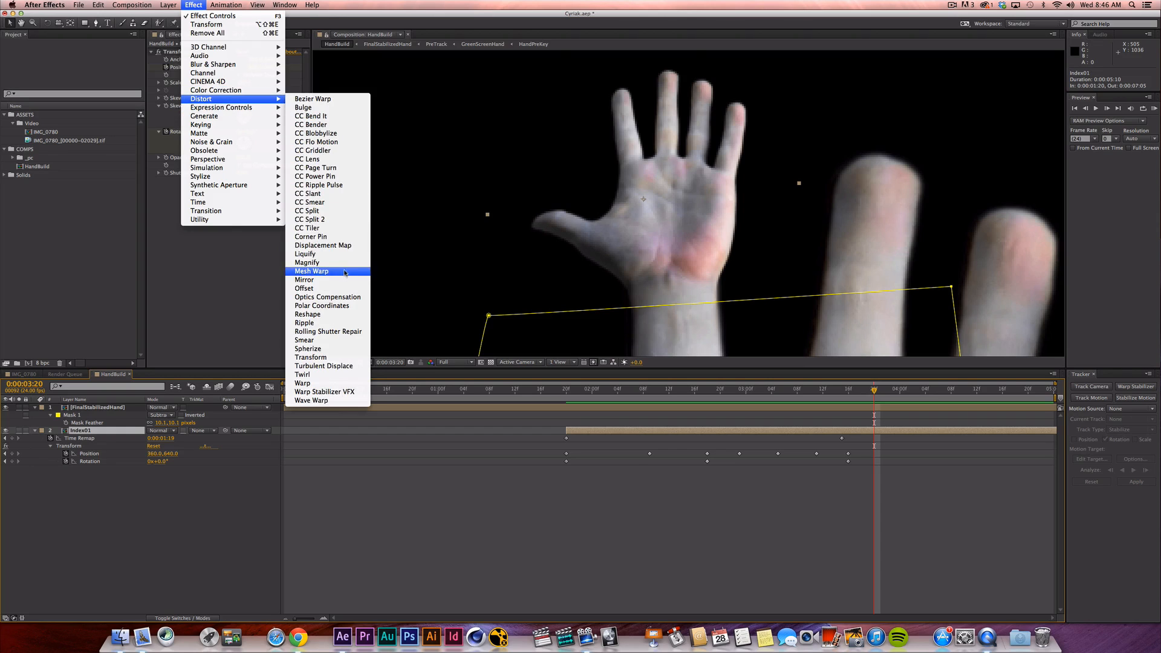
{"action": "left_click", "coordinate": [346, 271]}
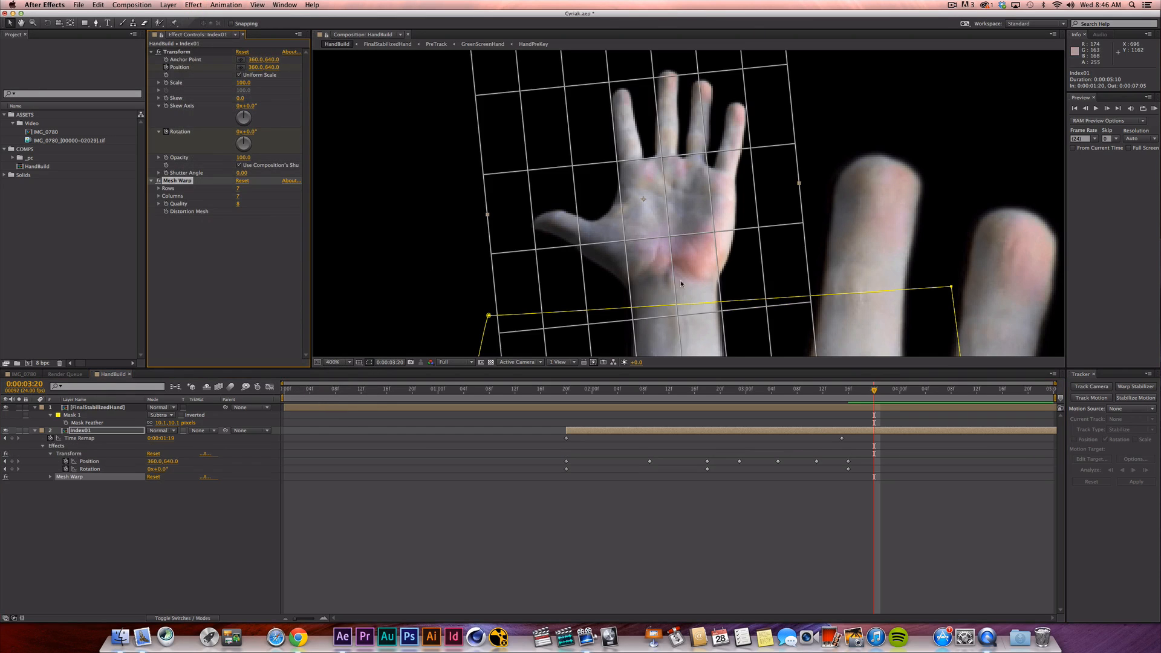
Try pulling the Mesh Warp grid point beside the small hand's forearm outward, and reset the effect.
{"action": "scroll", "coordinate": [681, 284], "scroll_direction": "down", "scroll_amount": 8}
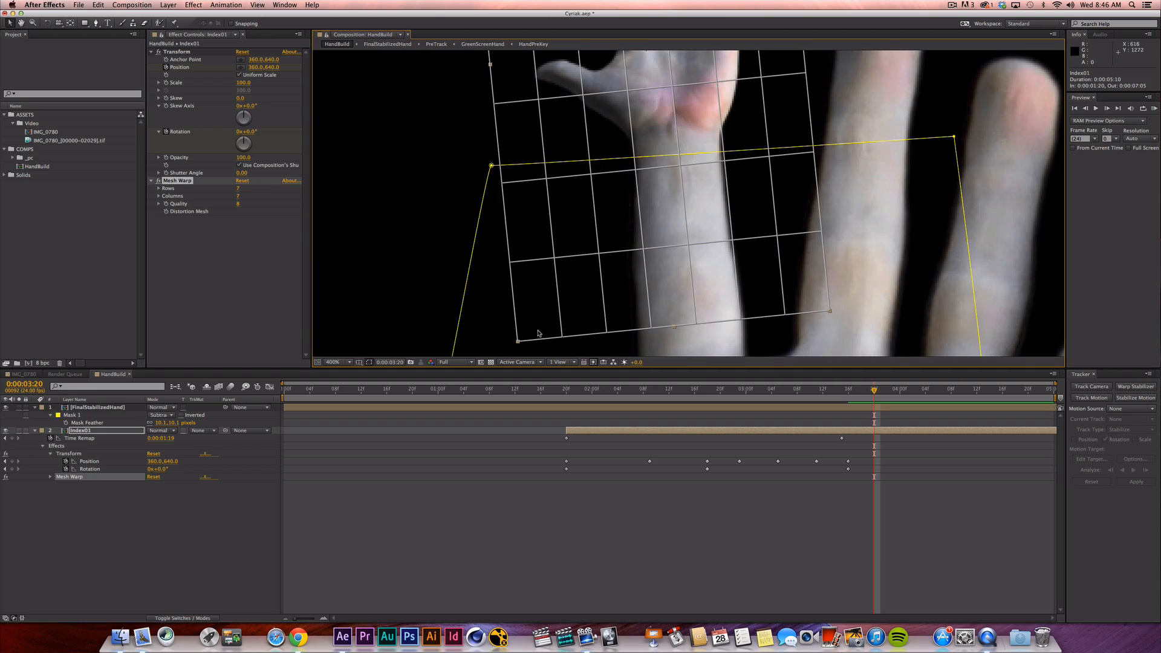
{"action": "scroll", "coordinate": [659, 277], "scroll_direction": "up", "scroll_amount": 2}
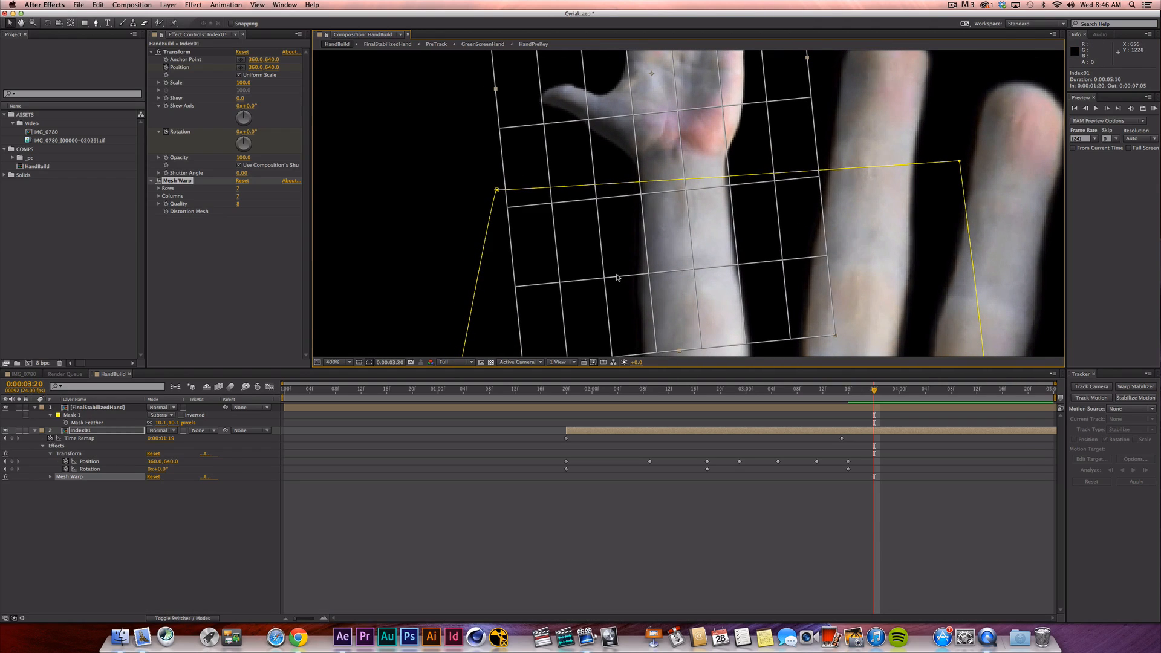
{"action": "left_click_drag", "start_coordinate": [647, 272], "coordinate": [616, 259]}
{"action": "key", "text": "super+z"}
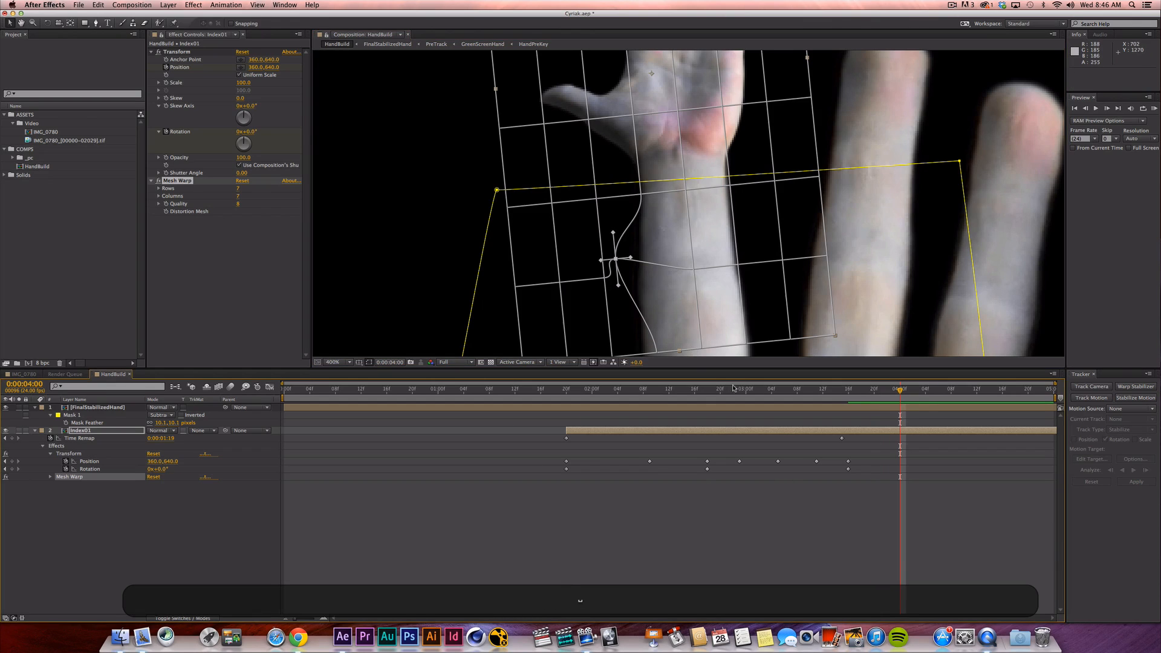
{"action": "left_click", "coordinate": [893, 390]}
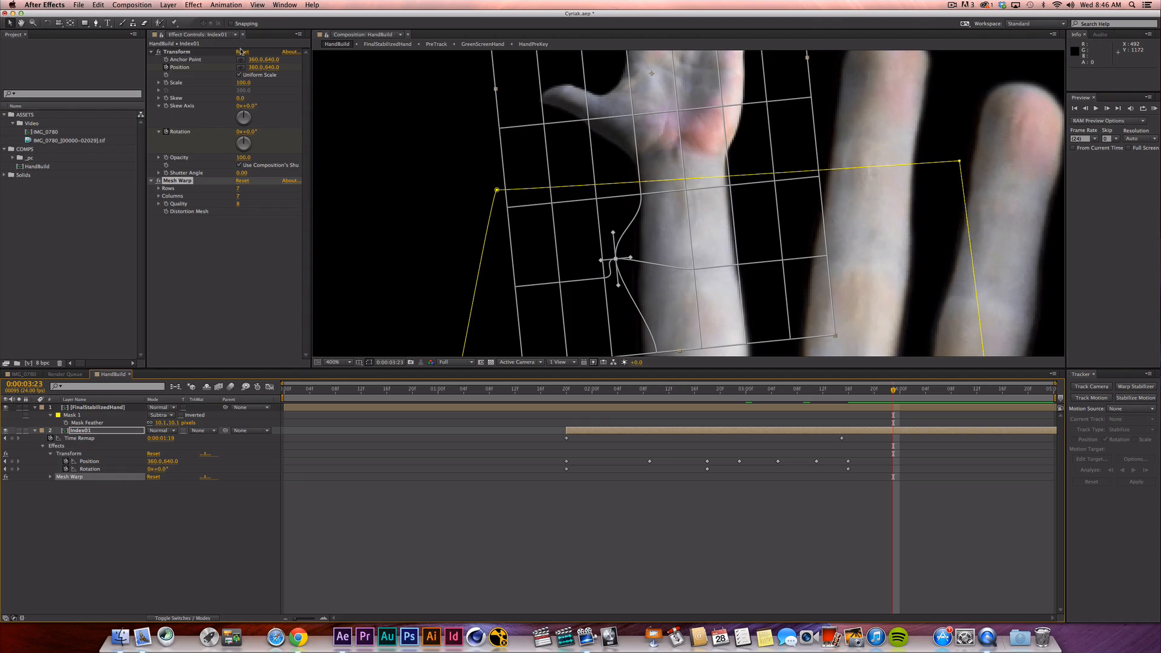
{"action": "left_click", "coordinate": [242, 181]}
Try pulling individual Mesh Warp grid points around the small hand's fingers, undoing each distortion.
{"action": "left_click_drag", "start_coordinate": [627, 200], "coordinate": [683, 340]}
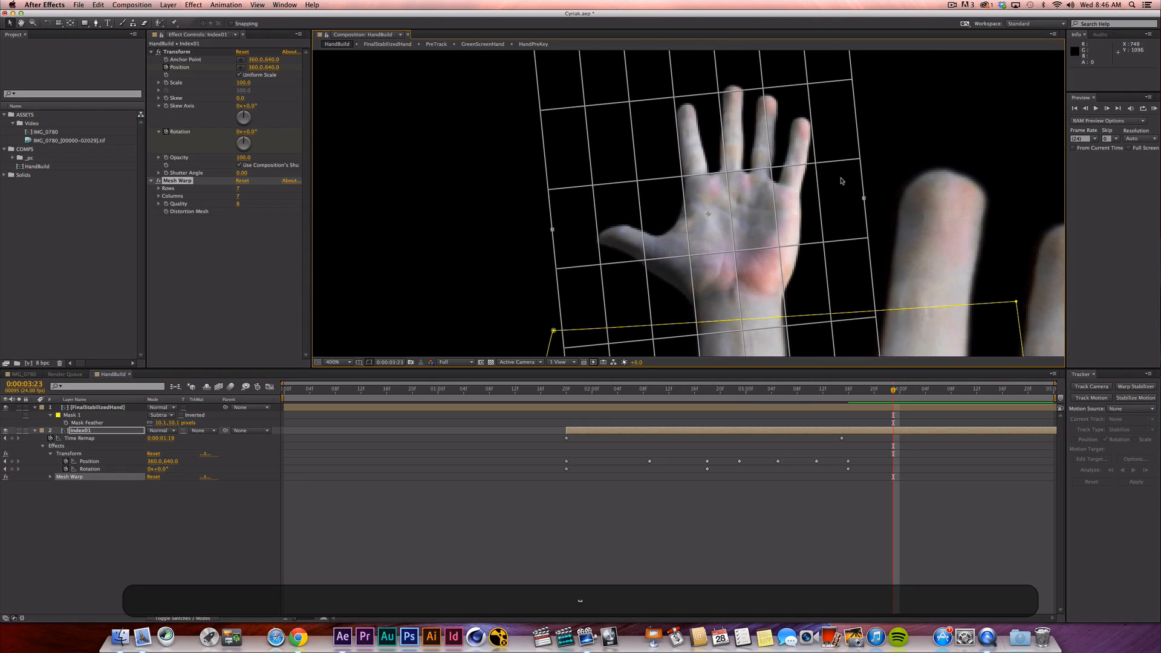
{"action": "left_click", "coordinate": [816, 163]}
{"action": "left_click_drag", "start_coordinate": [819, 163], "coordinate": [842, 165]}
{"action": "key", "text": "super+z"}
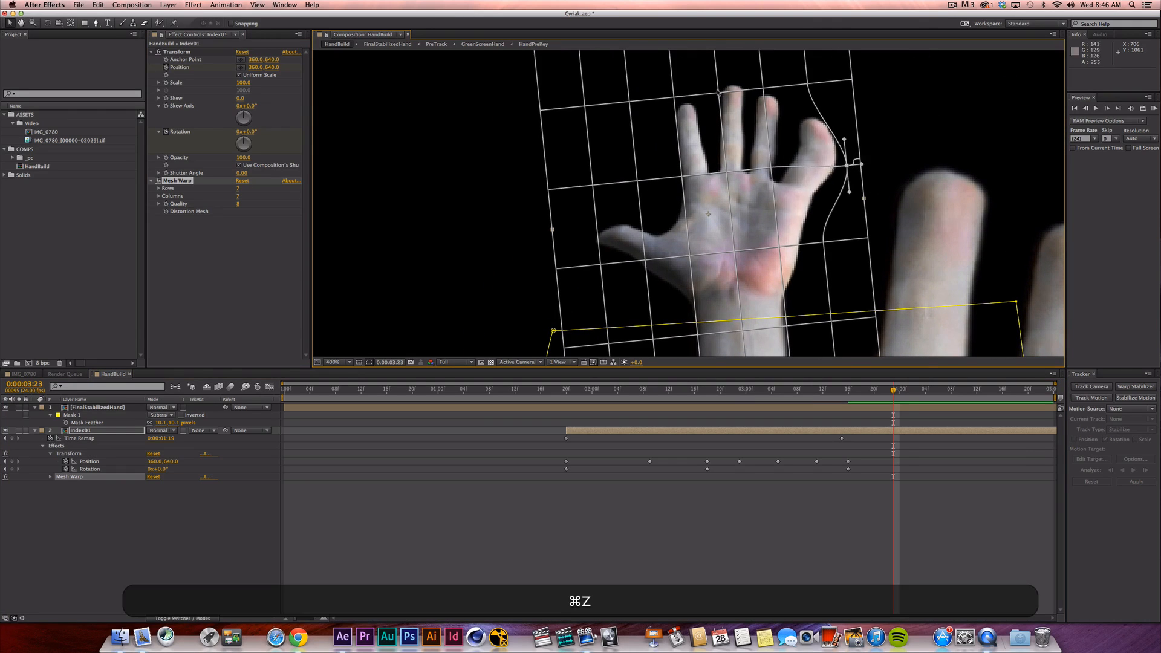
{"action": "left_click_drag", "start_coordinate": [719, 92], "coordinate": [704, 71]}
{"action": "key", "text": "super+z"}
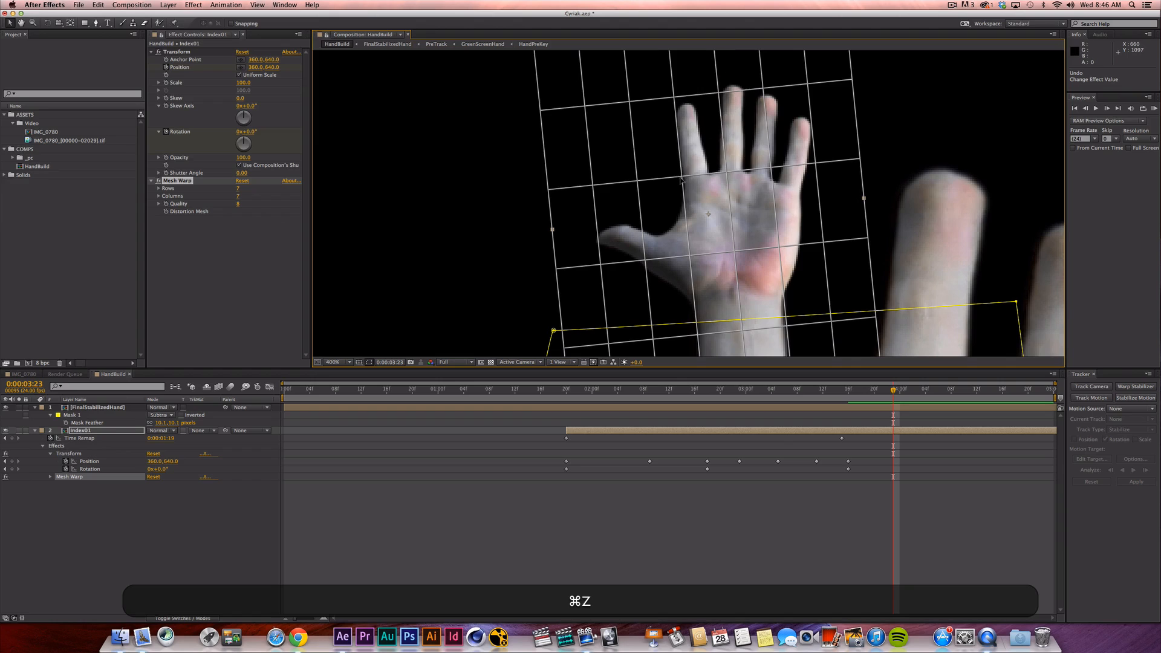
{"action": "left_click_drag", "start_coordinate": [680, 176], "coordinate": [641, 154]}
{"action": "key", "text": "super+z"}
Reselect the Mesh Warp effect on Index01, try a higher row count, and undo the change.
{"action": "left_click", "coordinate": [394, 408]}
{"action": "left_click", "coordinate": [81, 431]}
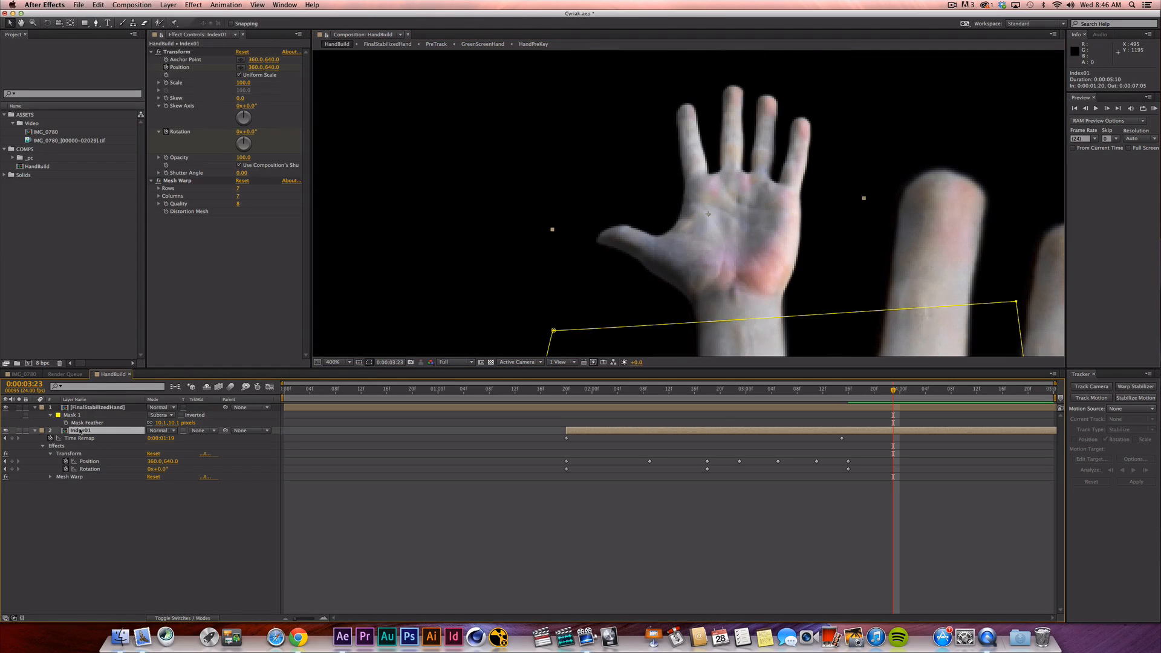
{"action": "left_click", "coordinate": [213, 182]}
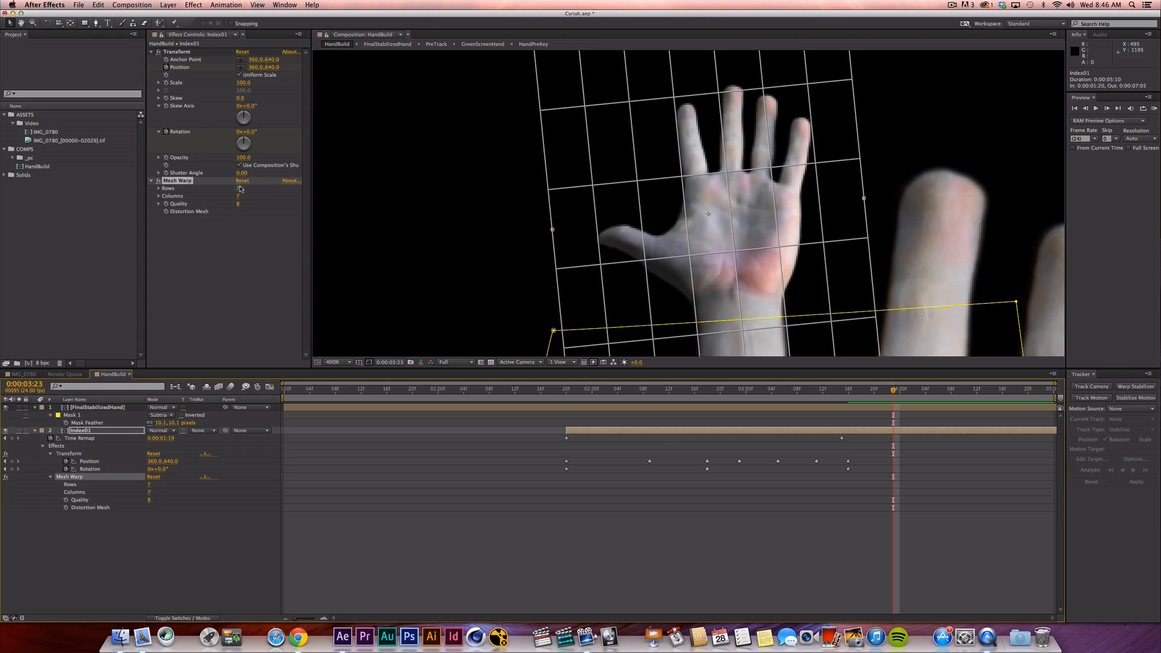
{"action": "left_click_drag", "start_coordinate": [238, 188], "coordinate": [264, 193]}
{"action": "key", "text": "super+z"}
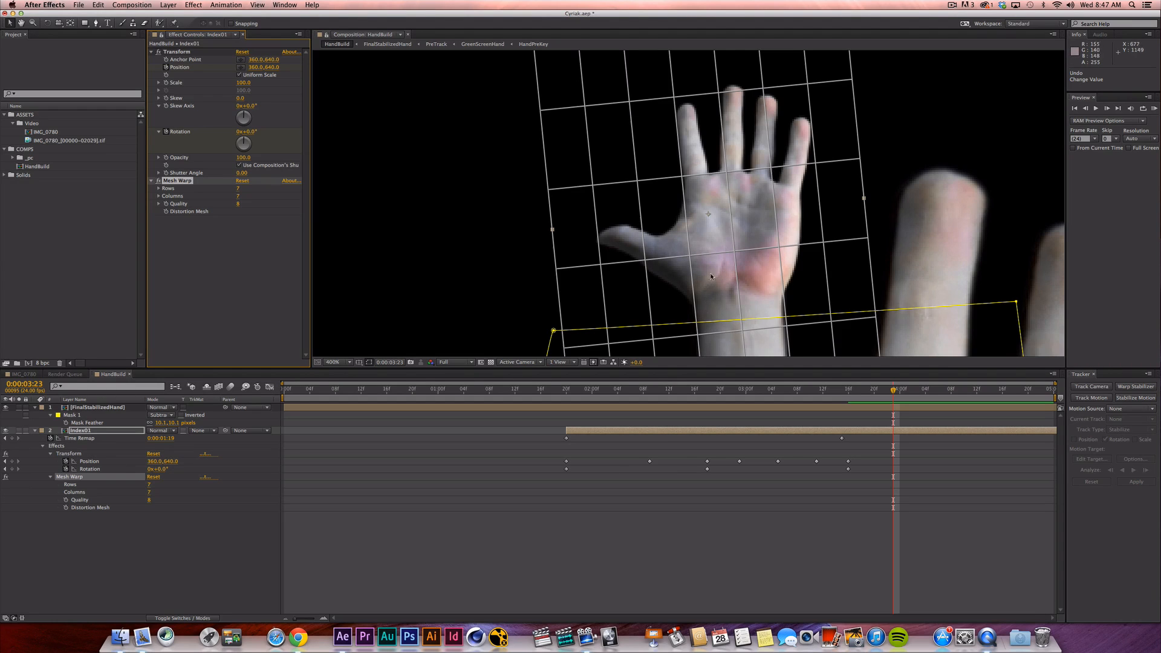
Start keyframing the Distortion Mesh of the Index01 layer's Mesh Warp effect at 0:00:01:20.
{"action": "left_click_drag", "start_coordinate": [711, 276], "coordinate": [678, 176]}
{"action": "left_click", "coordinate": [662, 537]}
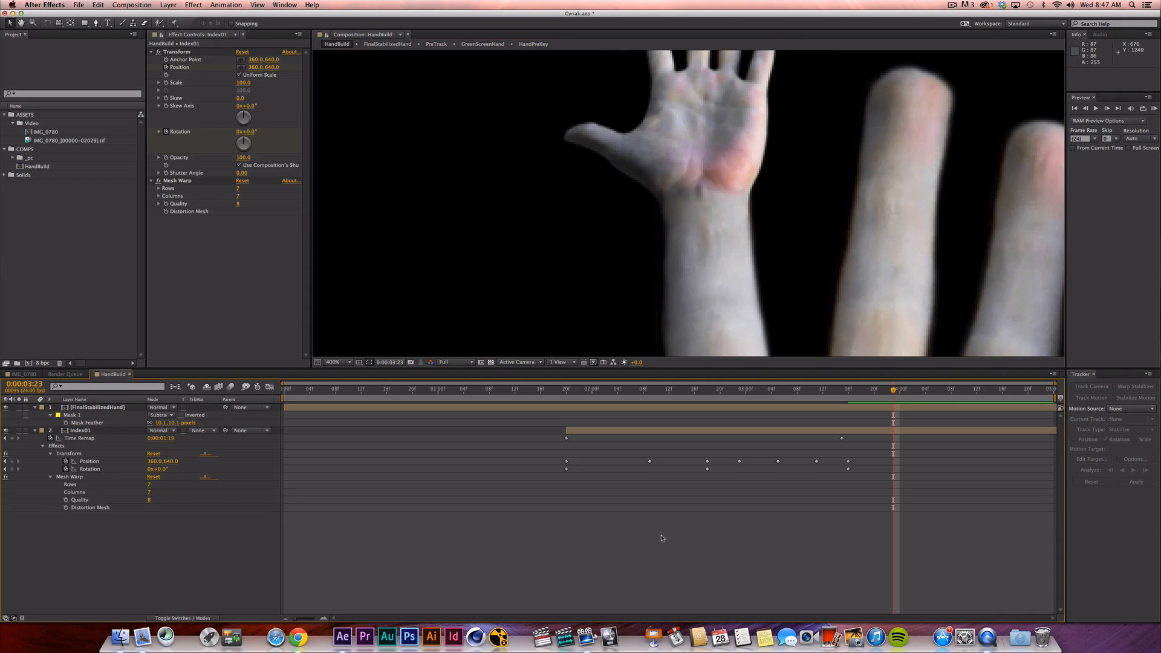
{"action": "left_click", "coordinate": [566, 390], "text": "shift"}
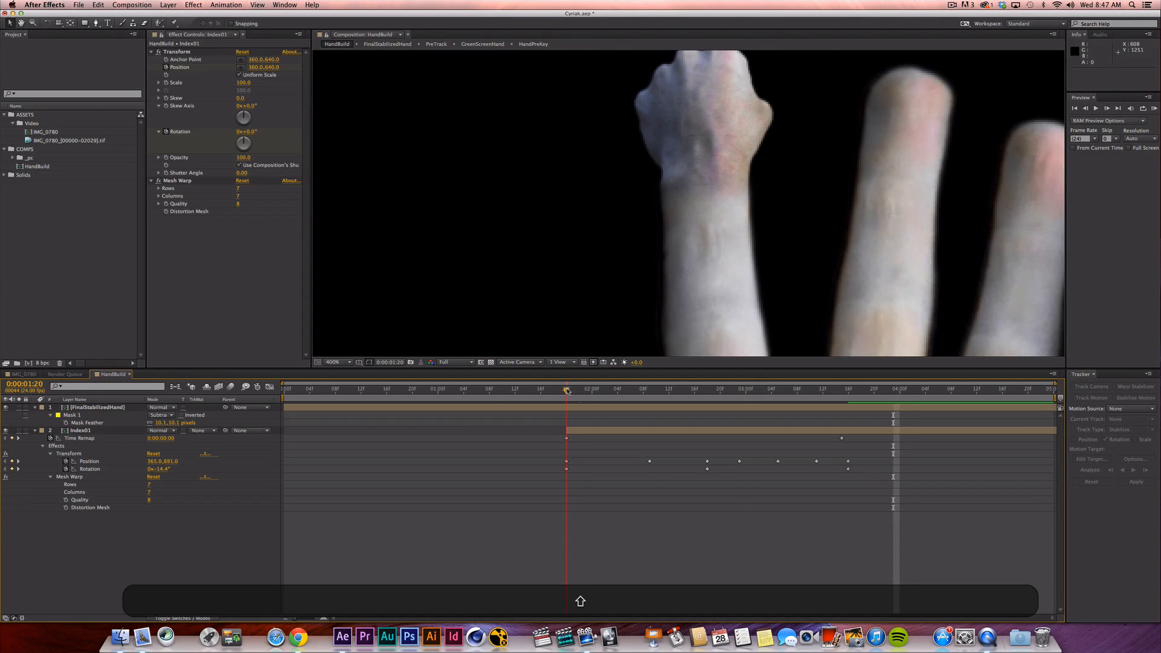
{"action": "left_click", "coordinate": [181, 180]}
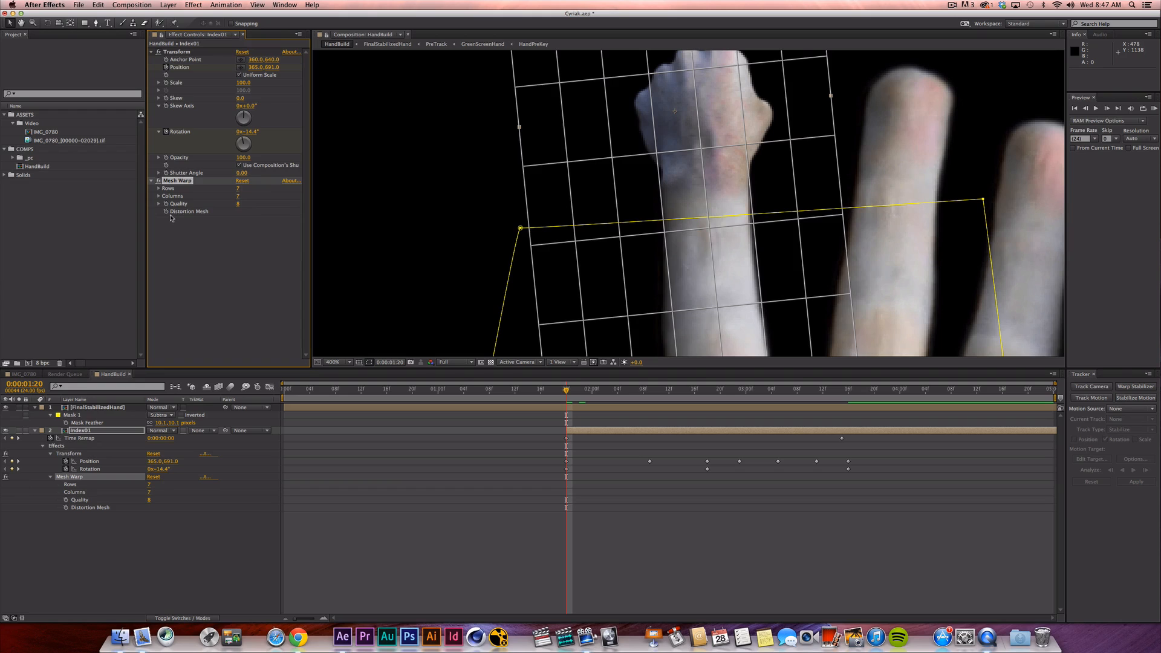
{"action": "left_click", "coordinate": [166, 211]}
Nudge the Mesh Warp grid points on both sides of the small wrist at 0:00:01:20, undoing the unwanted moves.
{"action": "mouse_move", "coordinate": [665, 233]}
{"action": "left_mouse_down"}
{"action": "mouse_move", "coordinate": [655, 236]}
{"action": "mouse_move", "coordinate": [665, 234]}
{"action": "left_mouse_up"}
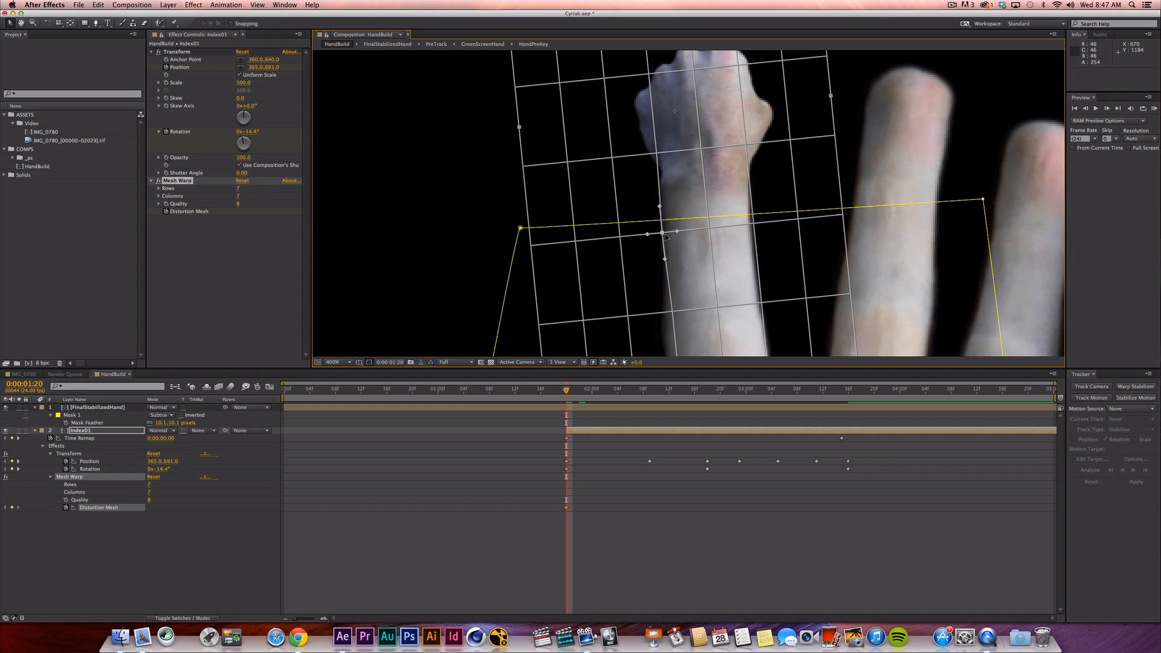
{"action": "key", "text": "super+z"}
{"action": "left_click_drag", "start_coordinate": [660, 156], "coordinate": [656, 152]}
{"action": "key", "text": "super+z"}
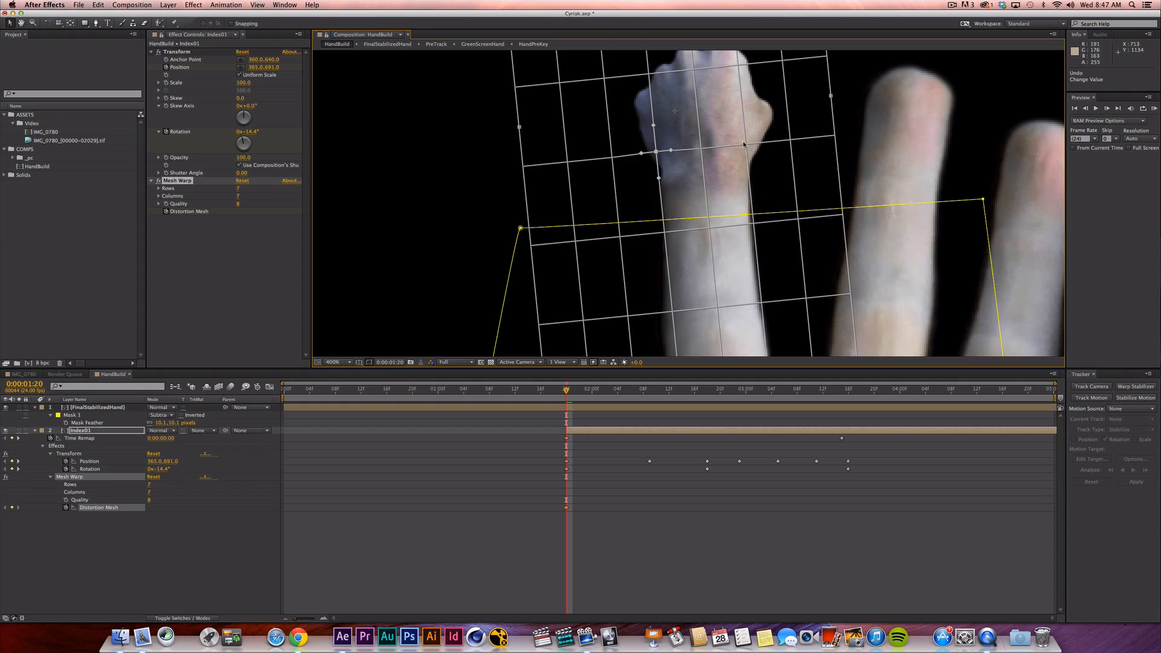
{"action": "left_click_drag", "start_coordinate": [747, 146], "coordinate": [750, 146]}
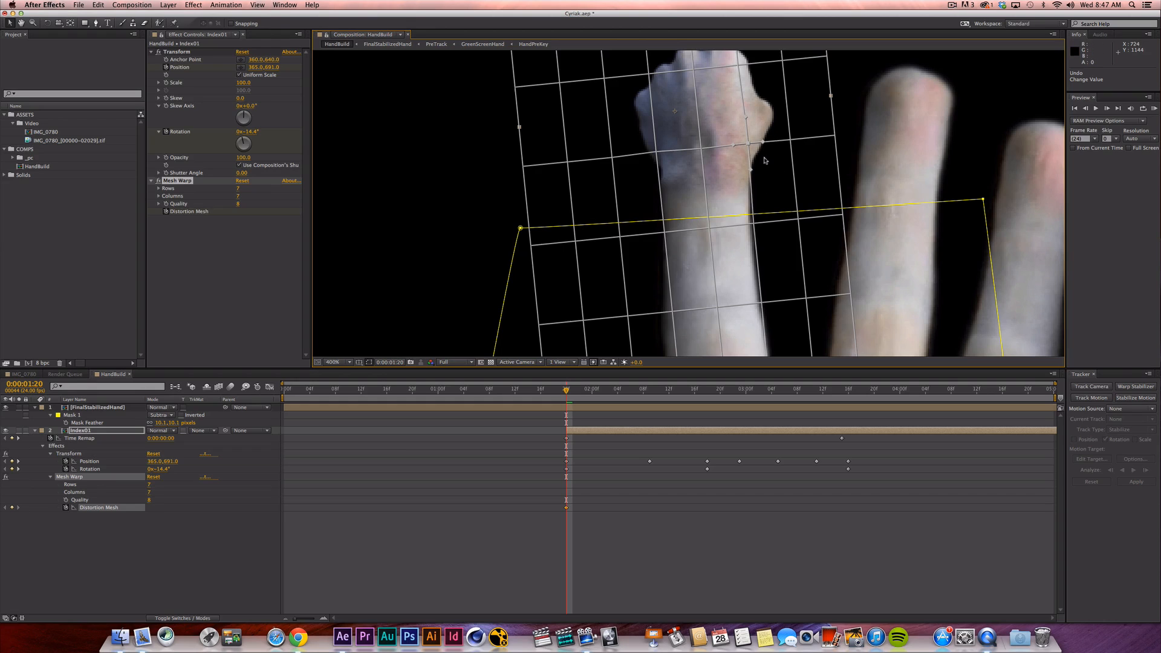
{"action": "key", "text": "F2"}
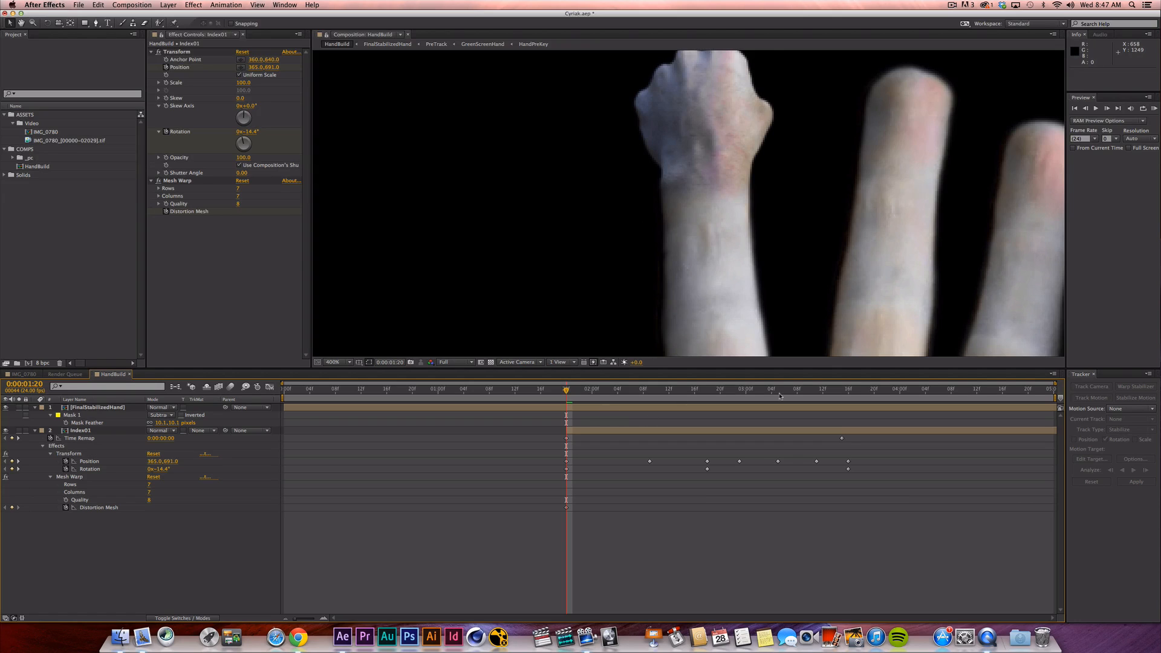
Reveal the Mesh Warp properties of Index01 and add a Distortion Mesh keyframe at 0:00:03:16.
{"action": "left_click", "coordinate": [844, 390], "text": "shift"}
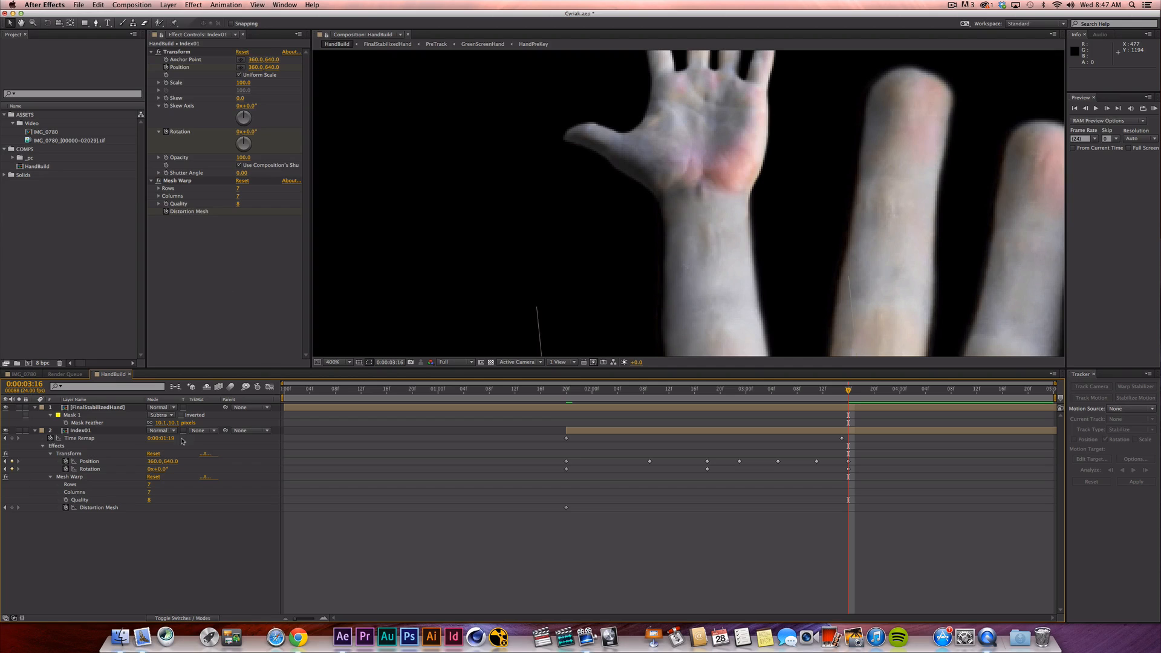
{"action": "double_click", "coordinate": [95, 432]}
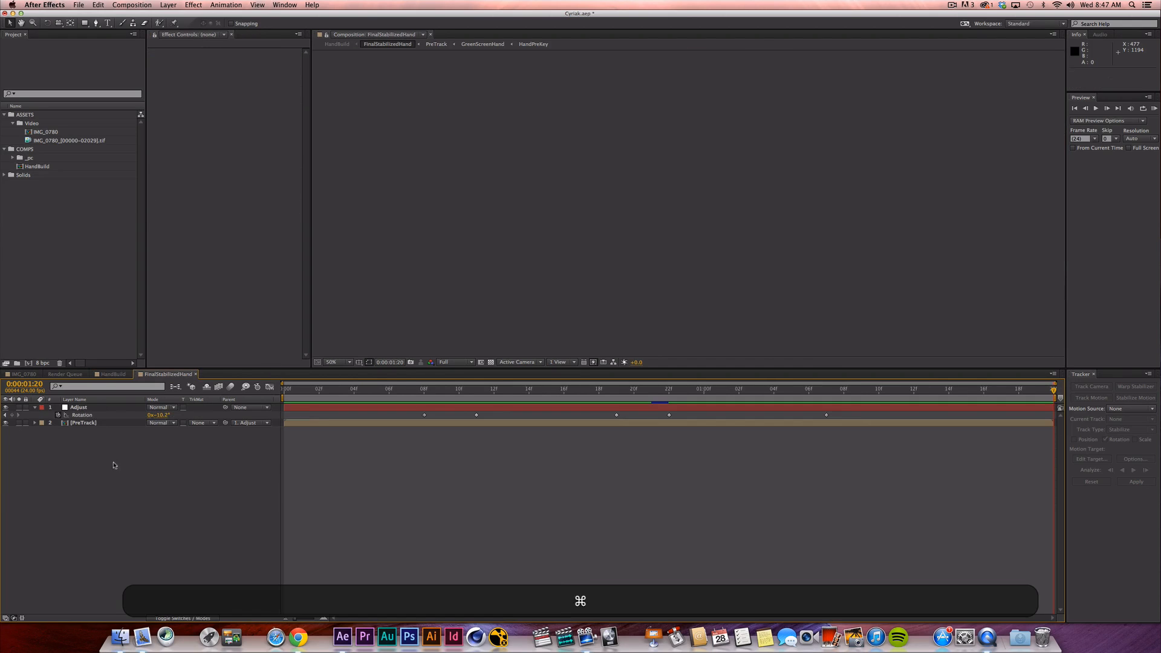
{"action": "key", "text": "super+w"}
{"action": "key", "text": "e"}
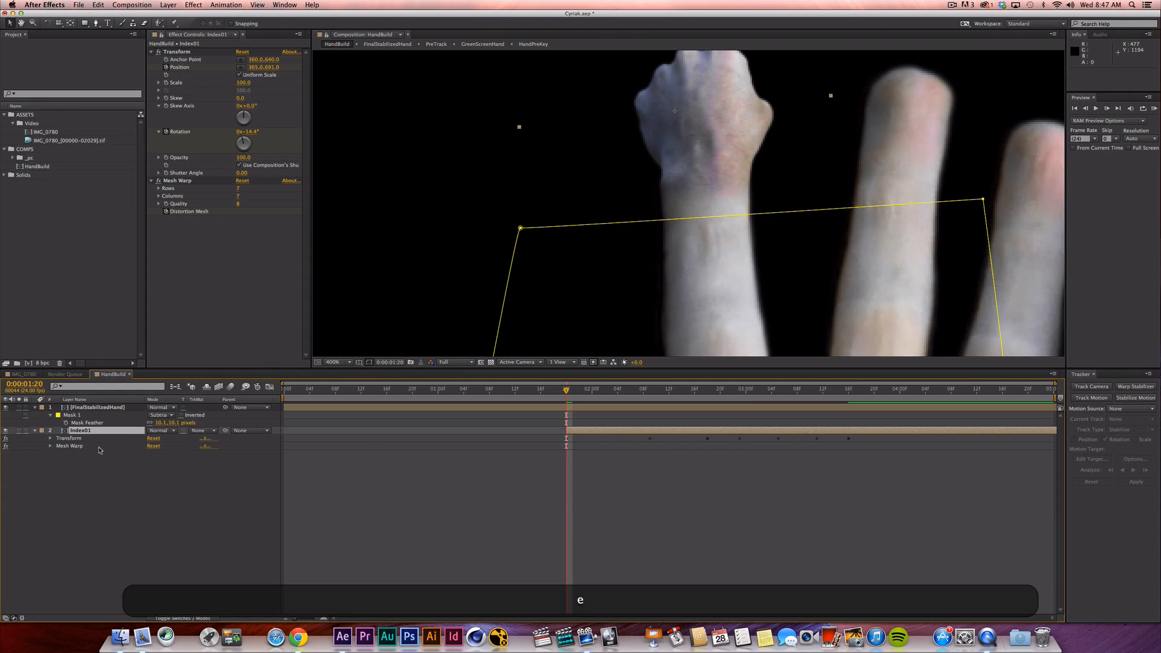
{"action": "left_click", "coordinate": [50, 446]}
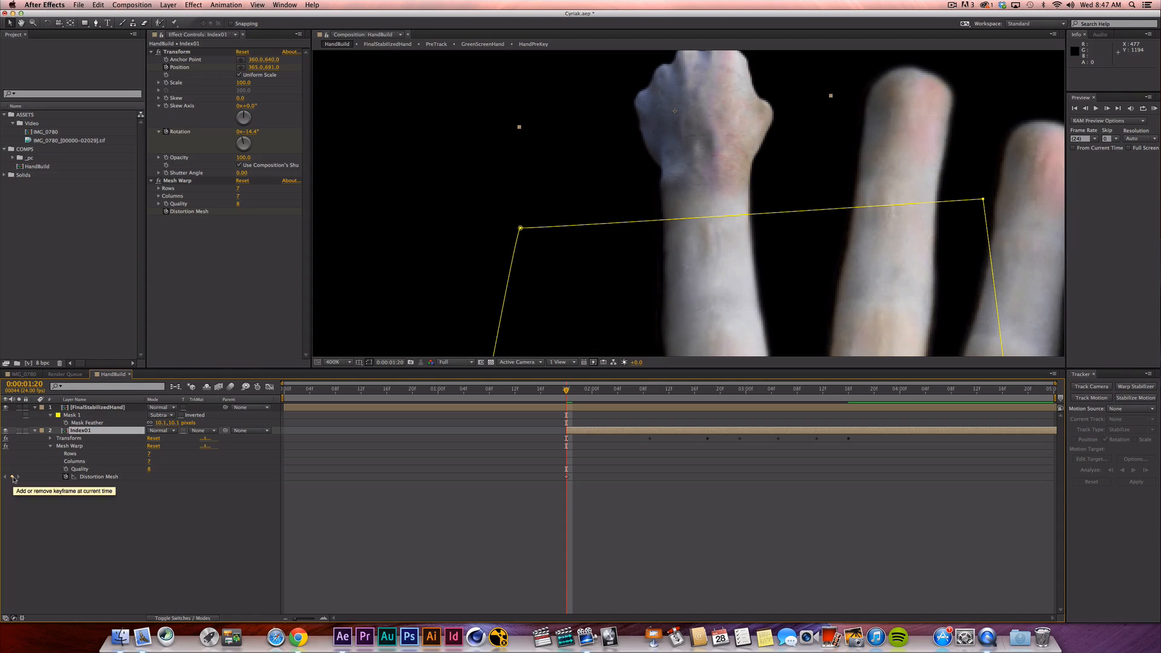
{"action": "left_click", "coordinate": [854, 390], "text": "shift"}
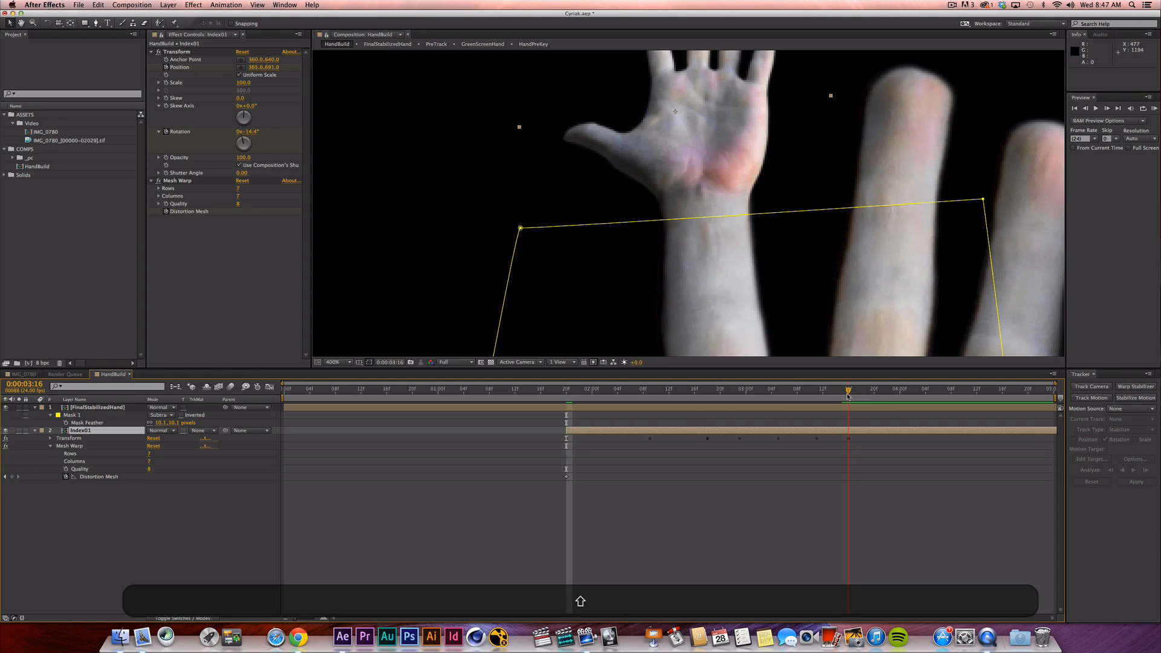
{"action": "left_click", "coordinate": [12, 478]}
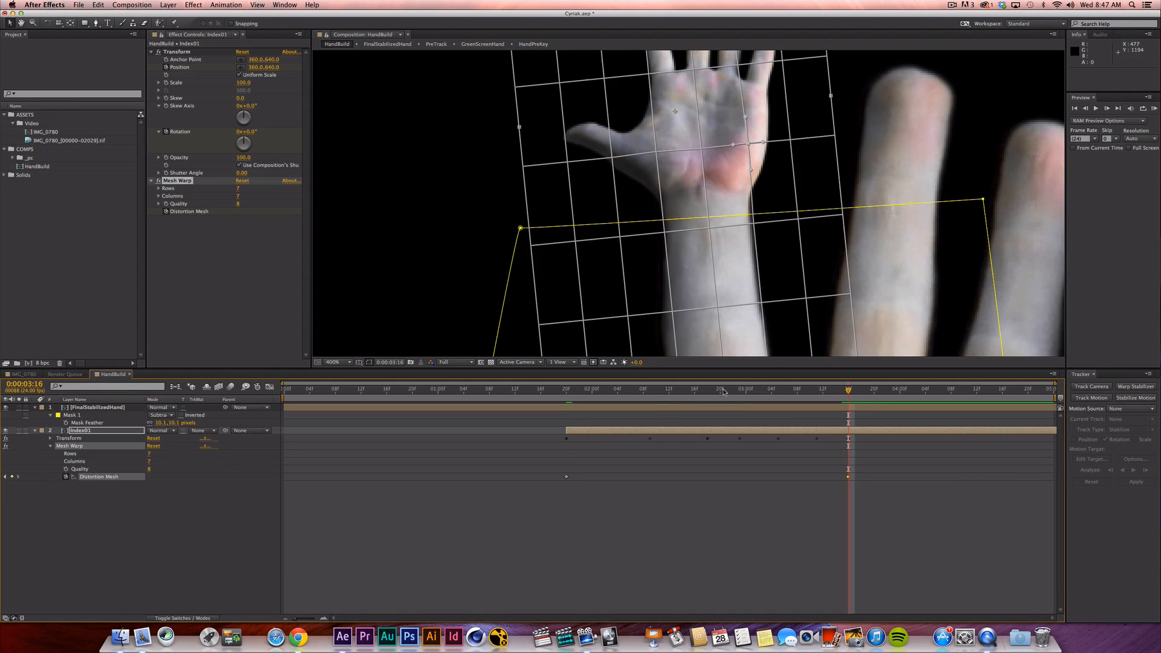
At 0:00:02:19, pull the mesh point on the small wrist's edge facing the middle finger outward to widen the wrist.
{"action": "left_click", "coordinate": [715, 390]}
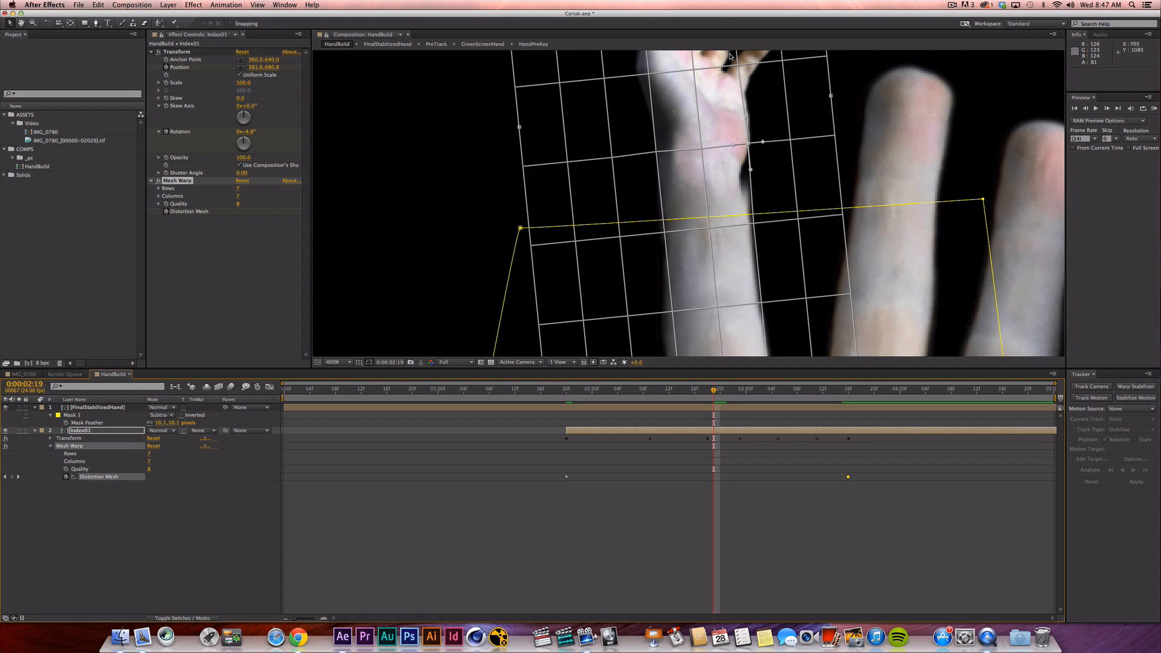
{"action": "left_click_drag", "start_coordinate": [748, 144], "coordinate": [763, 197]}
{"action": "left_click", "coordinate": [749, 144]}
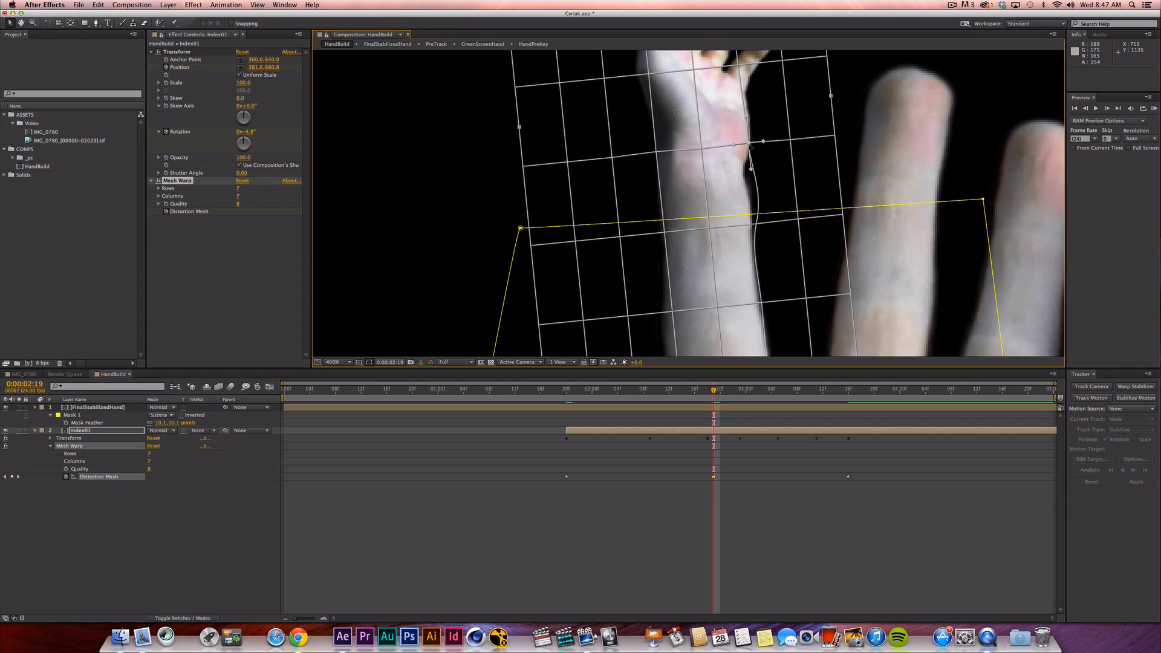
{"action": "left_click_drag", "start_coordinate": [750, 143], "coordinate": [754, 193]}
Move the mesh point just below the wrist, on the edge facing the middle finger, slightly inward at 0:00:02:19.
{"action": "left_click", "coordinate": [757, 224]}
{"action": "key", "text": "super+z"}
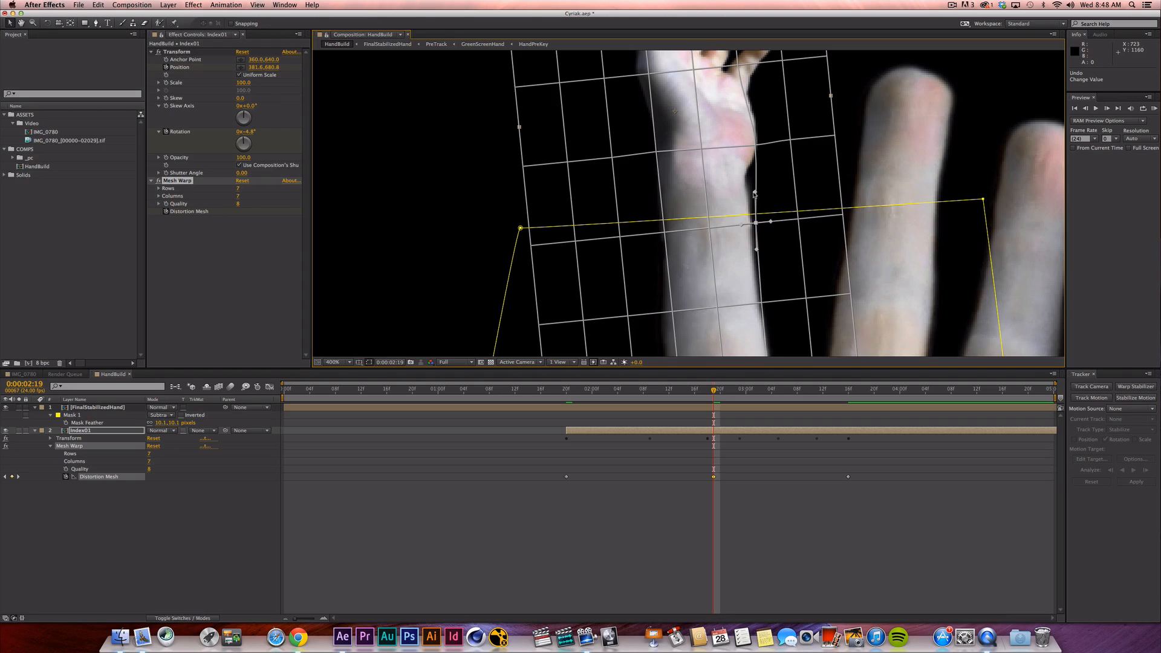
{"action": "left_click", "coordinate": [762, 304]}
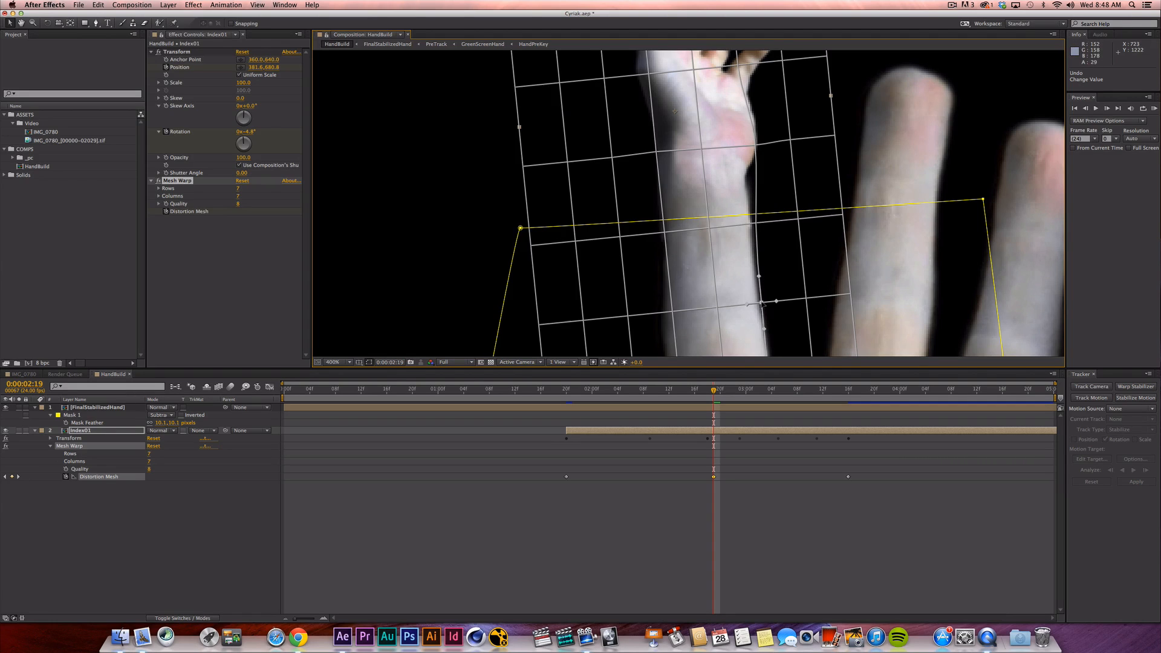
{"action": "left_click", "coordinate": [756, 222]}
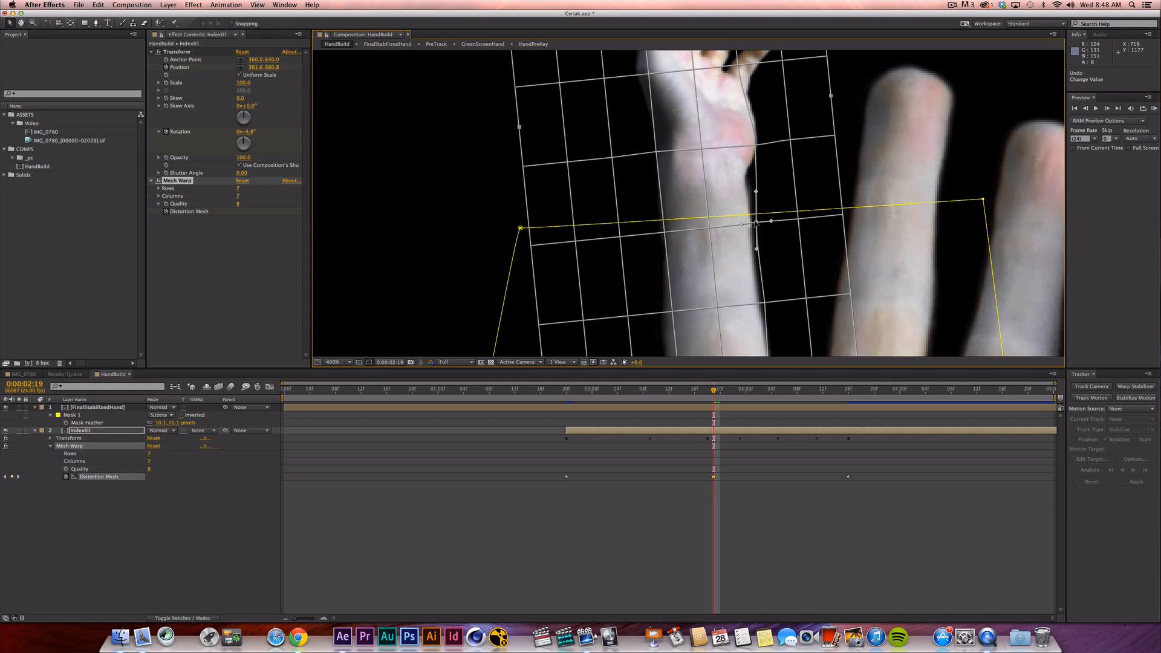
{"action": "left_click_drag", "start_coordinate": [756, 223], "coordinate": [753, 222]}
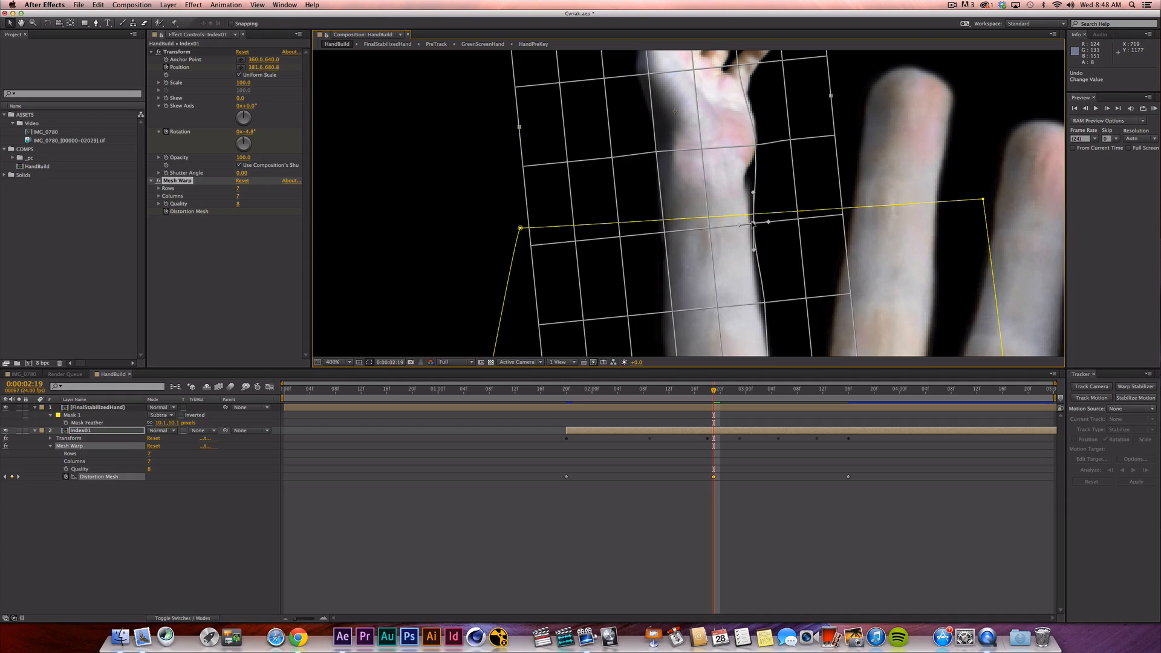
{"action": "left_click", "coordinate": [641, 534]}
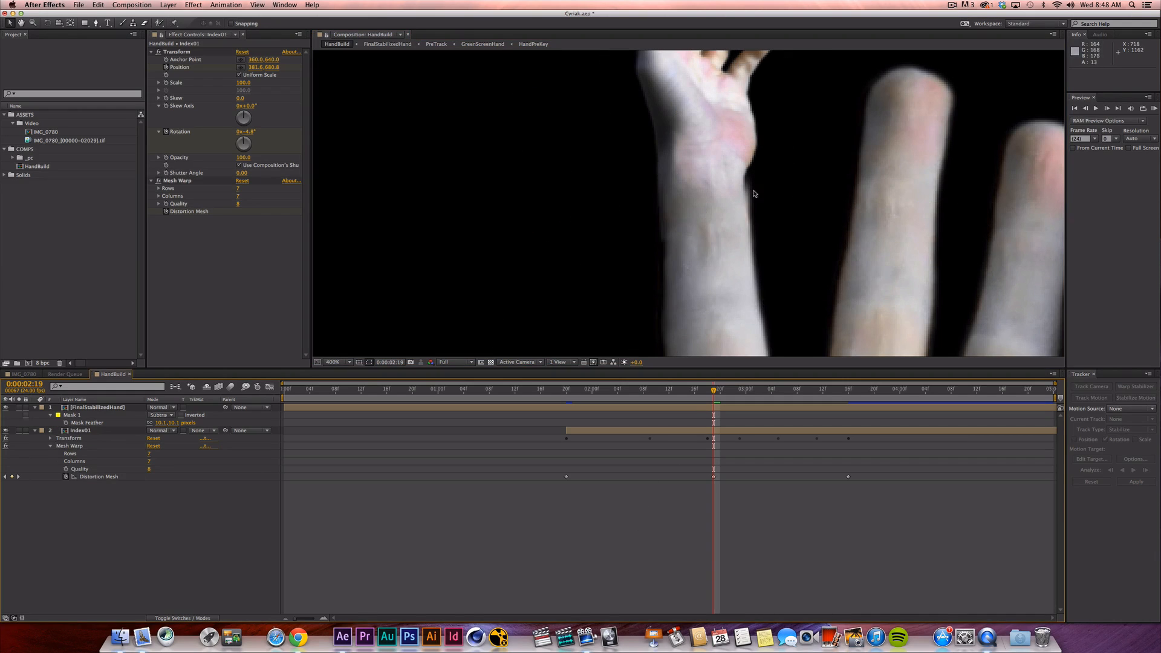
Push the wrist's mesh point slightly further outward and bend the curve of the point below it to smooth the forearm edge.
{"action": "left_click", "coordinate": [118, 433]}
{"action": "left_click", "coordinate": [204, 183]}
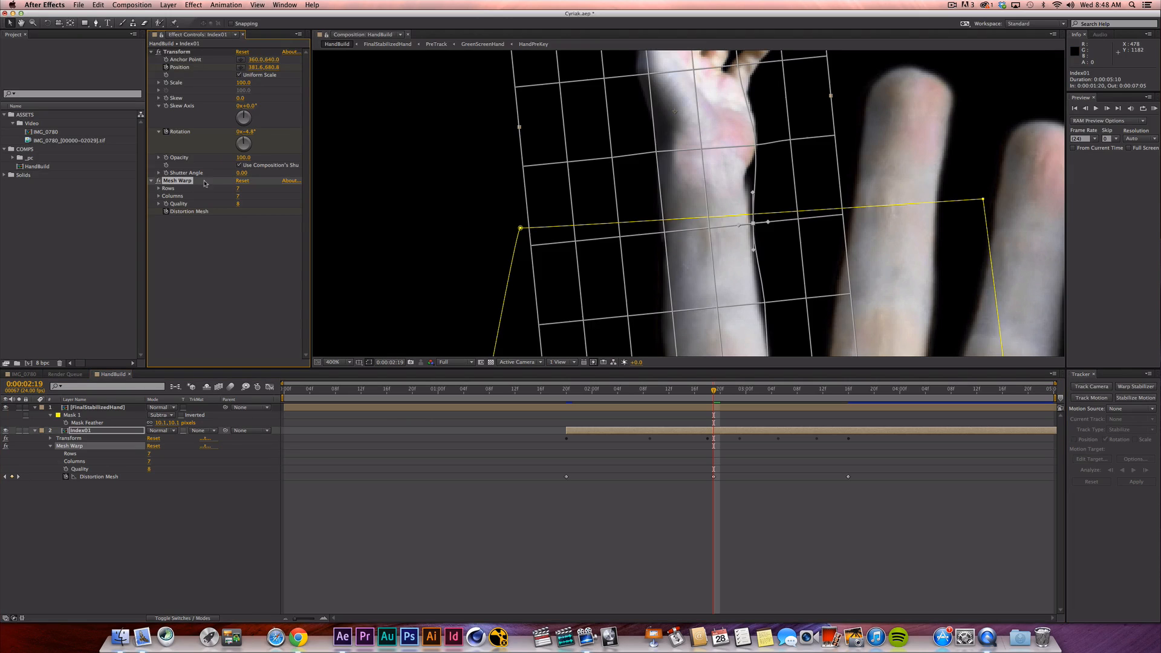
{"action": "left_click", "coordinate": [753, 147]}
{"action": "left_click", "coordinate": [754, 147]}
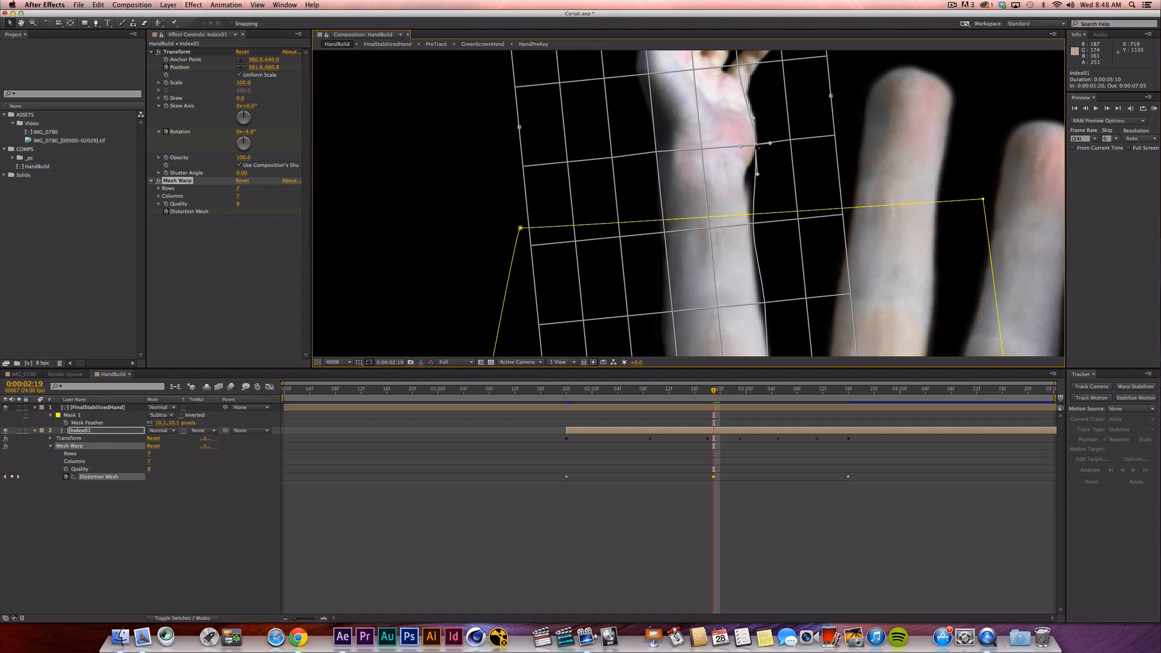
{"action": "left_click_drag", "start_coordinate": [755, 145], "coordinate": [758, 145]}
{"action": "left_click", "coordinate": [753, 221]}
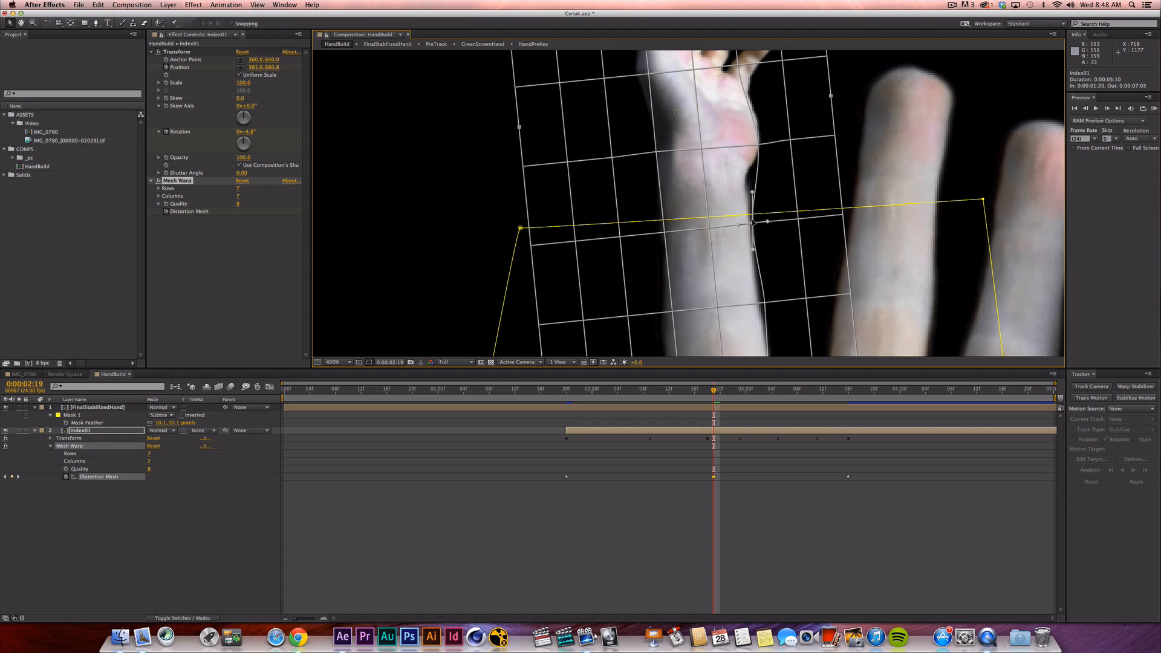
{"action": "key", "text": "super+z"}
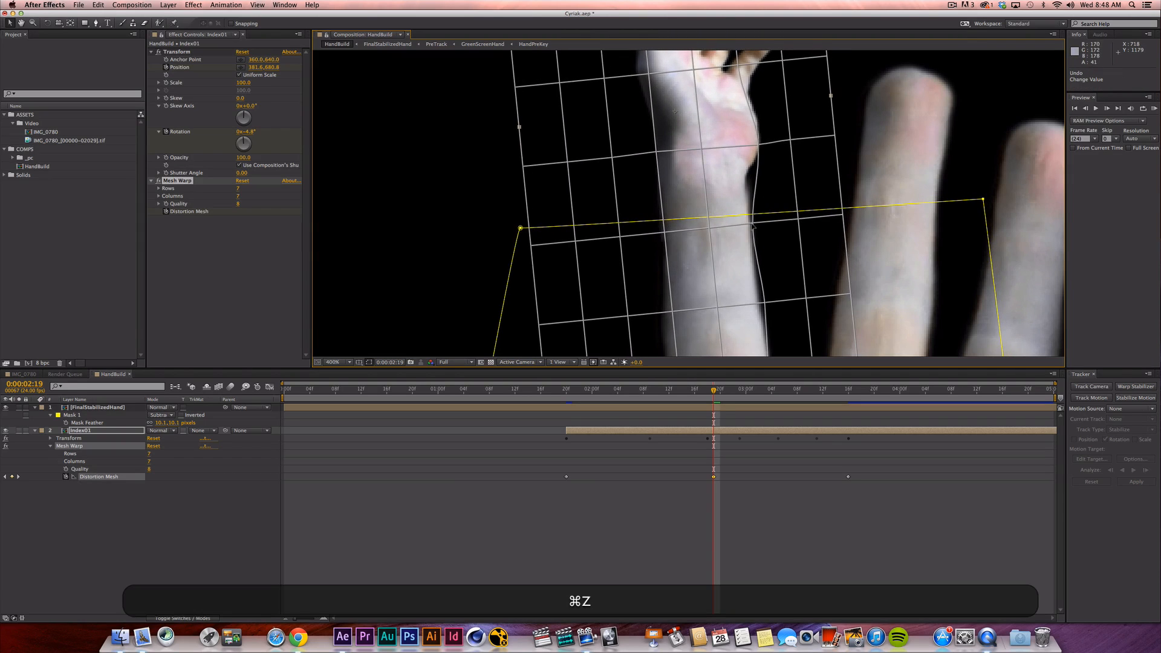
{"action": "mouse_move", "coordinate": [752, 192]}
{"action": "left_mouse_down"}
{"action": "mouse_move", "coordinate": [759, 175]}
{"action": "mouse_move", "coordinate": [761, 189]}
{"action": "left_mouse_up"}
{"action": "left_click", "coordinate": [630, 522]}
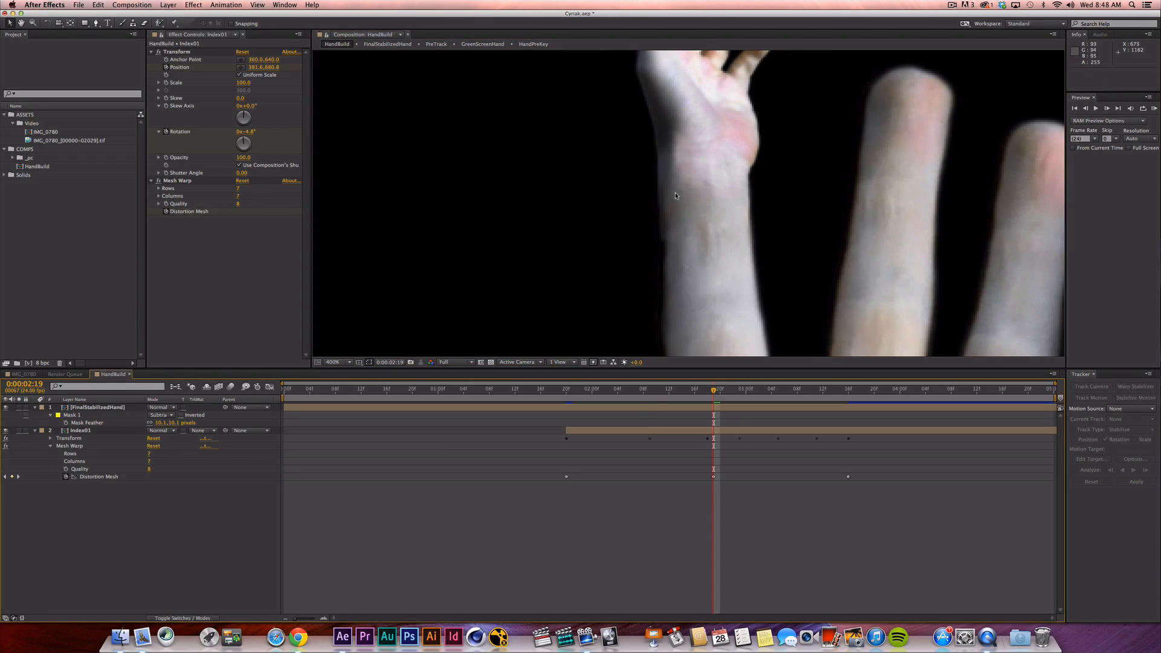
Examine how the small wrist joins the finger in the frames before 0:00:02:19, stopping at 0:00:02:12.
{"action": "key", "text": "comma"}
{"action": "key", "text": "comma"}
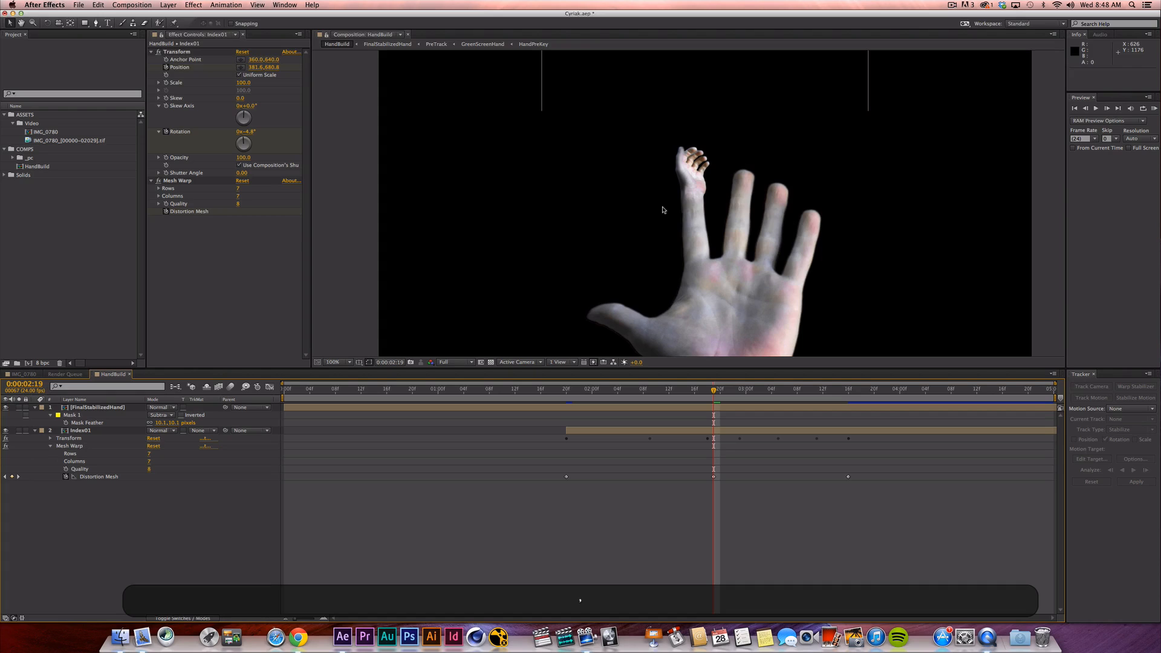
{"action": "key", "text": "Page_Up"}
{"action": "key", "text": "Page_Up"}
{"action": "key", "text": "Page_Up"}
{"action": "key", "text": "Page_Up"}
{"action": "key", "text": "Page_Up"}
{"action": "key", "text": "Page_Up"}
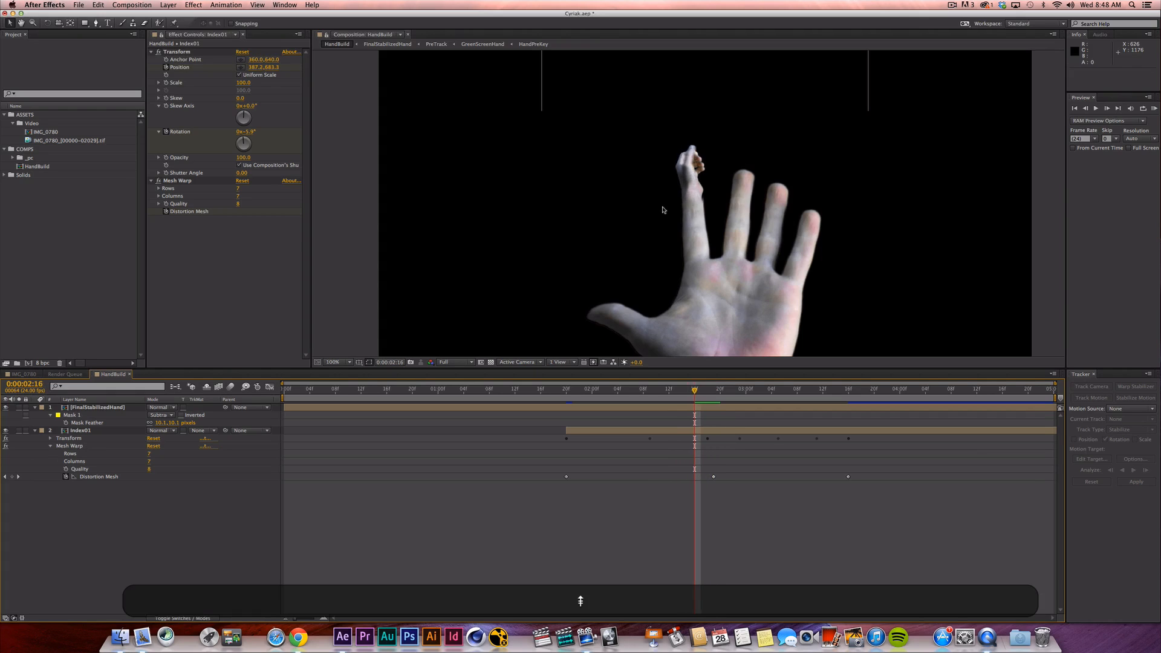
{"action": "key", "text": "Page_Down"}
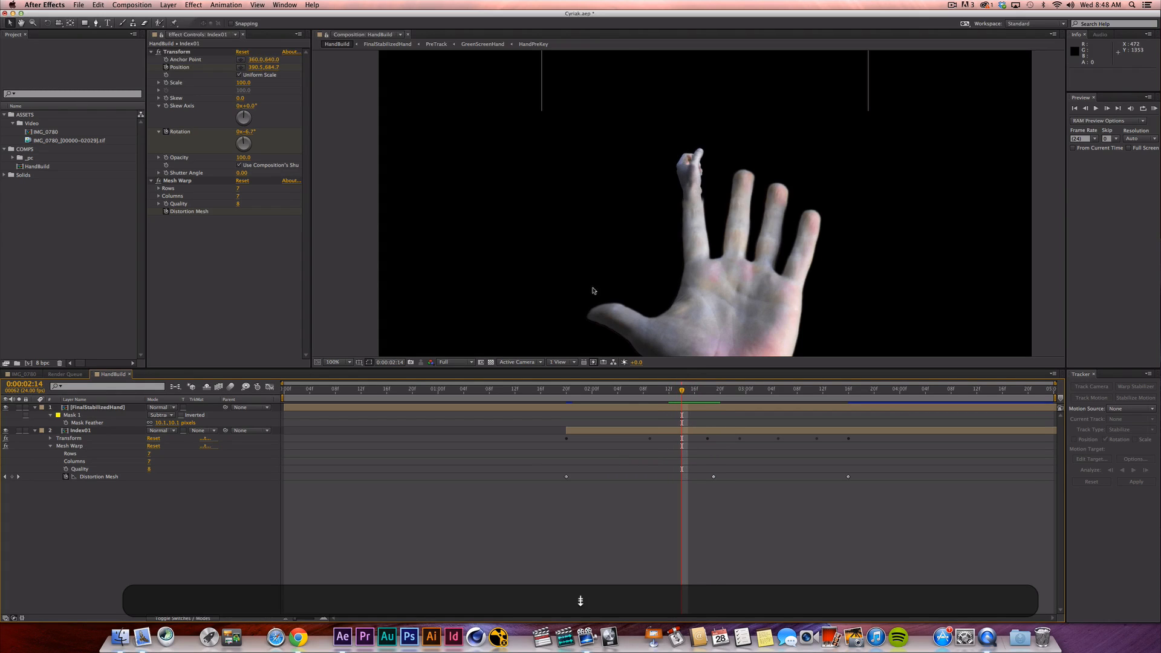
{"action": "left_click", "coordinate": [636, 390]}
{"action": "left_click_drag", "start_coordinate": [636, 390], "coordinate": [669, 390]}
At 0:00:02:12, pull the mesh points on both sides of the small wrist and the one below it outward to match the finger.
{"action": "key", "text": "period"}
{"action": "key", "text": "period"}
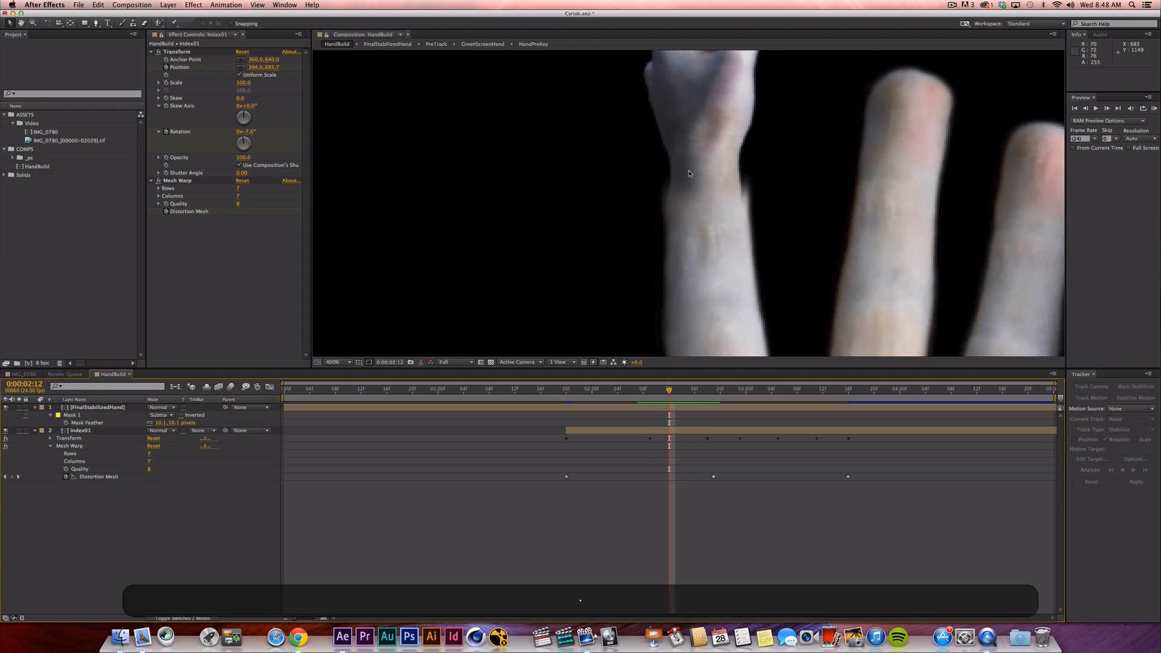
{"action": "left_click_drag", "start_coordinate": [682, 202], "coordinate": [623, 224]}
{"action": "left_click", "coordinate": [204, 180]}
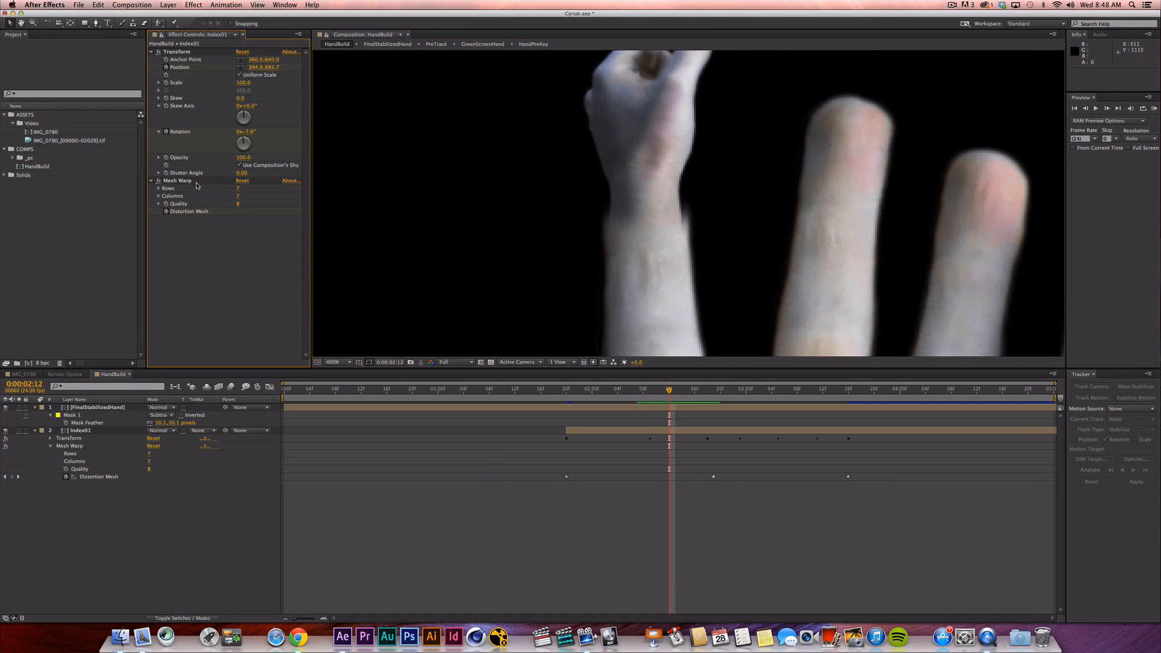
{"action": "left_click_drag", "start_coordinate": [695, 176], "coordinate": [702, 176]}
{"action": "left_click_drag", "start_coordinate": [695, 254], "coordinate": [701, 253]}
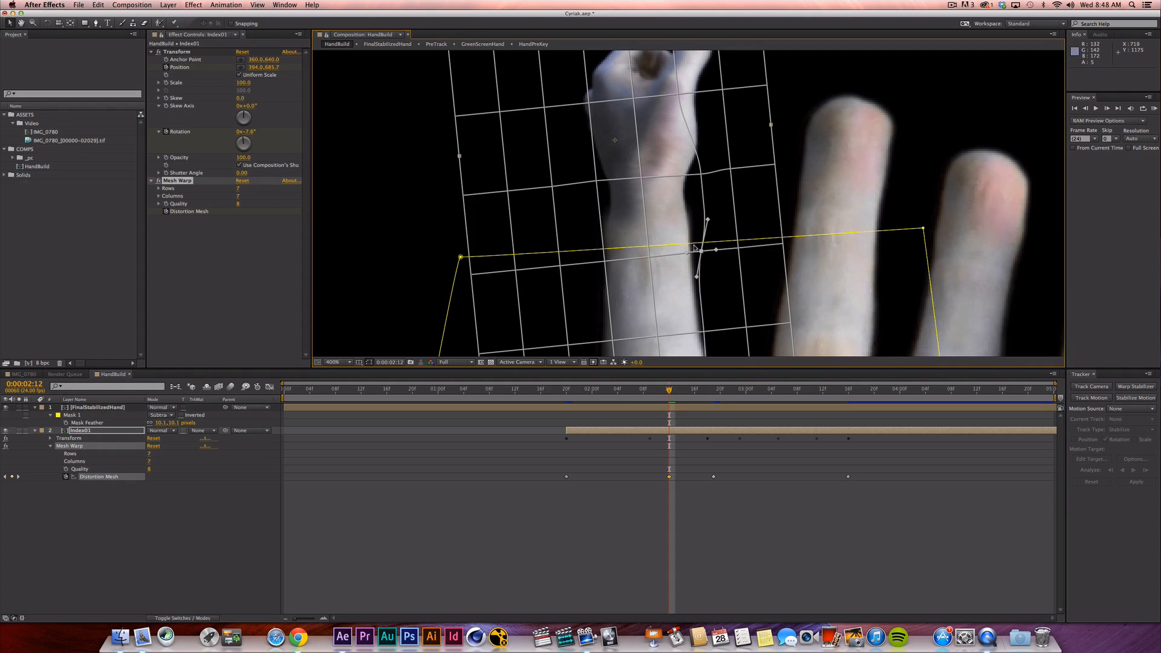
{"action": "left_click", "coordinate": [596, 181]}
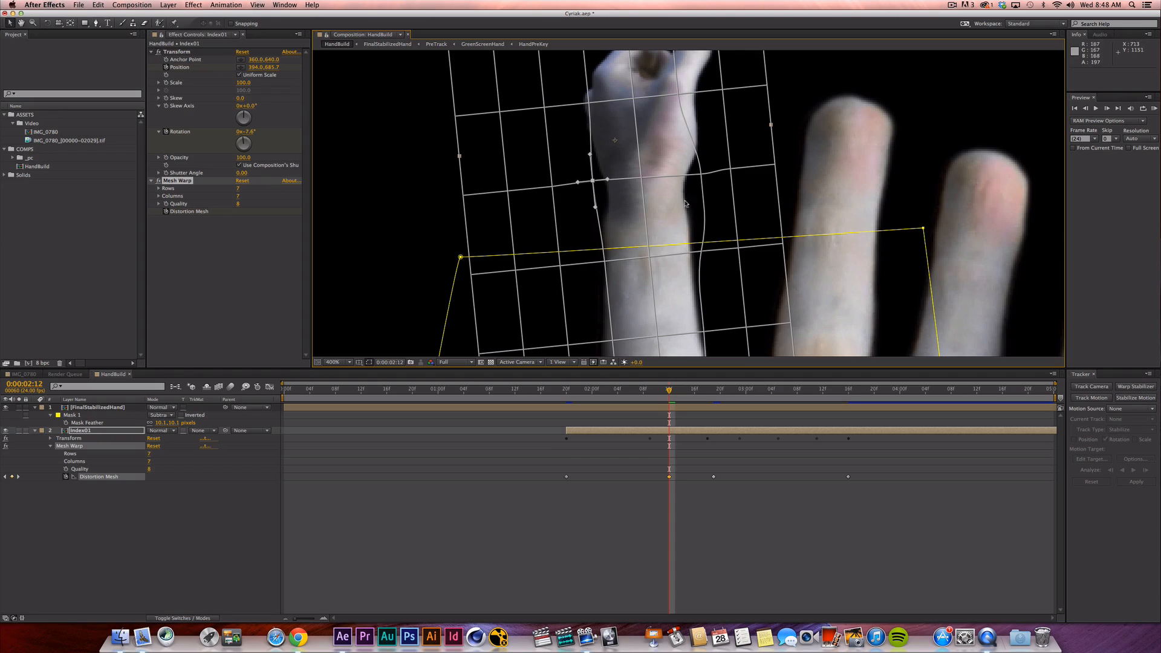
{"action": "left_click_drag", "start_coordinate": [596, 181], "coordinate": [704, 174]}
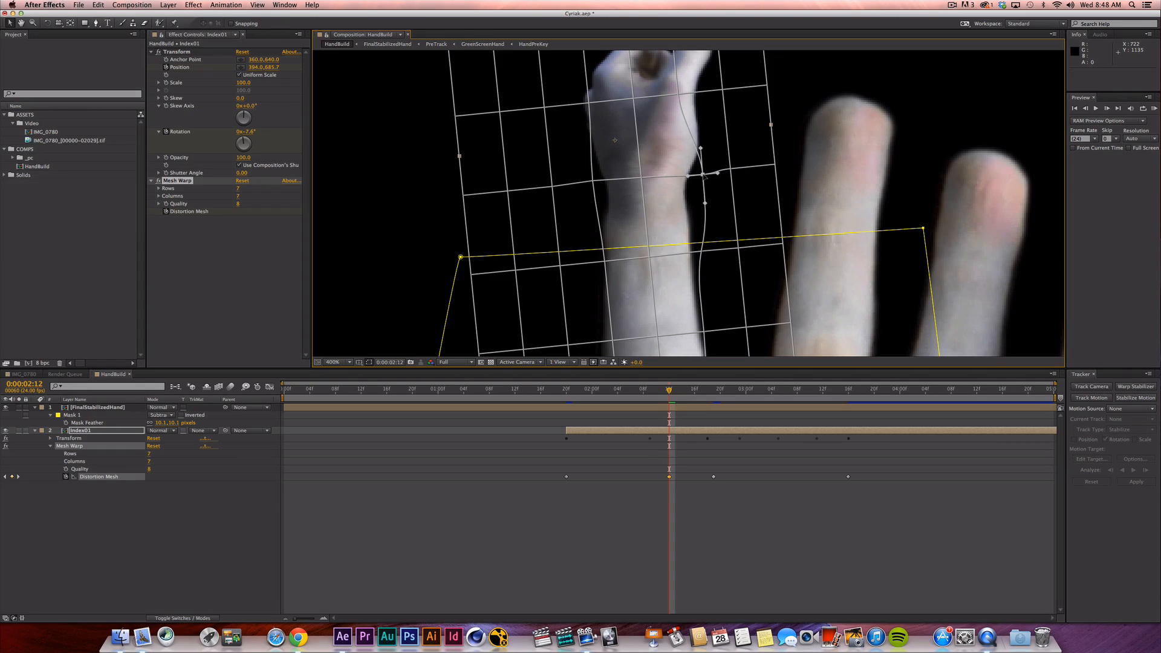
{"action": "left_click", "coordinate": [659, 510]}
Check the blended wrist within the whole hand and examine the earlier frames back to 0:00:02:06.
{"action": "key", "text": "comma"}
{"action": "key", "text": "comma"}
{"action": "key", "text": "space"}
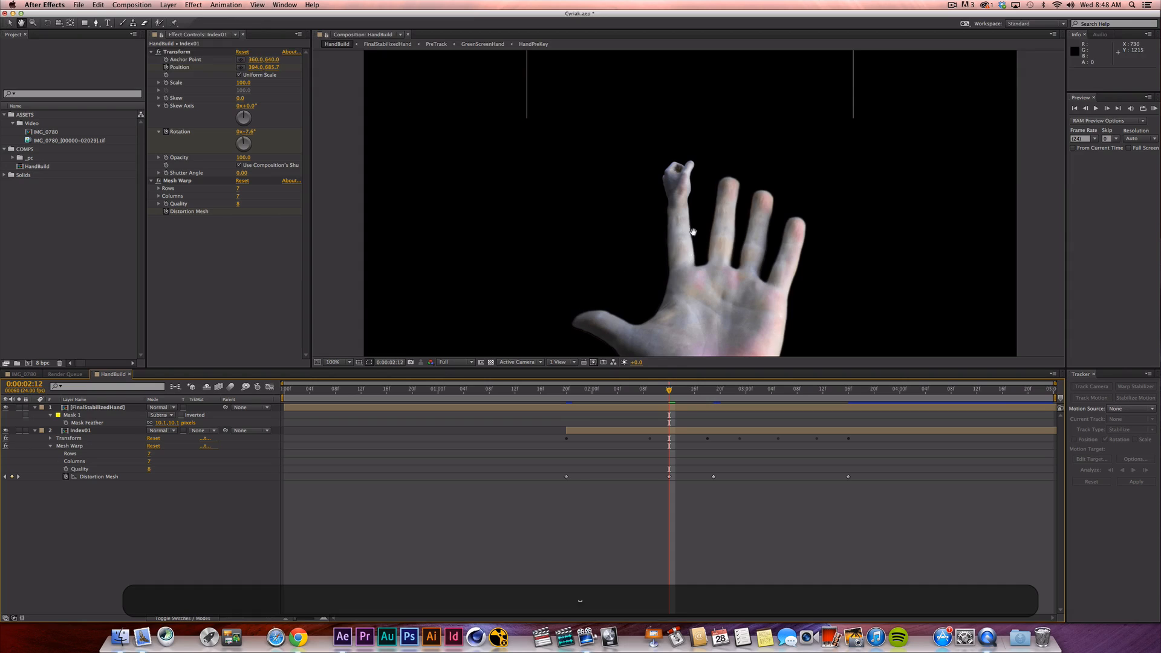
{"action": "left_click_drag", "start_coordinate": [691, 233], "coordinate": [650, 223]}
{"action": "left_click", "coordinate": [650, 394]}
{"action": "mouse_move", "coordinate": [650, 393]}
{"action": "left_mouse_down"}
{"action": "mouse_move", "coordinate": [591, 393]}
{"action": "mouse_move", "coordinate": [654, 392]}
{"action": "mouse_move", "coordinate": [631, 391]}
{"action": "left_mouse_up"}
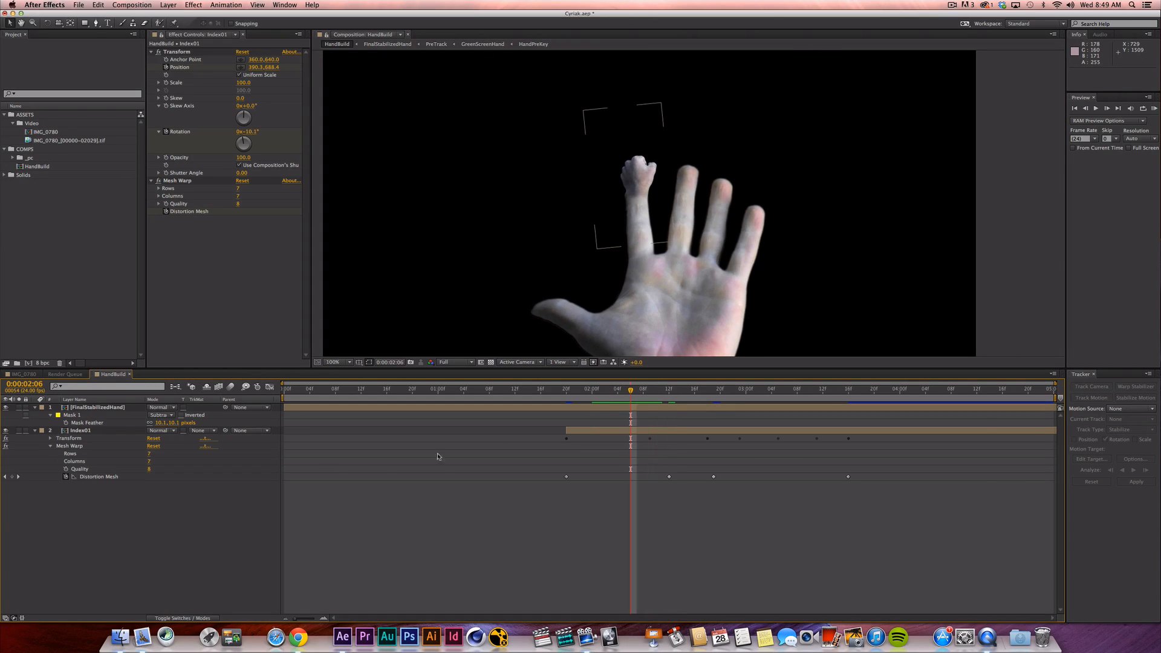
At 0:00:02:06, move the Index01 Mesh Warp point at the small wrist's left edge slightly inward.
{"action": "left_click", "coordinate": [116, 433]}
{"action": "key", "text": "period"}
{"action": "key", "text": "period"}
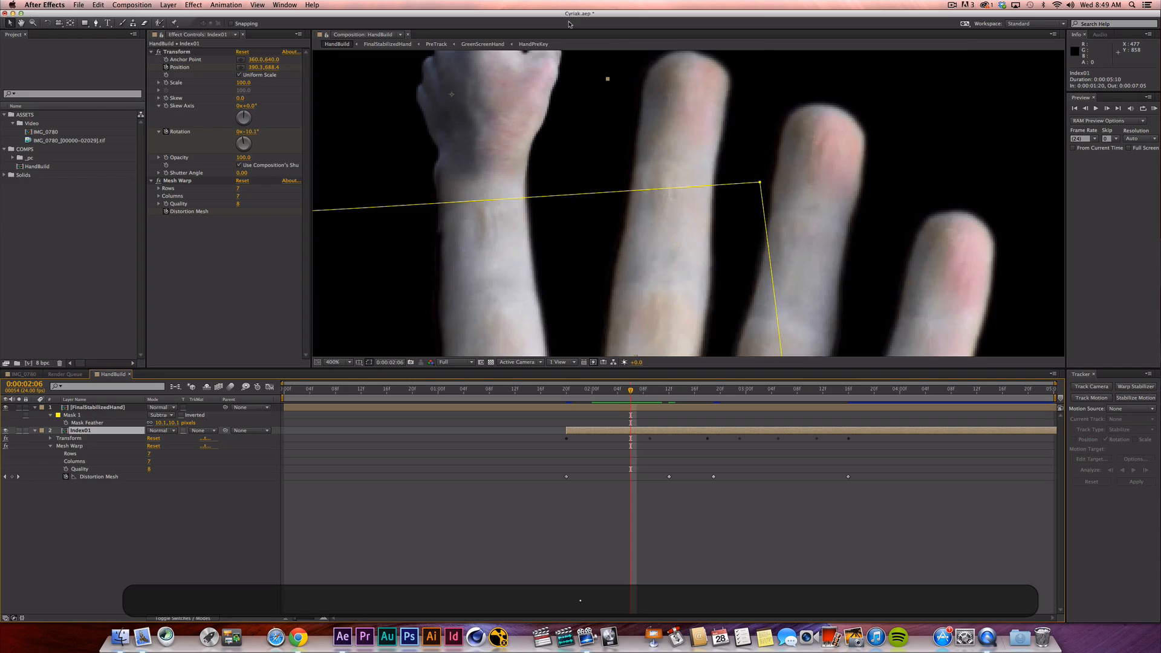
{"action": "key", "text": "space"}
{"action": "left_click_drag", "start_coordinate": [590, 223], "coordinate": [717, 264]}
{"action": "left_click", "coordinate": [204, 182]}
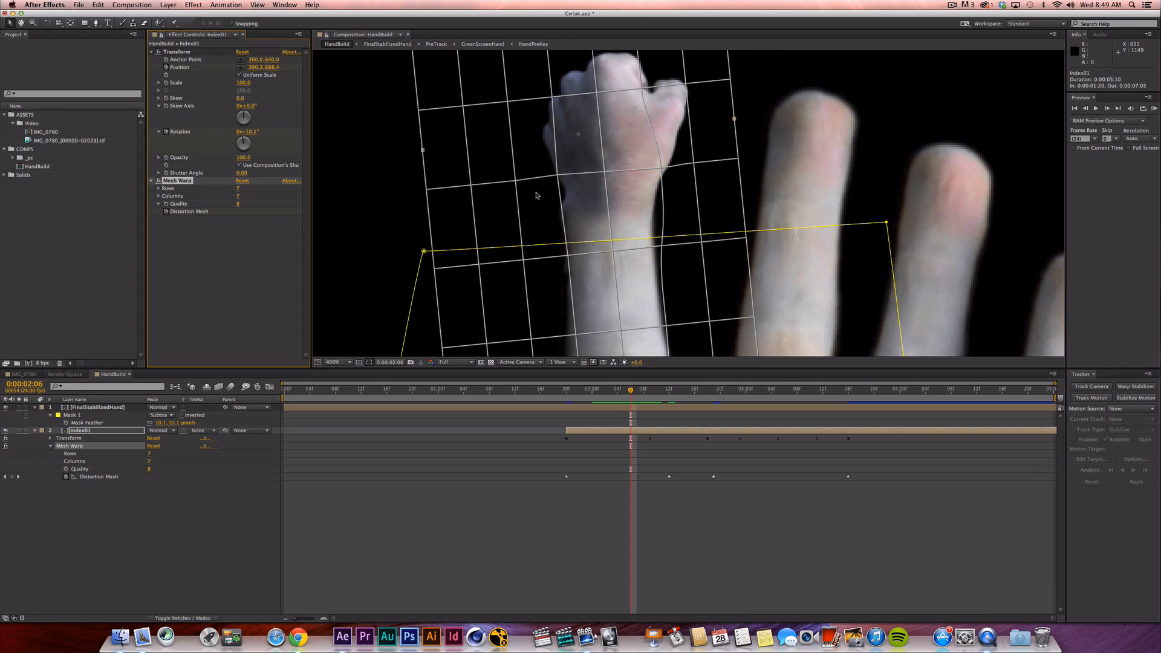
{"action": "left_click", "coordinate": [556, 175]}
{"action": "left_click_drag", "start_coordinate": [558, 174], "coordinate": [565, 174]}
{"action": "left_click", "coordinate": [561, 495]}
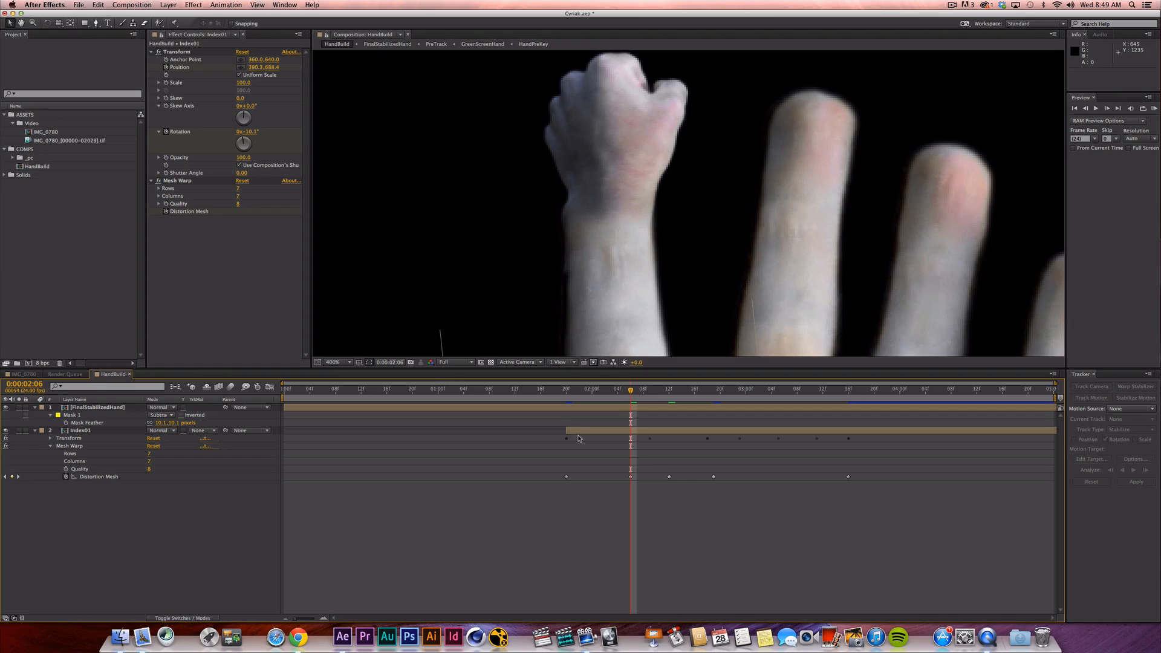
Adjust the mesh point below it on the forearm's left edge to align with the finger's outline.
{"action": "left_click", "coordinate": [123, 430]}
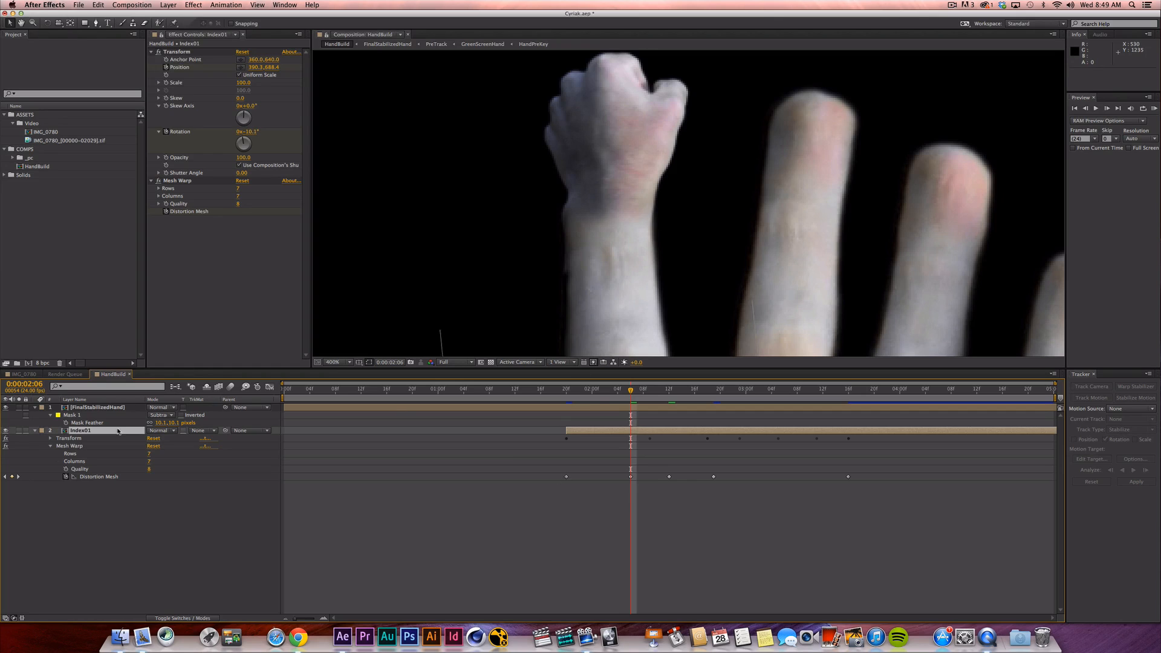
{"action": "left_click", "coordinate": [191, 181]}
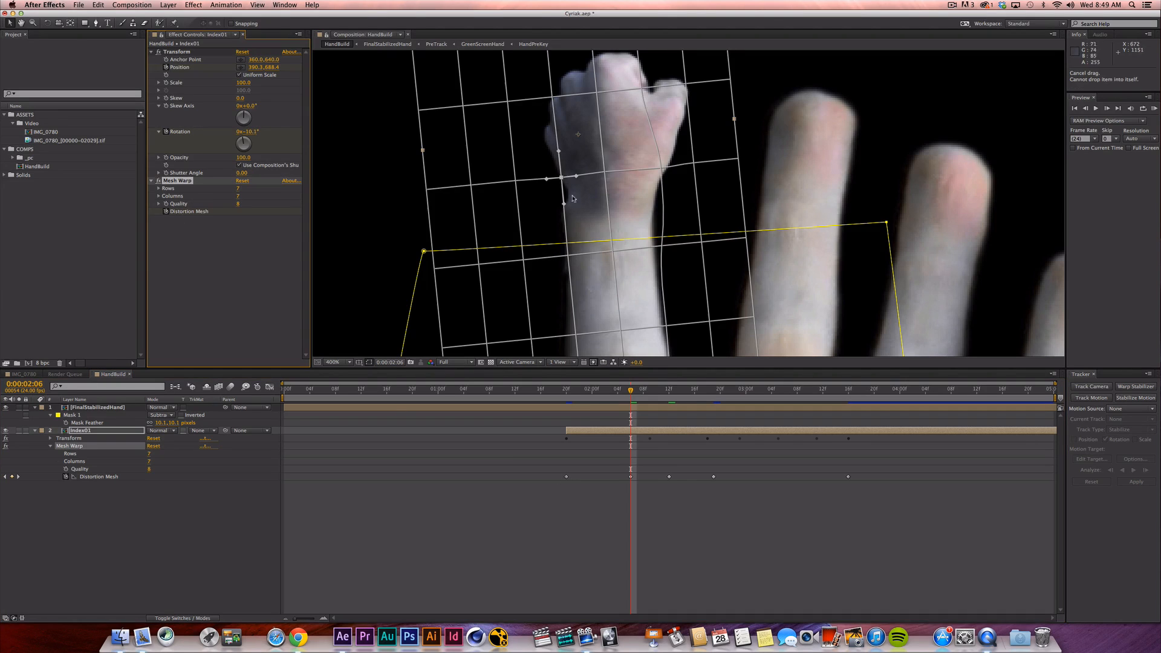
{"action": "left_click", "coordinate": [569, 257]}
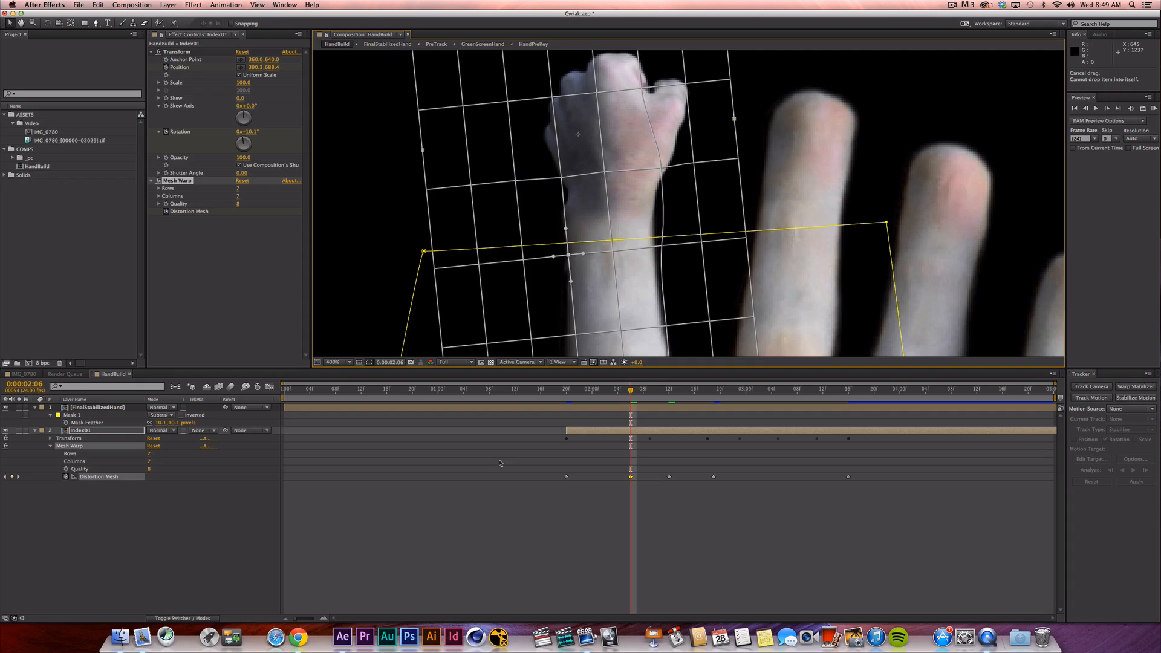
{"action": "left_click", "coordinate": [598, 295]}
Examine the wrist blend within the whole hand frame by frame from 0:00:02:06 to 0:00:03:14.
{"action": "key", "text": "slash"}
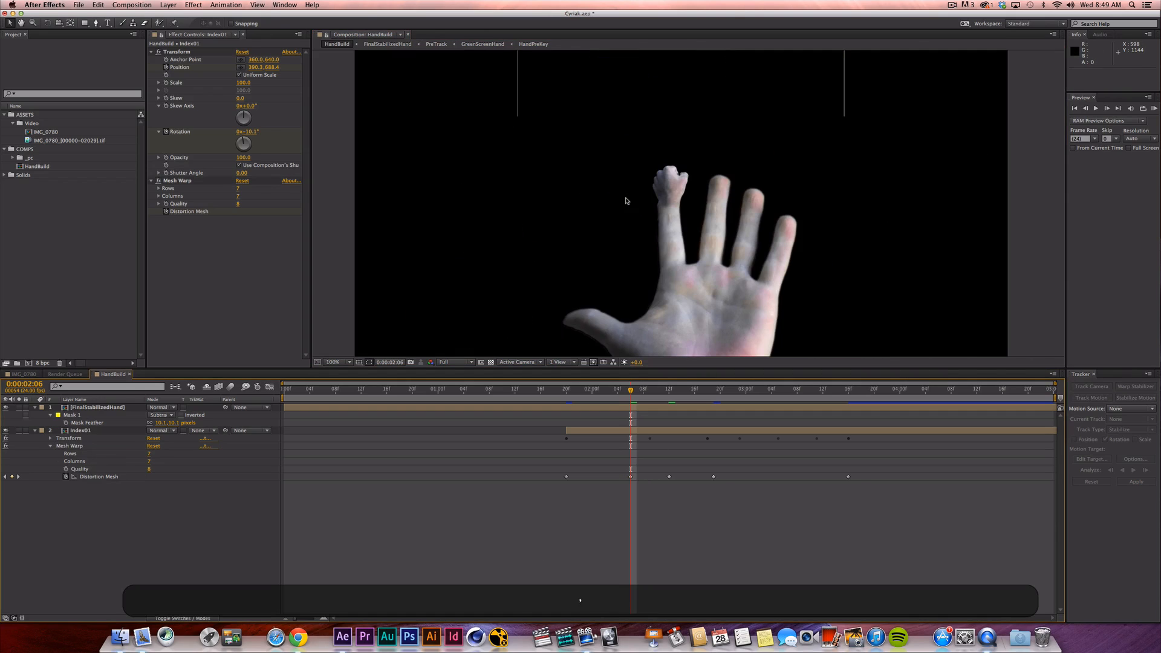
{"action": "key", "text": "Page_Down"}
{"action": "key", "text": "Page_Down"}
{"action": "key", "text": "Page_Down"}
{"action": "key", "text": "Page_Down"}
{"action": "key", "text": "Page_Down"}
{"action": "key", "text": "Page_Down"}
{"action": "key", "text": "Page_Down"}
{"action": "key", "text": "Page_Down"}
{"action": "key", "text": "Page_Down"}
{"action": "key", "text": "Page_Down"}
{"action": "key", "text": "Page_Down"}
{"action": "key", "text": "Page_Down"}
{"action": "key", "text": "Page_Down"}
{"action": "key", "text": "Page_Down"}
{"action": "key", "text": "Page_Down"}
{"action": "key", "text": "Page_Down"}
{"action": "key", "text": "Page_Down"}
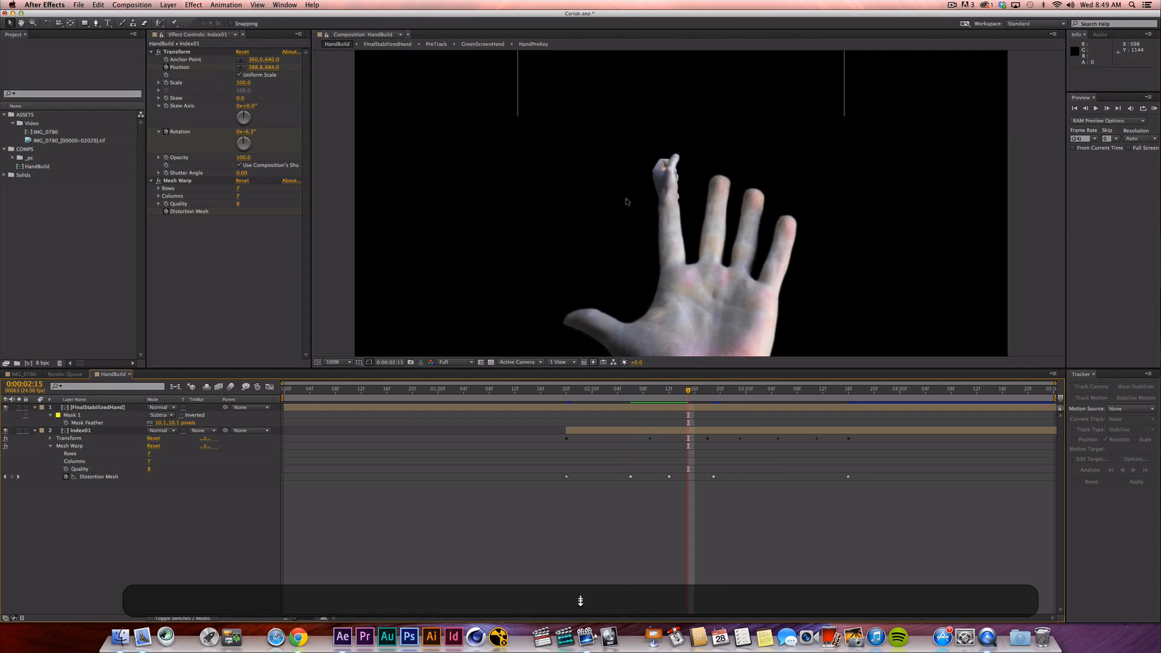
{"action": "key", "text": "Page_Down"}
{"action": "key", "text": "Page_Down"}
{"action": "key", "text": "Page_Down"}
{"action": "key", "text": "Page_Down"}
{"action": "key", "text": "Page_Down"}
{"action": "key", "text": "Page_Down"}
{"action": "key", "text": "Page_Down"}
{"action": "key", "text": "Page_Down"}
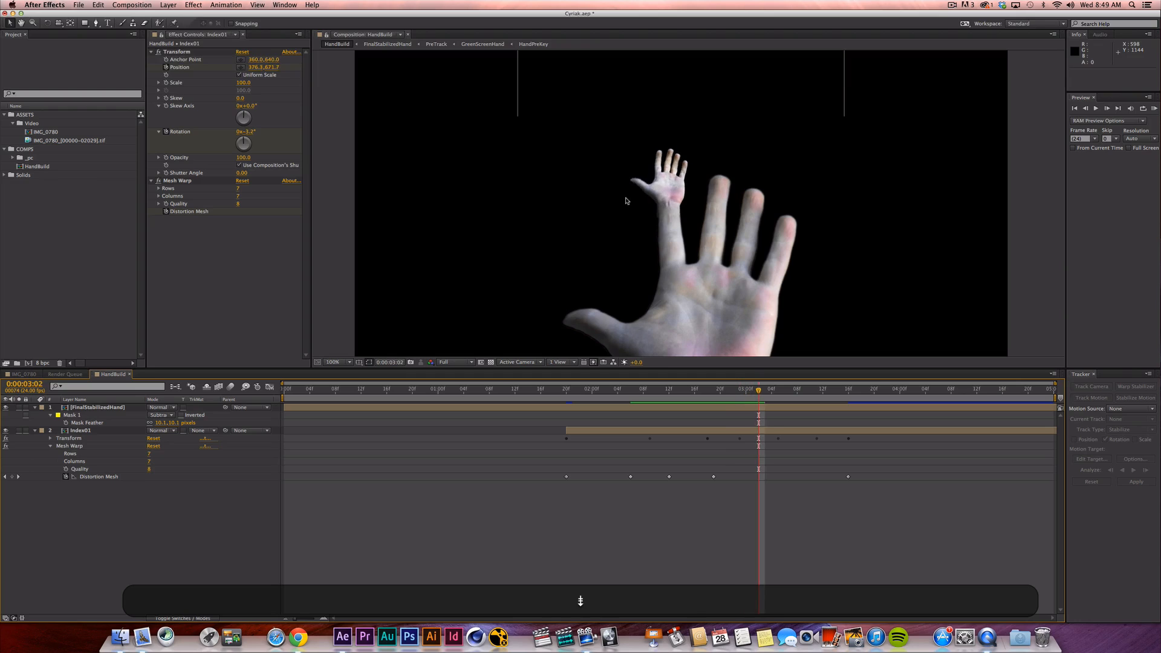
{"action": "key", "text": "Page_Down"}
{"action": "key", "text": "Page_Down"}
{"action": "key", "text": "Page_Down"}
{"action": "key", "text": "Page_Down"}
{"action": "key", "text": "Page_Down"}
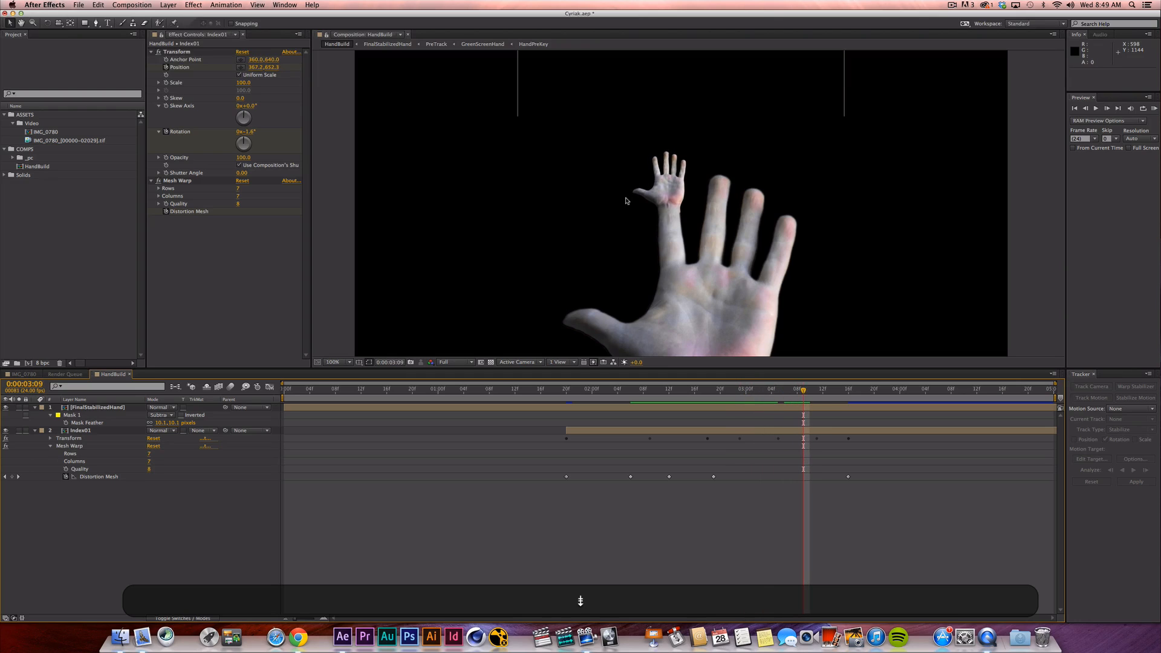
{"action": "key", "text": "Page_Down"}
{"action": "key", "text": "Page_Down"}
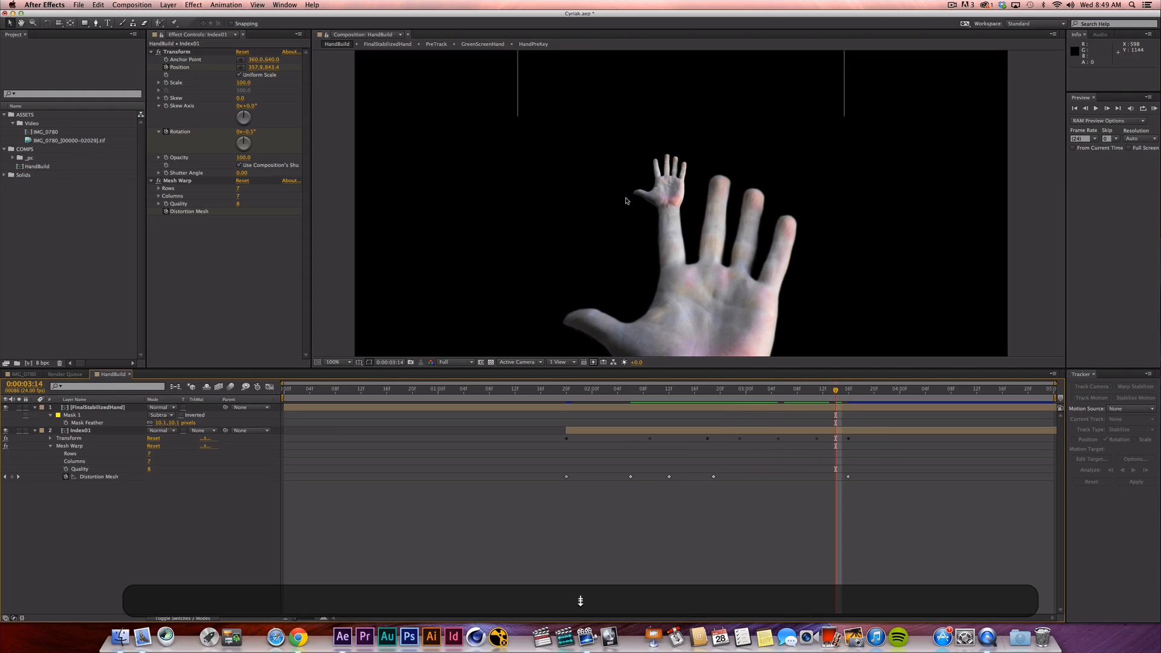
At 0:00:03:08, nudge the Mesh Warp point on the small wrist's right edge slightly inward to match the finger.
{"action": "key", "text": "Page_Up"}
{"action": "key", "text": "Page_Up"}
{"action": "key", "text": "Page_Up"}
{"action": "key", "text": "Page_Up"}
{"action": "key", "text": "Page_Up"}
{"action": "key", "text": "Page_Up"}
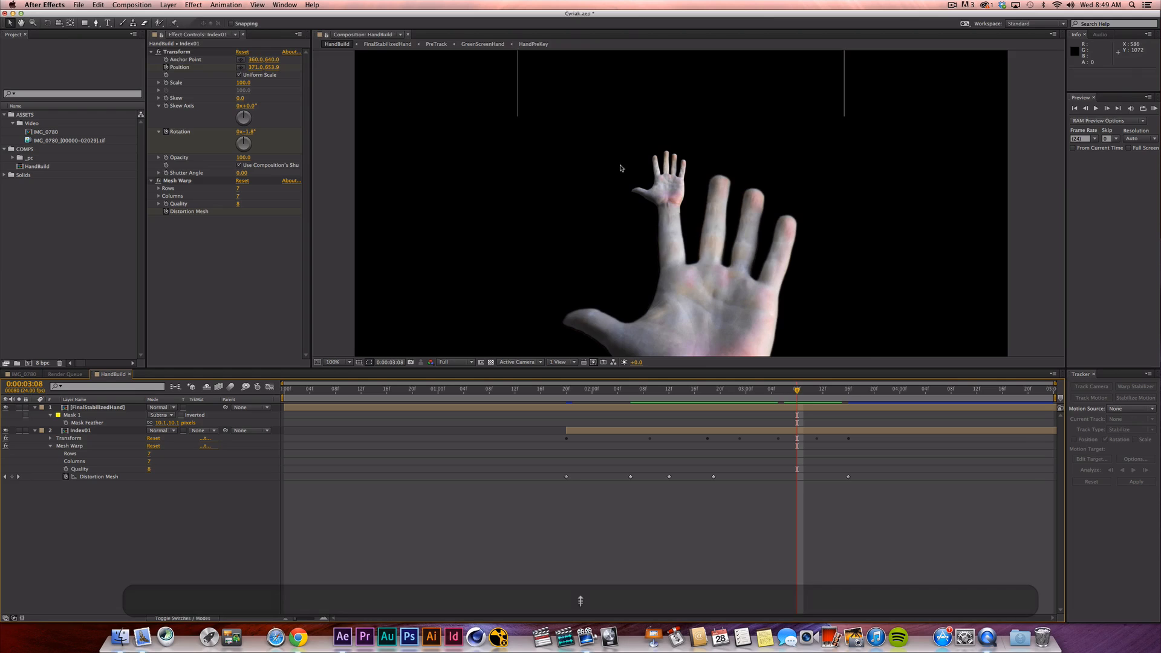
{"action": "key", "text": "period"}
{"action": "key", "text": "period"}
{"action": "left_click", "coordinate": [197, 182]}
{"action": "left_click_drag", "start_coordinate": [197, 184], "coordinate": [611, 263]}
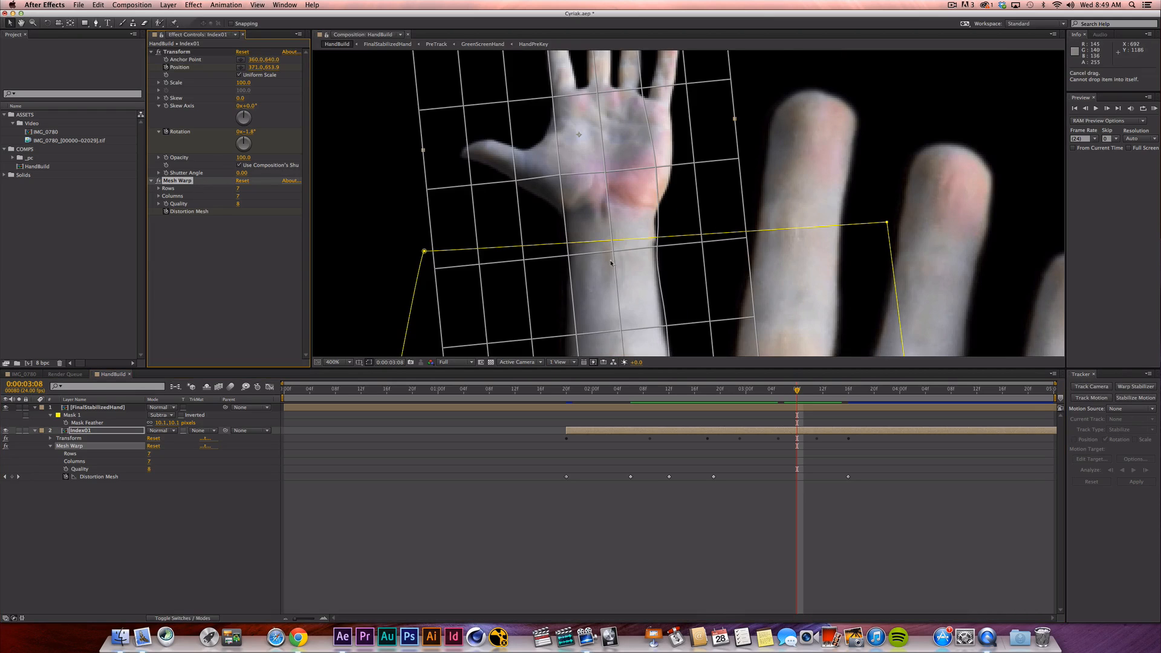
{"action": "left_click", "coordinate": [656, 250]}
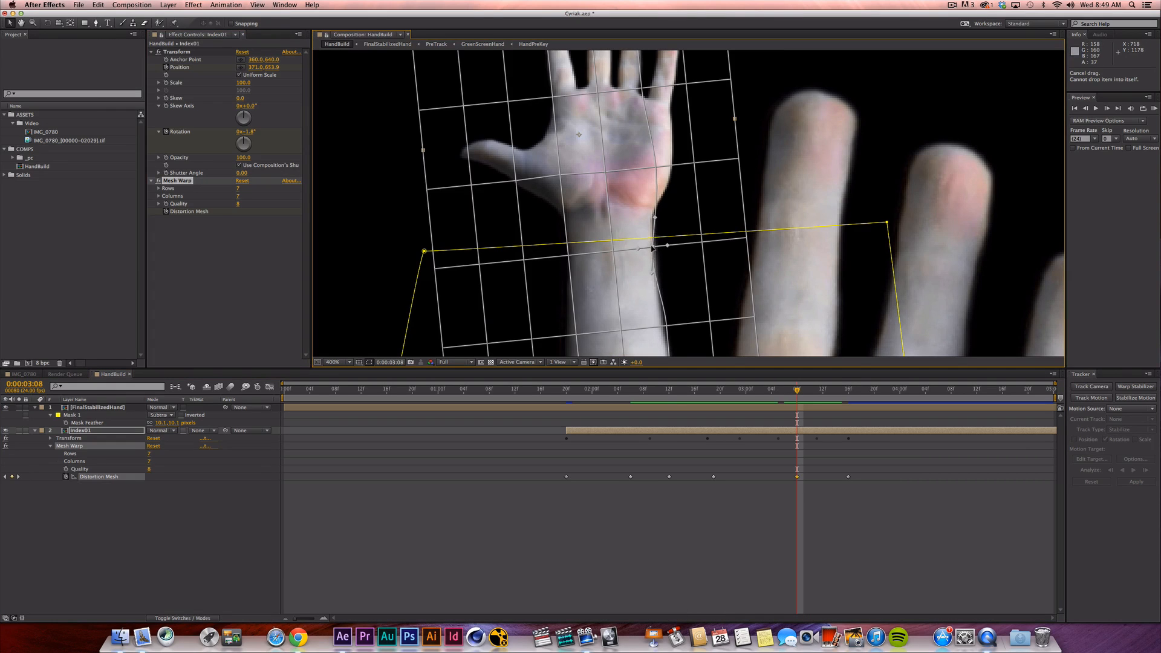
Check the warped wrist up close in the frames before 0:00:03:08 and forward to 0:00:03:16.
{"action": "key", "text": "Page_Up"}
{"action": "key", "text": "Page_Up"}
{"action": "key", "text": "Page_Up"}
{"action": "key", "text": "Page_Up"}
{"action": "key", "text": "Page_Up"}
{"action": "key", "text": "Page_Up"}
{"action": "key", "text": "Page_Up"}
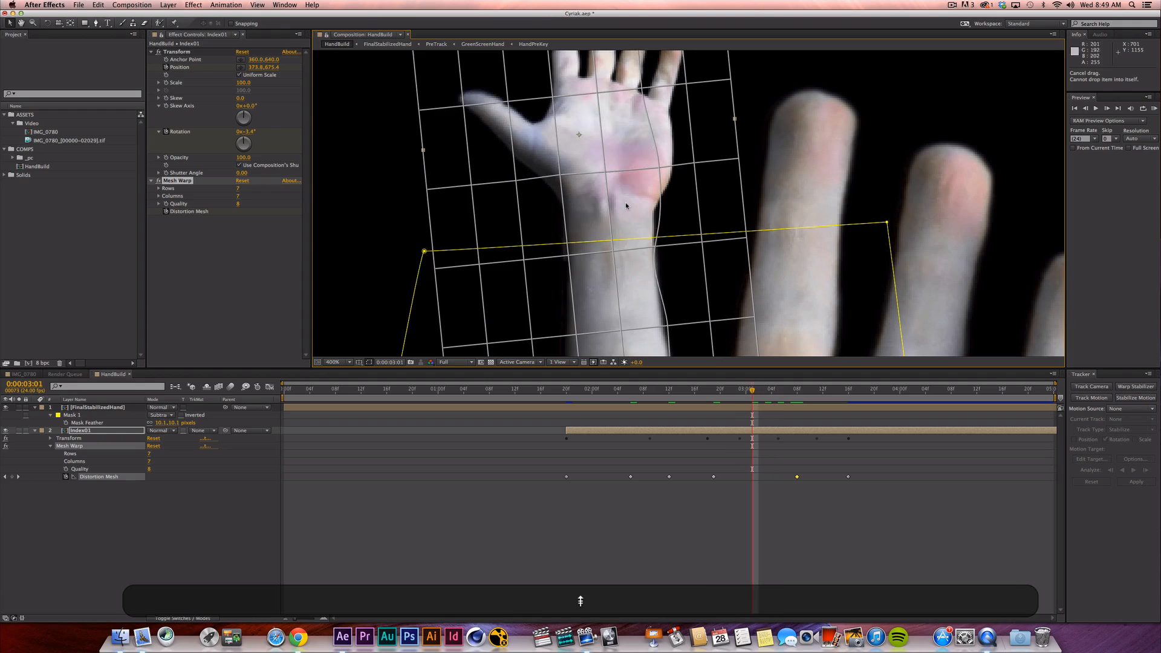
{"action": "key", "text": "Page_Up"}
{"action": "key", "text": "Page_Up"}
{"action": "key", "text": "Page_Up"}
{"action": "key", "text": "Page_Down"}
{"action": "key", "text": "Page_Down"}
{"action": "key", "text": "Page_Down"}
{"action": "key", "text": "Page_Down"}
{"action": "key", "text": "Page_Down"}
{"action": "key", "text": "Page_Down"}
{"action": "key", "text": "Page_Down"}
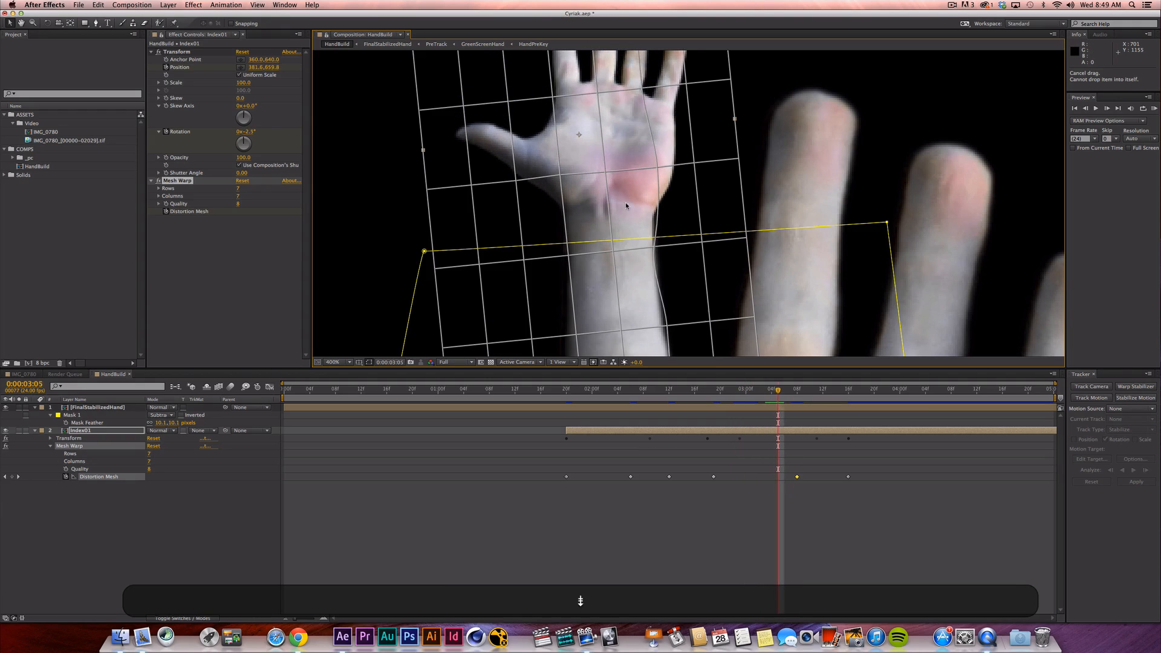
{"action": "key", "text": "Page_Down"}
{"action": "key", "text": "Page_Down"}
{"action": "key", "text": "Page_Down"}
{"action": "key", "text": "Page_Down"}
{"action": "key", "text": "Page_Down"}
{"action": "key", "text": "Page_Down"}
{"action": "key", "text": "Page_Down"}
{"action": "key", "text": "Page_Down"}
{"action": "key", "text": "Page_Down"}
{"action": "key", "text": "Page_Down"}
{"action": "key", "text": "Page_Down"}
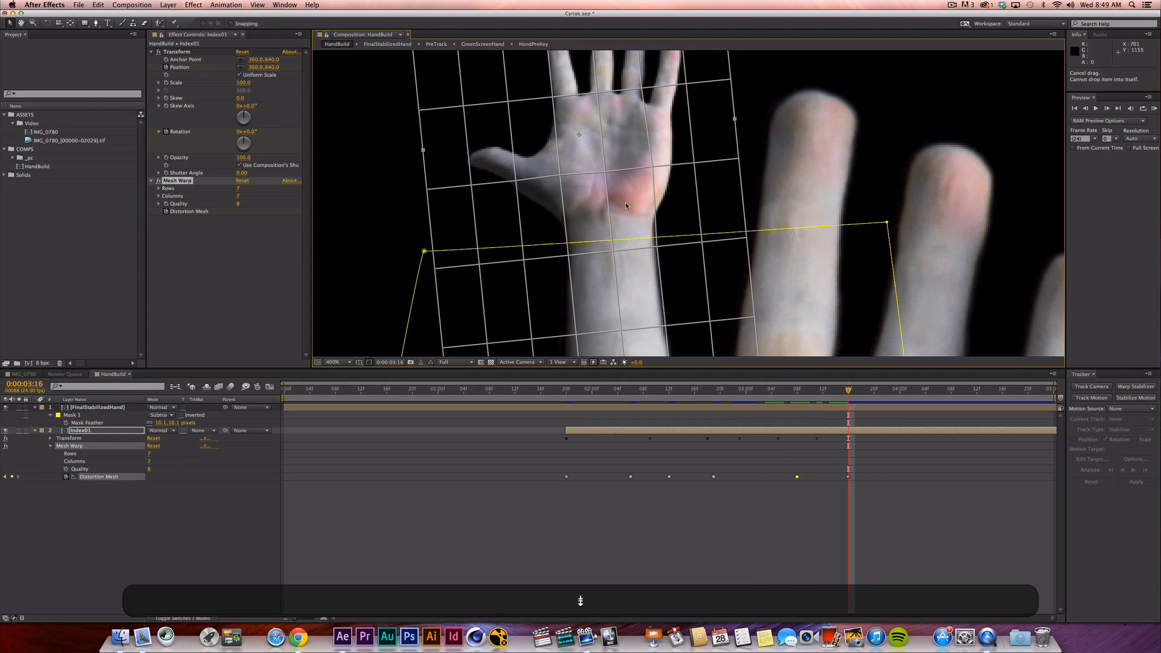
Play a RAM preview of the HandBuild animation with the whole hand in view, and save the project.
{"action": "left_click", "coordinate": [691, 510]}
{"action": "key", "text": "comma"}
{"action": "key", "text": "comma"}
{"action": "key", "text": "comma"}
{"action": "key", "text": "comma"}
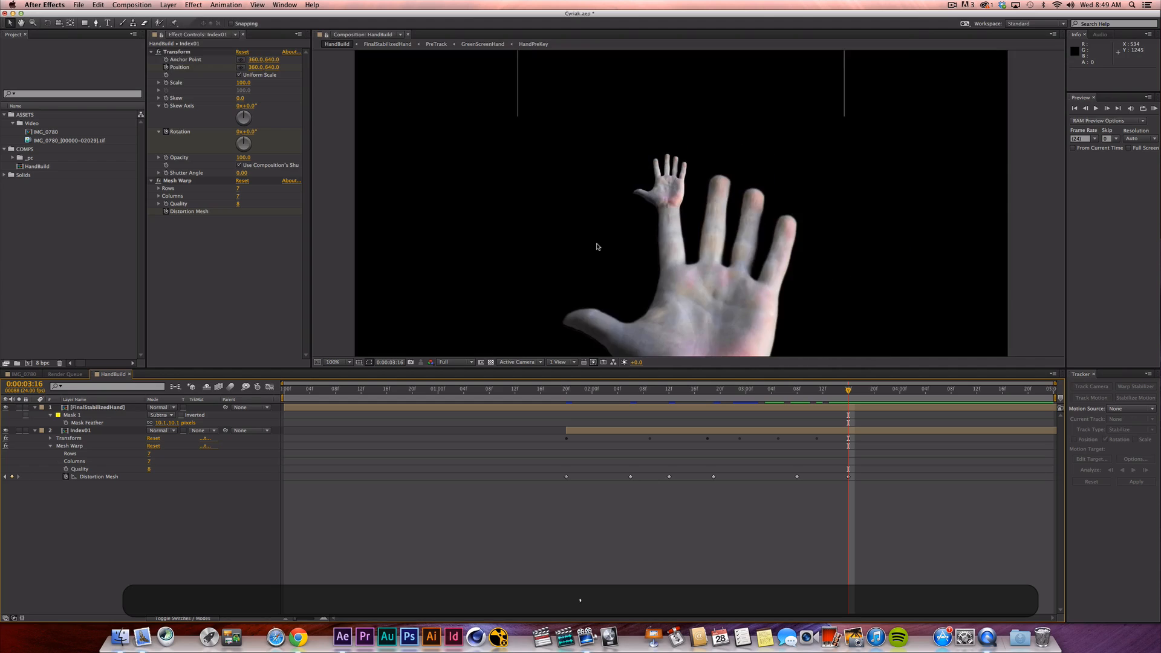
{"action": "key", "text": "comma"}
{"action": "key", "text": "KP_0"}
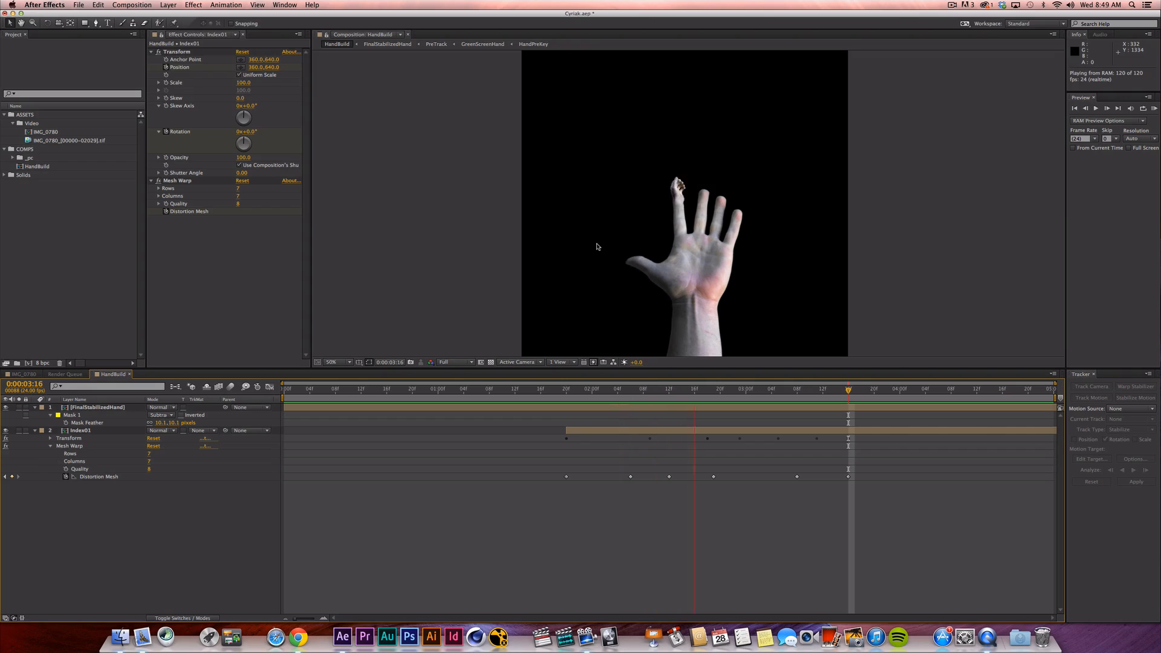
{"action": "key", "text": "space"}
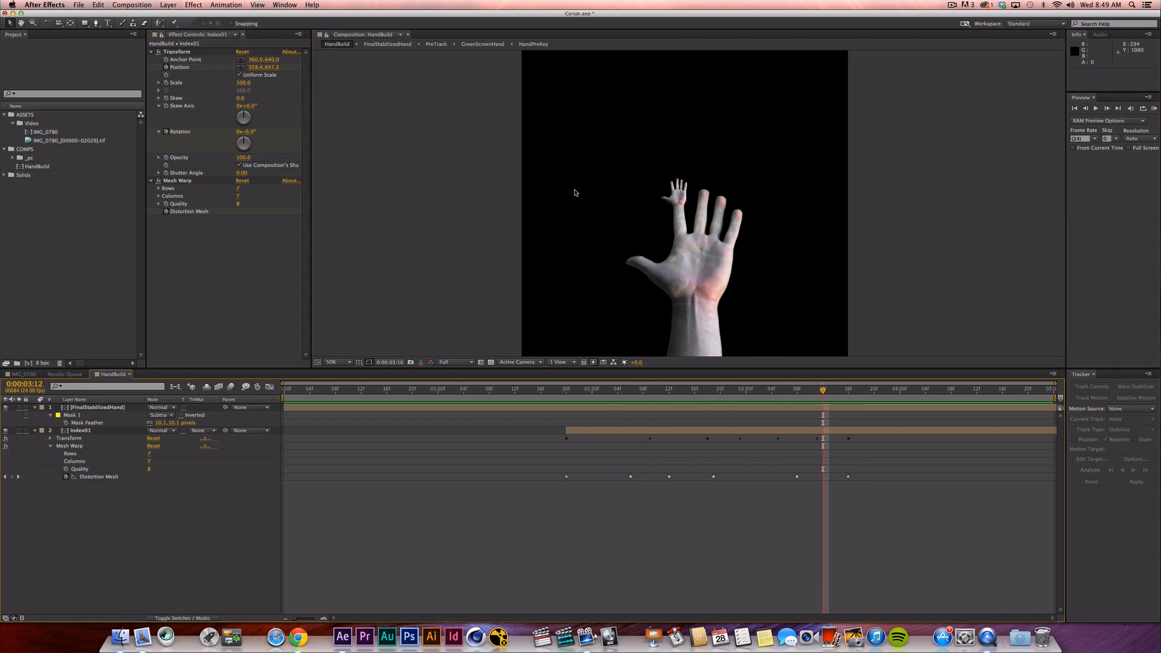
{"action": "key", "text": "super+s"}
Examine the small closed fist on the index finger up close at 0:00:01:20.
{"action": "left_click_drag", "start_coordinate": [560, 392], "coordinate": [611, 399]}
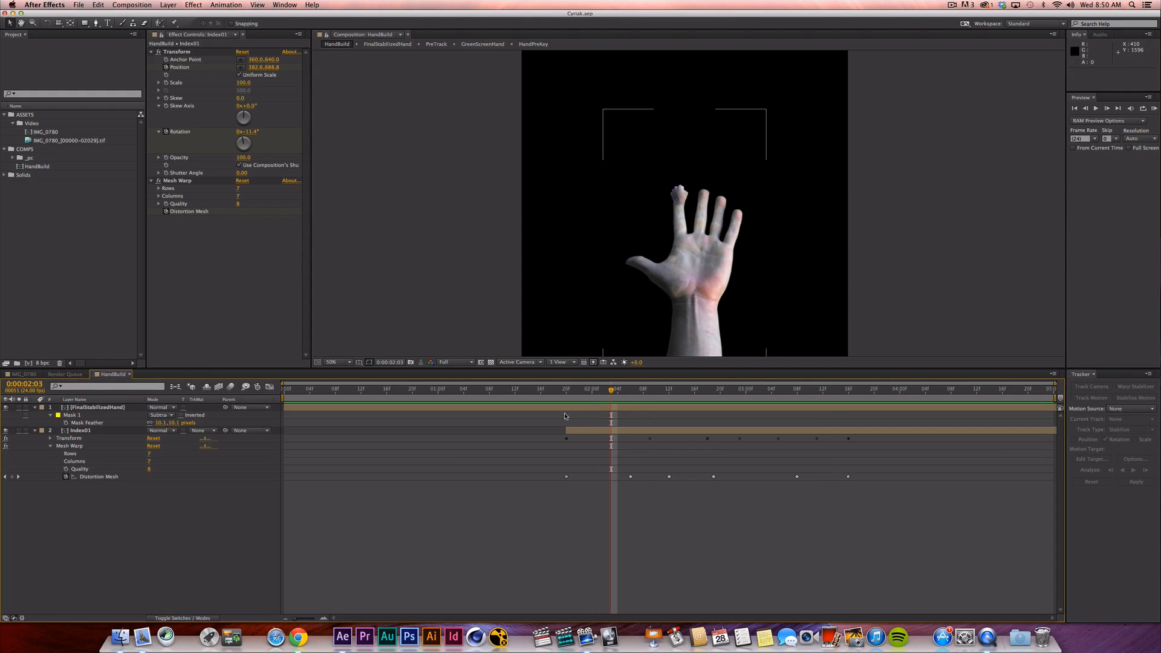
{"action": "left_click_drag", "start_coordinate": [578, 393], "coordinate": [573, 393]}
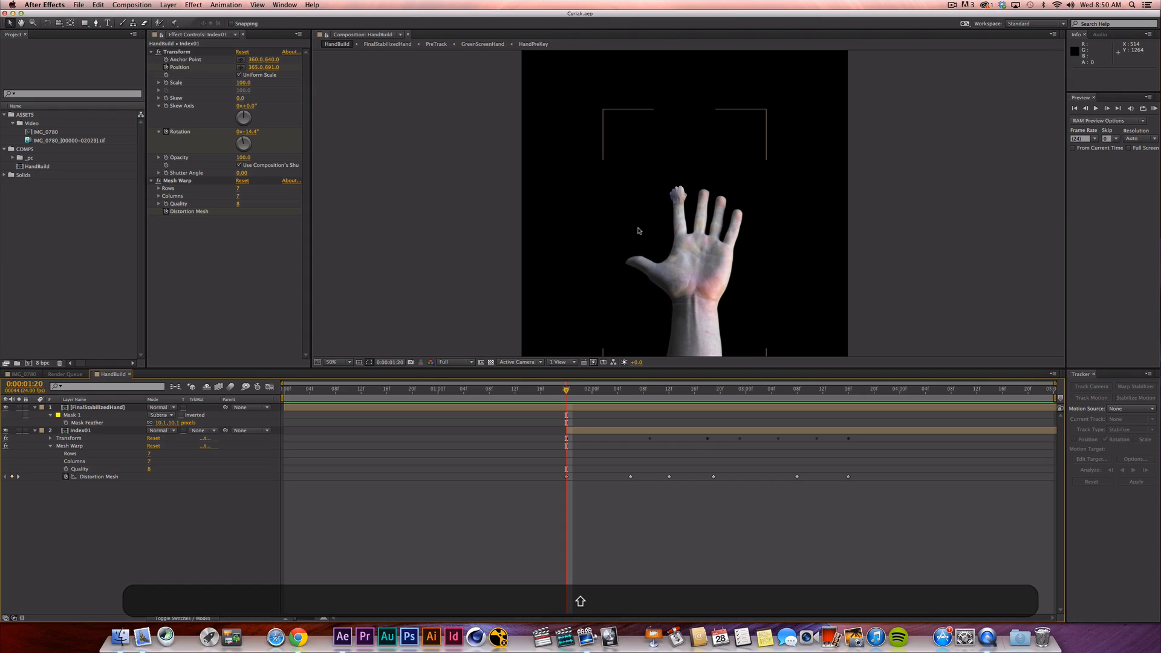
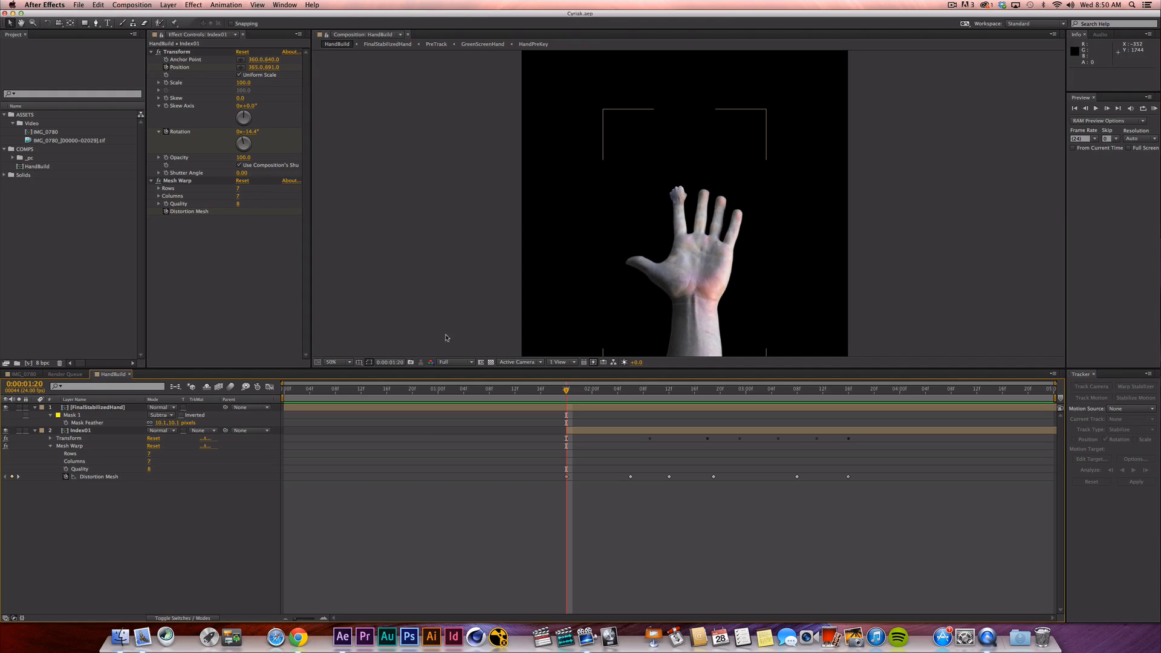
{"action": "key", "text": "period"}
{"action": "key", "text": "period"}
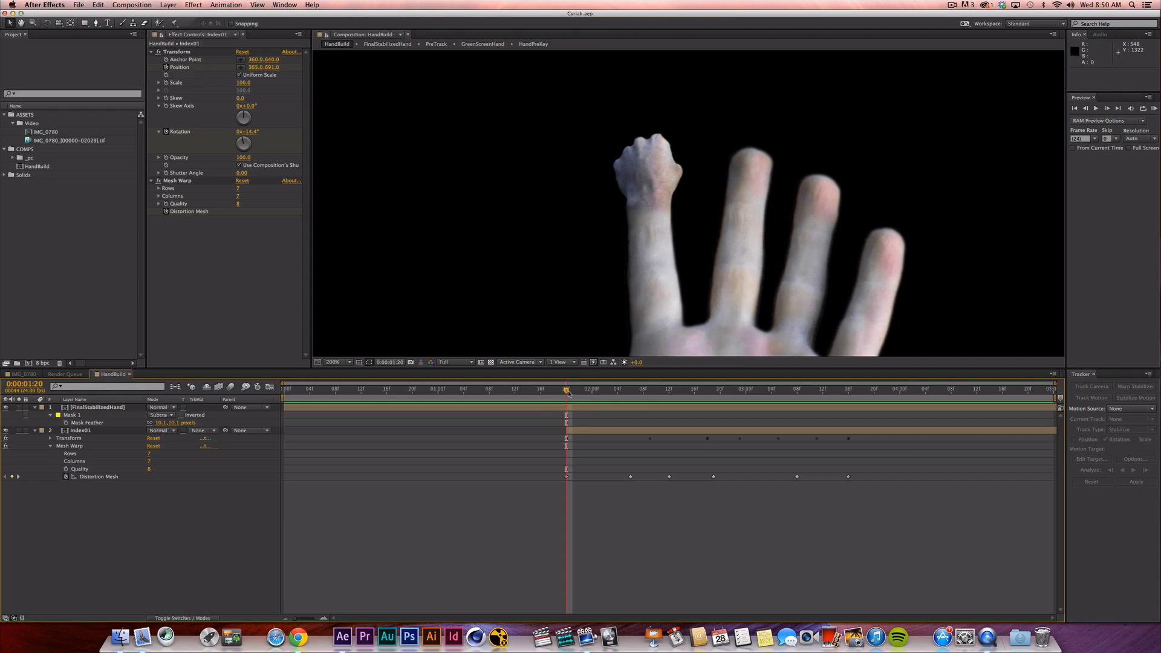
At 0:00:03:17, apply the Levels color correction effect to the Index01 layer.
{"action": "key", "text": "shift"}
{"action": "left_click_drag", "start_coordinate": [589, 391], "coordinate": [855, 412]}
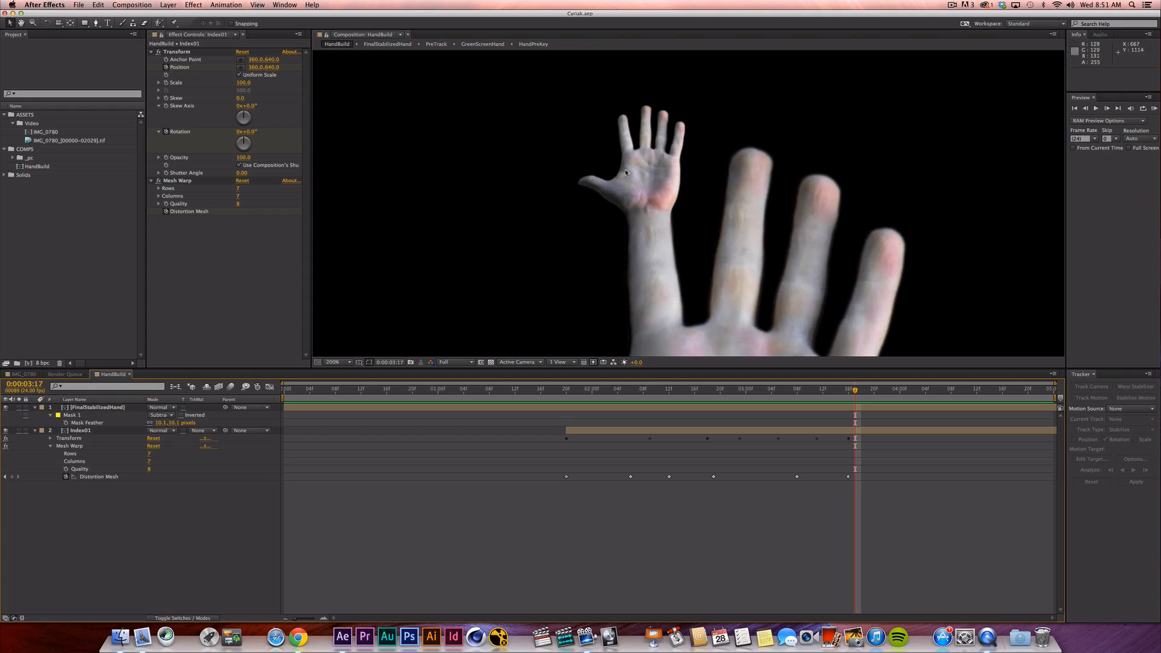
{"action": "left_click", "coordinate": [98, 431]}
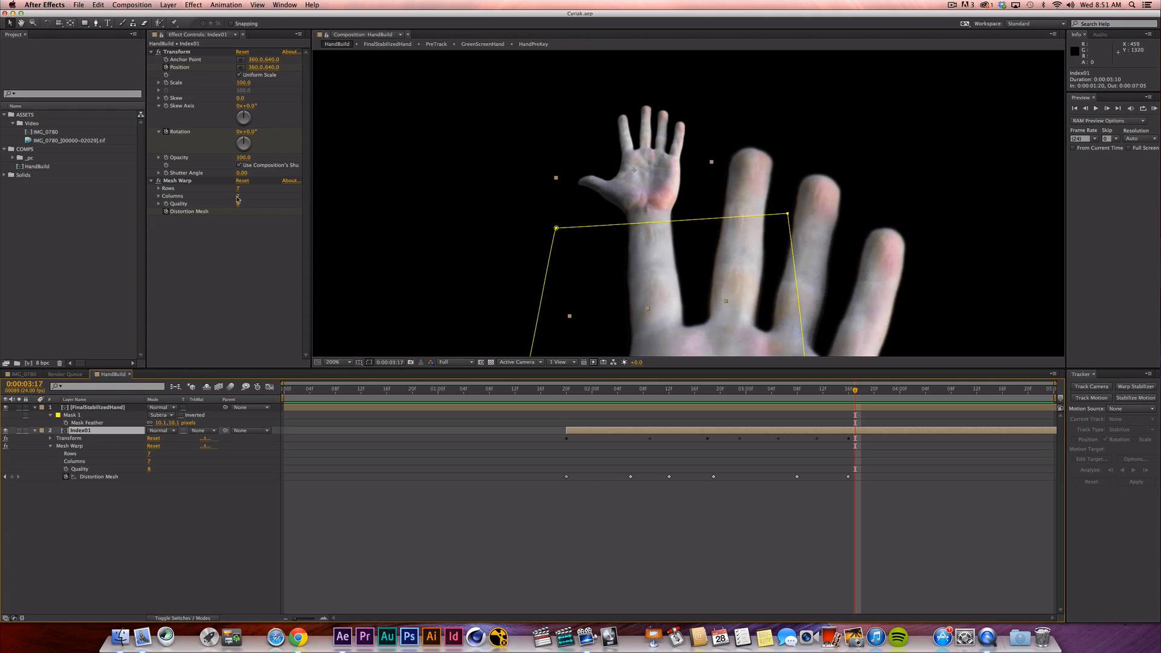
{"action": "left_click", "coordinate": [195, 5]}
{"action": "mouse_move", "coordinate": [249, 91]}
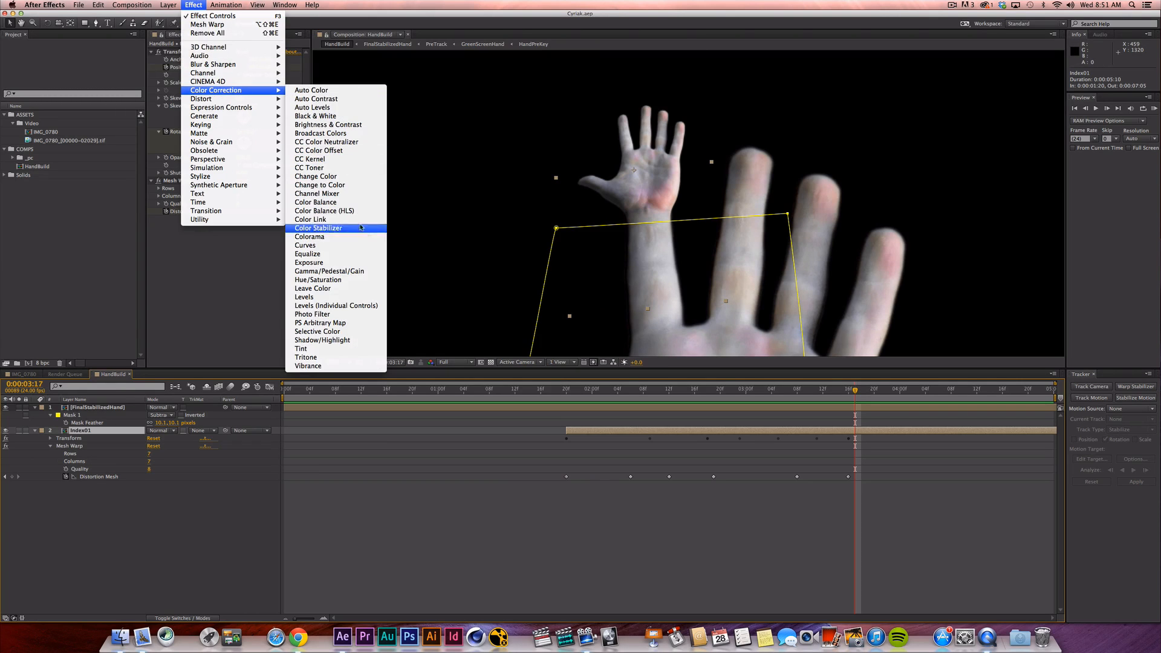
{"action": "left_click", "coordinate": [341, 297]}
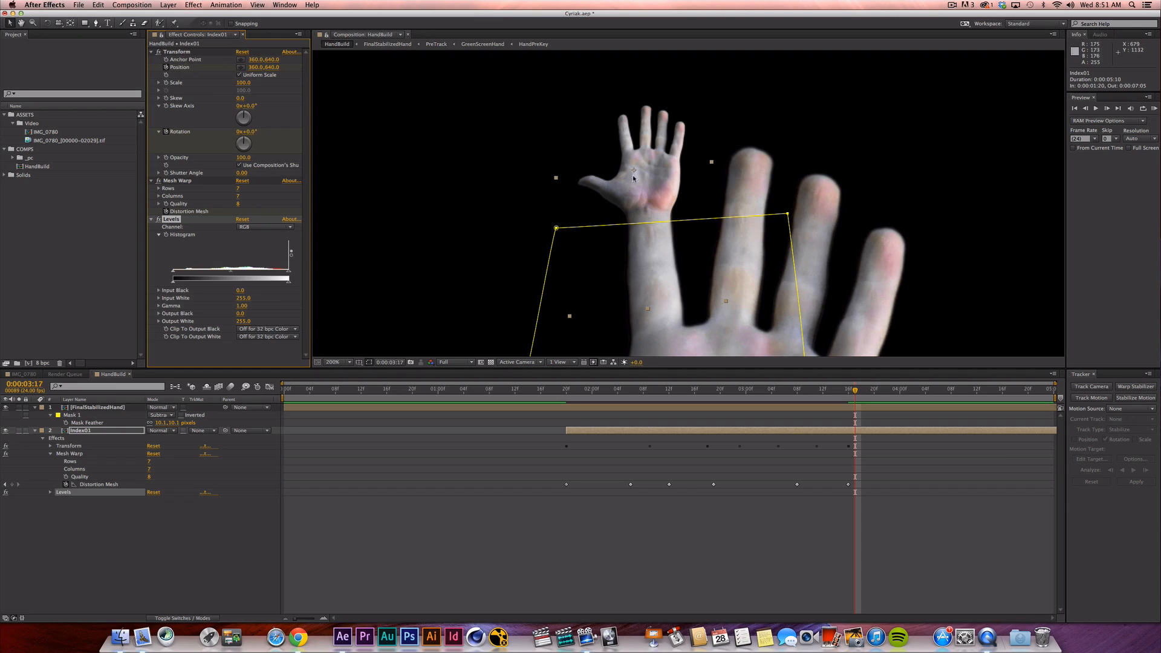
{"action": "left_click", "coordinate": [572, 564]}
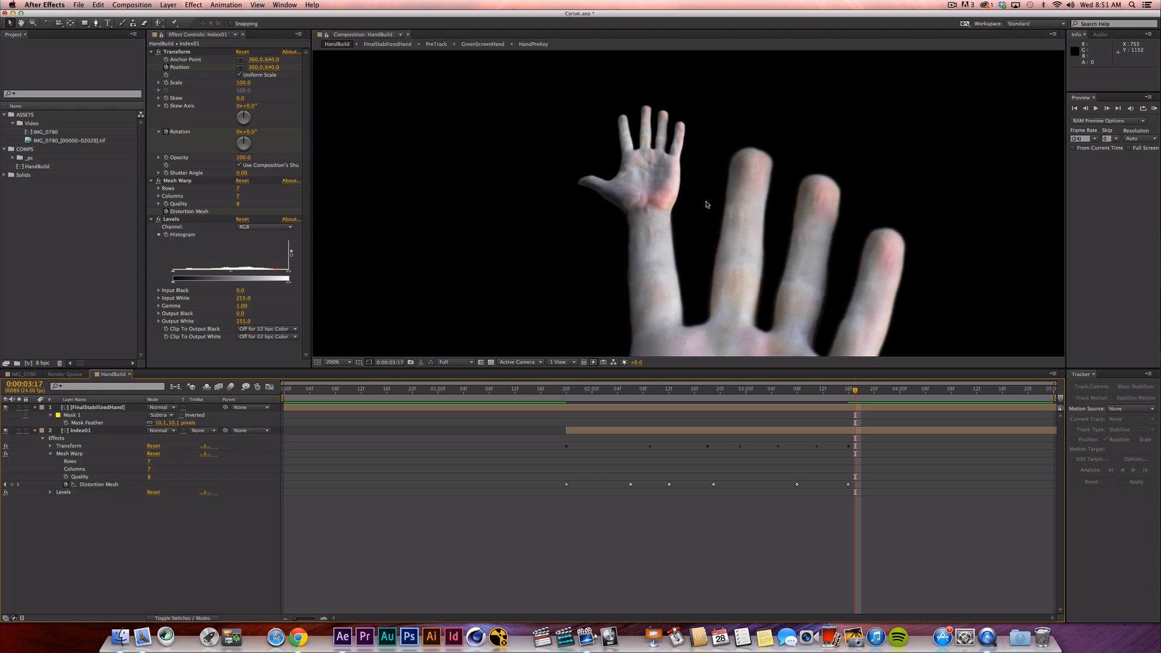
View only the red channel and, in the Levels effect's Red channel, set Red Output Black to 11.0 and Red Output White to 228.0.
{"action": "left_click", "coordinate": [430, 362]}
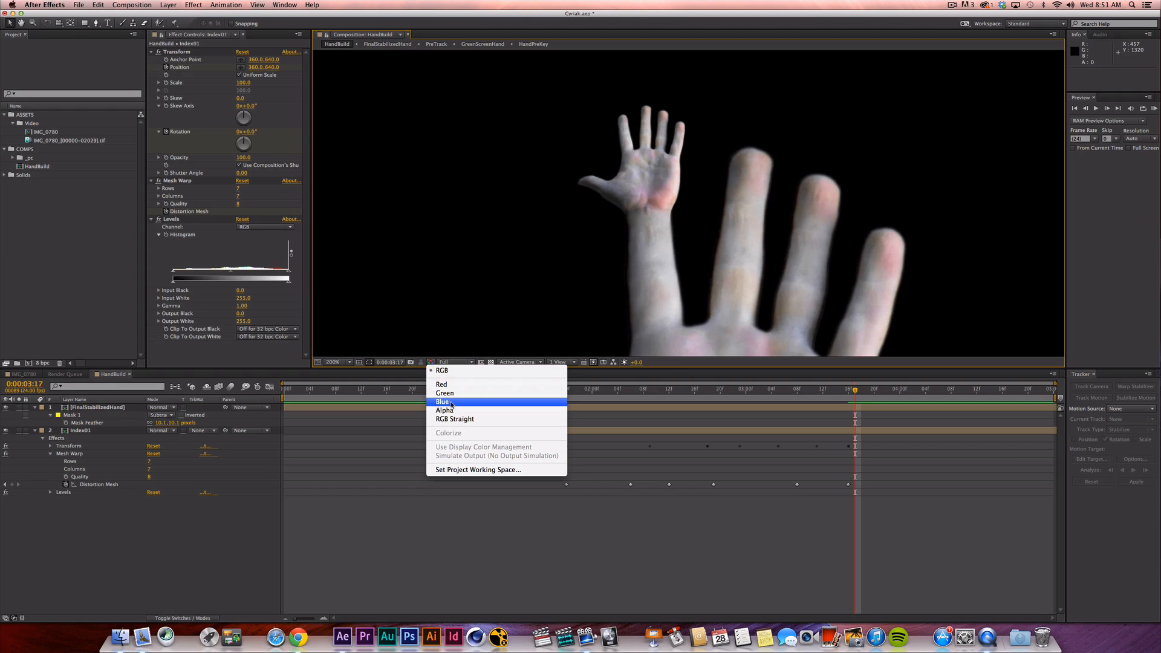
{"action": "left_click", "coordinate": [574, 277]}
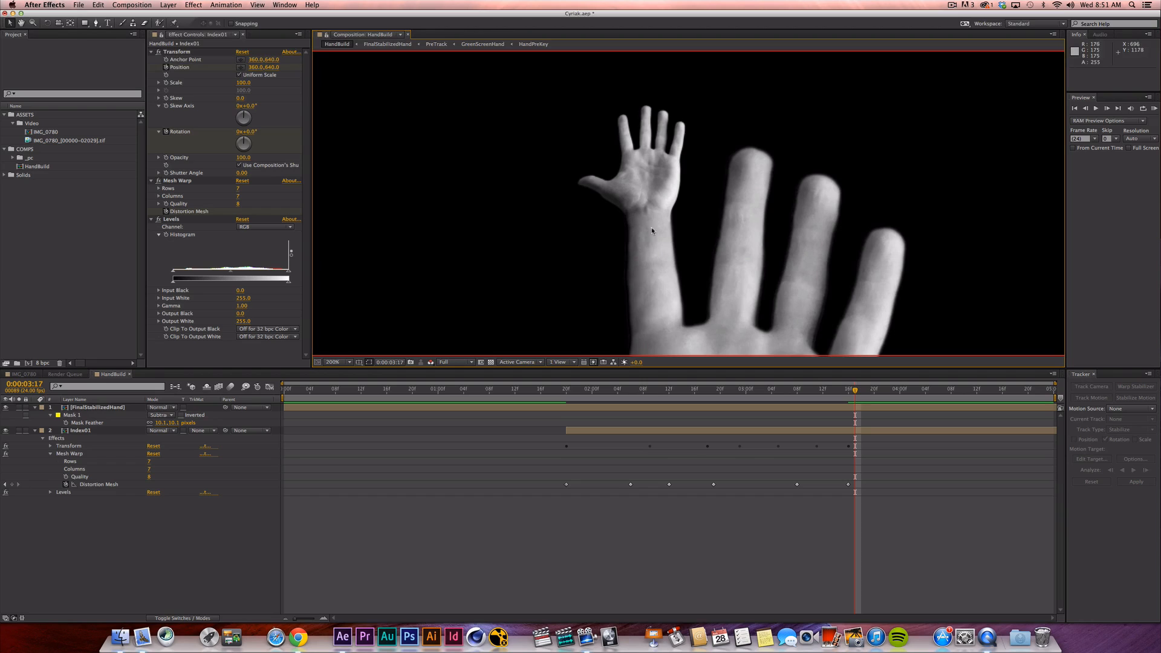
{"action": "left_click", "coordinate": [257, 228]}
{"action": "left_click", "coordinate": [264, 247]}
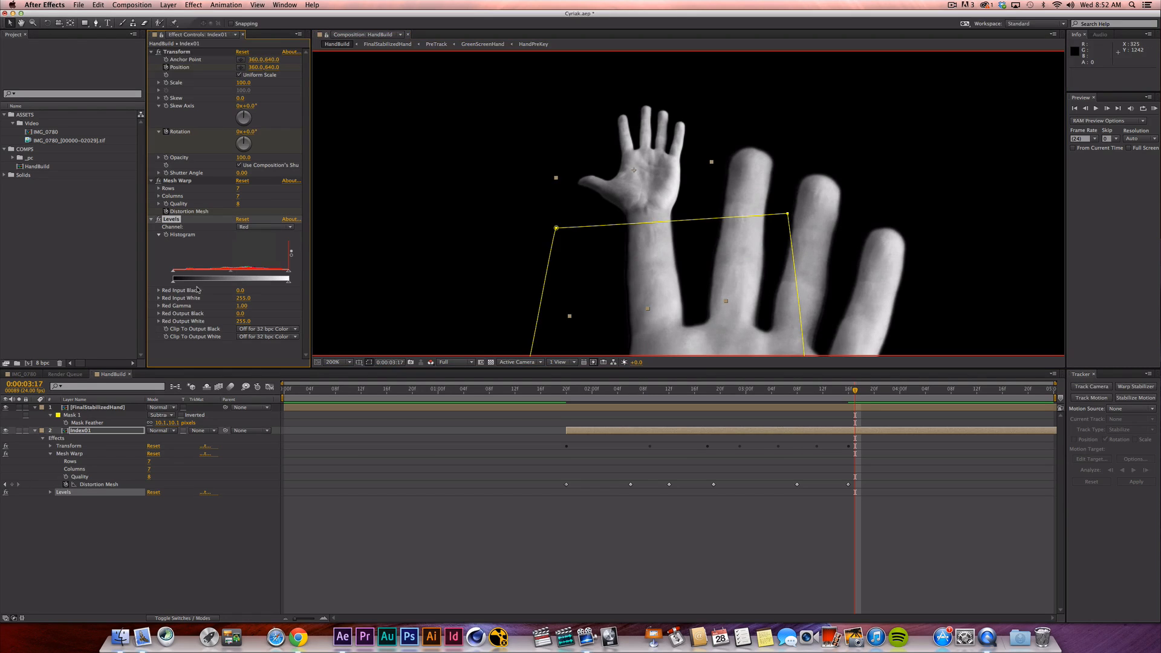
{"action": "left_click_drag", "start_coordinate": [173, 283], "coordinate": [182, 282]}
{"action": "left_click_drag", "start_coordinate": [289, 282], "coordinate": [278, 284]}
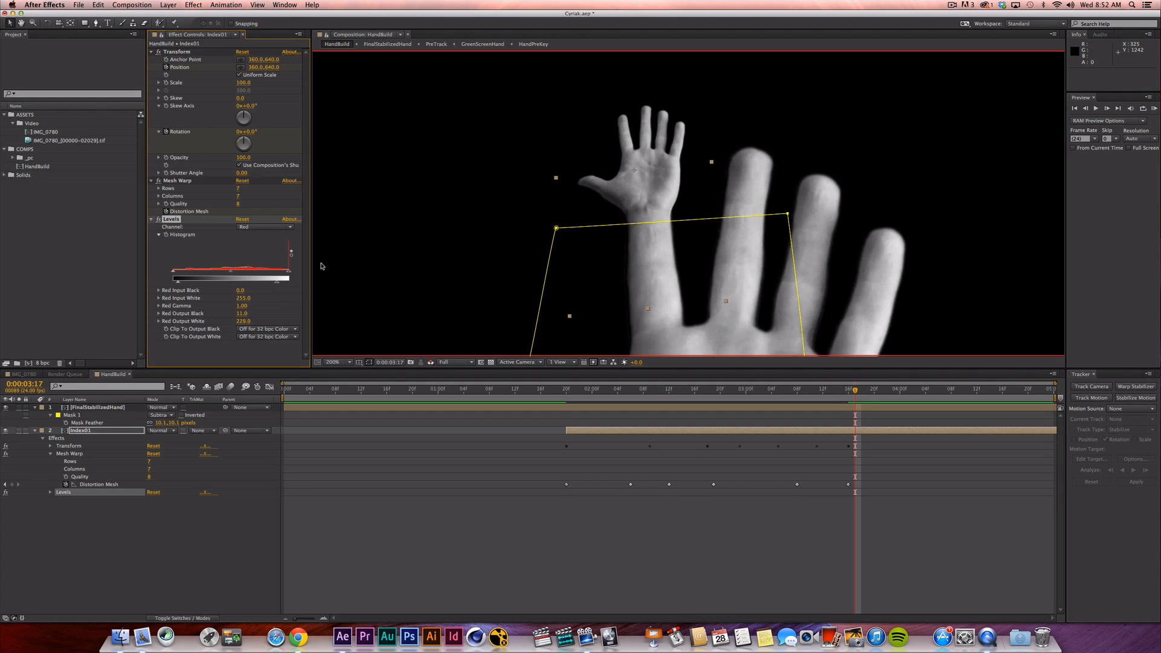
Compare the small hand's red-channel tones with the Levels effect off and on, leaving it enabled.
{"action": "left_click", "coordinate": [159, 219]}
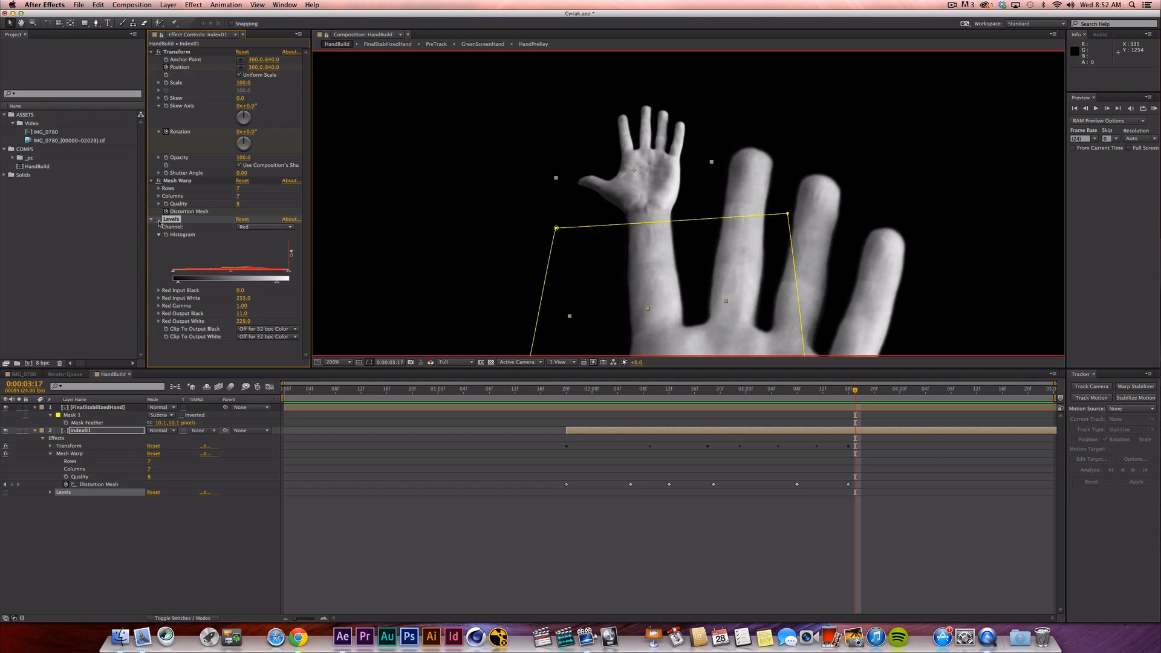
{"action": "left_click", "coordinate": [158, 220]}
{"action": "left_click", "coordinate": [158, 220]}
{"action": "left_click", "coordinate": [157, 221]}
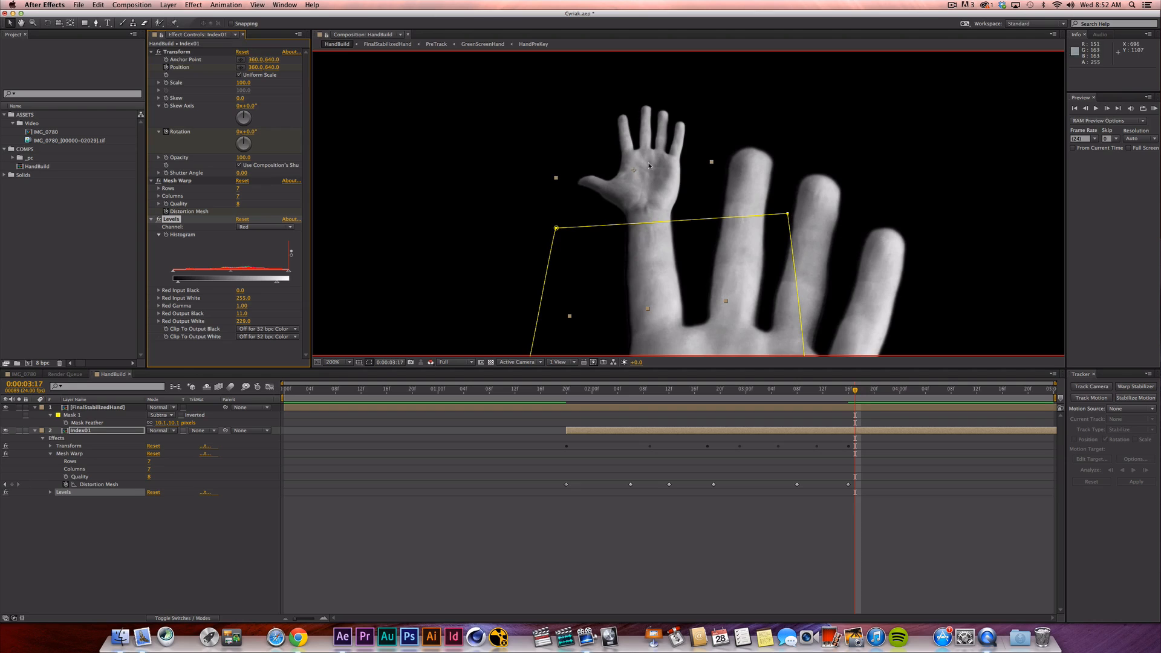
View only the green channel and, in the Levels effect's Green channel, set Green Gamma to 1.13 and Green Output Black to 7.0.
{"action": "left_click", "coordinate": [430, 362]}
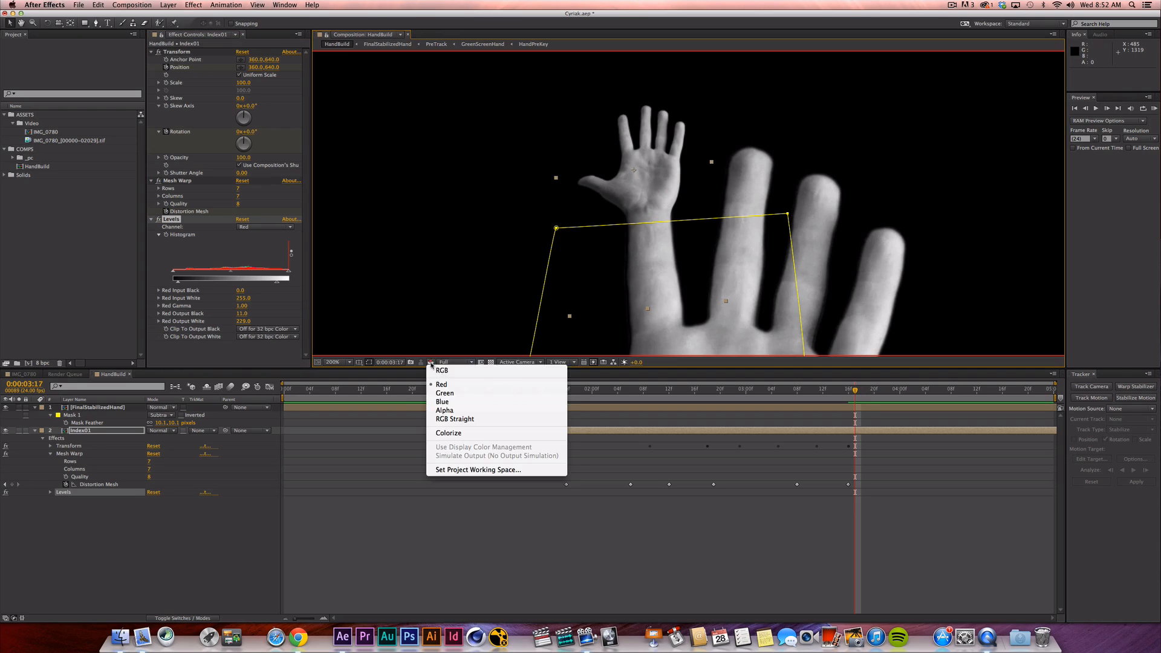
{"action": "left_click", "coordinate": [444, 393]}
{"action": "left_click", "coordinate": [267, 227]}
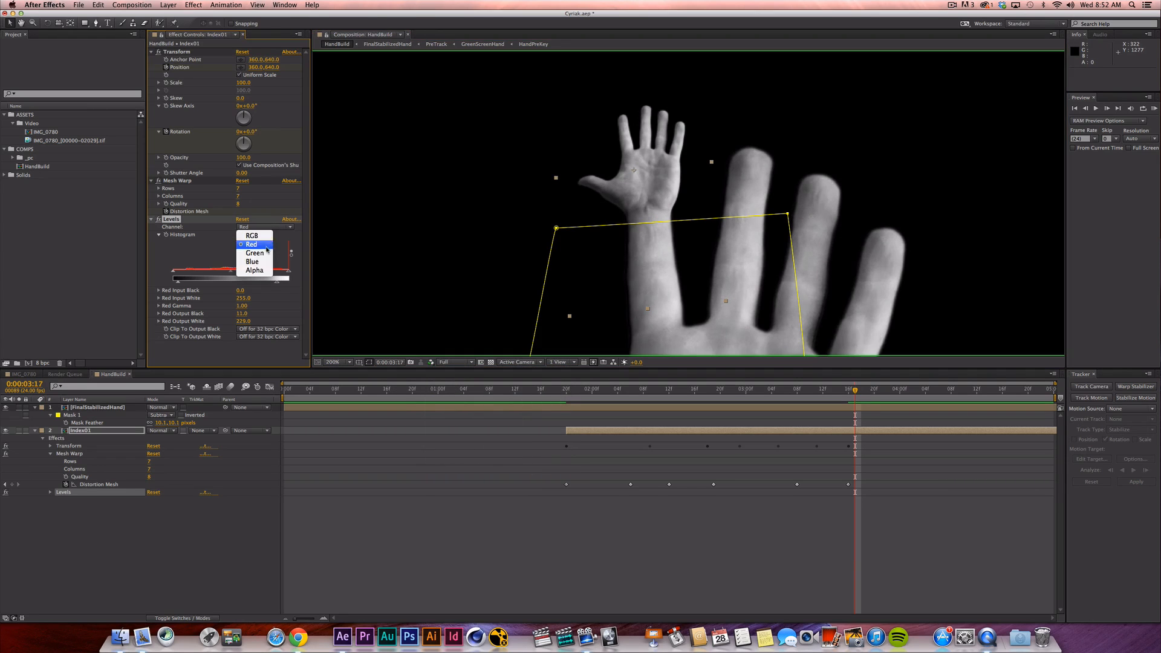
{"action": "left_click", "coordinate": [259, 252]}
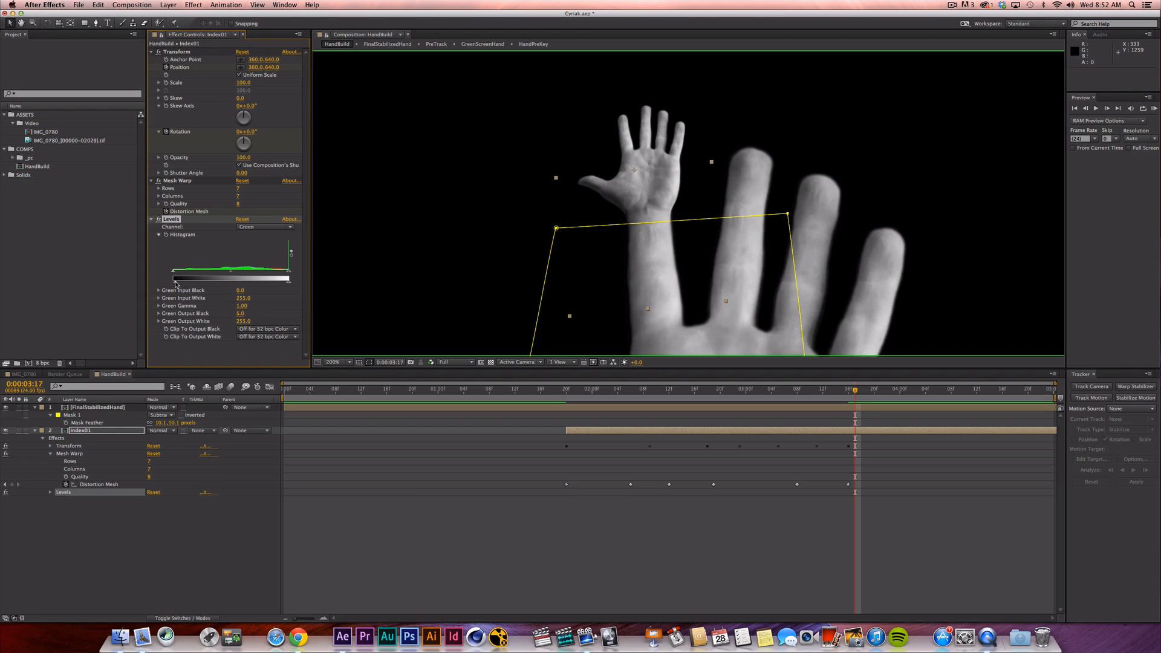
{"action": "left_click_drag", "start_coordinate": [174, 283], "coordinate": [232, 280]}
View only the blue channel and, in the Levels effect's Blue channel, set Blue Gamma to 1.13.
{"action": "left_click", "coordinate": [265, 227]}
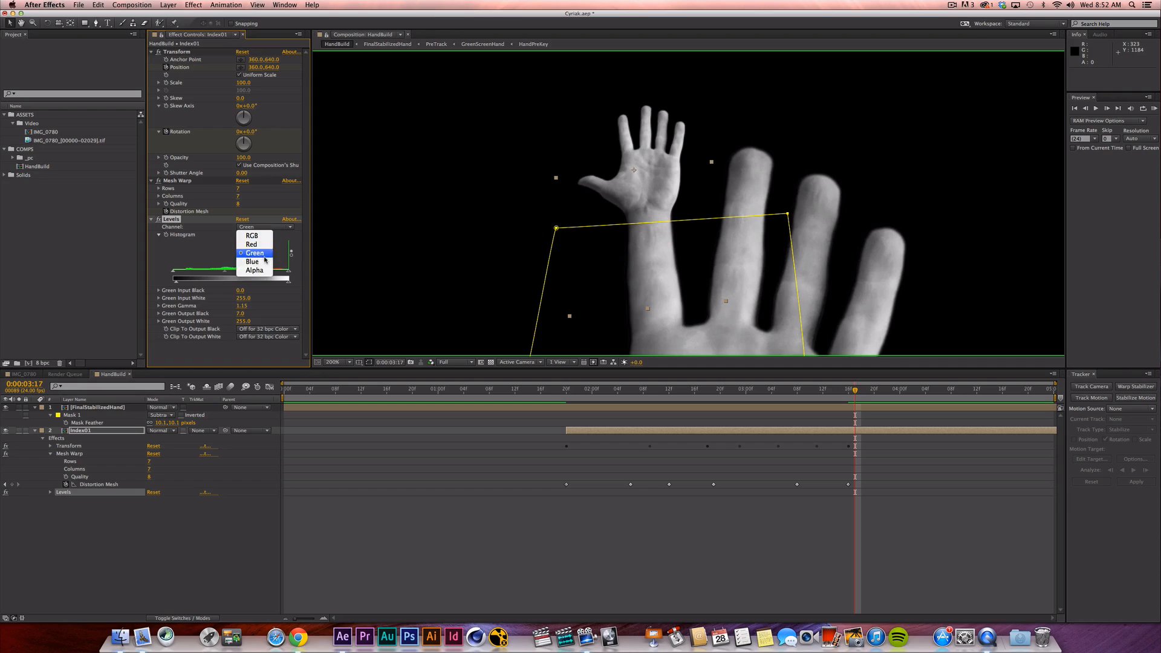
{"action": "left_click", "coordinate": [265, 263]}
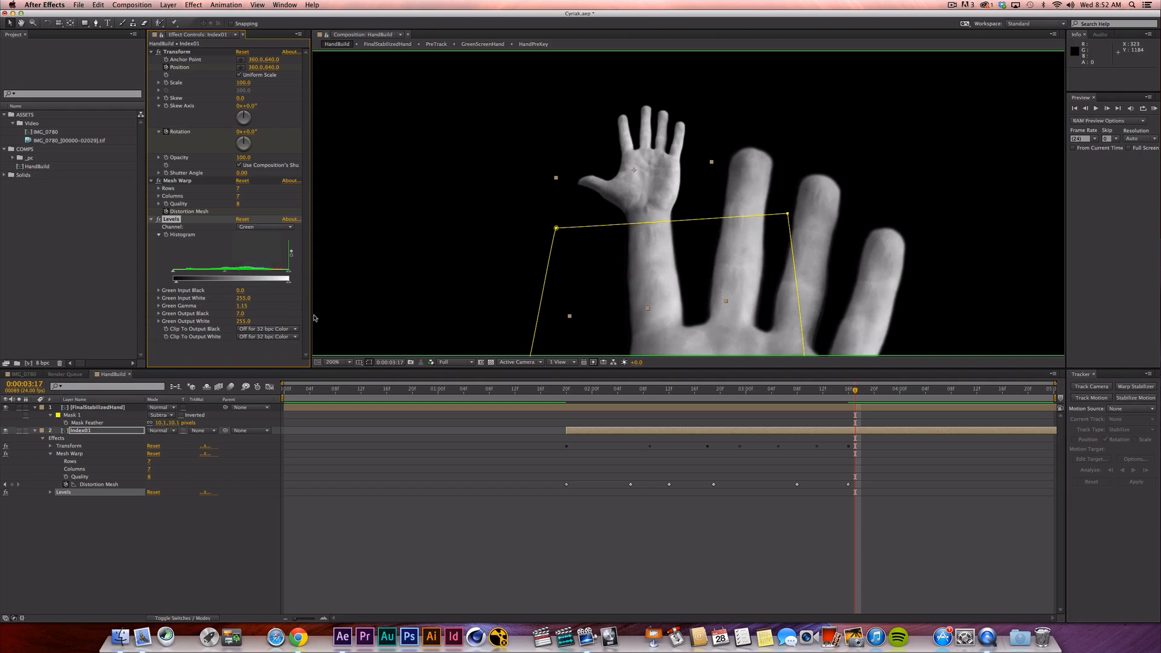
{"action": "left_click", "coordinate": [431, 362]}
{"action": "left_click", "coordinate": [445, 402]}
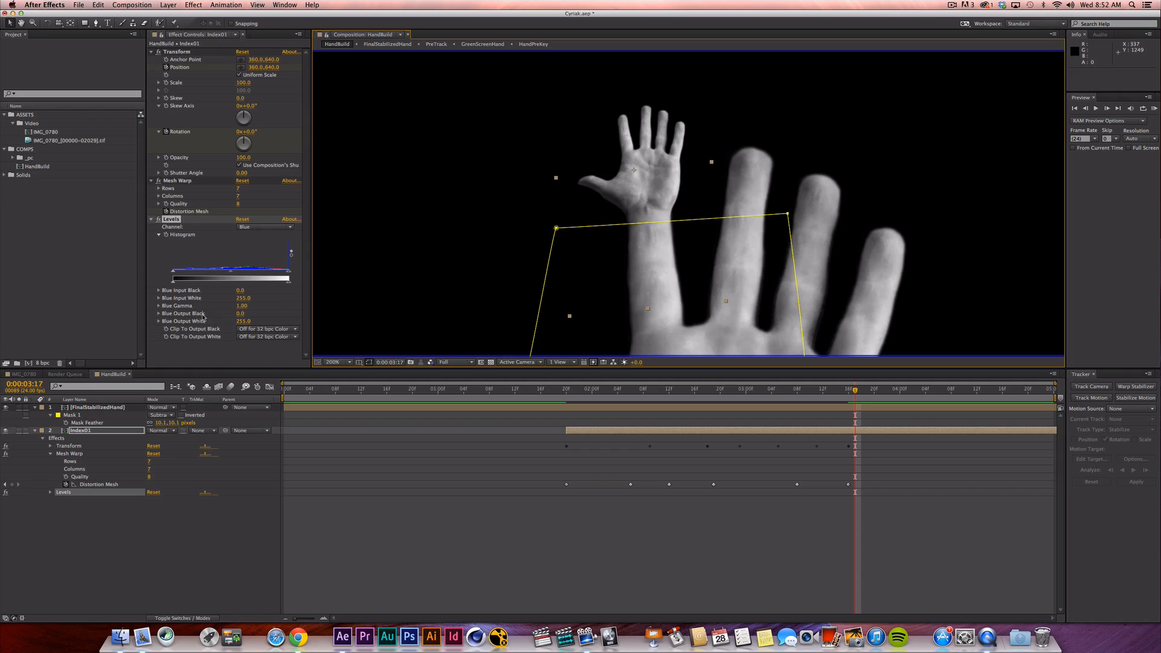
{"action": "left_click_drag", "start_coordinate": [231, 274], "coordinate": [226, 274]}
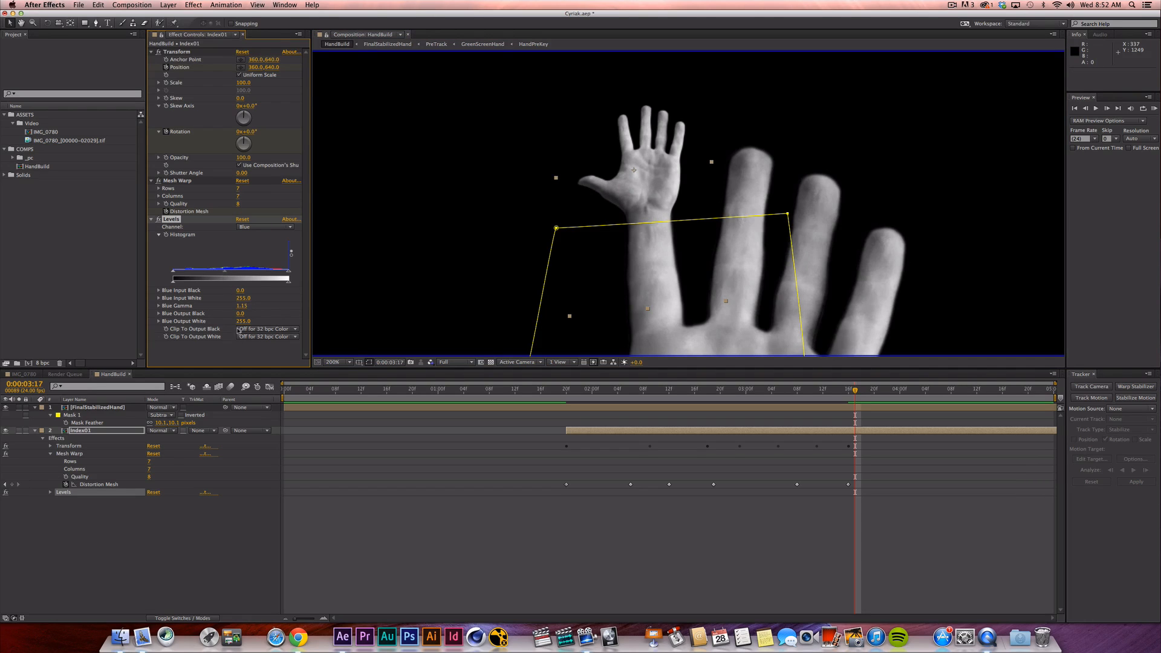
Return both the Levels channel and the composition view to RGB, and deselect the layer to judge the full-color match.
{"action": "left_click", "coordinate": [269, 227]}
{"action": "left_click", "coordinate": [266, 237]}
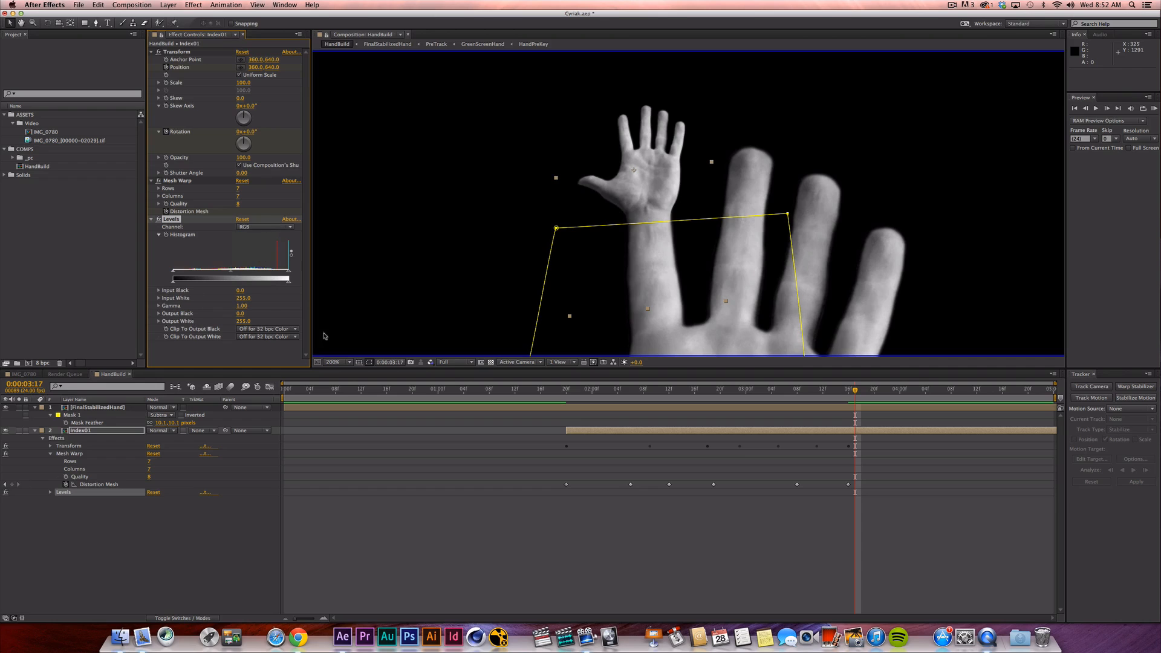
{"action": "left_click", "coordinate": [430, 362]}
{"action": "left_click", "coordinate": [446, 377]}
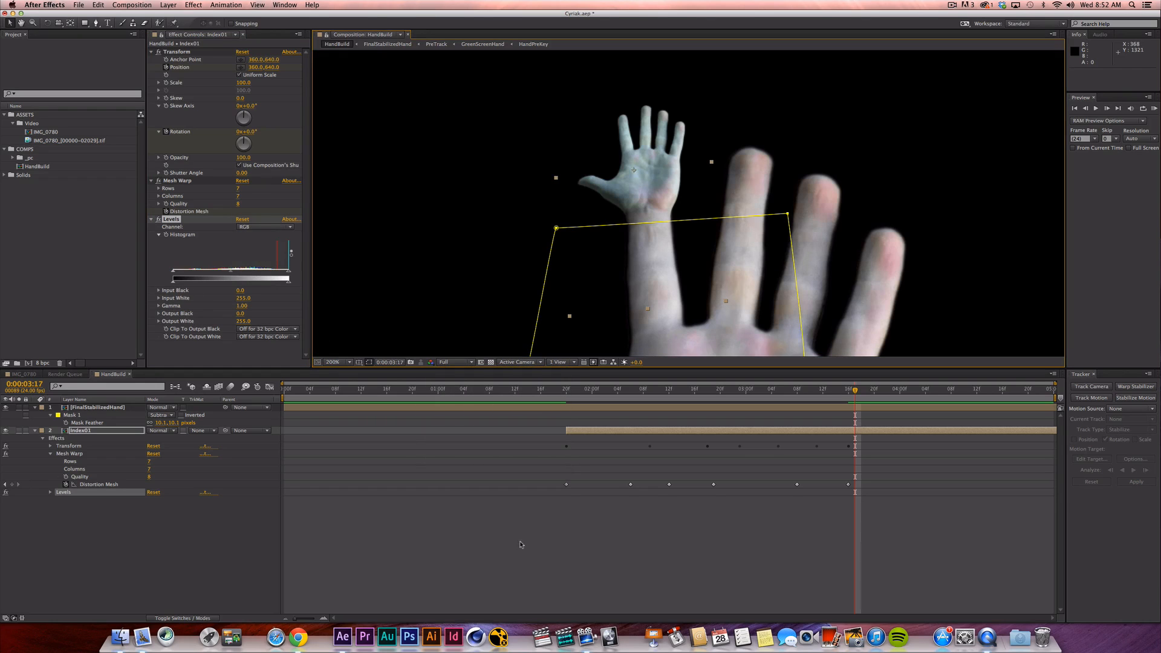
{"action": "key", "text": "F2"}
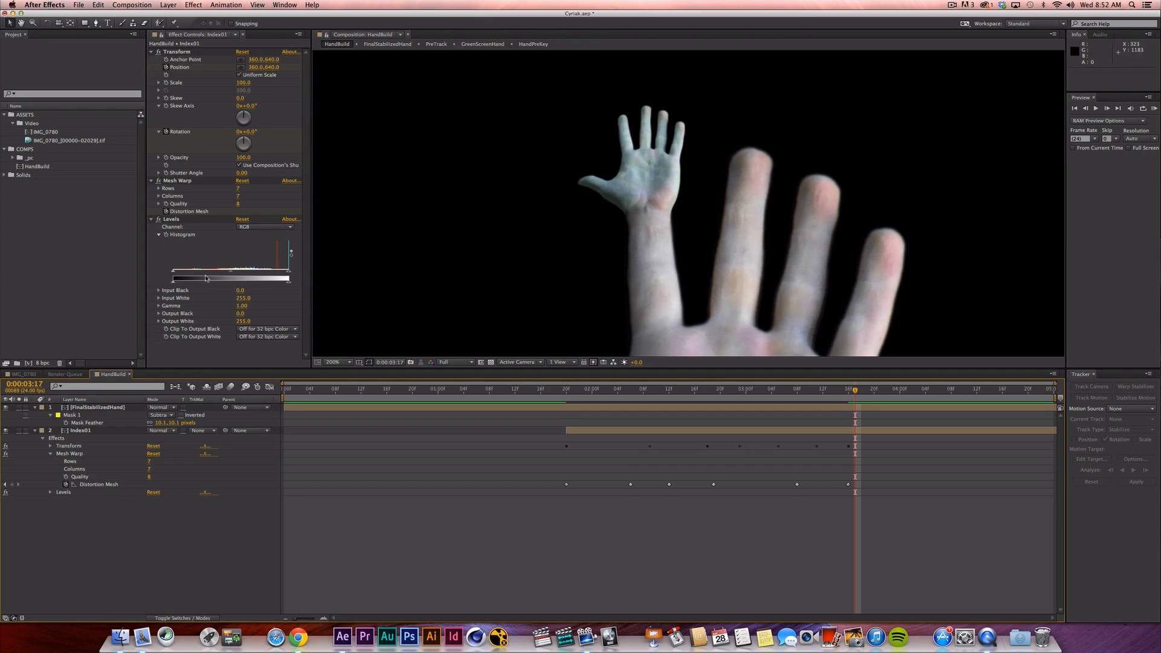
In the Levels effect's Blue channel, set Blue Gamma to 1.10, keeping Blue Output Black at 0.0.
{"action": "left_click", "coordinate": [263, 228]}
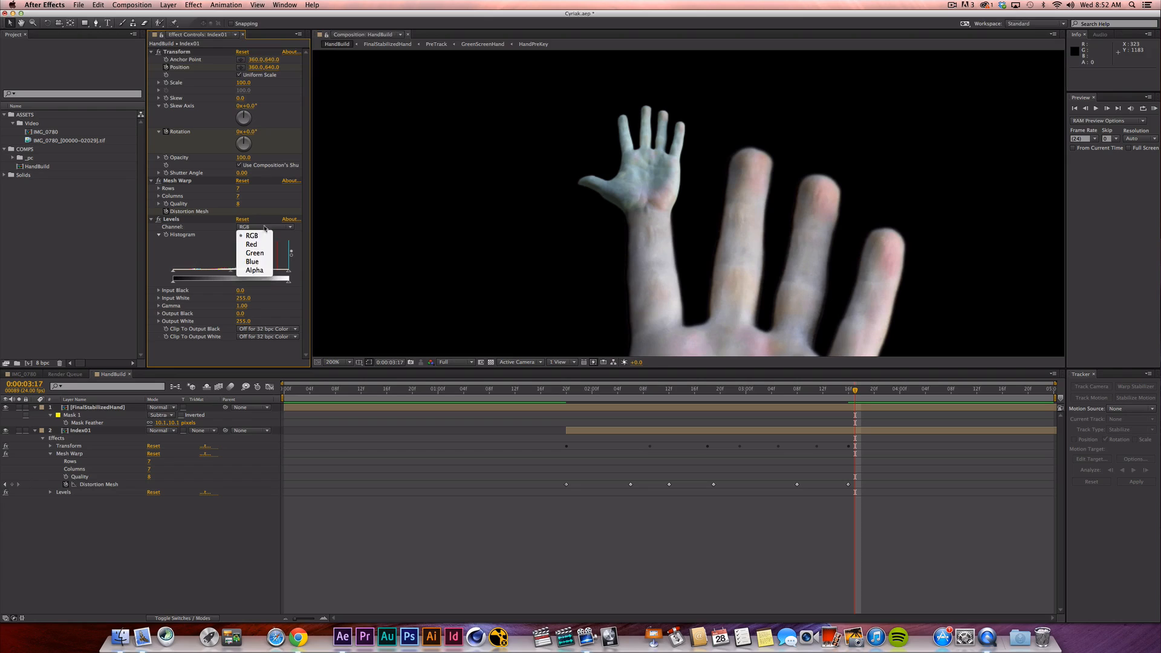
{"action": "left_click", "coordinate": [261, 262]}
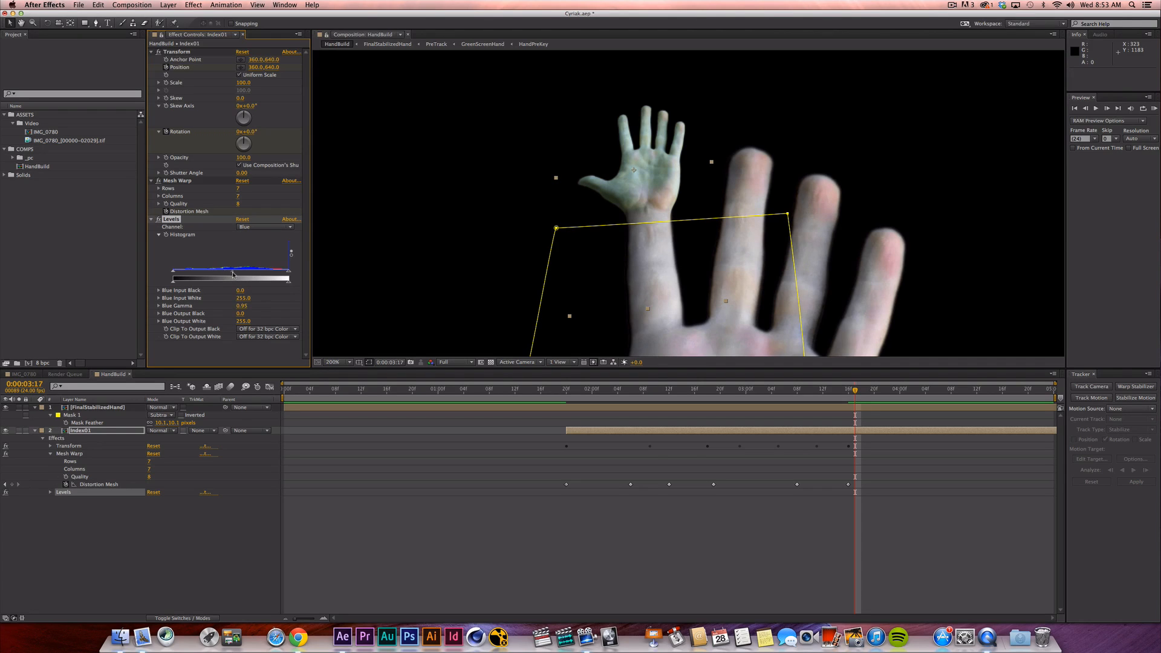
{"action": "left_click_drag", "start_coordinate": [232, 273], "coordinate": [222, 275]}
{"action": "left_click_drag", "start_coordinate": [174, 282], "coordinate": [173, 271]}
{"action": "left_click_drag", "start_coordinate": [175, 282], "coordinate": [173, 282]}
In the Levels effect's Red channel, set Red Gamma to 1.19, Red Output Black to 0.0 and Red Output White to 255.0.
{"action": "left_click", "coordinate": [272, 230]}
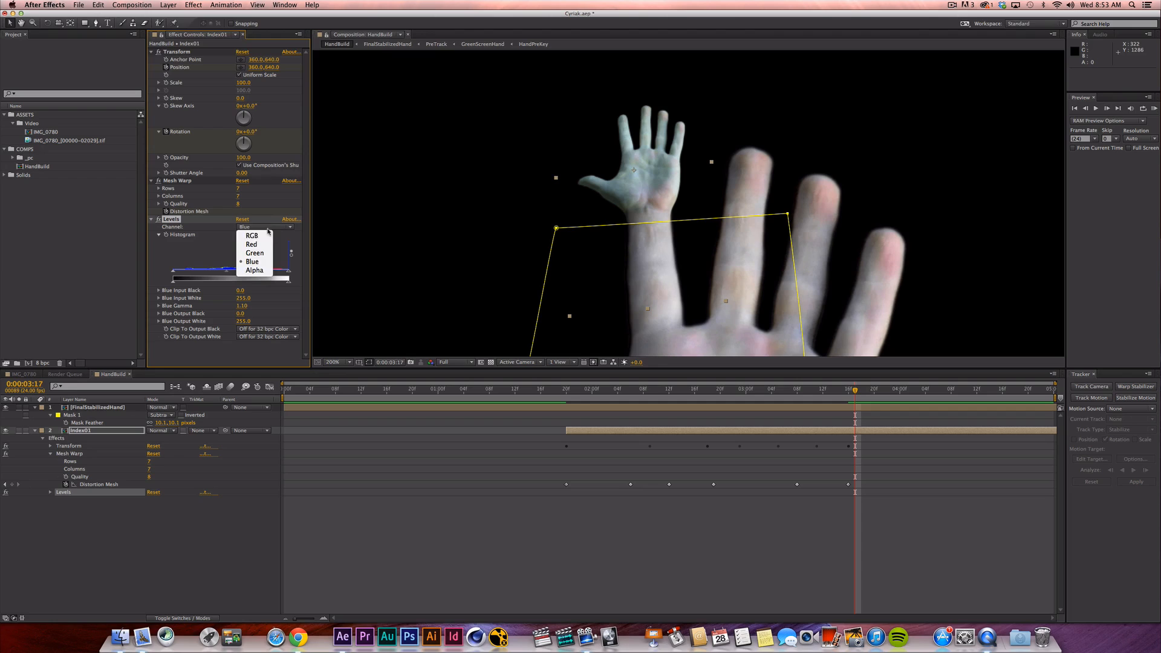
{"action": "left_click", "coordinate": [266, 245]}
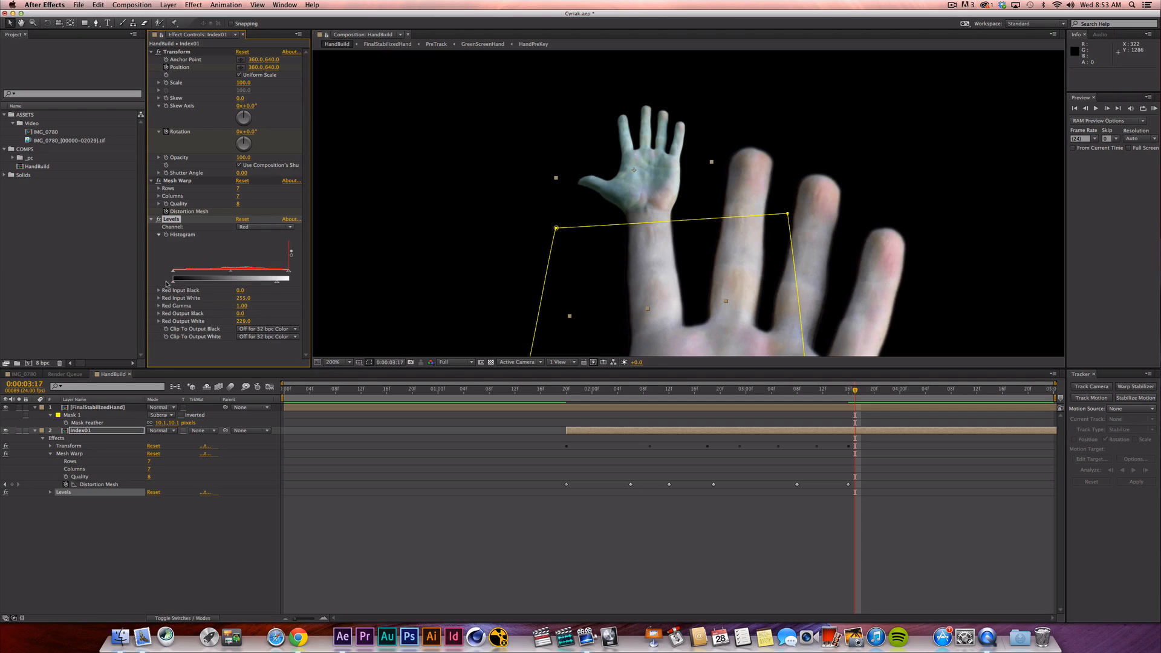
{"action": "left_click_drag", "start_coordinate": [277, 283], "coordinate": [320, 291]}
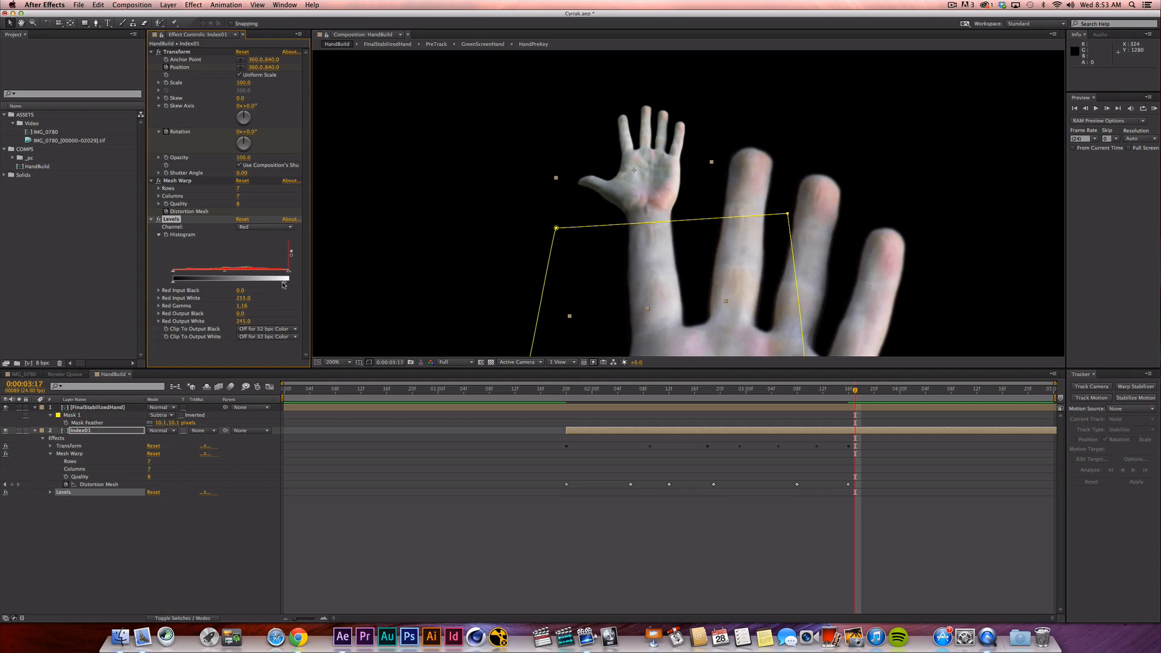
{"action": "left_click_drag", "start_coordinate": [284, 285], "coordinate": [290, 284]}
{"action": "mouse_move", "coordinate": [289, 285]}
{"action": "left_mouse_down"}
{"action": "mouse_move", "coordinate": [253, 285]}
{"action": "mouse_move", "coordinate": [290, 285]}
{"action": "left_mouse_up"}
{"action": "mouse_move", "coordinate": [174, 284]}
{"action": "left_mouse_down"}
{"action": "mouse_move", "coordinate": [233, 283]}
{"action": "mouse_move", "coordinate": [156, 285]}
{"action": "mouse_move", "coordinate": [182, 274]}
{"action": "mouse_move", "coordinate": [159, 273]}
{"action": "left_mouse_up"}
Compare the small hand's full color up close with the Levels effect off and on, leaving it enabled.
{"action": "left_click", "coordinate": [159, 221]}
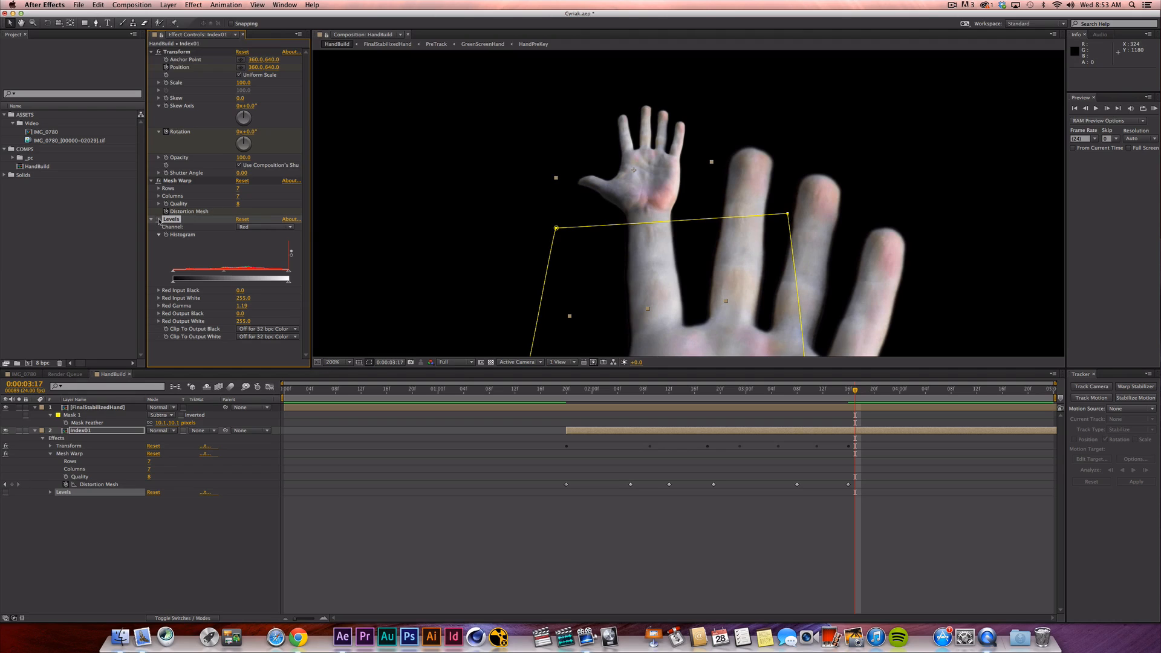
{"action": "left_click", "coordinate": [159, 220]}
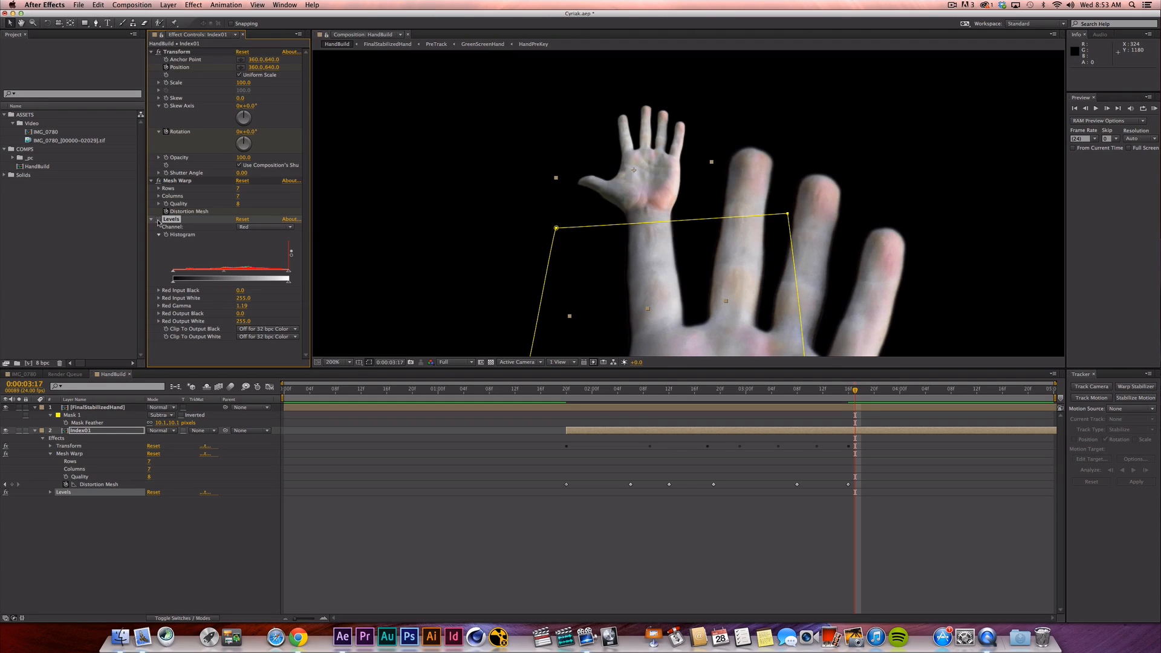
{"action": "left_click", "coordinate": [159, 221]}
{"action": "left_click", "coordinate": [159, 221]}
{"action": "left_click", "coordinate": [158, 221]}
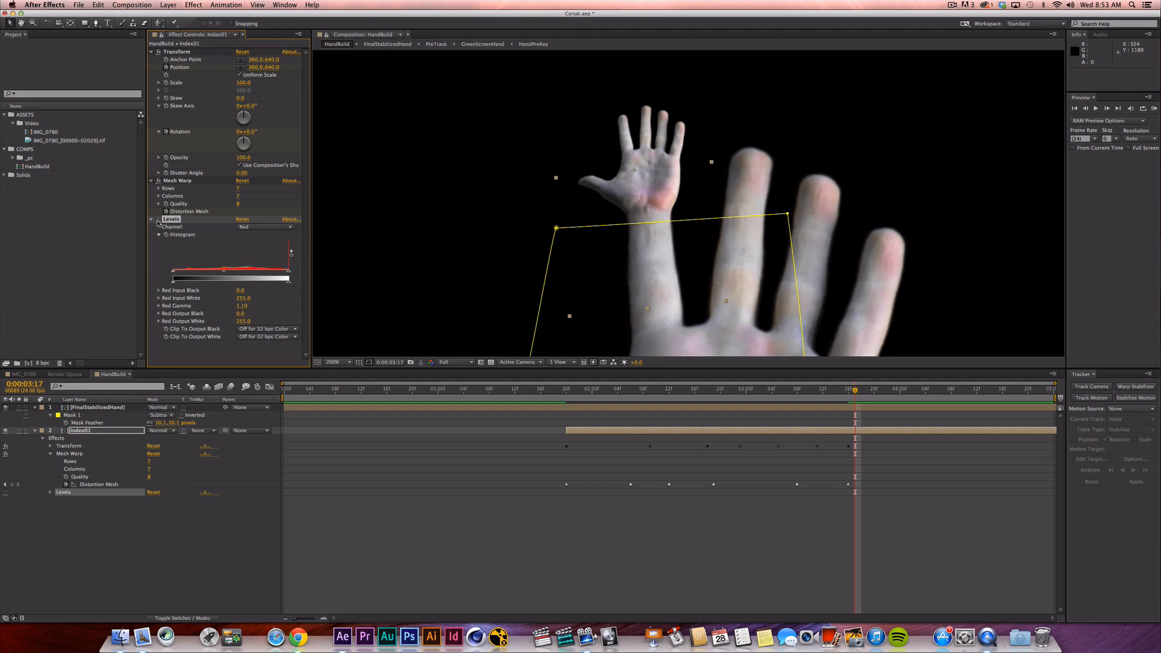
{"action": "left_click", "coordinate": [159, 221]}
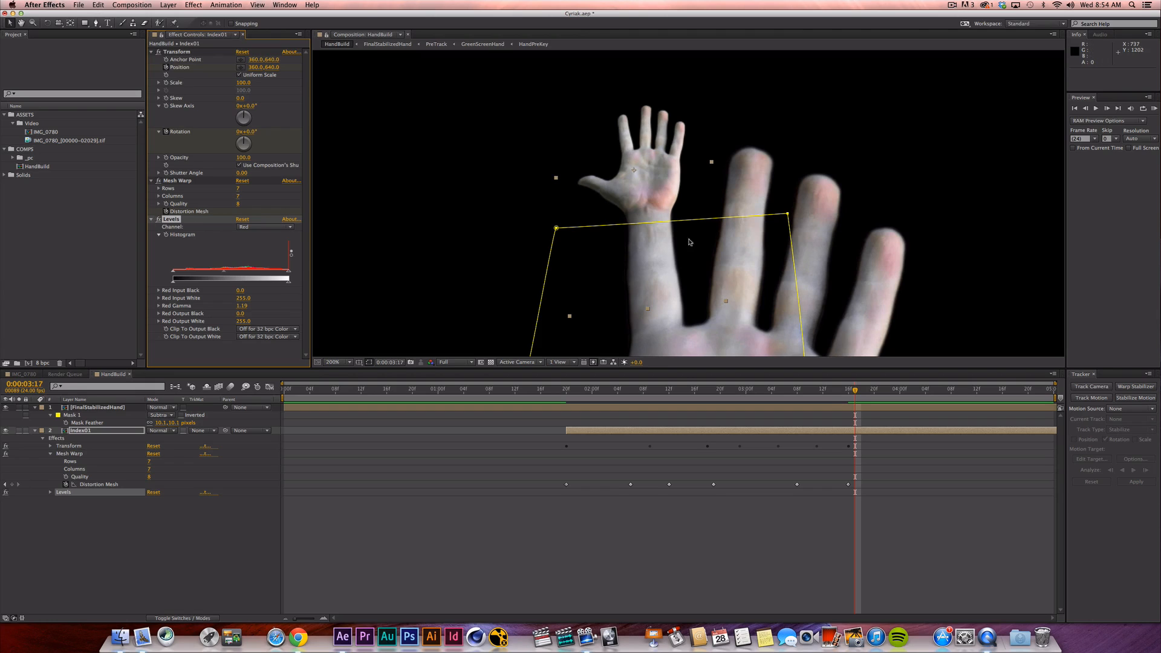
Compare the small hand against the whole large hand at 100% with the Levels effect off and on, leaving it enabled.
{"action": "left_click", "coordinate": [553, 503]}
{"action": "key", "text": "comma"}
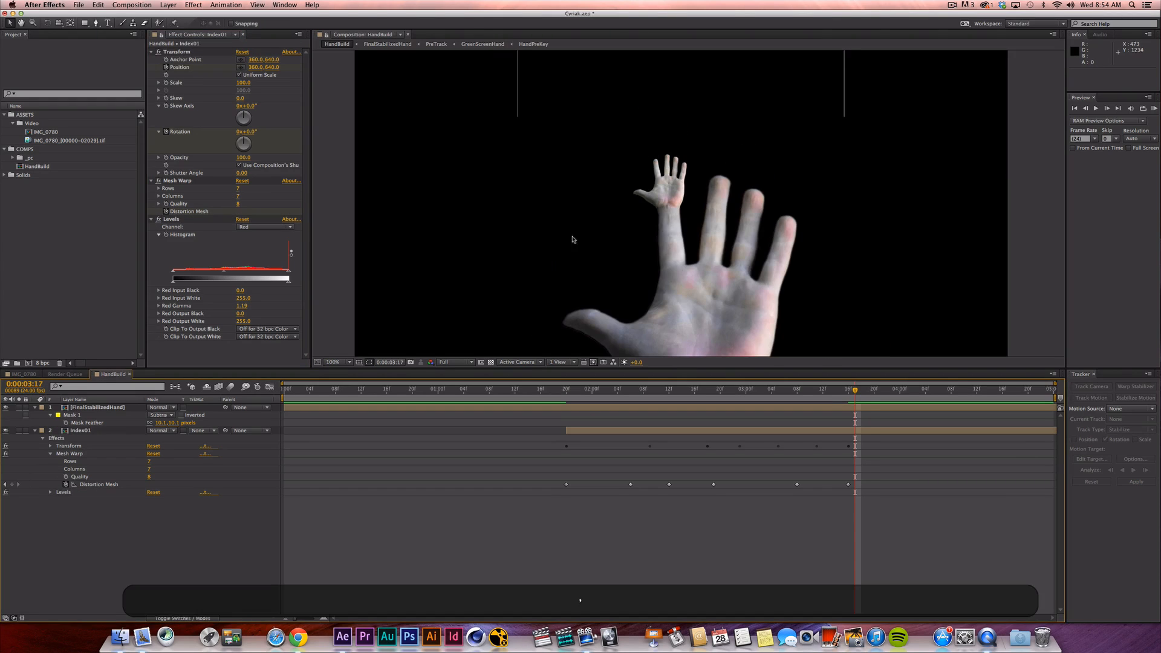
{"action": "left_click_drag", "start_coordinate": [674, 275], "coordinate": [643, 221]}
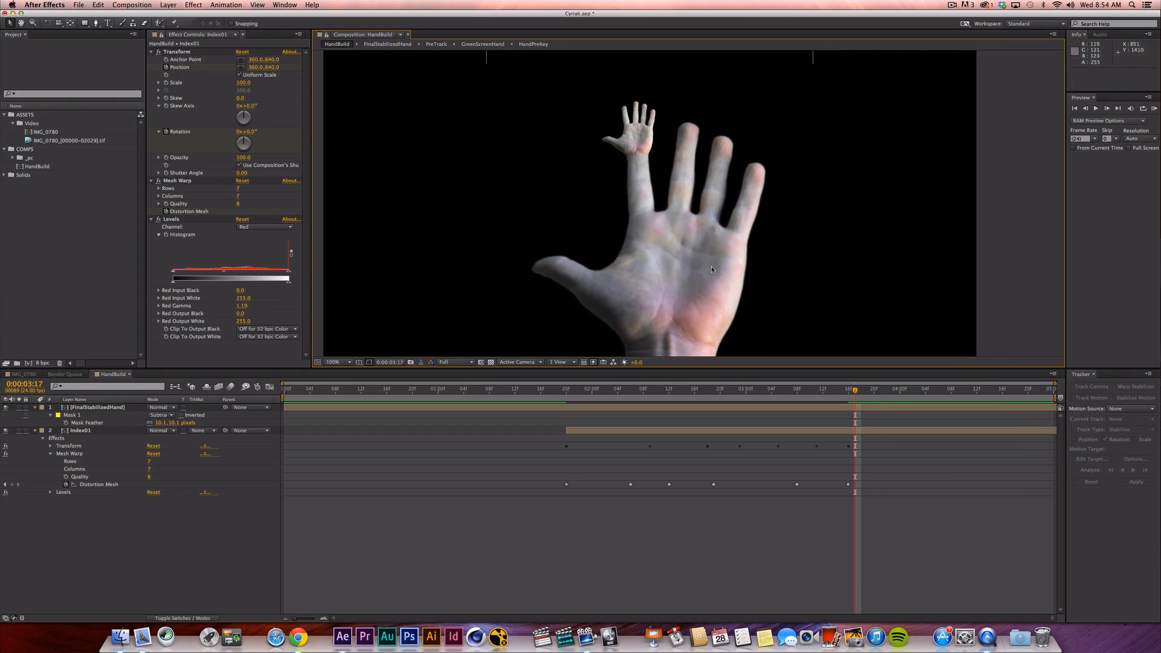
{"action": "left_click", "coordinate": [159, 219]}
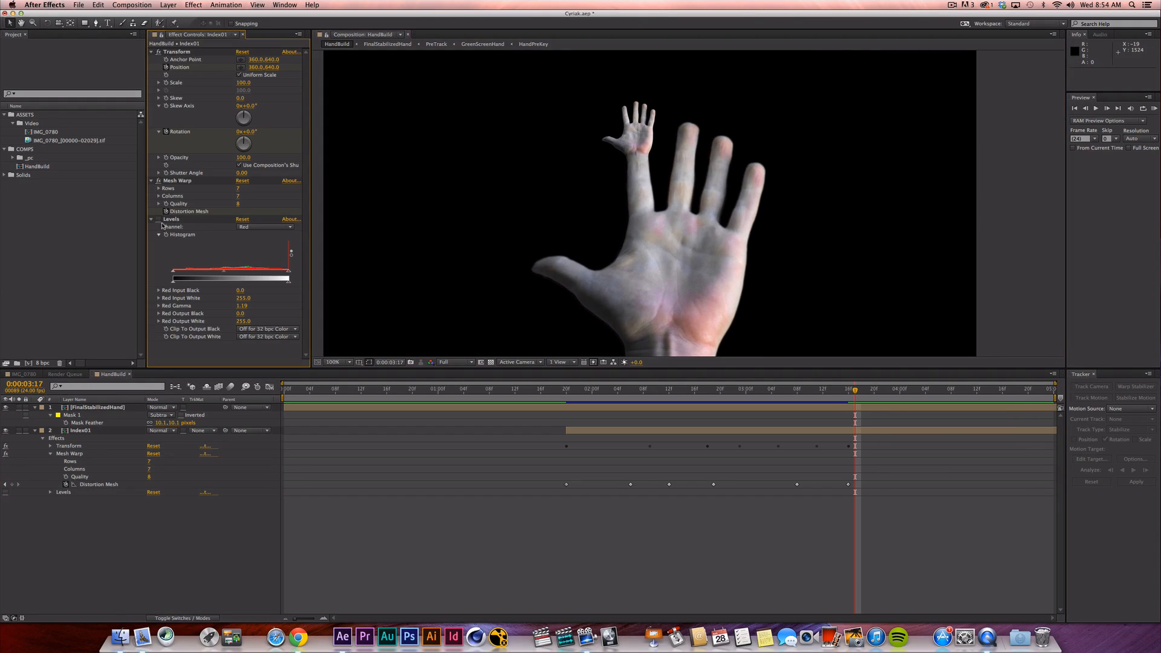
{"action": "left_click", "coordinate": [158, 220]}
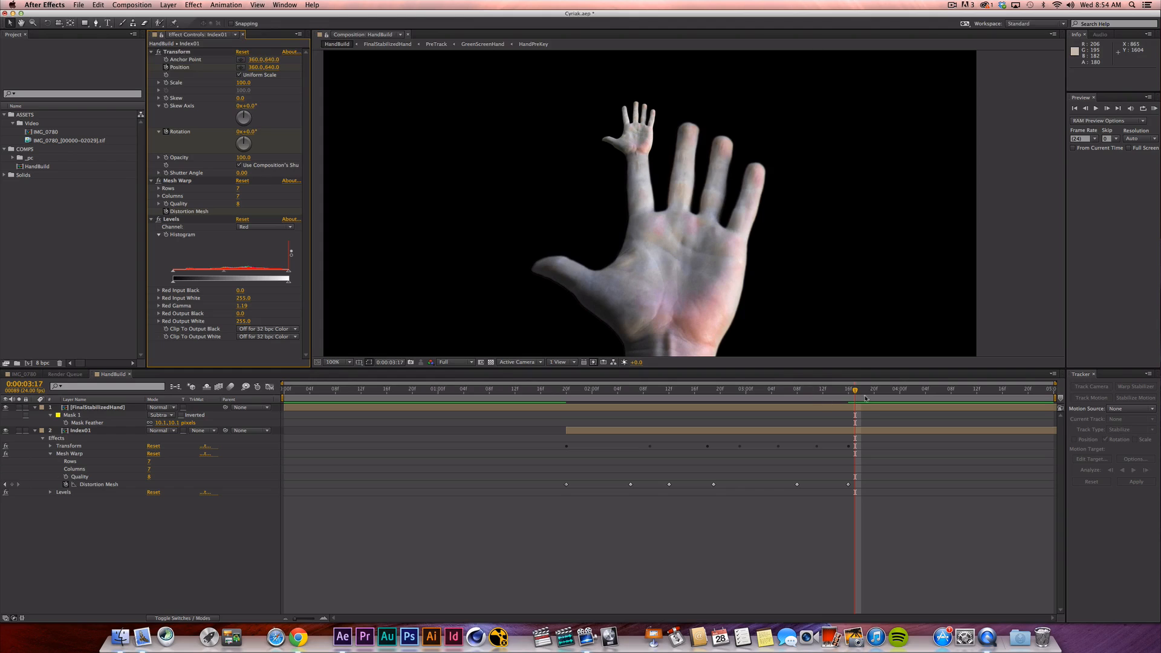
Examine the color match of the small closed fist at 0:00:01:20 at 200% magnification.
{"action": "left_click_drag", "start_coordinate": [854, 390], "coordinate": [567, 392]}
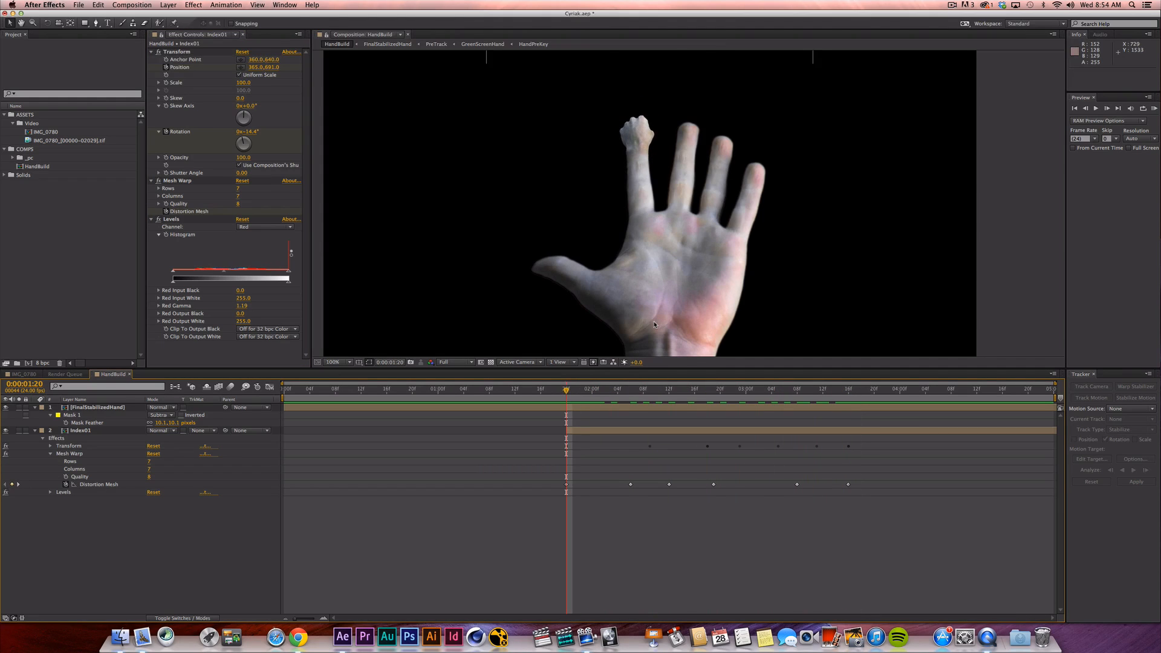
{"action": "key", "text": "period"}
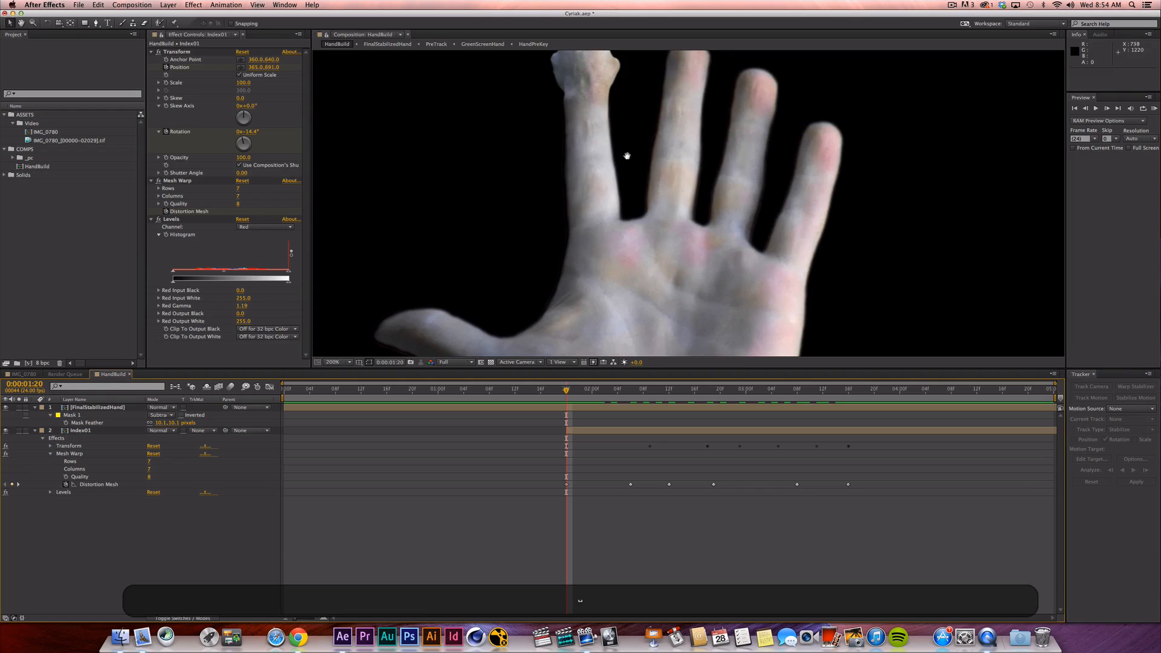
{"action": "key", "text": "space"}
{"action": "left_click_drag", "start_coordinate": [627, 160], "coordinate": [630, 215]}
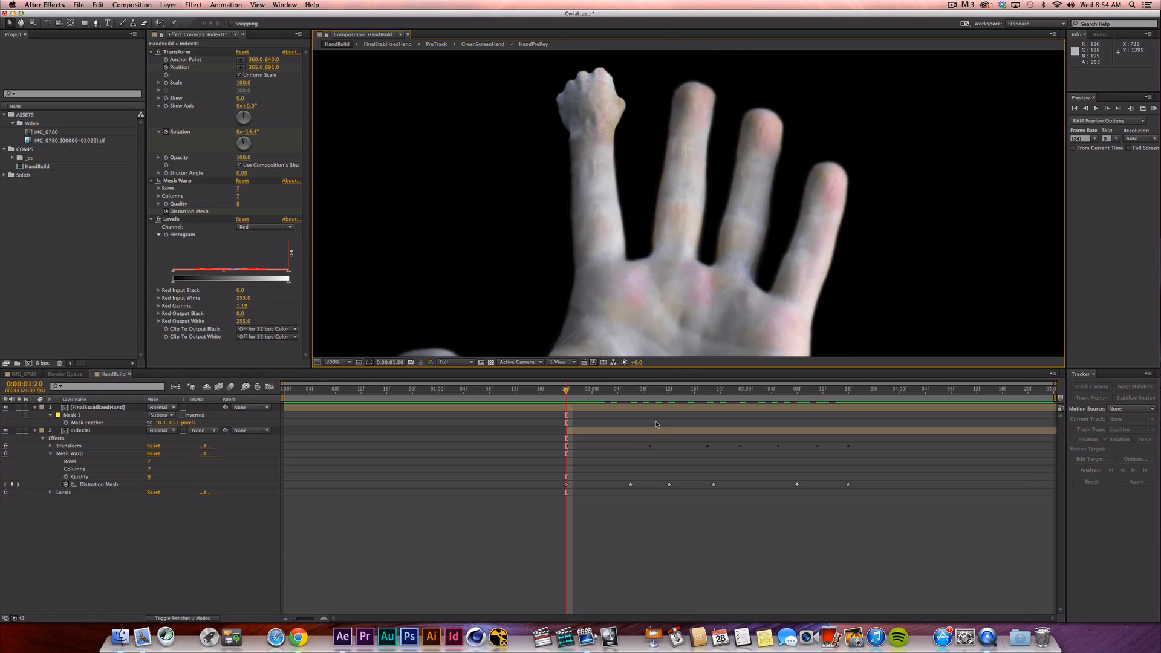
Keyframe the Levels Histogram at 0:00:02:16, and at 0:00:01:20 set the RGB channel's Gamma to 0.89 and Output Black to 10.0.
{"action": "left_click_drag", "start_coordinate": [586, 392], "coordinate": [701, 419]}
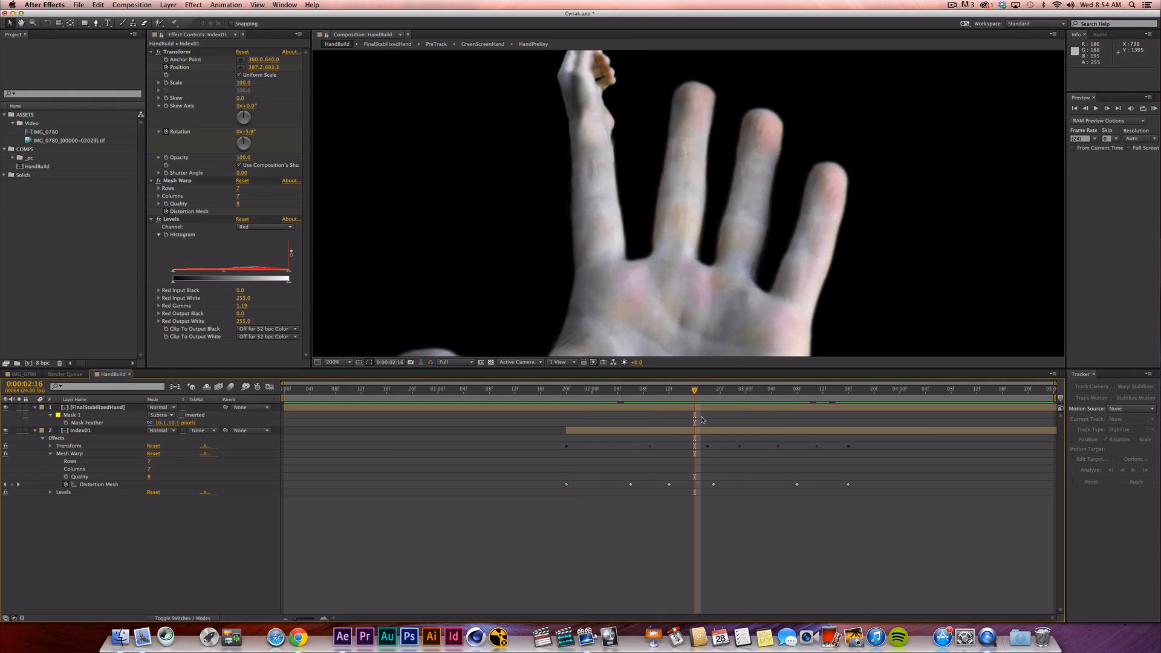
{"action": "left_click", "coordinate": [171, 219]}
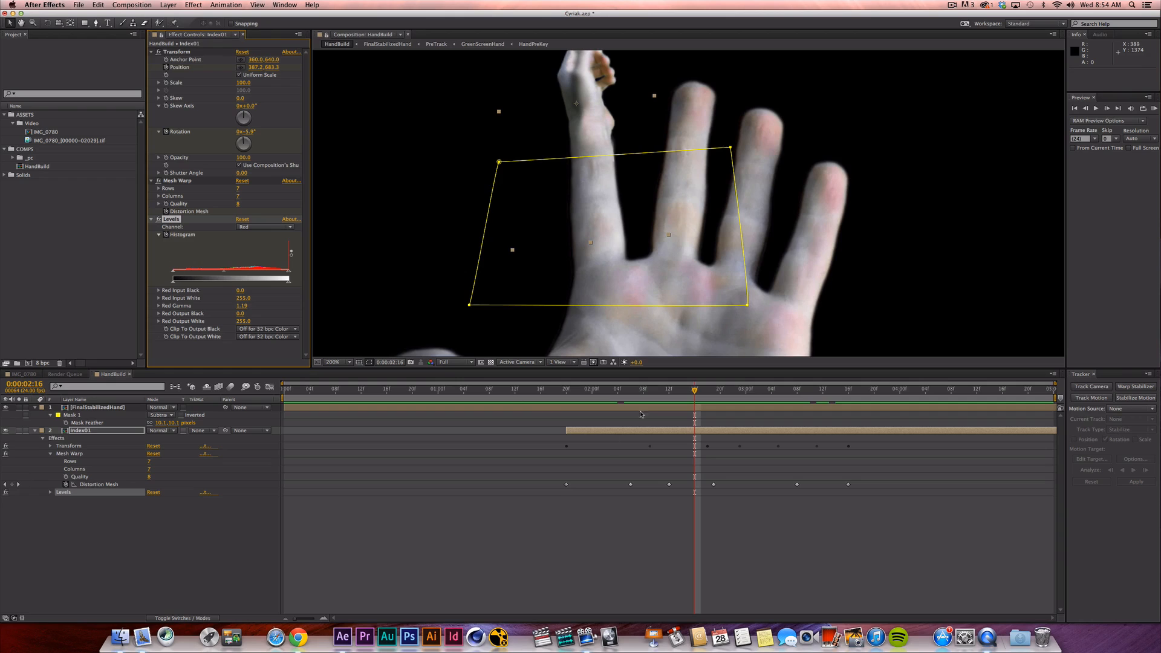
{"action": "left_click", "coordinate": [566, 394]}
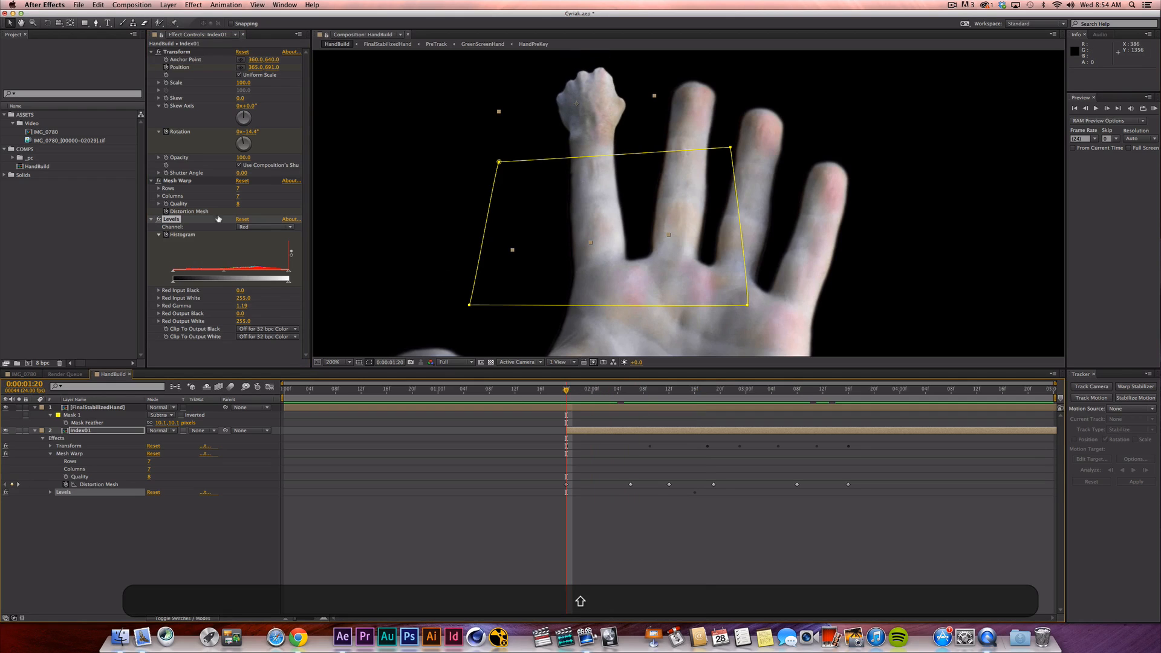
{"action": "left_click", "coordinate": [273, 228]}
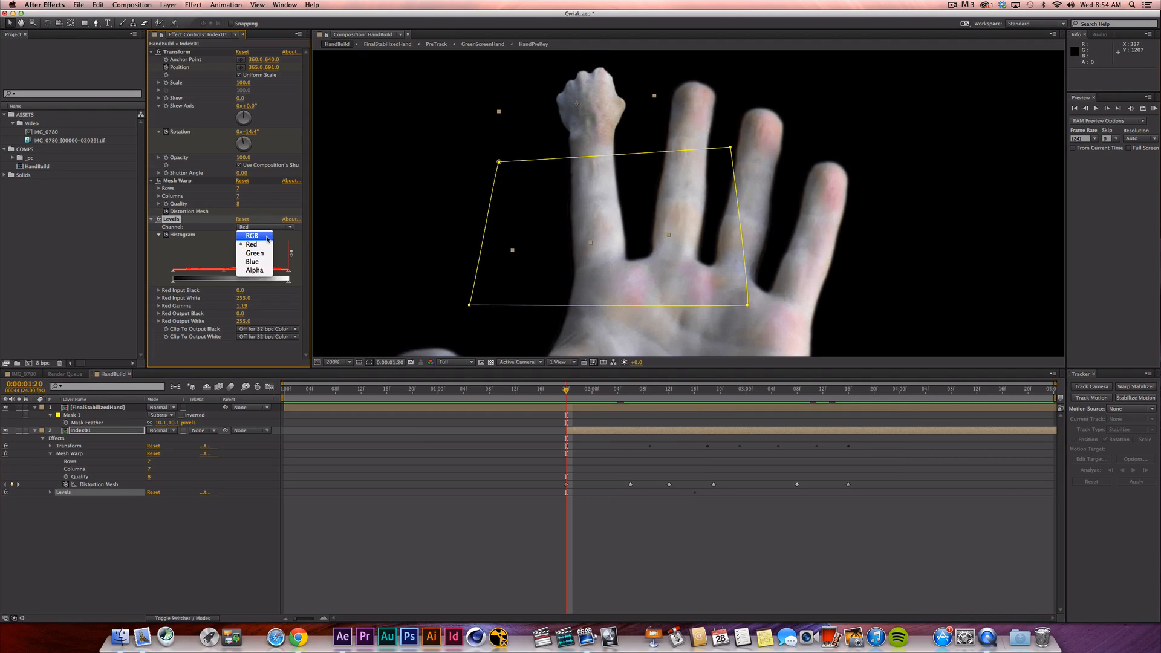
{"action": "left_click", "coordinate": [270, 261]}
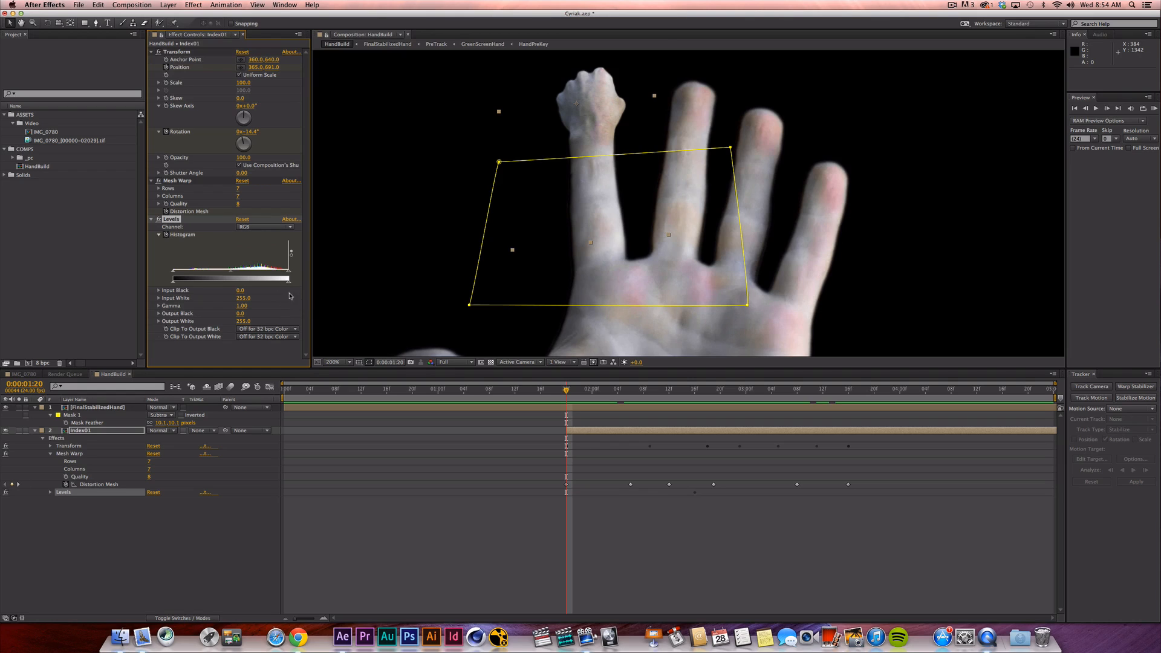
{"action": "mouse_move", "coordinate": [290, 285]}
{"action": "left_mouse_down"}
{"action": "mouse_move", "coordinate": [269, 286]}
{"action": "mouse_move", "coordinate": [295, 294]}
{"action": "left_mouse_up"}
{"action": "left_click_drag", "start_coordinate": [174, 283], "coordinate": [237, 278]}
{"action": "left_click", "coordinate": [237, 520]}
Compare the fist with the Levels effect off and on, leave it enabled, and preview the animated color correction from 0:00:01:20.
{"action": "left_click", "coordinate": [159, 223]}
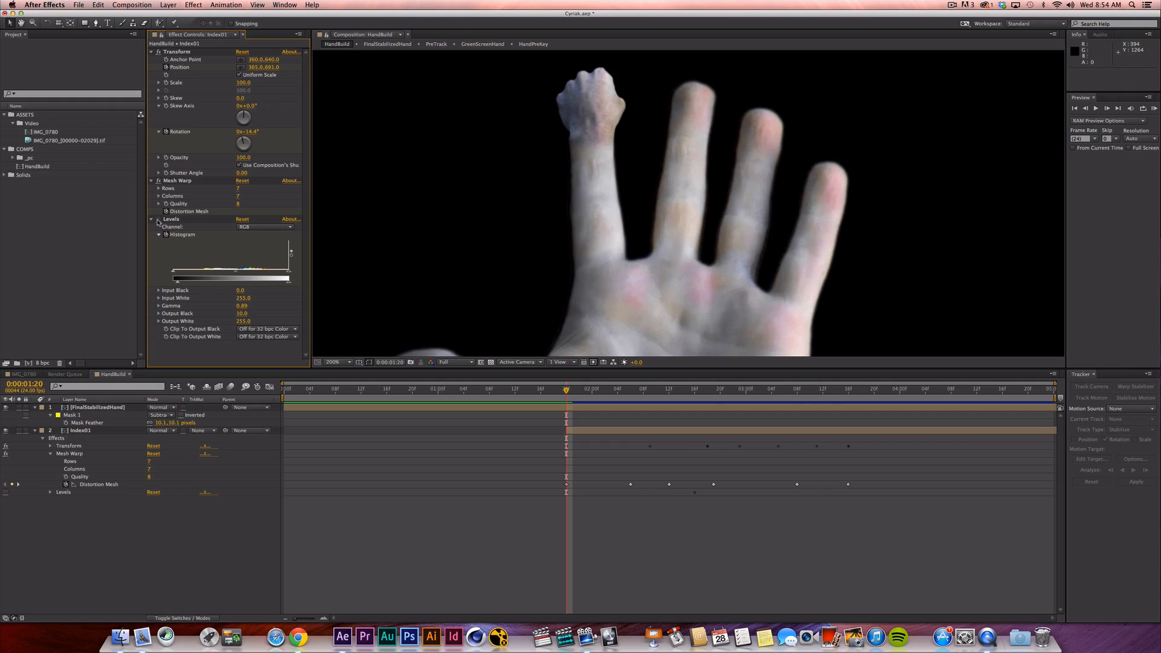
{"action": "left_click", "coordinate": [159, 220]}
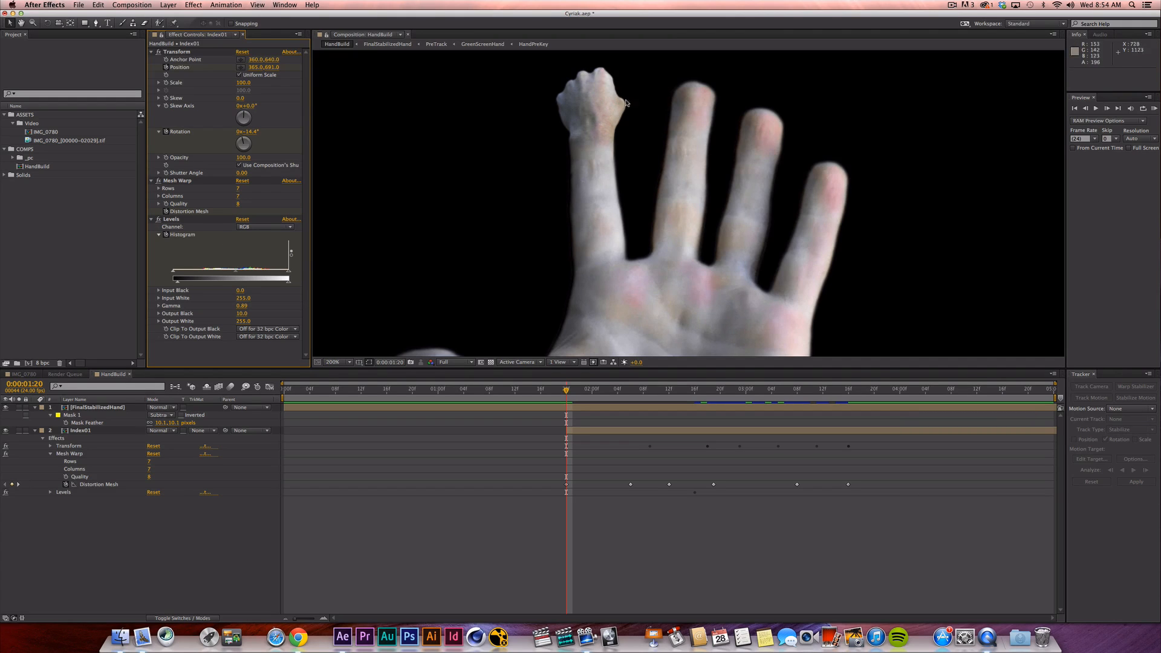
{"action": "key", "text": "space"}
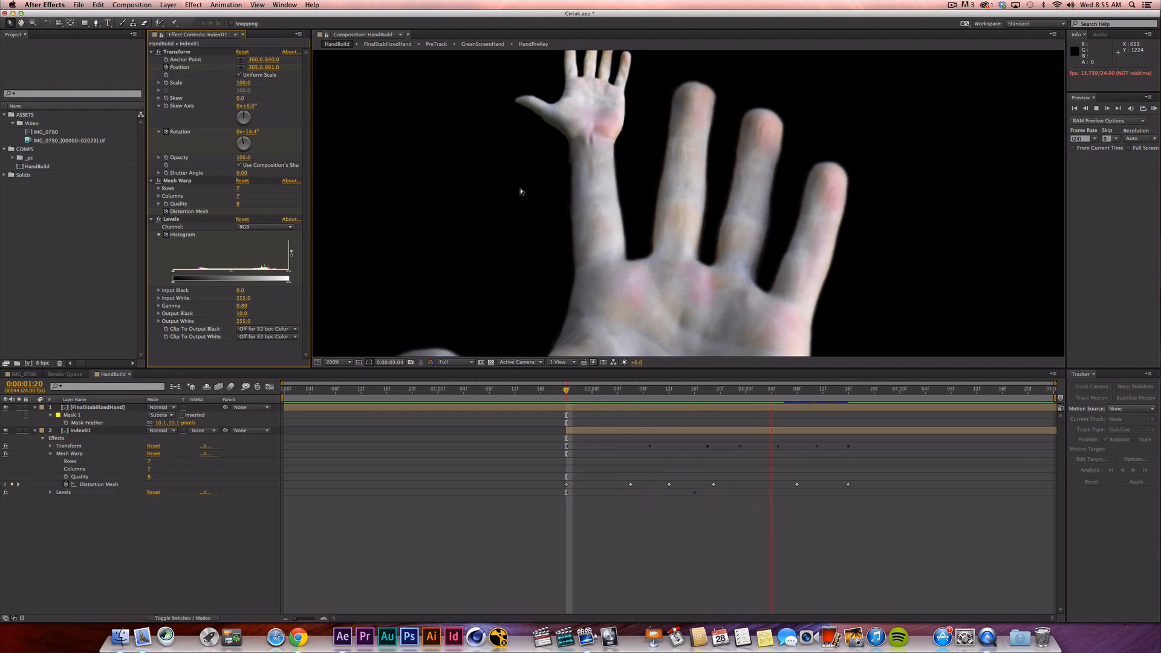
{"action": "key", "text": "space"}
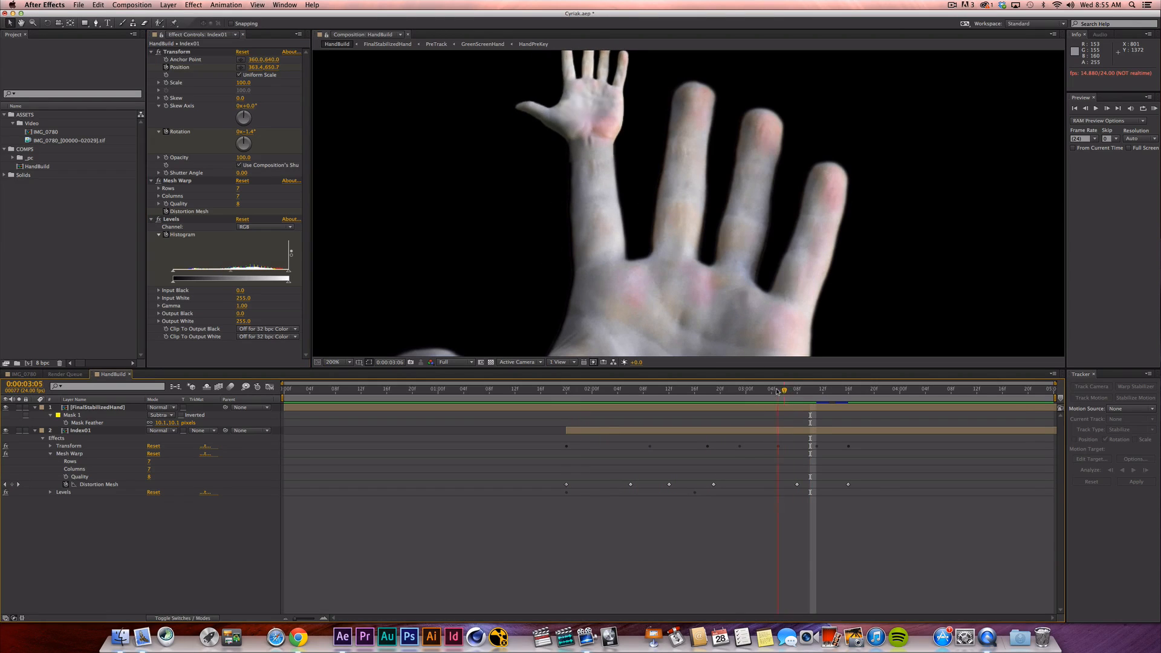
At 0:00:03:00, adjust the Index01 Mesh Warp grid at the wrist's left edge to line it up with the finger below.
{"action": "left_click_drag", "start_coordinate": [811, 390], "coordinate": [746, 390]}
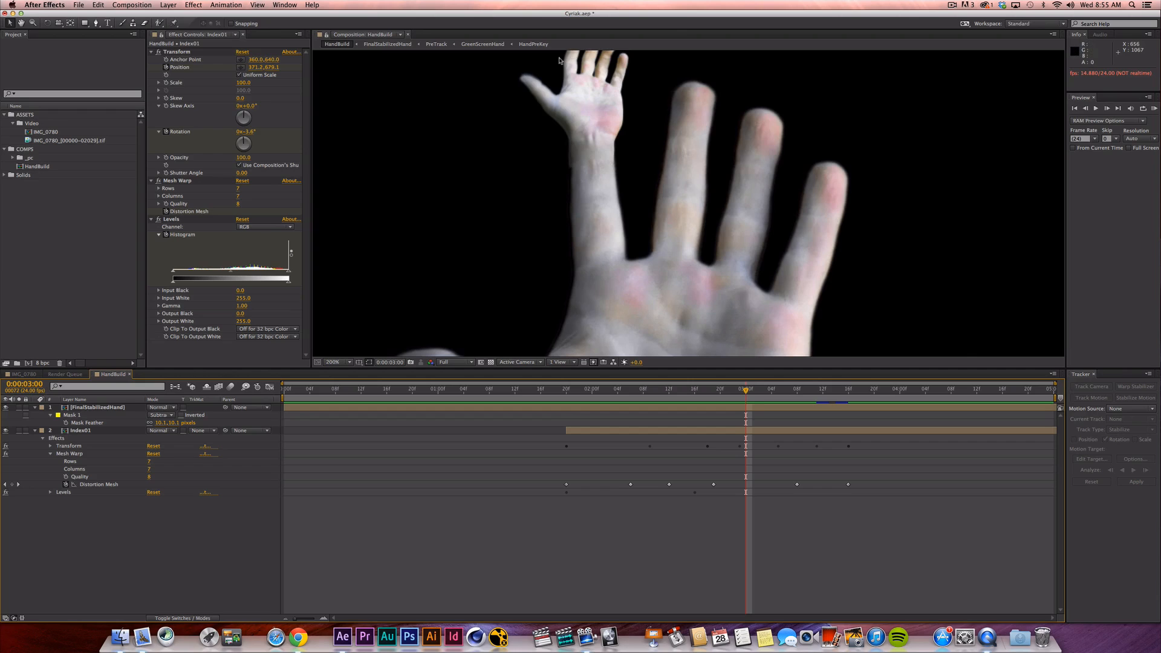
{"action": "key", "text": "period"}
{"action": "key", "text": "period"}
{"action": "left_click_drag", "start_coordinate": [485, 194], "coordinate": [571, 274]}
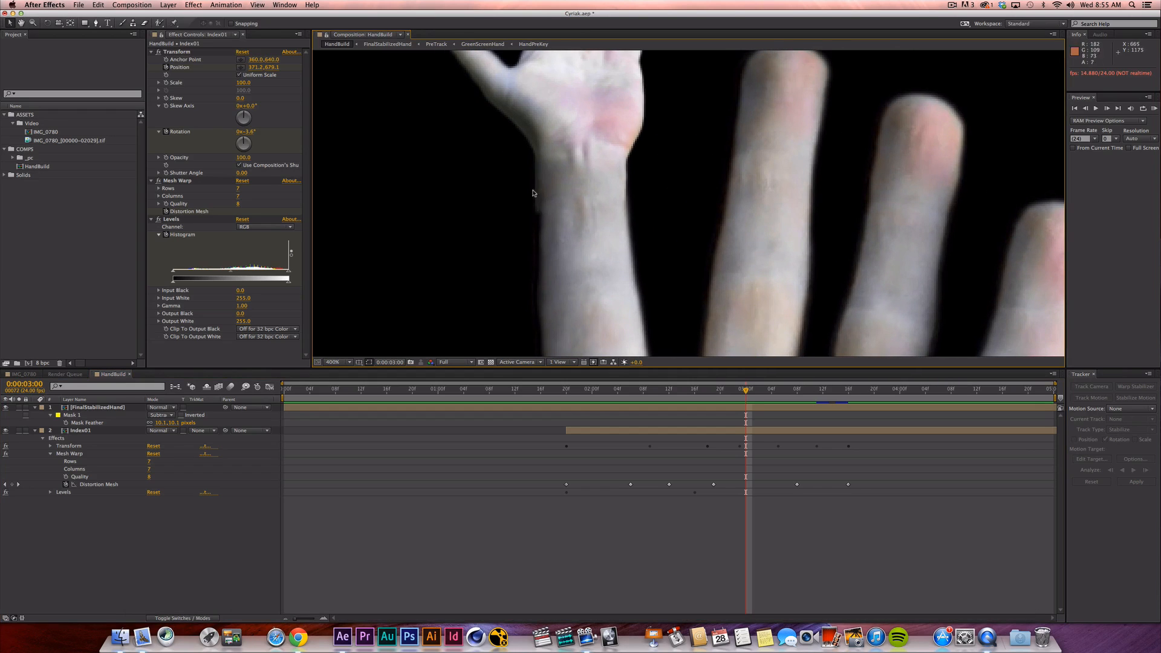
{"action": "left_click", "coordinate": [176, 181]}
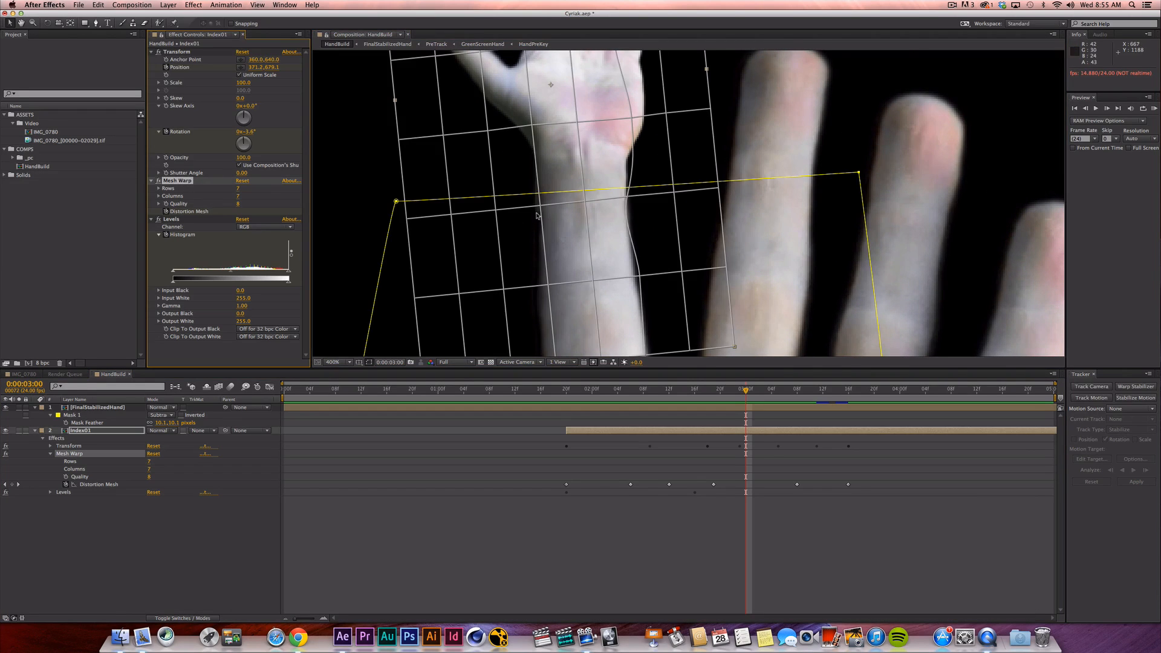
{"action": "left_click_drag", "start_coordinate": [541, 209], "coordinate": [545, 208]}
{"action": "left_click", "coordinate": [562, 525]}
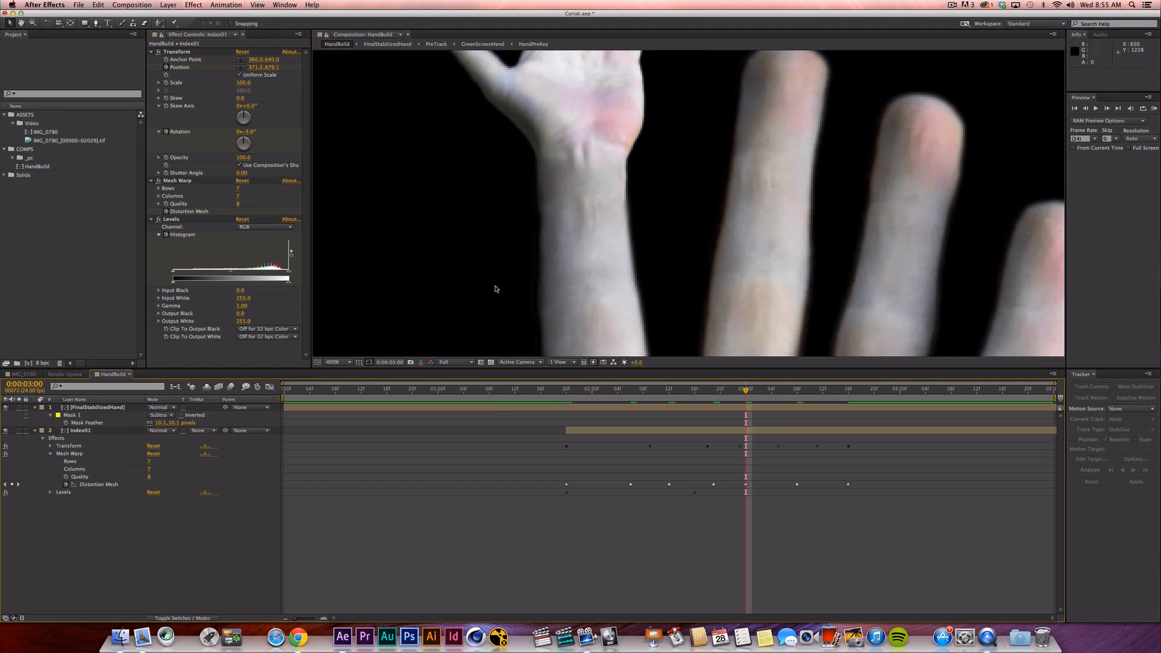
Preview the whole hand animation at 100% magnification to check the blend of the small hand onto the index finger.
{"action": "key", "text": "comma"}
{"action": "key", "text": "comma"}
{"action": "key", "text": "KP_0"}
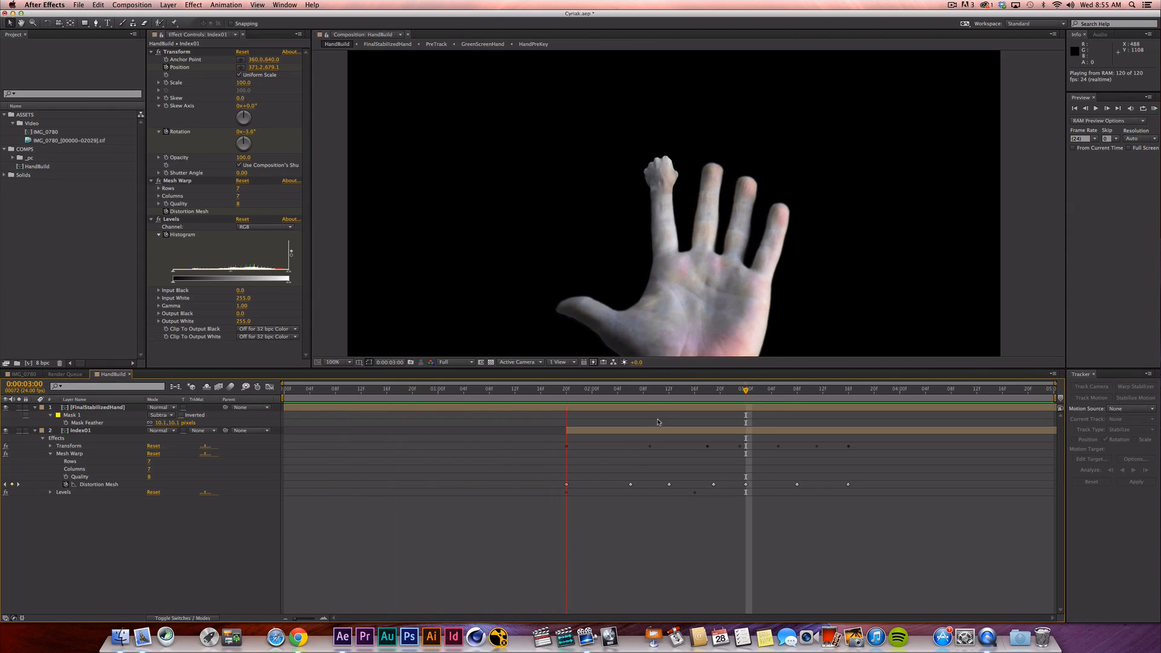
{"action": "key", "text": "space"}
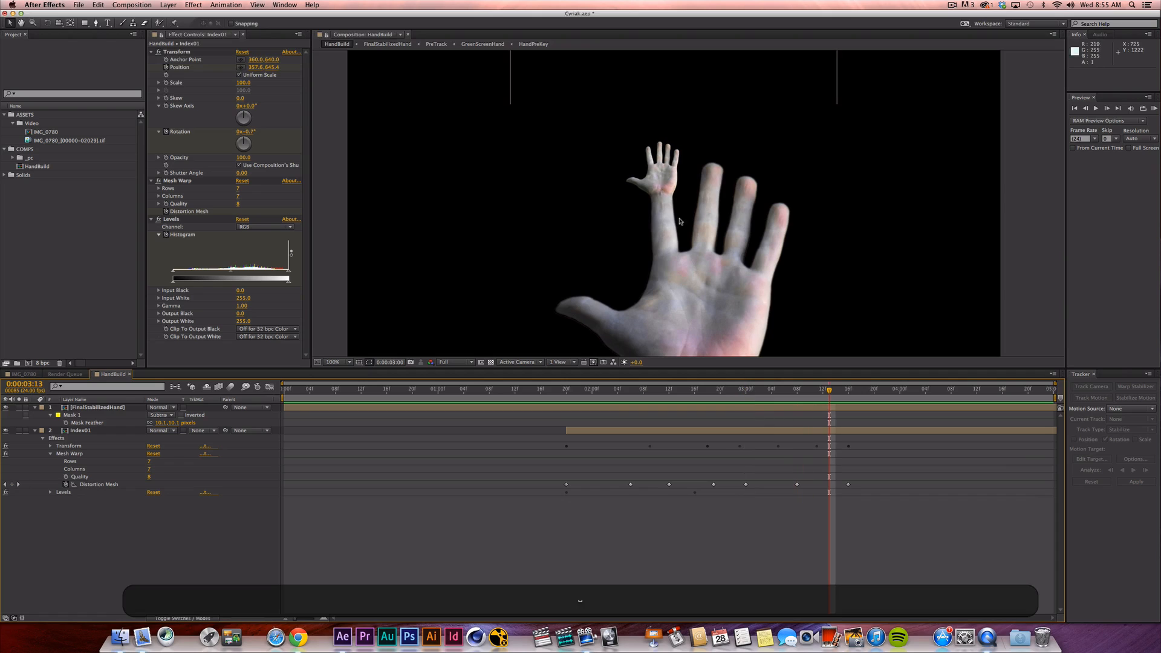
At 0:00:01:20, set the mode of the FinalStabilizedHand layer's Mask 1 to None so the index fingertip covers the fist.
{"action": "key", "text": "shift"}
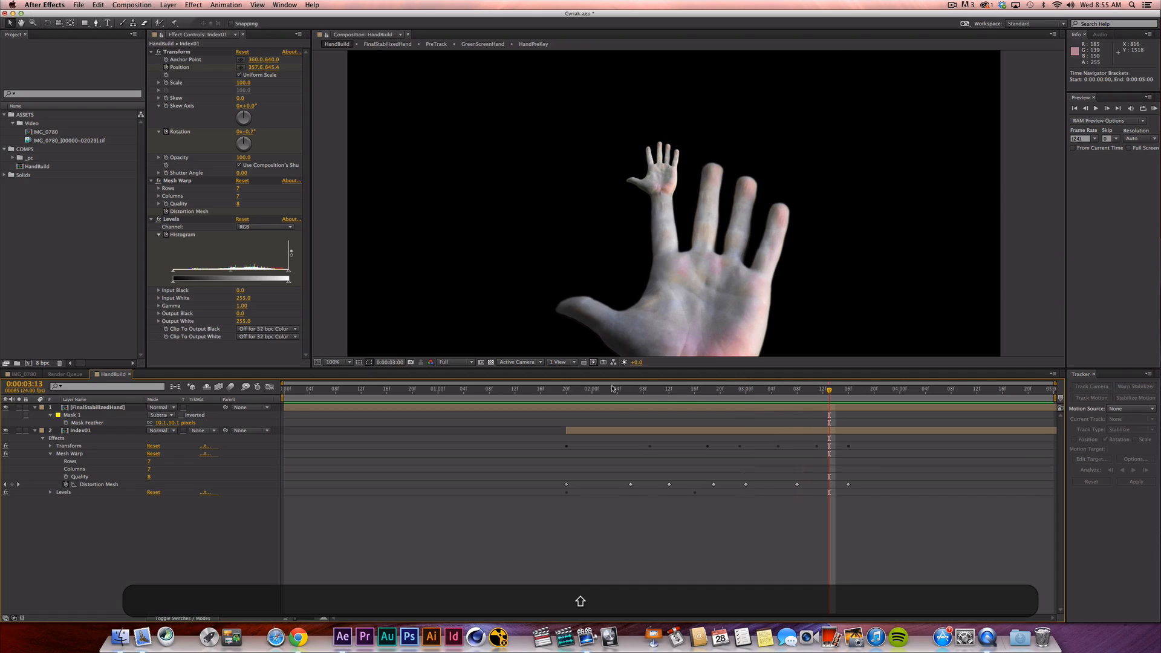
{"action": "left_click_drag", "start_coordinate": [599, 393], "coordinate": [566, 393]}
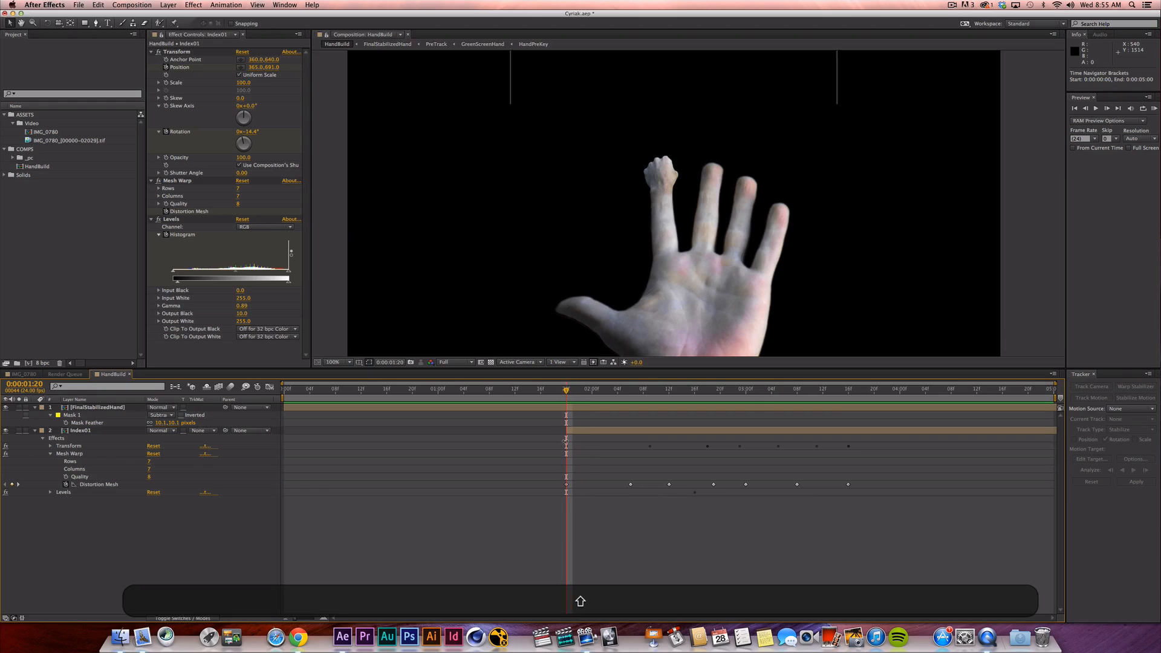
{"action": "key", "text": "period"}
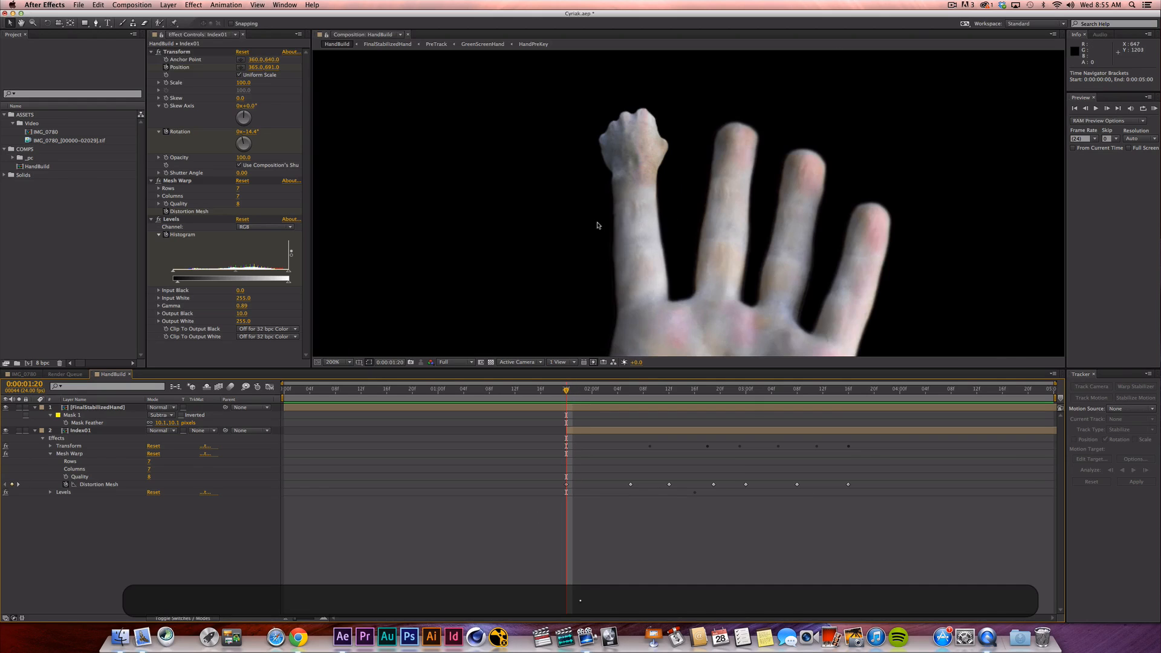
{"action": "left_click_drag", "start_coordinate": [595, 216], "coordinate": [576, 179]}
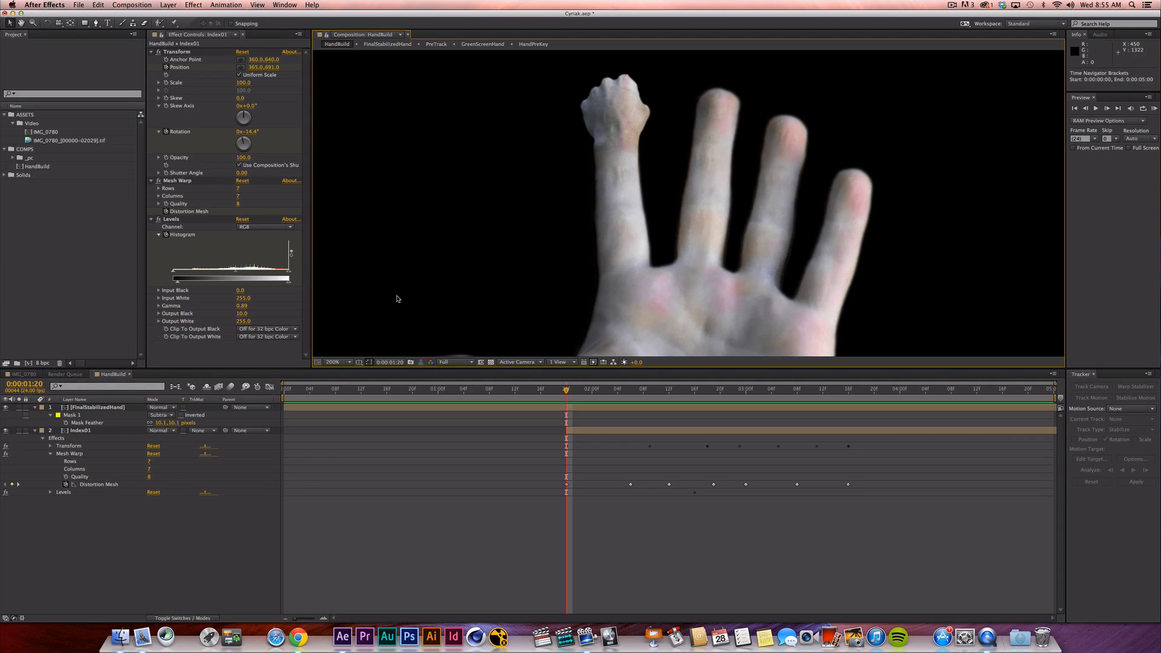
{"action": "left_click", "coordinate": [91, 416]}
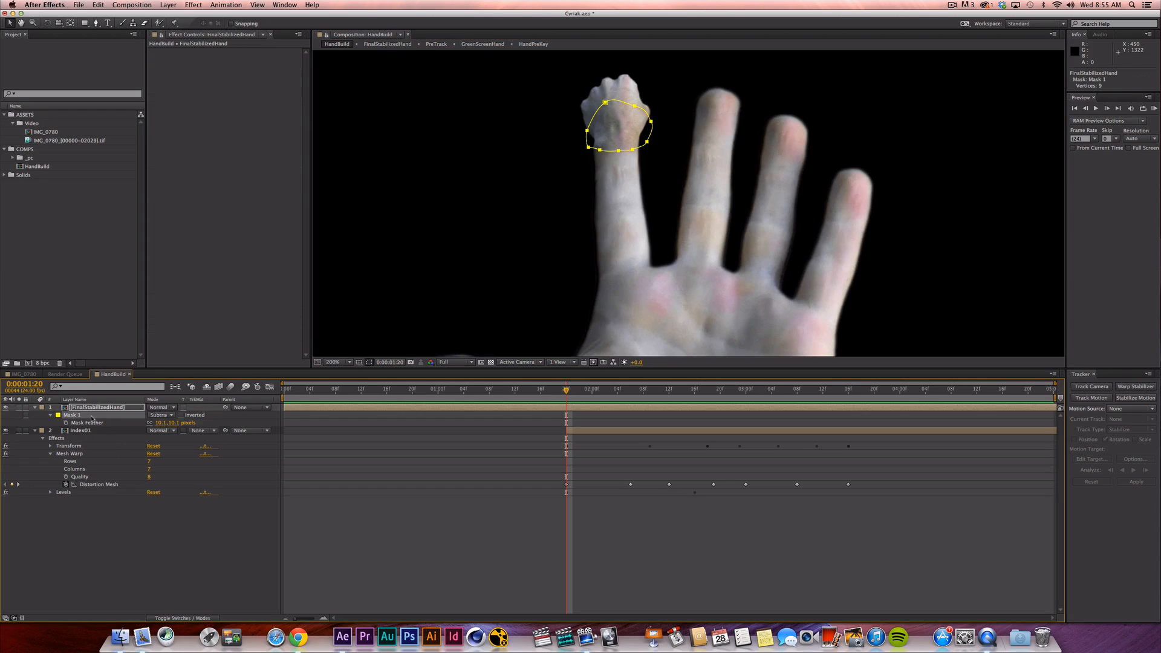
{"action": "left_click", "coordinate": [160, 414]}
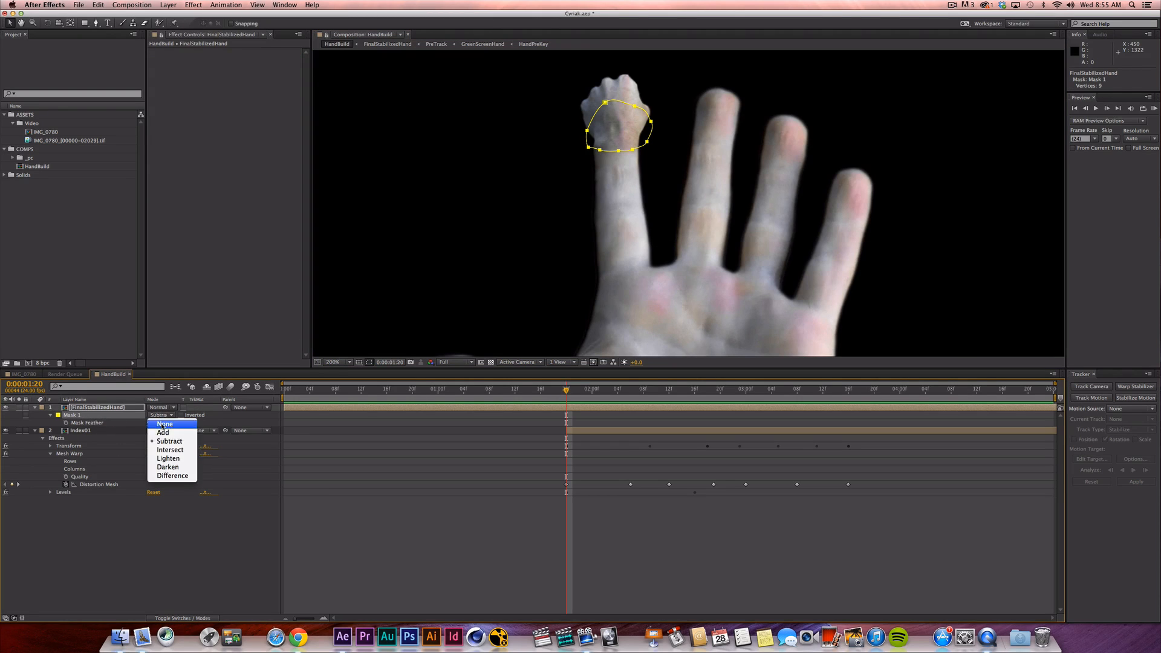
{"action": "left_click", "coordinate": [162, 419]}
{"action": "left_click", "coordinate": [339, 562]}
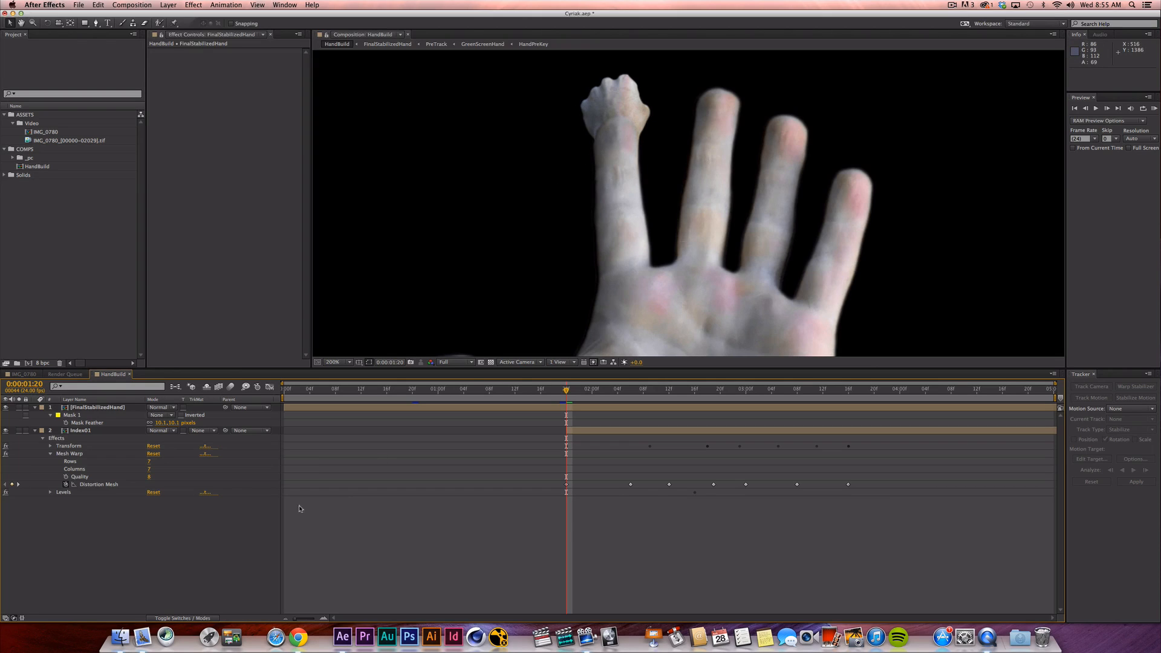
Keyframe the Index01 layer's Position at 0:00:02:22 and separate its dimensions into X and Y.
{"action": "left_click_drag", "start_coordinate": [568, 390], "coordinate": [732, 440]}
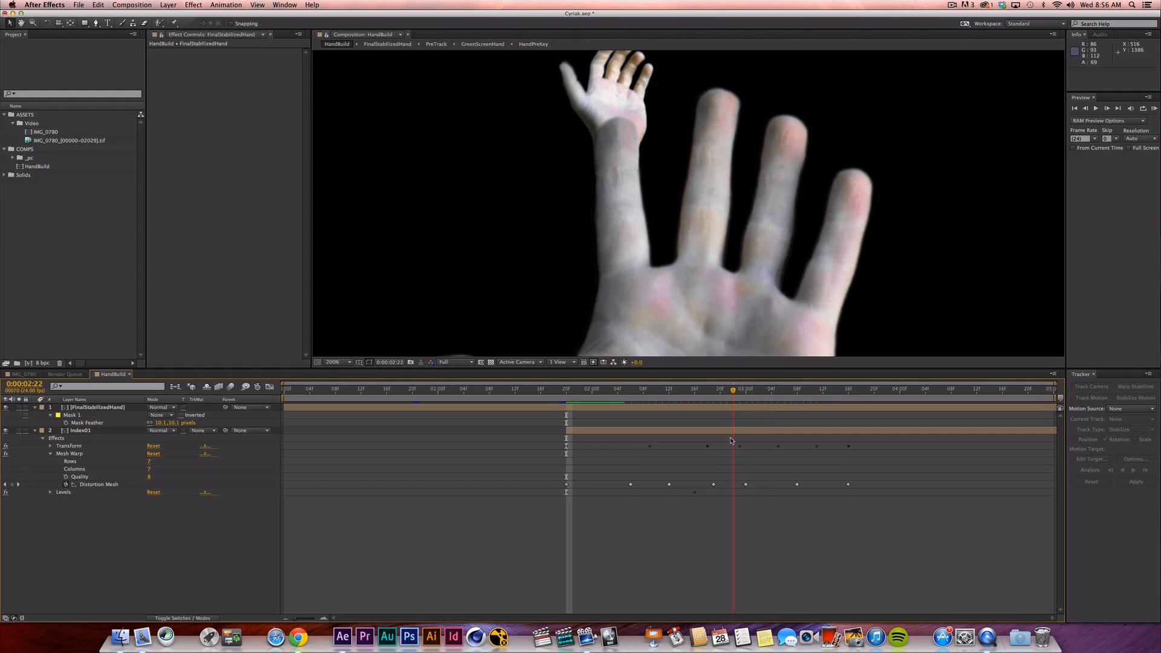
{"action": "left_click", "coordinate": [91, 430]}
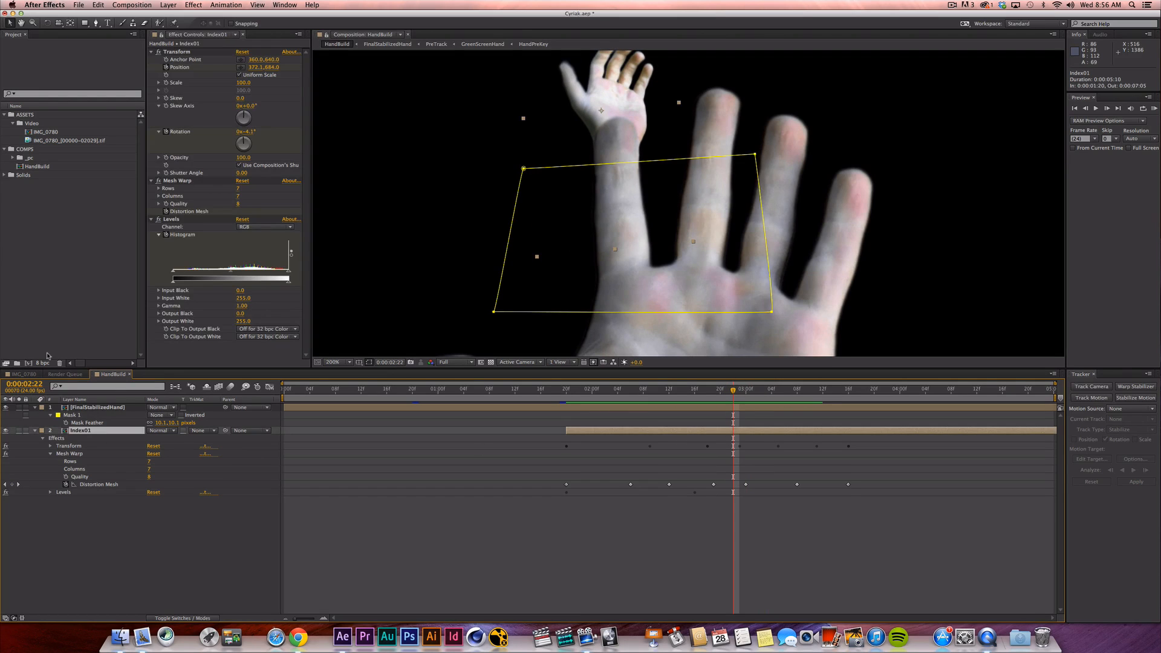
{"action": "key", "text": "p"}
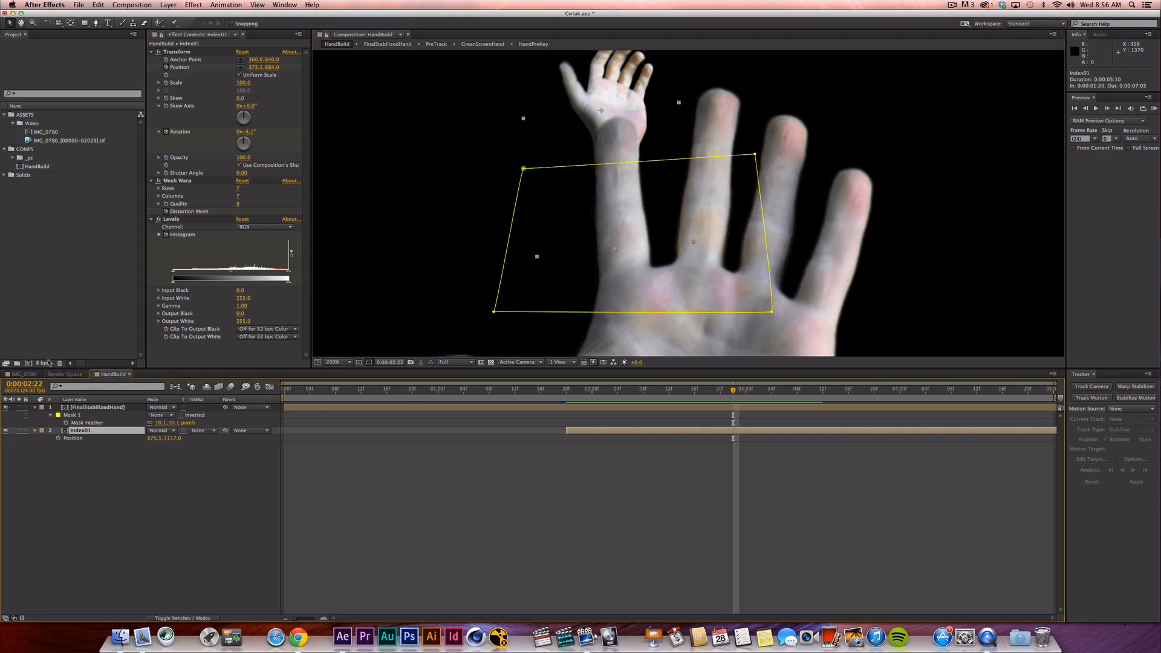
{"action": "left_click", "coordinate": [58, 438]}
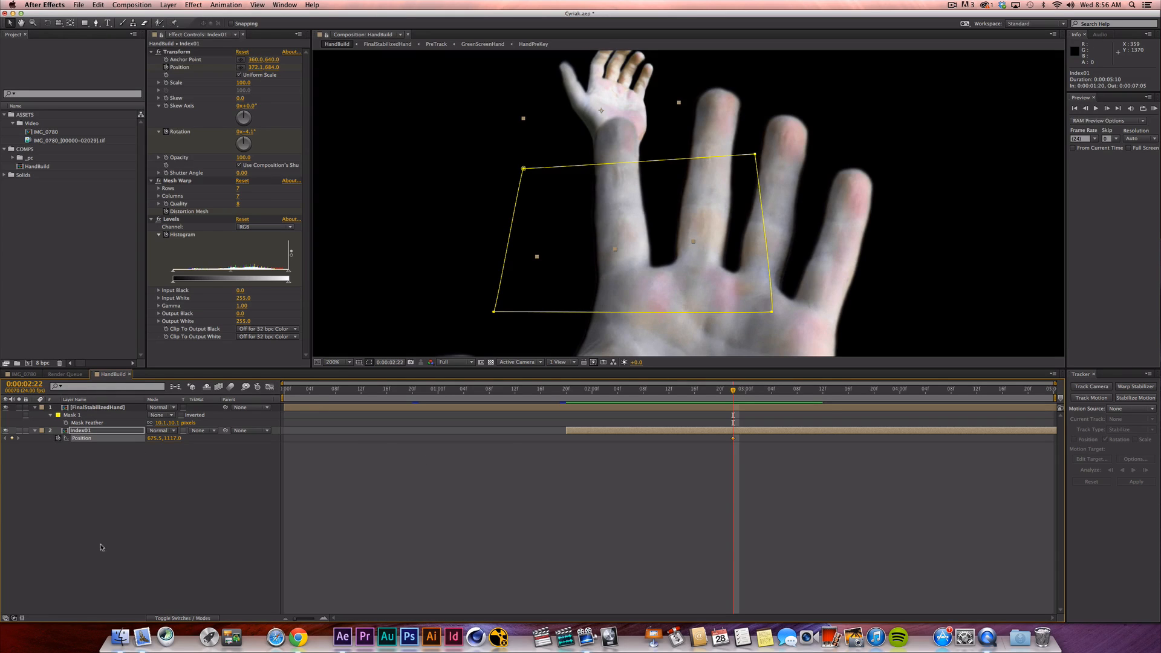
{"action": "right_click", "coordinate": [86, 440]}
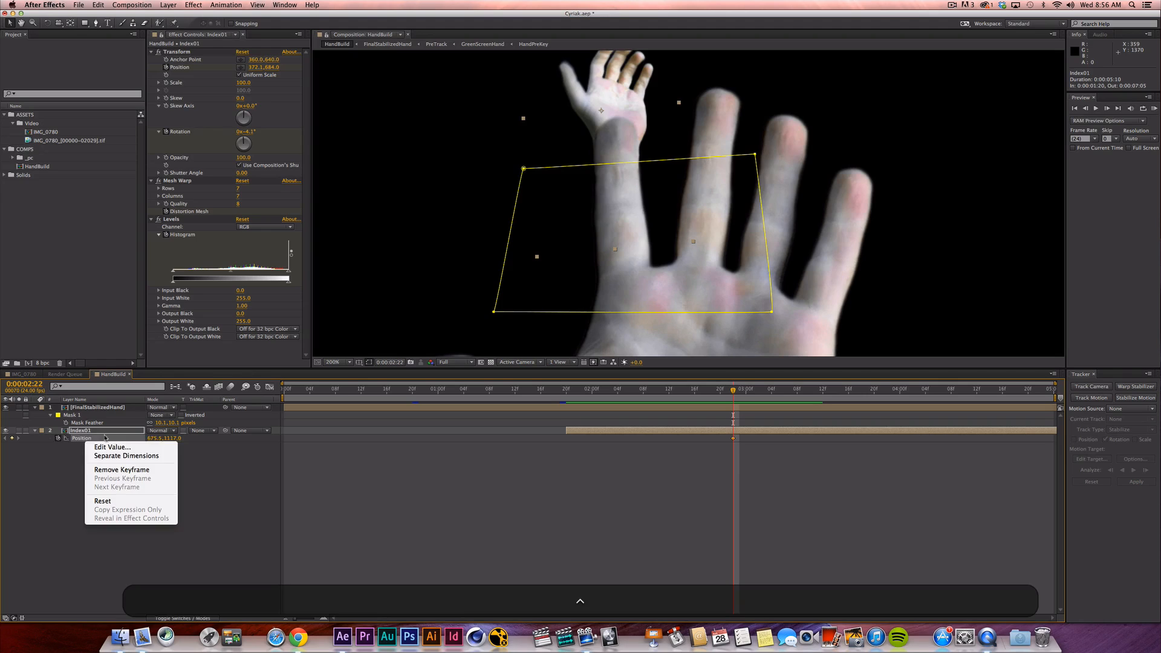
{"action": "left_click", "coordinate": [115, 457]}
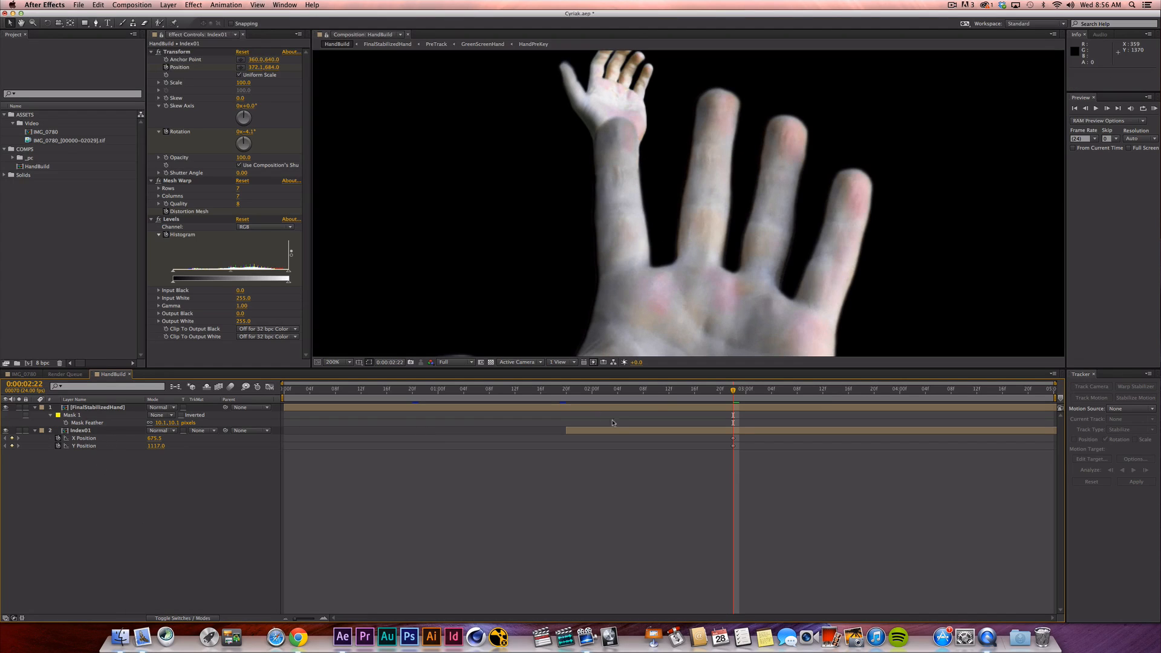
At 0:00:01:20, set the Index01 layer's Y Position to 1172.0 to lower the fist behind the index fingertip.
{"action": "left_click_drag", "start_coordinate": [669, 392], "coordinate": [566, 391]}
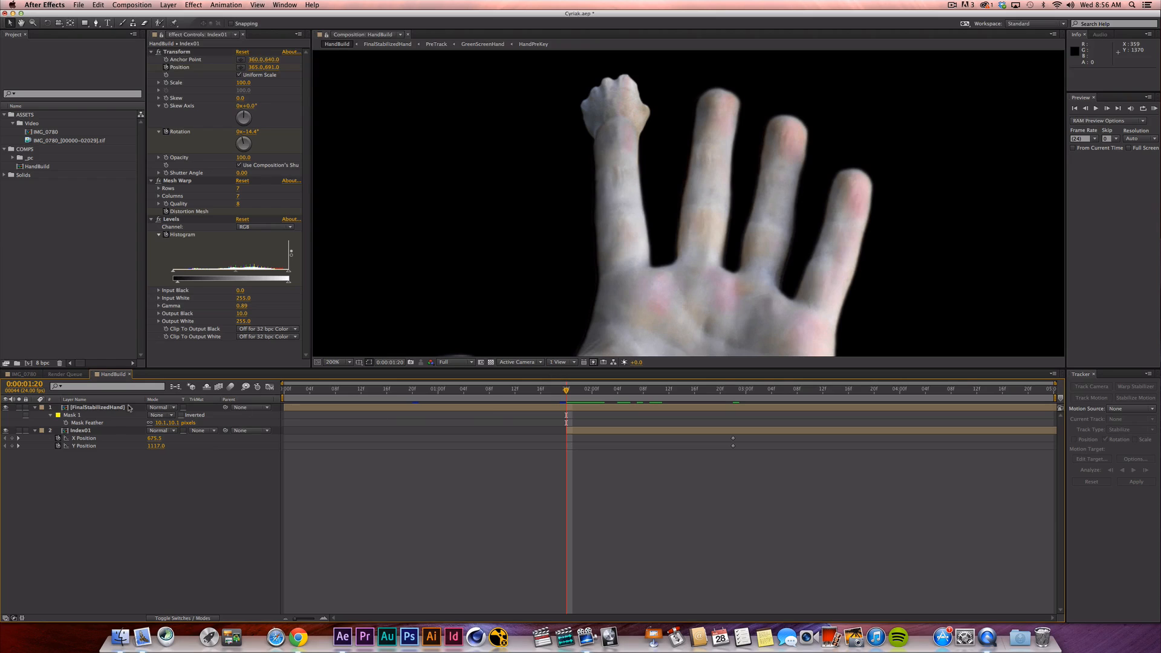
{"action": "left_click", "coordinate": [188, 431]}
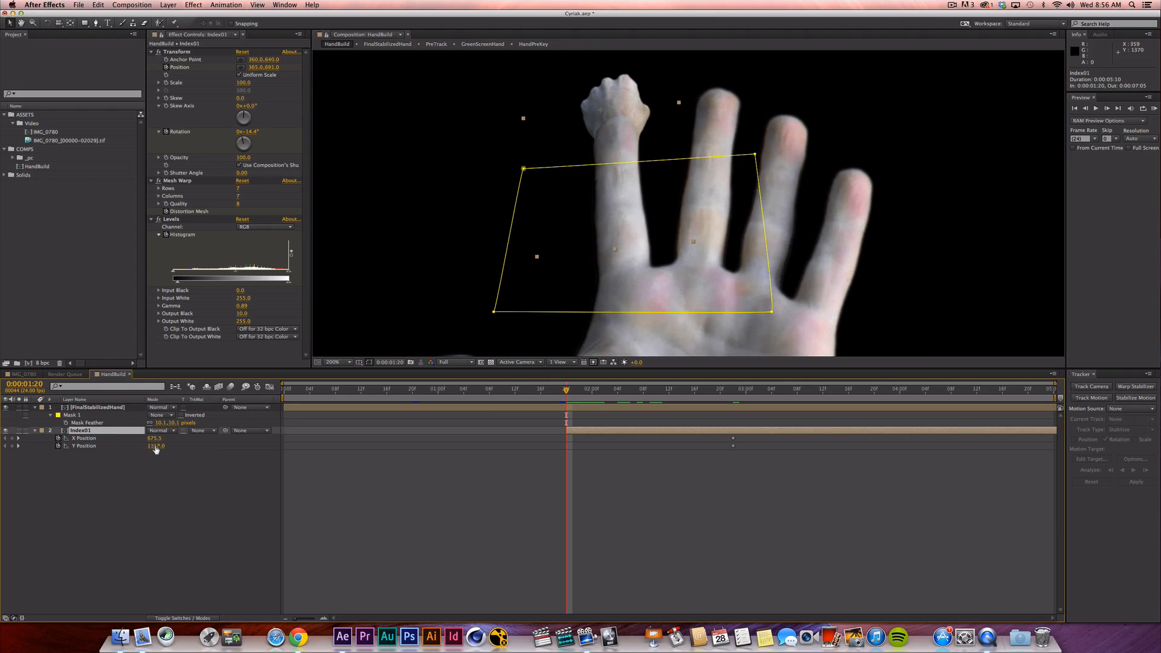
{"action": "left_click_drag", "start_coordinate": [155, 448], "coordinate": [182, 446]}
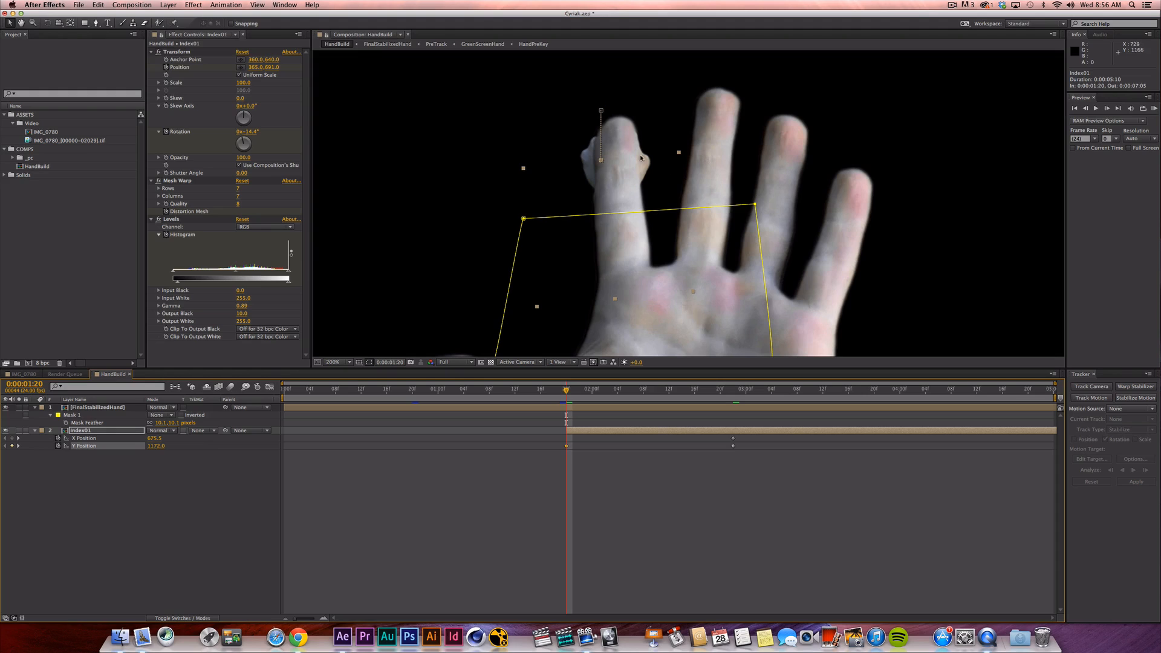
{"action": "left_click", "coordinate": [596, 196]}
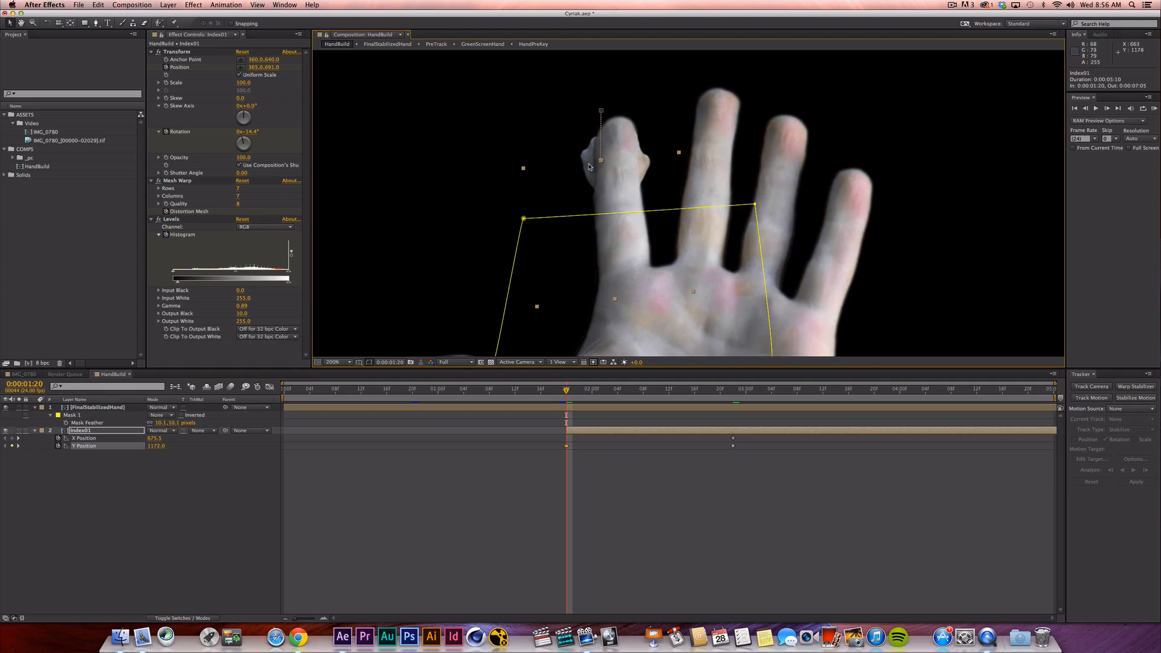
{"action": "left_click_drag", "start_coordinate": [566, 390], "coordinate": [566, 416]}
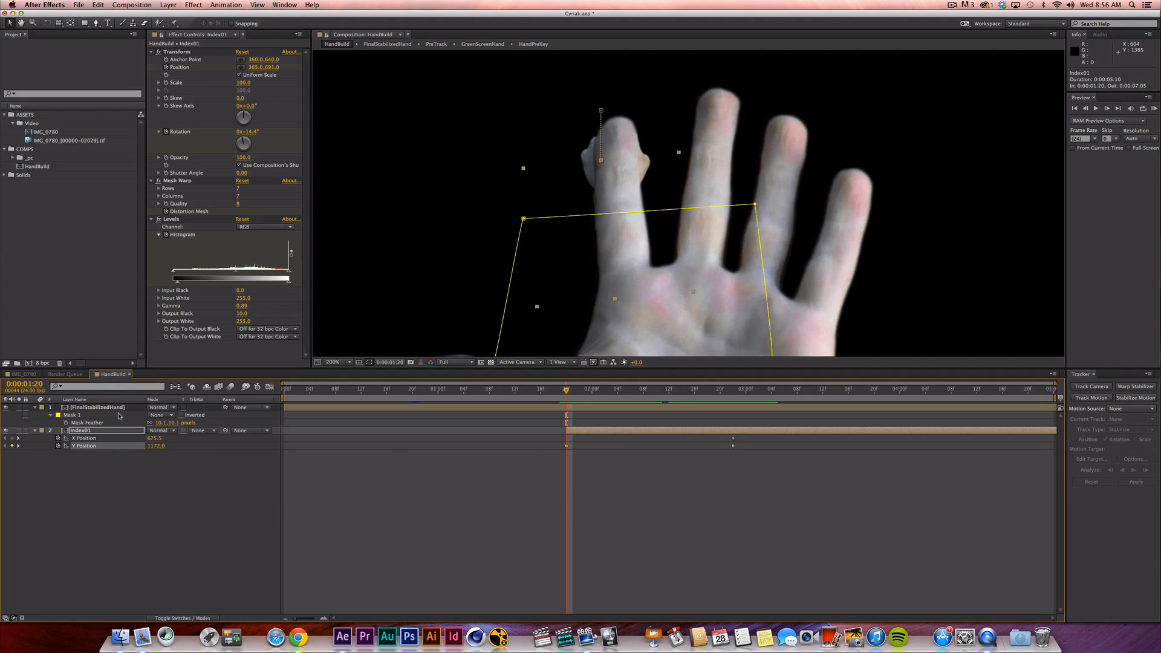
Collapse the Transform, Mesh Warp and Levels effect settings and apply a Bulge effect to the Index01 layer.
{"action": "left_click", "coordinate": [152, 52]}
{"action": "left_click", "coordinate": [151, 59]}
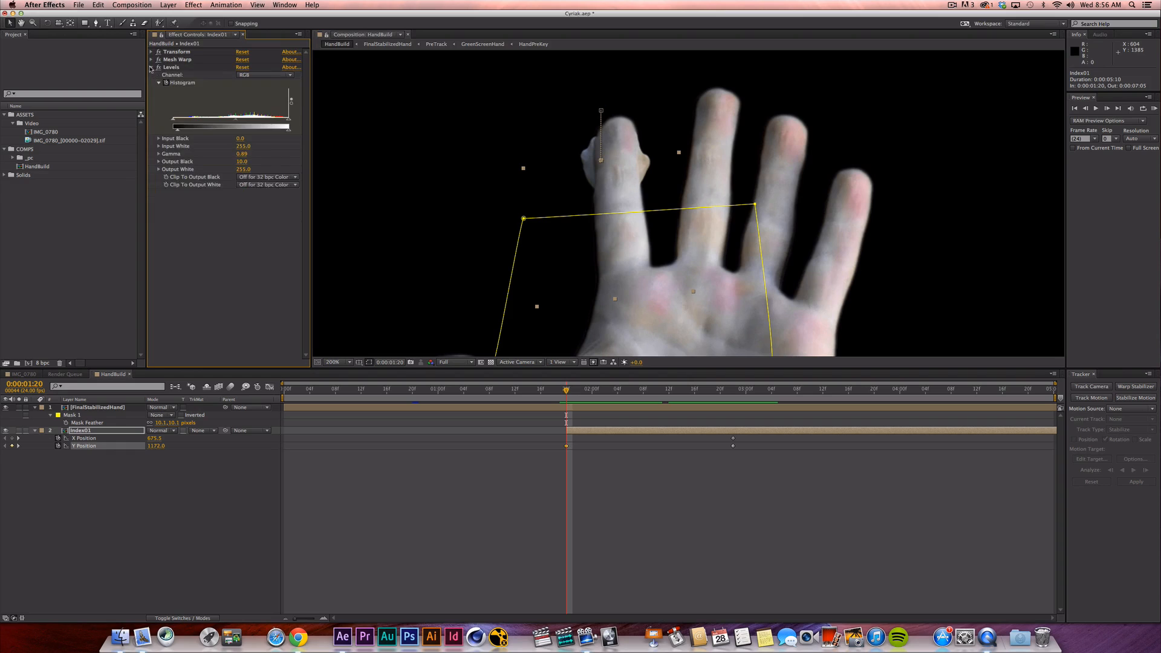
{"action": "left_click", "coordinate": [151, 67]}
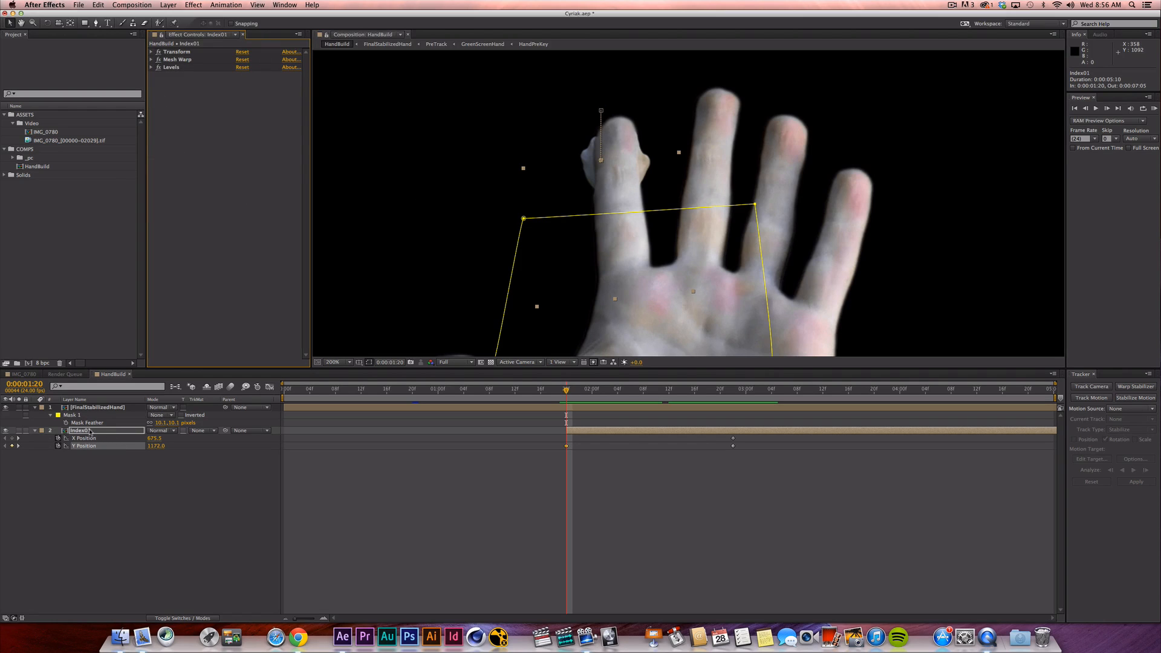
{"action": "left_click", "coordinate": [193, 5]}
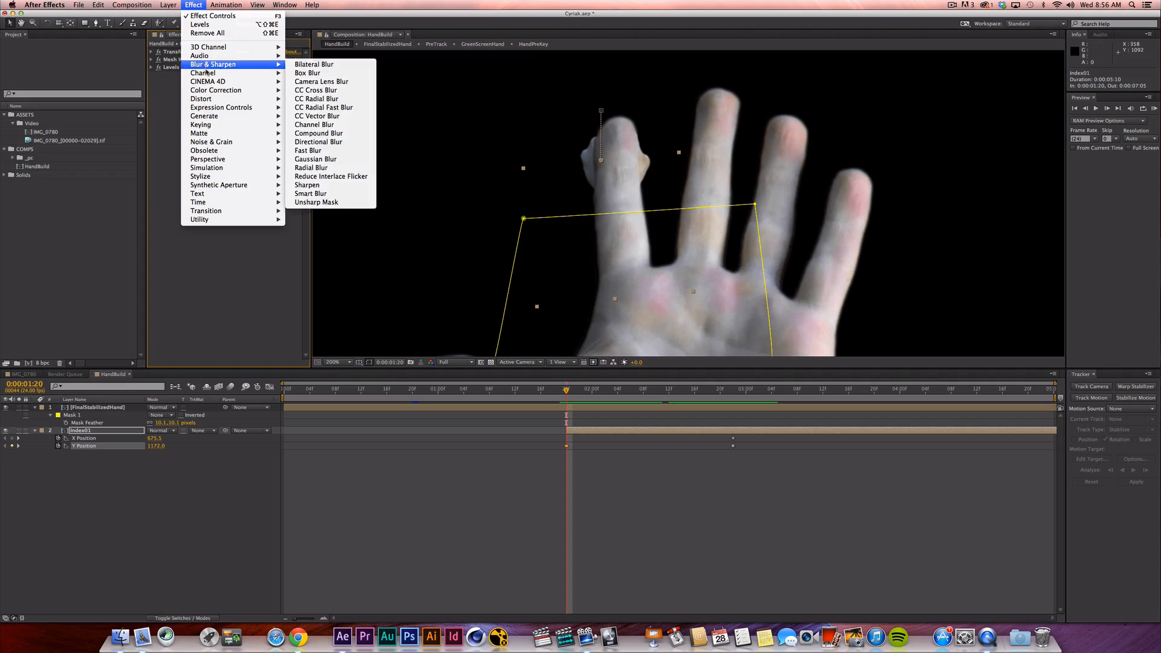
{"action": "mouse_move", "coordinate": [216, 108]}
{"action": "left_click", "coordinate": [311, 107]}
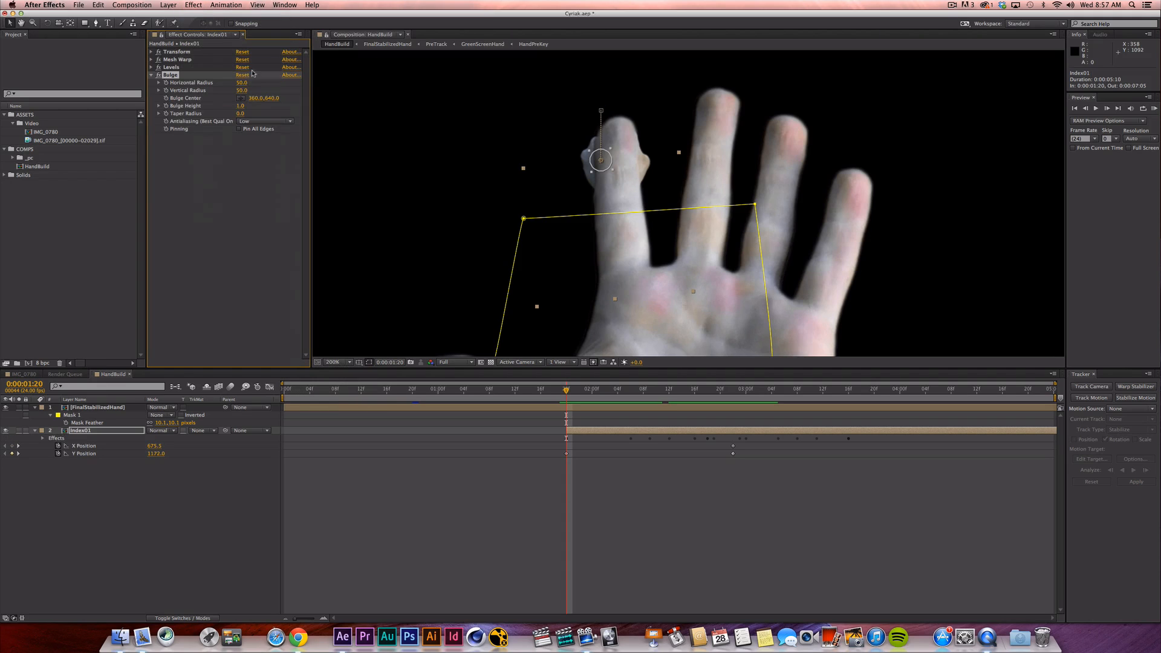
Enlarge the Bulge around the fist to radii of about 277 by 270, center it at 414.0, 640.0, and make its height slightly negative.
{"action": "left_click_drag", "start_coordinate": [611, 171], "coordinate": [647, 204]}
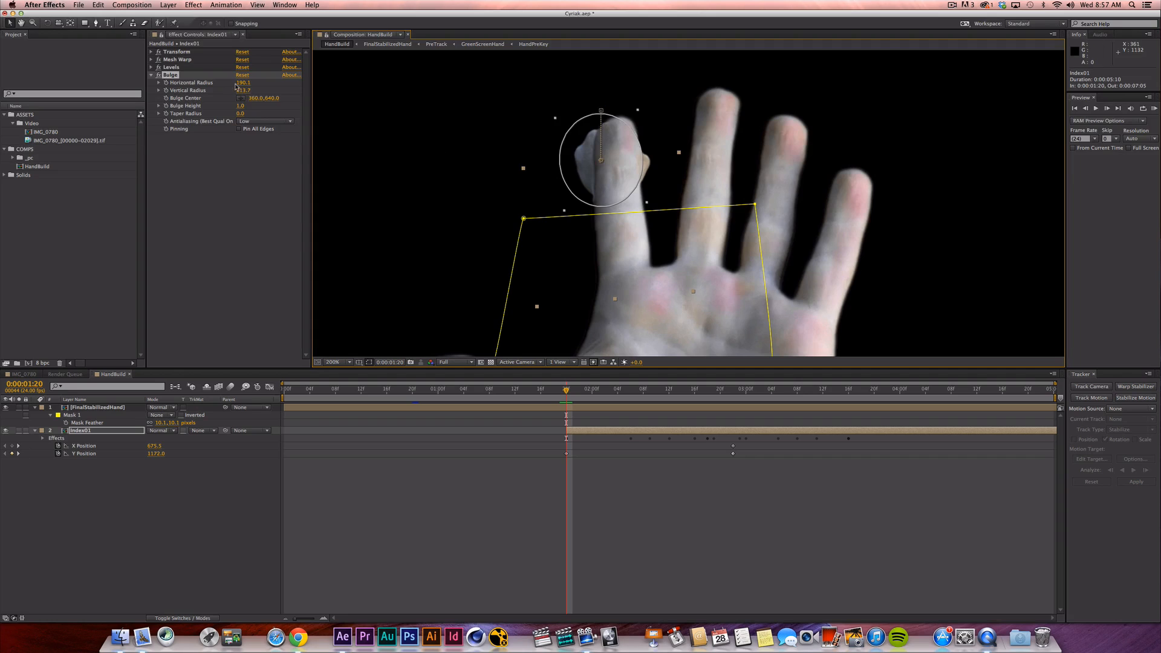
{"action": "left_click_drag", "start_coordinate": [250, 103], "coordinate": [283, 122]}
{"action": "left_click_drag", "start_coordinate": [657, 201], "coordinate": [665, 208]}
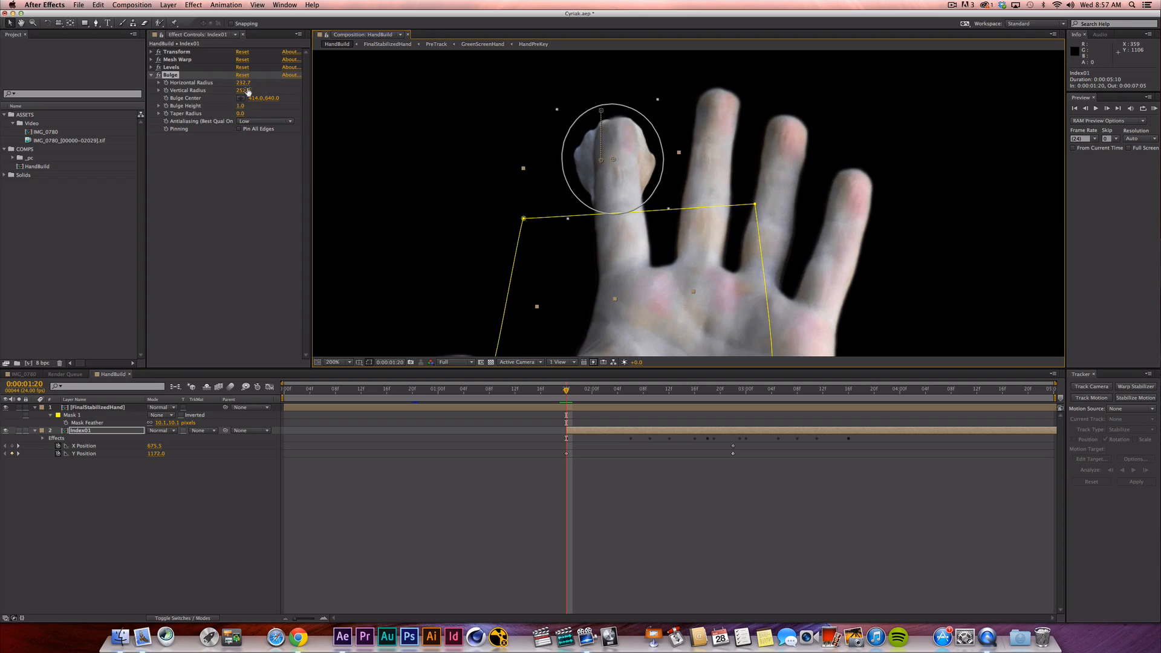
{"action": "left_click_drag", "start_coordinate": [244, 83], "coordinate": [183, 122]}
{"action": "left_click", "coordinate": [224, 186]}
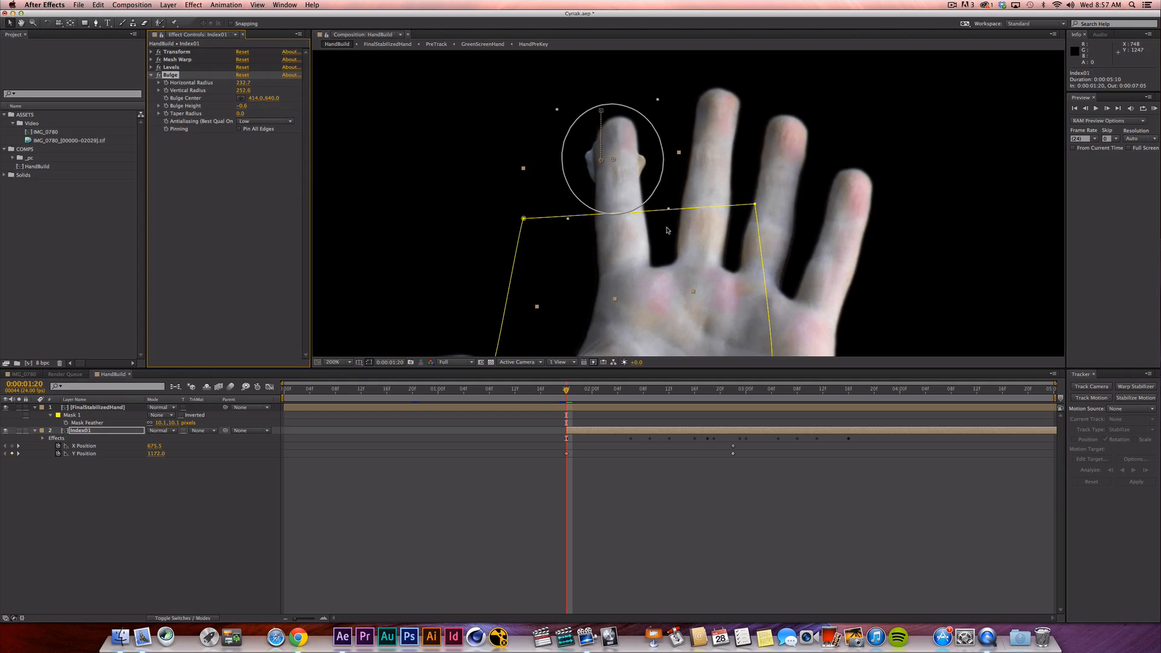
{"action": "mouse_move", "coordinate": [668, 208]}
{"action": "left_mouse_down"}
{"action": "mouse_move", "coordinate": [655, 210]}
{"action": "mouse_move", "coordinate": [678, 212]}
{"action": "left_mouse_up"}
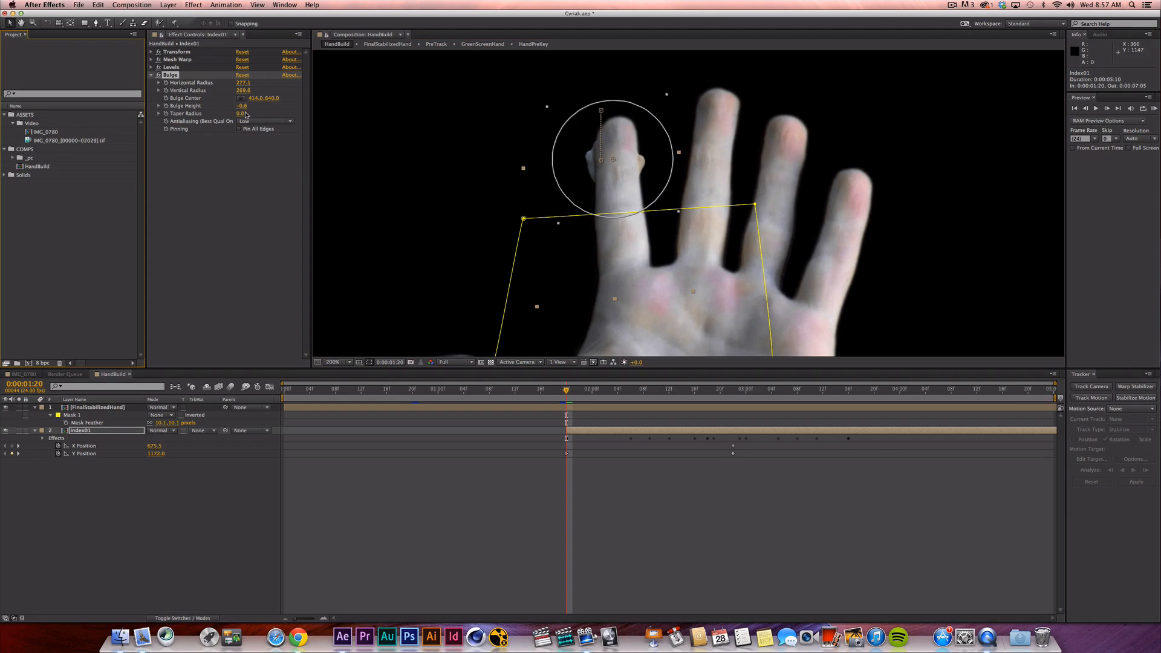
Keyframe Bulge Height at 0:00:01:20 with a strongly negative value that hides the fist behind the fingertip, and set it to 0.0 at 0:00:02:22.
{"action": "left_click_drag", "start_coordinate": [243, 112], "coordinate": [217, 113]}
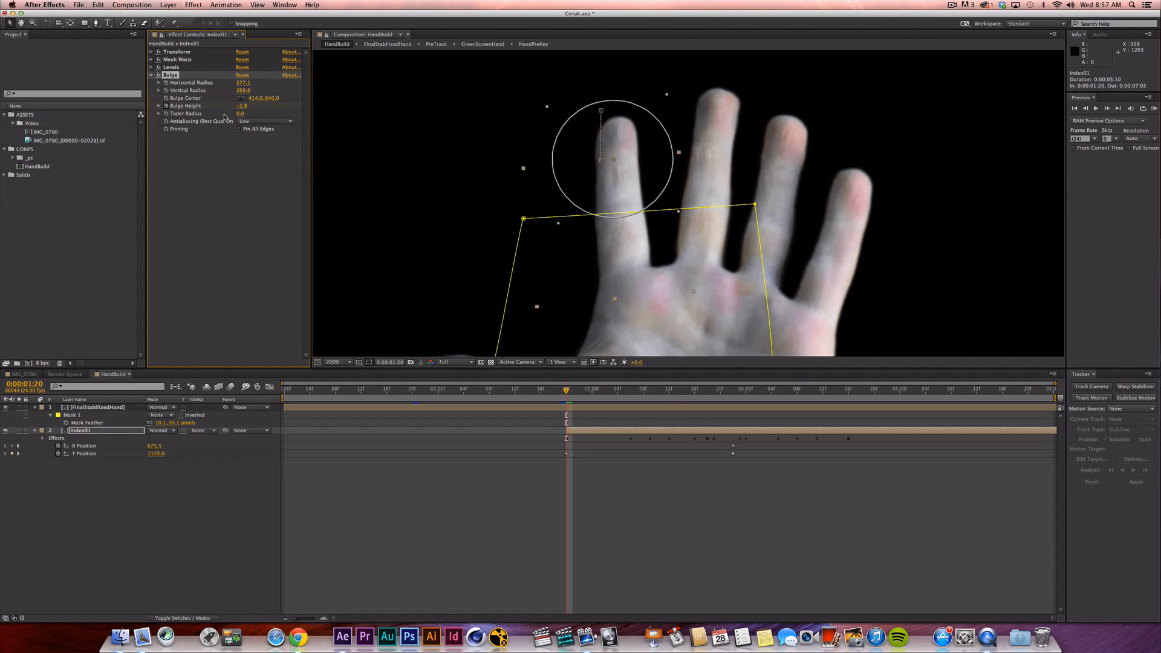
{"action": "left_click_drag", "start_coordinate": [666, 390], "coordinate": [733, 390]}
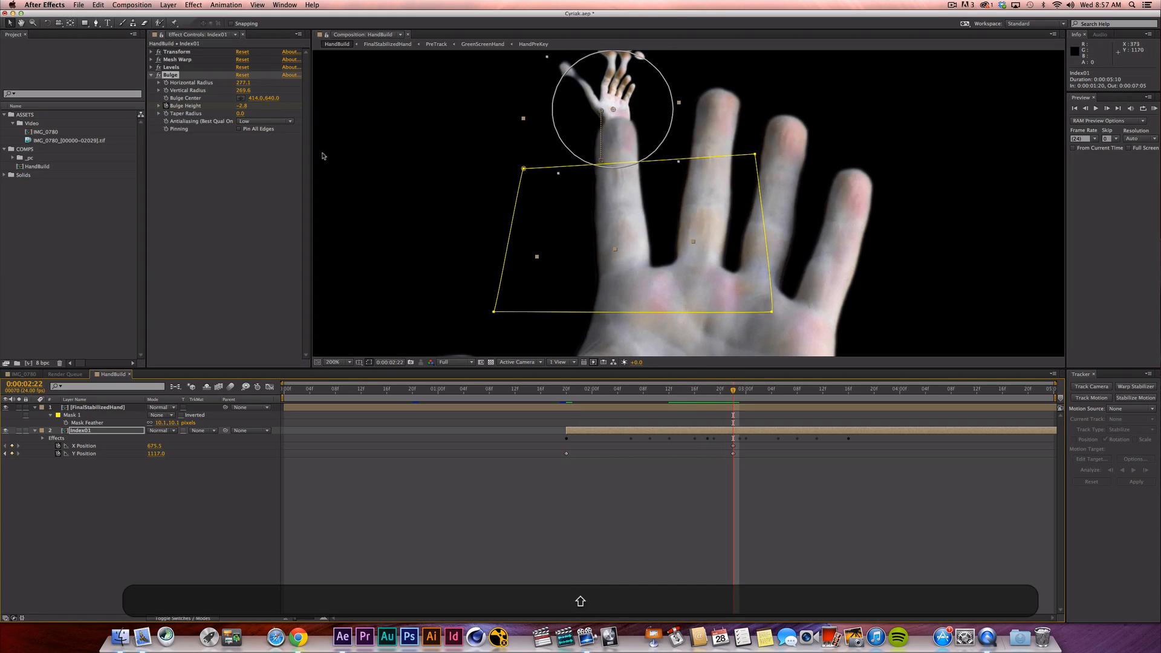
{"action": "left_click", "coordinate": [243, 106]}
{"action": "type", "text": "0"}
{"action": "key", "text": "Return"}
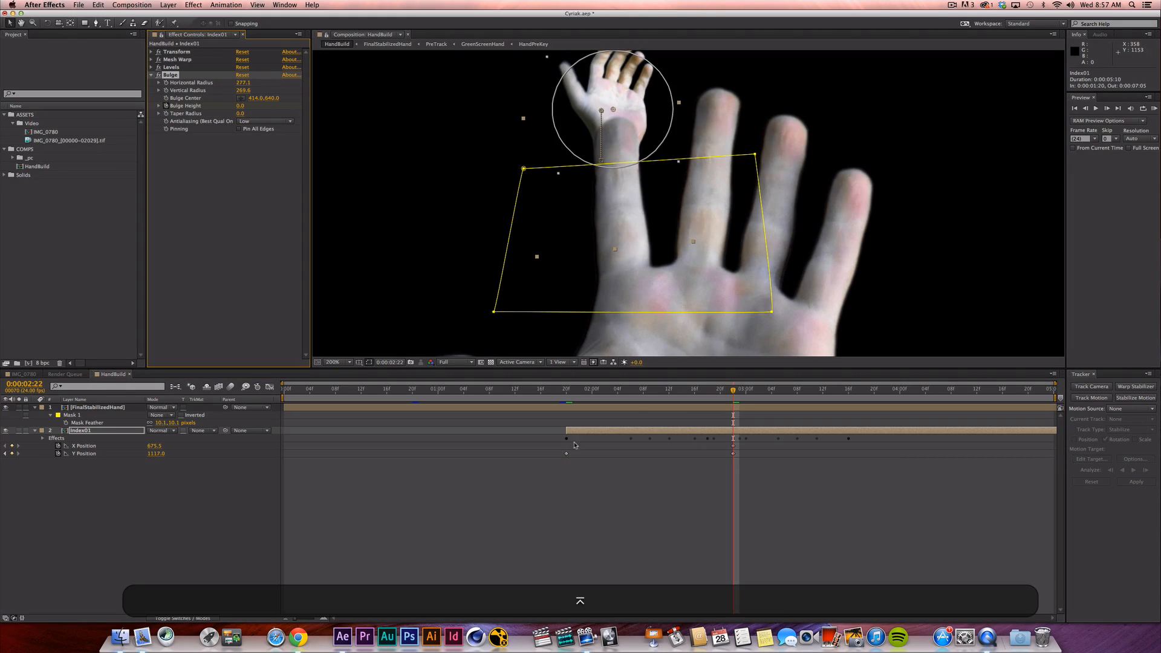
Keyframe the Index01 Bulge Center at 0:00:01:20, move it up to 405.1, 540.7 at 0:00:02:22, and preview the motion.
{"action": "left_click_drag", "start_coordinate": [580, 390], "coordinate": [566, 389]}
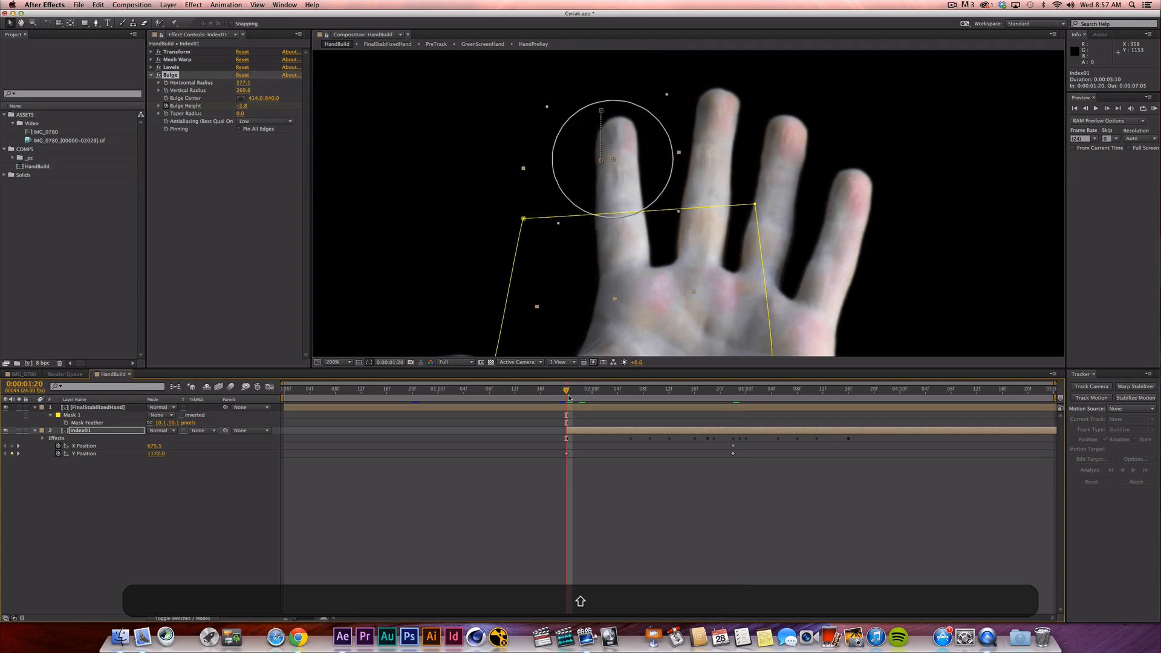
{"action": "key", "text": "space"}
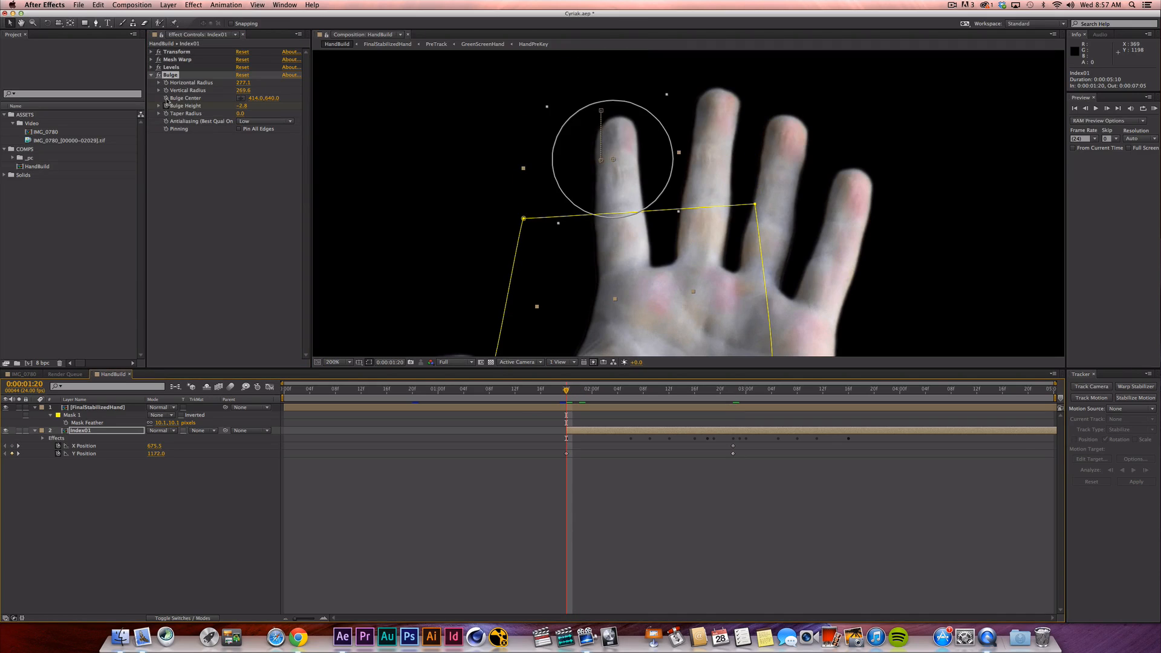
{"action": "key", "text": "k"}
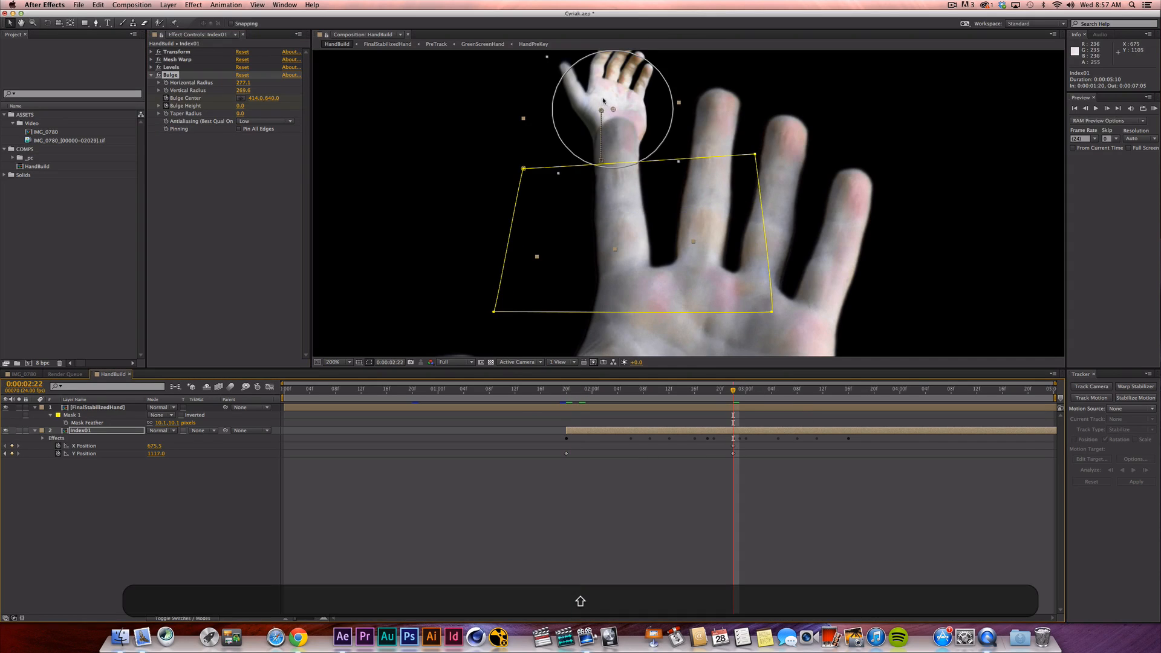
{"action": "left_click_drag", "start_coordinate": [611, 110], "coordinate": [608, 89]}
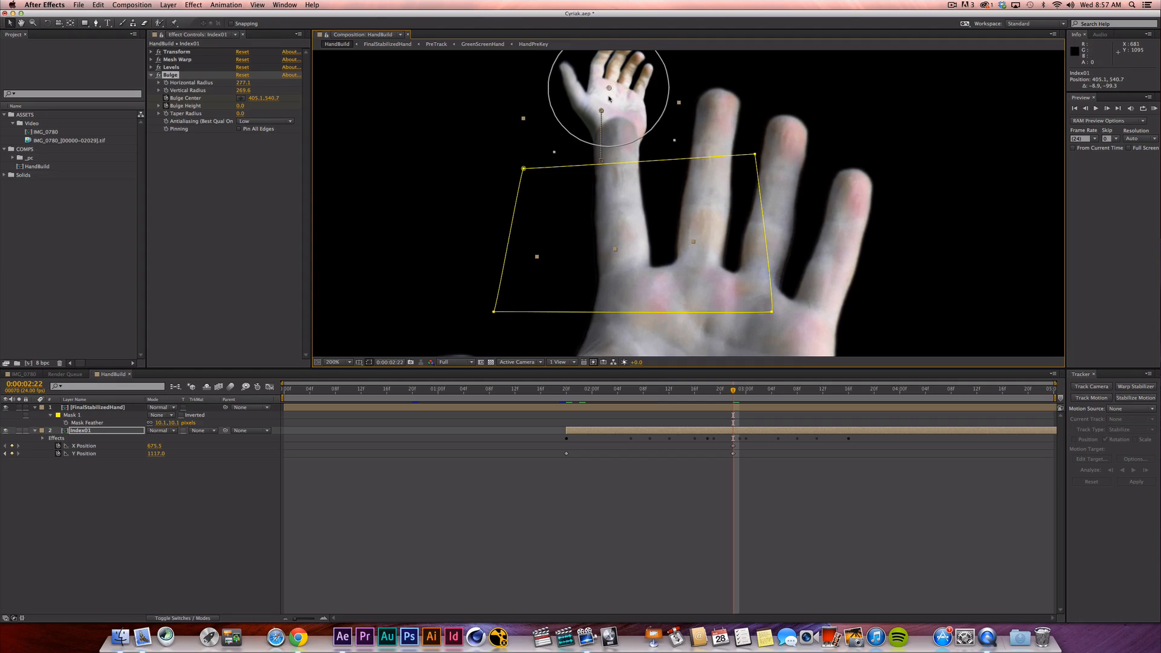
{"action": "left_click", "coordinate": [672, 386]}
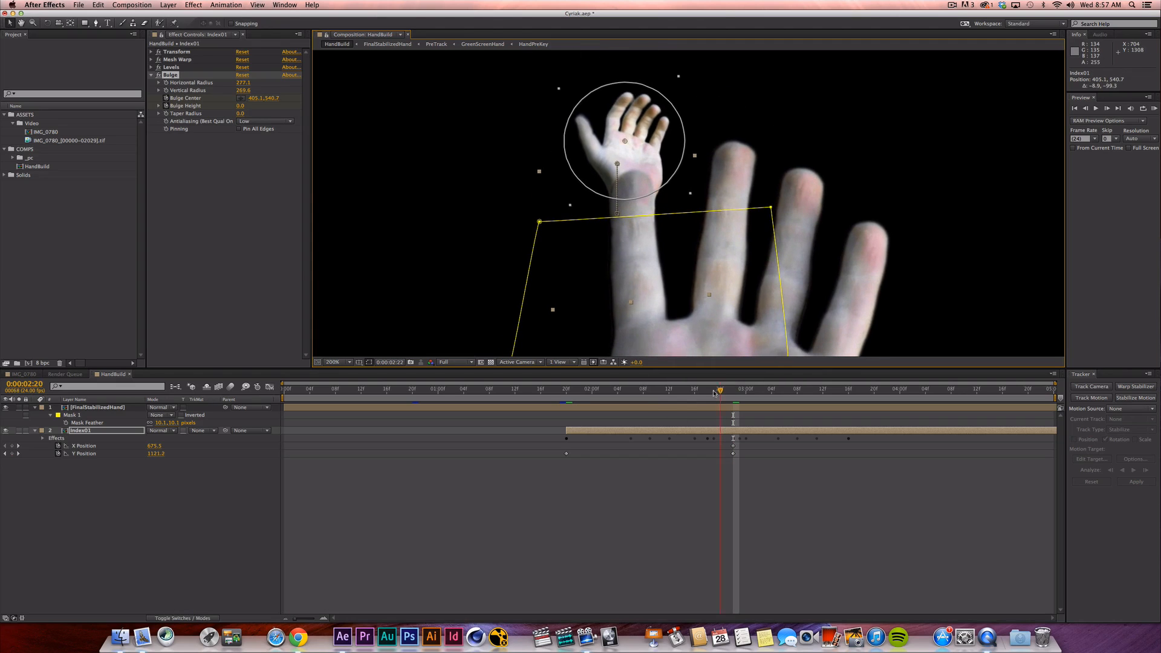
{"action": "left_click_drag", "start_coordinate": [670, 390], "coordinate": [546, 407]}
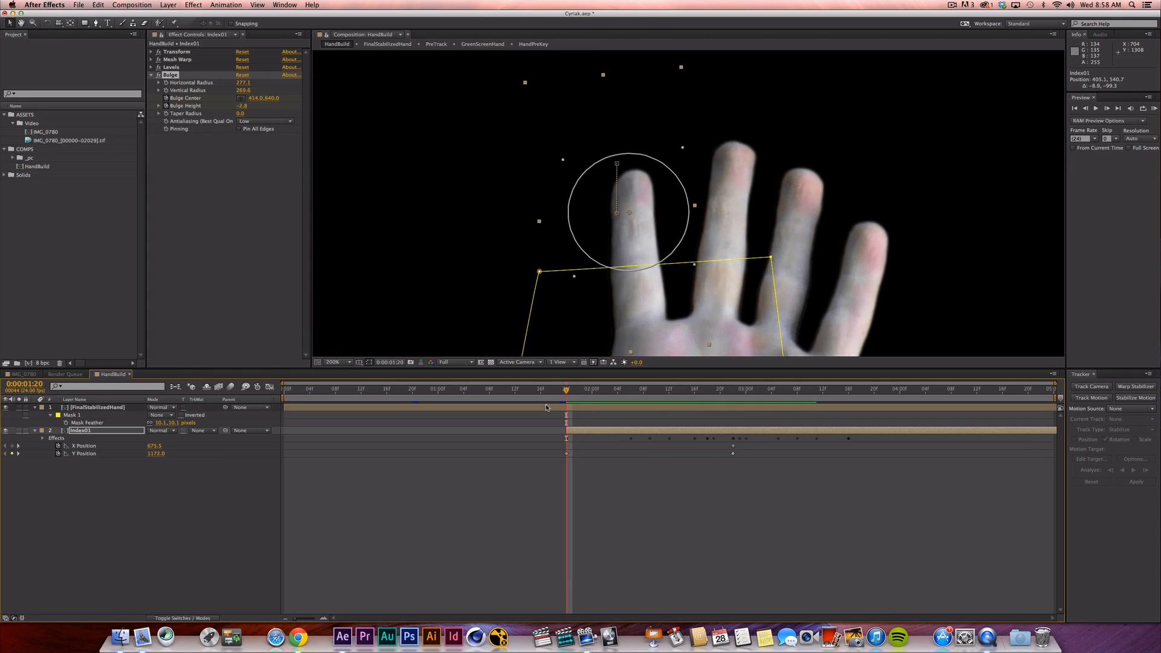
At 0:00:01:15, apply a Bulge effect to the FinalStabilizedHand layer.
{"action": "key", "text": "Page_Up"}
{"action": "key", "text": "Page_Up"}
{"action": "key", "text": "Page_Up"}
{"action": "key", "text": "Page_Up"}
{"action": "key", "text": "Page_Up"}
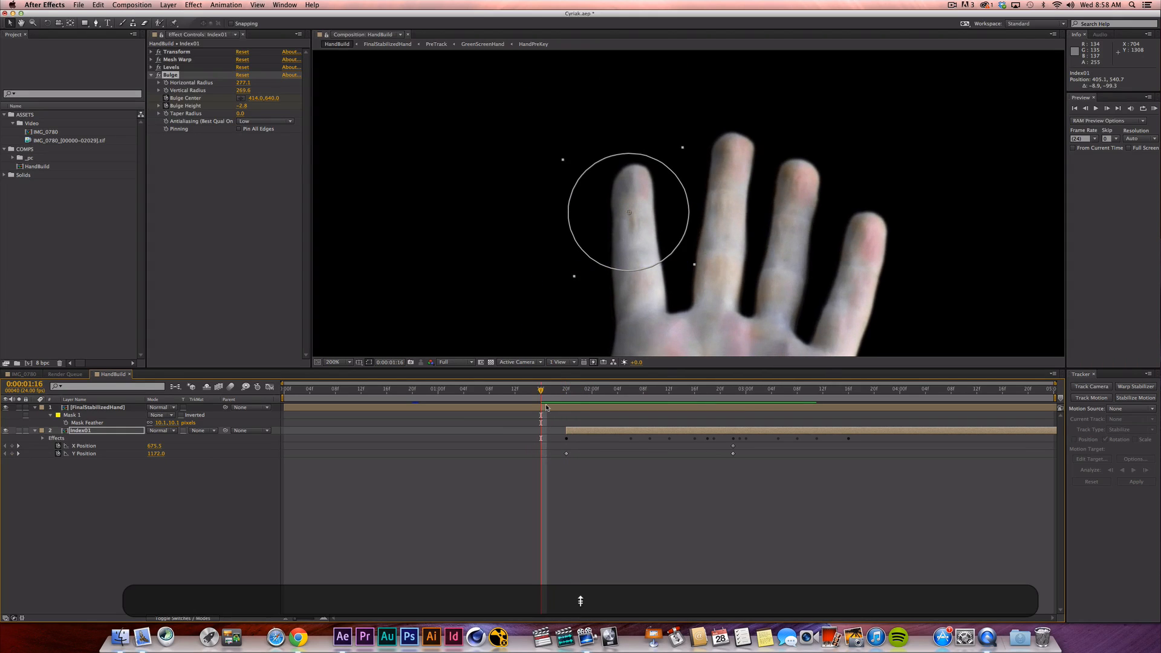
{"action": "left_click", "coordinate": [98, 407]}
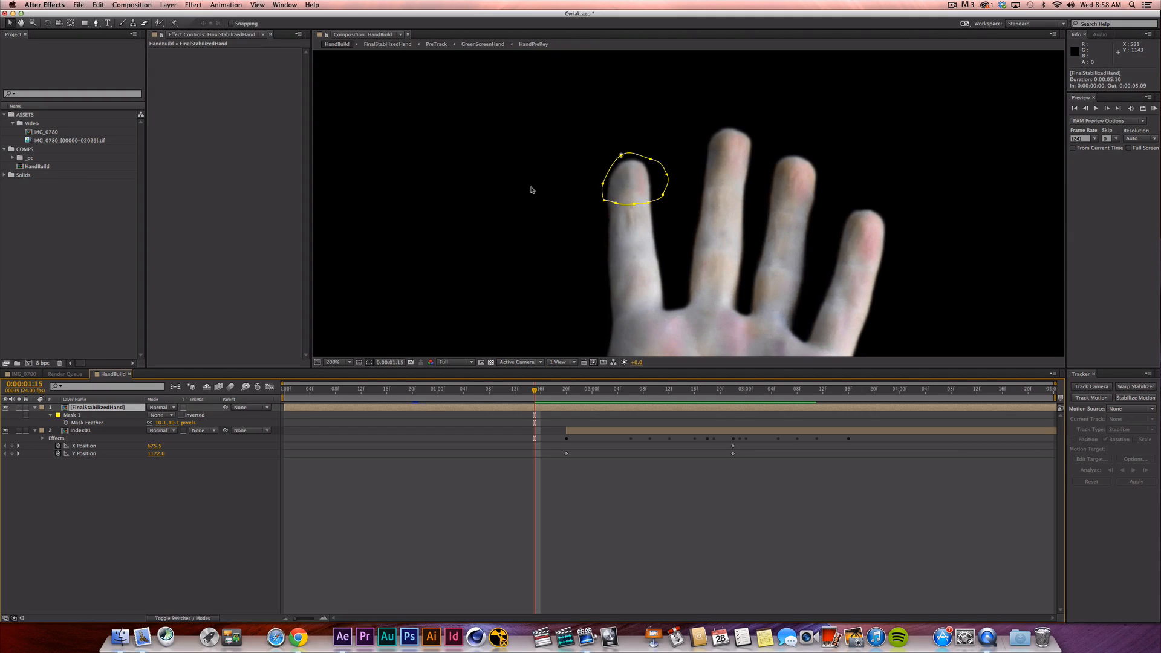
{"action": "left_click", "coordinate": [194, 5]}
{"action": "left_click", "coordinate": [203, 25]}
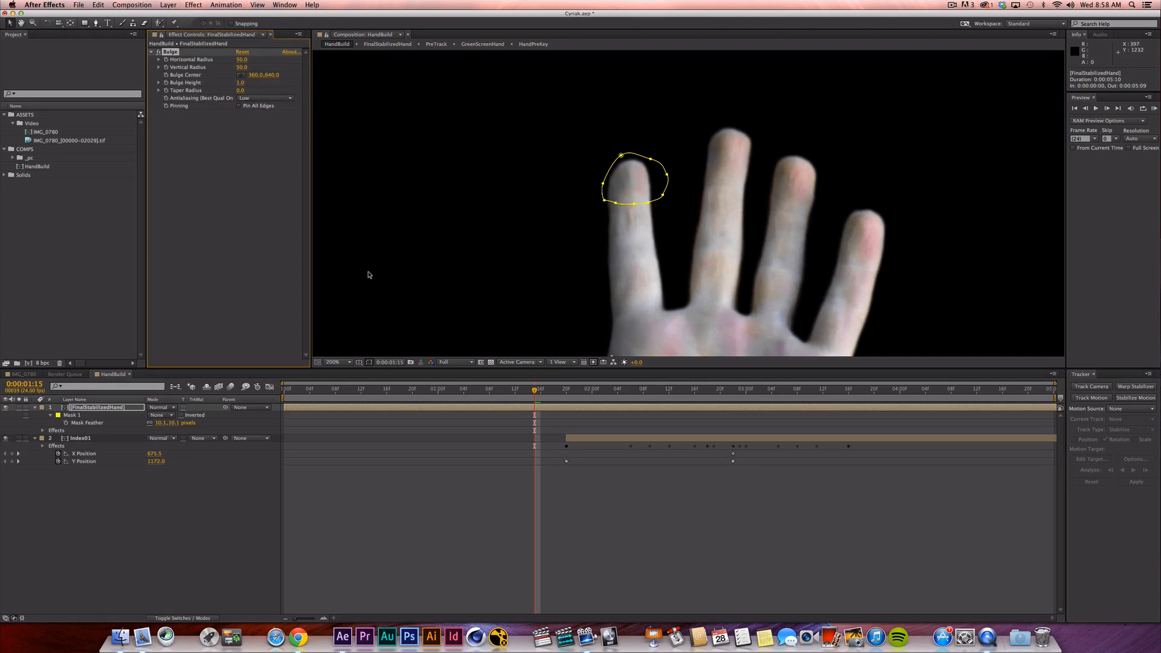
Center the FinalStabilizedHand Bulge on the index fingertip and set its Taper Radius to 29.0.
{"action": "left_click", "coordinate": [241, 75]}
{"action": "left_click", "coordinate": [631, 184]}
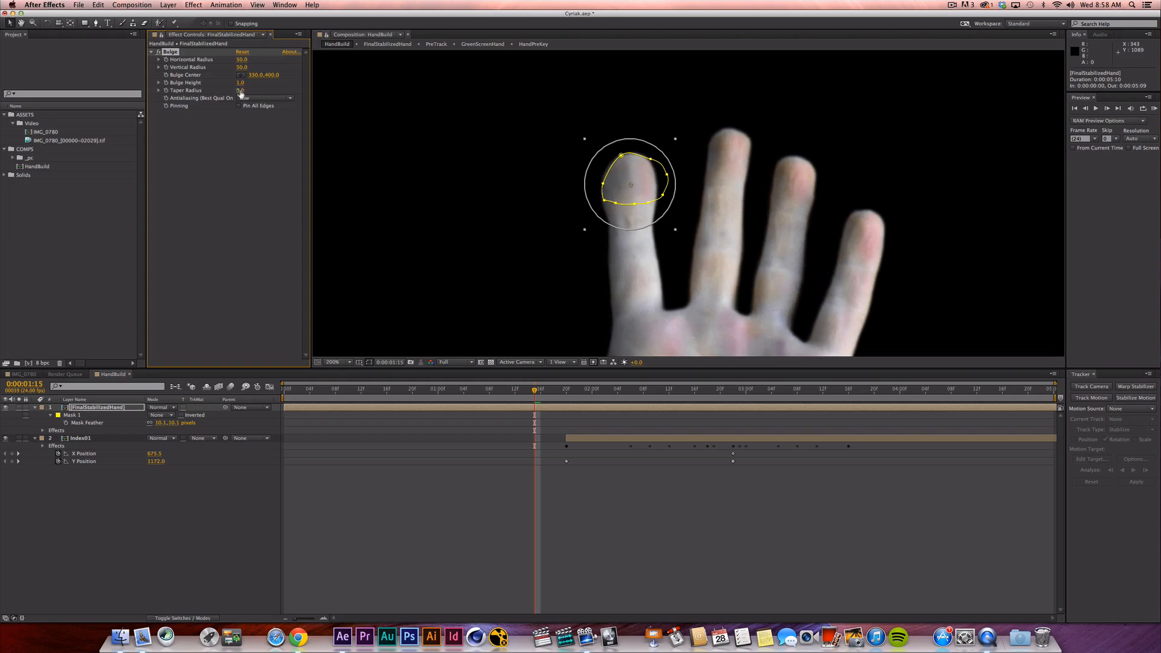
{"action": "left_click_drag", "start_coordinate": [241, 92], "coordinate": [278, 115]}
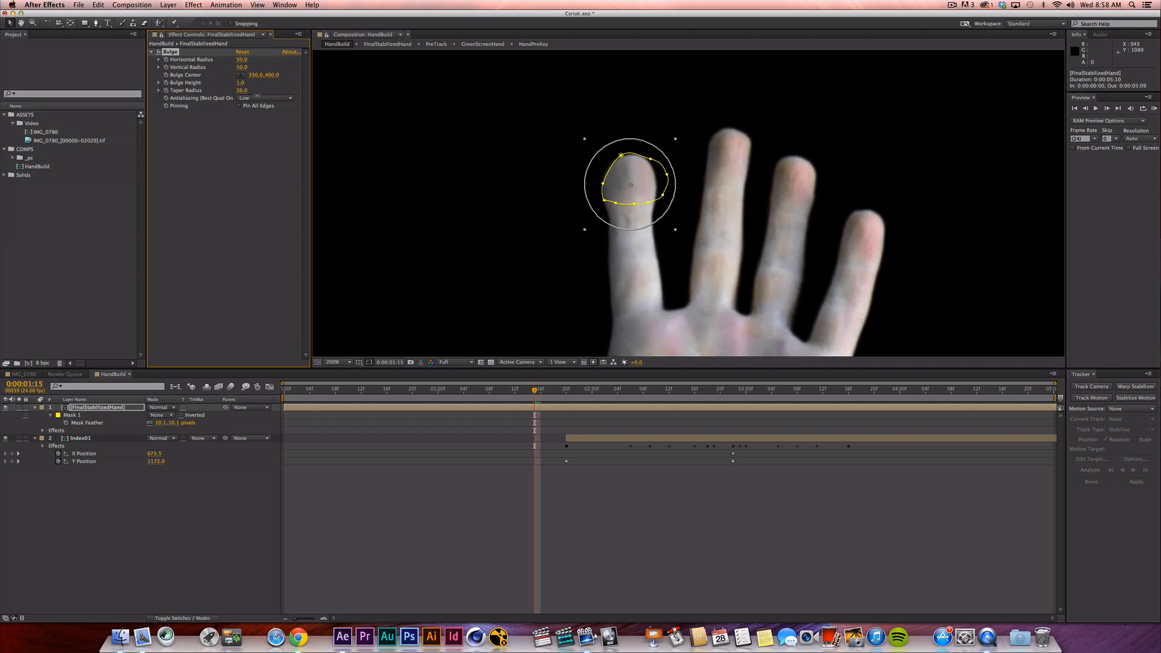
{"action": "left_click", "coordinate": [520, 529]}
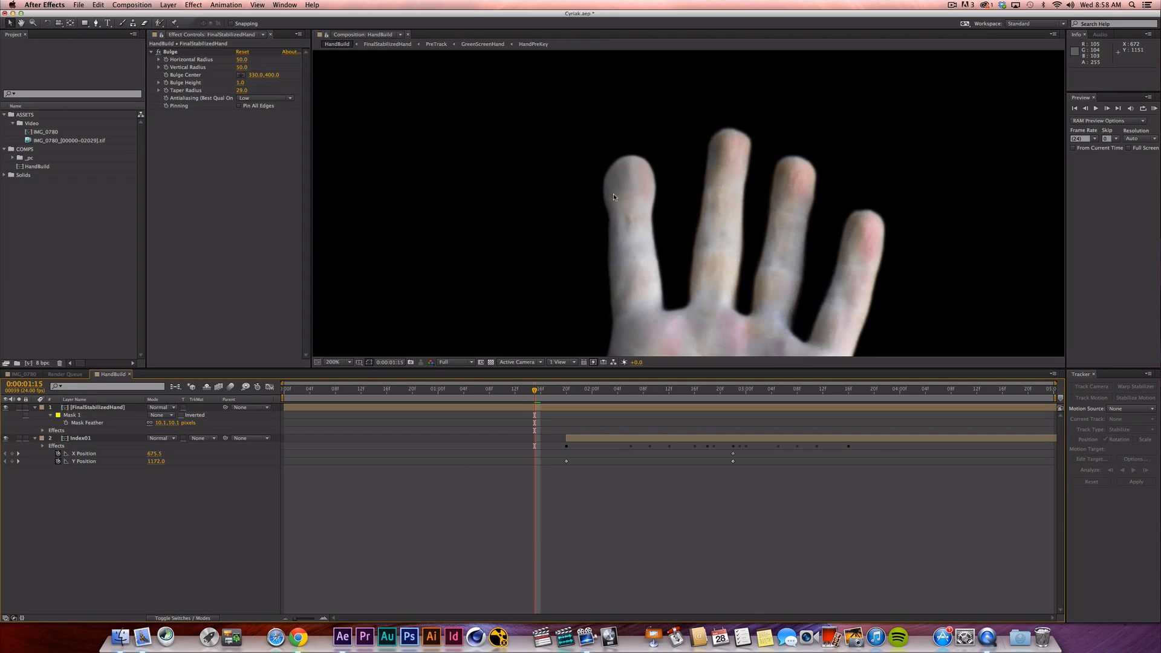
Set the FinalStabilizedHand Bulge Height to 0.0 and keyframe it at 0:00:01:15.
{"action": "left_click", "coordinate": [240, 83]}
{"action": "type", "text": "0"}
{"action": "key", "text": "Return"}
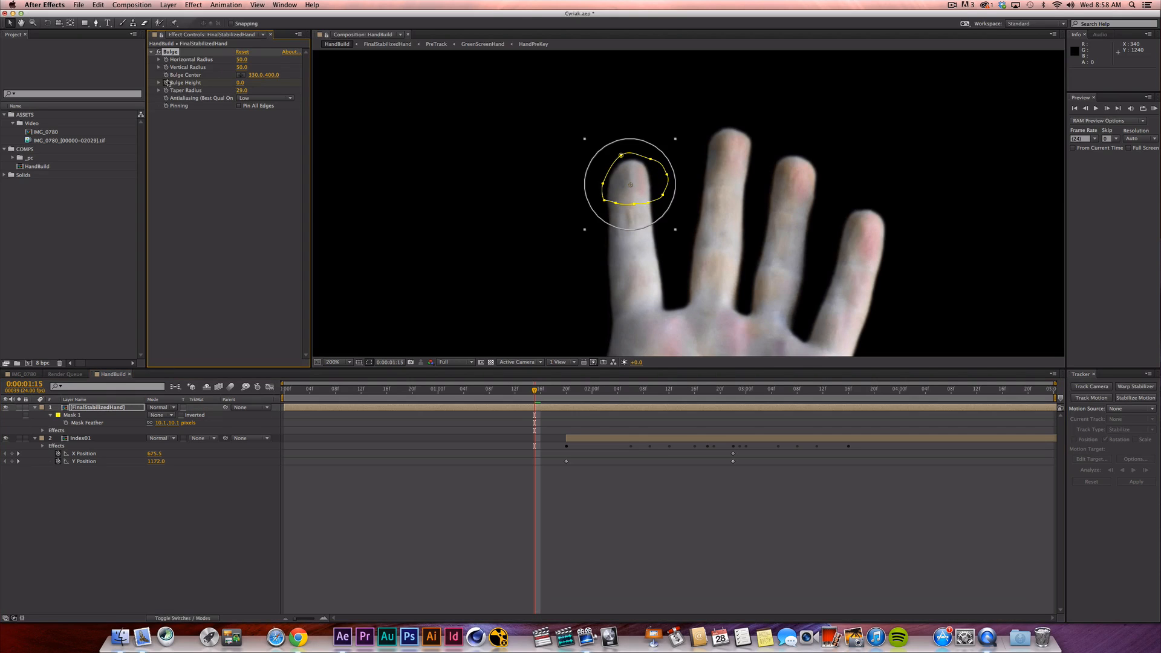
At 0:00:02:03, raise the FinalStabilizedHand Bulge Height to 0.9 and preview the swelling fingertip.
{"action": "left_click_drag", "start_coordinate": [534, 390], "coordinate": [610, 397]}
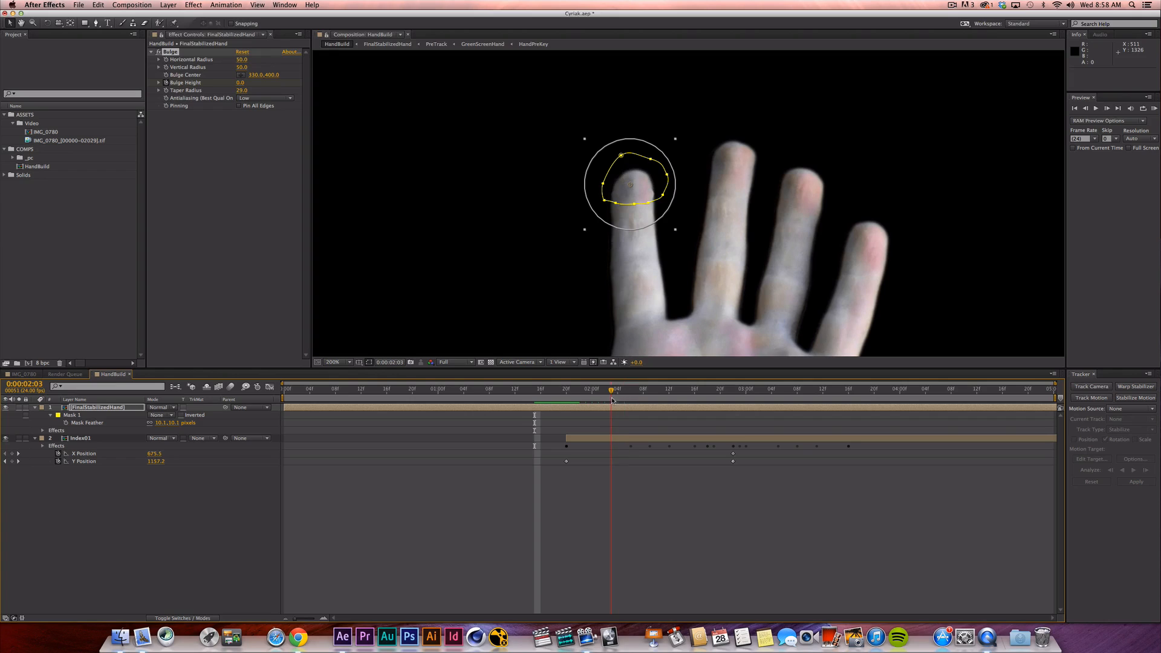
{"action": "left_click", "coordinate": [239, 83]}
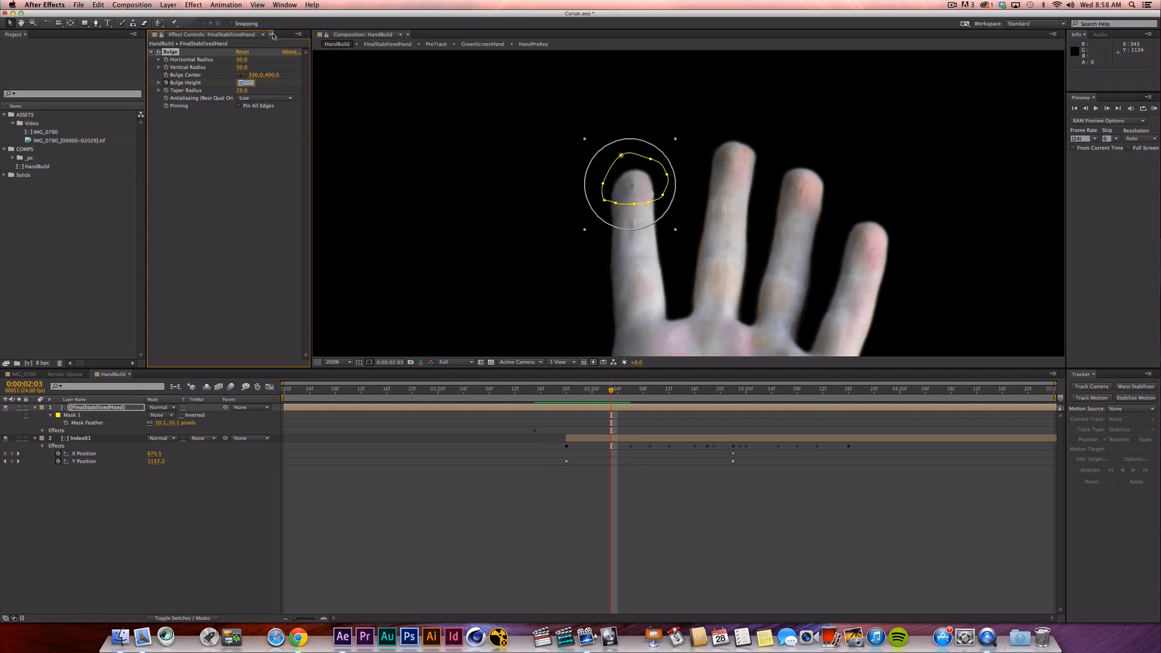
{"action": "key", "text": "Up"}
{"action": "key", "text": "Up"}
{"action": "key", "text": "Up"}
{"action": "key", "text": "shift+Up"}
{"action": "key", "text": "shift+Up"}
{"action": "key", "text": "shift+Up"}
{"action": "key", "text": "shift+Up"}
{"action": "key", "text": "shift+Up"}
{"action": "key", "text": "shift+Up"}
{"action": "key", "text": "shift+Up"}
{"action": "key", "text": "shift+Up"}
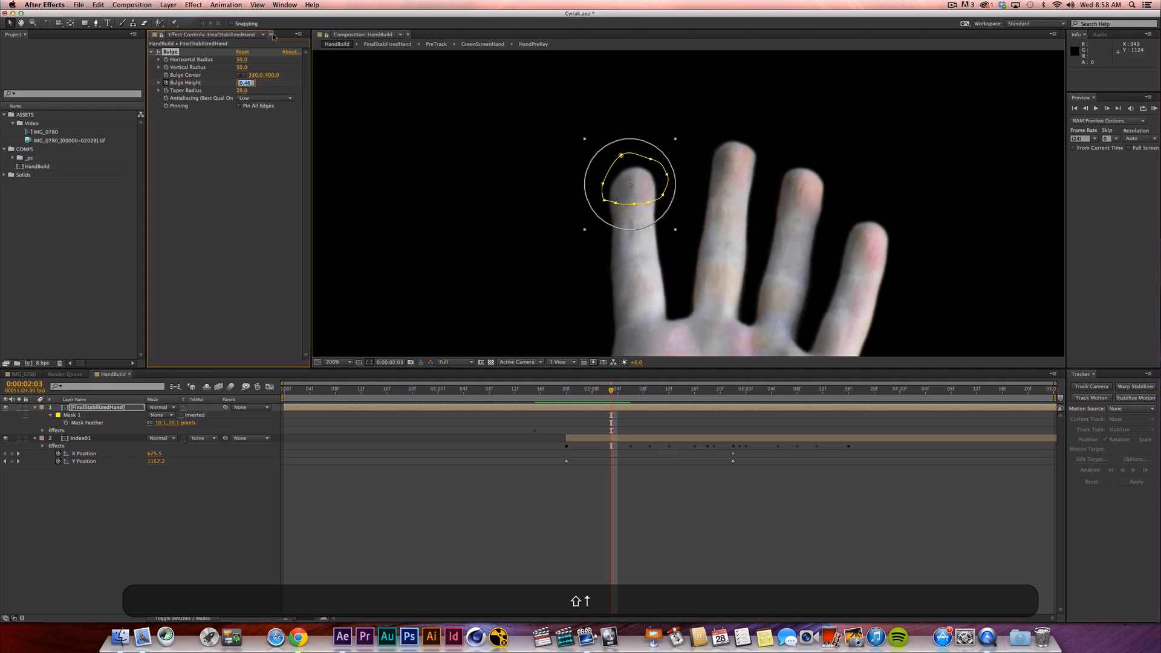
{"action": "key", "text": "Return"}
{"action": "left_click", "coordinate": [549, 553]}
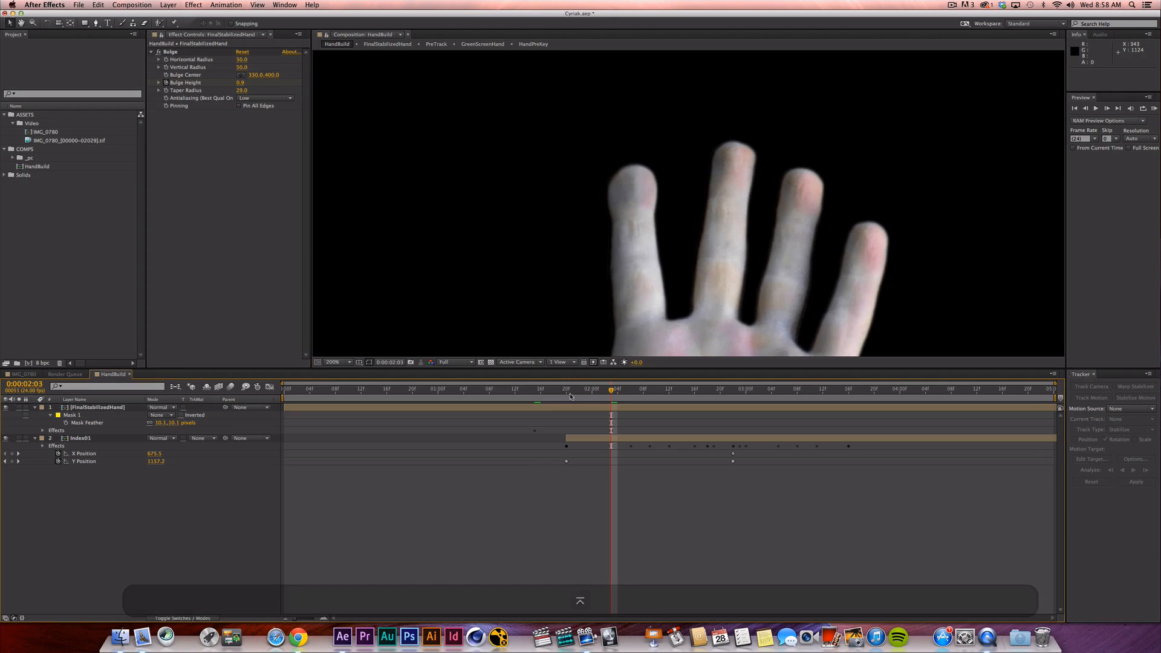
{"action": "key", "text": "space"}
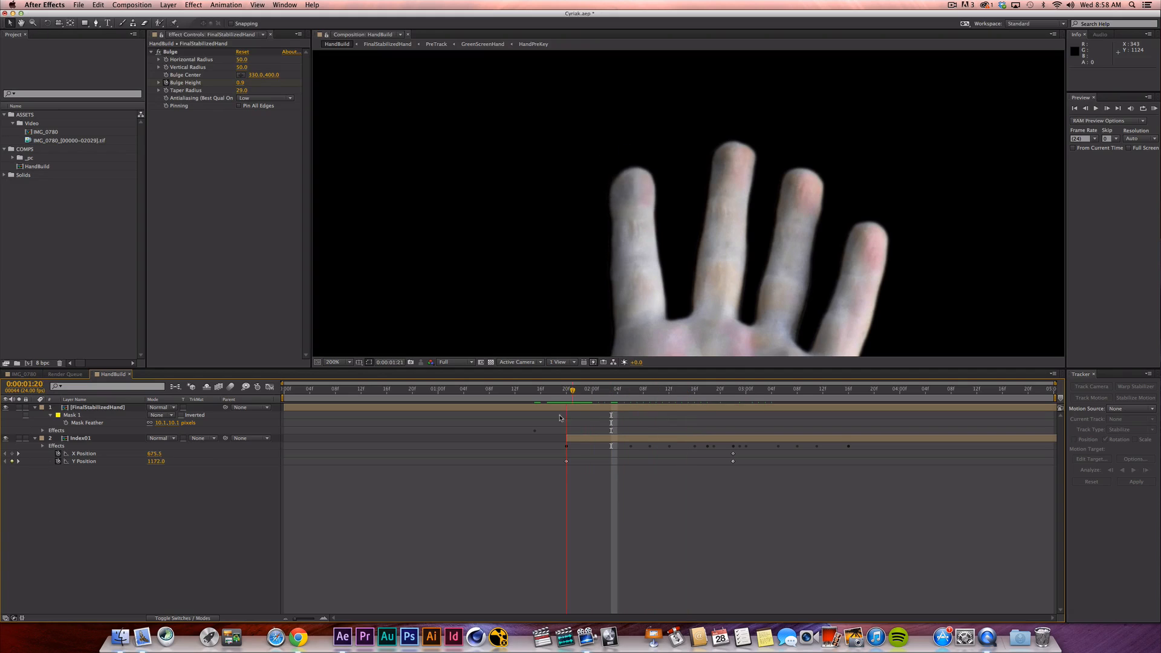
At 0:00:01:20, set FinalStabilizedHand's Mask 1 to Subtract and add a Mask Path keyframe.
{"action": "left_click_drag", "start_coordinate": [719, 409], "coordinate": [569, 418]}
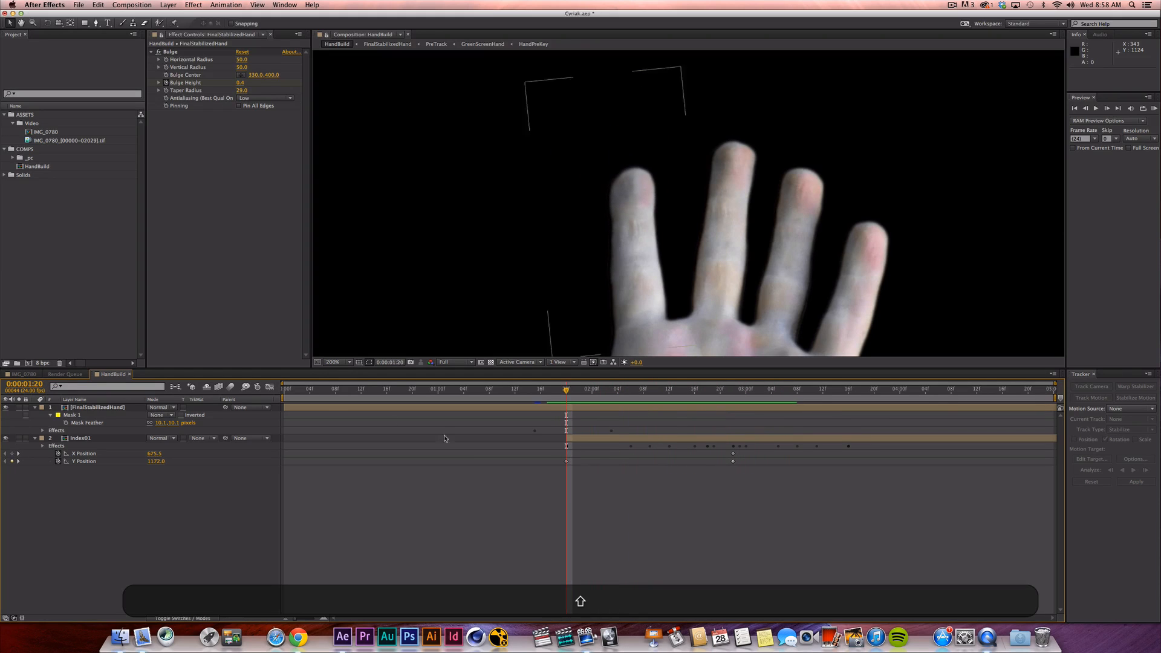
{"action": "double_click", "coordinate": [113, 408]}
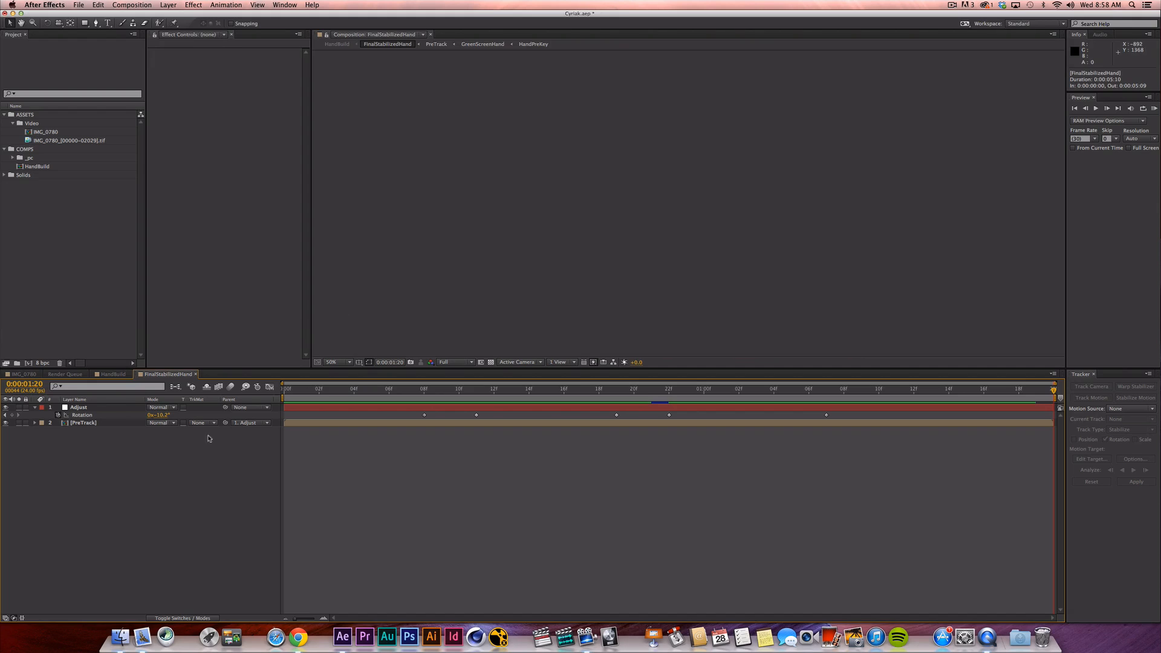
{"action": "key", "text": "super+w"}
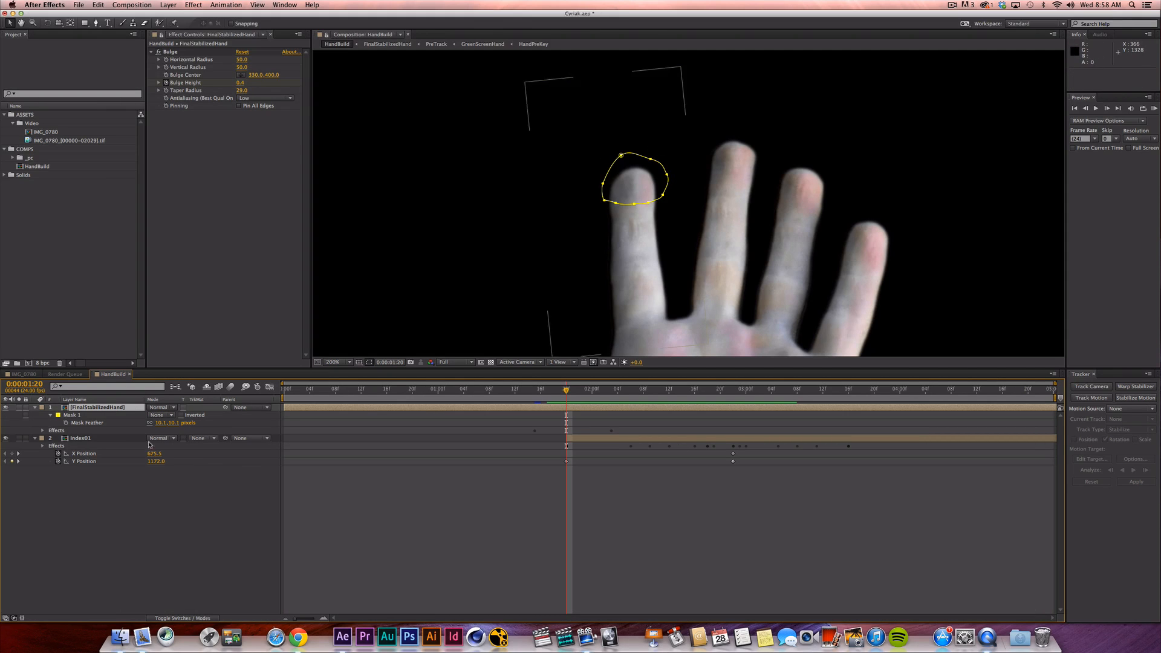
{"action": "left_click", "coordinate": [169, 415]}
{"action": "left_click", "coordinate": [174, 442]}
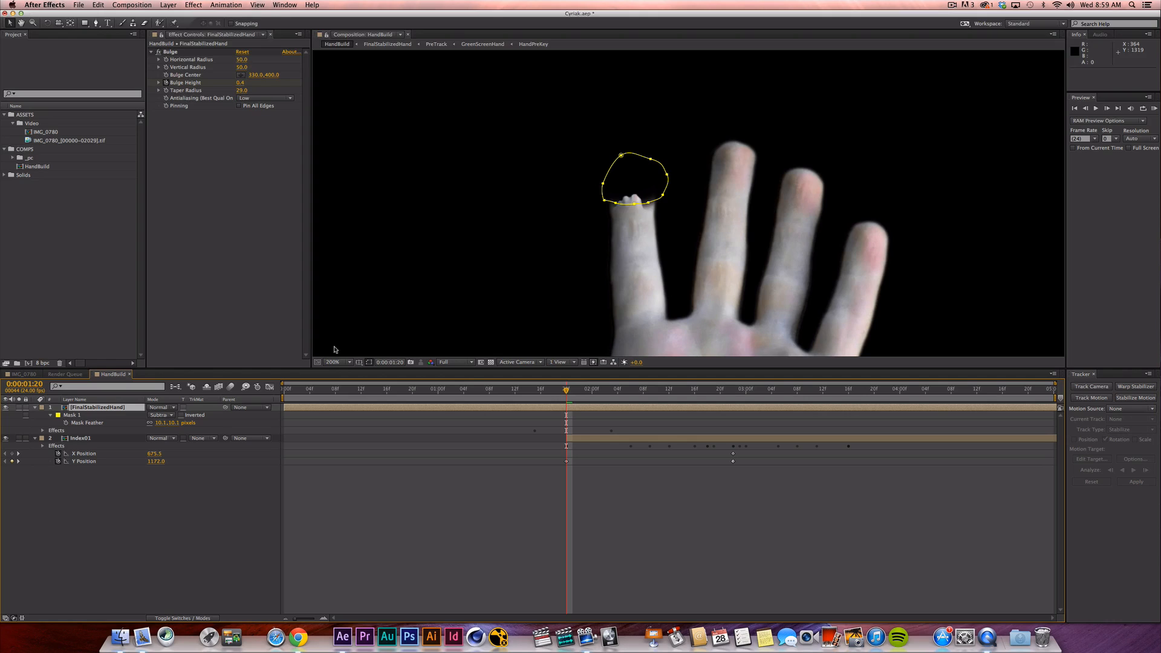
{"action": "key", "text": "alt+m"}
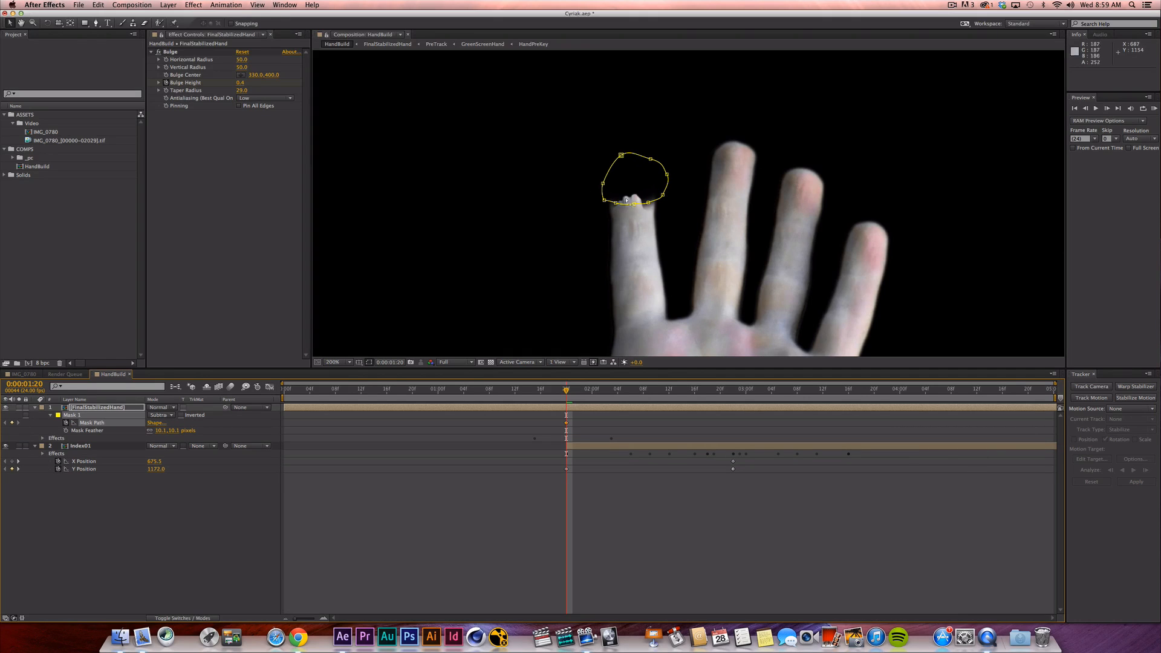
Add a Mask Path keyframe for Mask 1 at 0:00:02:16, keeping its position over the index fingertip.
{"action": "key", "text": "Page_Down"}
{"action": "key", "text": "Page_Down"}
{"action": "key", "text": "Page_Down"}
{"action": "key", "text": "Page_Down"}
{"action": "key", "text": "Page_Down"}
{"action": "key", "text": "Page_Down"}
{"action": "key", "text": "Page_Down"}
{"action": "key", "text": "Page_Down"}
{"action": "key", "text": "Page_Down"}
{"action": "key", "text": "Page_Down"}
{"action": "key", "text": "Page_Down"}
{"action": "key", "text": "Page_Down"}
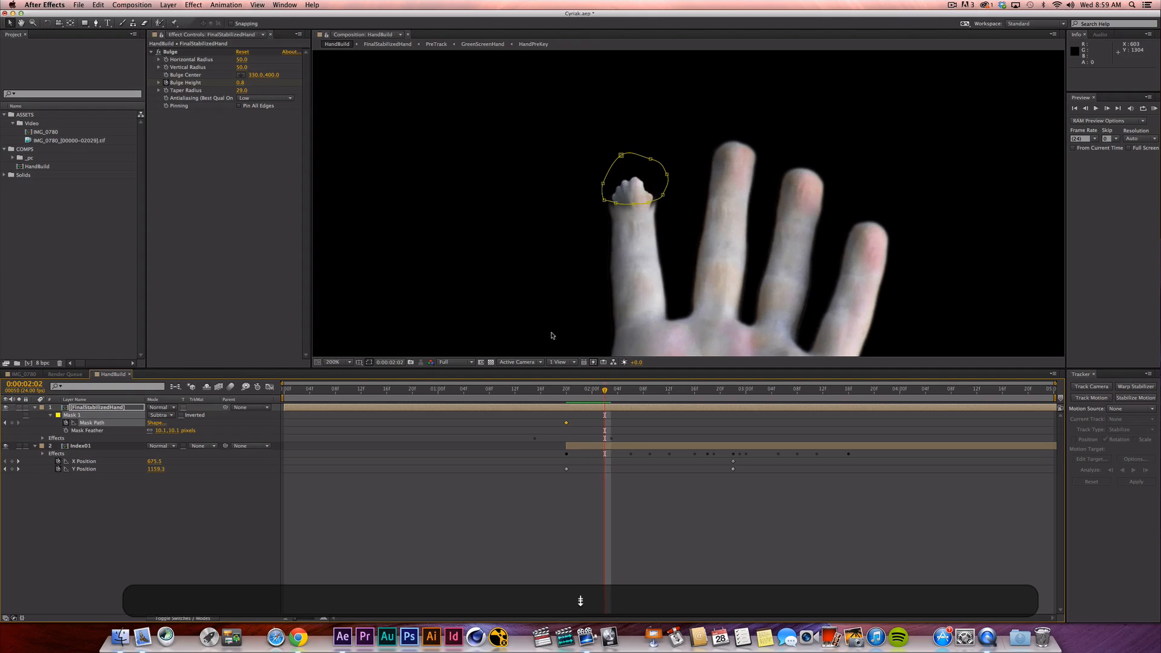
{"action": "key", "text": "Page_Down"}
{"action": "key", "text": "Page_Down"}
{"action": "key", "text": "Page_Down"}
{"action": "key", "text": "Page_Down"}
{"action": "key", "text": "Page_Down"}
{"action": "key", "text": "Page_Down"}
{"action": "key", "text": "Page_Down"}
{"action": "key", "text": "Page_Down"}
{"action": "key", "text": "Page_Down"}
{"action": "key", "text": "Page_Down"}
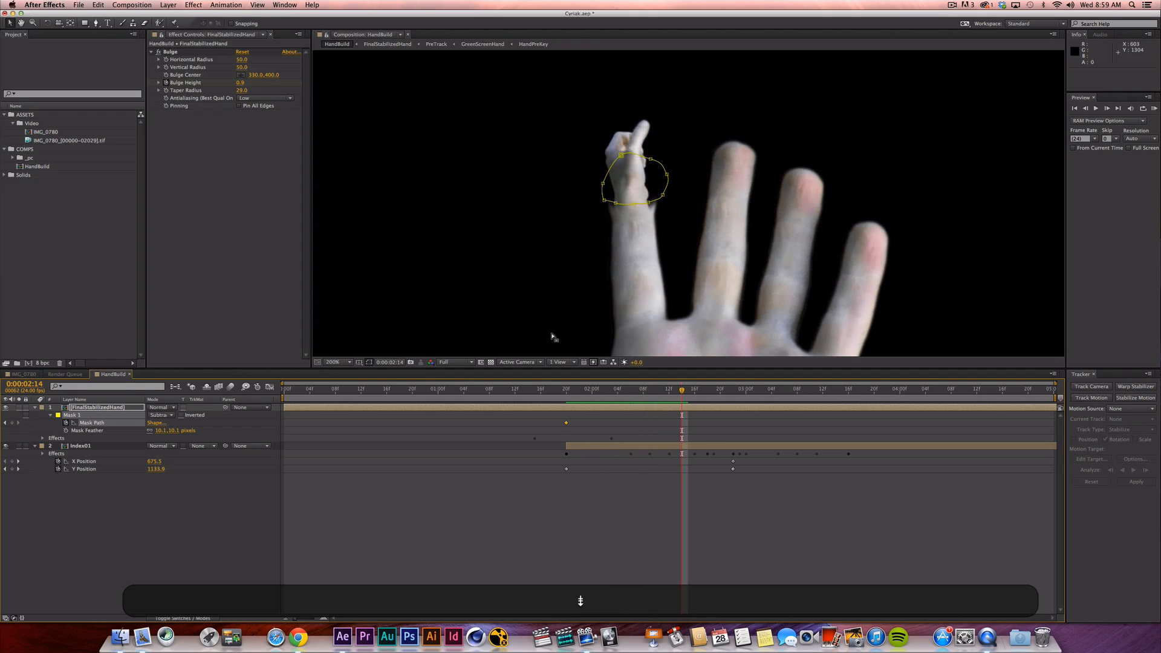
{"action": "key", "text": "Page_Up"}
{"action": "key", "text": "Page_Up"}
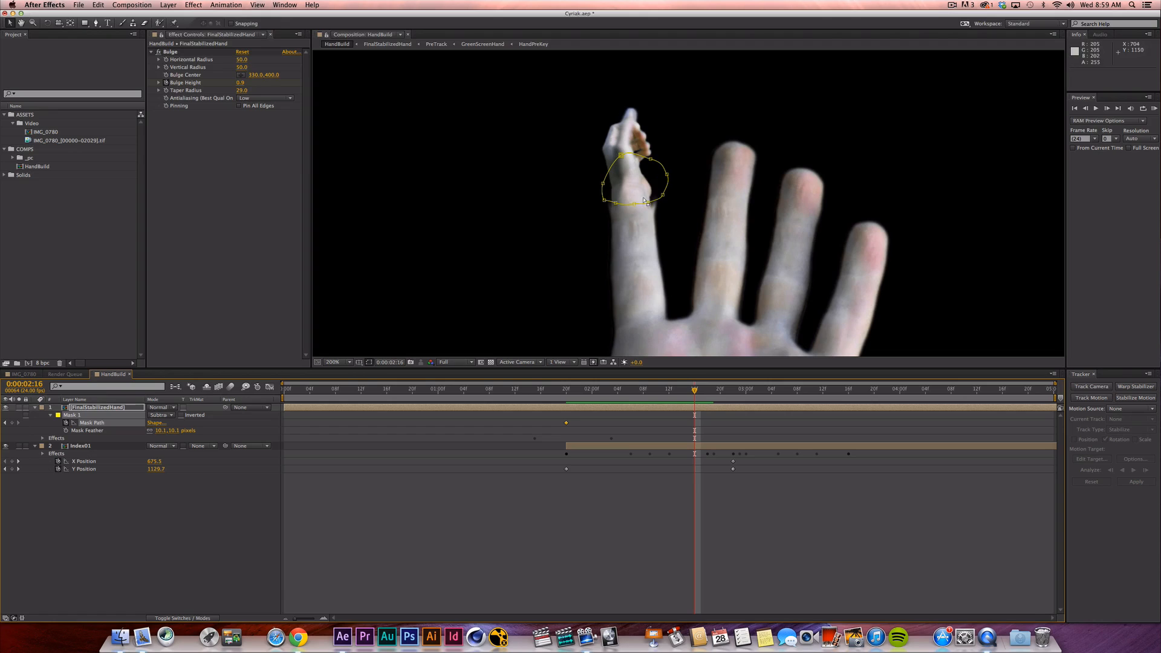
{"action": "key", "text": "alt"}
{"action": "key", "text": "alt+m"}
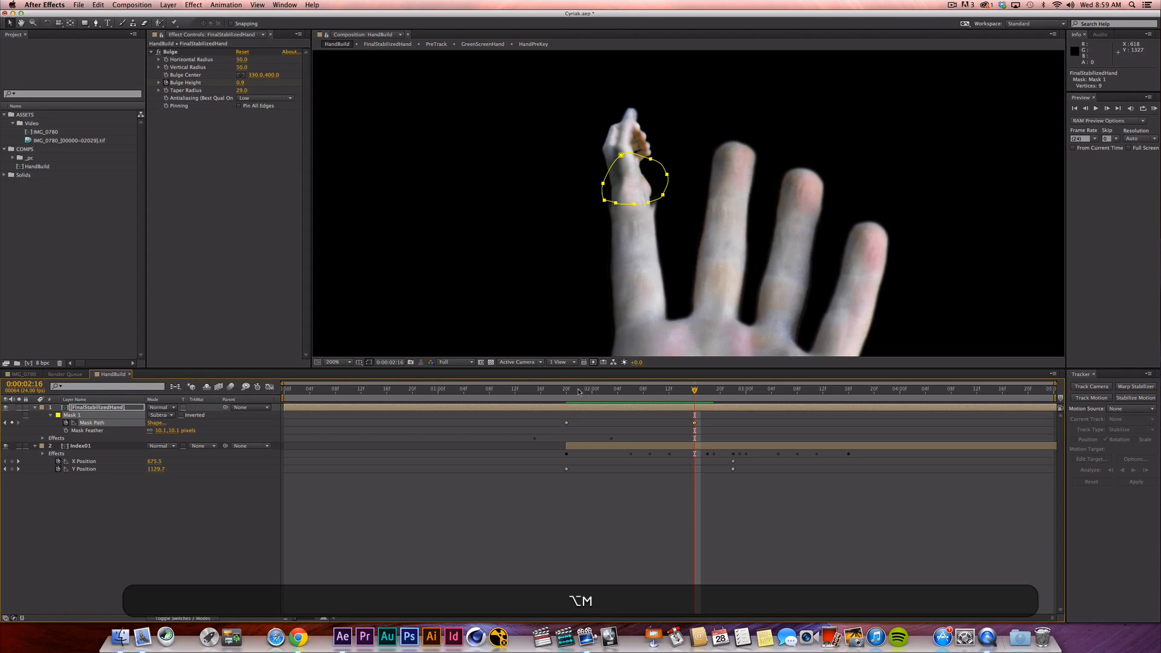
At 0:00:01:20, move Mask 1 straight up, clear of the index fingertip, and preview the small hand's reveal.
{"action": "left_click_drag", "start_coordinate": [578, 392], "coordinate": [566, 392]}
{"action": "double_click", "coordinate": [636, 176]}
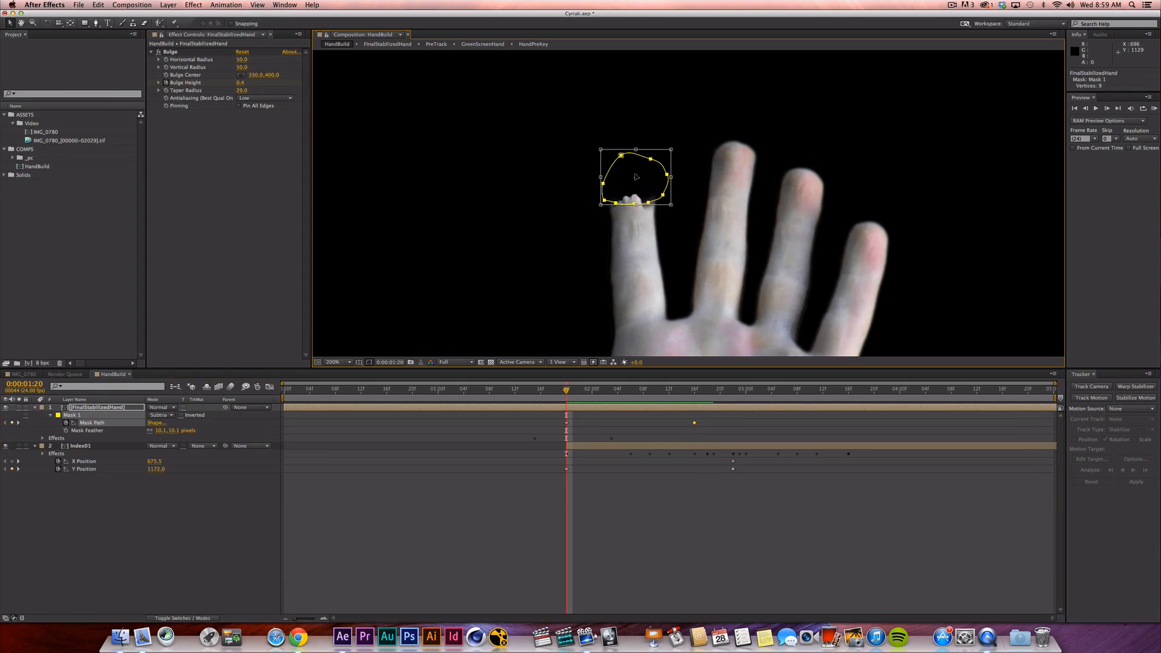
{"action": "key", "text": "shift"}
{"action": "left_click_drag", "start_coordinate": [635, 177], "coordinate": [635, 127]}
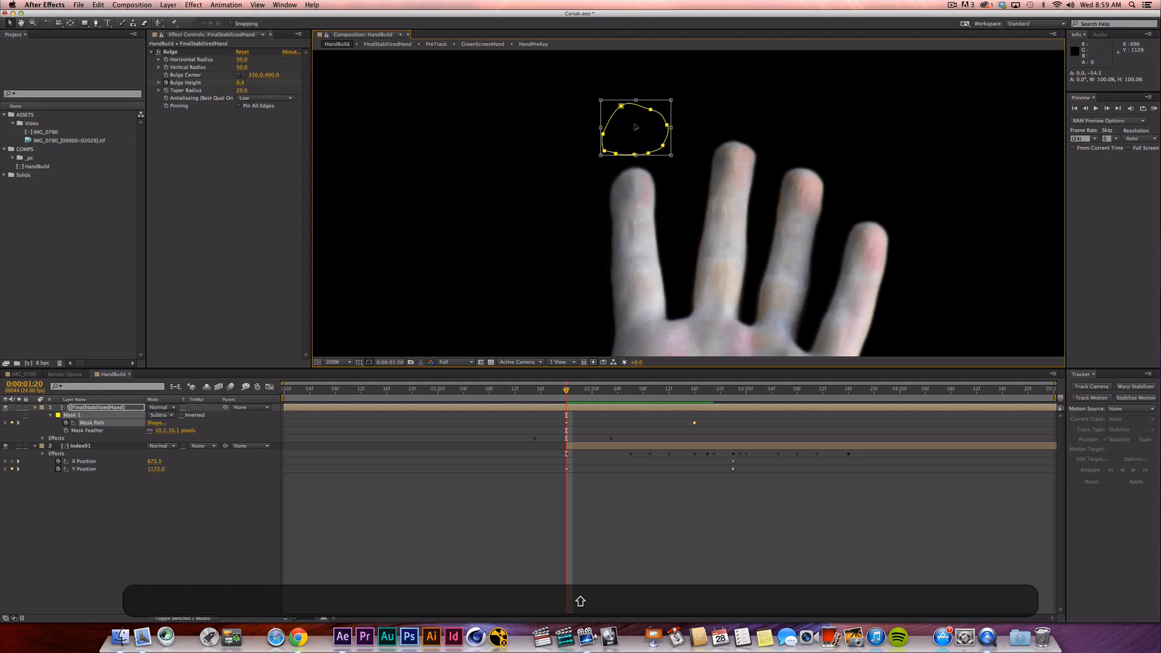
{"action": "key", "text": "space"}
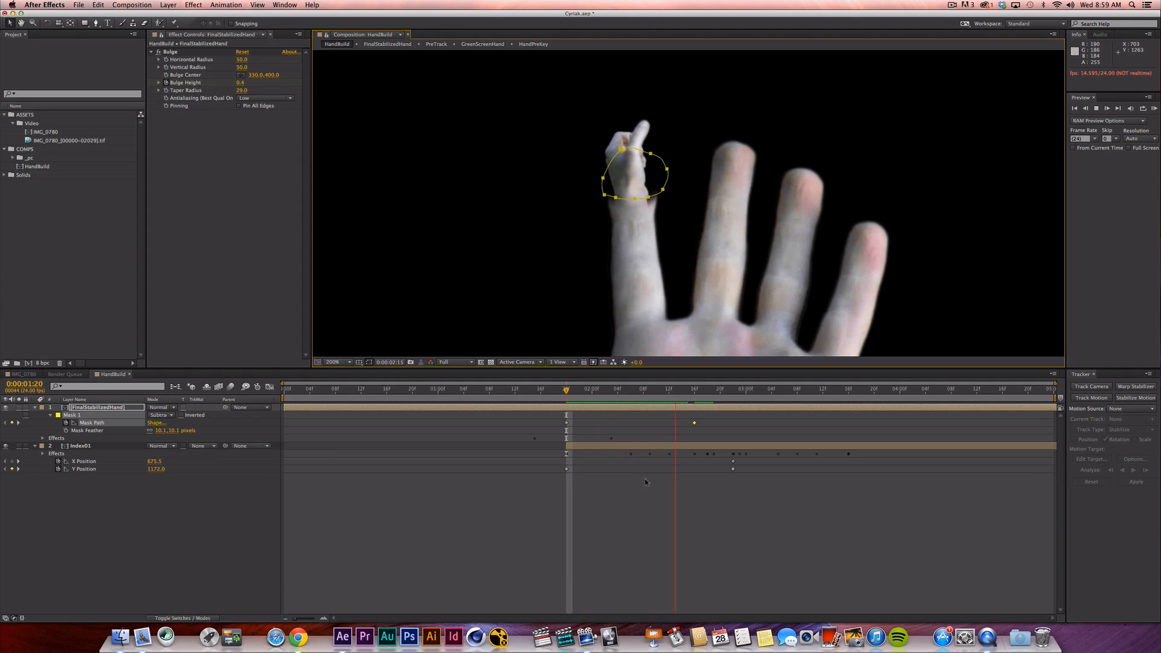
{"action": "key", "text": "space"}
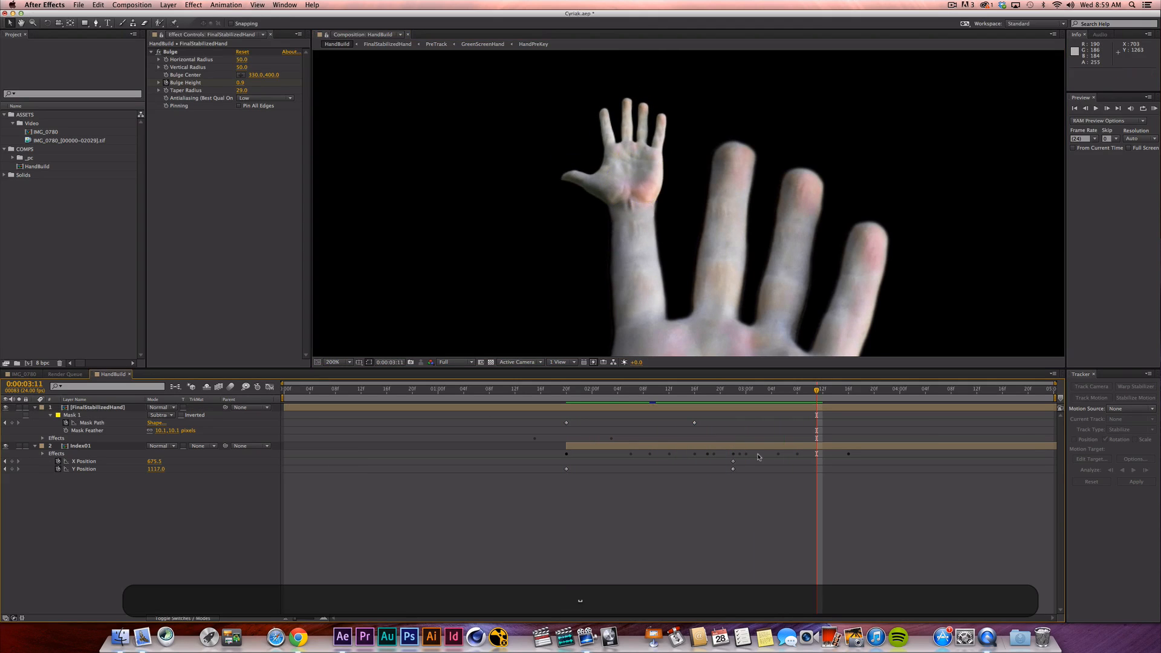
Preview the whole HandBuild animation and examine how Mask 1 affects the hand in the frames before 0:00:01:20.
{"action": "key", "text": "KP_0"}
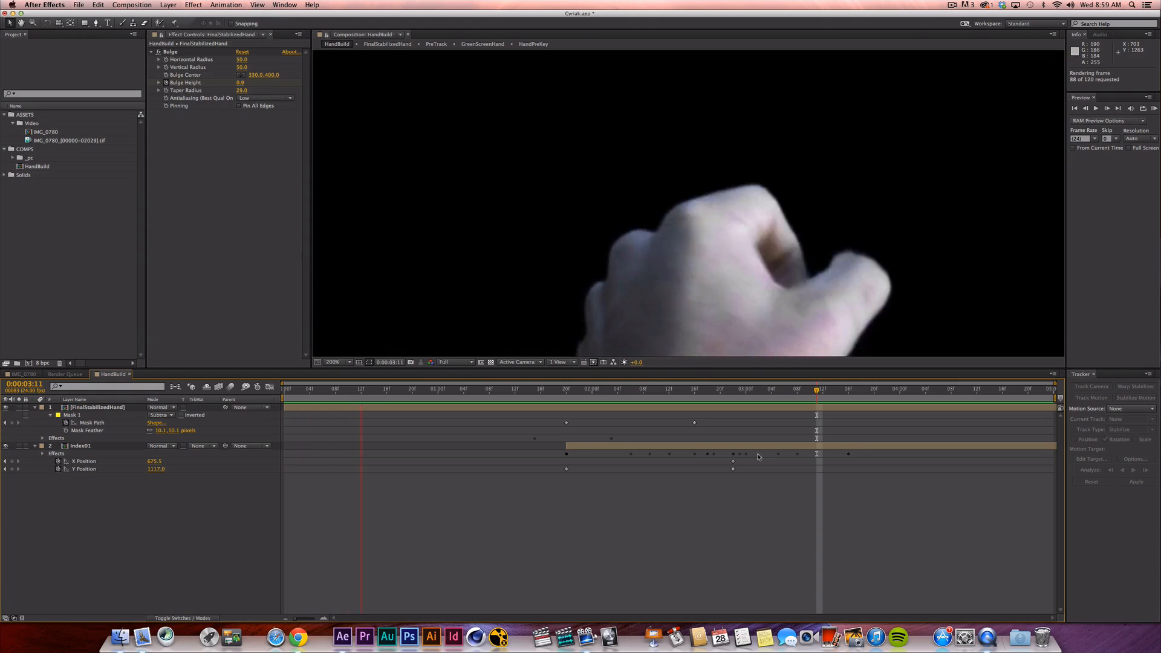
{"action": "key", "text": "space"}
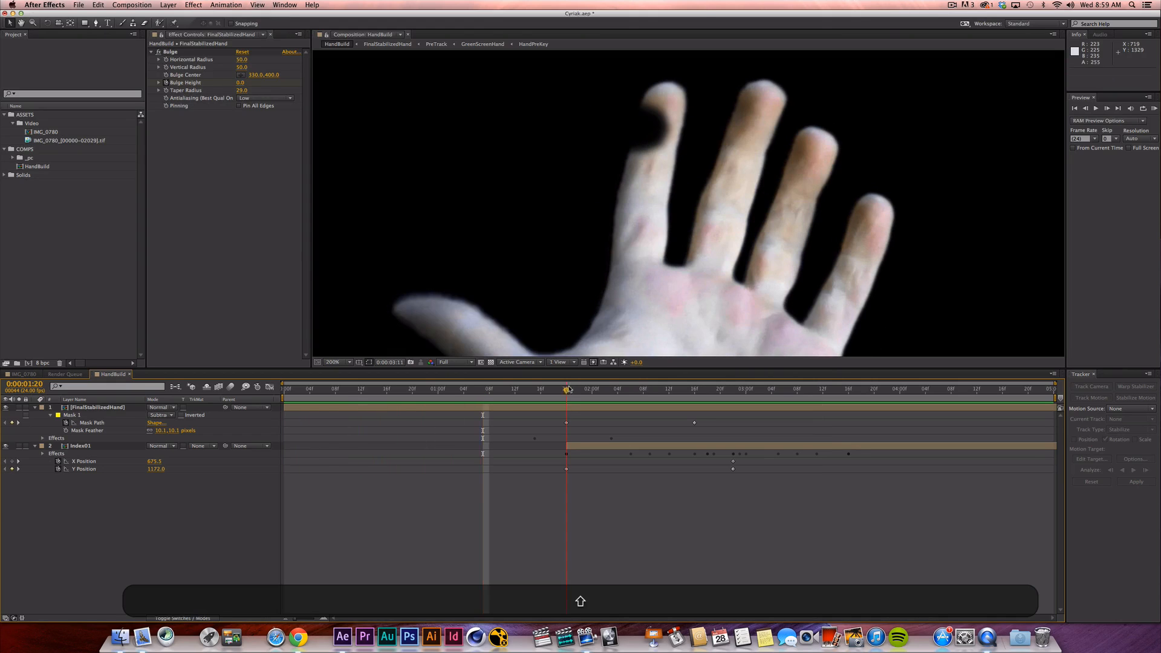
{"action": "key", "text": "comma"}
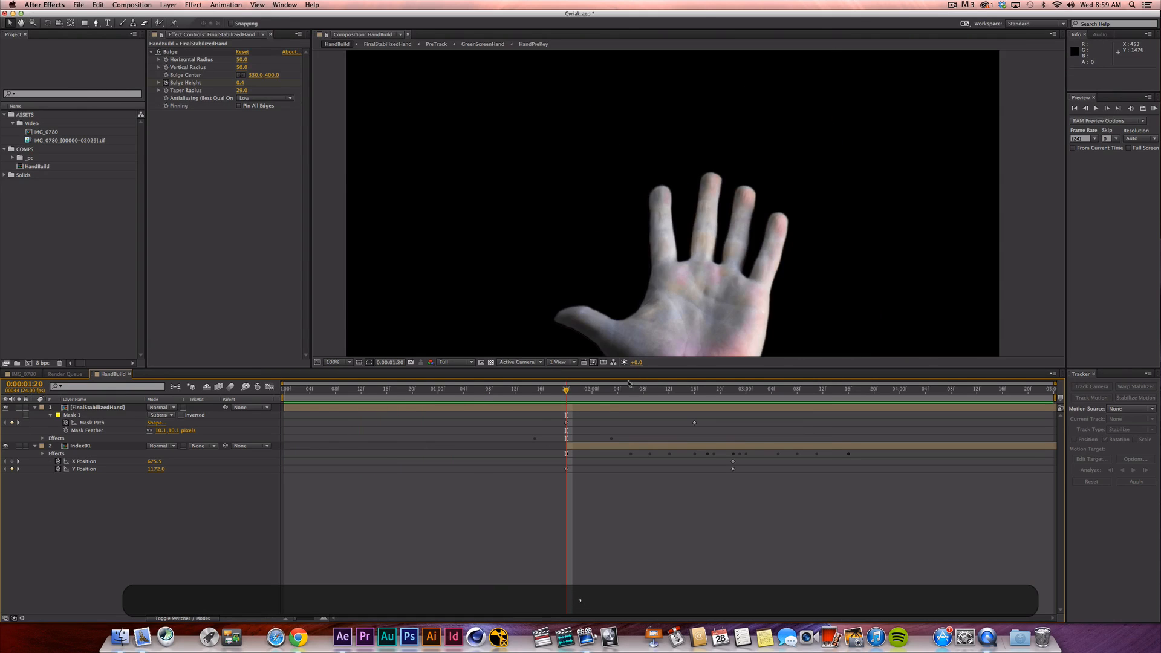
{"action": "left_click_drag", "start_coordinate": [568, 394], "coordinate": [406, 394]}
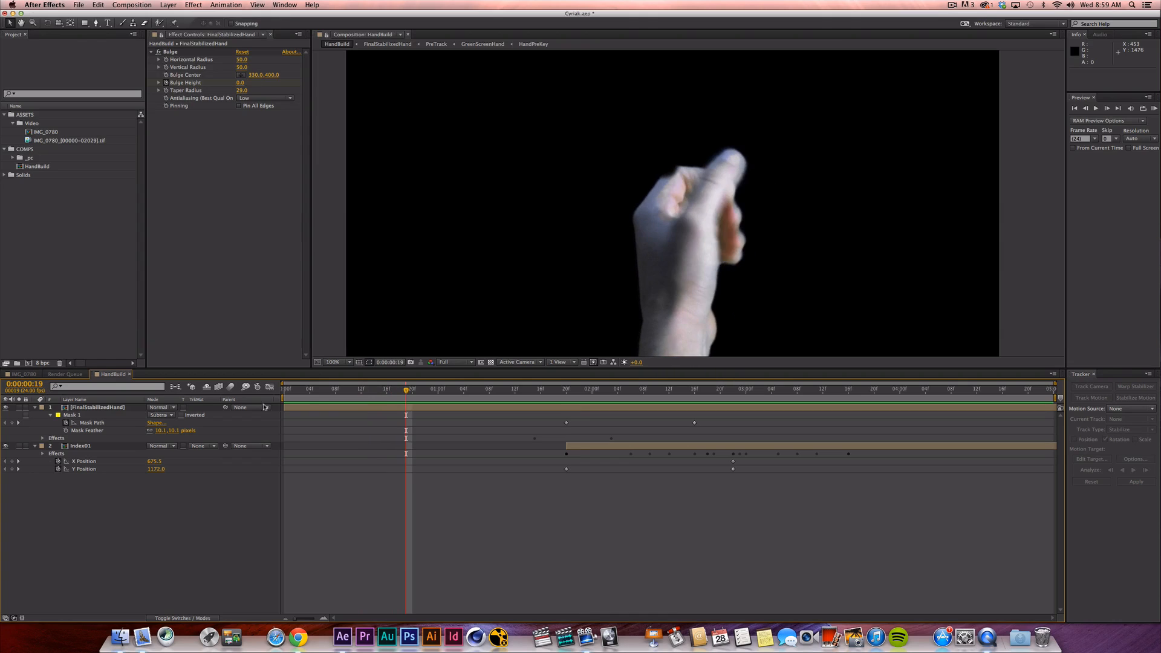
At 0:00:00:00, move Mask 1 outside the frame's left edge and make its first Mask Path keyframe a hold keyframe.
{"action": "left_click", "coordinate": [654, 264]}
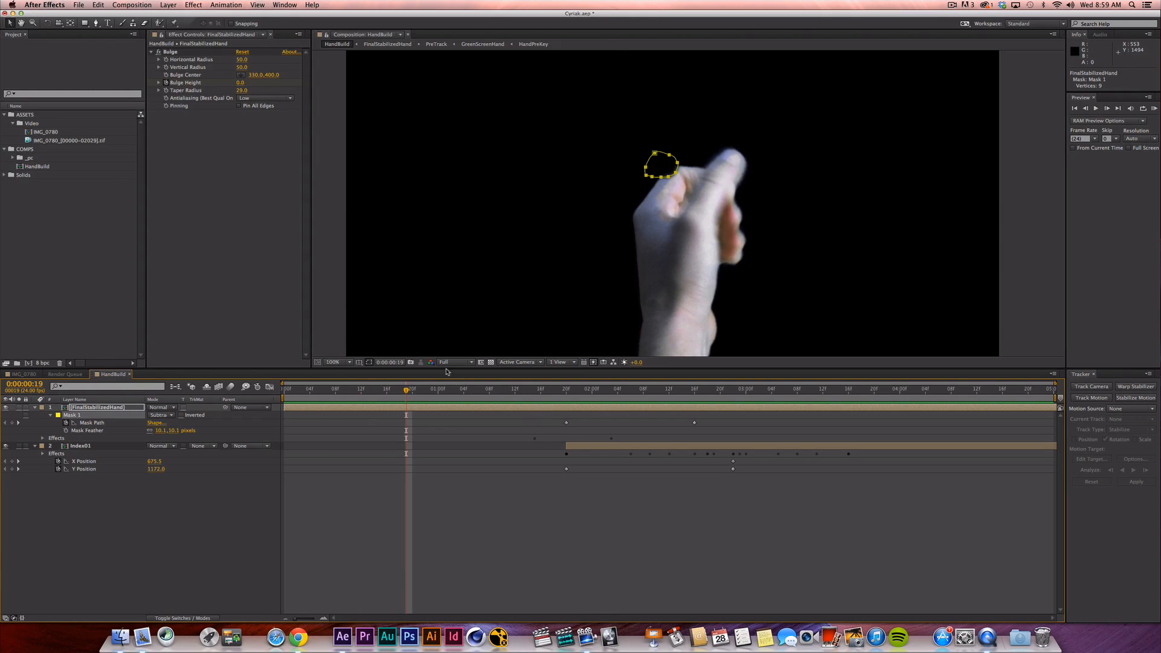
{"action": "left_click", "coordinate": [356, 414]}
{"action": "left_click_drag", "start_coordinate": [354, 390], "coordinate": [282, 391]}
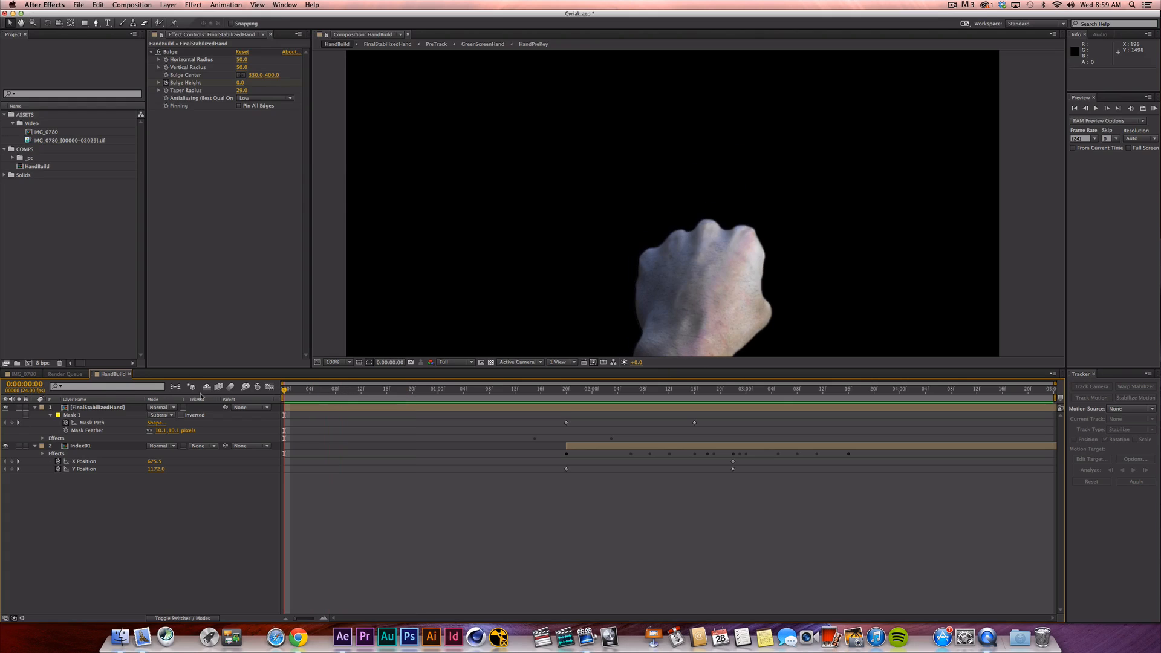
{"action": "left_click", "coordinate": [111, 415]}
{"action": "double_click", "coordinate": [654, 154]}
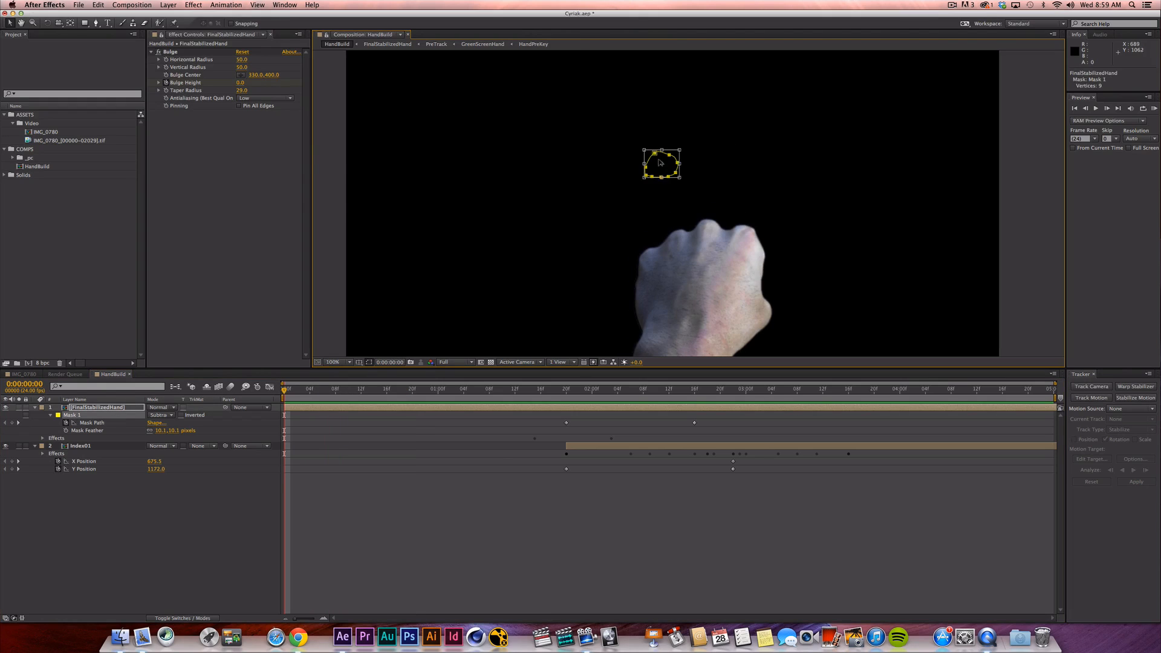
{"action": "left_click_drag", "start_coordinate": [654, 154], "coordinate": [336, 148]}
{"action": "left_click", "coordinate": [479, 540]}
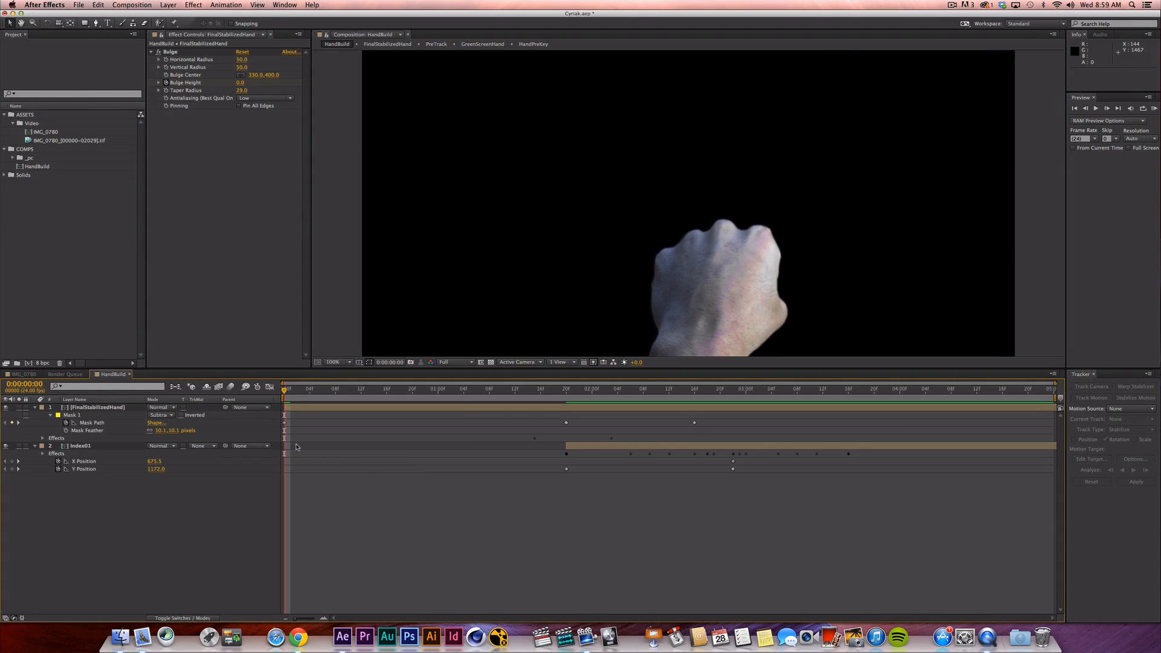
{"action": "left_click", "coordinate": [284, 422], "text": "alt+super"}
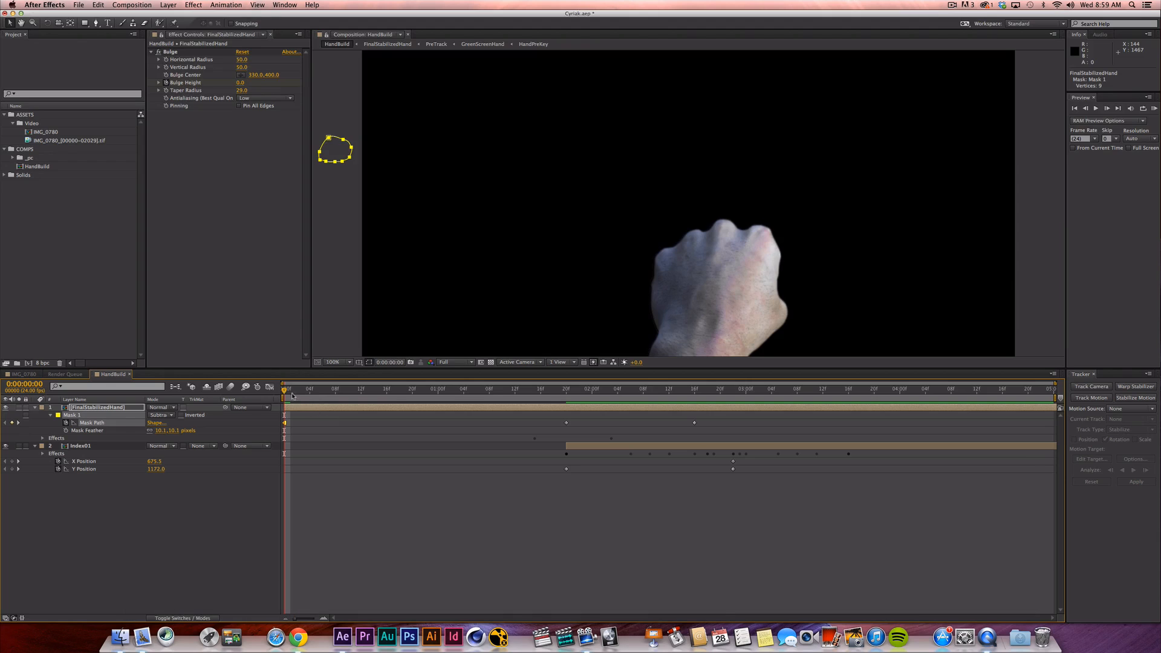
{"action": "left_click_drag", "start_coordinate": [285, 391], "coordinate": [554, 415]}
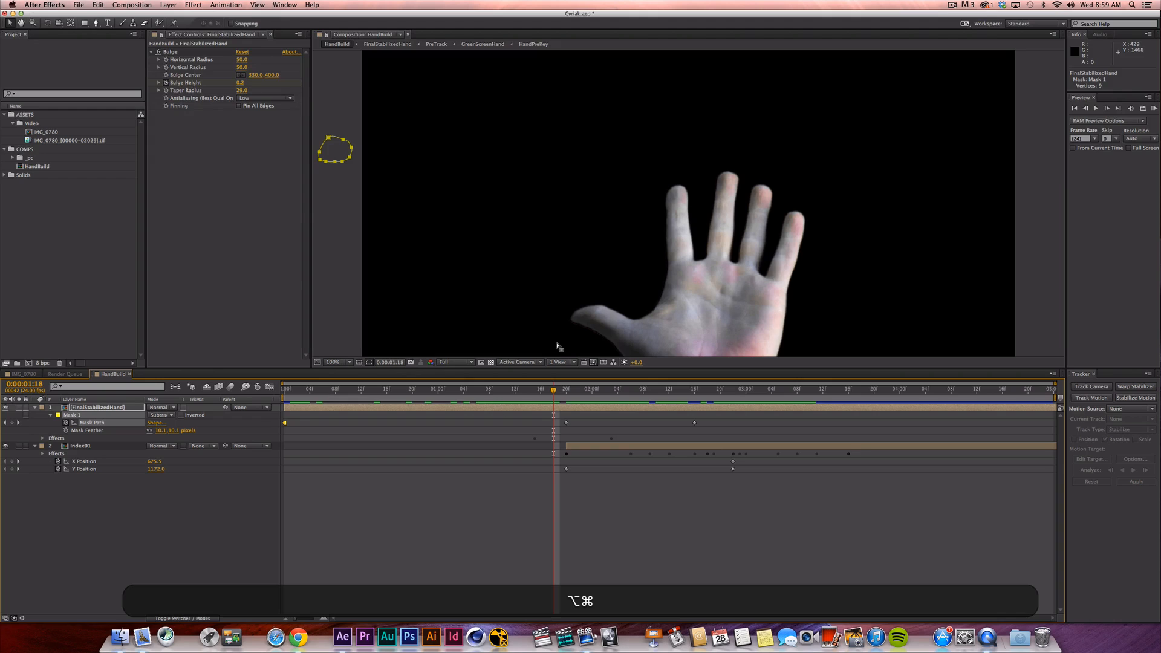
Set the work area from 0:00:01:08 to 0:00:04:01 and RAM-preview the small hand's emergence.
{"action": "left_click_drag", "start_coordinate": [331, 392], "coordinate": [905, 390]}
{"action": "key", "text": "n"}
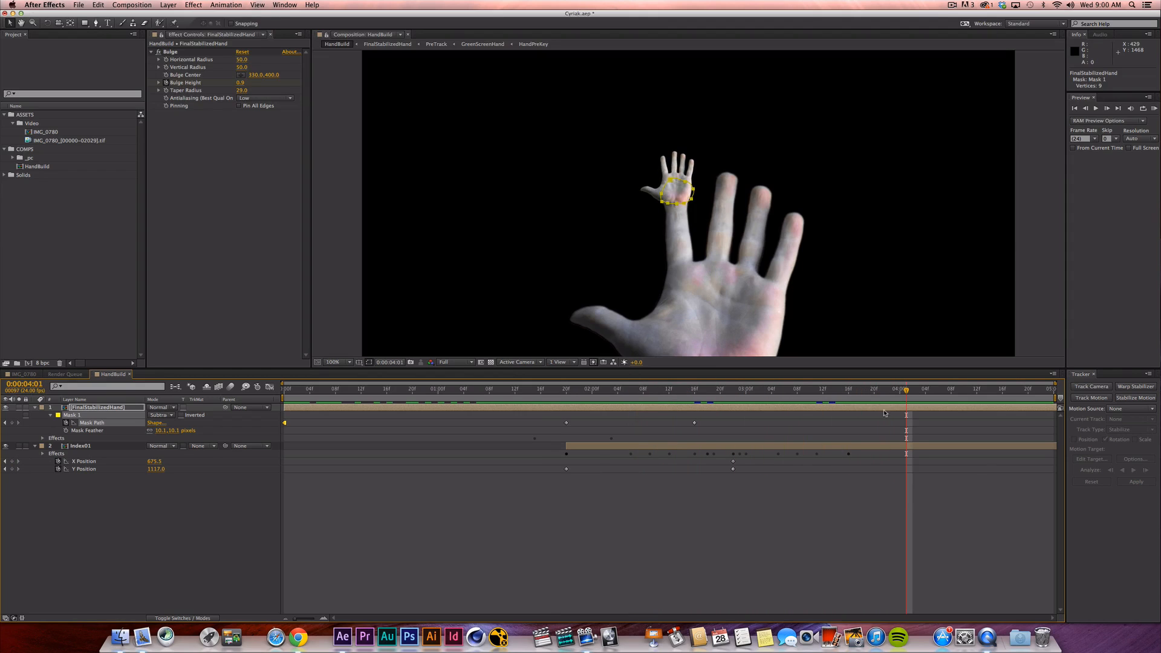
{"action": "left_click", "coordinate": [489, 390]}
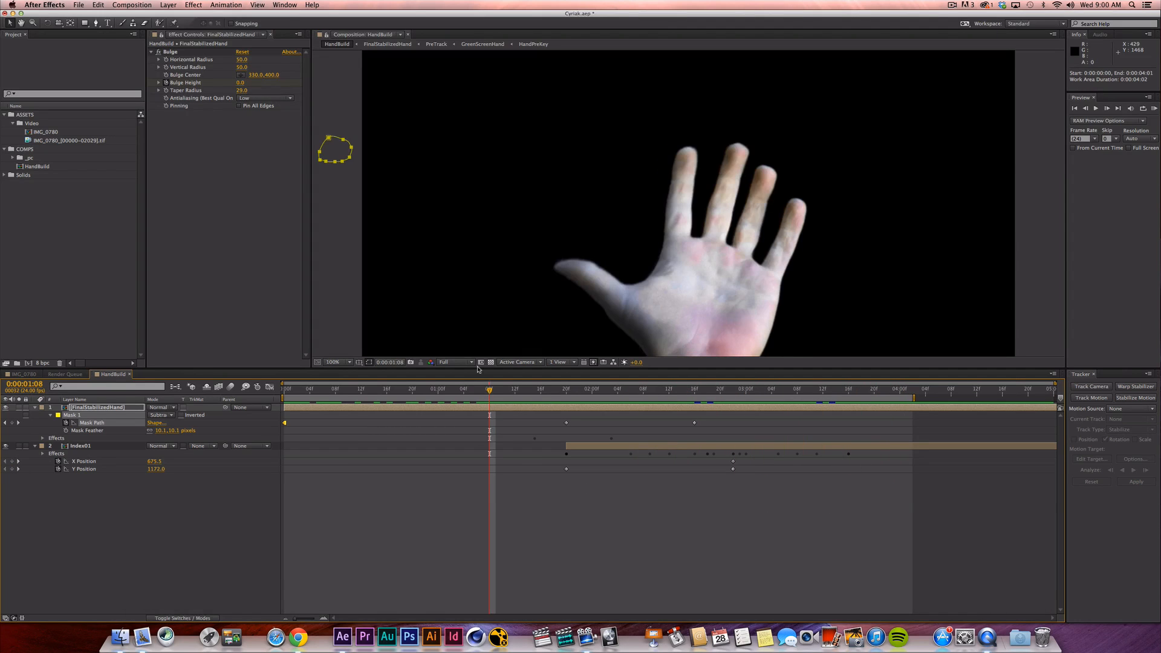
{"action": "key", "text": "b"}
{"action": "key", "text": "0"}
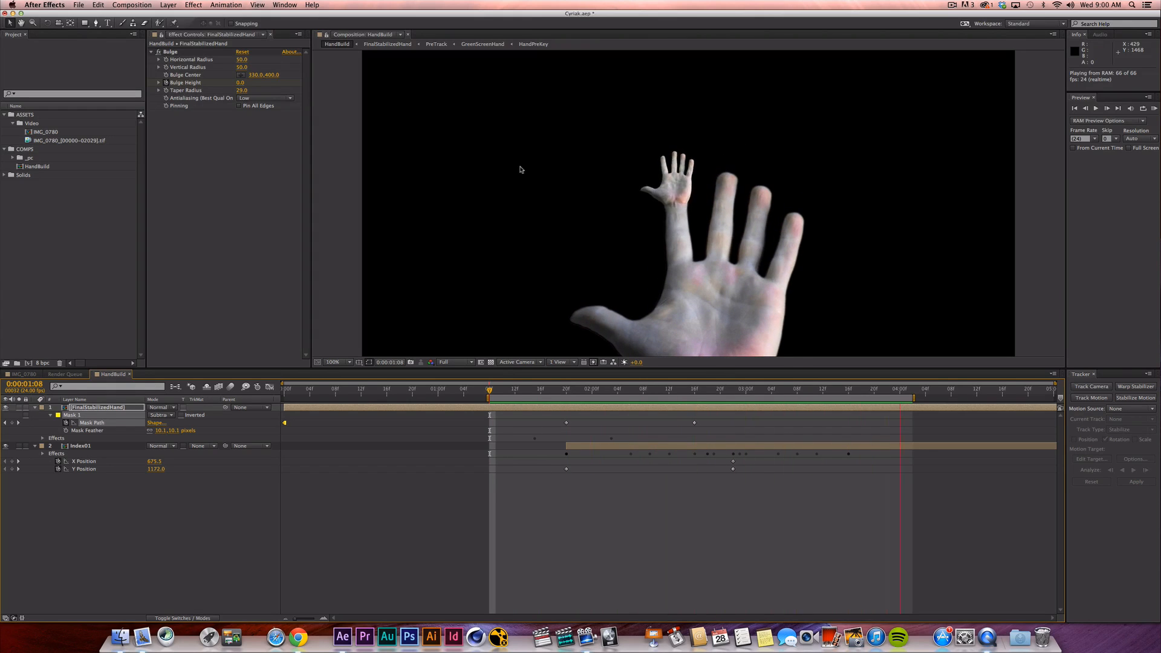
{"action": "key", "text": "space"}
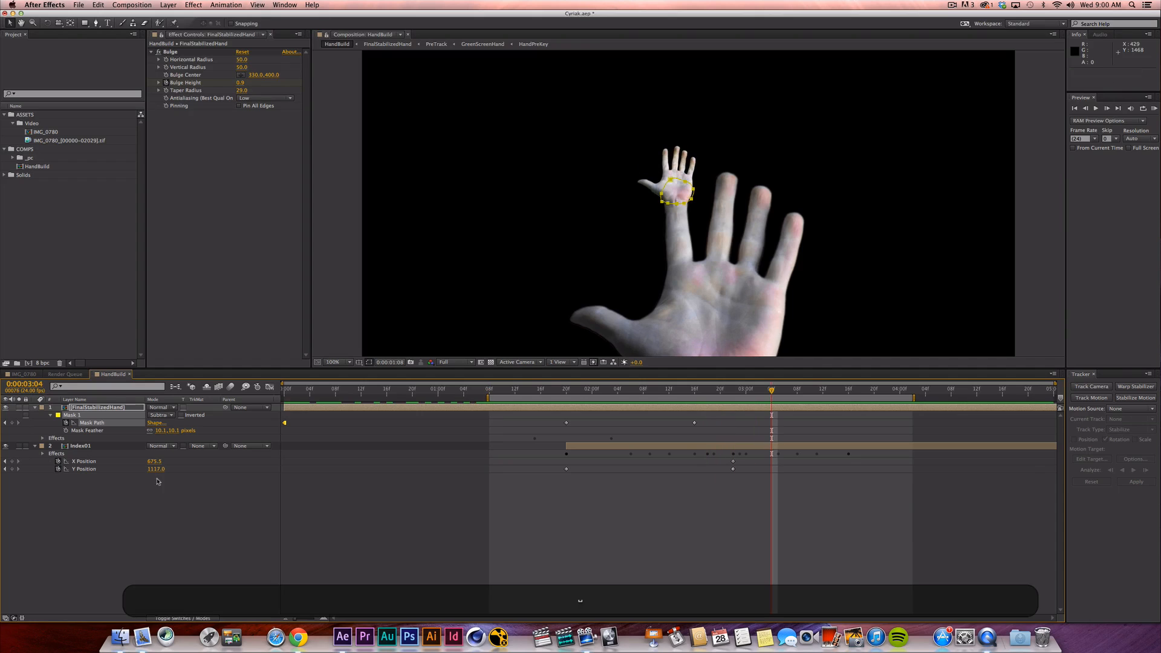
Add a Bulge Center keyframe to FinalStabilizedHand's Bulge effect at 0:00:01:20.
{"action": "key", "text": "period"}
{"action": "key", "text": "period"}
{"action": "key", "text": "period"}
{"action": "key", "text": "period"}
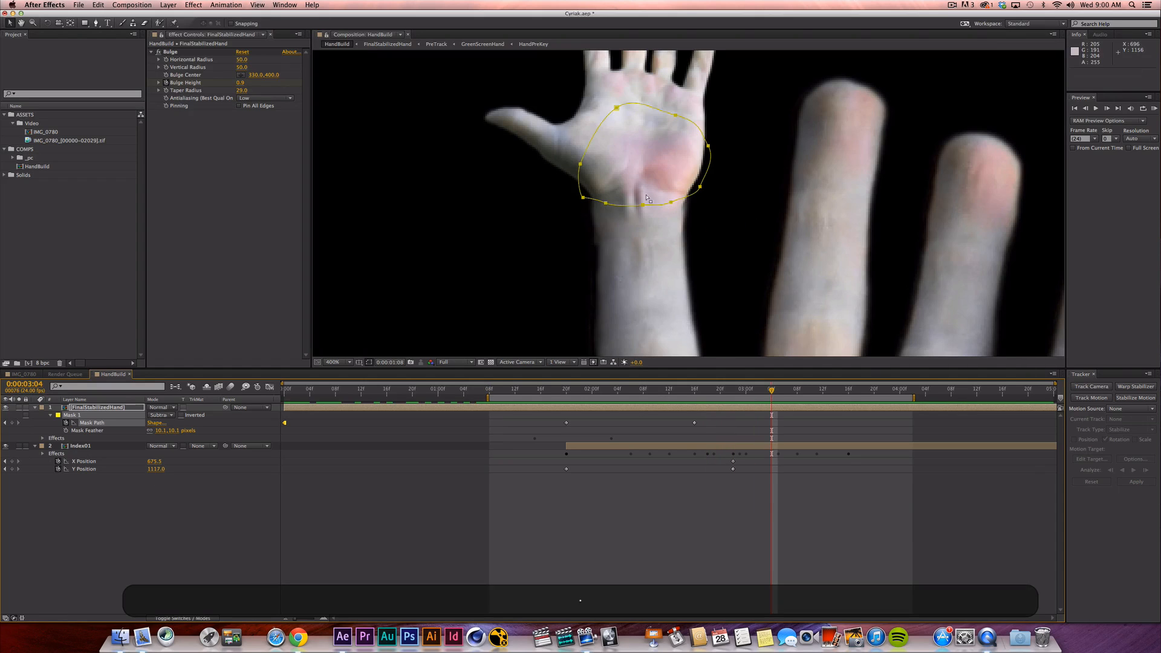
{"action": "left_click_drag", "start_coordinate": [576, 398], "coordinate": [636, 391]}
{"action": "left_click", "coordinate": [529, 392]}
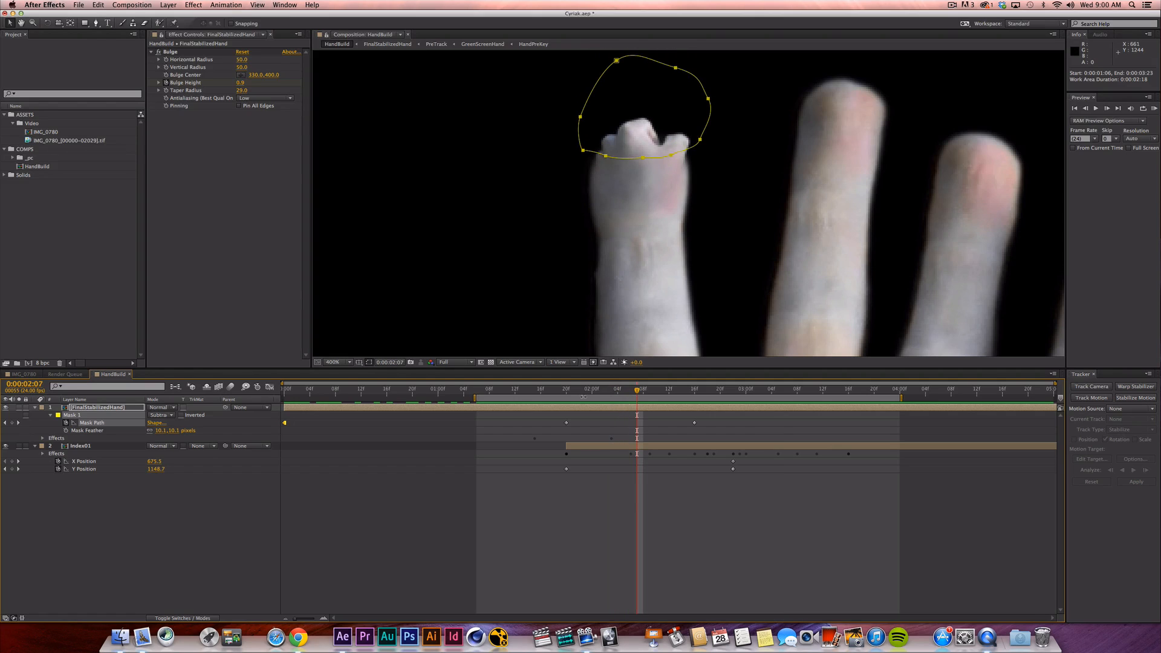
{"action": "key", "text": "j"}
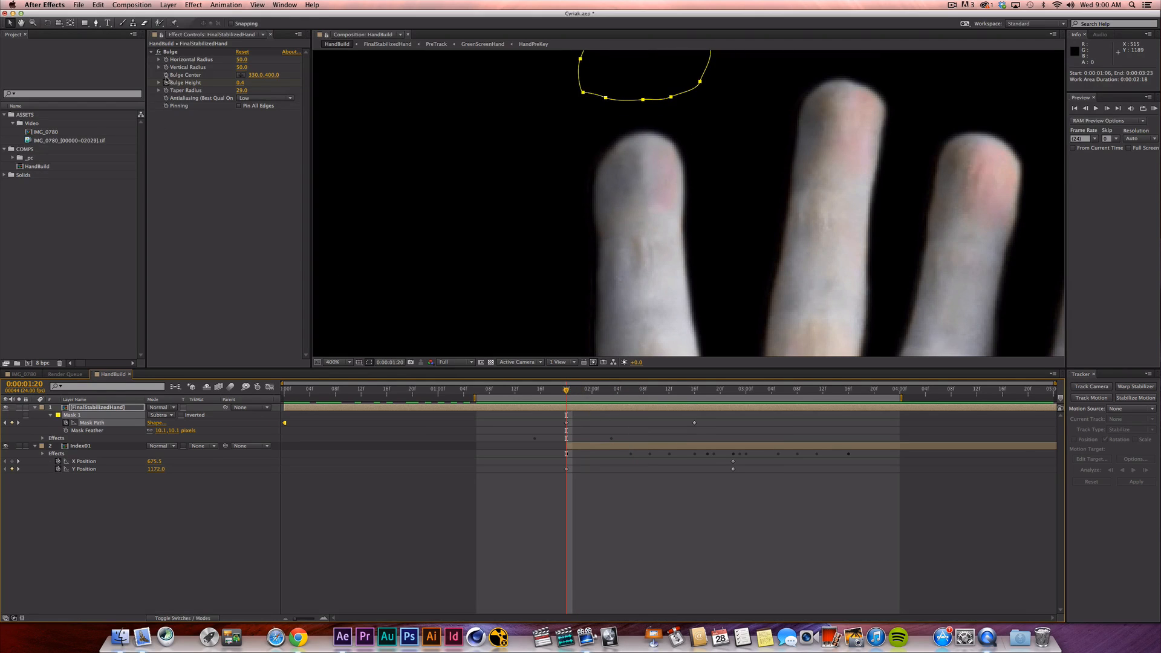
{"action": "left_click", "coordinate": [169, 81]}
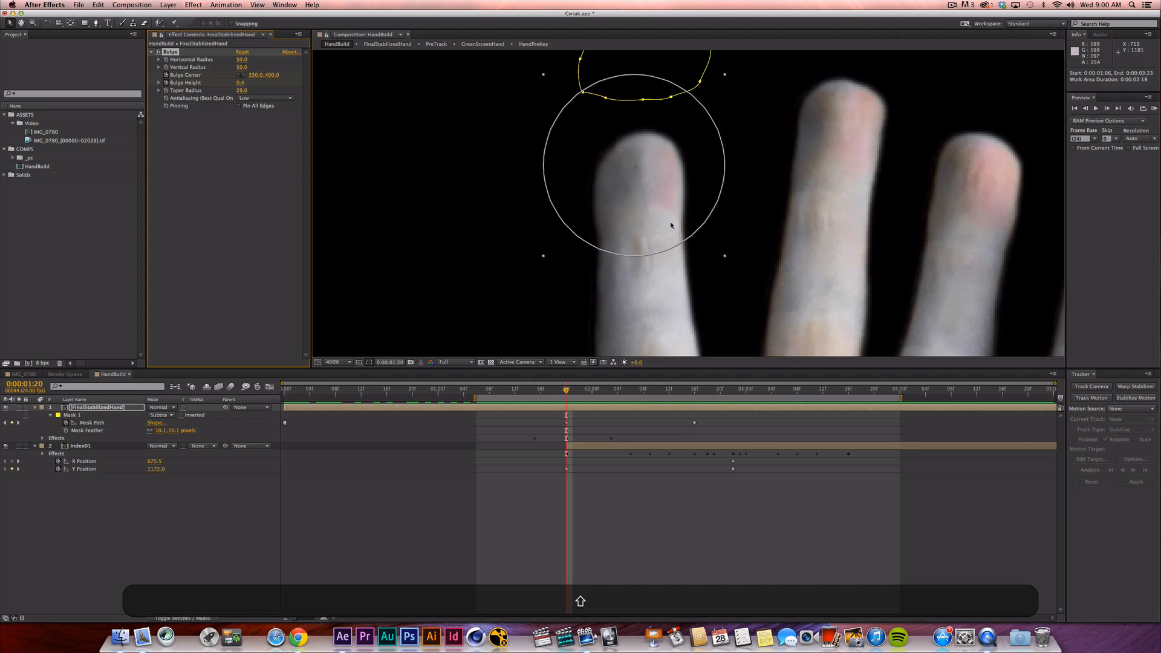
At 0:00:02:16, move the Bulge Center down the index finger to 332.0, 459.5 and review the motion.
{"action": "key", "text": "k"}
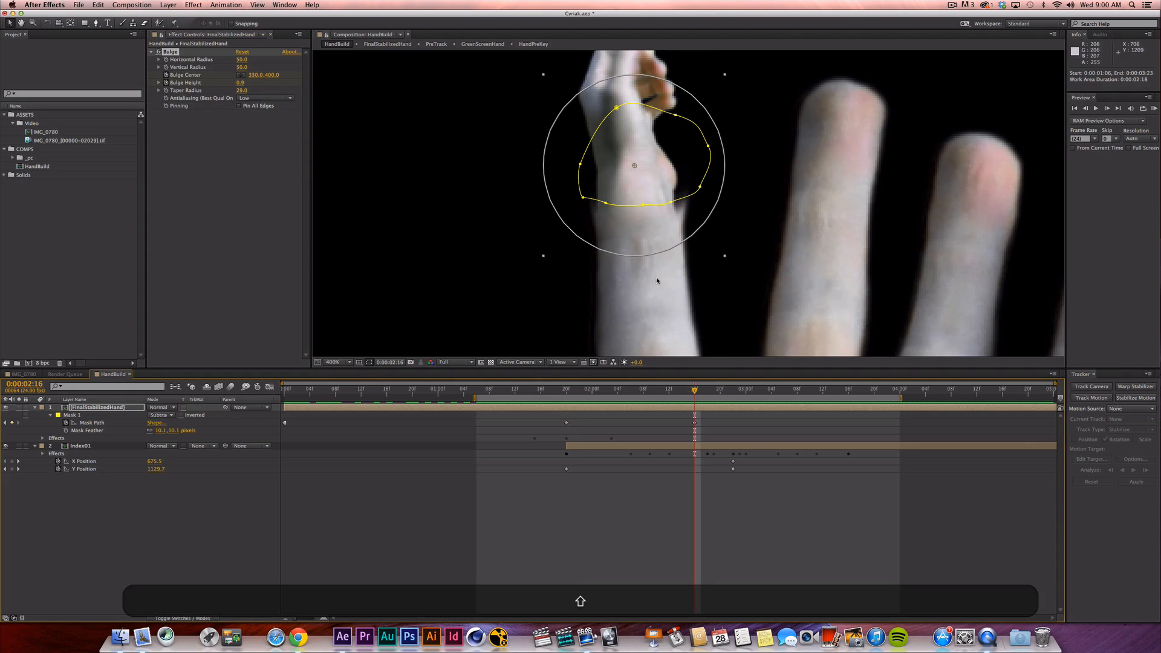
{"action": "left_click_drag", "start_coordinate": [632, 171], "coordinate": [638, 273]}
{"action": "left_click", "coordinate": [621, 540]}
{"action": "left_click_drag", "start_coordinate": [489, 390], "coordinate": [694, 387]}
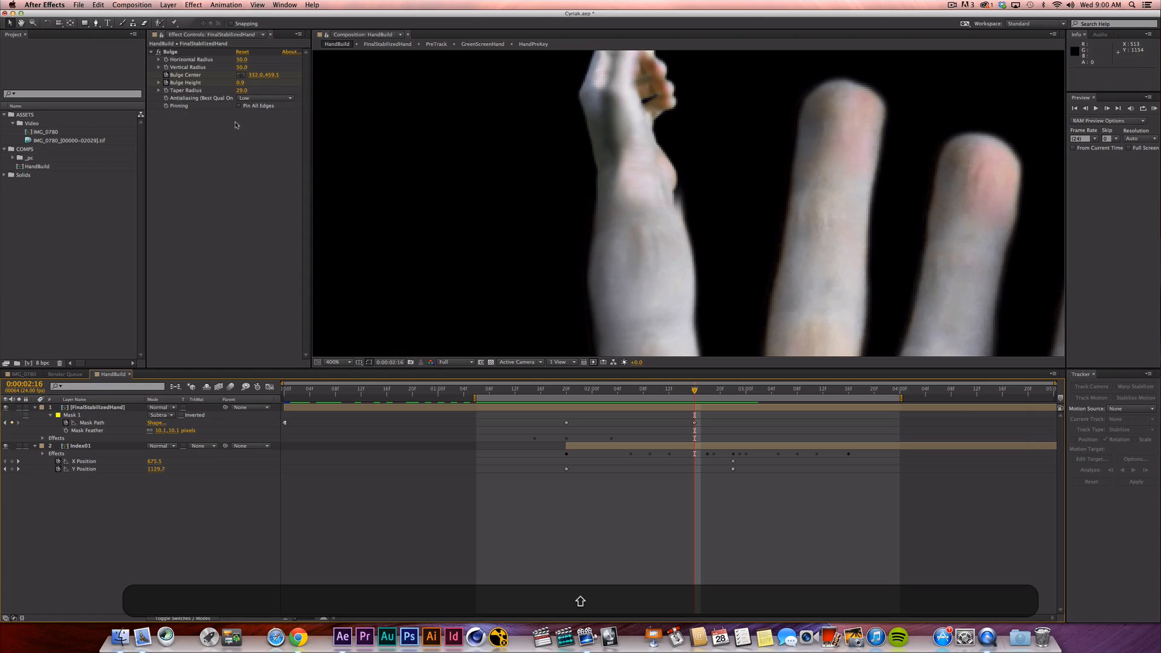
Reveal FinalStabilizedHand's keyframed properties and set Bulge Height to 0 at 0:00:02:16.
{"action": "left_click", "coordinate": [100, 412]}
{"action": "key", "text": "u"}
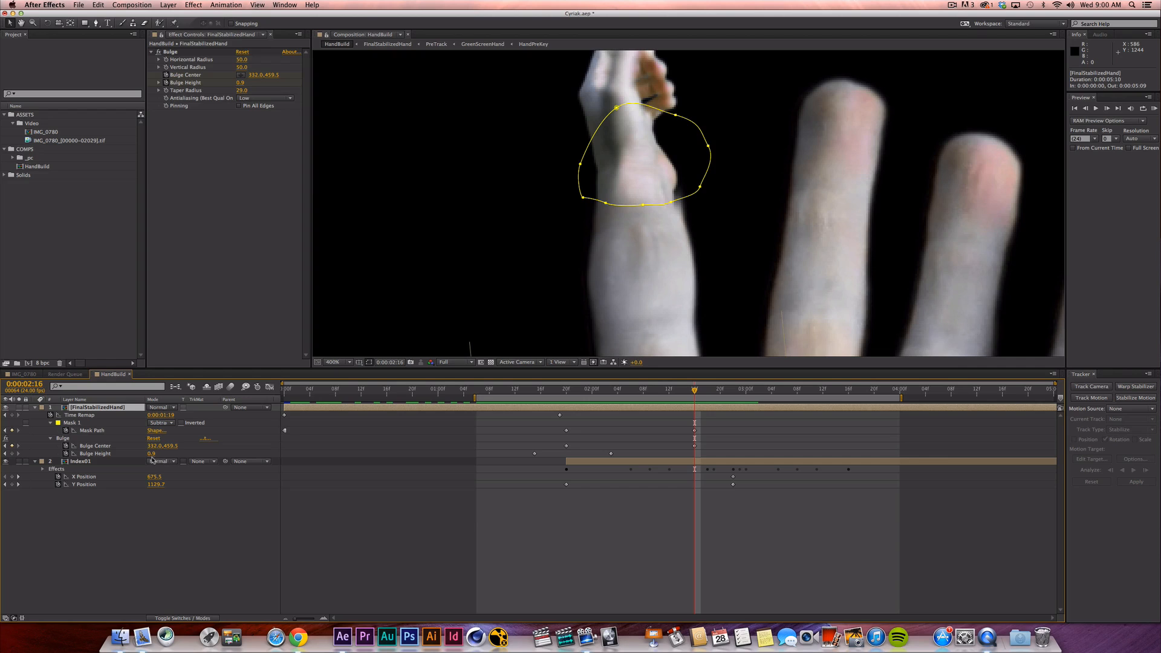
{"action": "type", "text": "0"}
{"action": "key", "text": "Return"}
{"action": "left_click", "coordinate": [562, 505]}
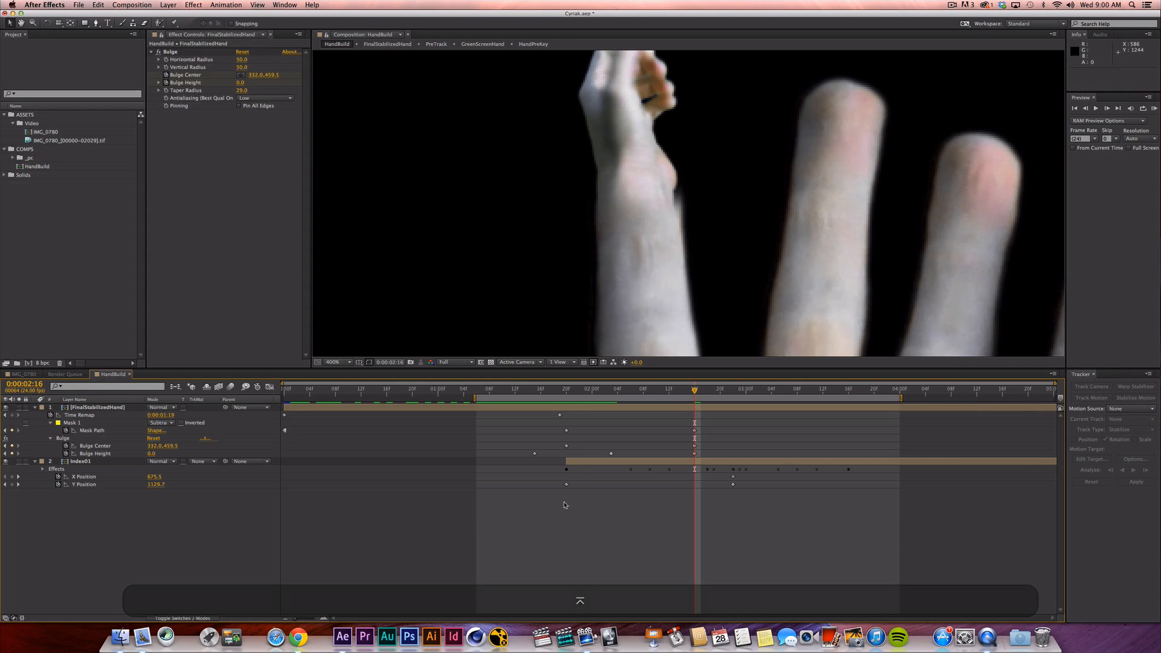
At the 0:00:02:03 keyframe, lower FinalStabilizedHand's Bulge Height to about 0.5.
{"action": "left_click_drag", "start_coordinate": [546, 390], "coordinate": [610, 420]}
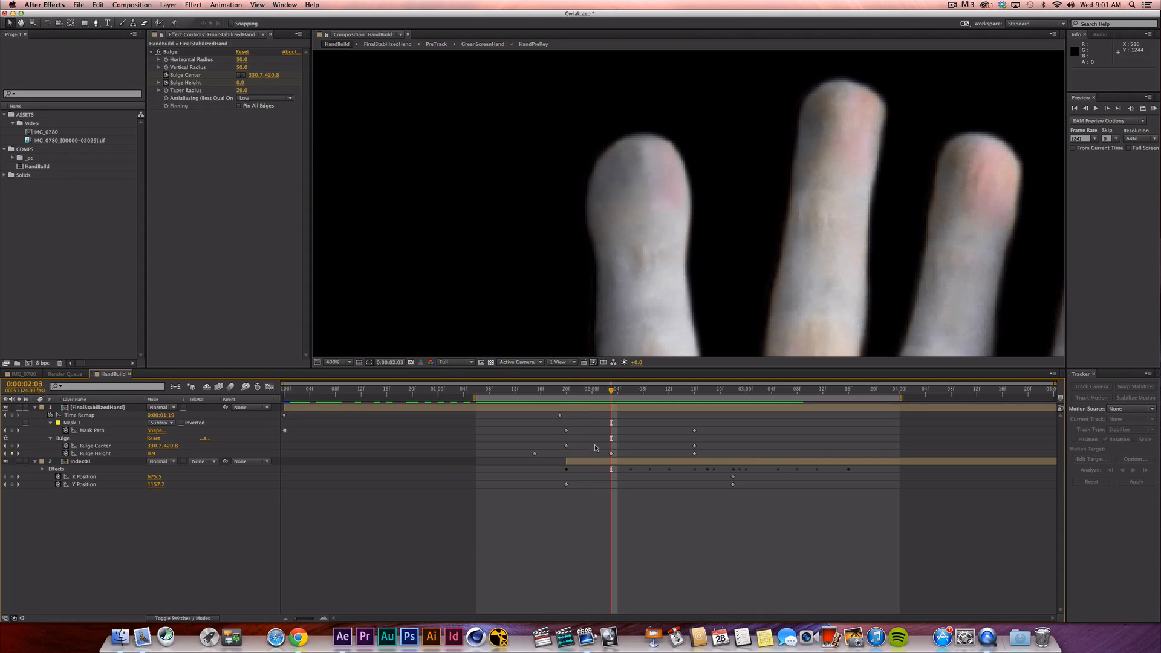
{"action": "key", "text": "Down"}
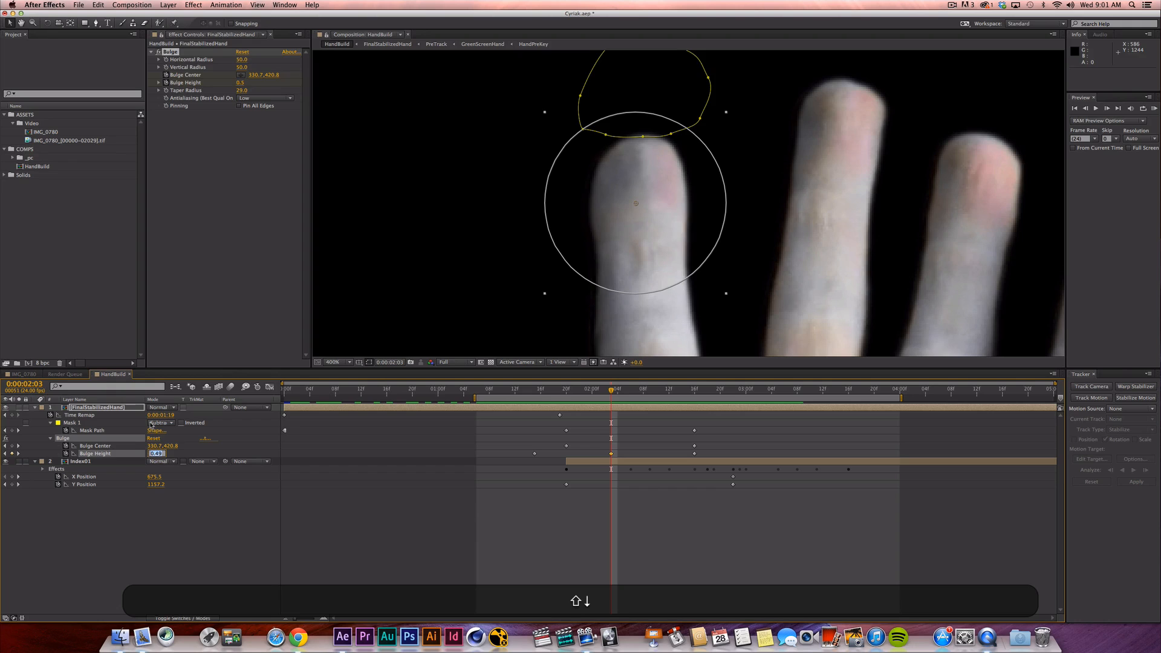
{"action": "left_click", "coordinate": [618, 565]}
At 0:00:02:13, widen Index01's wrist by pulling the Mesh Warp points on both sides outward, undoing accidental layer moves.
{"action": "left_click_drag", "start_coordinate": [528, 392], "coordinate": [675, 402]}
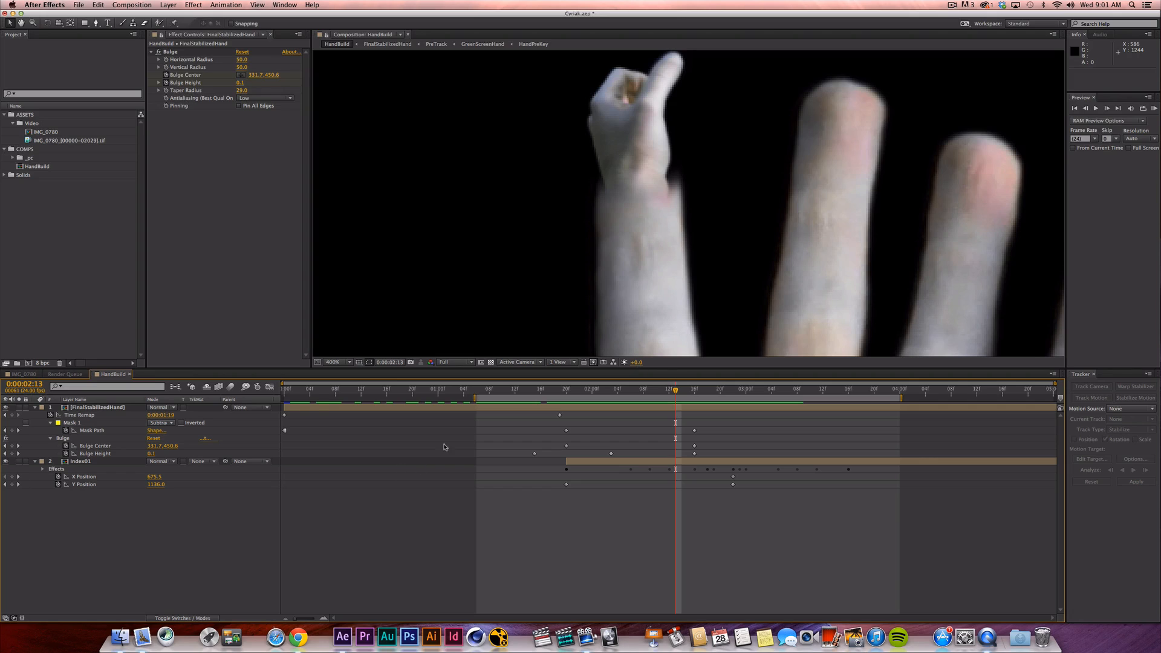
{"action": "left_click", "coordinate": [98, 462]}
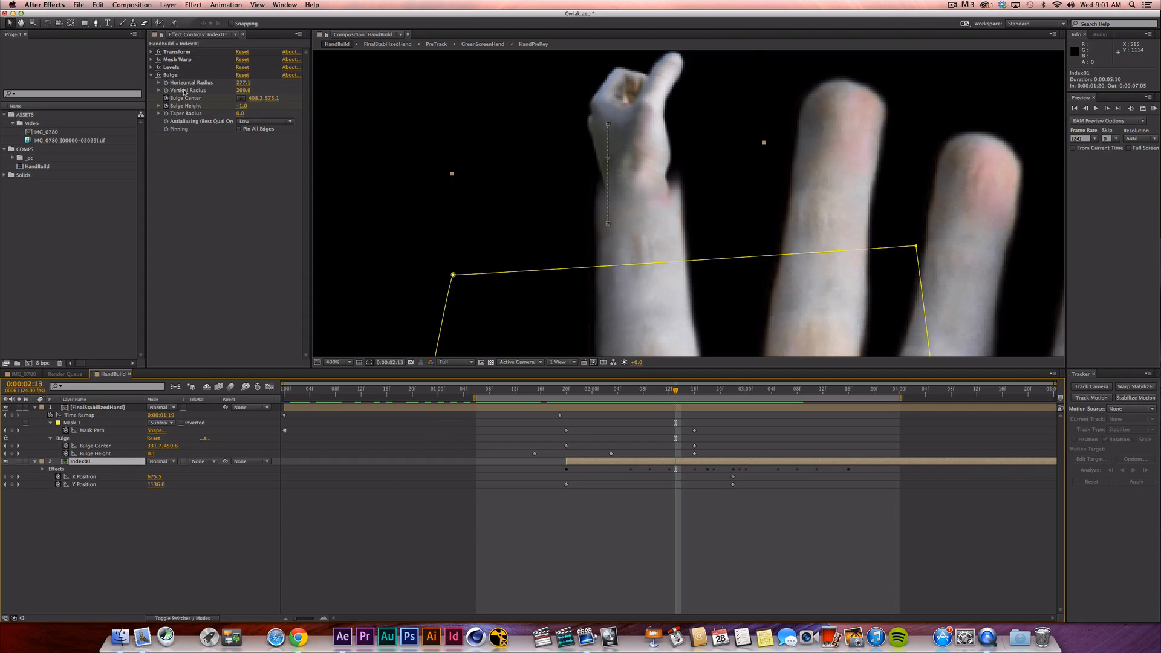
{"action": "left_click", "coordinate": [178, 60]}
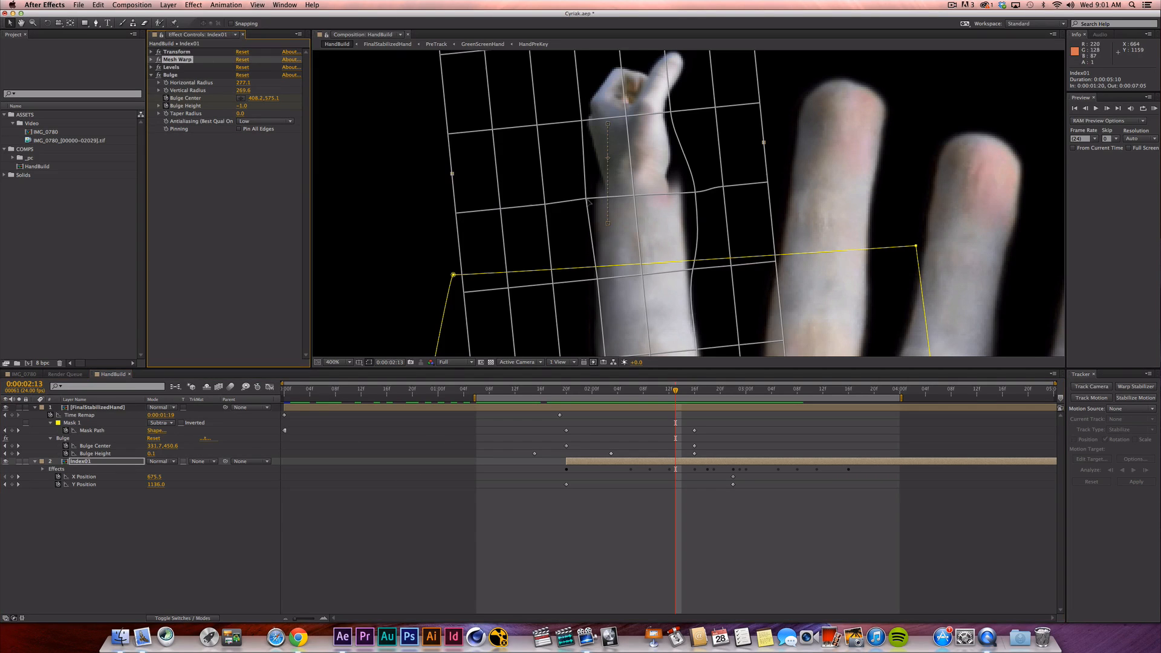
{"action": "left_click_drag", "start_coordinate": [586, 199], "coordinate": [575, 199]}
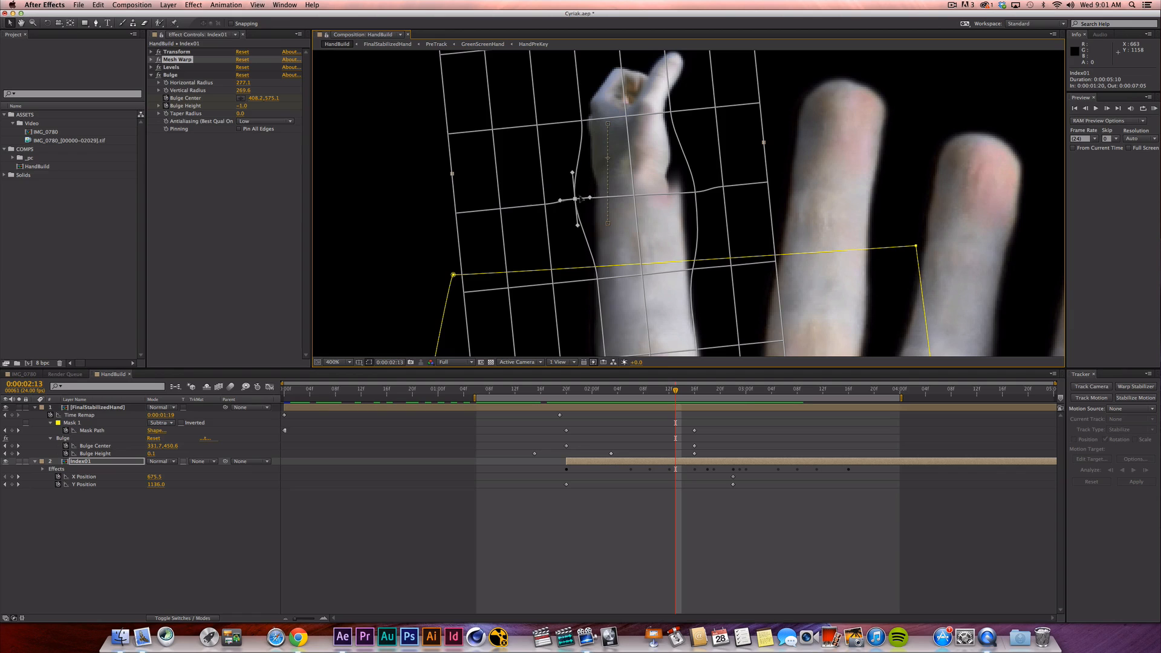
{"action": "left_click_drag", "start_coordinate": [698, 193], "coordinate": [716, 195]}
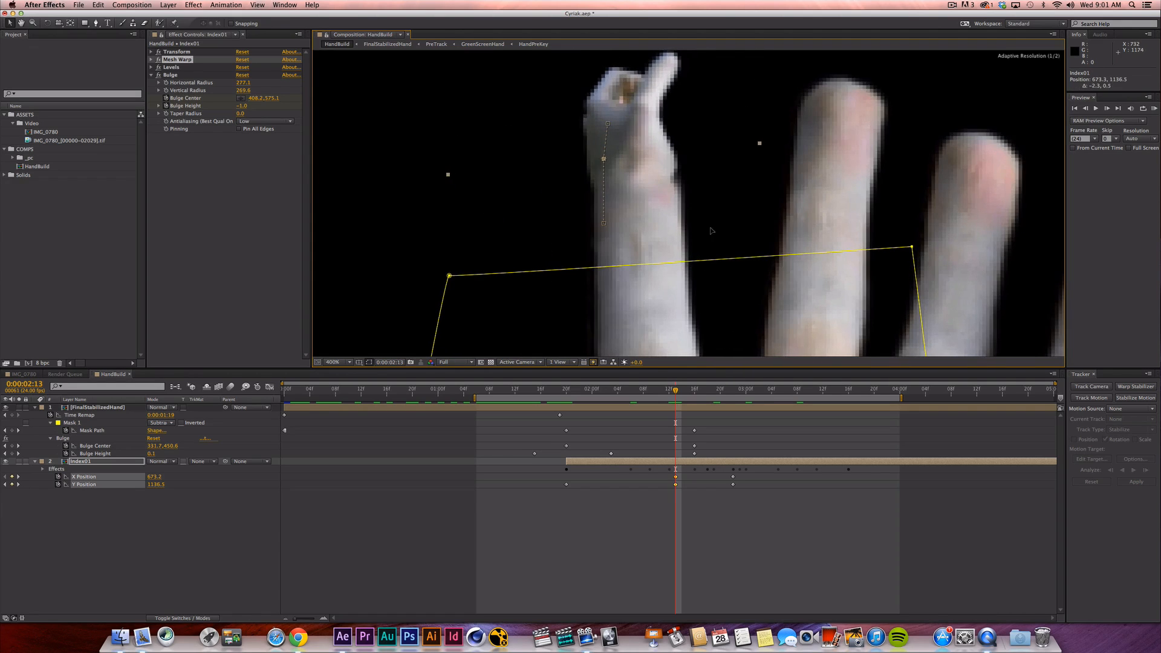
{"action": "key", "text": "super+z"}
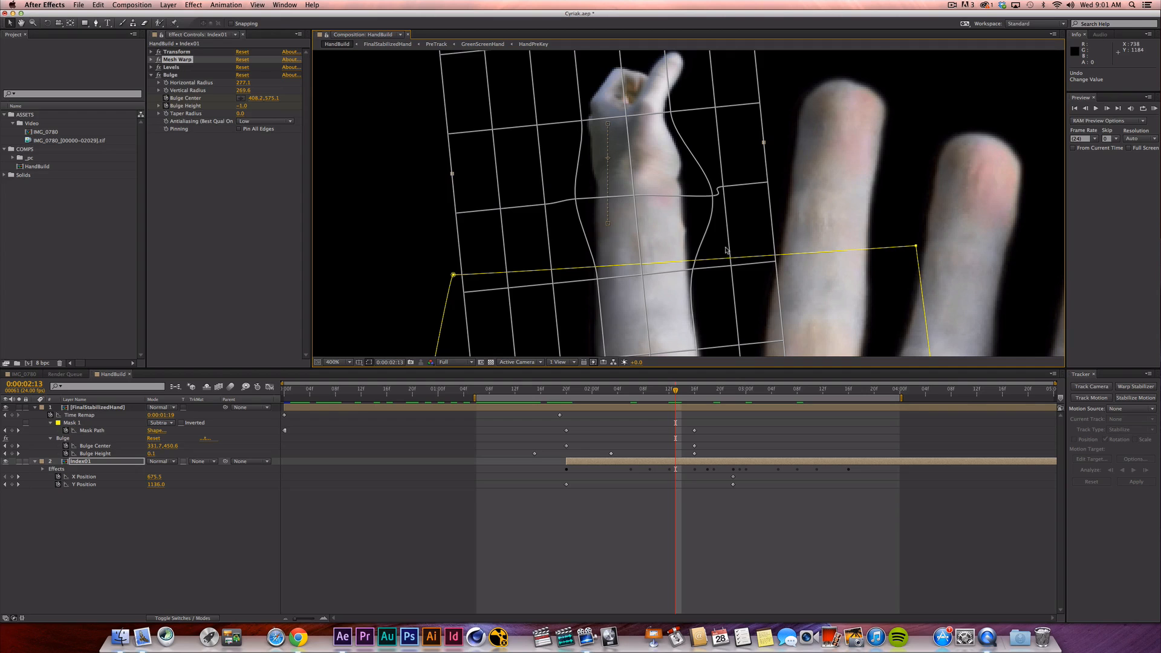
{"action": "key", "text": "super+z"}
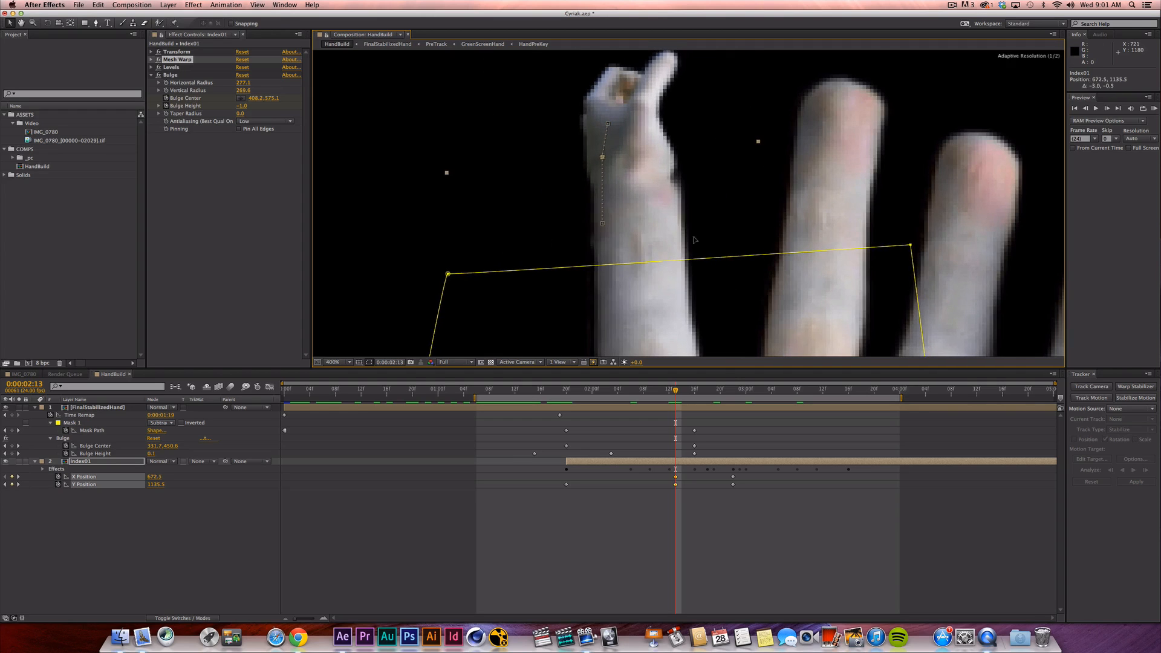
Move the mesh point just right of Index01's wrist outward and adjust the wrist point's tangent handles to smooth that edge.
{"action": "left_click", "coordinate": [711, 196]}
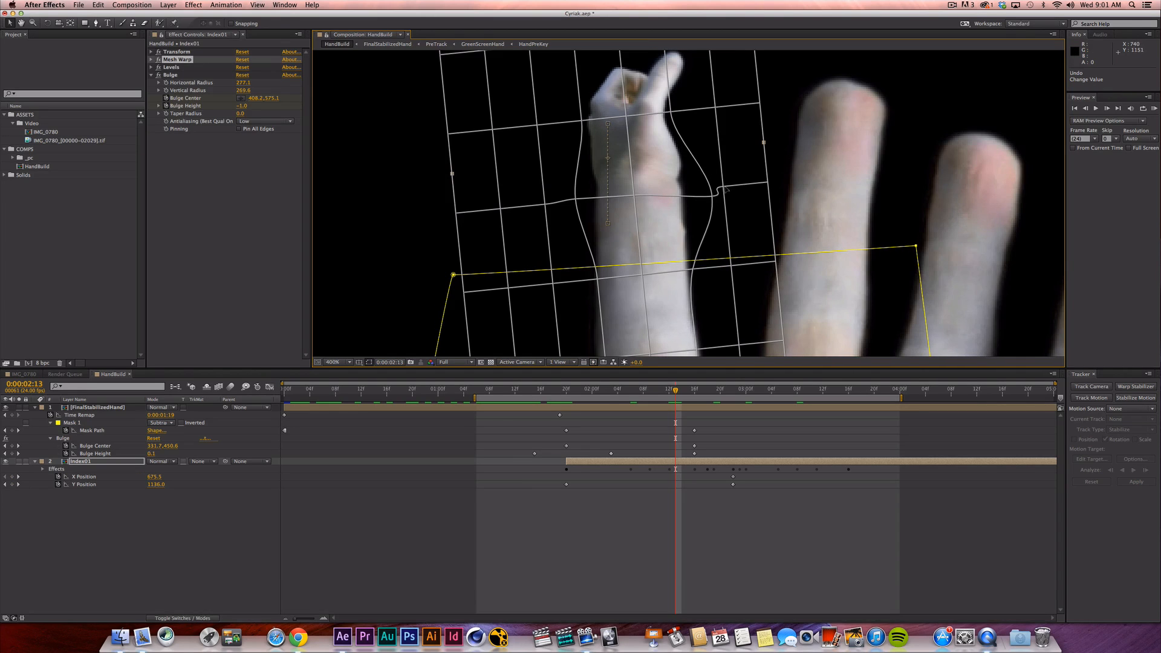
{"action": "left_click_drag", "start_coordinate": [723, 188], "coordinate": [742, 188]}
{"action": "left_click", "coordinate": [711, 196]}
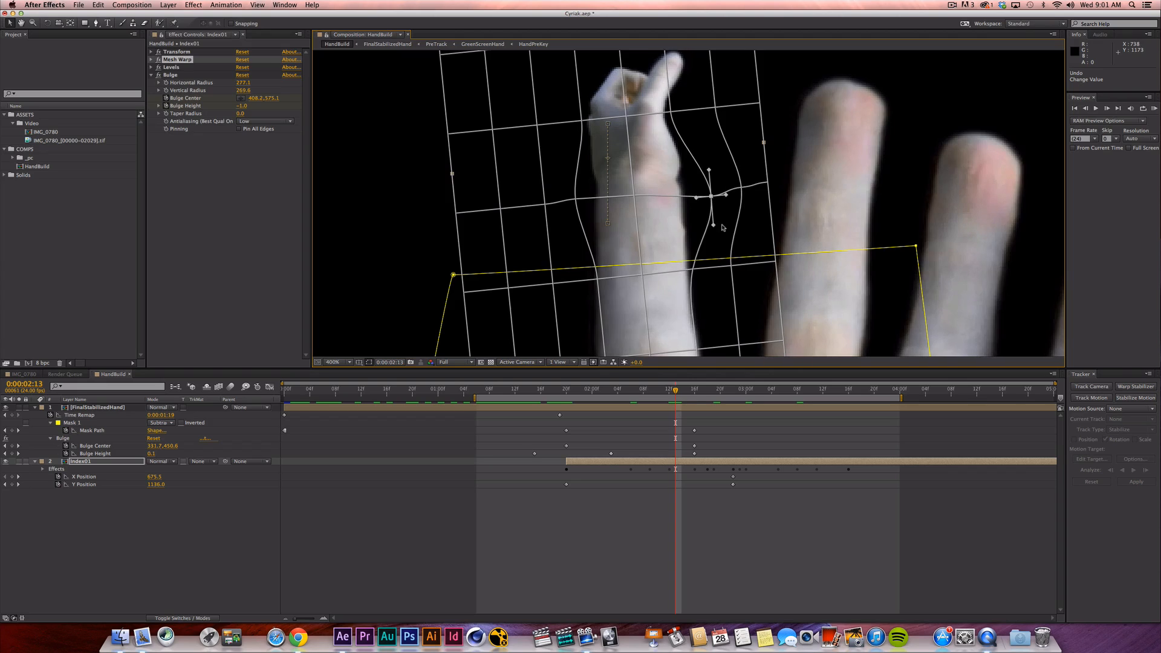
{"action": "left_click_drag", "start_coordinate": [713, 226], "coordinate": [709, 233]}
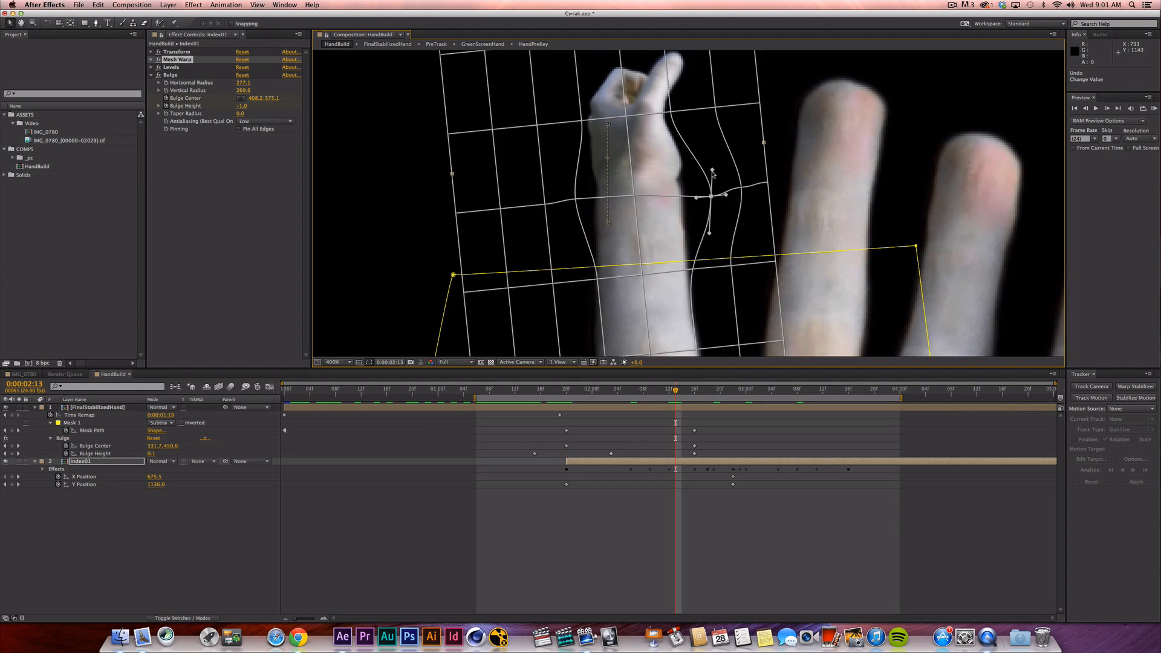
{"action": "left_click_drag", "start_coordinate": [712, 171], "coordinate": [697, 191]}
{"action": "left_click", "coordinate": [652, 538]}
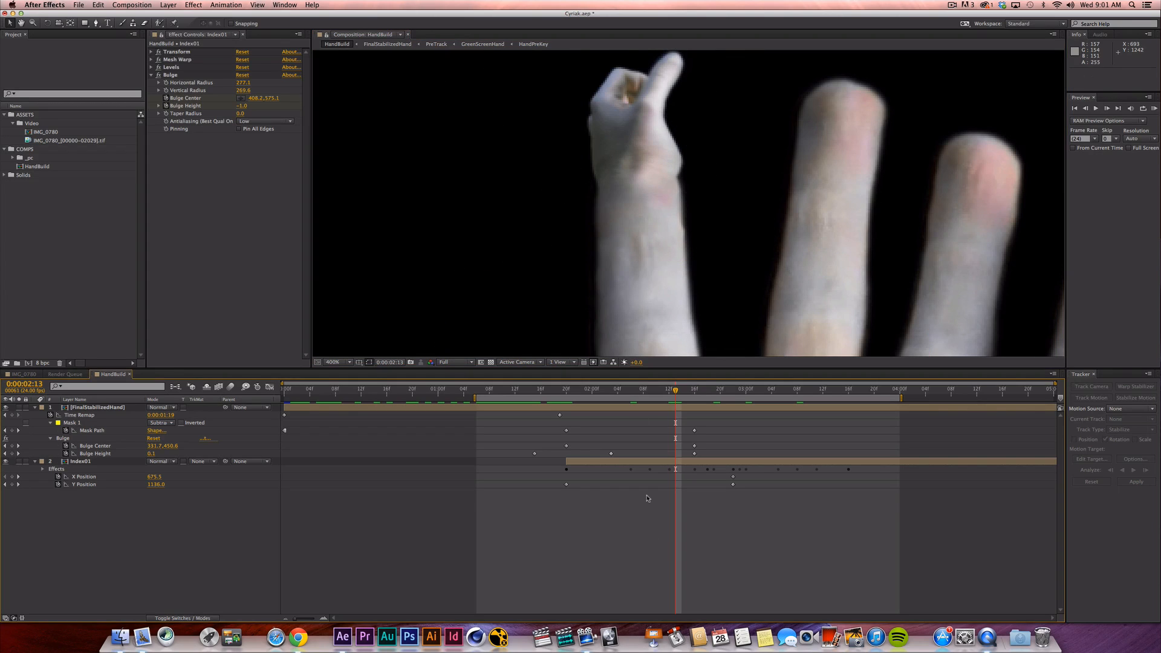
Step through the frames between about 0:00:02:08 and 0:00:02:19 and examine how Index01's wrist blends into the finger.
{"action": "key", "text": "Page_Up"}
{"action": "key", "text": "Page_Up"}
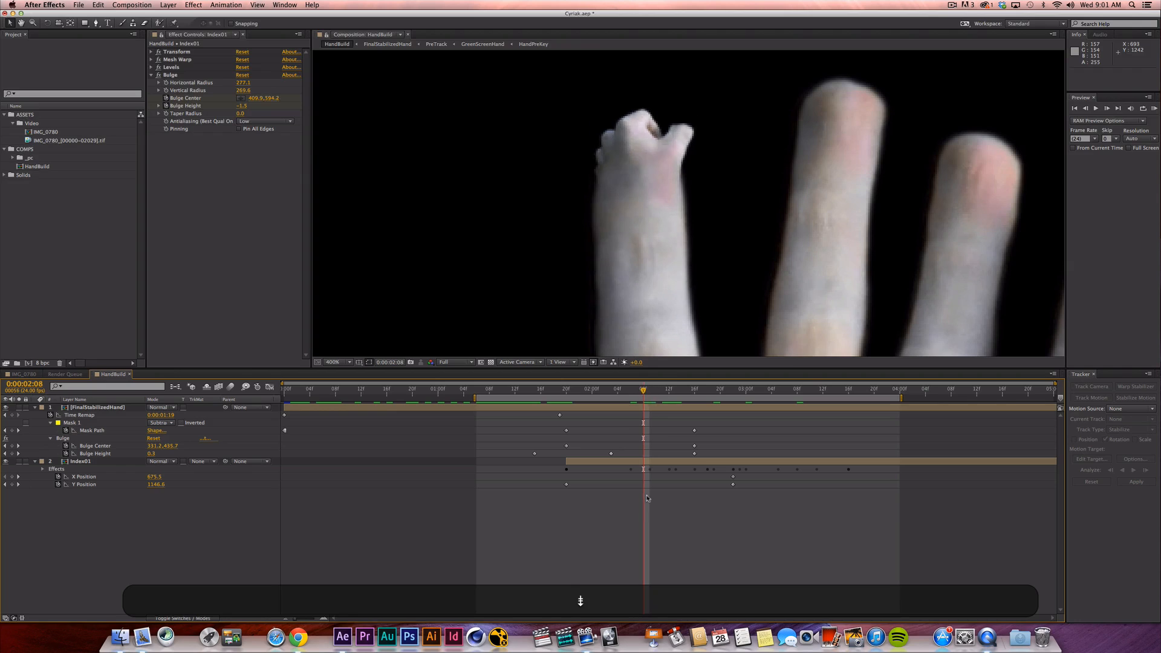
{"action": "key", "text": "Page_Down"}
{"action": "key", "text": "Page_Down"}
{"action": "key", "text": "Page_Down"}
{"action": "key", "text": "Page_Down"}
{"action": "key", "text": "Page_Down"}
{"action": "key", "text": "Page_Down"}
{"action": "key", "text": "Page_Down"}
{"action": "key", "text": "Page_Down"}
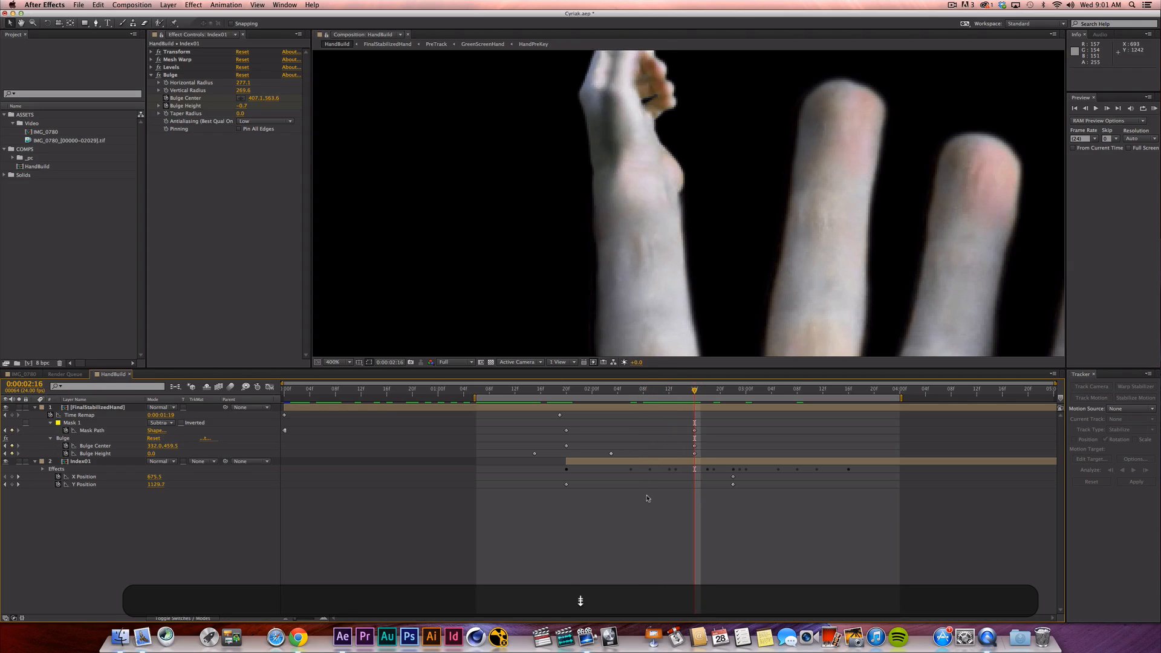
{"action": "key", "text": "Page_Down"}
{"action": "key", "text": "Page_Down"}
{"action": "key", "text": "Page_Up"}
{"action": "key", "text": "Page_Up"}
{"action": "key", "text": "Page_Up"}
{"action": "key", "text": "Page_Up"}
{"action": "key", "text": "Page_Up"}
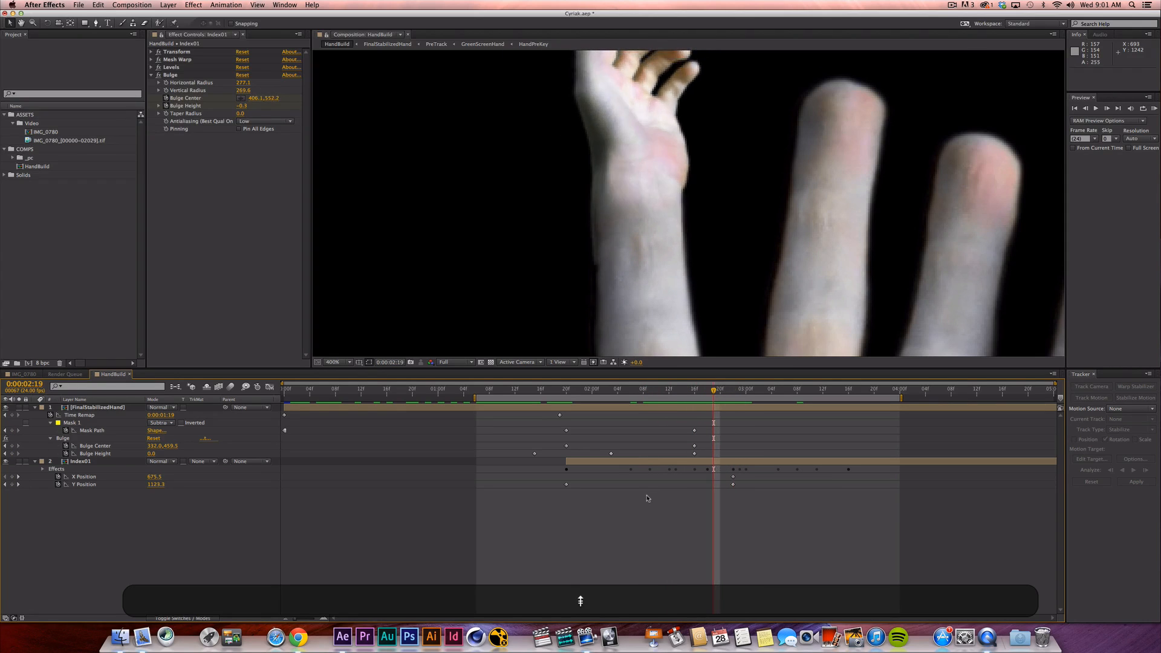
{"action": "key", "text": "Page_Up"}
{"action": "key", "text": "Page_Up"}
{"action": "key", "text": "Page_Up"}
{"action": "key", "text": "Page_Up"}
{"action": "key", "text": "Page_Up"}
{"action": "key", "text": "Page_Up"}
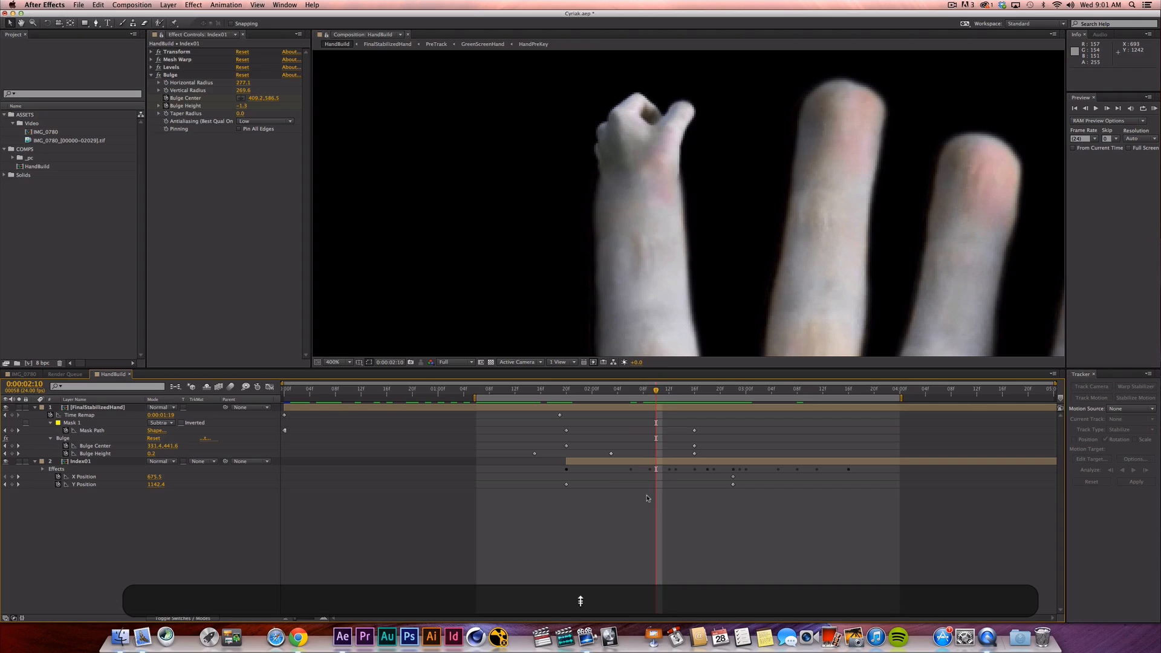
Show Index01's effect properties in the timeline and delete its Distortion Mesh keyframe at 0:00:02:12.
{"action": "key", "text": "Page_Down"}
{"action": "key", "text": "Page_Down"}
{"action": "left_click", "coordinate": [363, 463]}
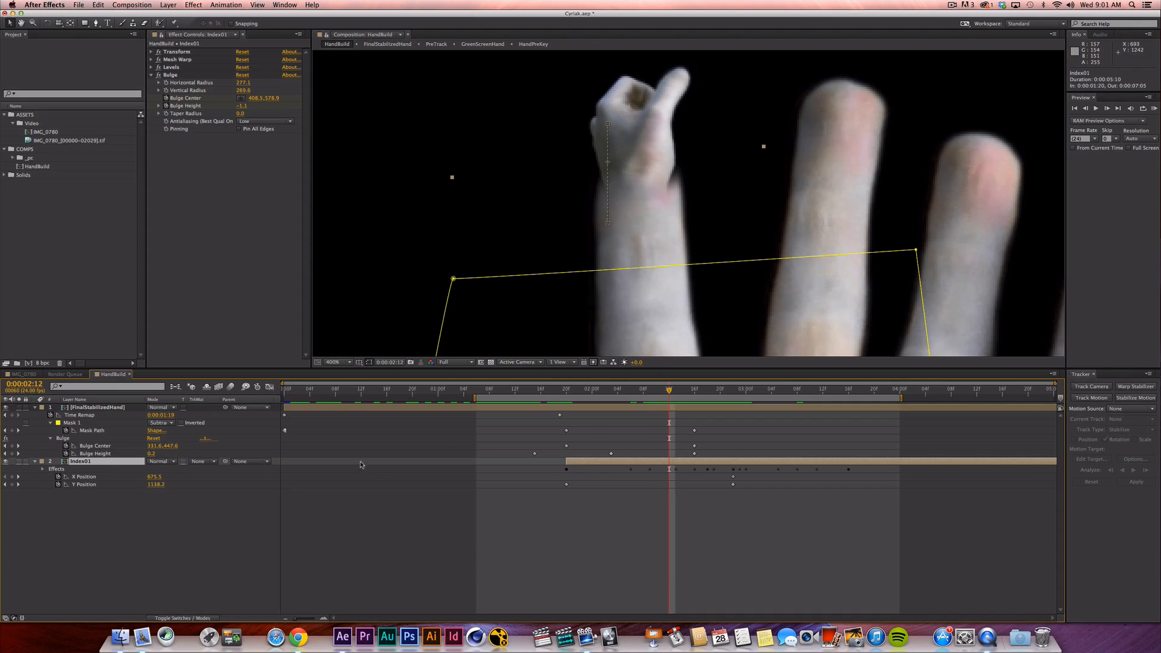
{"action": "key", "text": "u"}
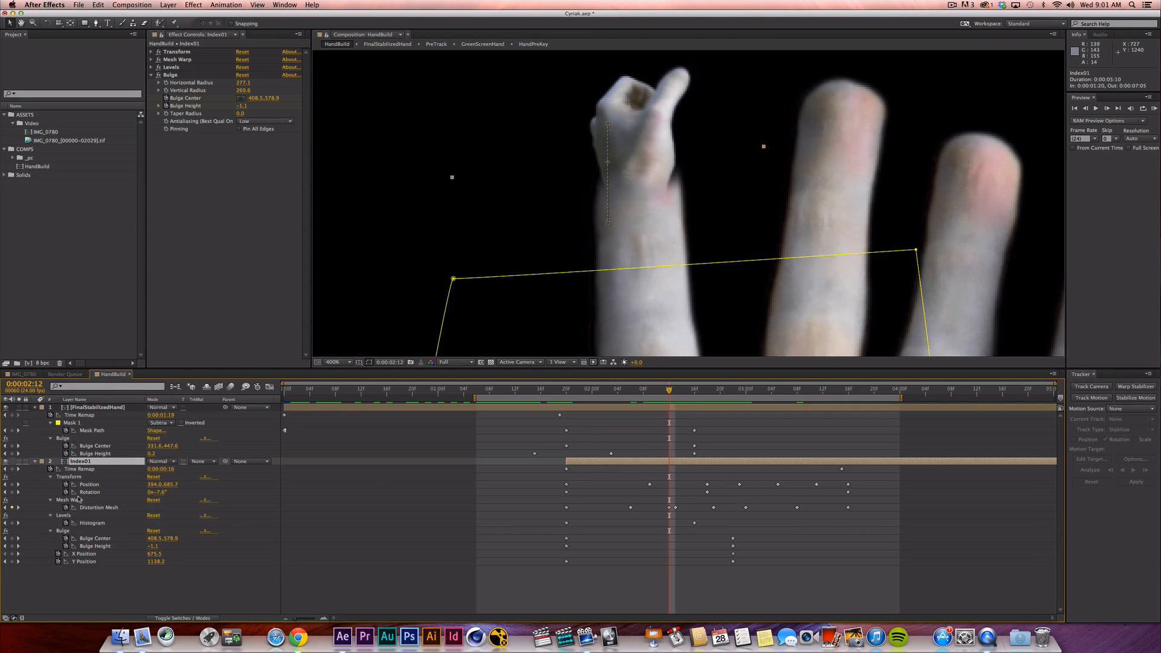
{"action": "key", "text": "e"}
{"action": "left_click", "coordinate": [51, 477]}
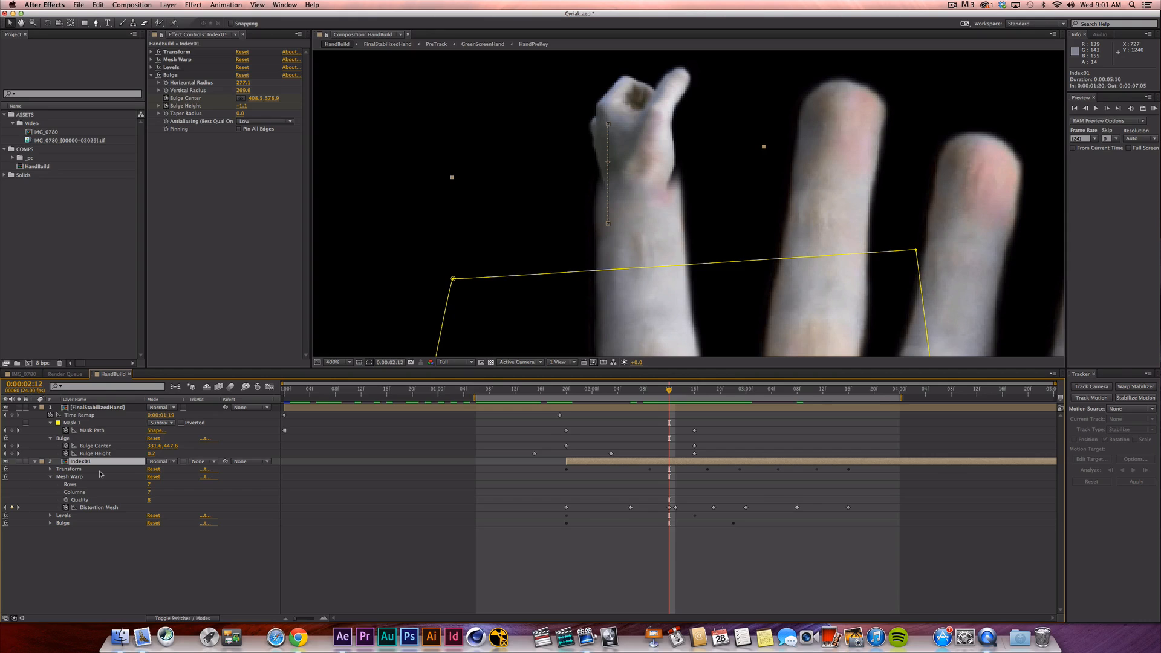
{"action": "key", "text": "equal"}
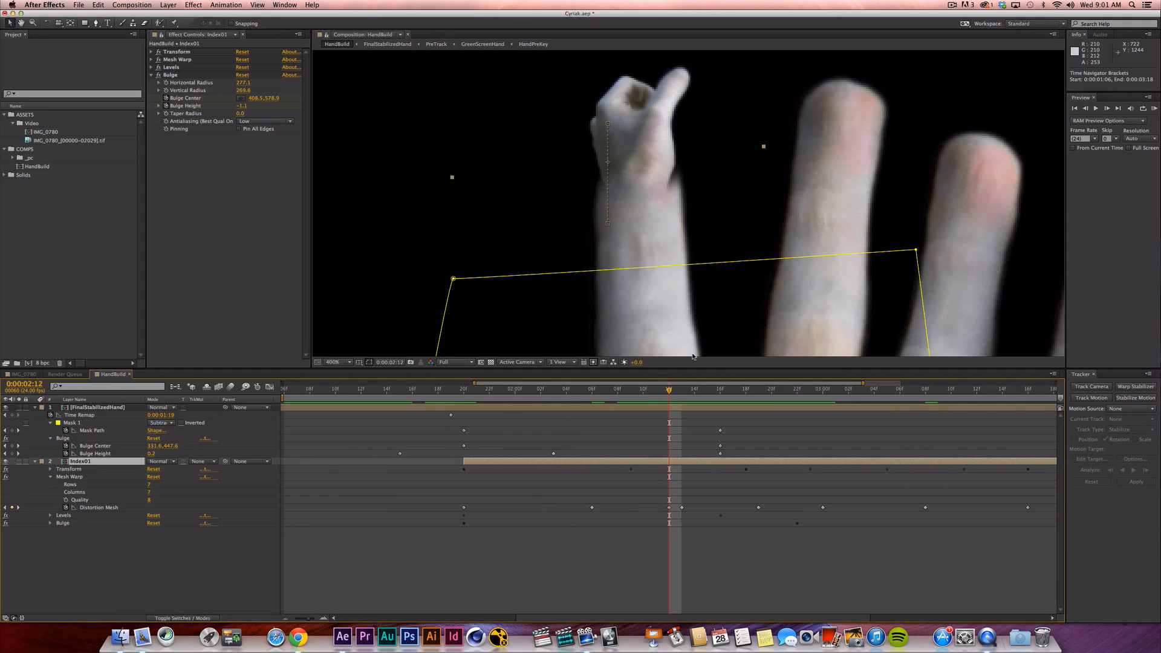
{"action": "key", "text": "Page_Down"}
{"action": "left_click", "coordinate": [669, 507]}
{"action": "key", "text": "Delete"}
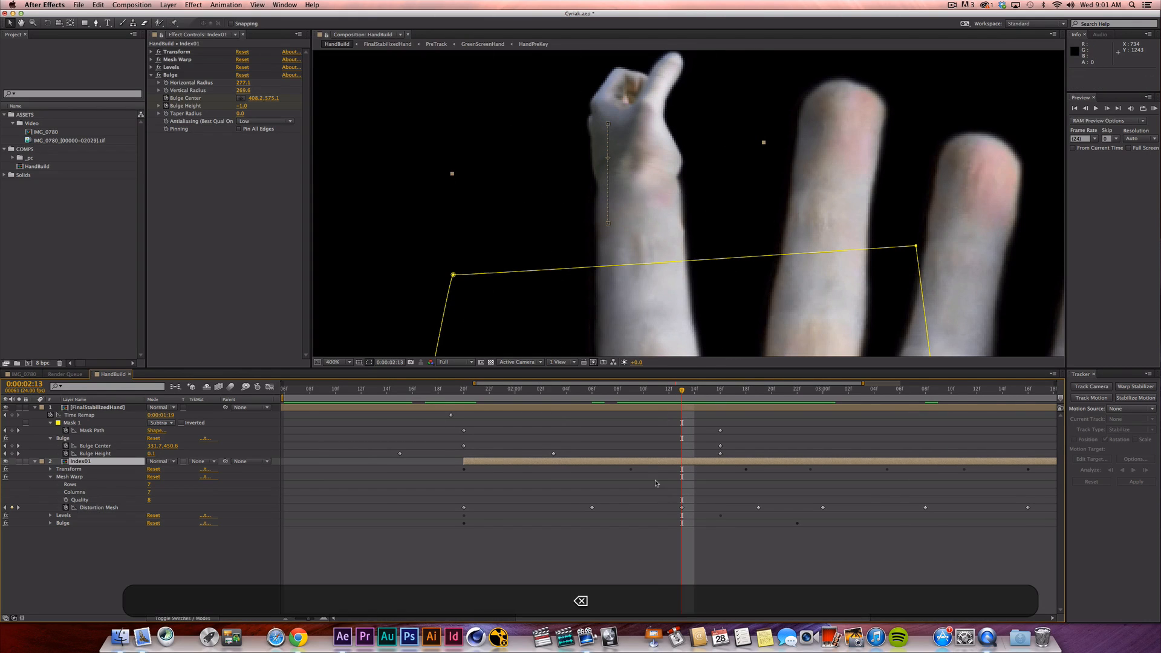
Step through the frames between 0:00:02:06 and 0:00:02:22 and examine how Index01's wrist deforms as the hand emerges.
{"action": "key", "text": "Page_Up"}
{"action": "key", "text": "Page_Up"}
{"action": "key", "text": "Page_Up"}
{"action": "key", "text": "Page_Up"}
{"action": "key", "text": "Page_Up"}
{"action": "key", "text": "Page_Up"}
{"action": "key", "text": "Page_Up"}
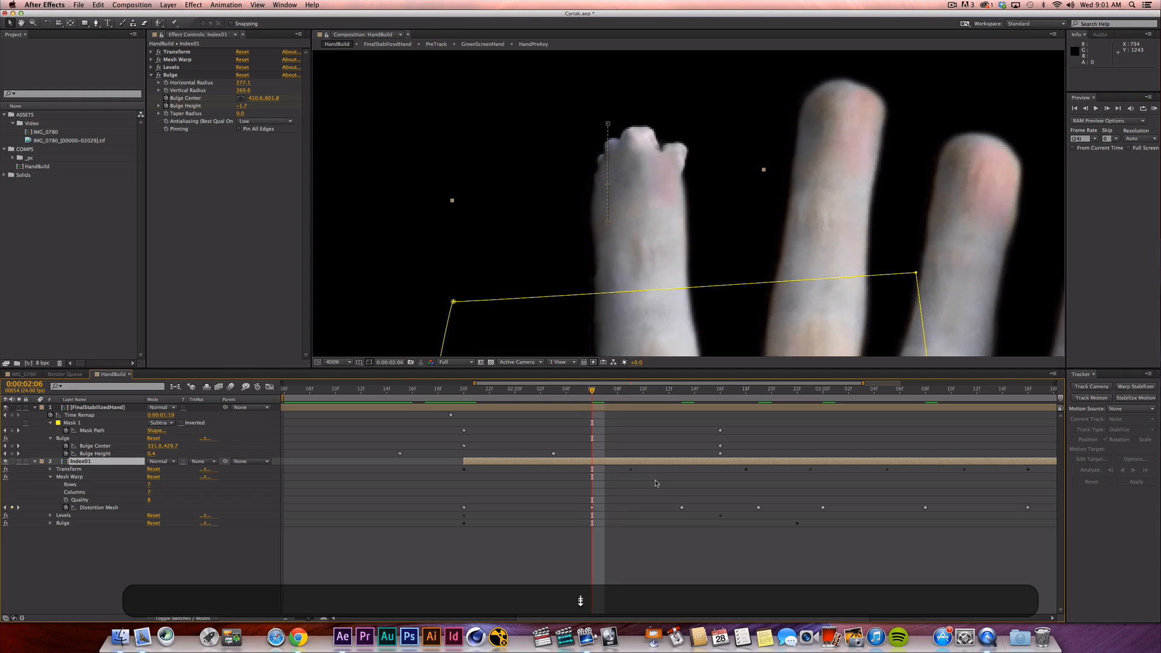
{"action": "key", "text": "Page_Down"}
{"action": "key", "text": "Page_Down"}
{"action": "key", "text": "Page_Down"}
{"action": "key", "text": "Page_Down"}
{"action": "key", "text": "Page_Down"}
{"action": "key", "text": "Page_Down"}
{"action": "key", "text": "Page_Down"}
{"action": "key", "text": "Page_Down"}
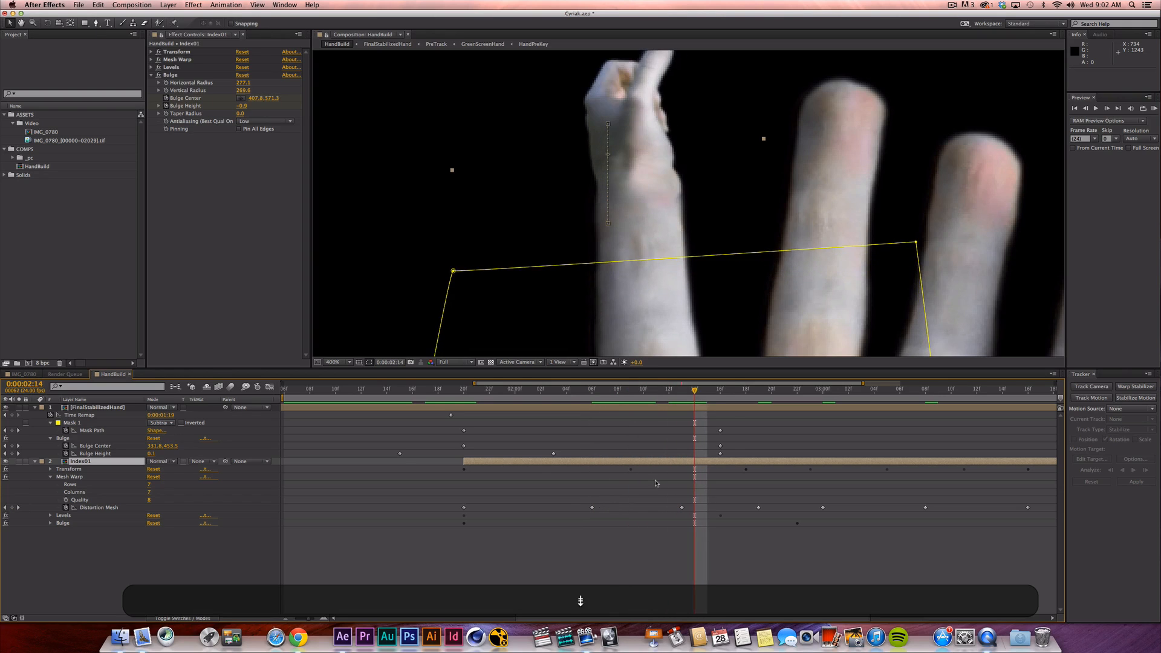
{"action": "key", "text": "Page_Down"}
{"action": "key", "text": "Page_Down"}
{"action": "key", "text": "Page_Down"}
{"action": "key", "text": "Page_Down"}
{"action": "key", "text": "Page_Down"}
{"action": "key", "text": "Page_Down"}
{"action": "key", "text": "Page_Down"}
{"action": "key", "text": "Page_Down"}
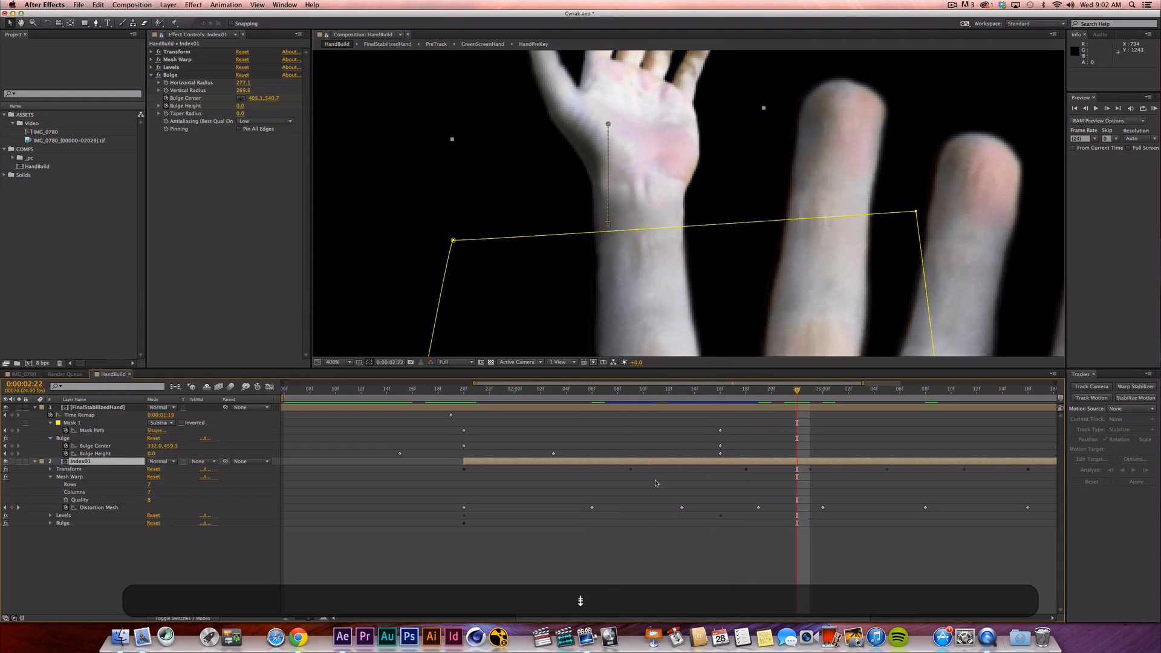
{"action": "key", "text": "Page_Up"}
{"action": "key", "text": "Page_Up"}
{"action": "key", "text": "Page_Up"}
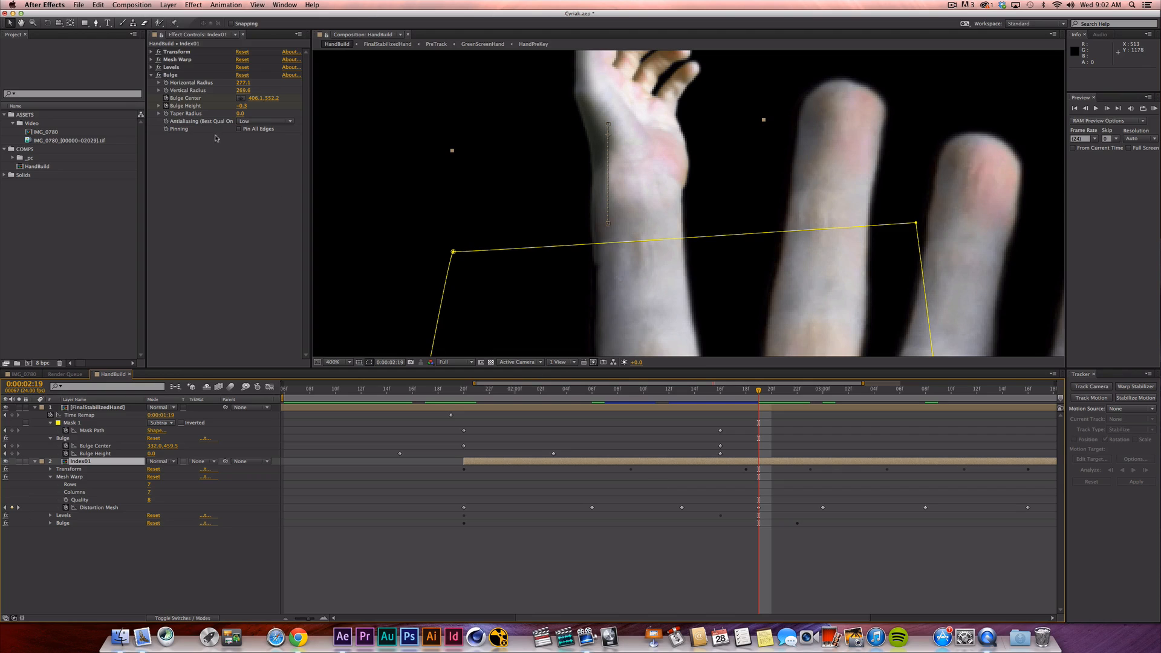
At 0:00:02:19, nudge the Mesh Warp point on the left edge of Index01's wrist slightly inward.
{"action": "left_click", "coordinate": [178, 59]}
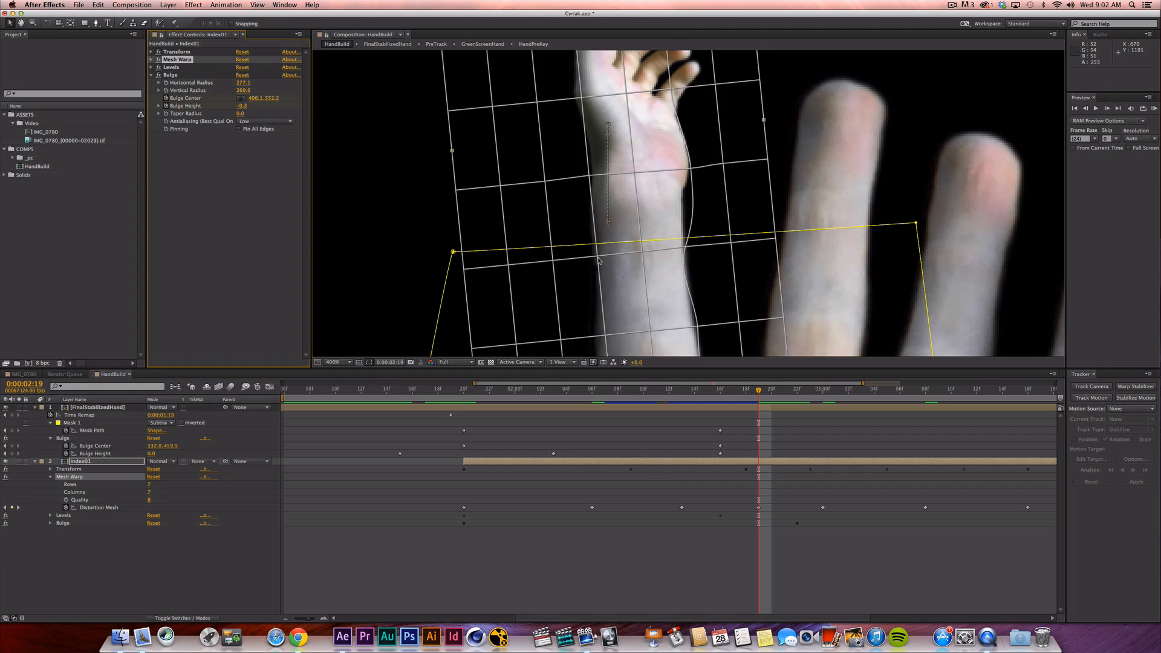
{"action": "left_click_drag", "start_coordinate": [600, 260], "coordinate": [602, 261]}
{"action": "left_click", "coordinate": [592, 582]}
{"action": "key", "text": "comma"}
{"action": "key", "text": "comma"}
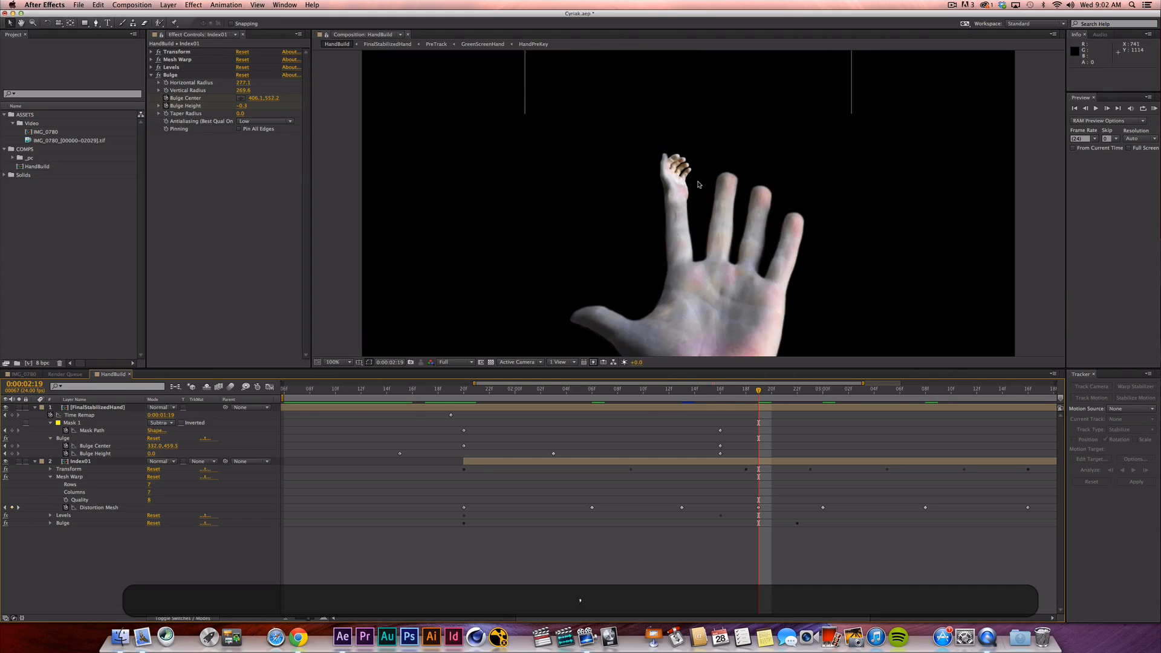
RAM preview the HandBuild composition to check the small hand's emergence from the index finger.
{"action": "key", "text": "KP_0"}
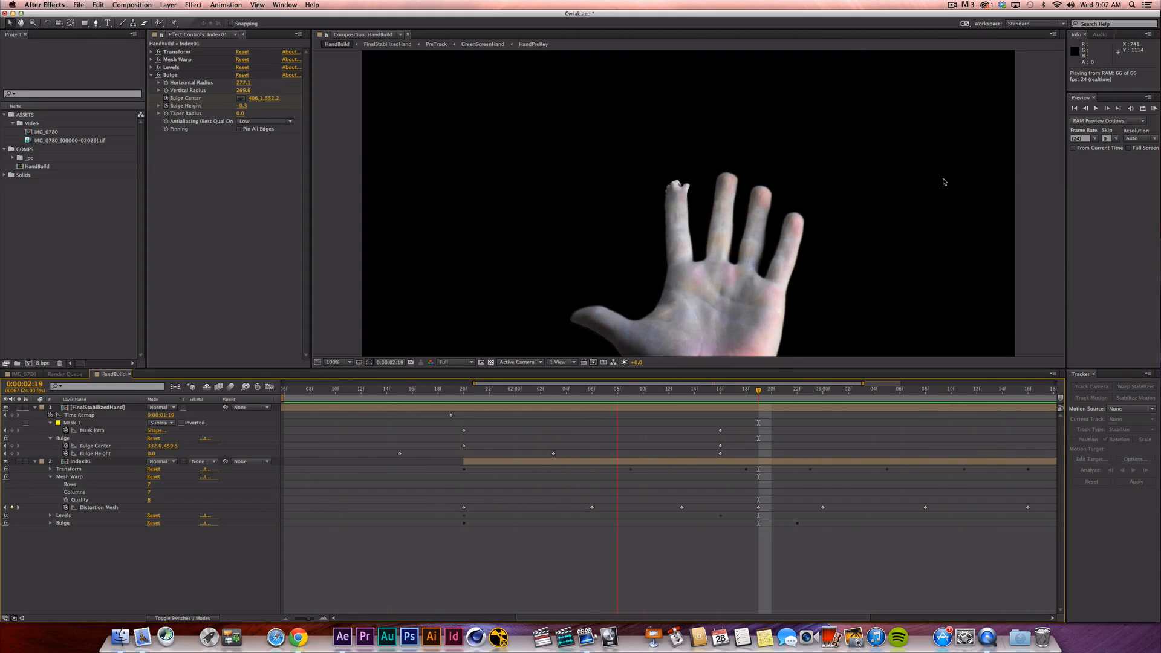
{"action": "key", "text": "KP_0"}
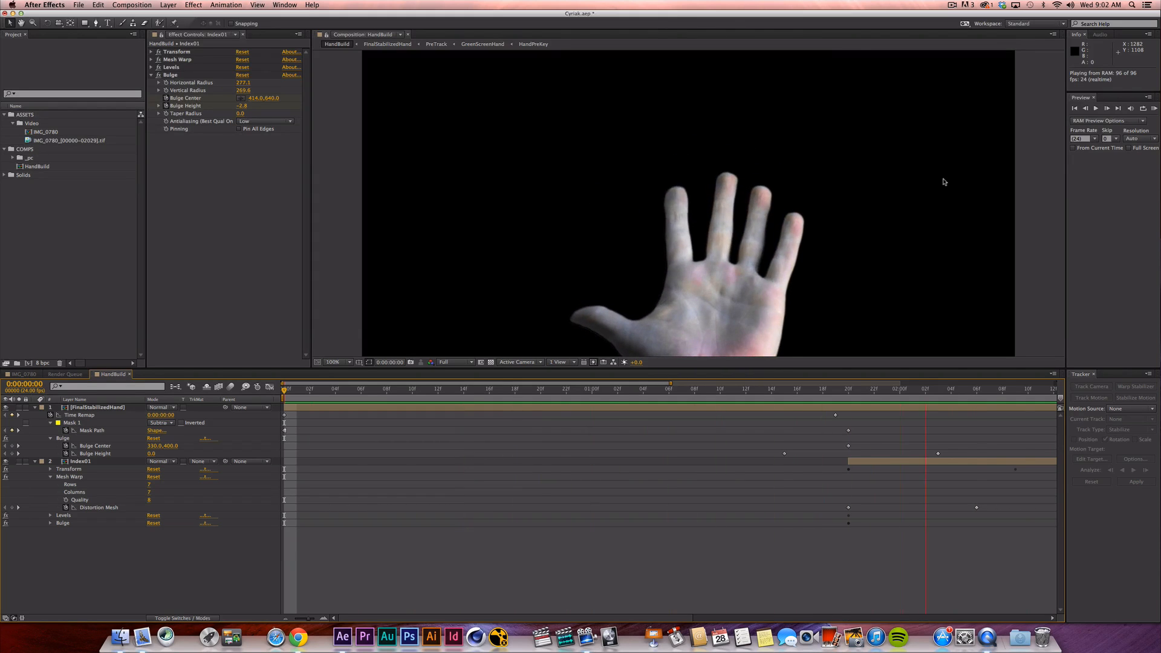
{"action": "key", "text": "space"}
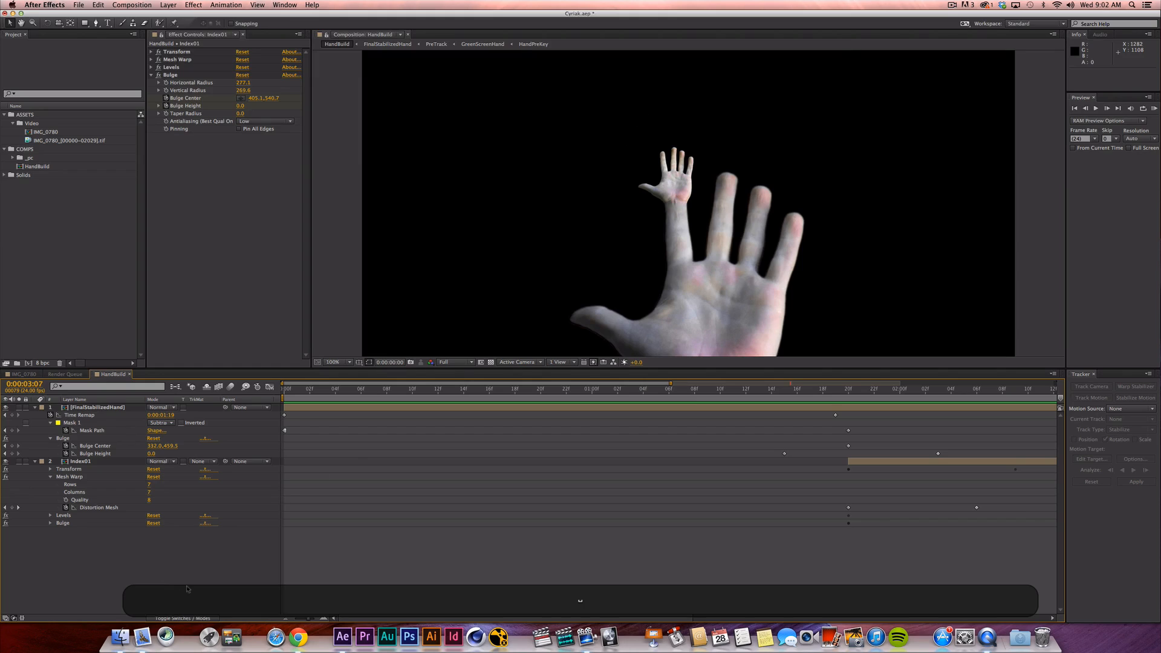
Collapse the revealed properties of all layers, deselect everything and save the project.
{"action": "key", "text": "super+a"}
{"action": "key", "text": "u"}
{"action": "key", "text": "super+shift+a"}
{"action": "key", "text": "super+s"}
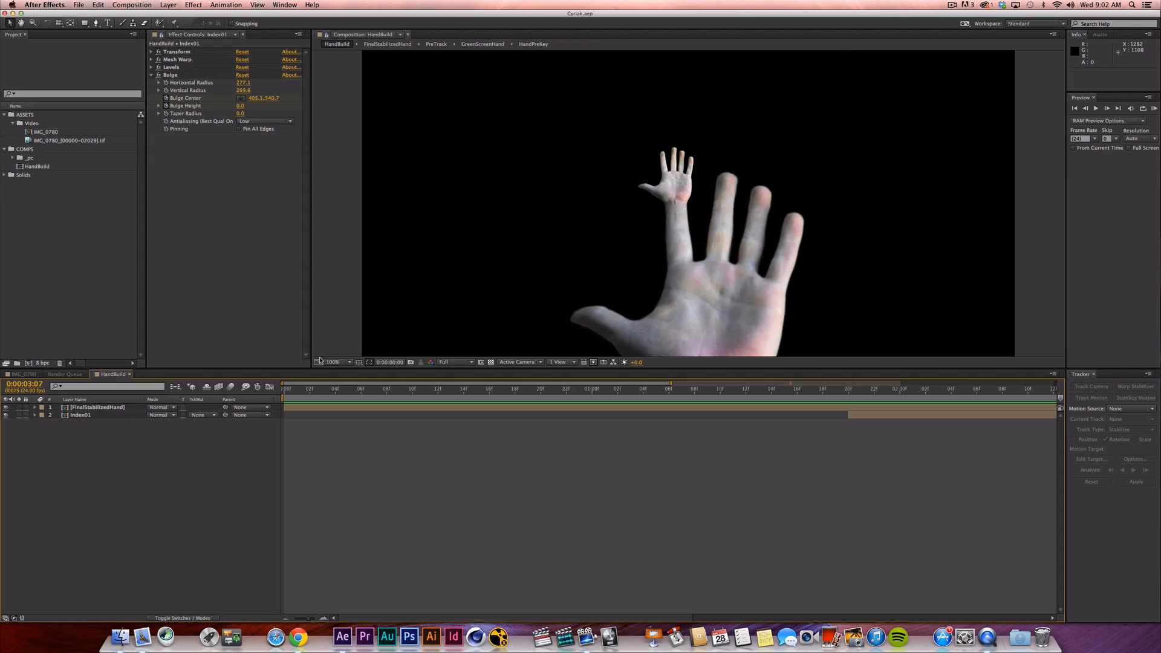
Collapse the Bulge settings on Index01 and duplicate that layer.
{"action": "left_click", "coordinate": [102, 416]}
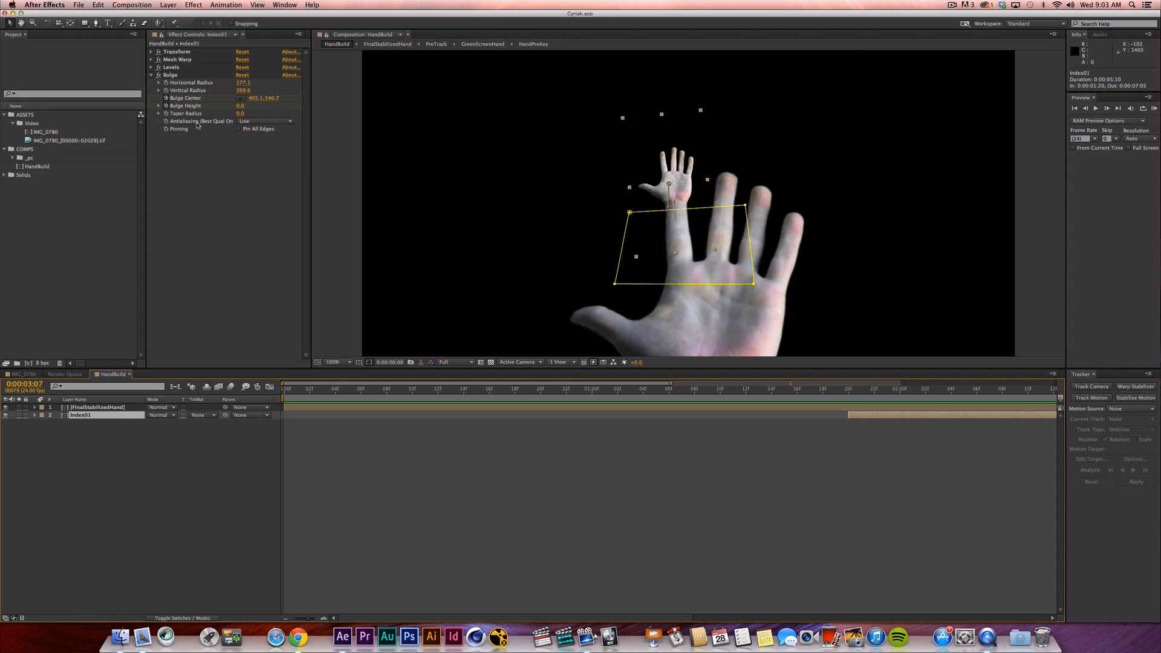
{"action": "left_click", "coordinate": [151, 75]}
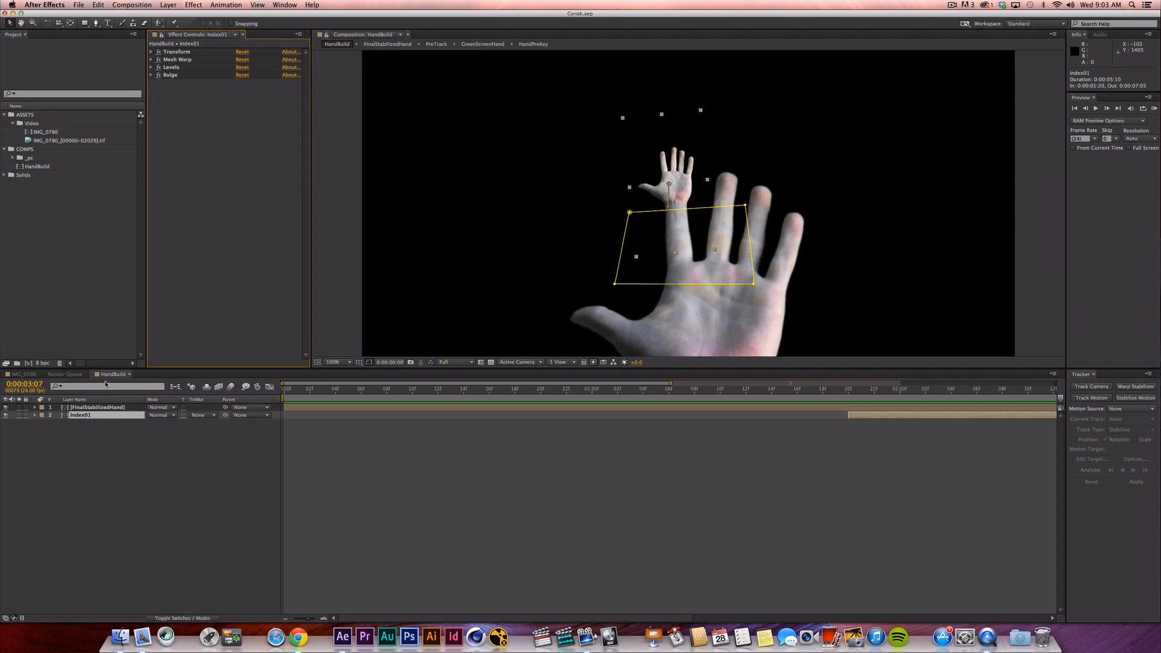
{"action": "key", "text": "super+d"}
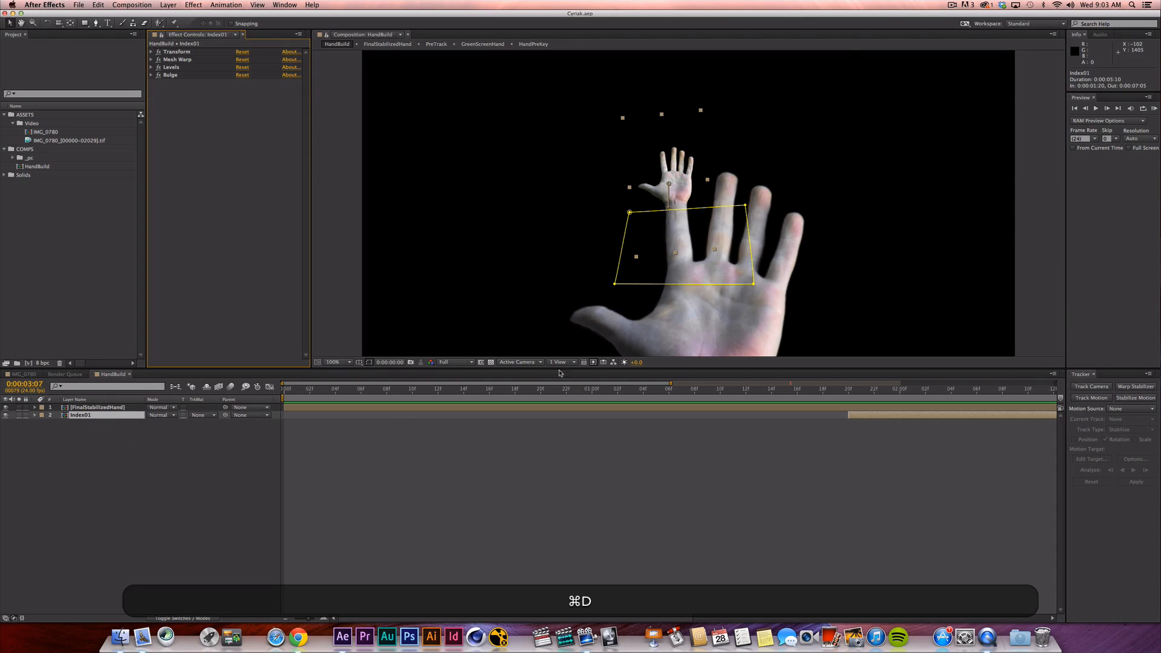
{"action": "left_click", "coordinate": [292, 439]}
{"action": "left_click", "coordinate": [86, 416]}
{"action": "key", "text": "super+d"}
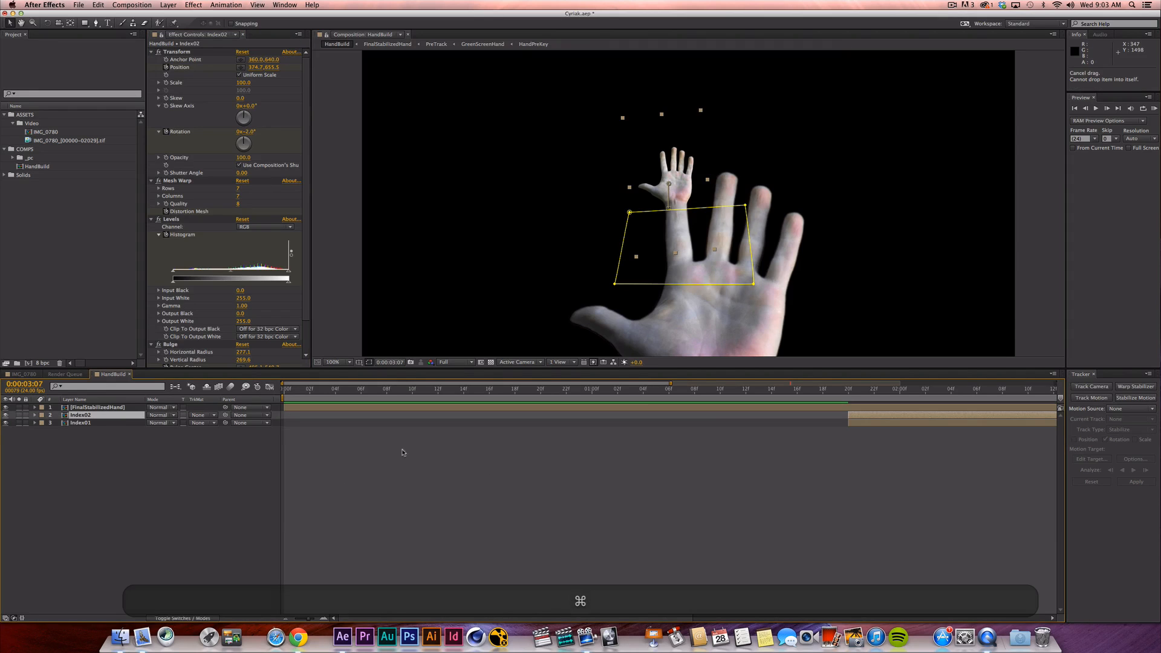
At 0:00:01:20, remove Index02's X Position keyframes and align it with the middle finger using X Position 789.5 and Rotation 7.5°.
{"action": "key", "text": "p"}
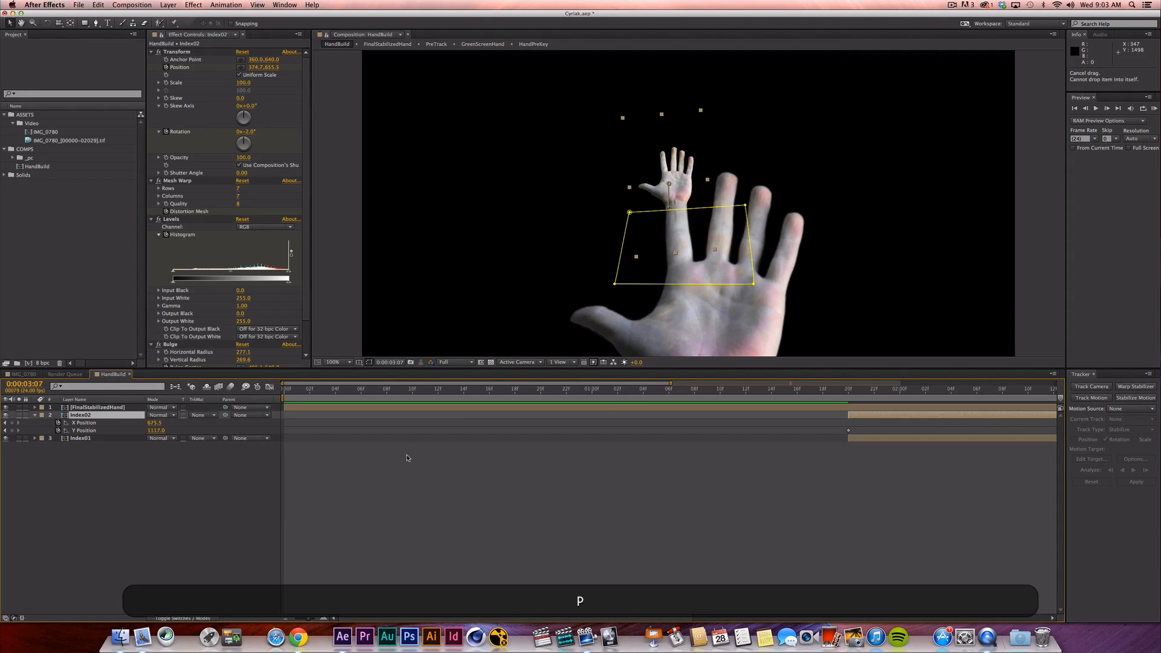
{"action": "left_click", "coordinate": [870, 391], "text": "shift"}
{"action": "scroll", "coordinate": [904, 497], "scroll_direction": "right", "scroll_amount": 4}
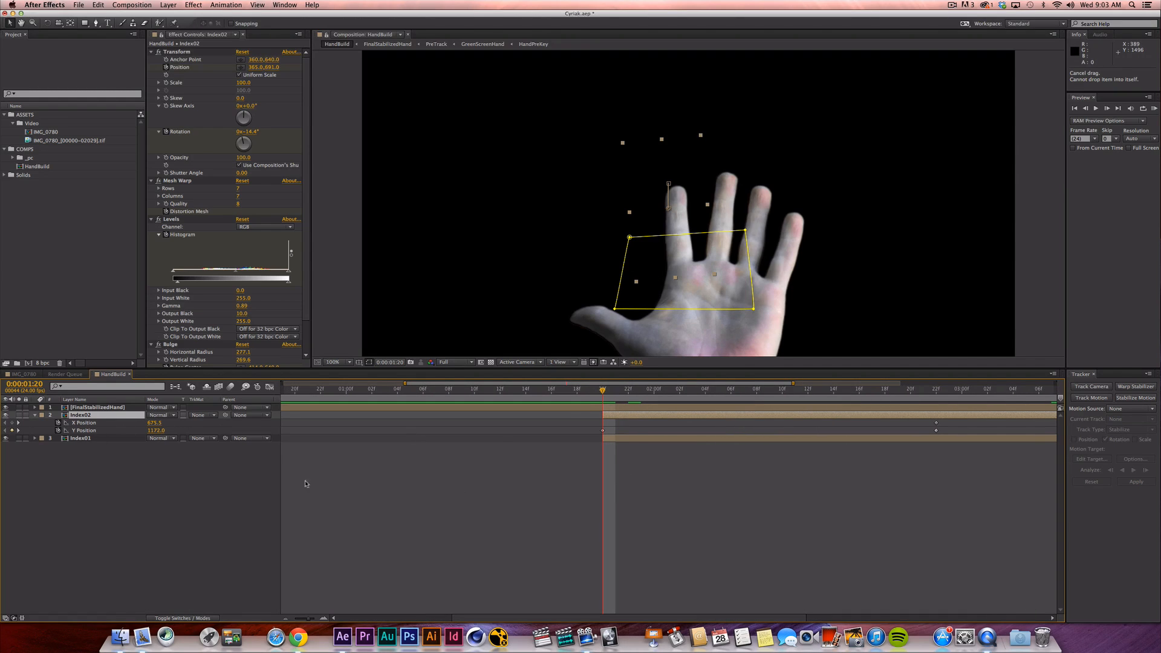
{"action": "left_click", "coordinate": [57, 422]}
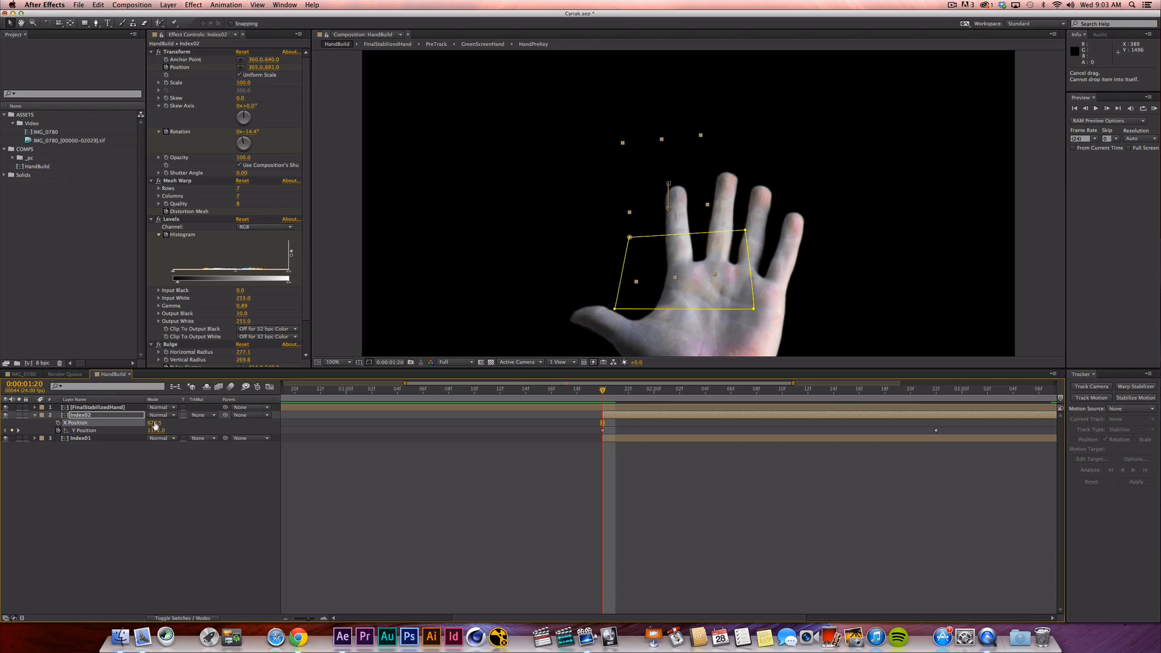
{"action": "left_click_drag", "start_coordinate": [155, 427], "coordinate": [215, 434]}
{"action": "key", "text": "shift+r"}
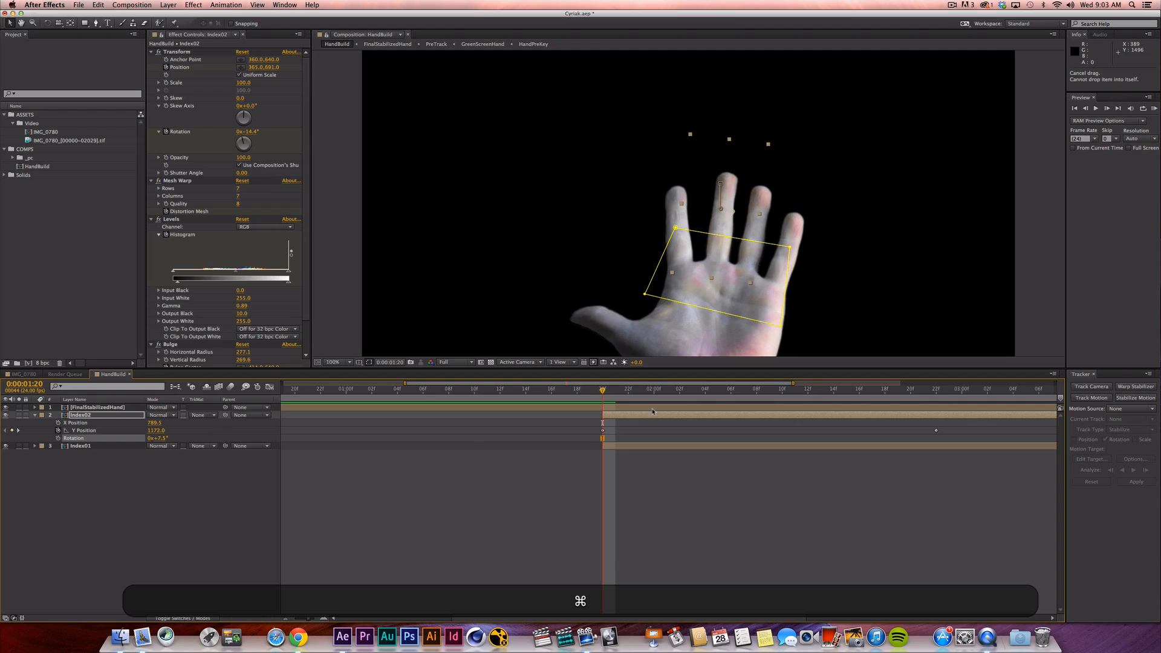
At the 0:00:02:22 keyframe, raise Index02 to Y Position 1102 and shift its X Position to about 794.
{"action": "left_click_drag", "start_coordinate": [651, 392], "coordinate": [935, 391]}
{"action": "left_click", "coordinate": [138, 431]}
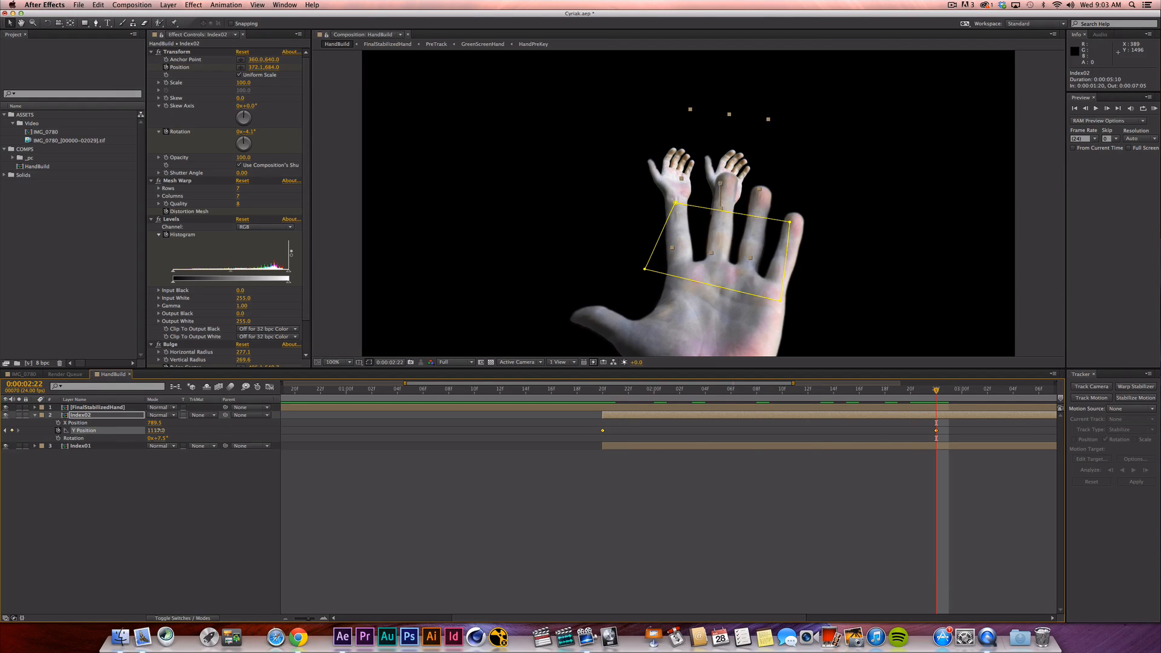
{"action": "left_click_drag", "start_coordinate": [158, 431], "coordinate": [182, 423]}
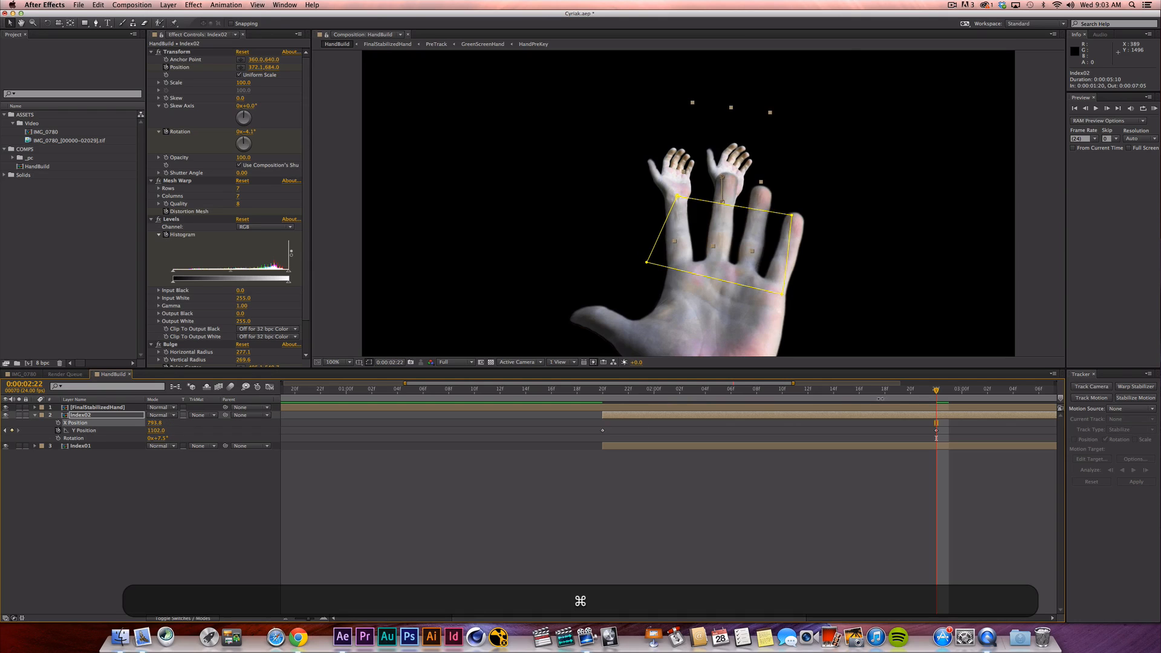
Scrub through and RAM preview the animation to examine how Index02 emerges from the middle finger.
{"action": "left_click_drag", "start_coordinate": [608, 395], "coordinate": [1061, 388]}
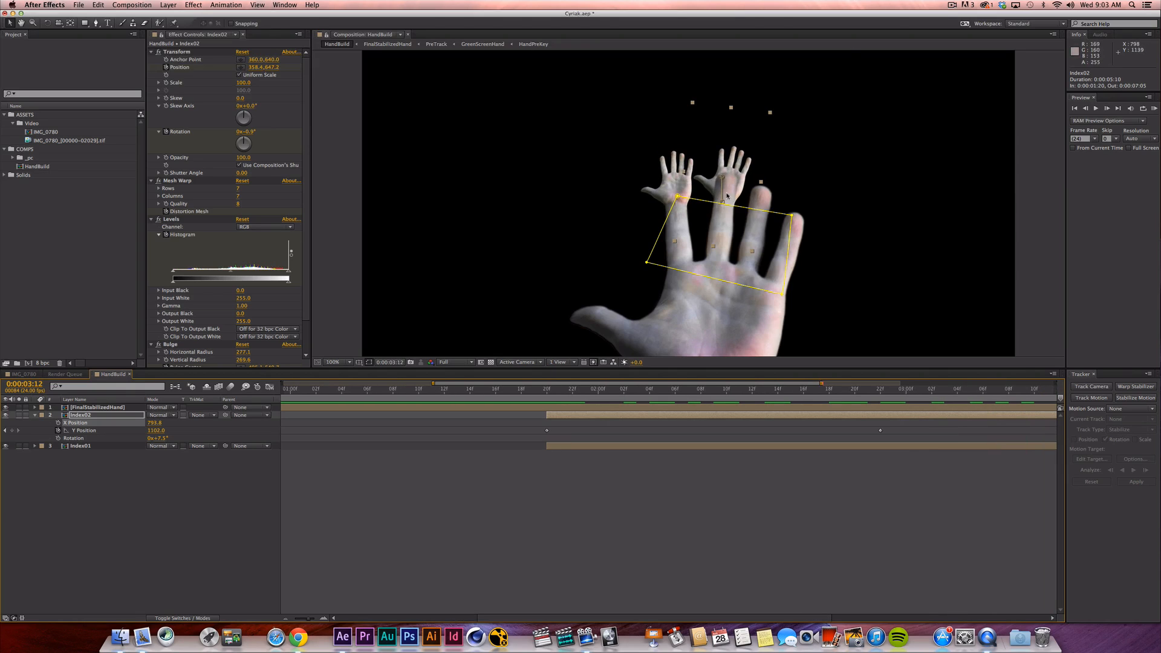
{"action": "left_click", "coordinate": [750, 484]}
{"action": "left_click_drag", "start_coordinate": [542, 390], "coordinate": [537, 426]}
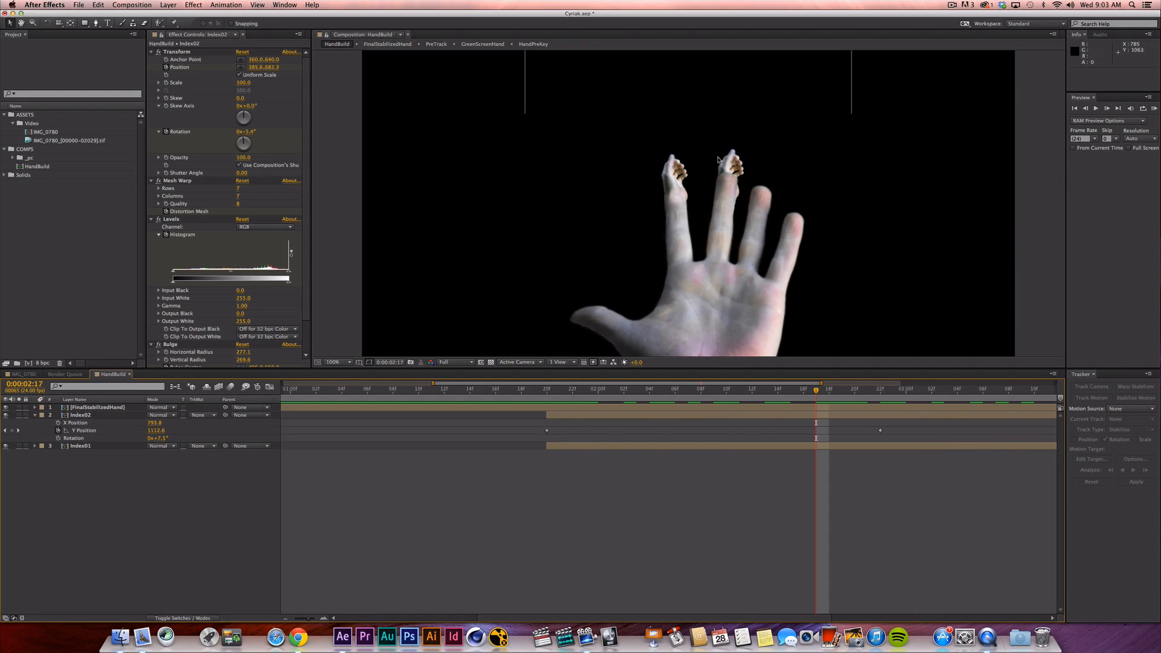
{"action": "left_click", "coordinate": [823, 417]}
{"action": "left_click_drag", "start_coordinate": [837, 395], "coordinate": [600, 417]}
{"action": "key", "text": "space"}
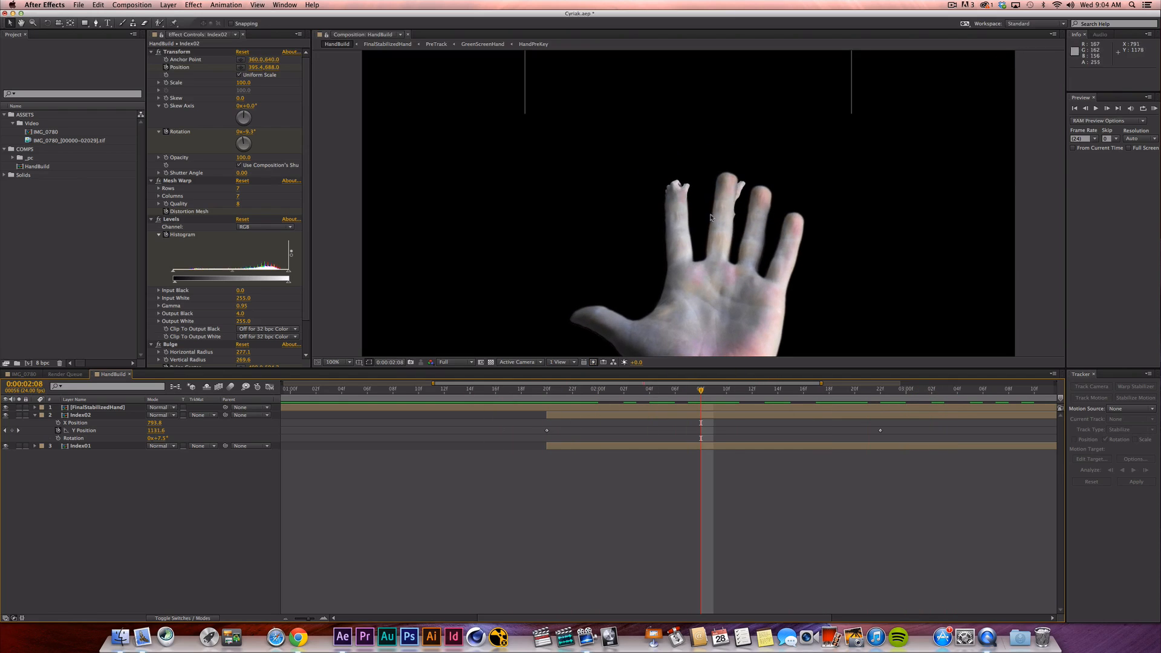
{"action": "left_click", "coordinate": [718, 390]}
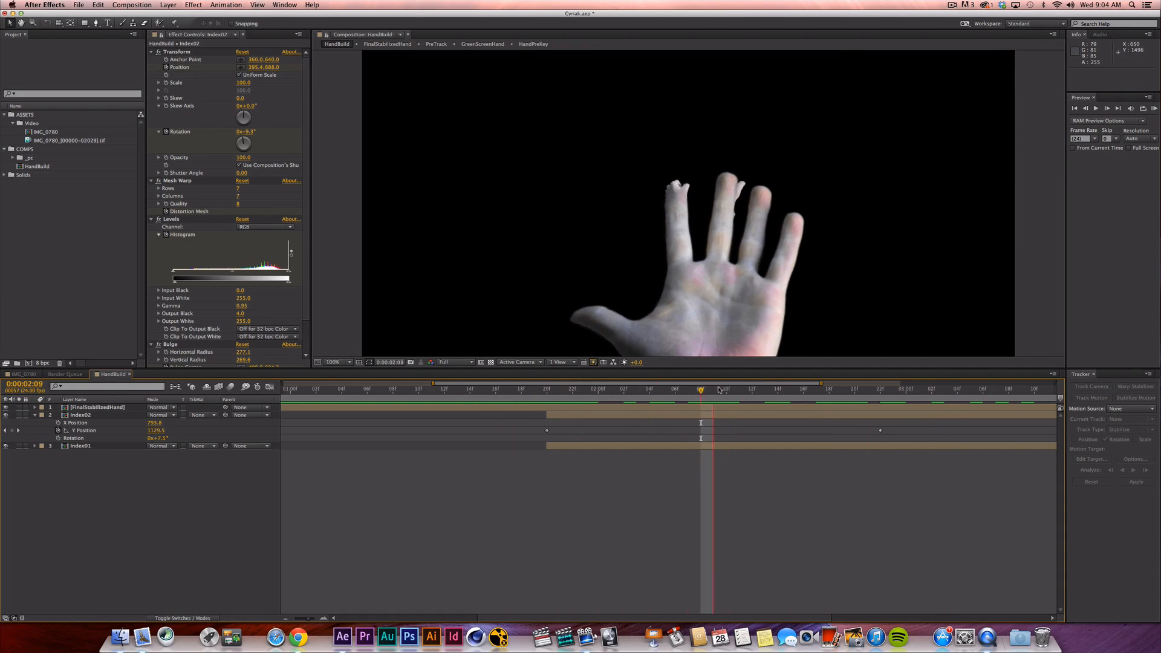
{"action": "left_click_drag", "start_coordinate": [718, 389], "coordinate": [514, 370]}
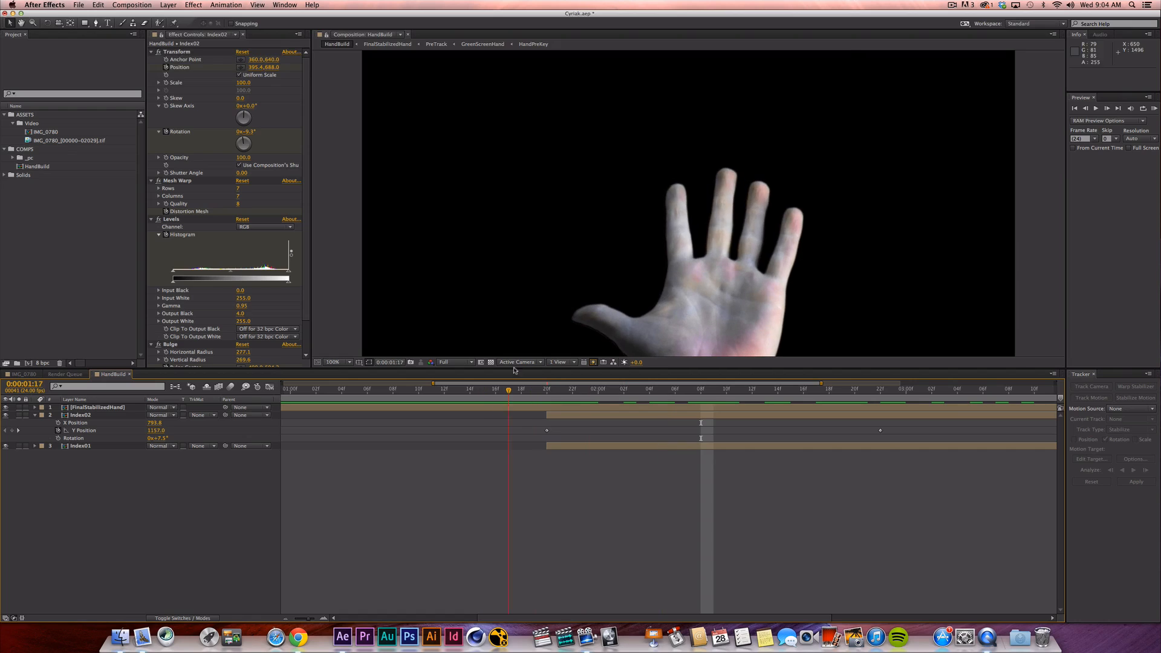
{"action": "key", "text": "KP_0"}
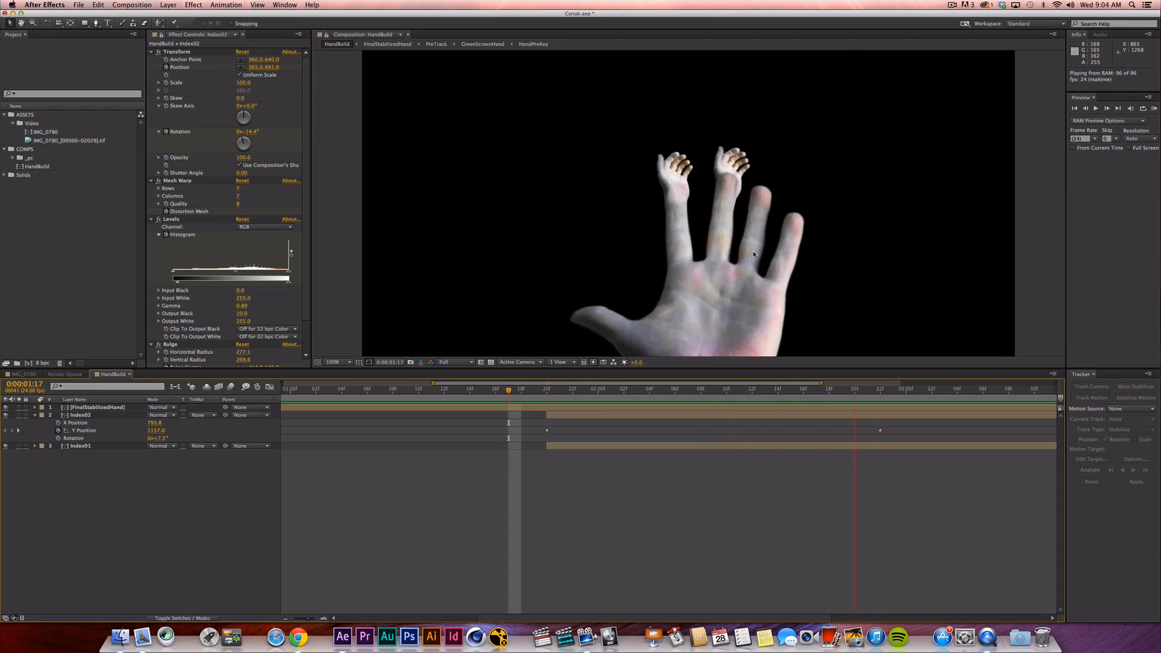
{"action": "key", "text": "space"}
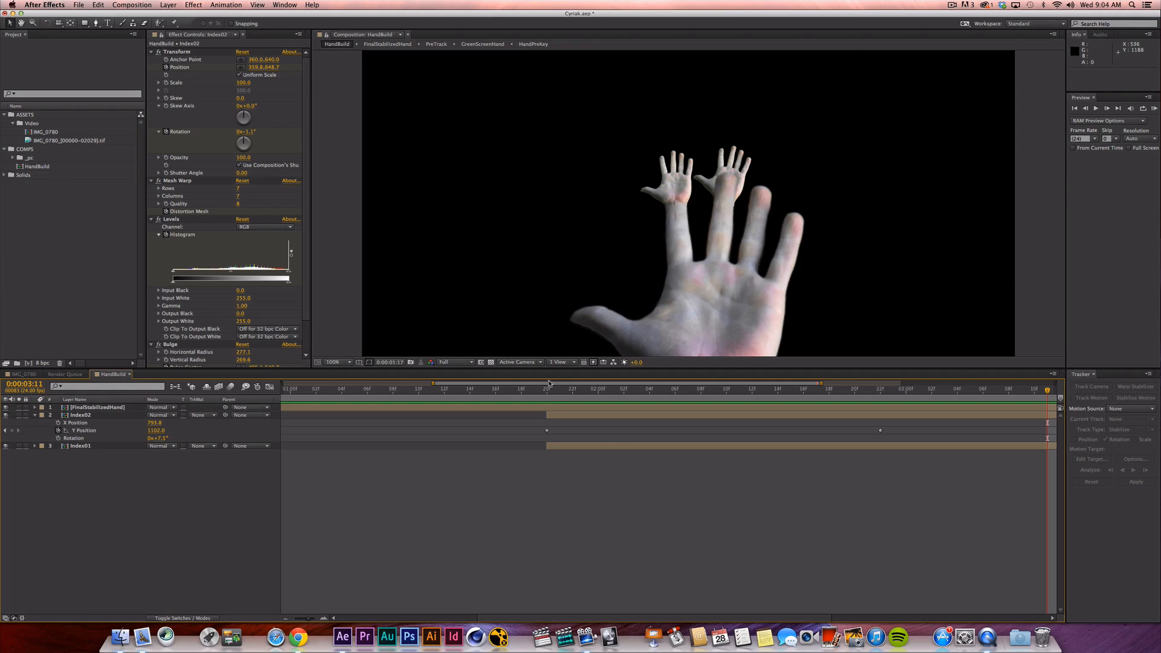
Save the project, open the recent project SOM_CyriakHand.aep and dismiss its footage import error.
{"action": "key", "text": "super+s"}
{"action": "left_click", "coordinate": [79, 5]}
{"action": "mouse_move", "coordinate": [121, 34]}
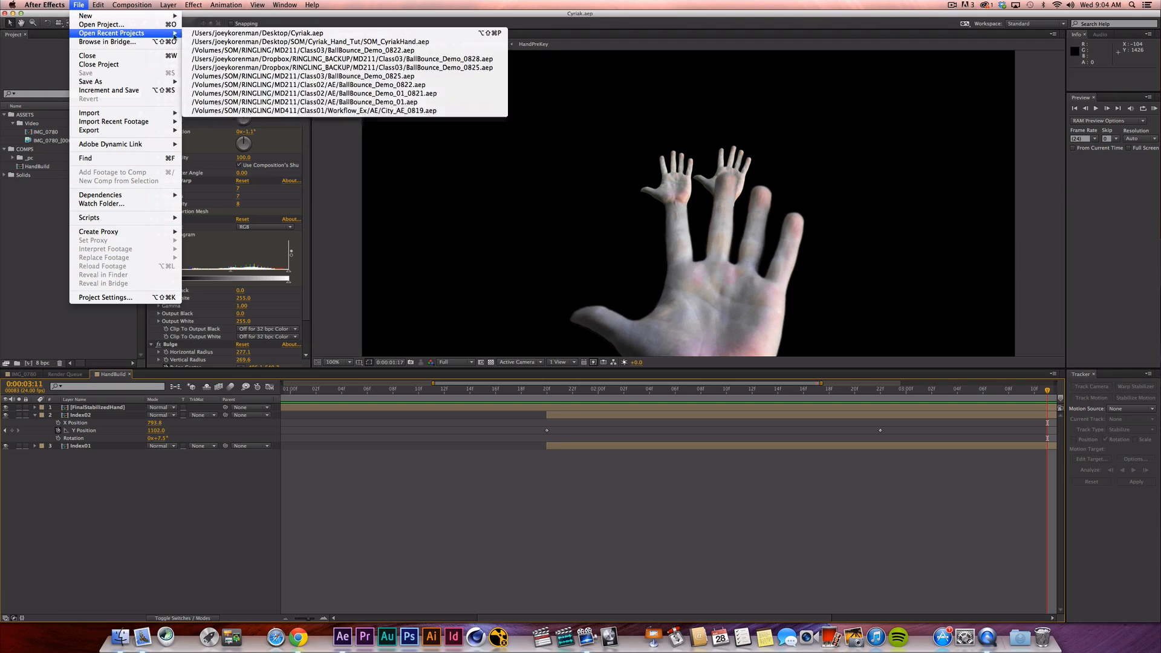
{"action": "left_click", "coordinate": [233, 42]}
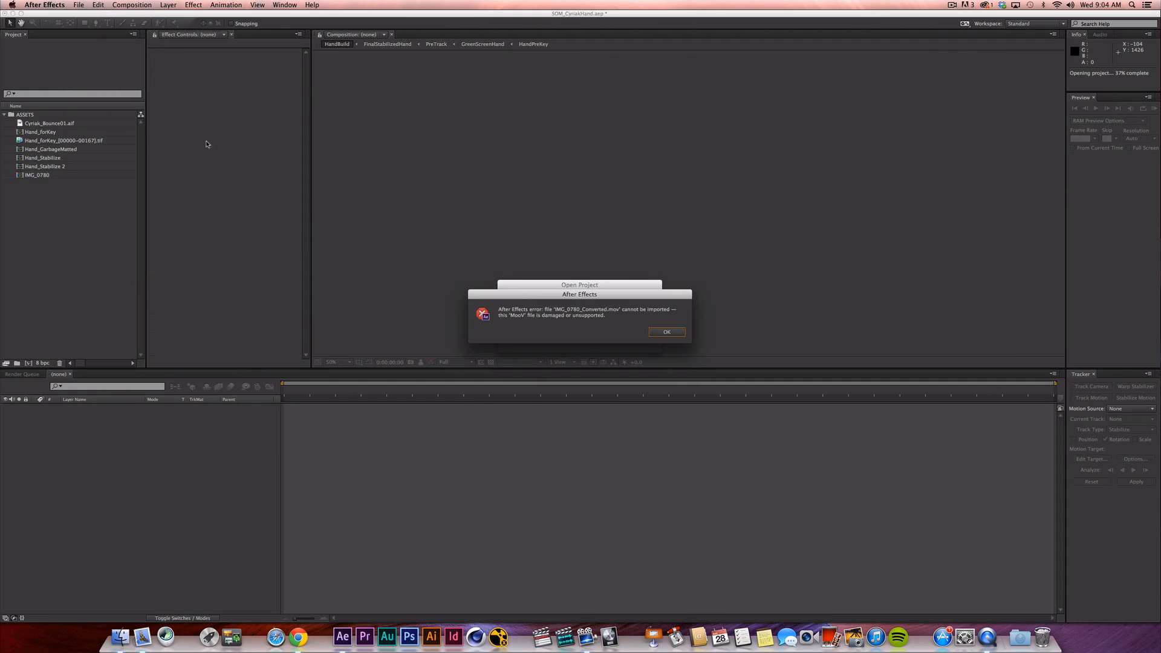
{"action": "left_click", "coordinate": [667, 331]}
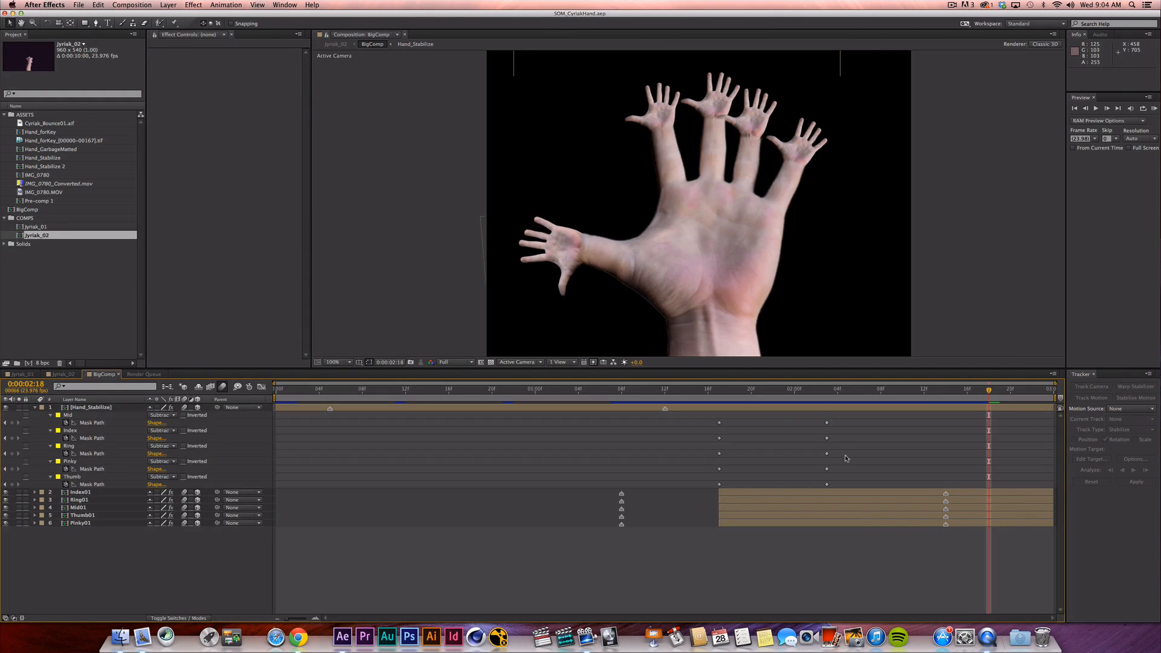
Collapse all expanded layer properties in BigComp and RAM preview the small hands growing out of the fingers.
{"action": "key", "text": "super+a"}
{"action": "key", "text": "u"}
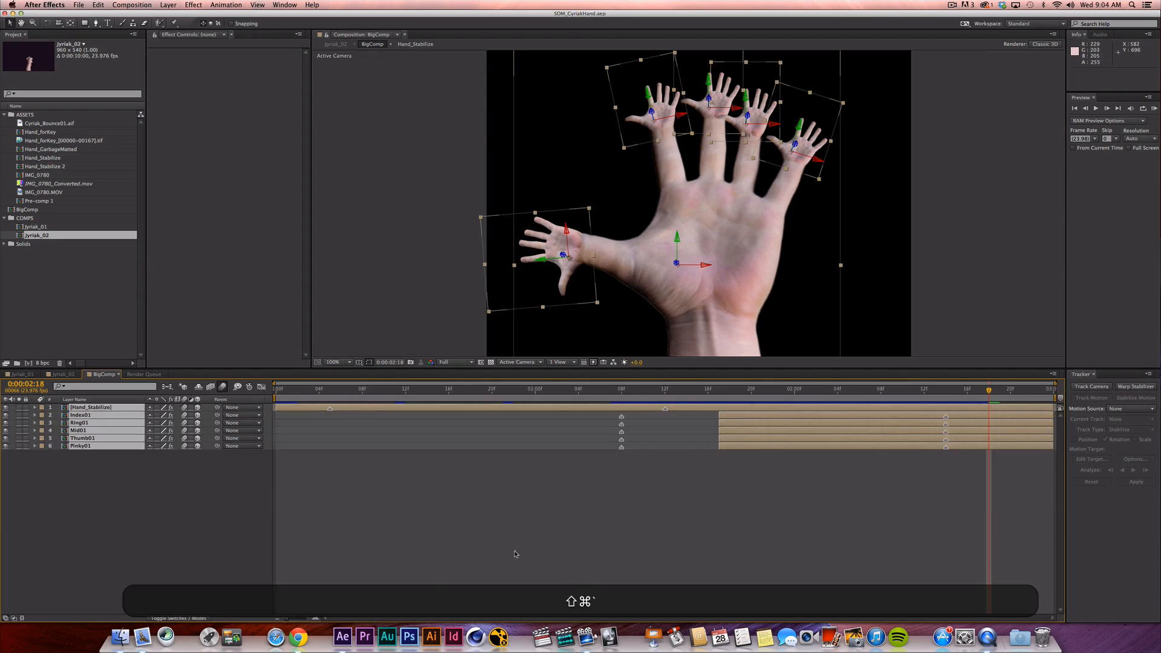
{"action": "key", "text": "super+shift+a"}
{"action": "left_click_drag", "start_coordinate": [695, 392], "coordinate": [913, 393]}
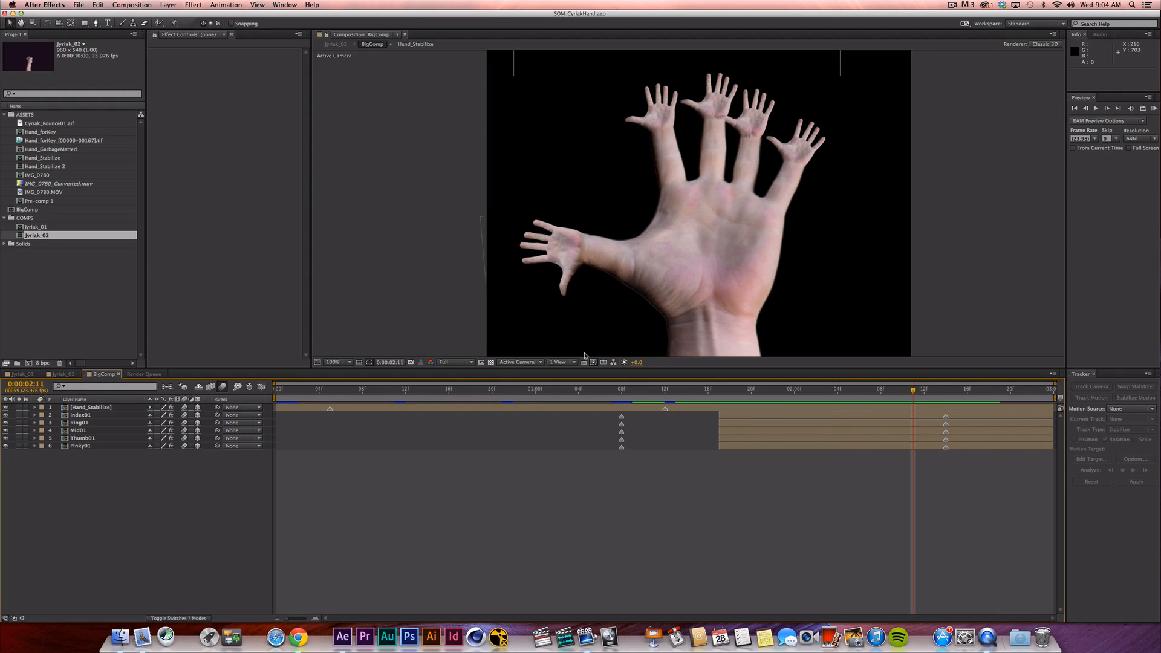
{"action": "key", "text": "KP_0"}
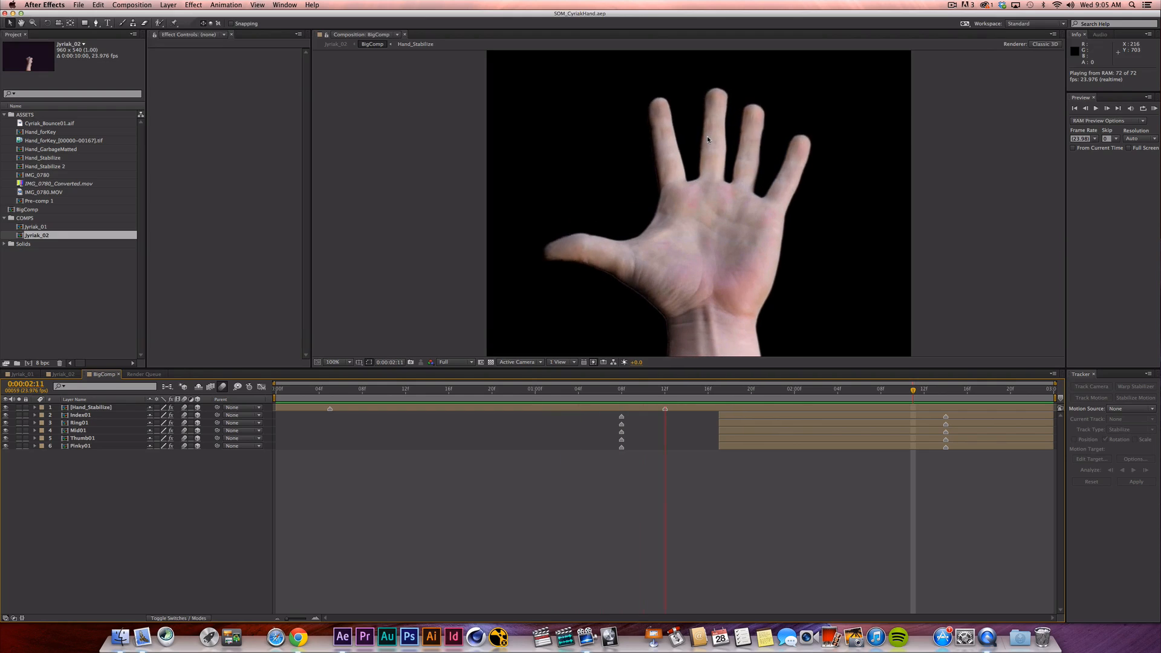
{"action": "key", "text": "space"}
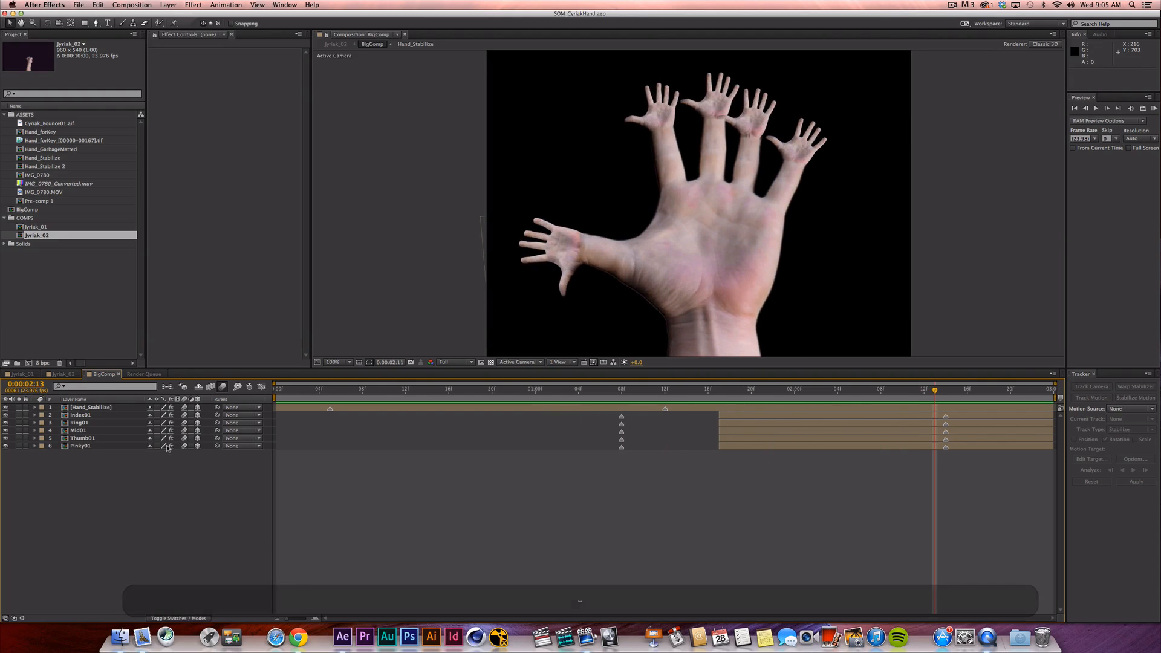
Switch to the Jyriak_02 composition, collapse all of its layers' properties and deselect the layers.
{"action": "left_click", "coordinate": [63, 375]}
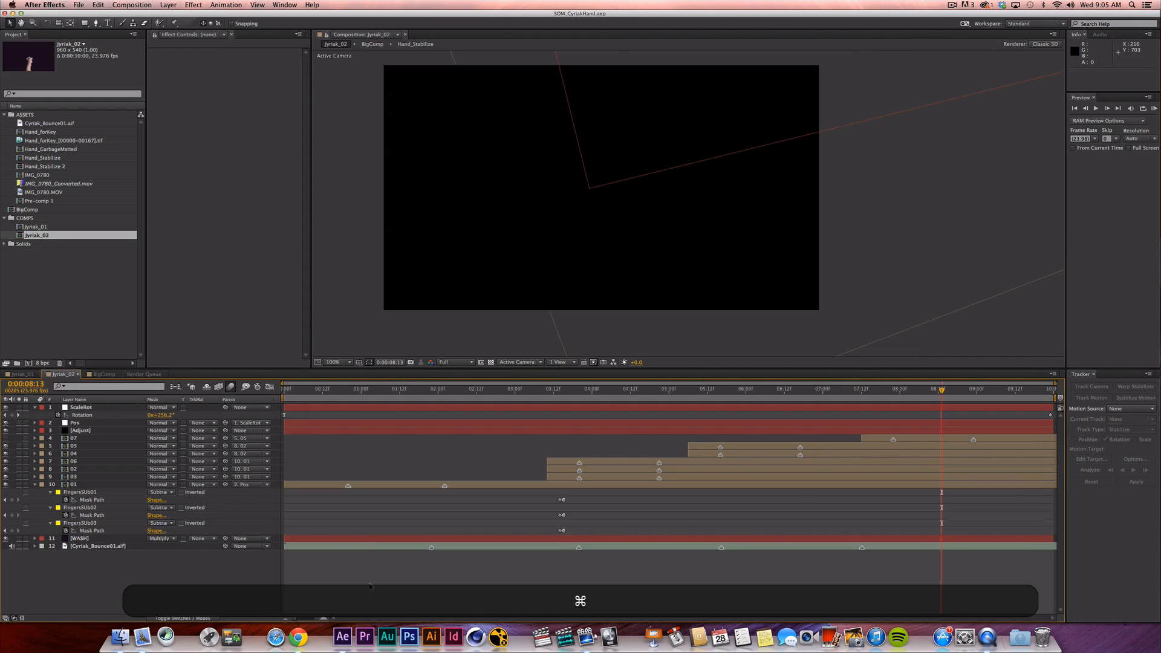
{"action": "key", "text": "shift+super+grave"}
{"action": "left_click_drag", "start_coordinate": [362, 596], "coordinate": [455, 404]}
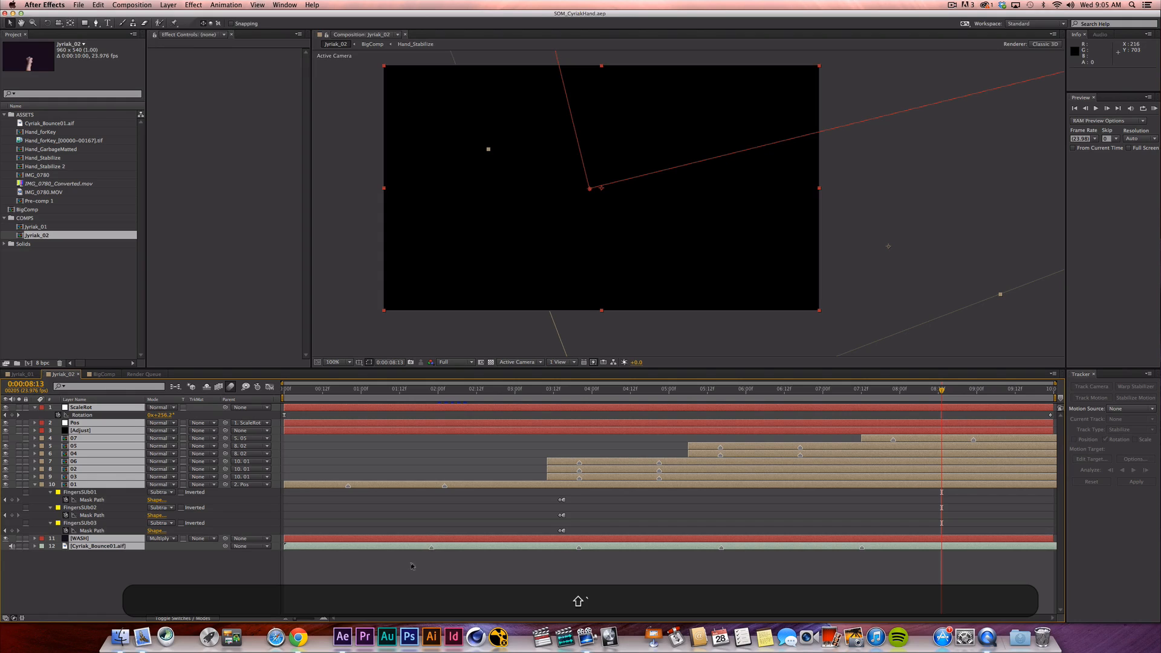
{"action": "key", "text": "shift+super+grave"}
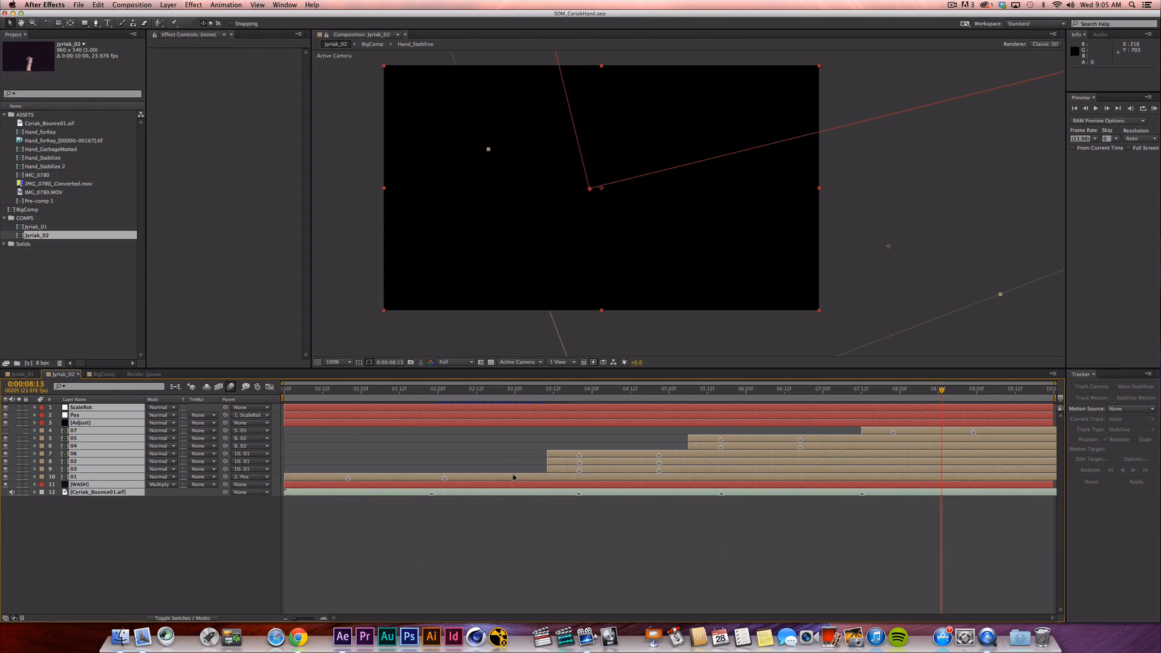
{"action": "key", "text": "shift+super+grave"}
{"action": "key", "text": "shift+super+a"}
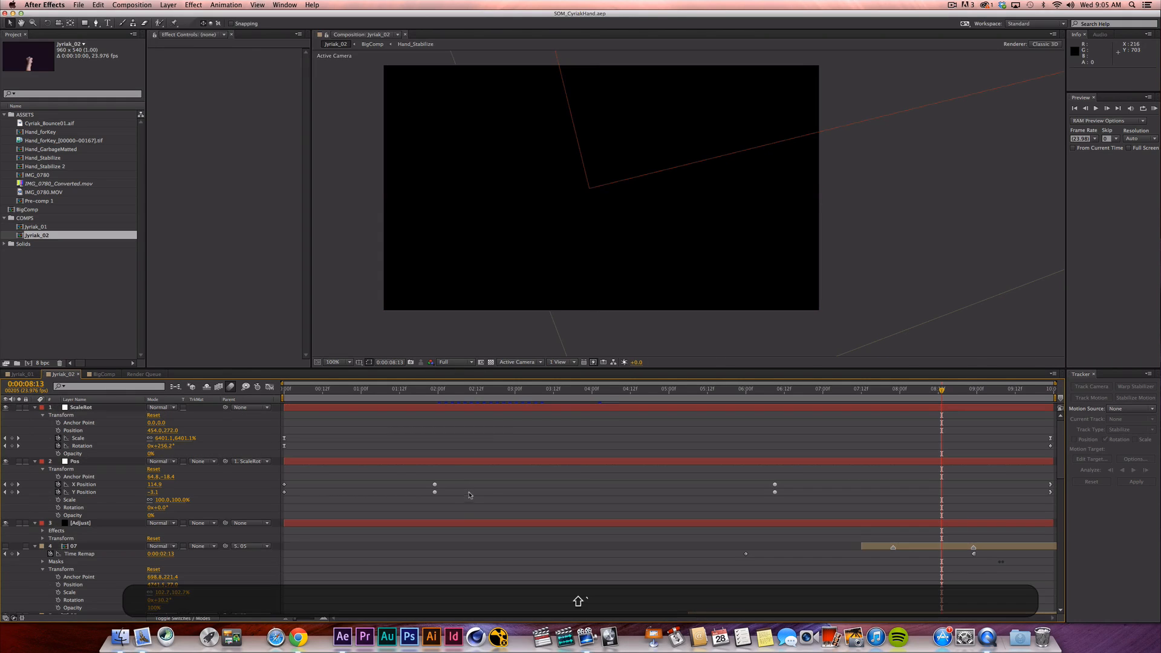
{"action": "key", "text": "shift+super+a"}
{"action": "key", "text": "super+a"}
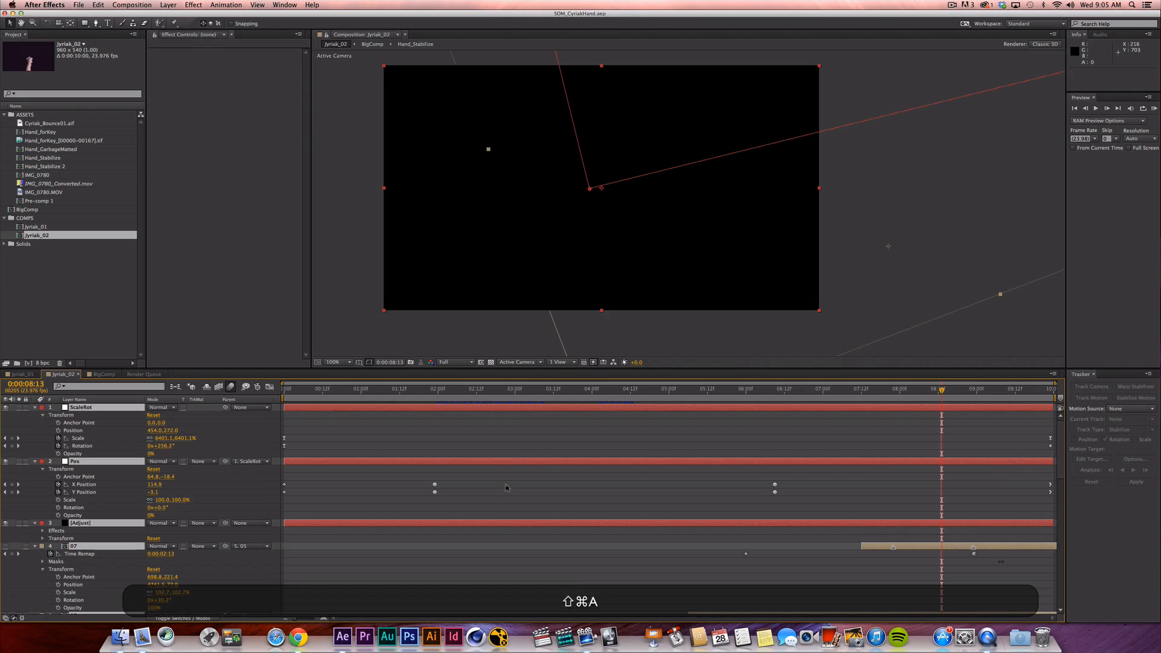
{"action": "key", "text": "shift+grave"}
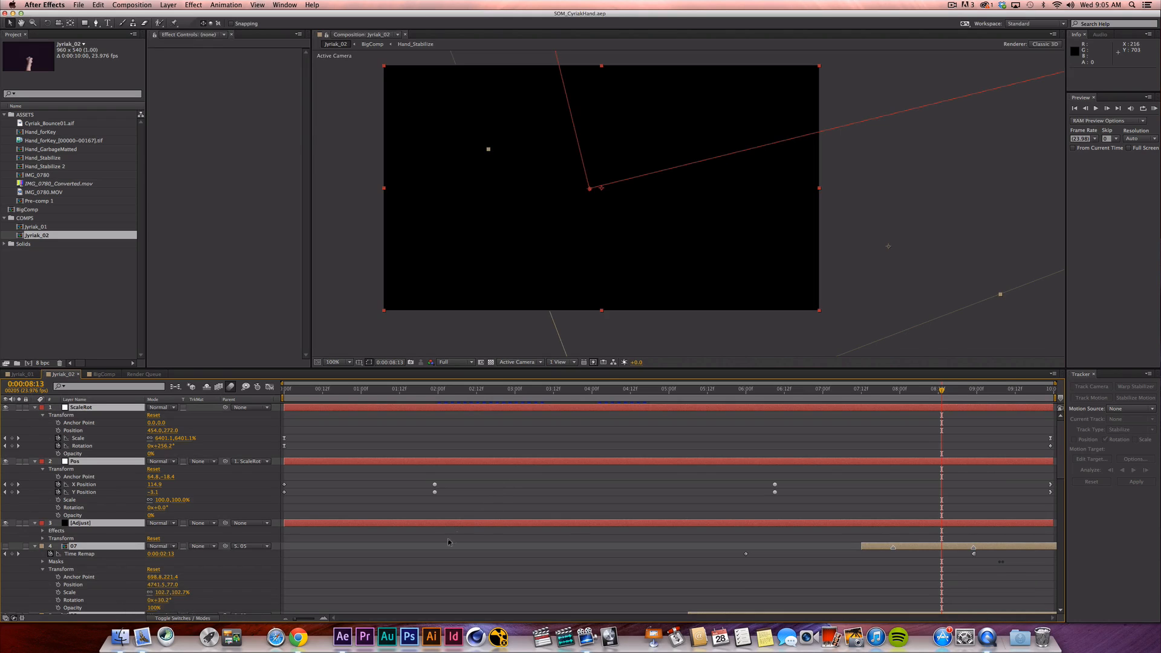
{"action": "key", "text": "ctrl+grave"}
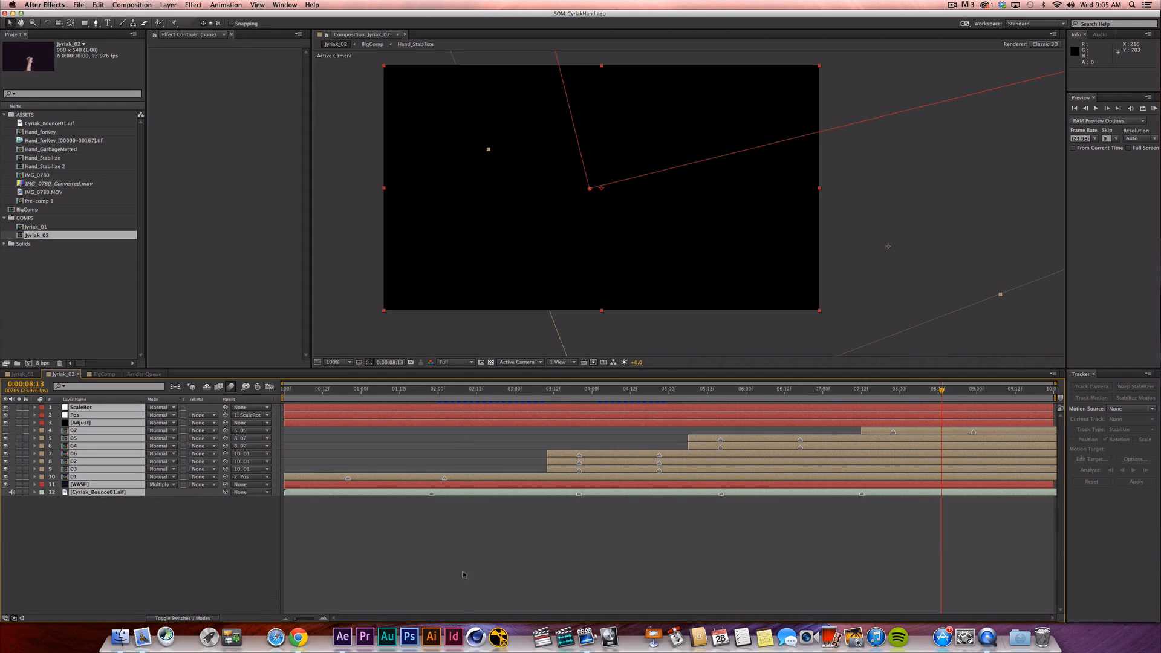
{"action": "left_click", "coordinate": [341, 439]}
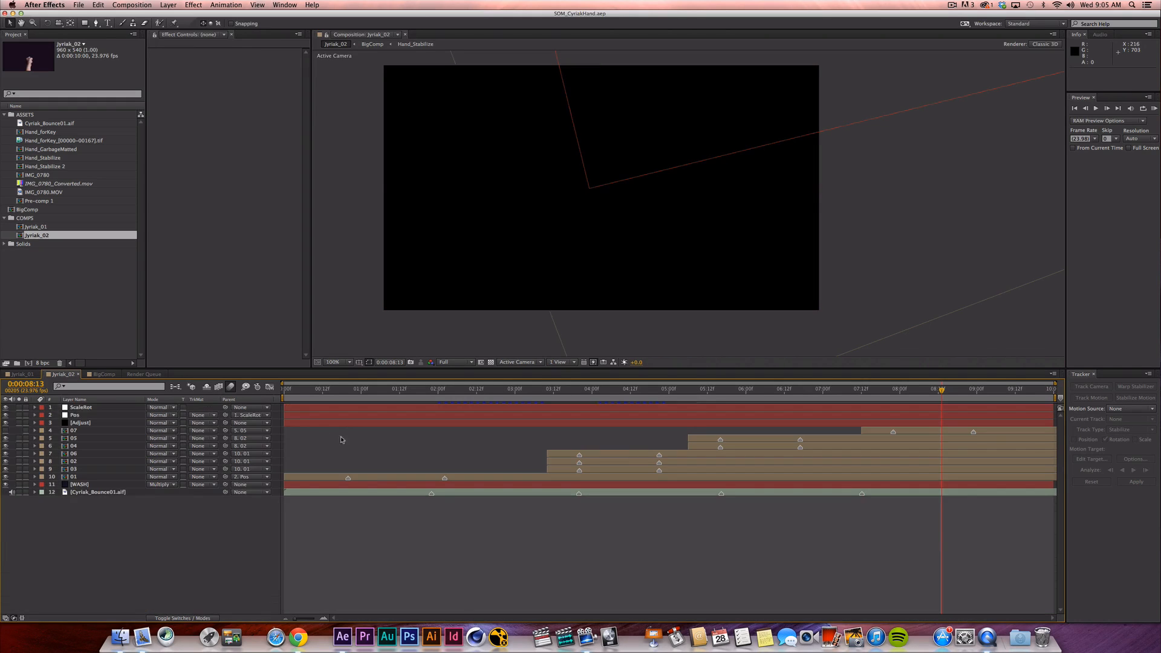
Turn off motion blur for Jyriak_02 and solo layer 01, scrubbing to 0:00:02:04 to review its motion.
{"action": "left_click", "coordinate": [231, 387]}
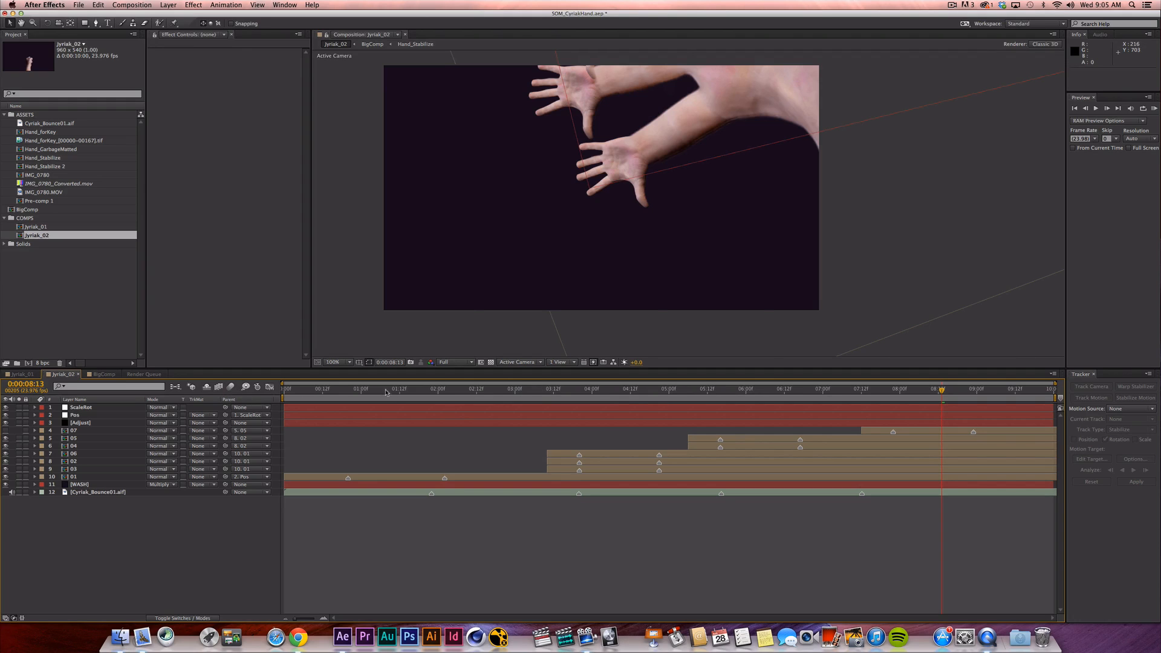
{"action": "left_click_drag", "start_coordinate": [368, 389], "coordinate": [323, 398]}
{"action": "left_click", "coordinate": [91, 477]}
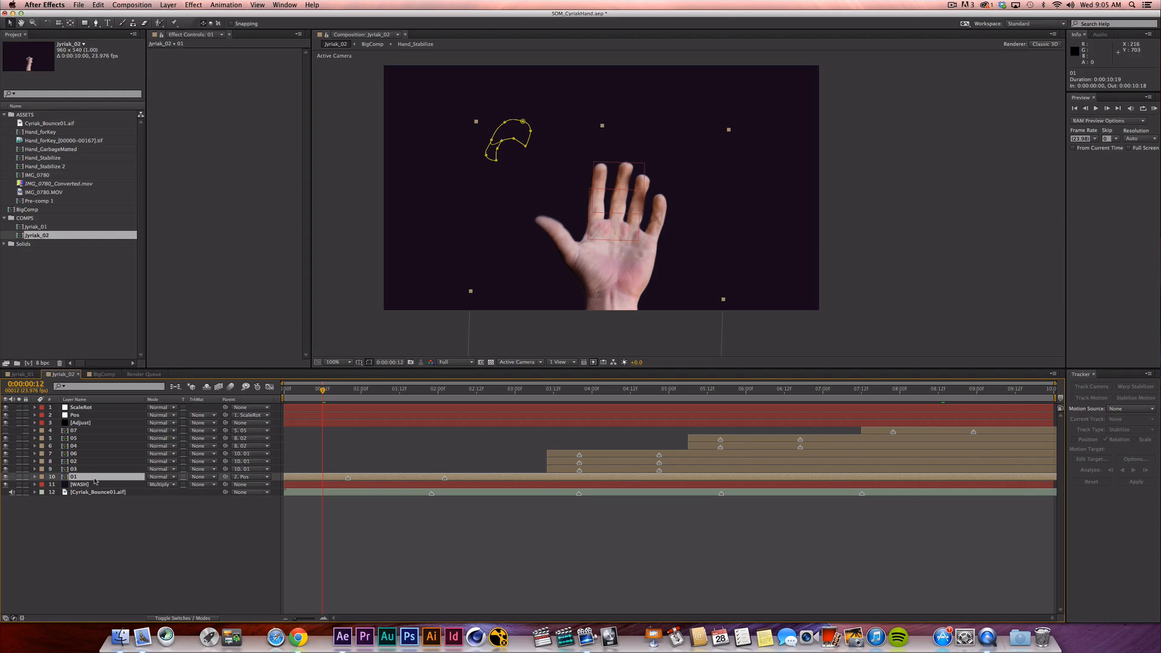
{"action": "left_click", "coordinate": [20, 477]}
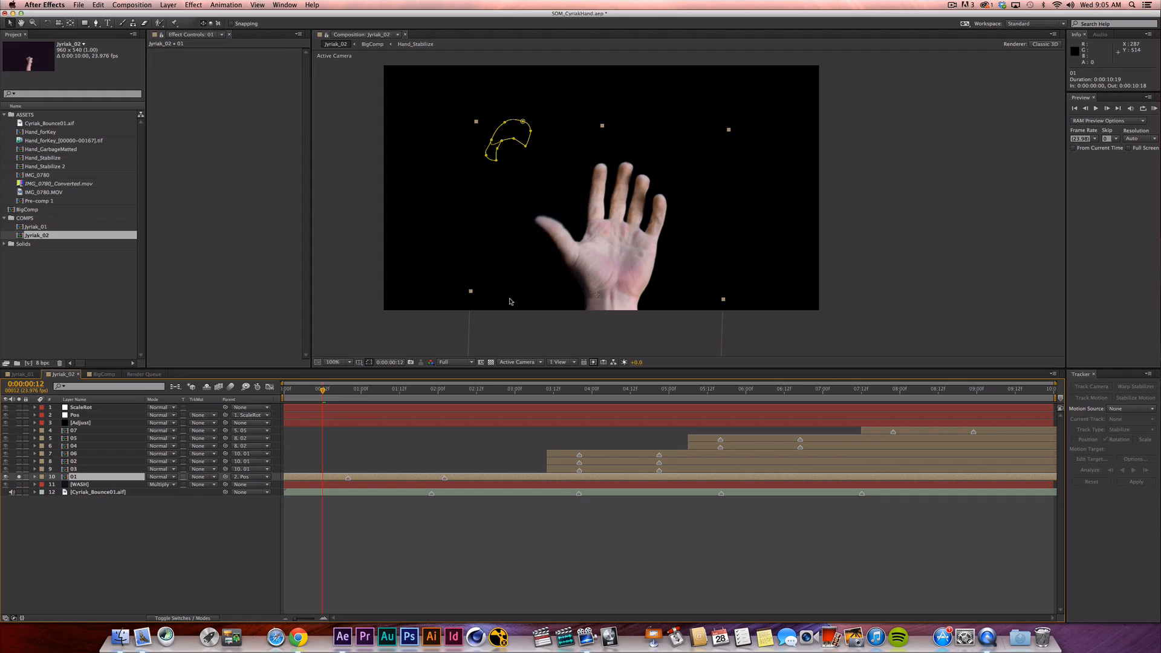
{"action": "left_click_drag", "start_coordinate": [323, 390], "coordinate": [451, 398]}
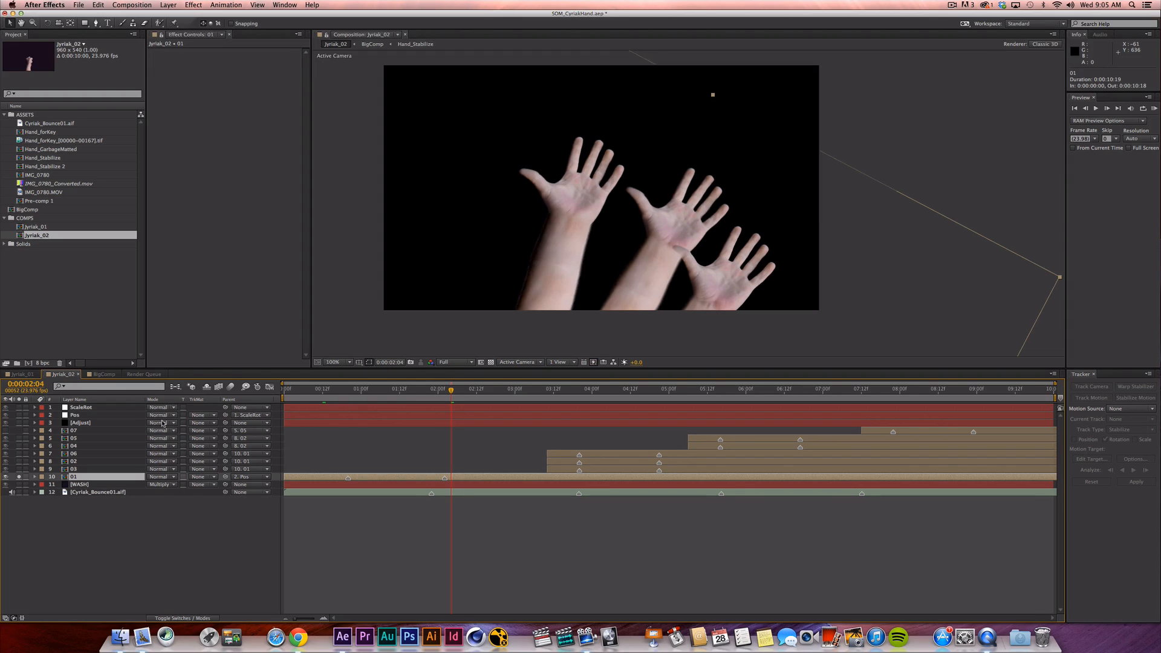
Open layer 01's source composition, scrub to 0:00:02:10 and inspect Ring01's Scale property.
{"action": "key", "text": "F4"}
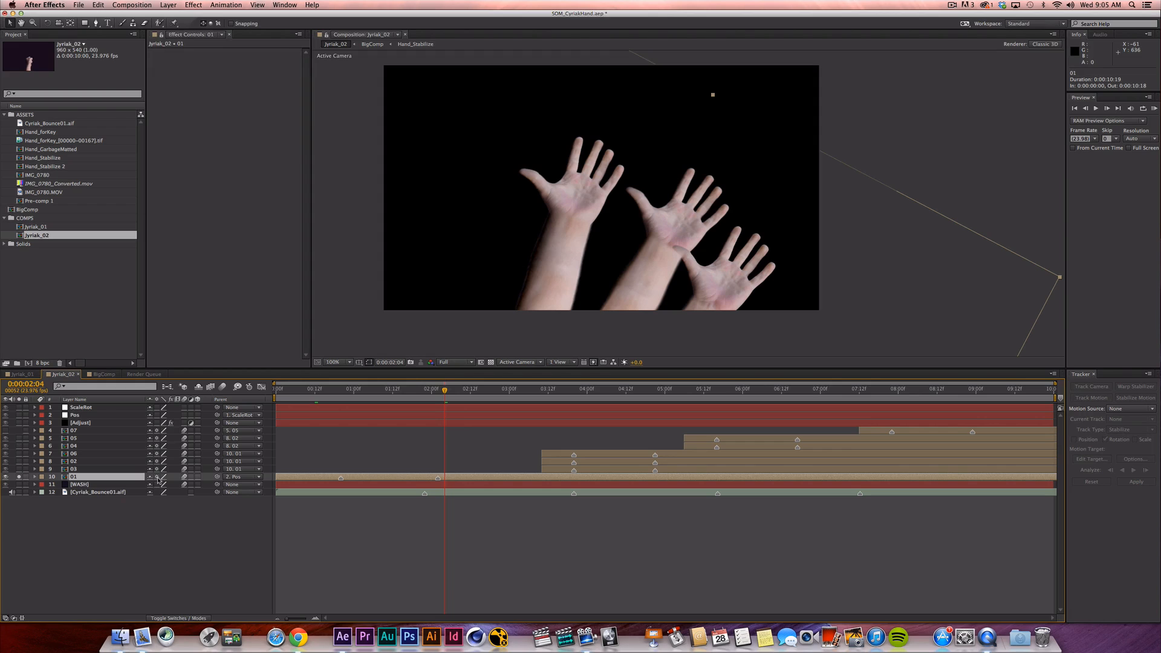
{"action": "double_click", "coordinate": [78, 477]}
{"action": "left_click_drag", "start_coordinate": [721, 391], "coordinate": [903, 392]}
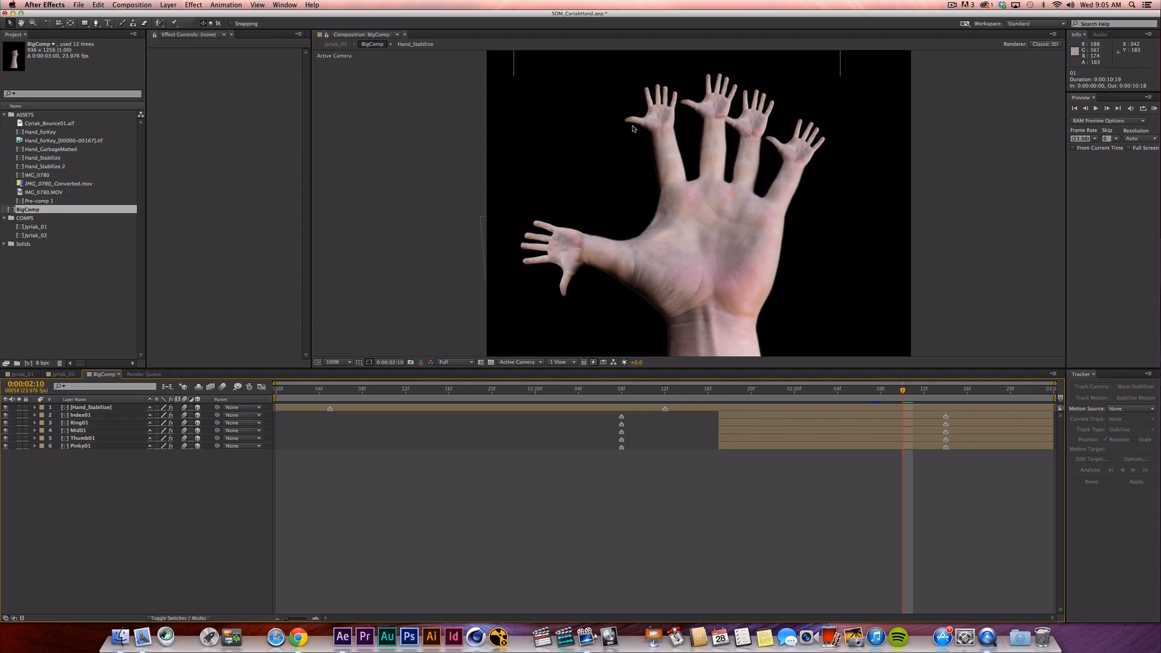
{"action": "left_click", "coordinate": [79, 423]}
{"action": "key", "text": "s"}
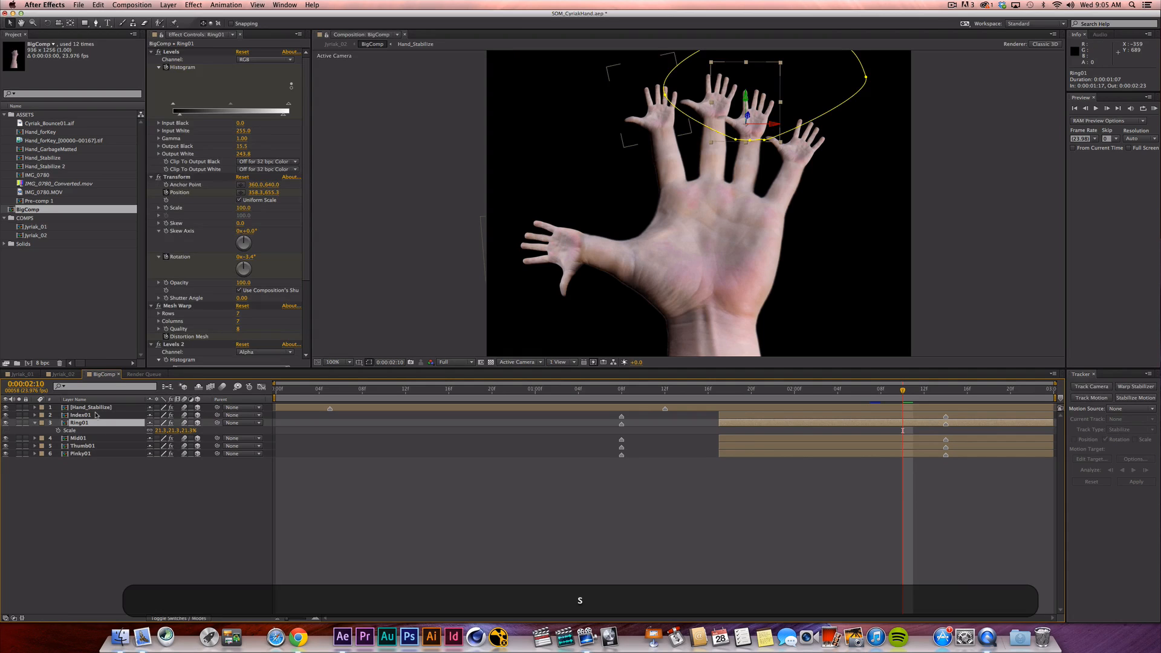
{"action": "key", "text": "s"}
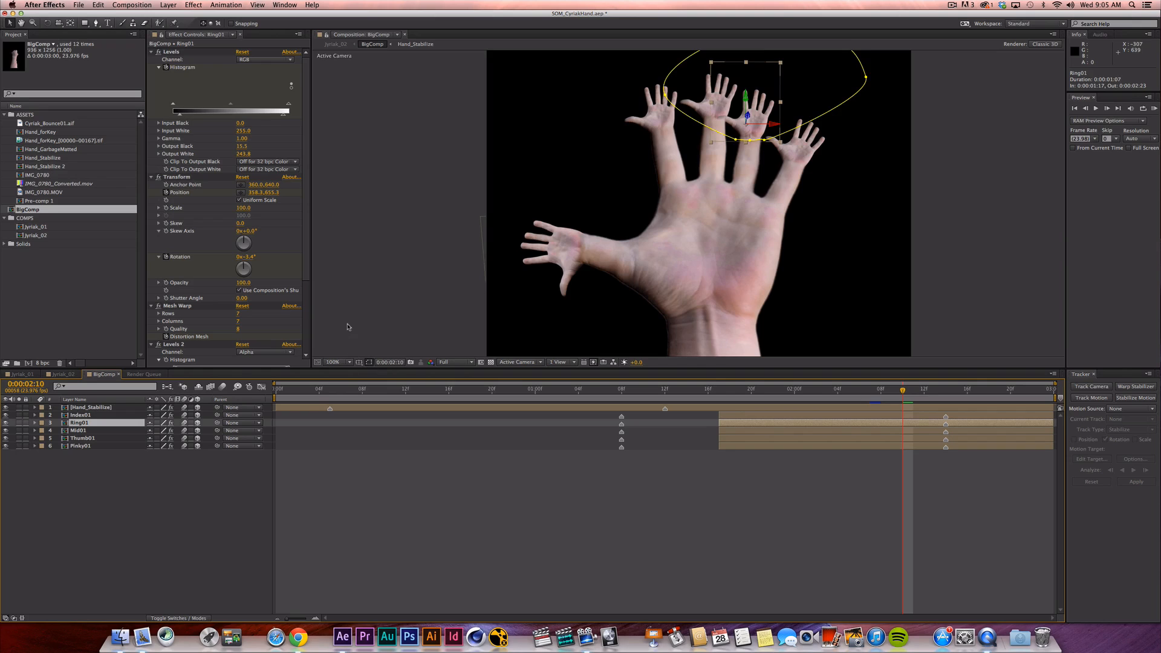
Examine the small hands on the fingertips up close and in the full BigComp frame.
{"action": "scroll", "coordinate": [348, 327], "scroll_direction": "up", "scroll_amount": 4}
{"action": "key", "text": "space"}
{"action": "left_click_drag", "start_coordinate": [348, 327], "coordinate": [720, 250]}
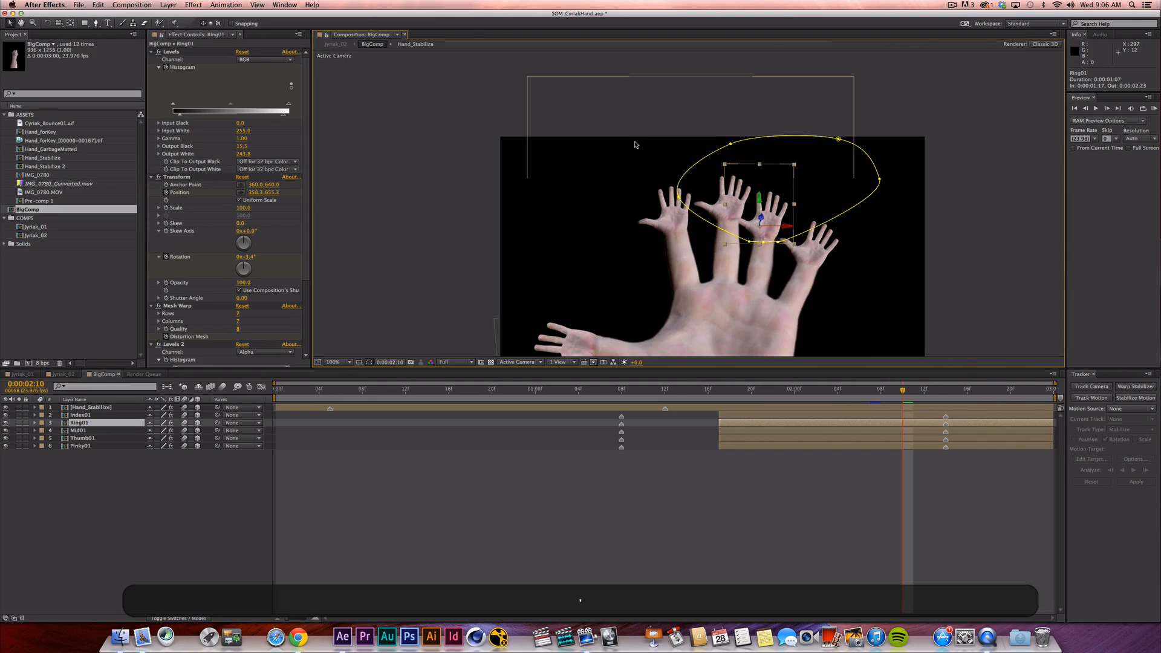
{"action": "key", "text": "comma"}
{"action": "key", "text": "comma"}
{"action": "key", "text": "space"}
{"action": "left_click_drag", "start_coordinate": [630, 320], "coordinate": [593, 234]}
{"action": "left_click", "coordinate": [387, 508]}
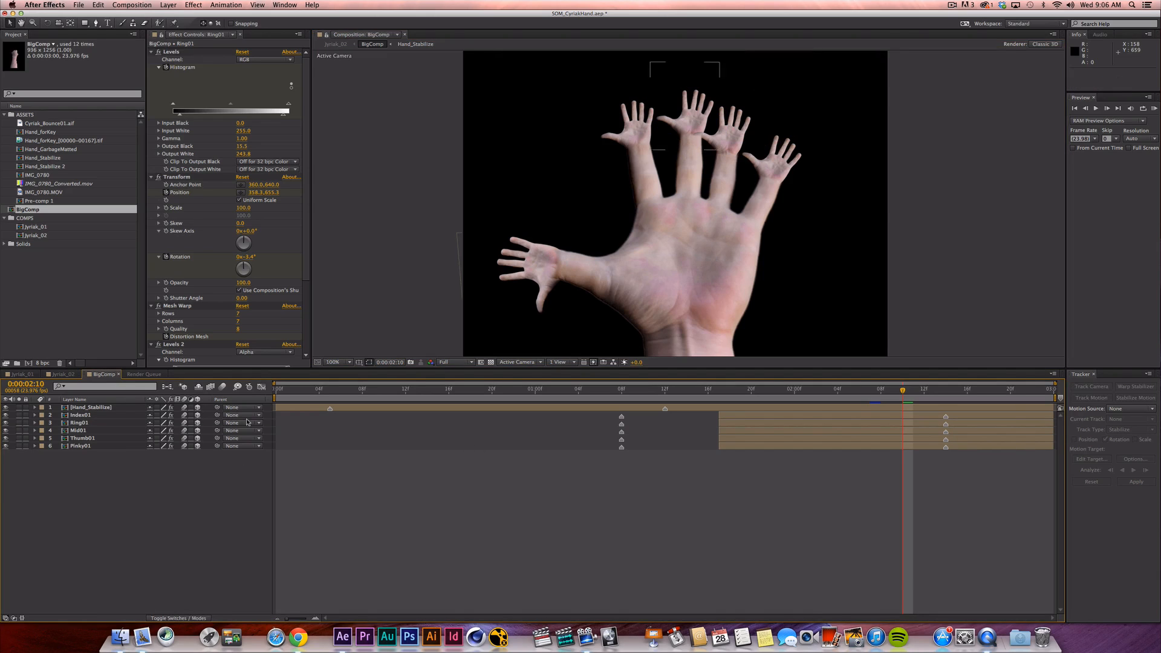
Return to Jyriak_02, scrub to 0:00:03:10 where the next layers begin, and solo layers 02, 03 and 06.
{"action": "left_click", "coordinate": [68, 375]}
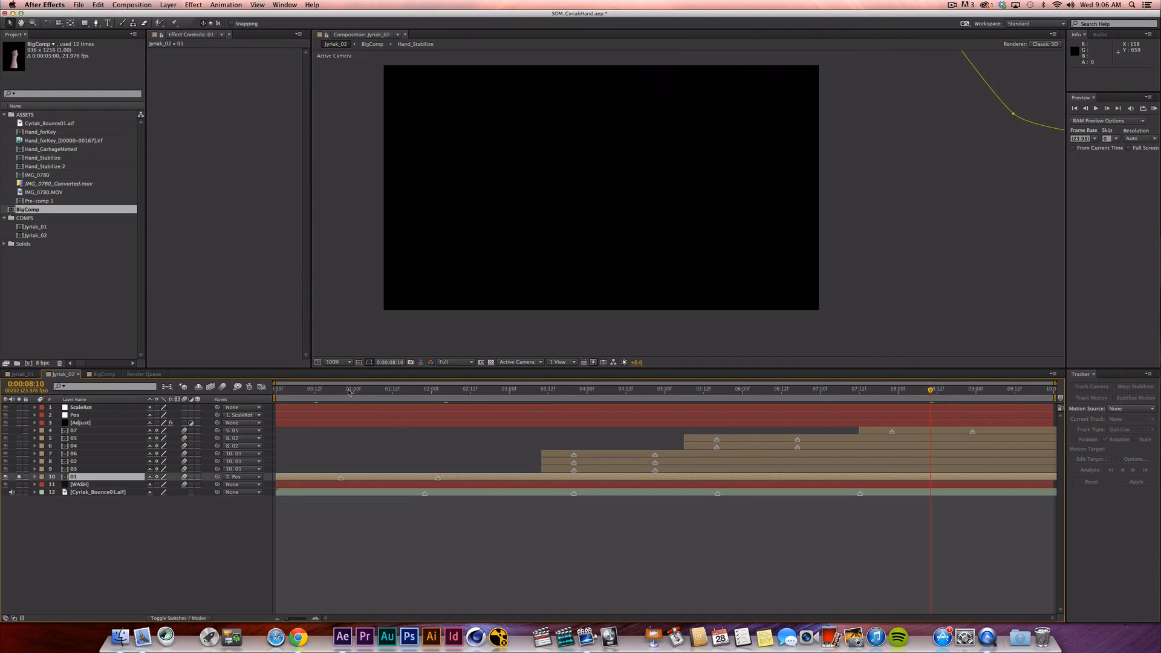
{"action": "left_click_drag", "start_coordinate": [348, 392], "coordinate": [512, 392]}
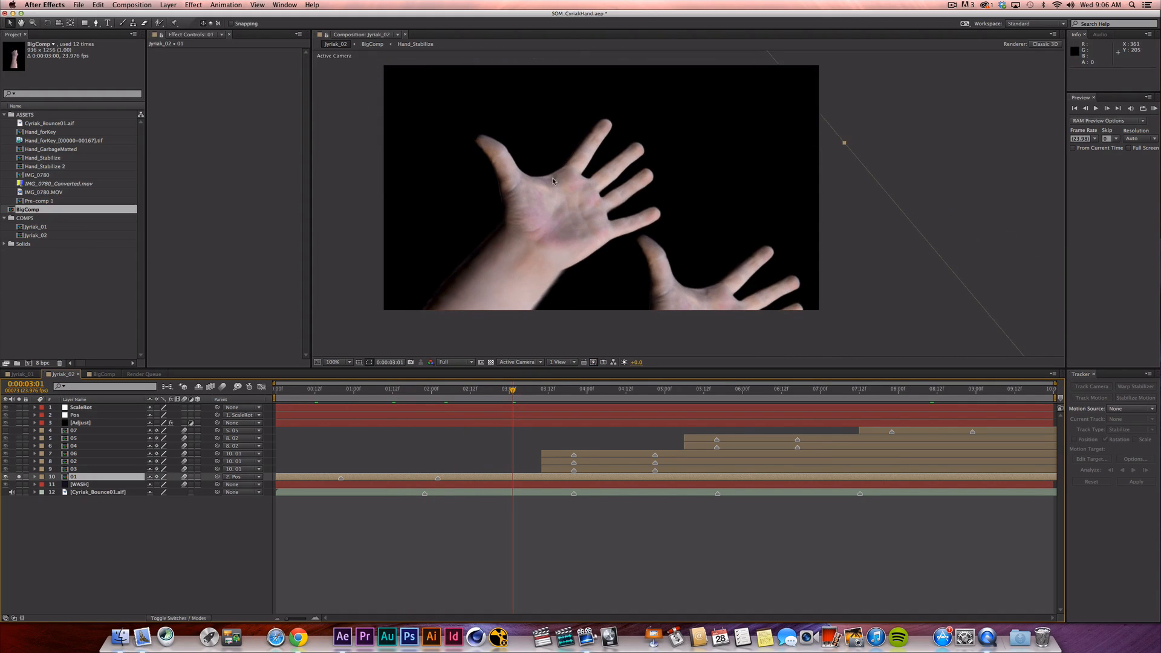
{"action": "left_click_drag", "start_coordinate": [513, 391], "coordinate": [539, 393]}
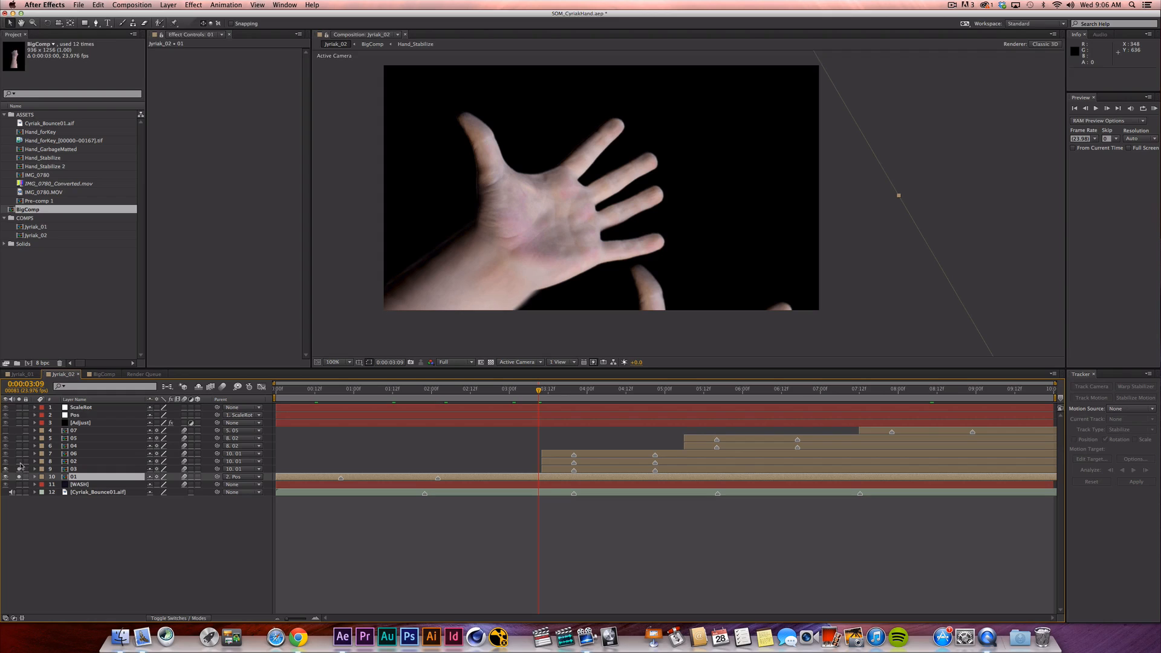
{"action": "left_click_drag", "start_coordinate": [20, 464], "coordinate": [18, 454]}
{"action": "key", "text": "Page_Down"}
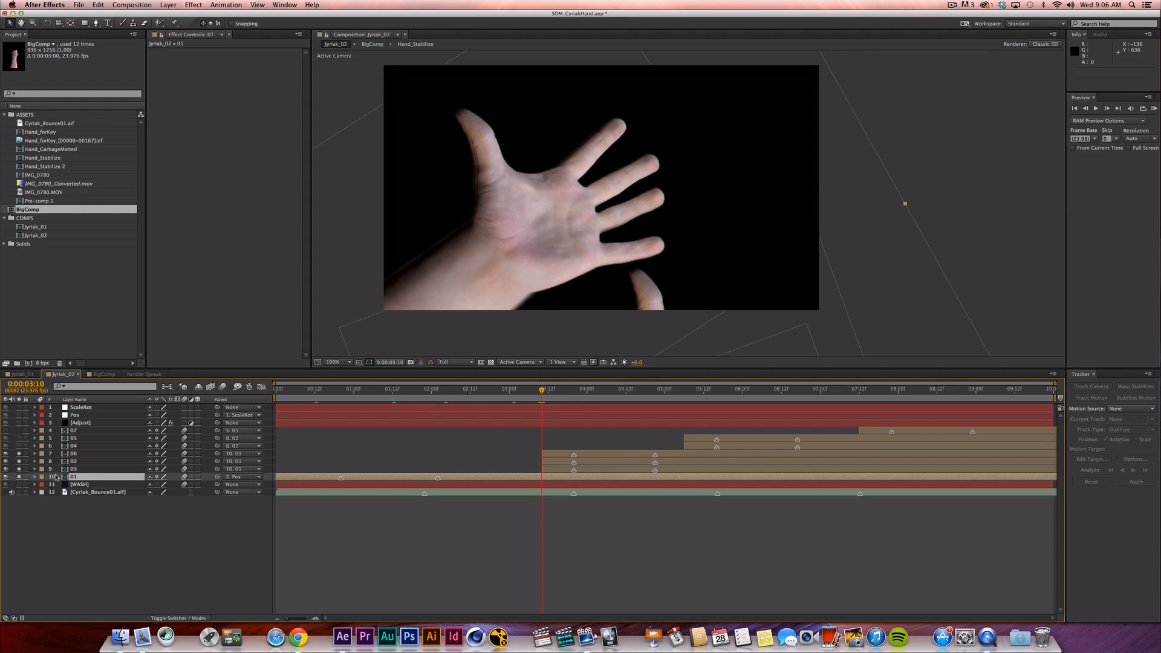
Take layer 01 out of solo and play from 0:00:03:10 to examine how layers 02, 03 and 06 animate alone.
{"action": "left_click", "coordinate": [6, 477]}
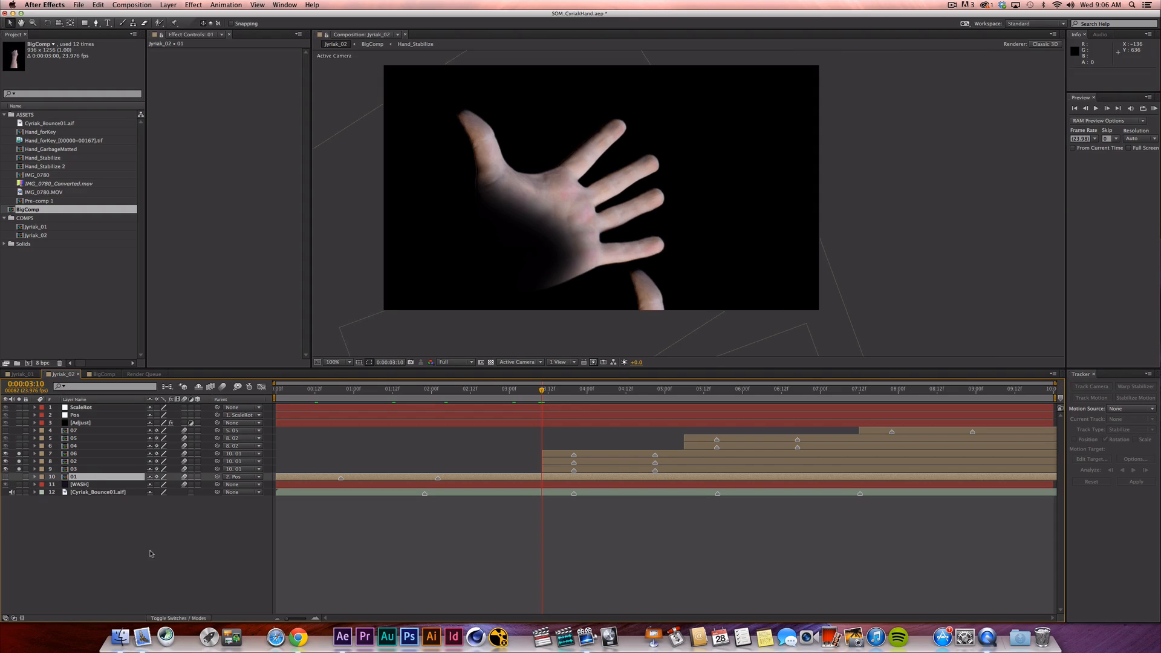
{"action": "key", "text": "Page_Down"}
{"action": "key", "text": "Page_Down"}
{"action": "key", "text": "Page_Down"}
{"action": "key", "text": "Page_Down"}
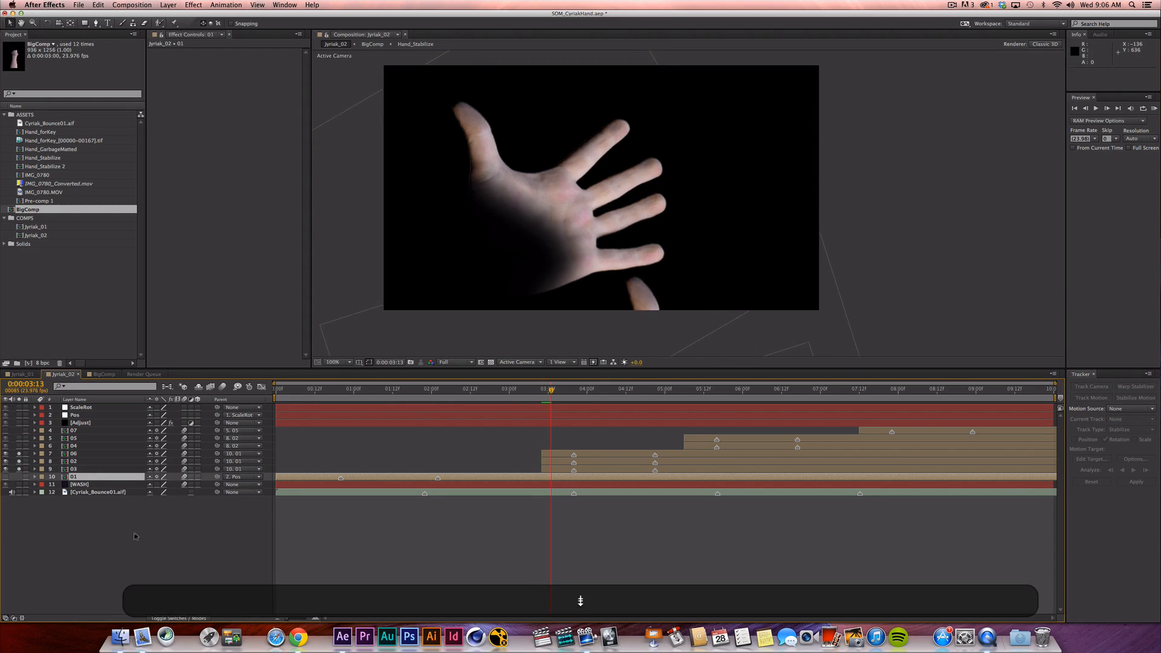
{"action": "key", "text": "space"}
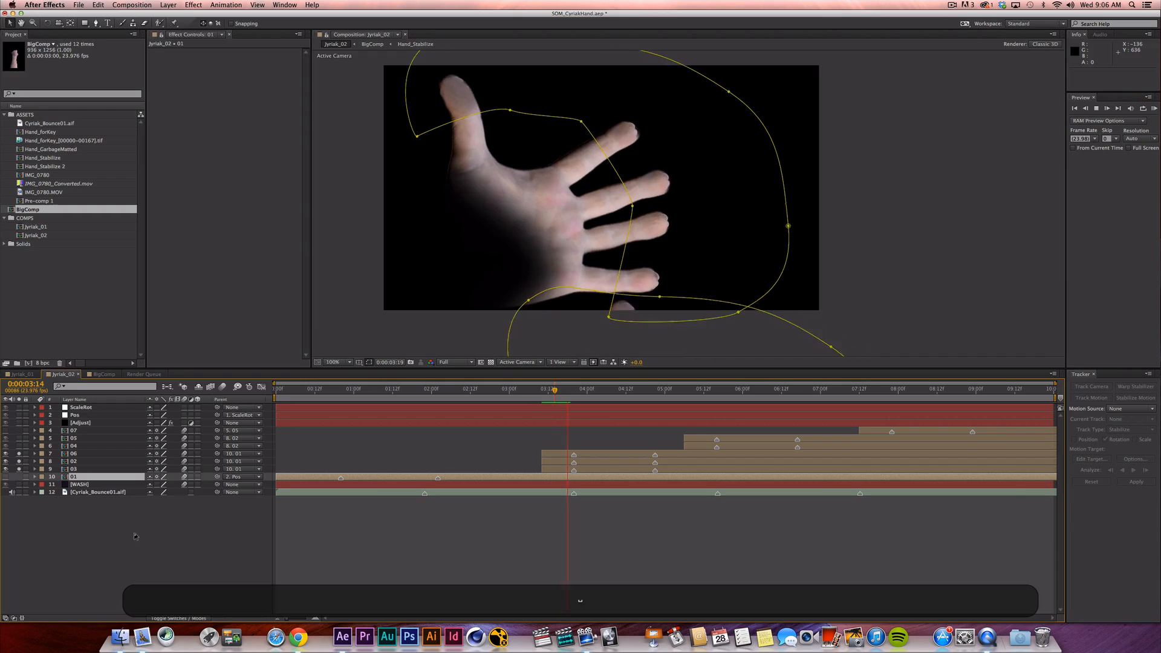
{"action": "key", "text": "space"}
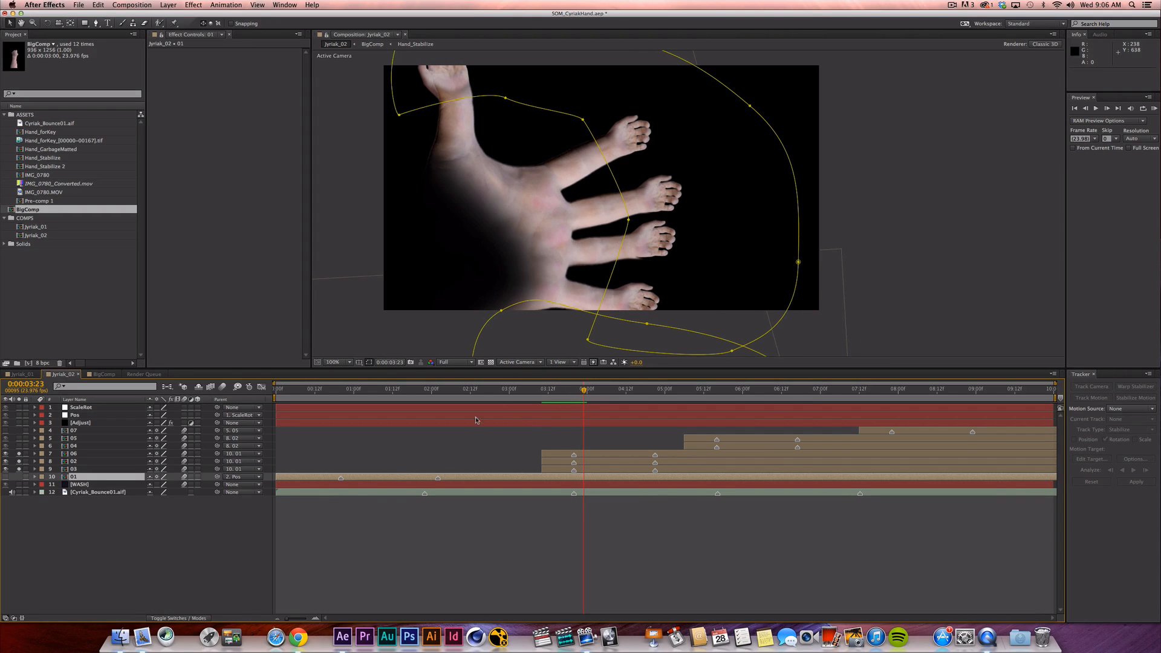
Solo layer 01 again with the other hand layers and preview the transition from about 0:00:03:03.
{"action": "left_click", "coordinate": [19, 477]}
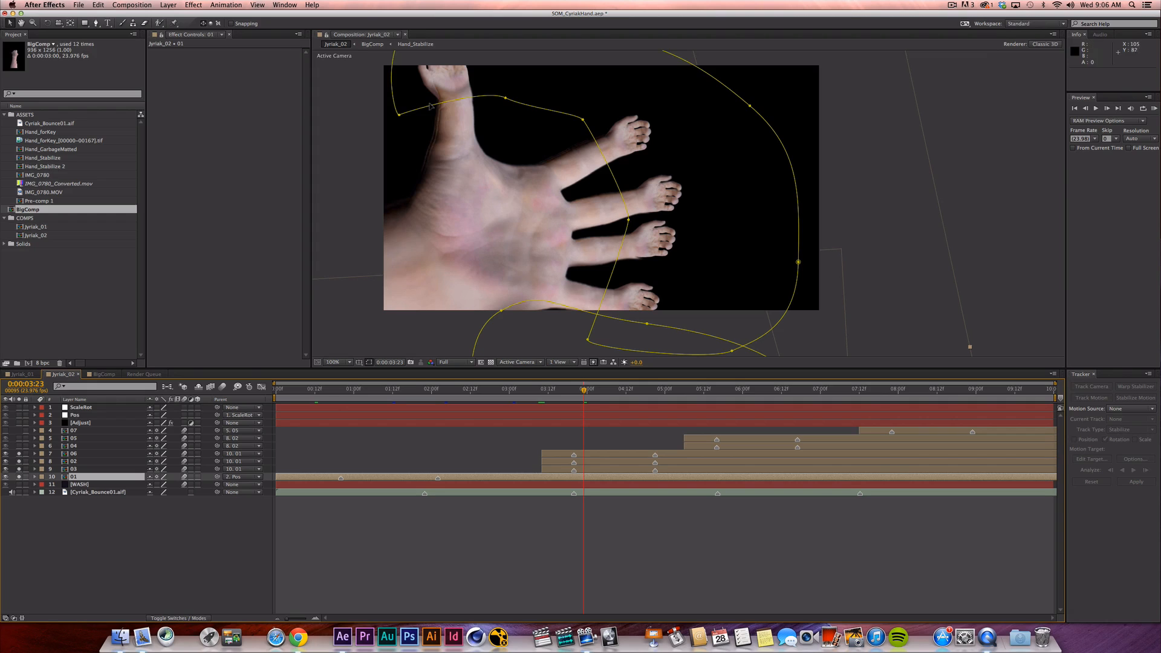
{"action": "left_click", "coordinate": [532, 391]}
{"action": "key", "text": "KP_0"}
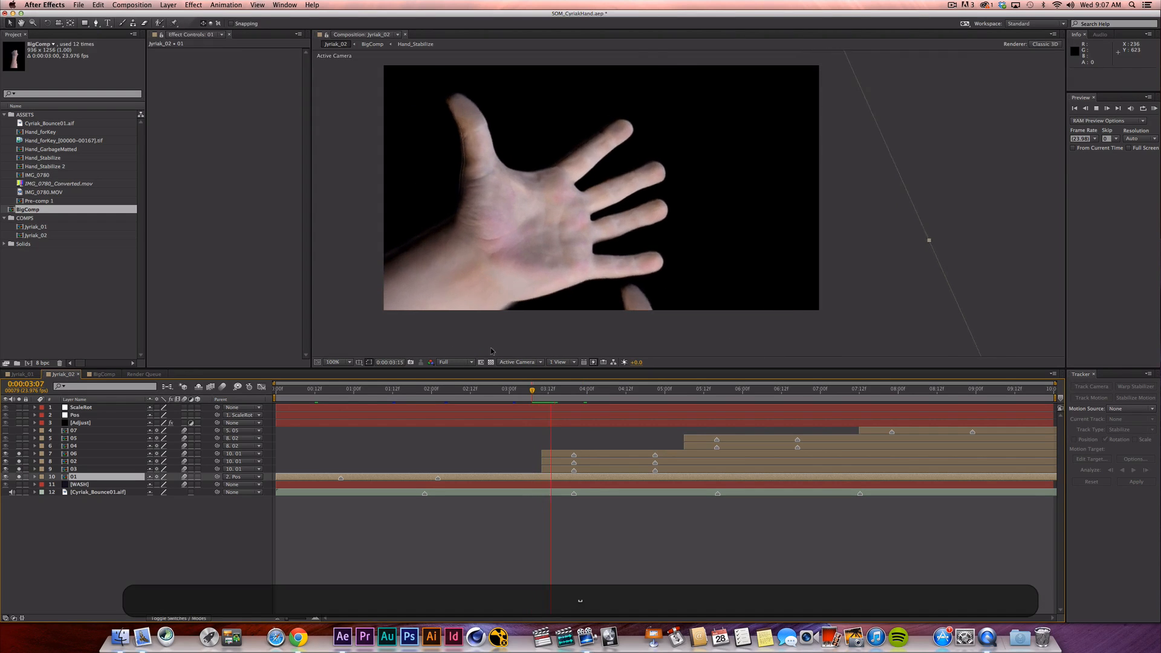
{"action": "key", "text": "space"}
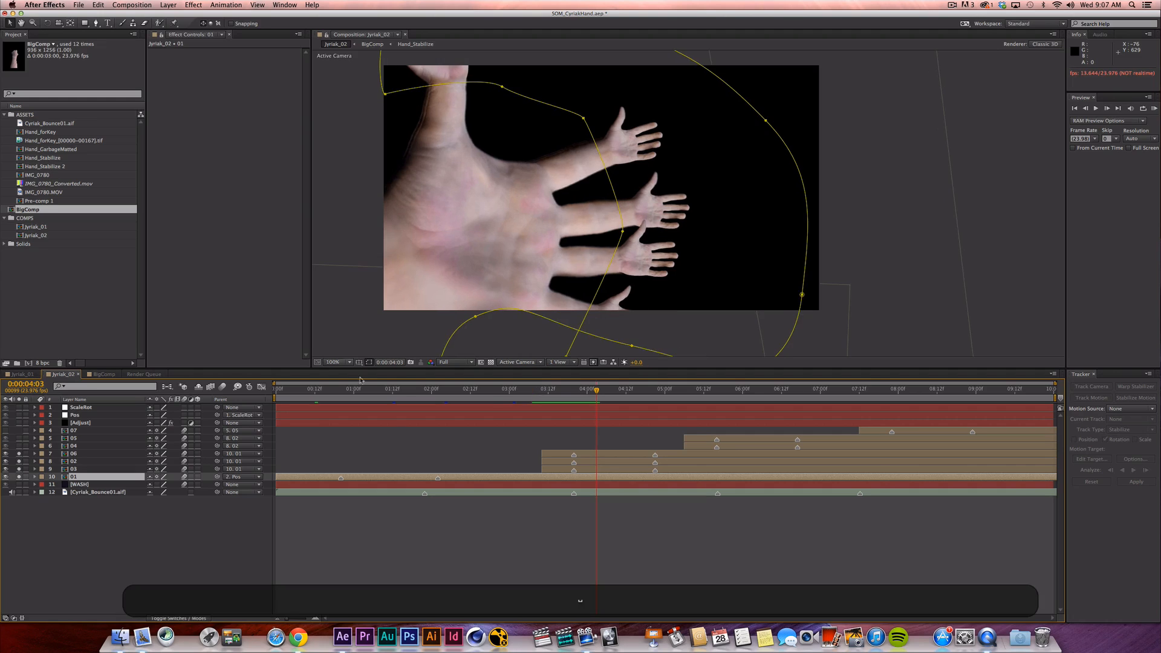
{"action": "left_click", "coordinate": [519, 391]}
{"action": "key", "text": "space"}
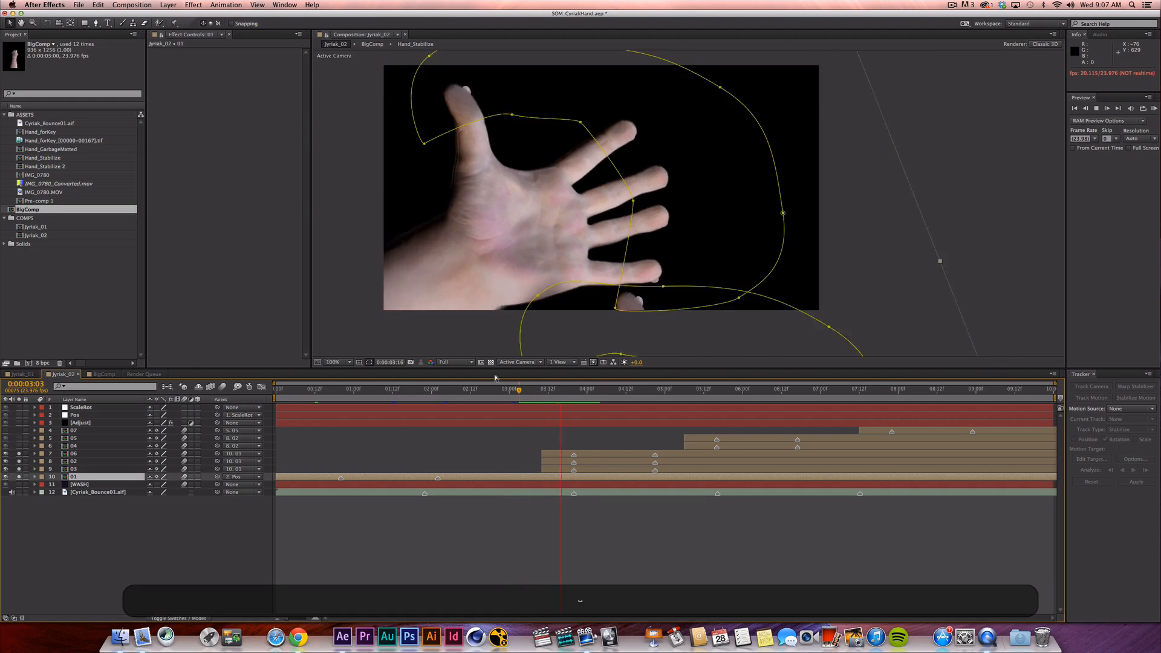
{"action": "key", "text": "space"}
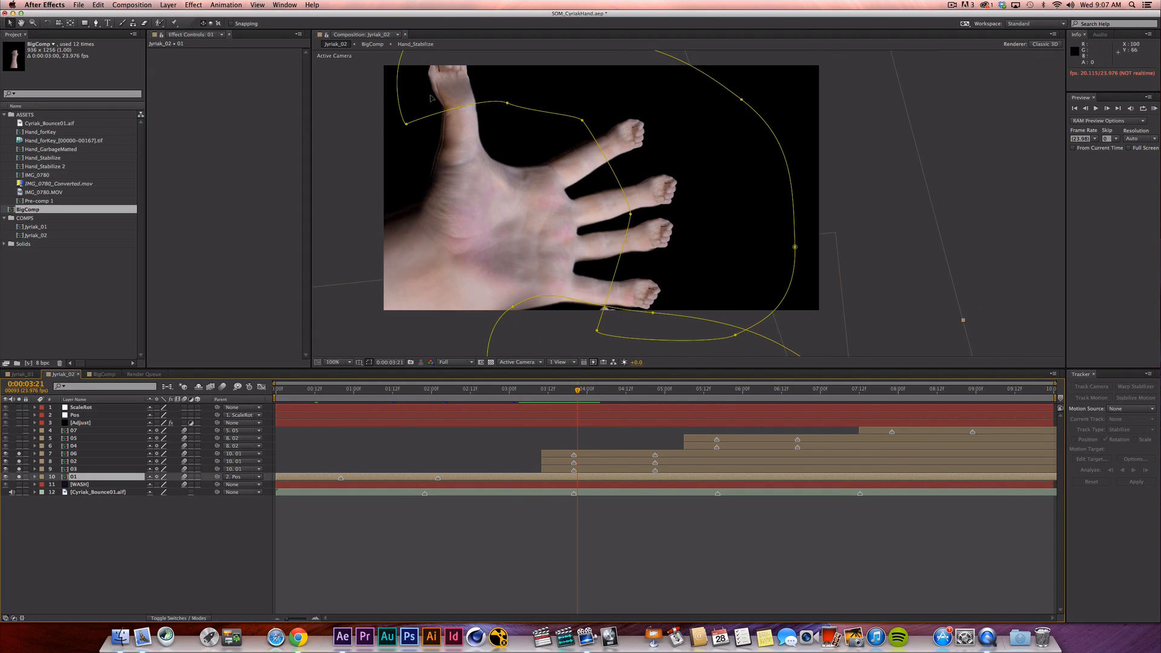
Select layer 02 among the soloed hand layers and reveal its masks.
{"action": "key", "text": "F2"}
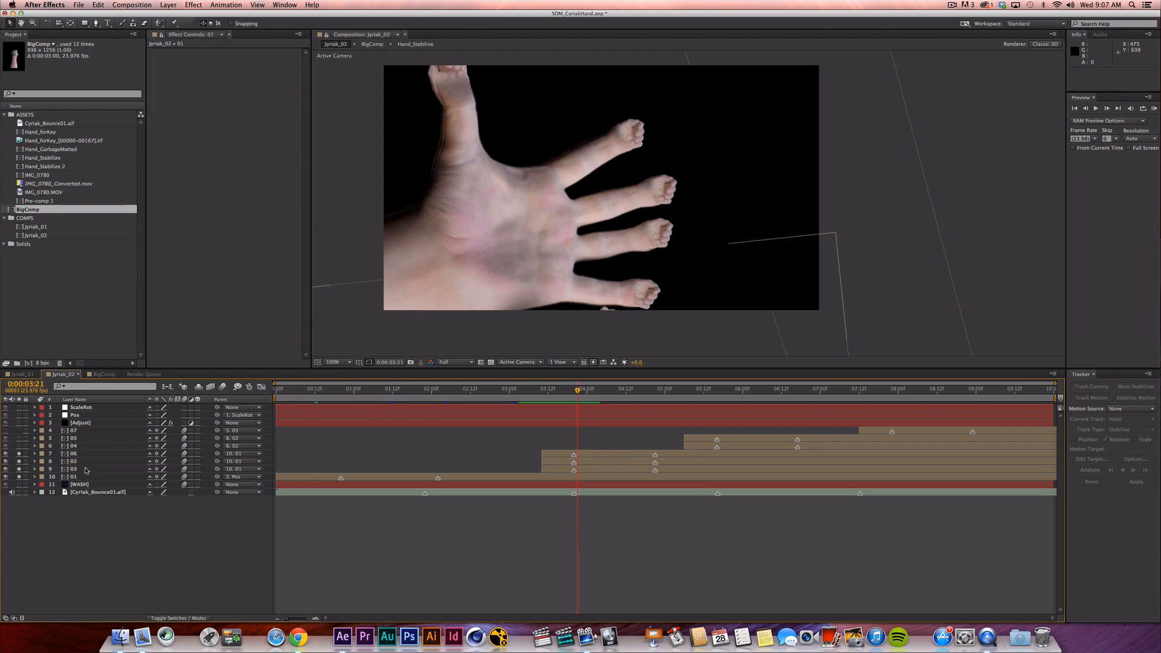
{"action": "left_click", "coordinate": [90, 470]}
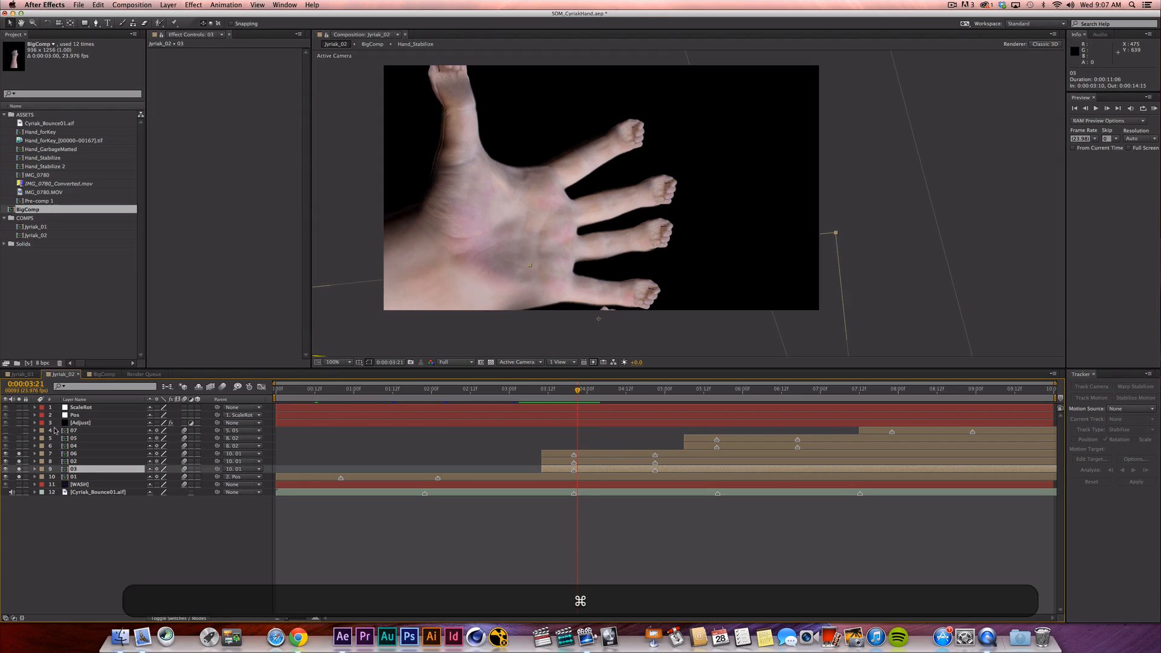
{"action": "key", "text": "super+Up"}
{"action": "key", "text": "super+Up"}
{"action": "key", "text": "super+Down"}
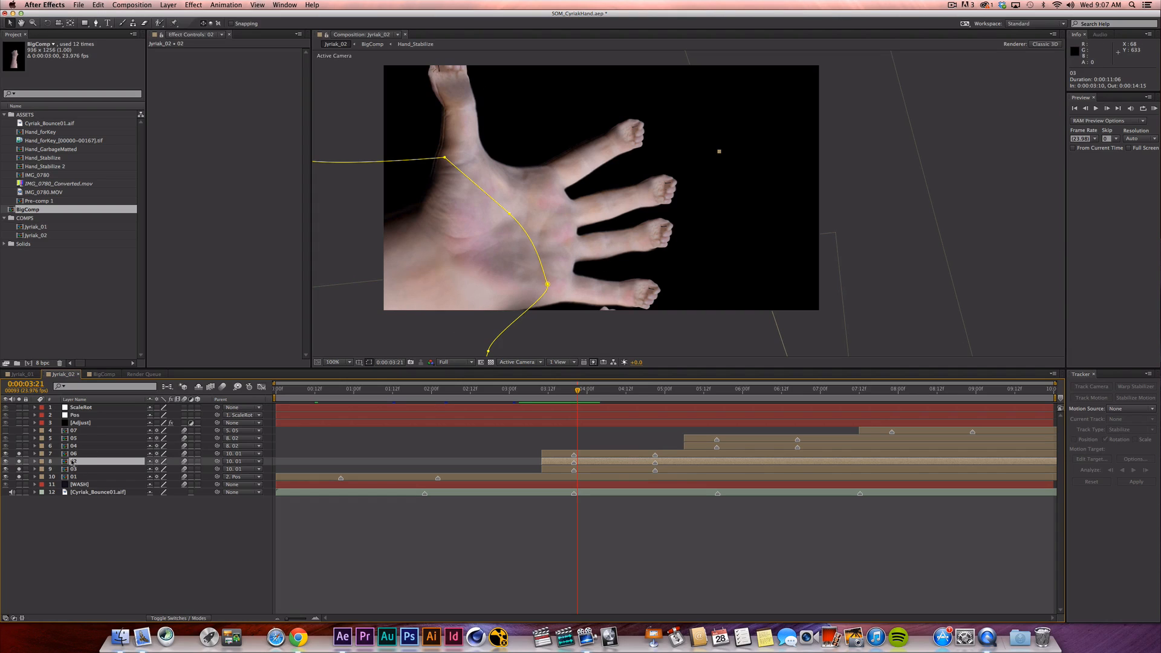
{"action": "key", "text": "m"}
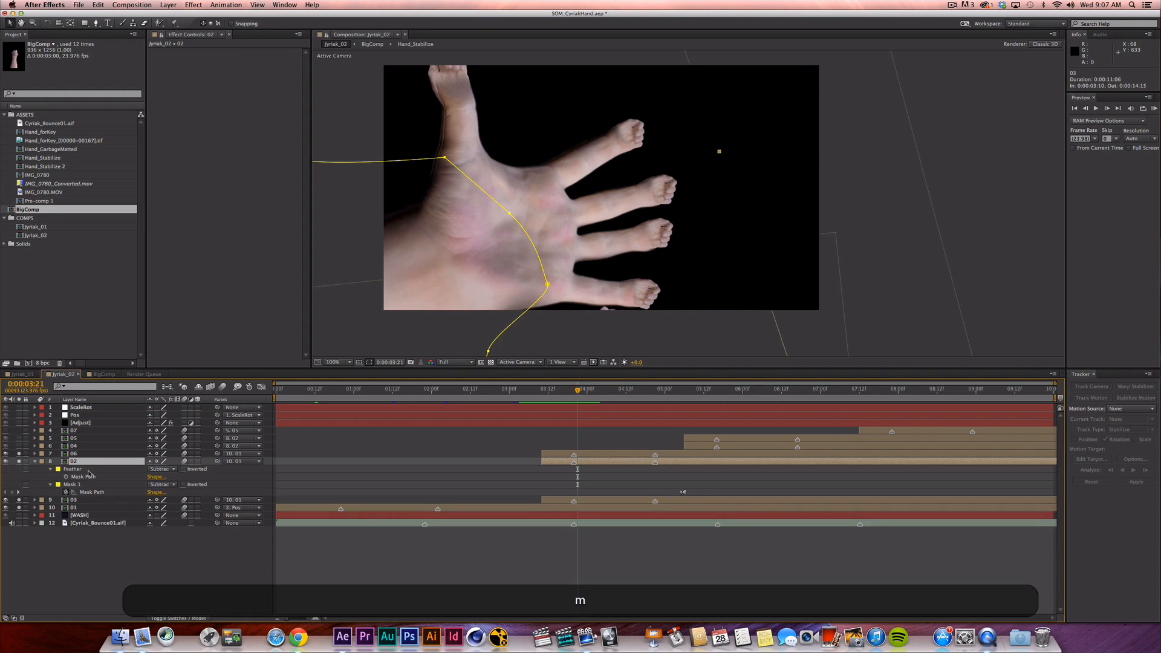
Inspect the outlines of layer 02's Mask 1 and Feather masks, followed by the mask paths on layer 01.
{"action": "left_click", "coordinate": [80, 486]}
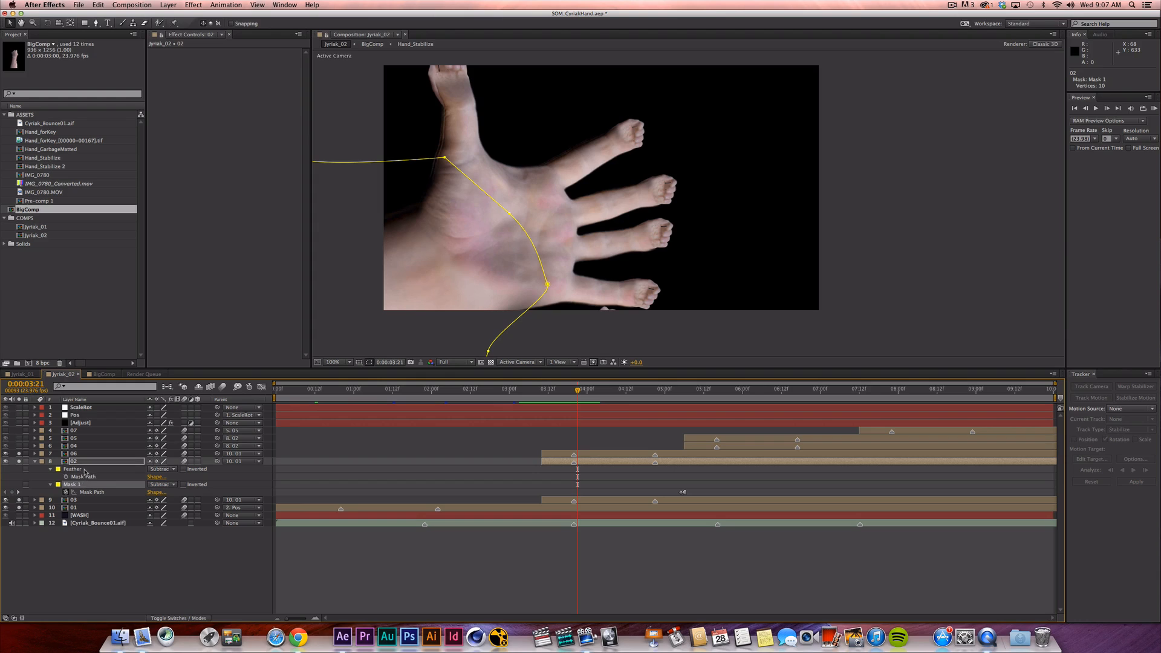
{"action": "left_click", "coordinate": [86, 470]}
{"action": "key", "text": "comma"}
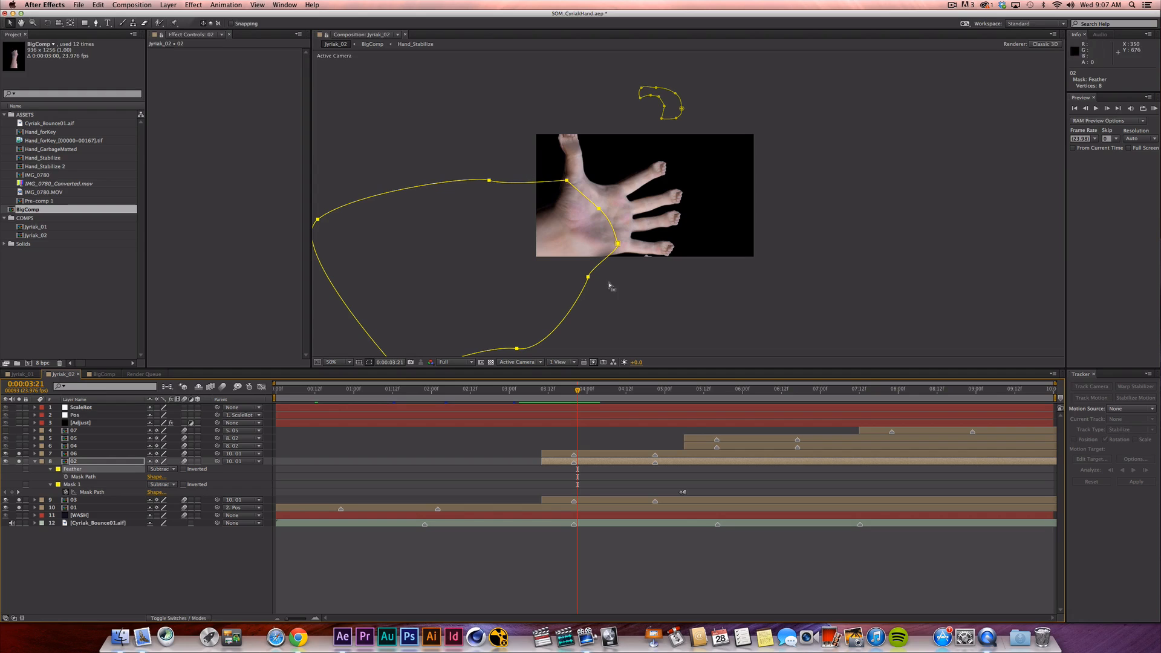
{"action": "left_click", "coordinate": [124, 560]}
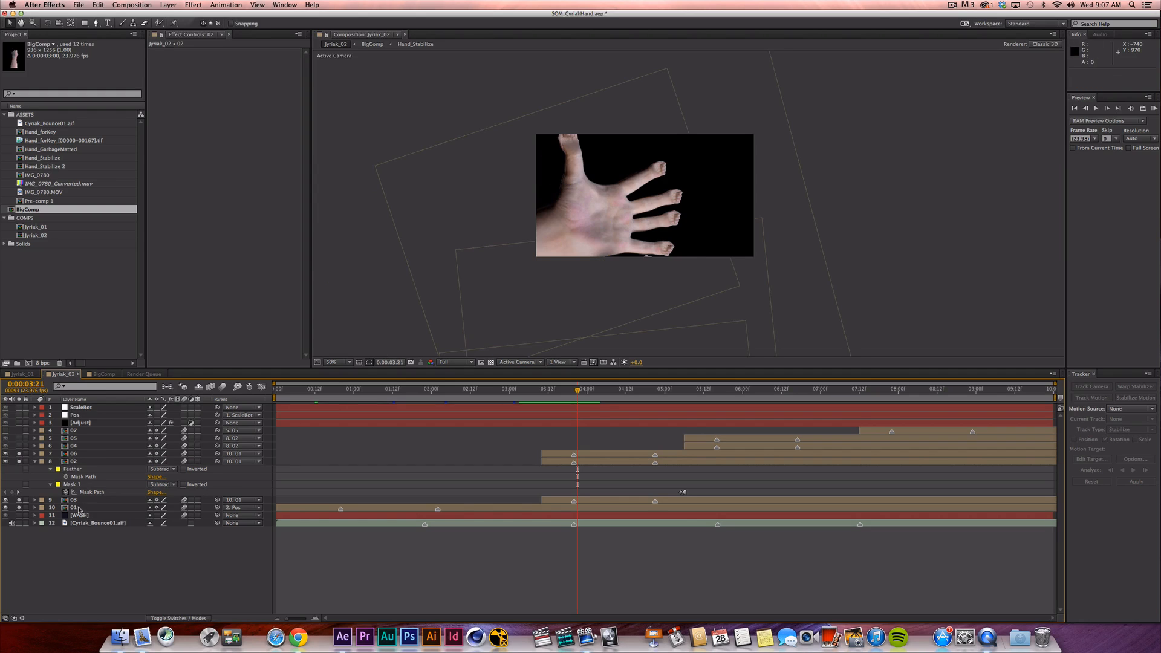
{"action": "left_click", "coordinate": [78, 509]}
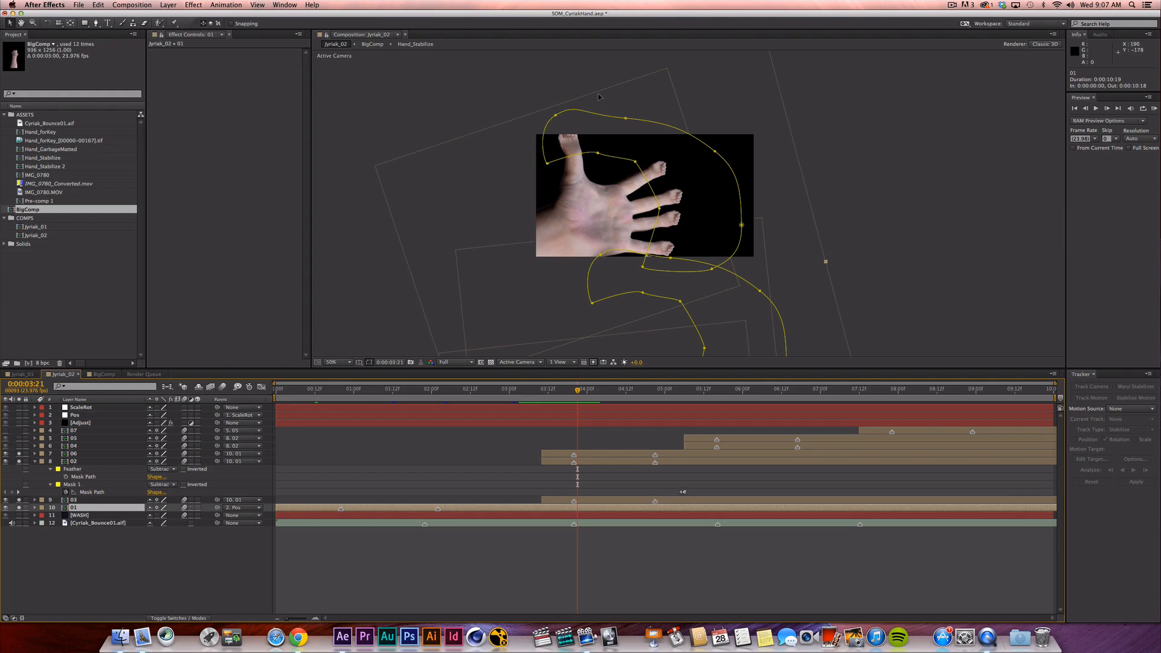
{"action": "left_click", "coordinate": [503, 579]}
Go to 0:00:03:09, check the layers' source names against their layer names, and advance to 0:00:03:10.
{"action": "left_click", "coordinate": [537, 390]}
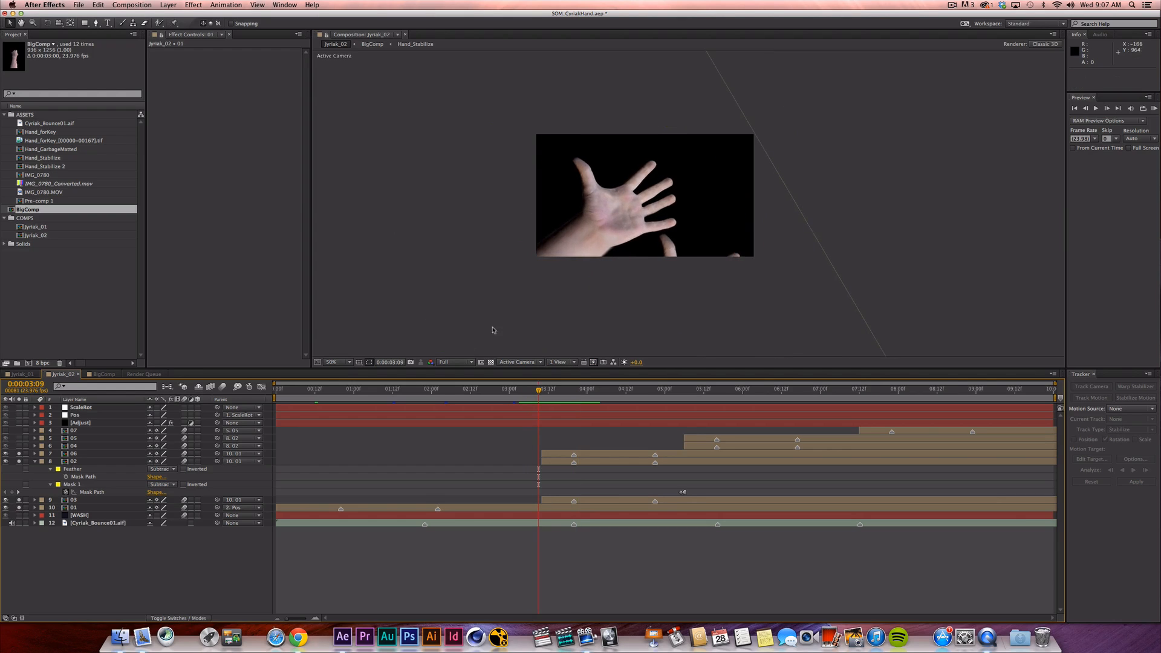
{"action": "key", "text": "period"}
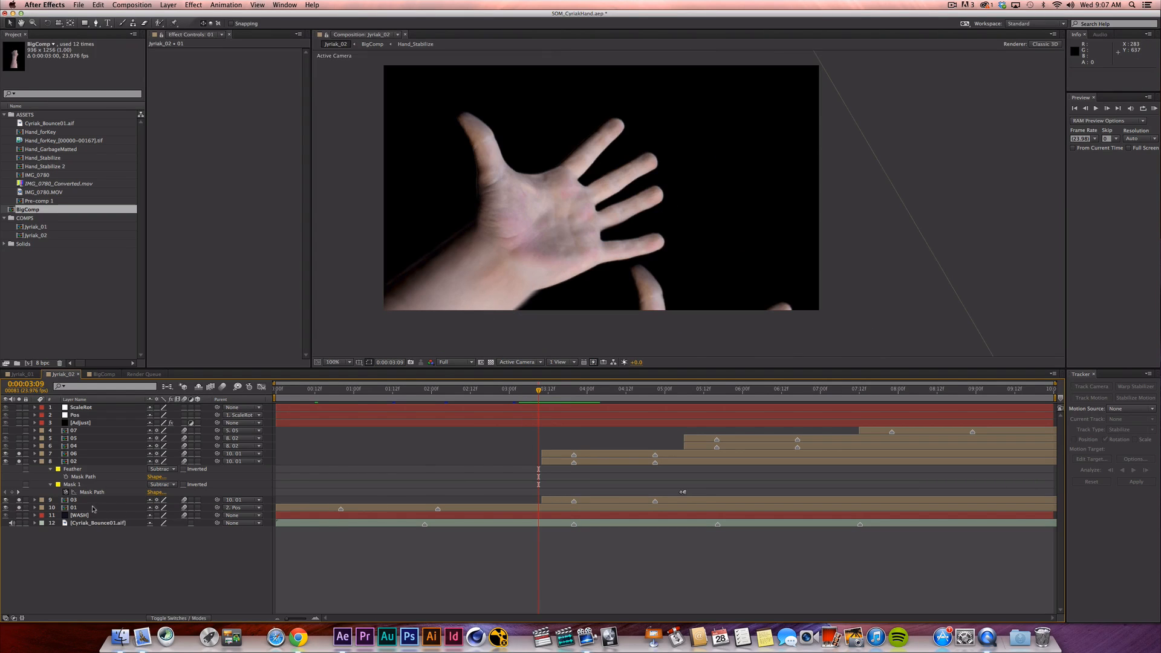
{"action": "left_click", "coordinate": [103, 400]}
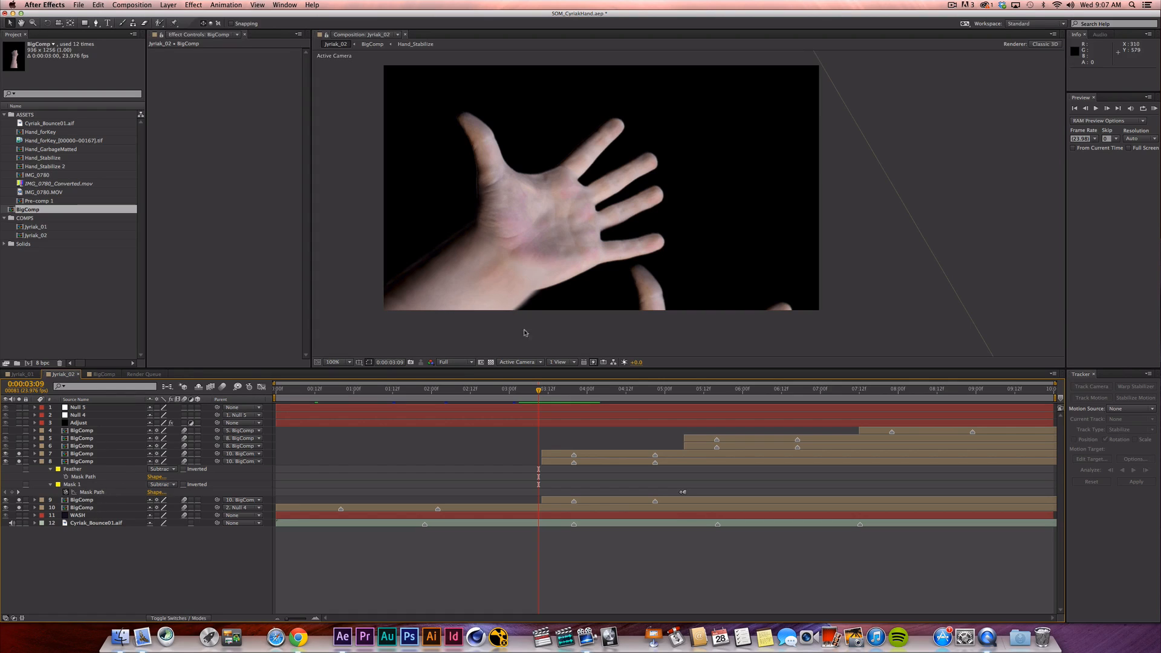
{"action": "left_click", "coordinate": [104, 401]}
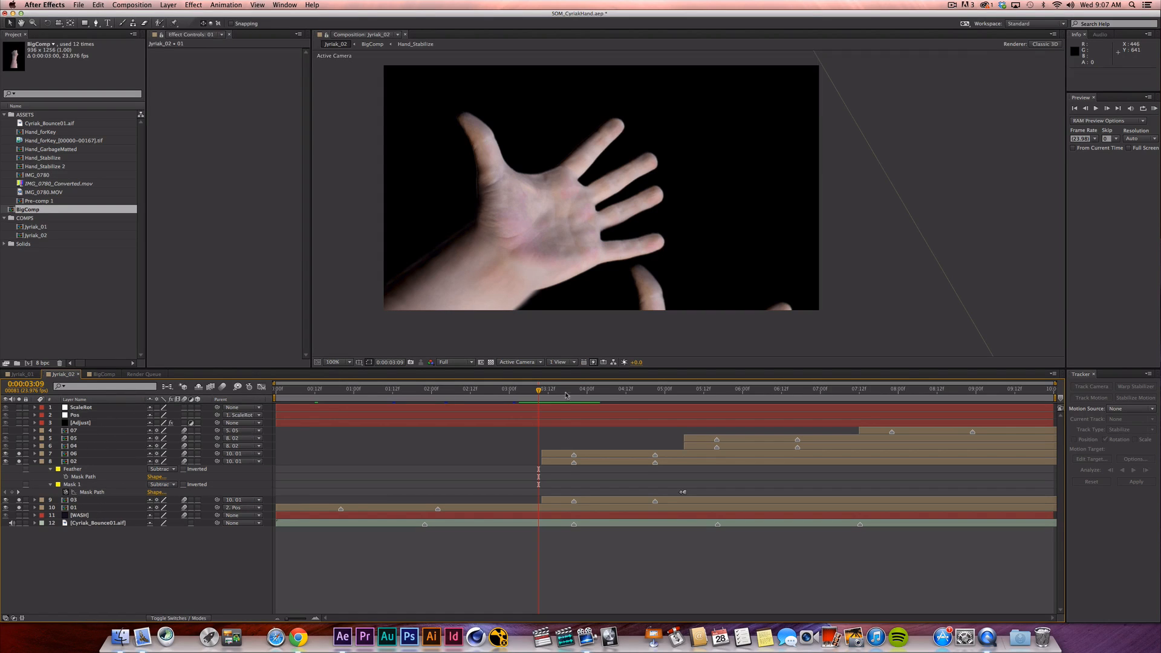
{"action": "key", "text": "Page_Down"}
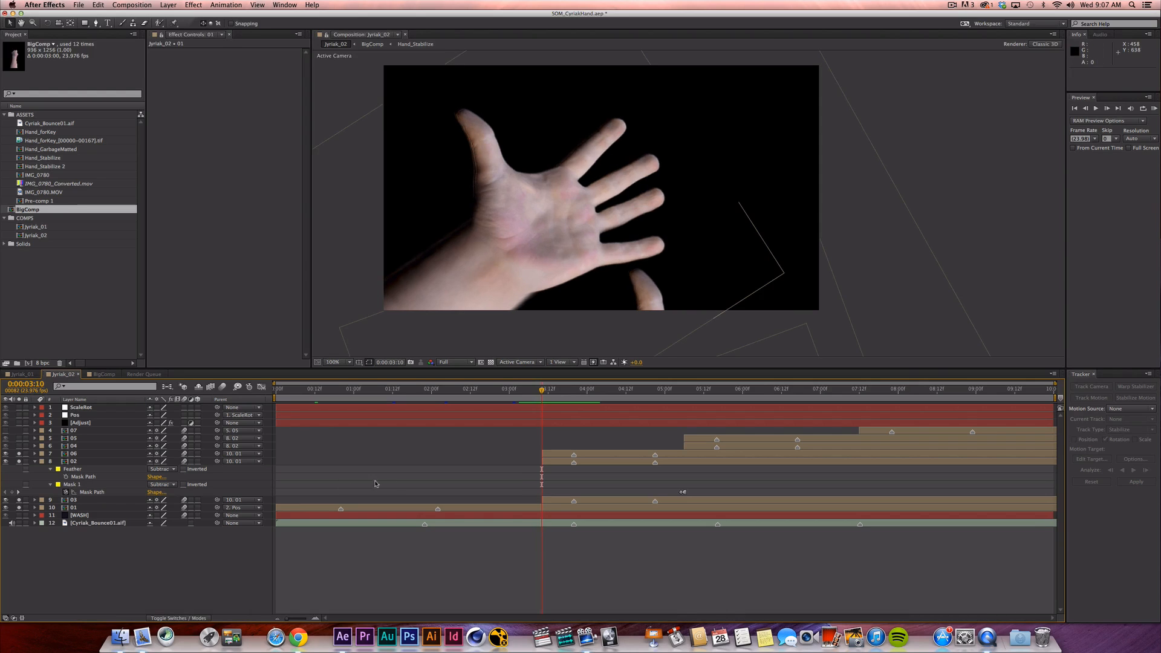
Collapse all layer properties, select layer 02, and take layers 03 and 06 out of solo.
{"action": "left_click", "coordinate": [85, 461]}
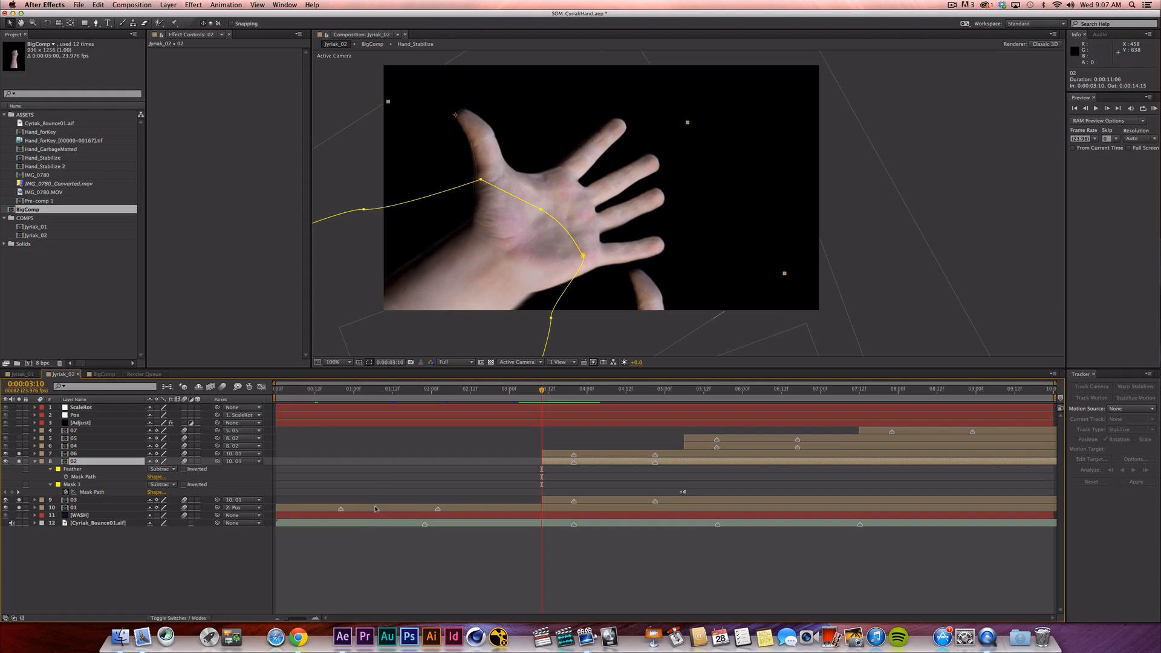
{"action": "key", "text": "super+a"}
{"action": "key", "text": "shift+grave"}
{"action": "left_click", "coordinate": [285, 567]}
{"action": "left_click", "coordinate": [86, 462]}
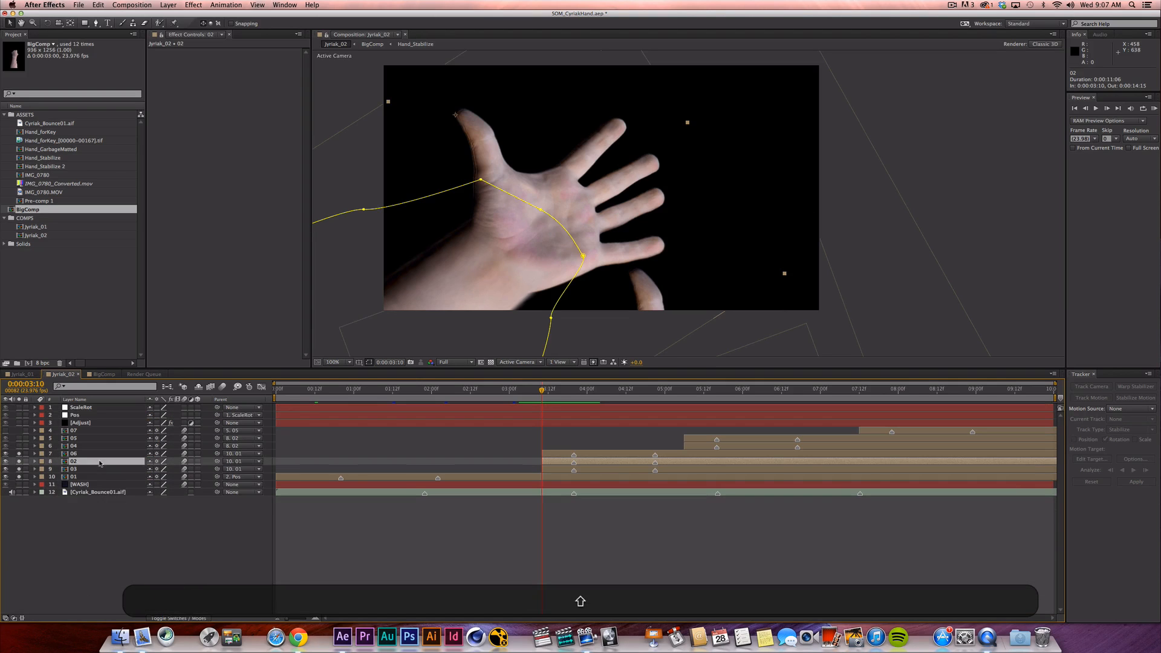
{"action": "left_click", "coordinate": [19, 469]}
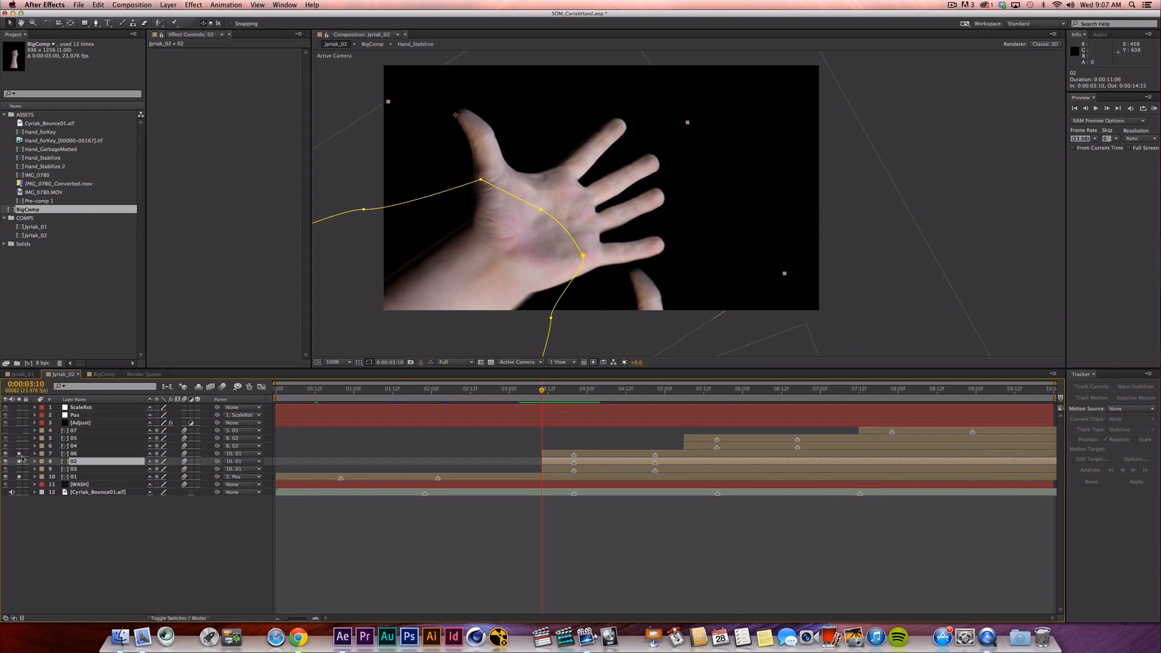
{"action": "left_click", "coordinate": [19, 453]}
Show the blending mode column and set layer 02 to Difference to compare its alignment with layer 01.
{"action": "key", "text": "F4"}
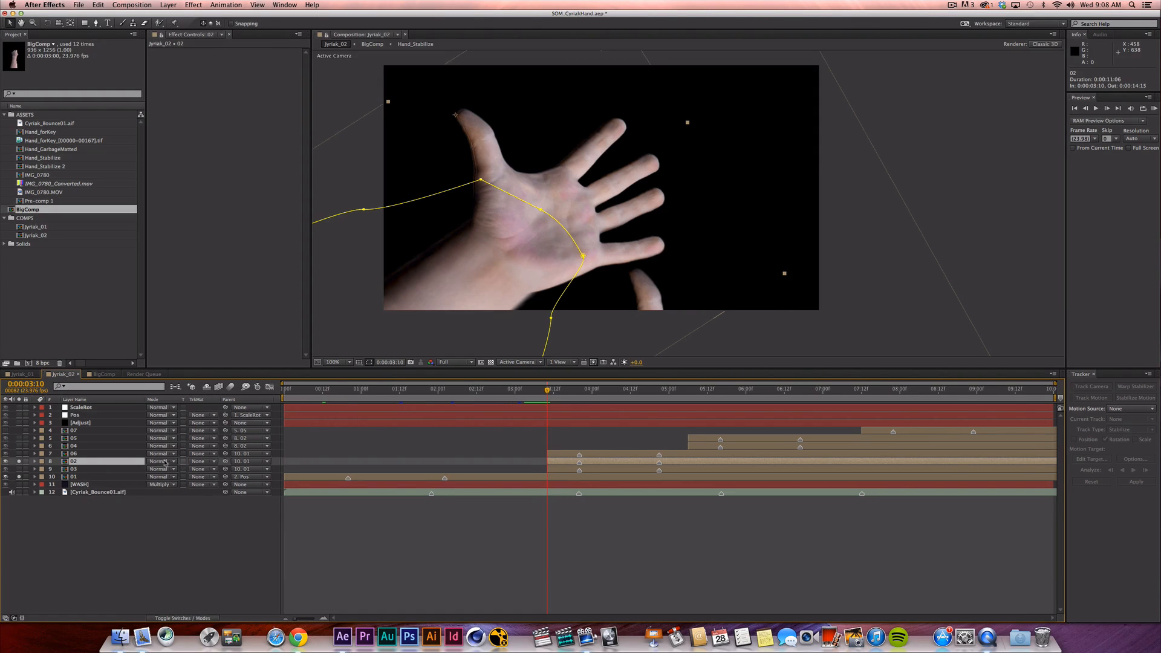
{"action": "left_click", "coordinate": [168, 462]}
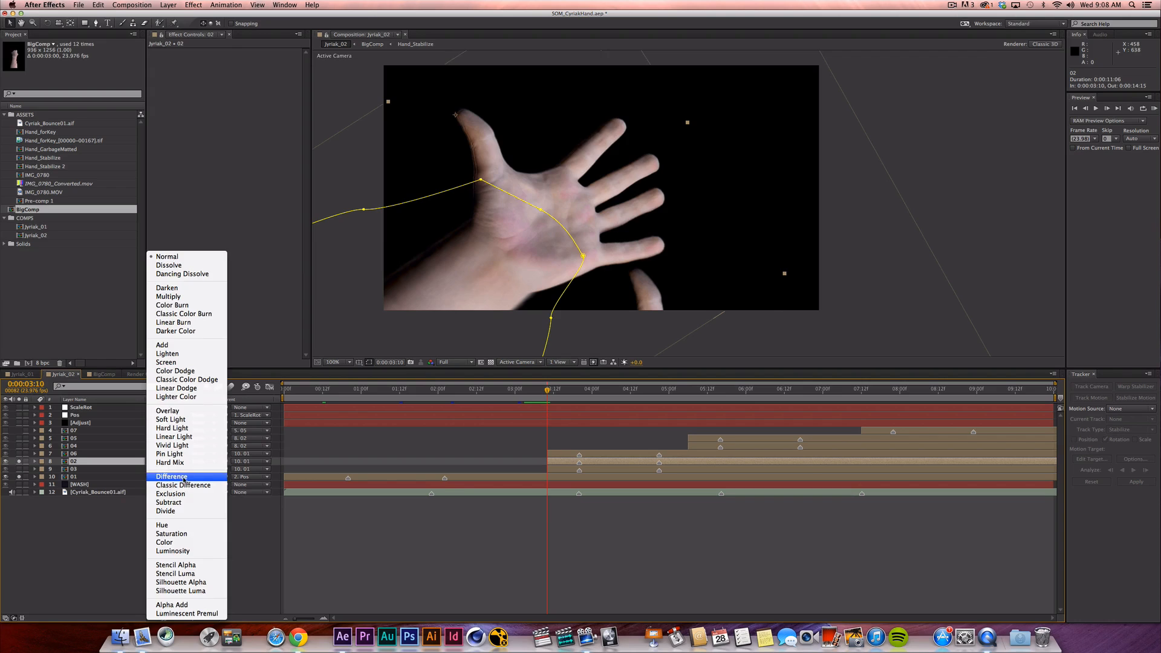
{"action": "left_click", "coordinate": [187, 479]}
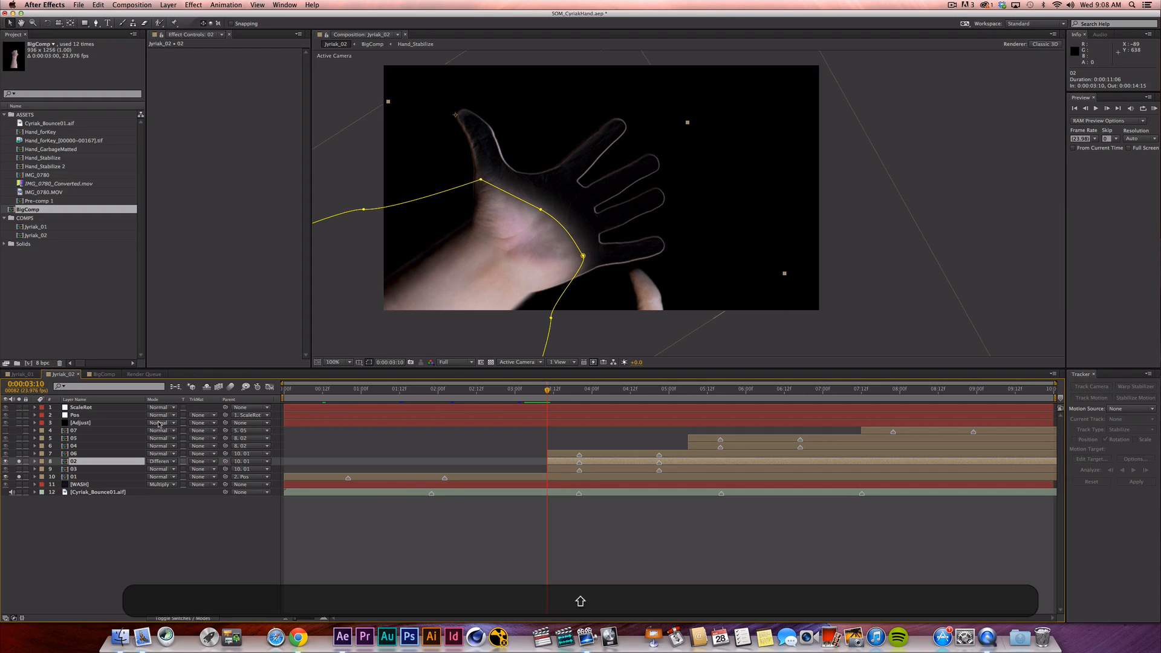
Nudge layer 02 vertically and sideways to test its alignment with layer 01, and line the hands back up.
{"action": "key", "text": "shift+Up"}
{"action": "key", "text": "shift+Up"}
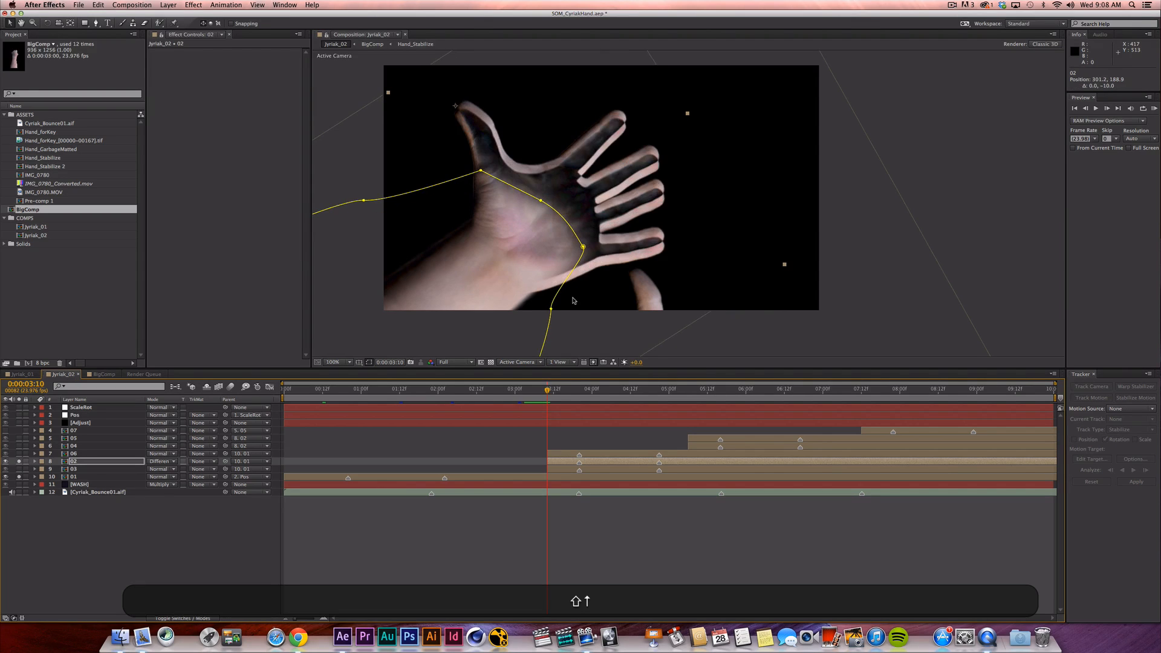
{"action": "key", "text": "shift+Down"}
{"action": "key", "text": "shift+Down"}
{"action": "key", "text": "shift+Down"}
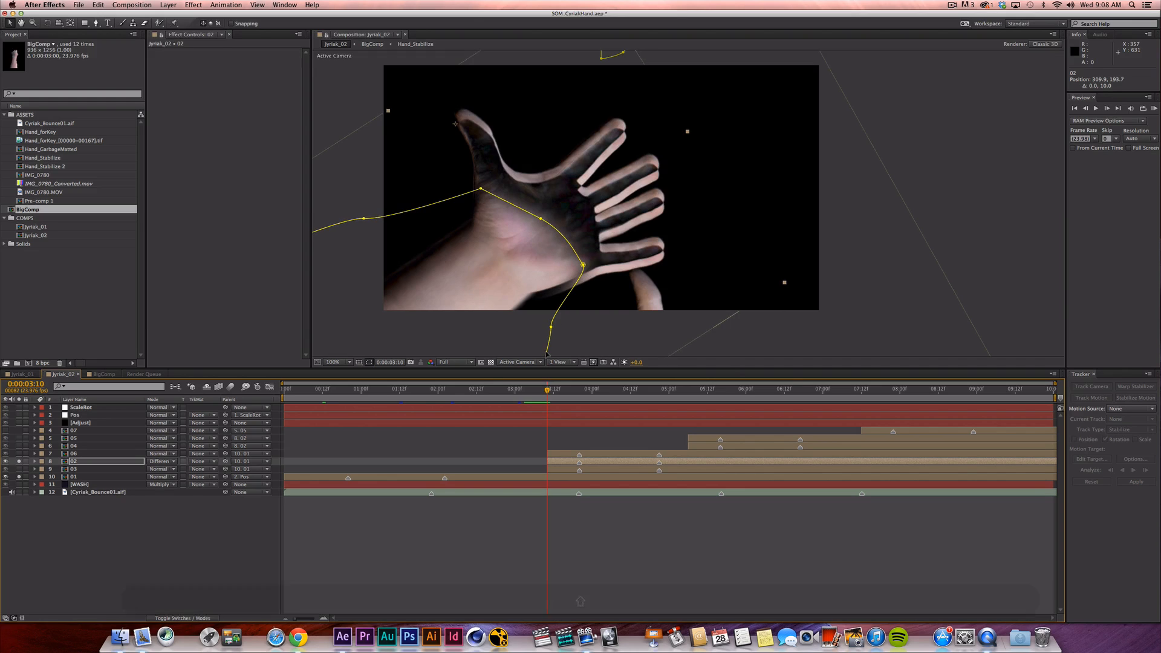
{"action": "key", "text": "shift+Up"}
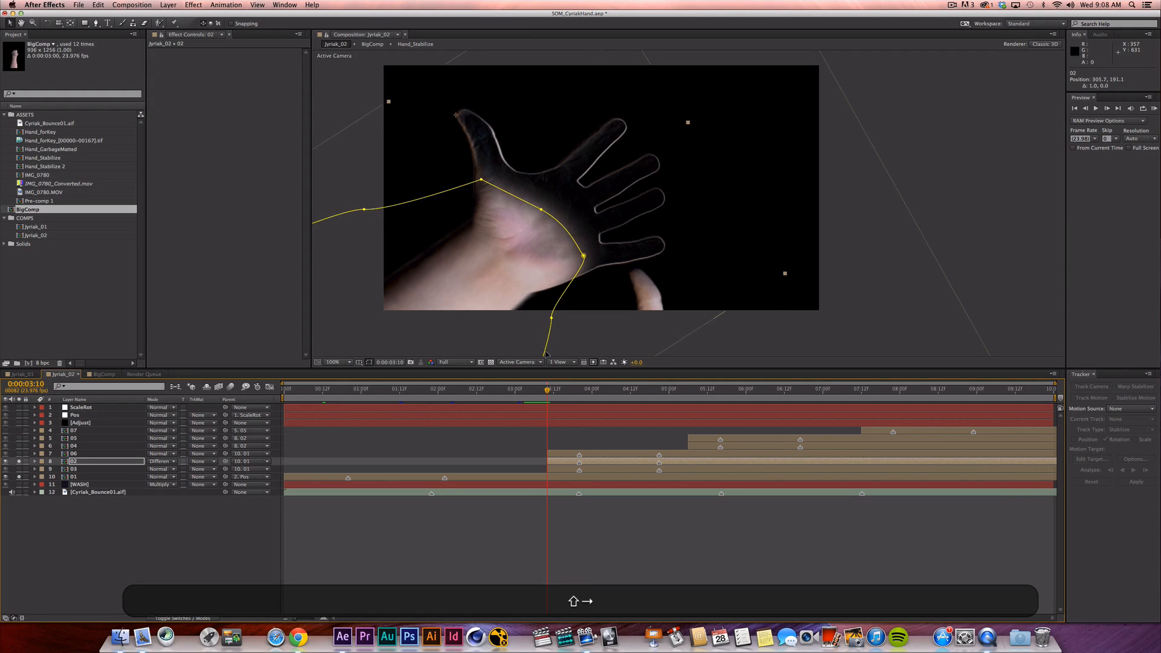
{"action": "key", "text": "Left"}
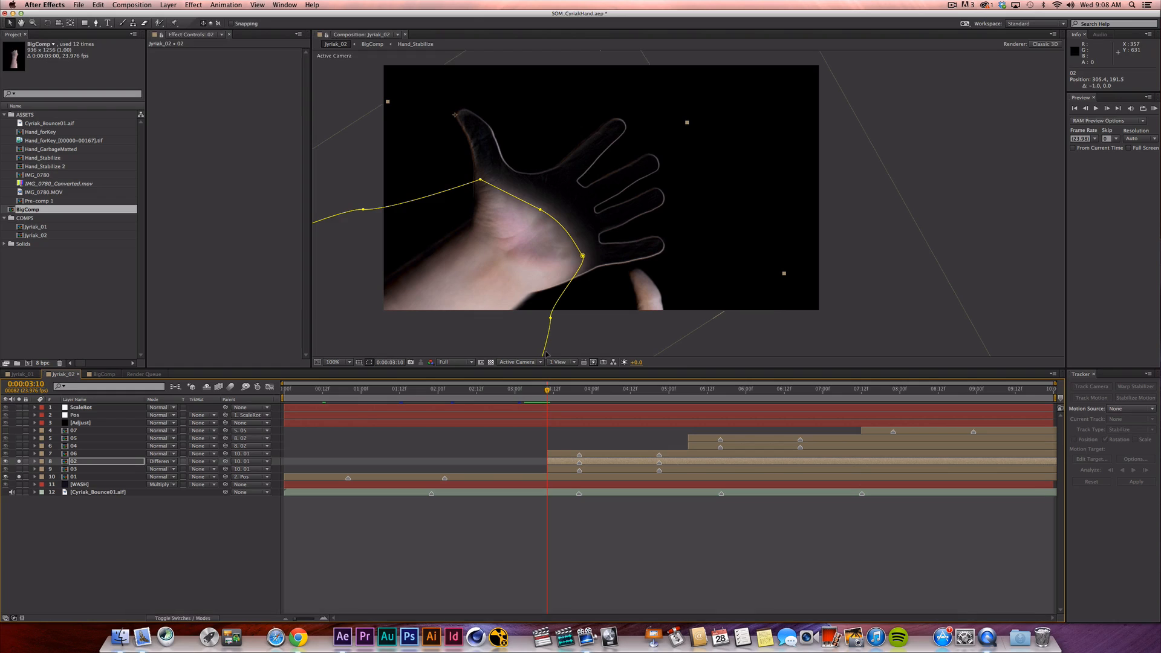
{"action": "key", "text": "Left"}
Set layer 02's blending mode to Normal and take layers 01 and 02 out of solo.
{"action": "left_click", "coordinate": [168, 464]}
{"action": "left_click", "coordinate": [184, 260]}
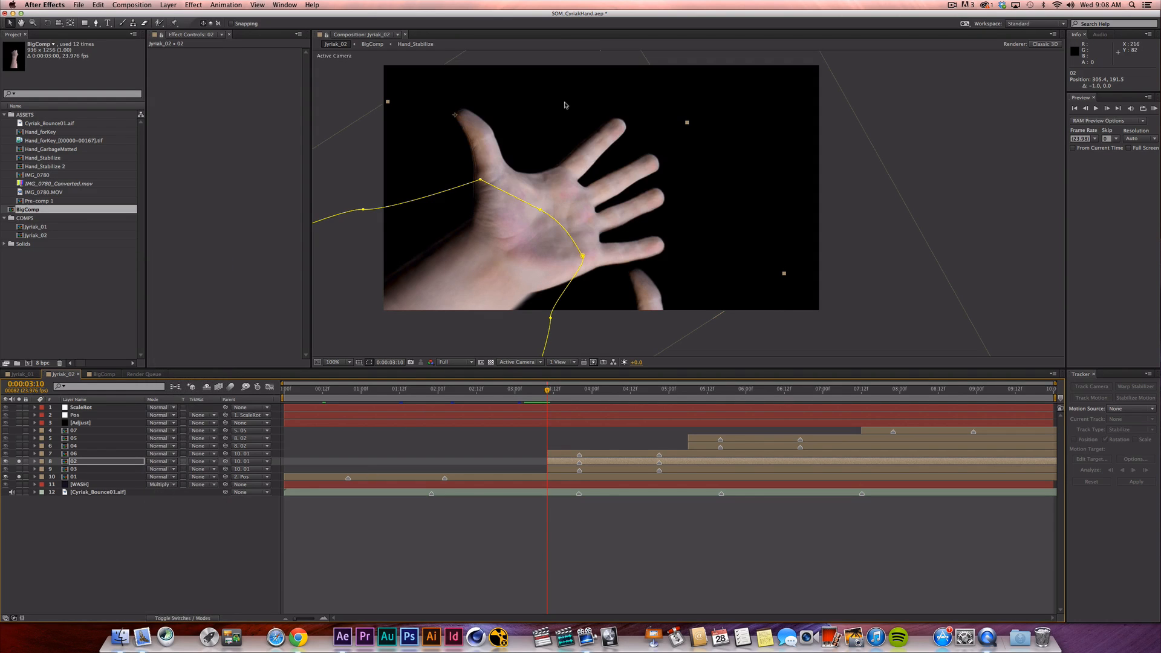
{"action": "left_click", "coordinate": [254, 532]}
{"action": "left_click_drag", "start_coordinate": [19, 462], "coordinate": [19, 477]}
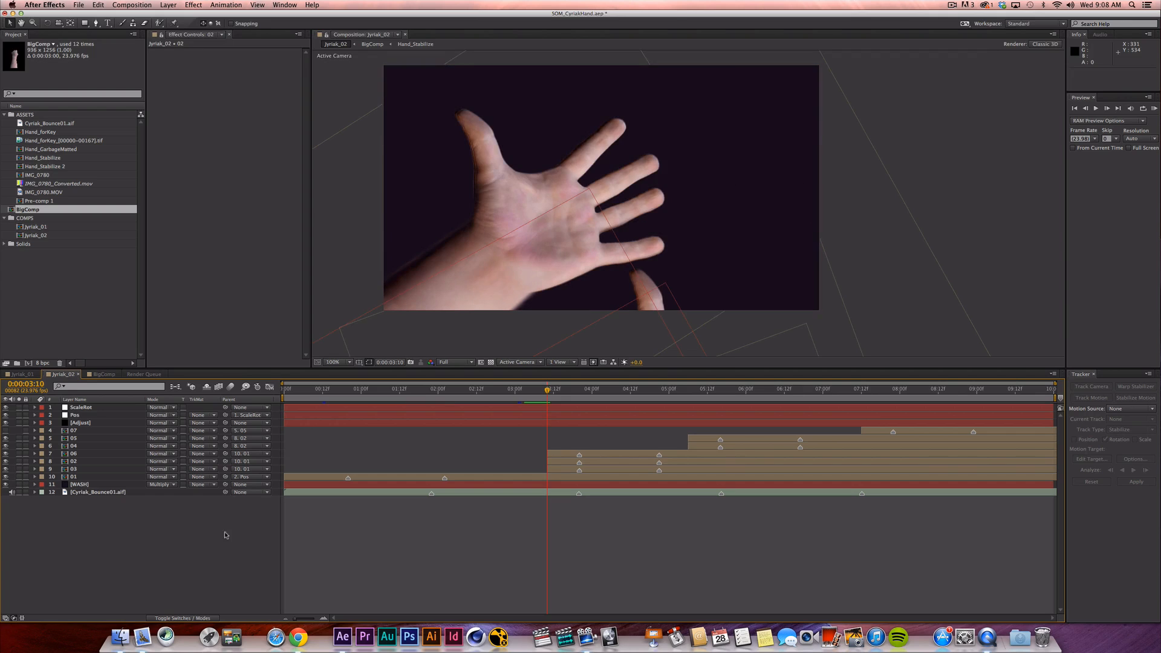
Examine the Pos null's X and Y Position keyframes while scrubbing the animation, and collapse its properties.
{"action": "left_click_drag", "start_coordinate": [349, 390], "coordinate": [290, 415]}
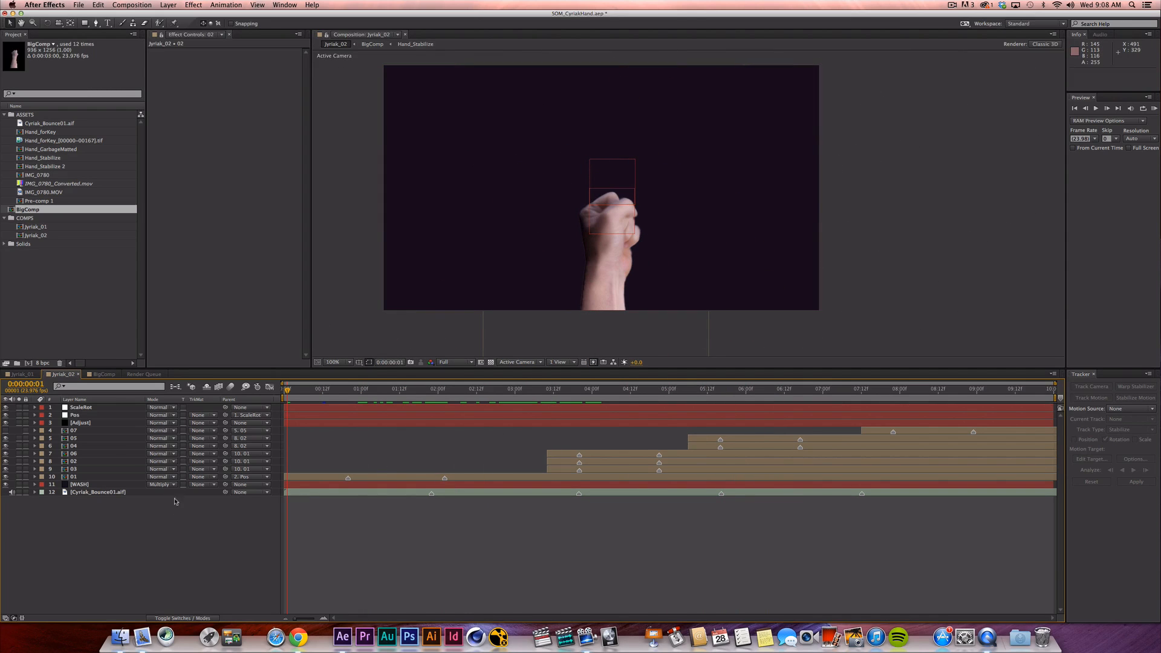
{"action": "left_click", "coordinate": [89, 416]}
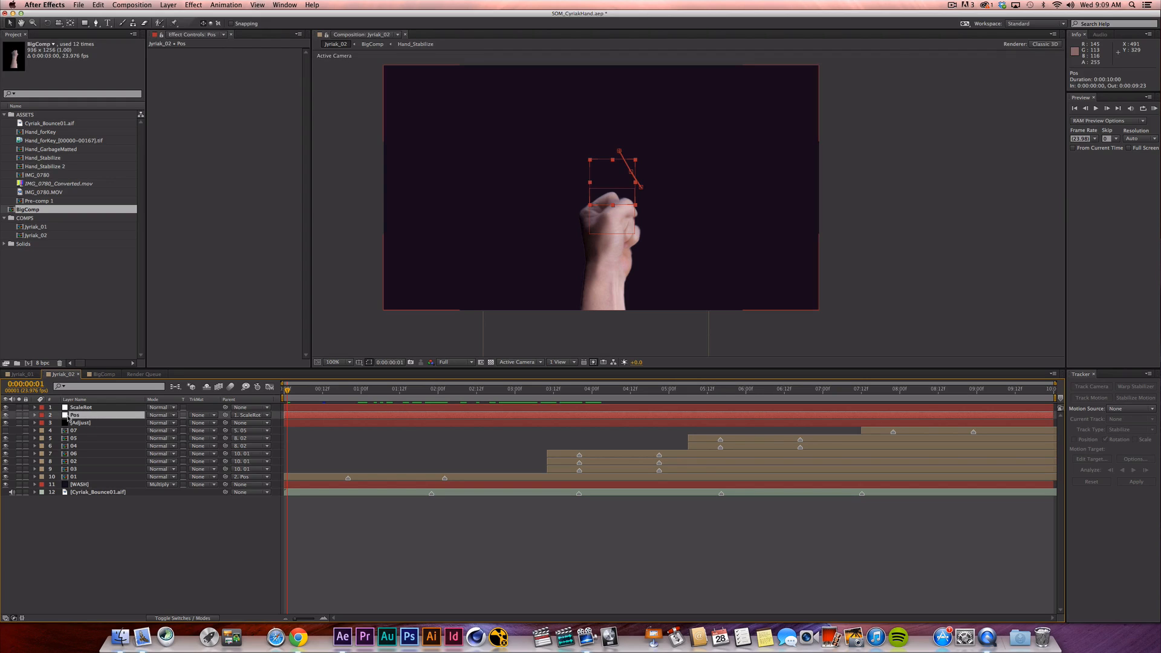
{"action": "key", "text": "End"}
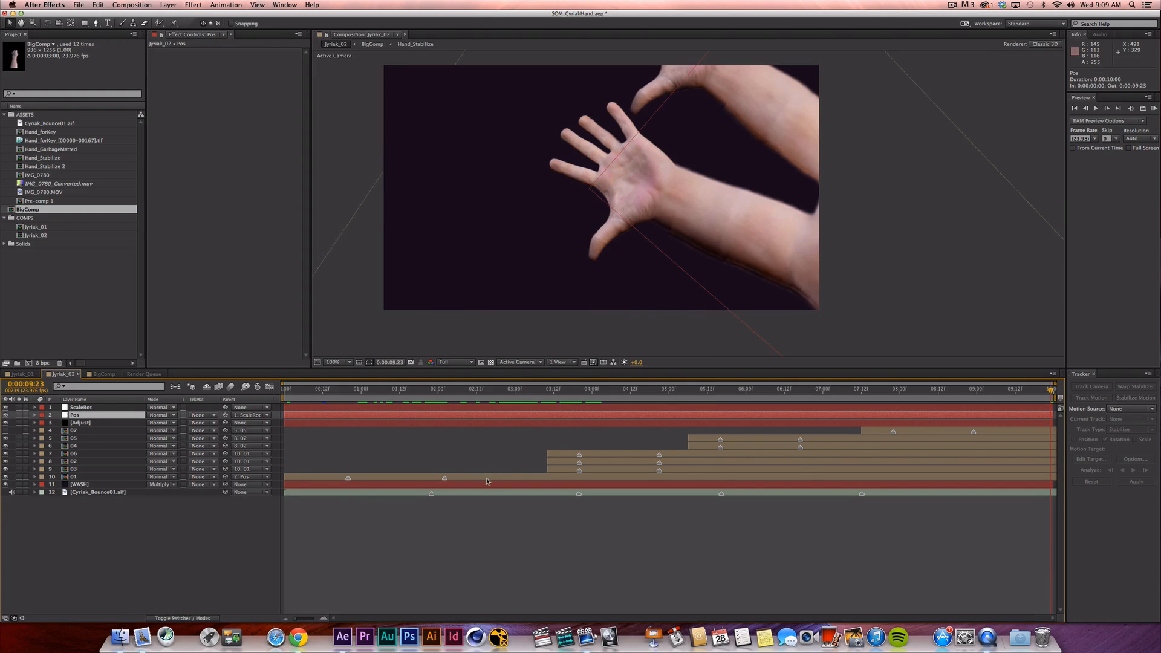
{"action": "key", "text": "u"}
{"action": "left_click_drag", "start_coordinate": [310, 394], "coordinate": [170, 409]}
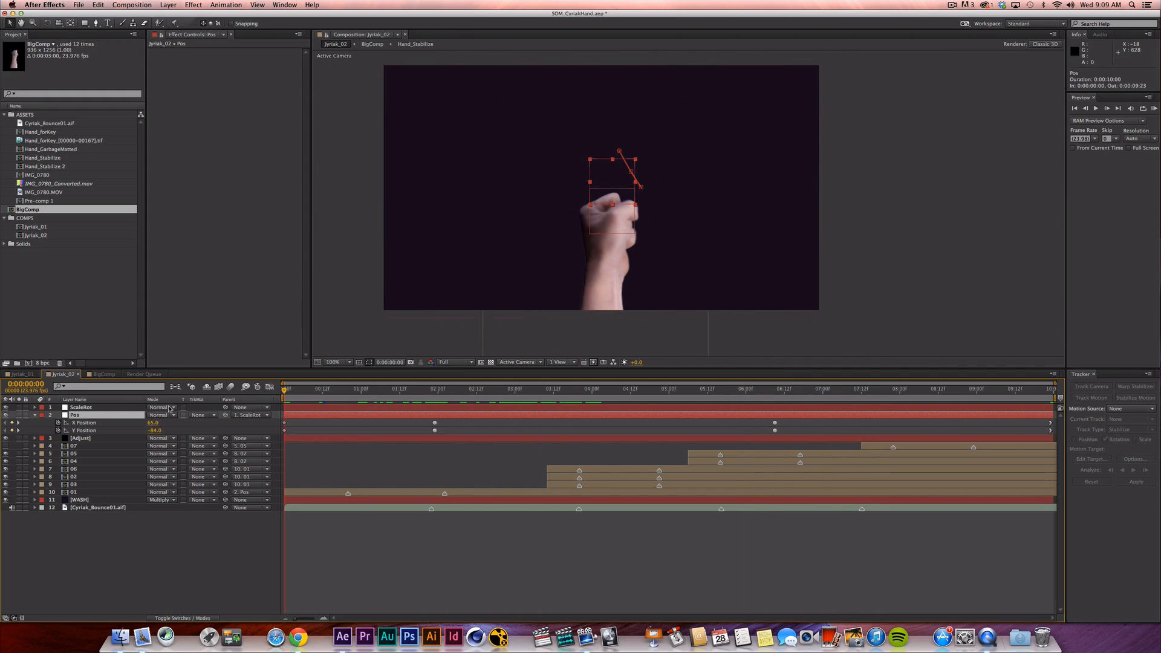
{"action": "left_click", "coordinate": [33, 418]}
{"action": "left_click", "coordinate": [35, 415]}
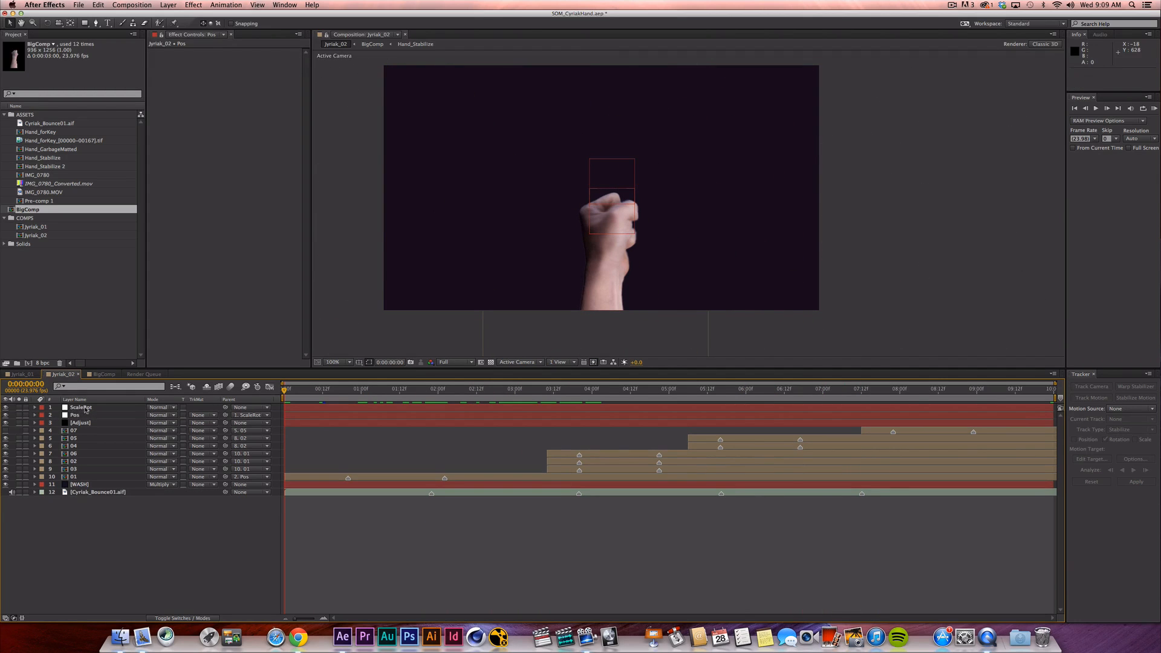
Examine the ScaleRot null's Scale and Rotation keyframes while scrubbing, and expand its full Transform properties.
{"action": "left_click", "coordinate": [83, 408]}
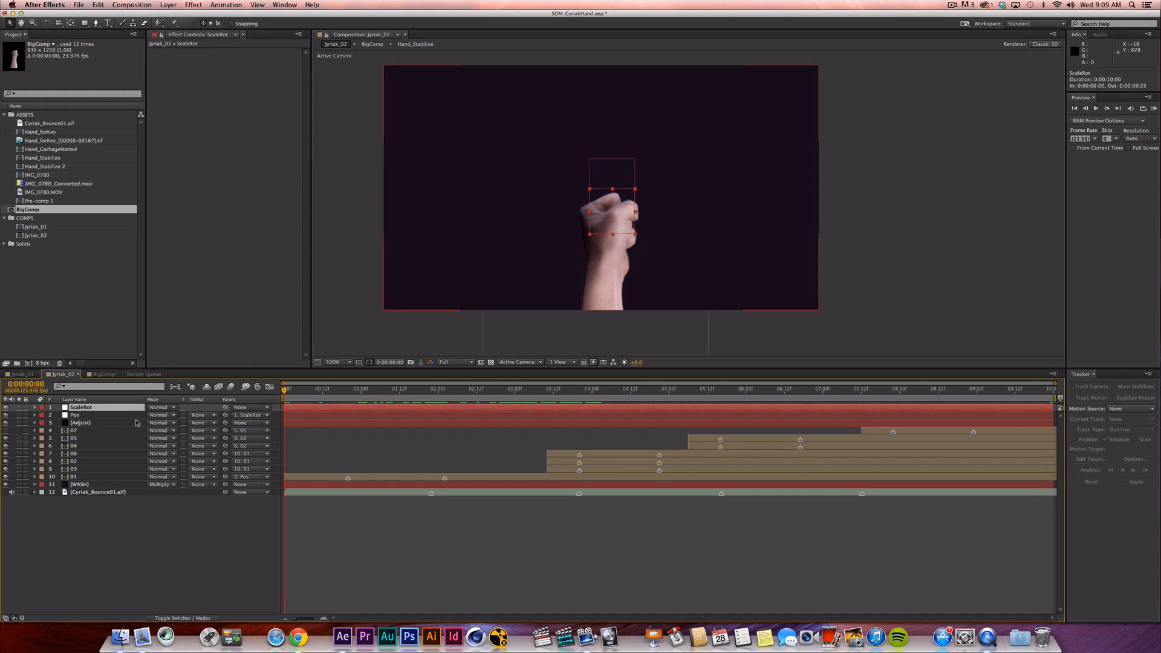
{"action": "key", "text": "s"}
{"action": "key", "text": "shift+r"}
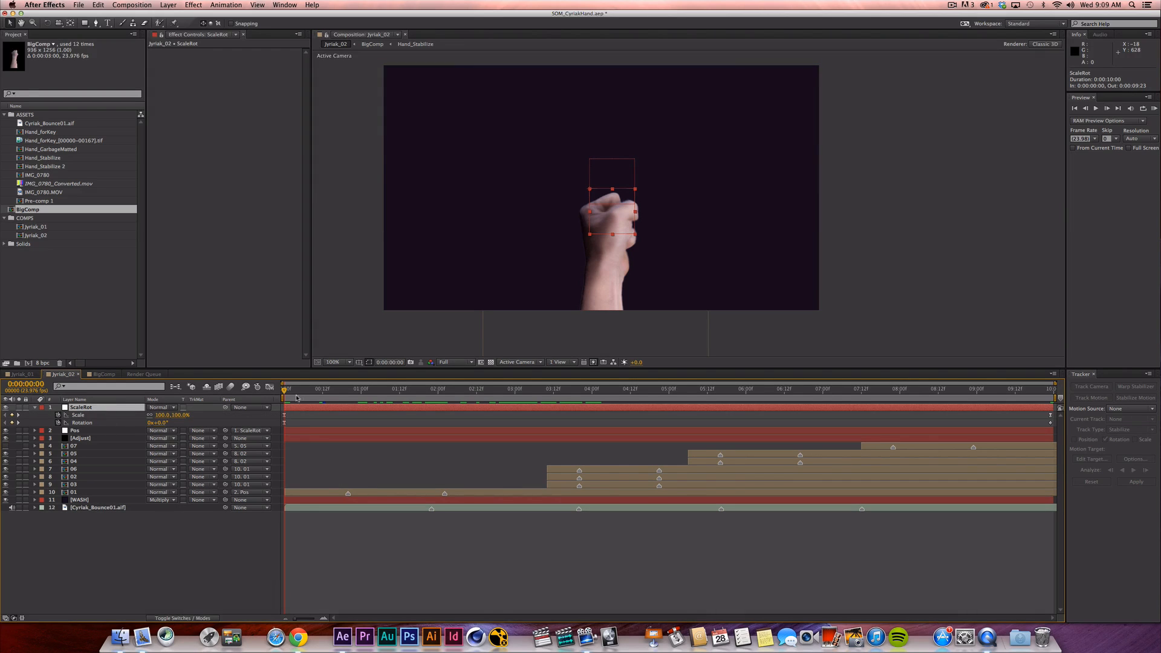
{"action": "left_click_drag", "start_coordinate": [286, 393], "coordinate": [228, 452]}
{"action": "left_click", "coordinate": [229, 546]}
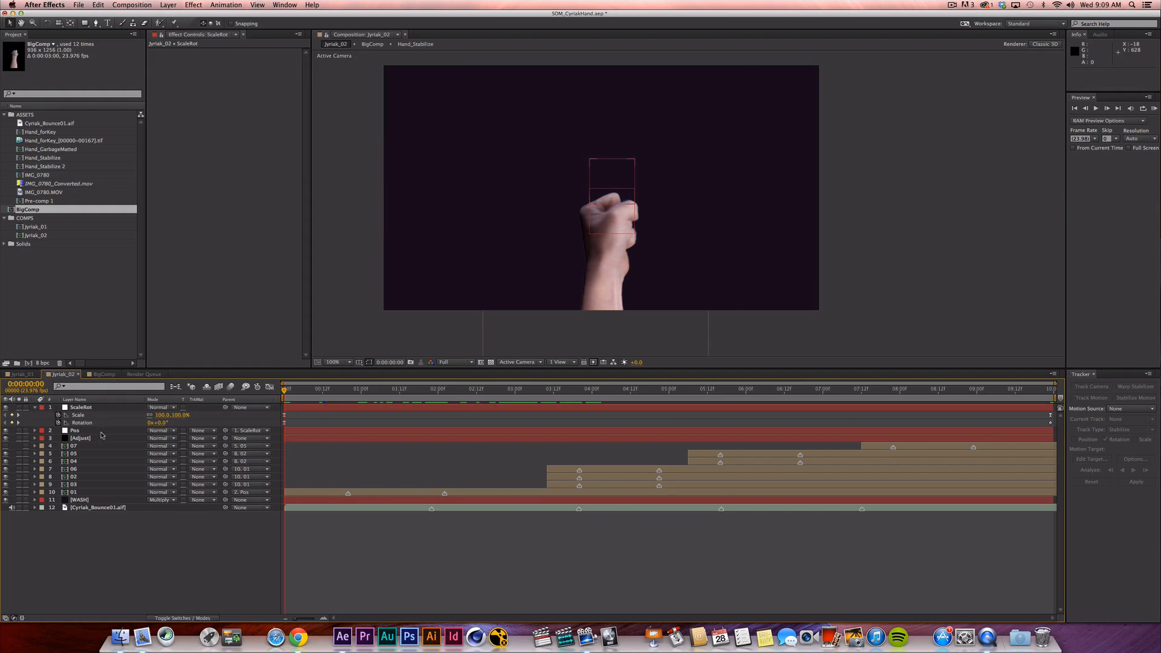
{"action": "left_click", "coordinate": [35, 408]}
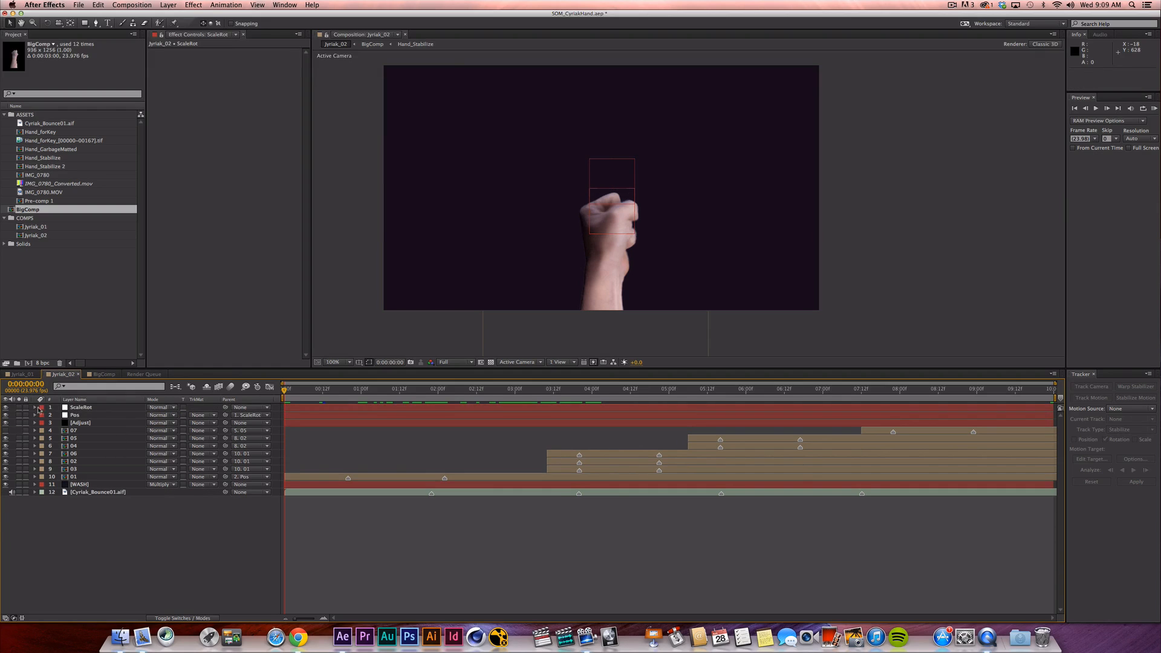
{"action": "left_click", "coordinate": [35, 408]}
{"action": "left_click", "coordinate": [91, 408]}
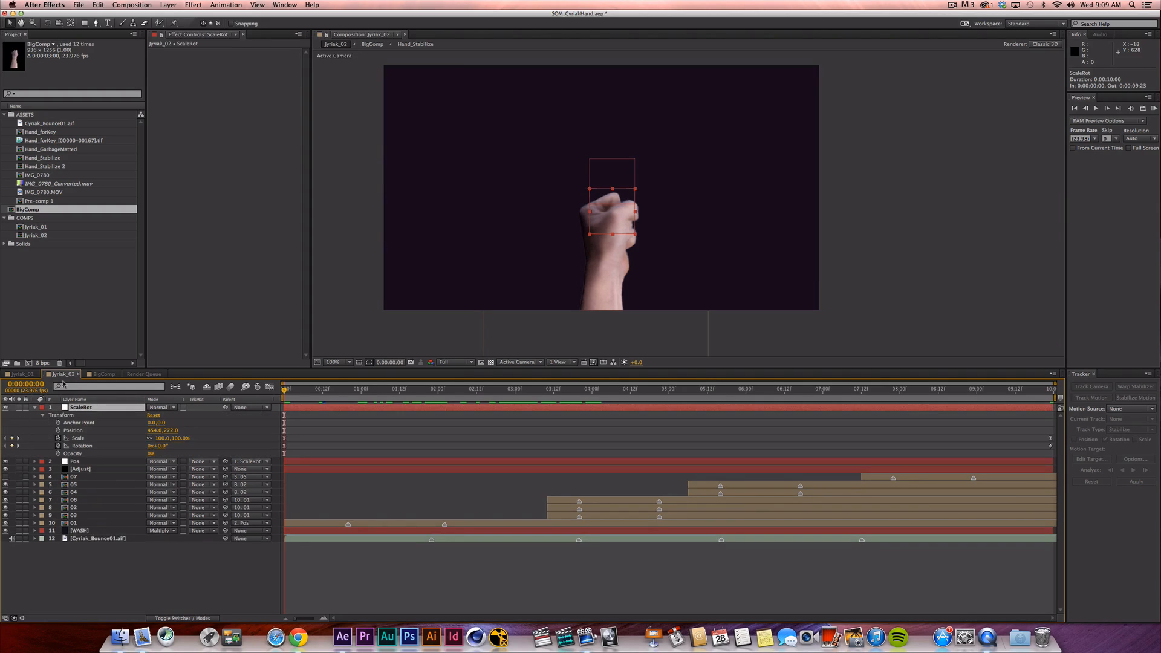
Show only the ScaleRot null's keyframed properties and try Exponential Scale on its Scale keyframes.
{"action": "key", "text": "u"}
{"action": "key", "text": "Return"}
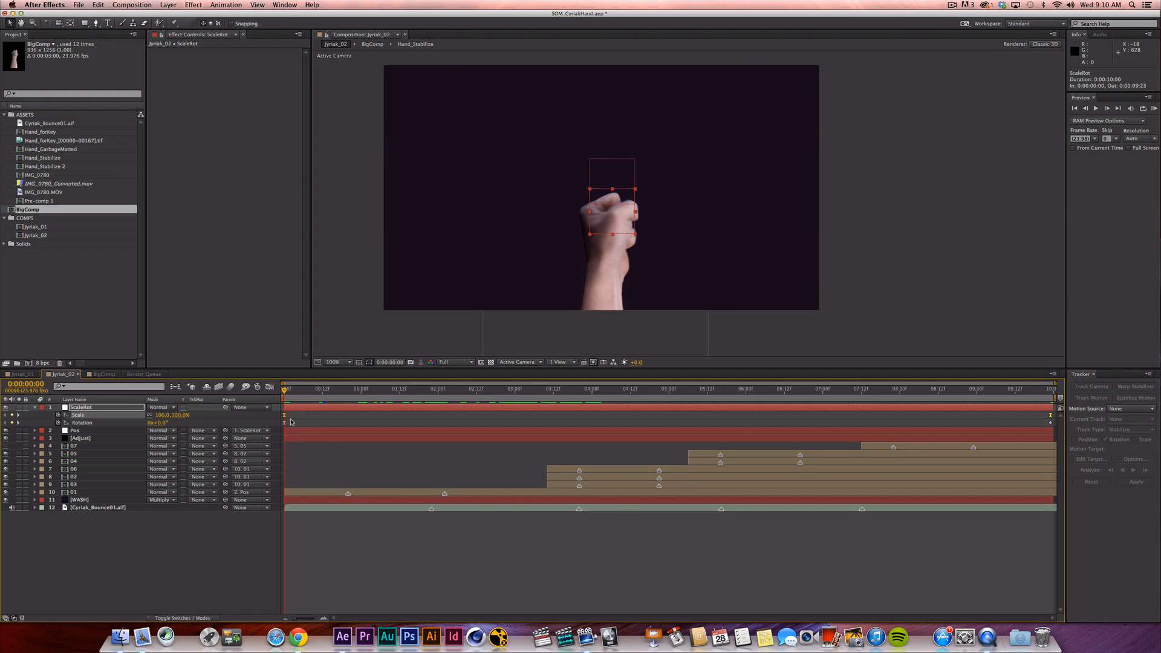
{"action": "left_click", "coordinate": [226, 5]}
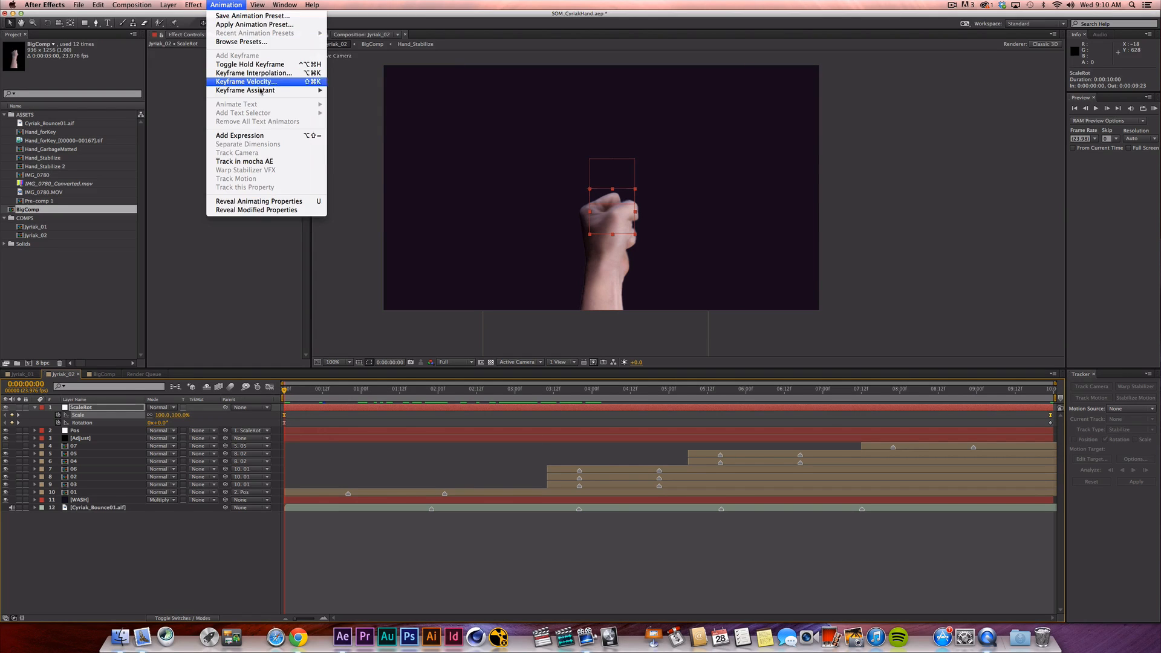
{"action": "mouse_move", "coordinate": [262, 93]}
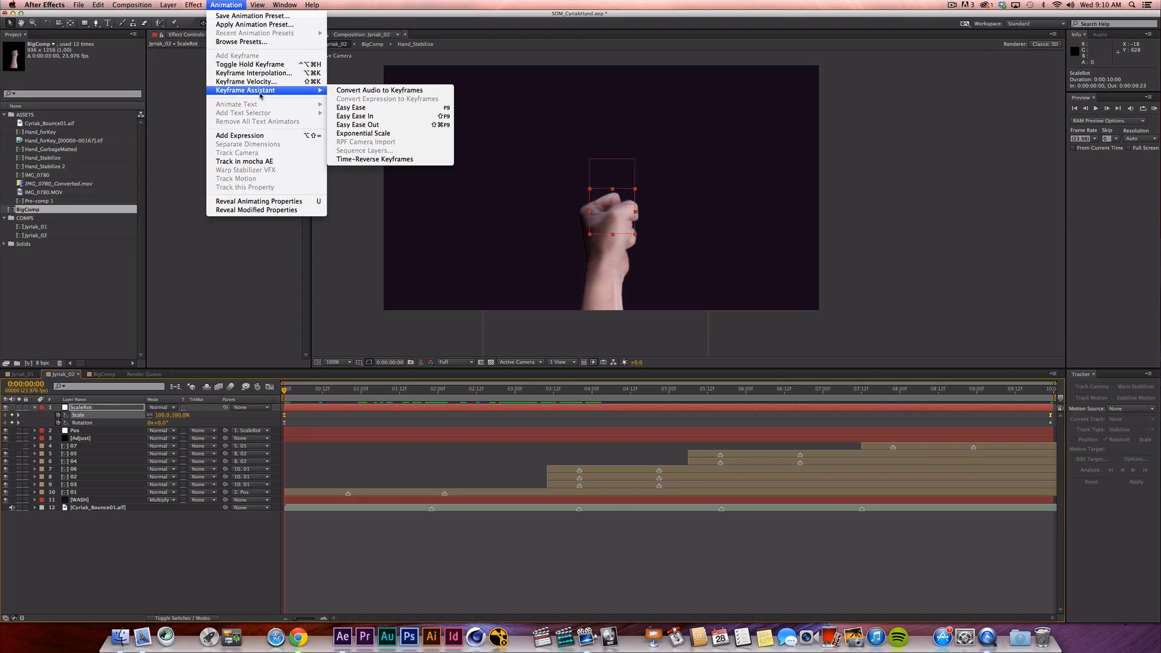
{"action": "left_click", "coordinate": [372, 133]}
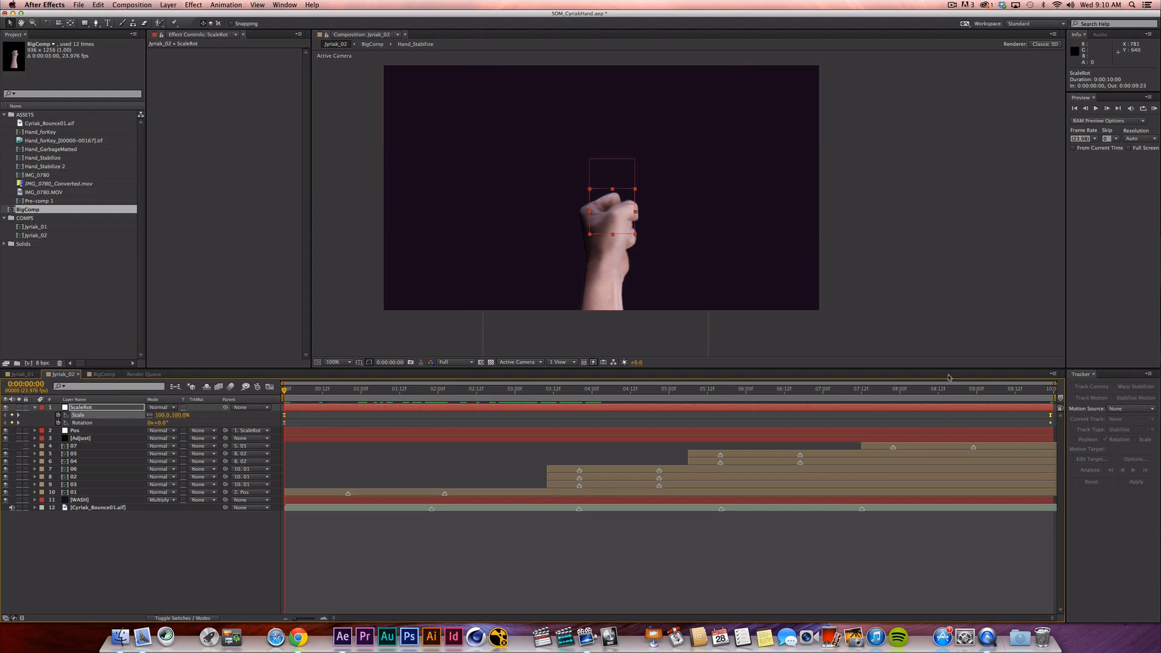
Undo the last change and take layers 01 and 02 out of solo with the time back at the start.
{"action": "key", "text": "super+z"}
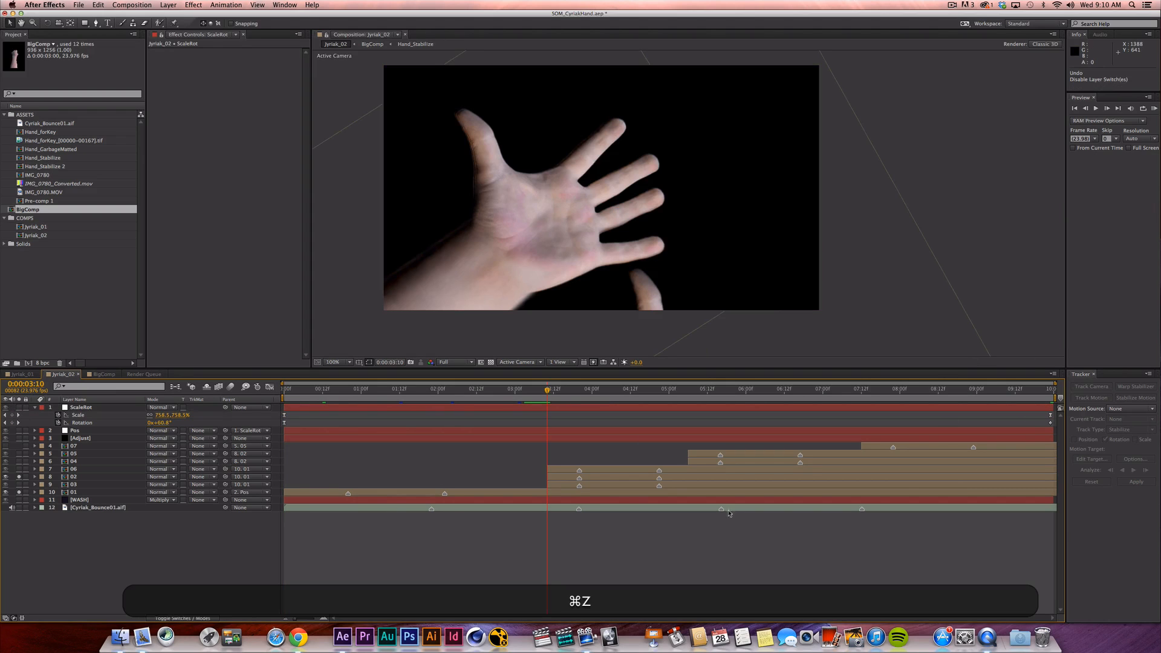
{"action": "left_click_drag", "start_coordinate": [974, 393], "coordinate": [266, 406]}
{"action": "left_click_drag", "start_coordinate": [18, 477], "coordinate": [19, 493]}
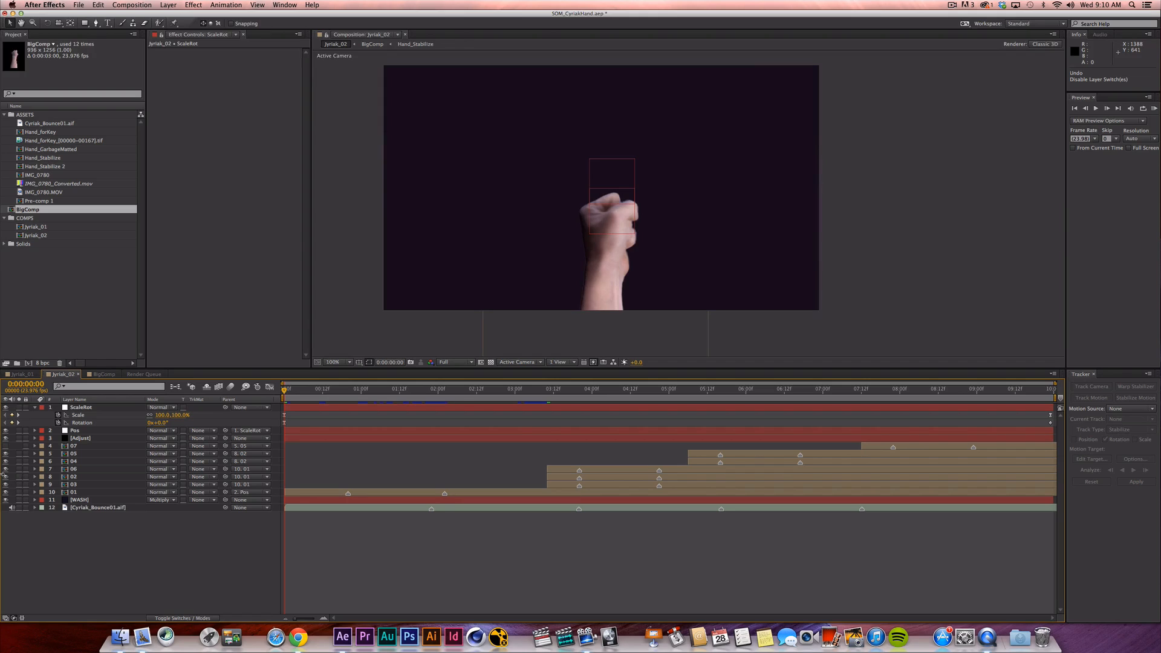
Examine the ScaleRot null's Scale curve as a graph, return to the layer bars, and deselect the null.
{"action": "left_click", "coordinate": [96, 407]}
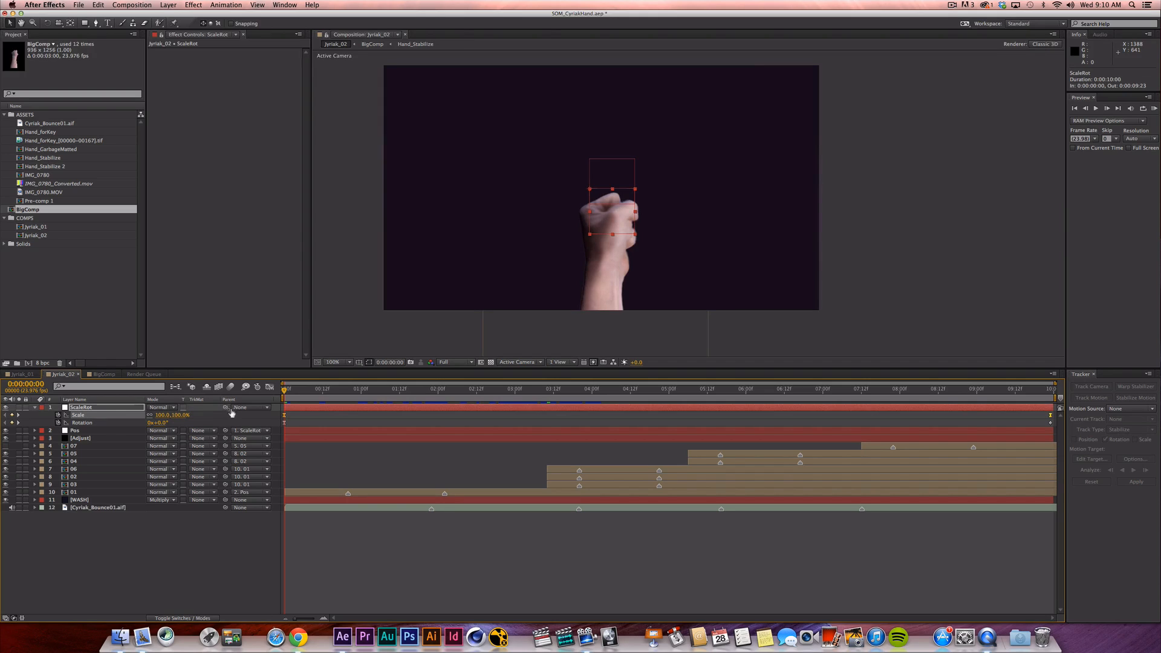
{"action": "left_click", "coordinate": [270, 387]}
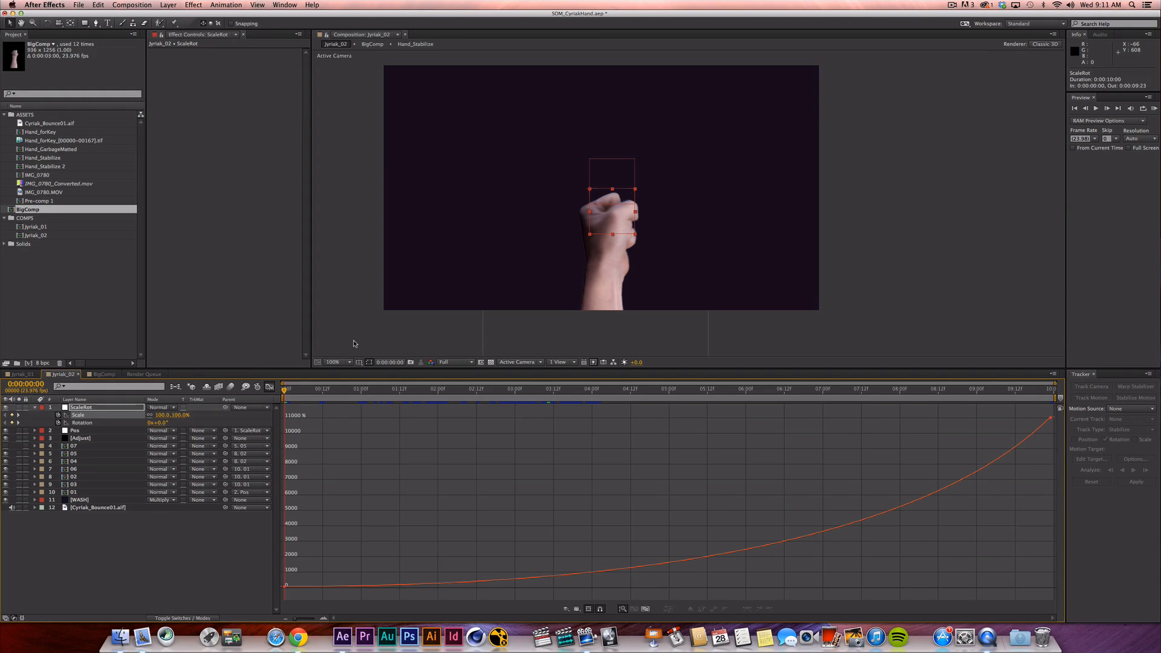
{"action": "left_click", "coordinate": [270, 386]}
{"action": "left_click", "coordinate": [501, 573]}
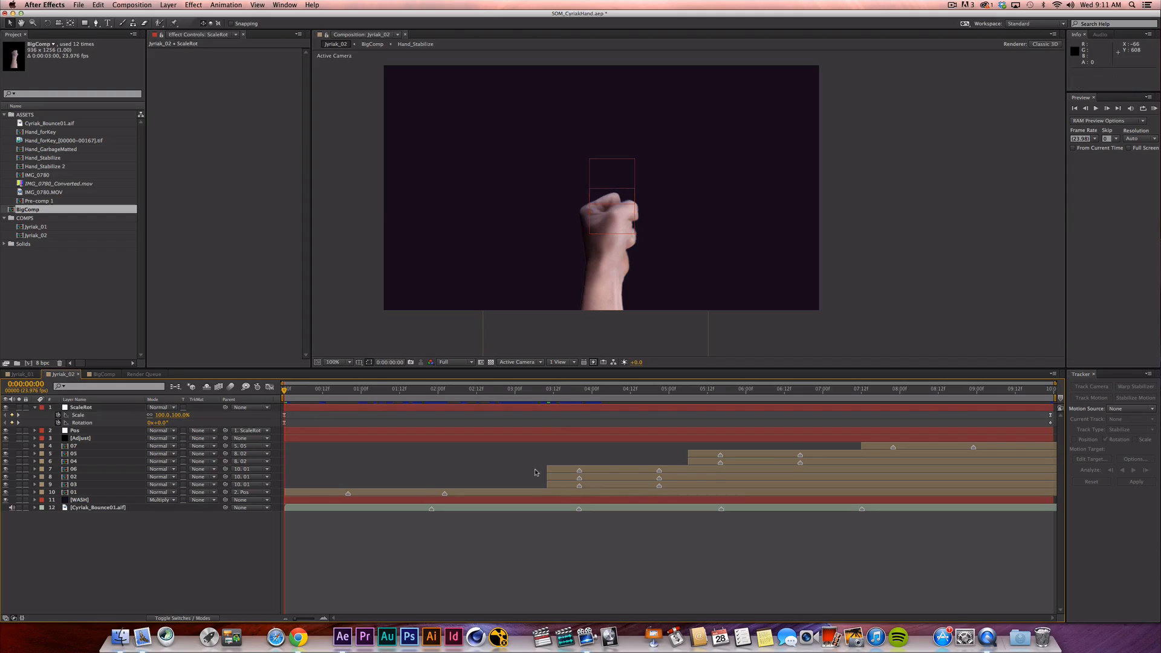